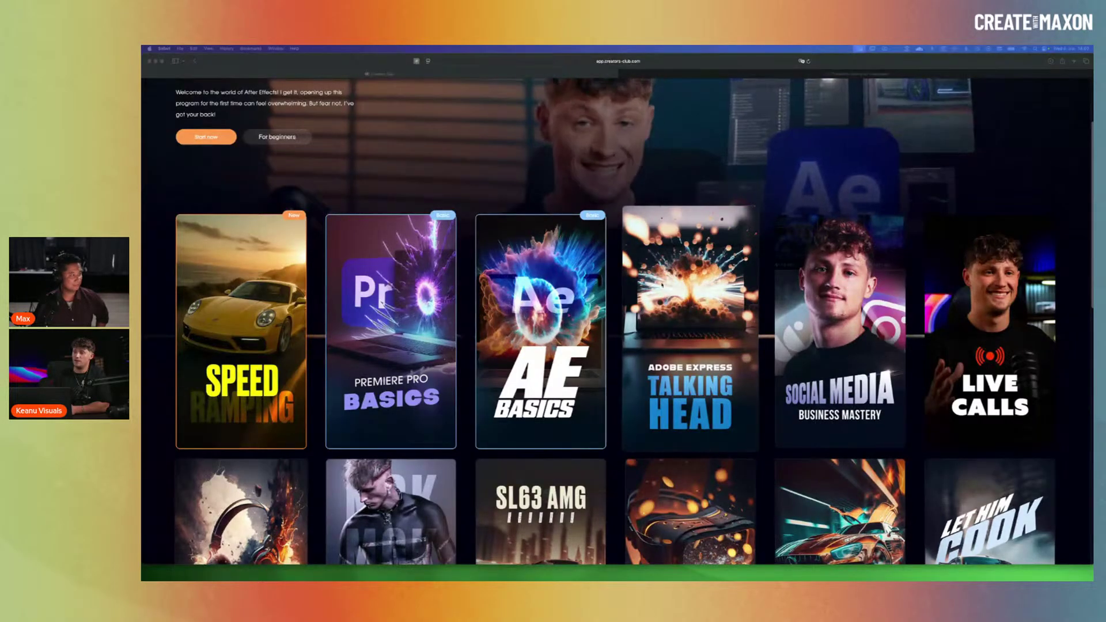
Step: Browse the course thumbnails on the Creators Club page, from Speed Ramping down through the 3D photo and product effects
{"action": "left_click", "coordinate": [438, 200]}
{"action": "mouse_move", "coordinate": [240, 328]}
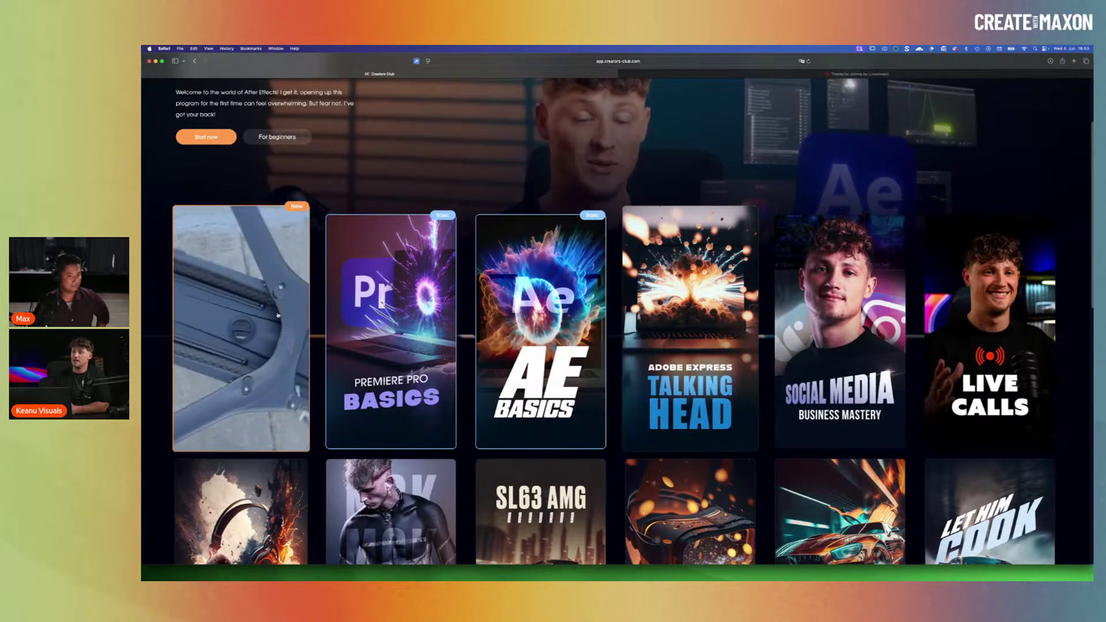
{"action": "mouse_move", "coordinate": [358, 317]}
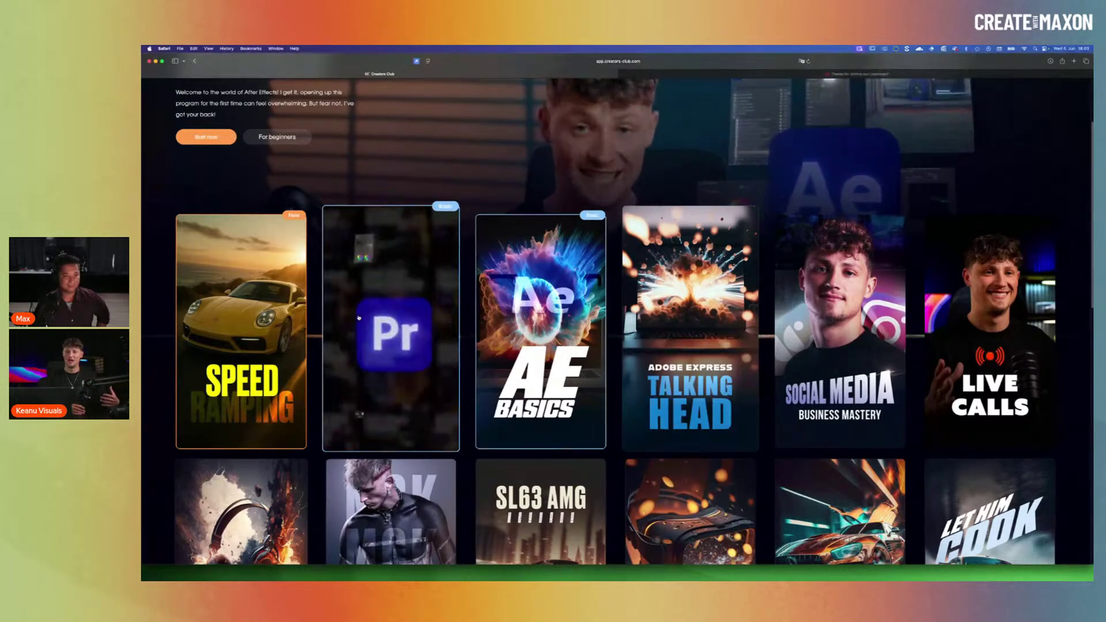
{"action": "mouse_move", "coordinate": [495, 310]}
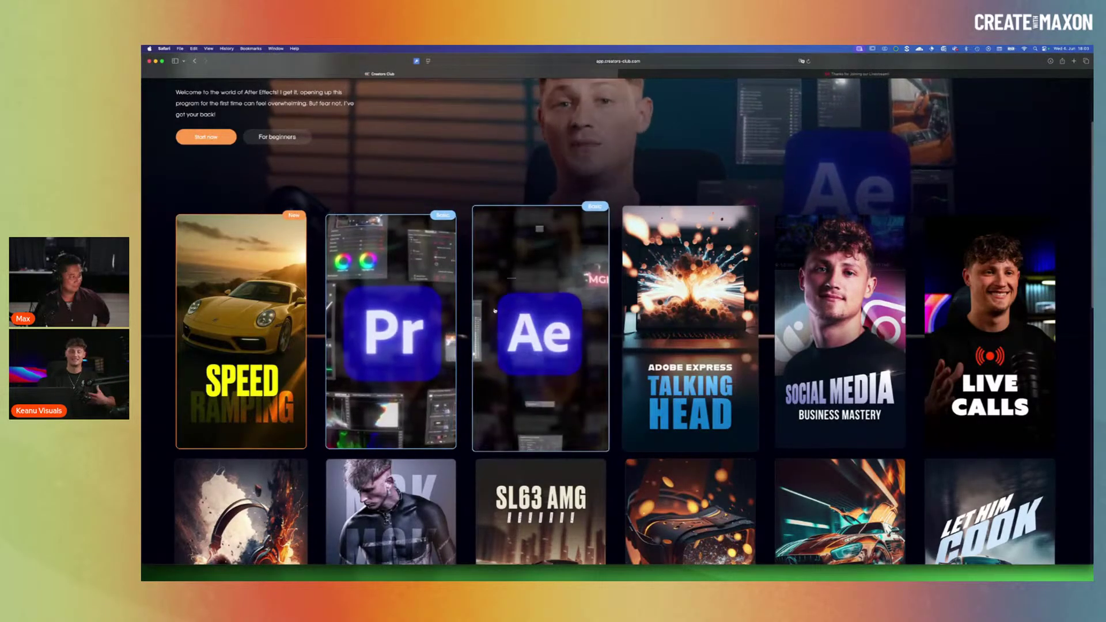
{"action": "scroll", "coordinate": [496, 317], "scroll_direction": "down", "scroll_amount": 2}
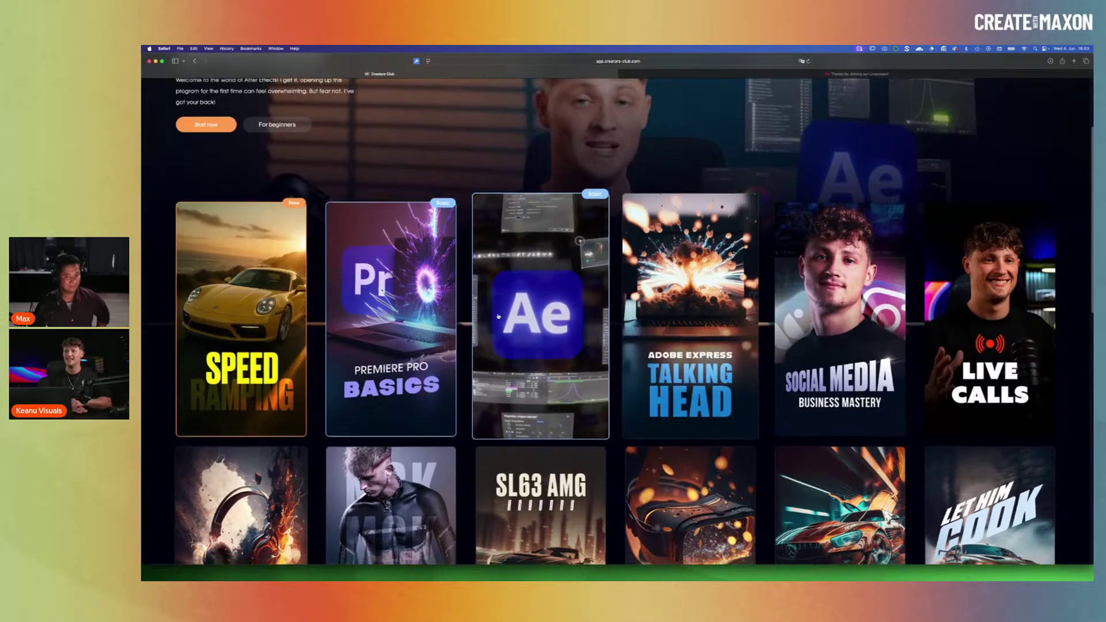
{"action": "scroll", "coordinate": [498, 329], "scroll_direction": "down", "scroll_amount": 6}
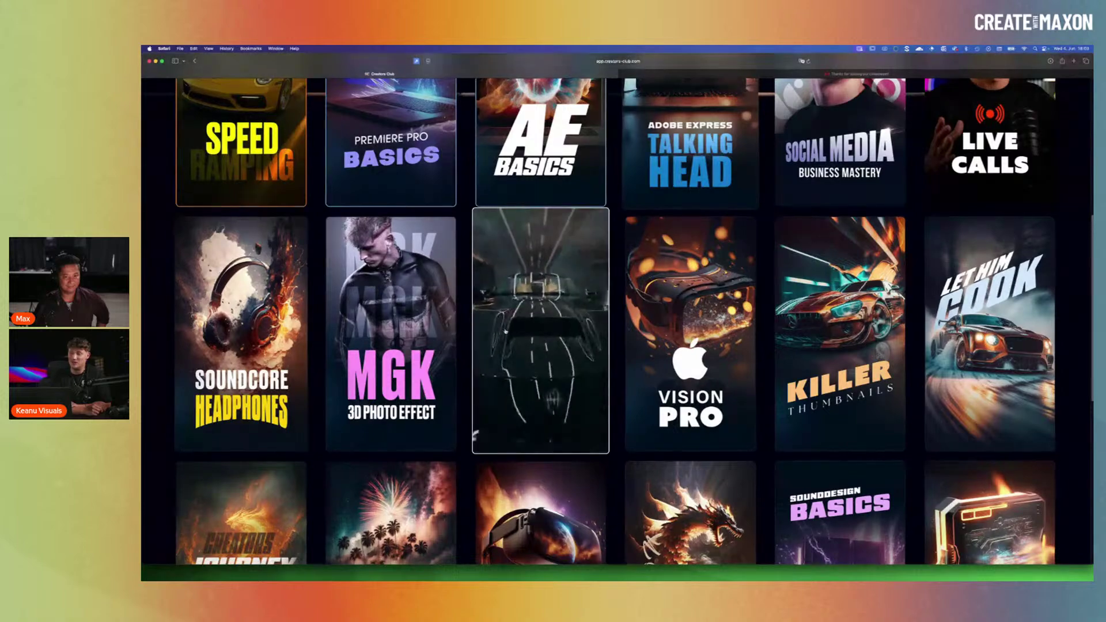
{"action": "scroll", "coordinate": [505, 332], "scroll_direction": "down", "scroll_amount": 5}
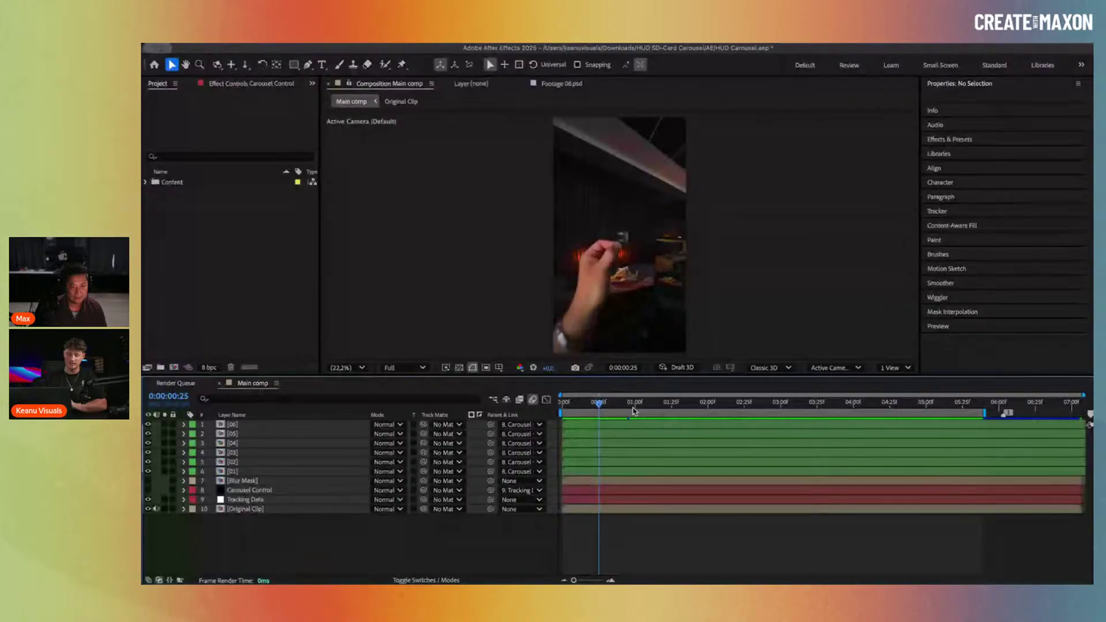
Step: Switch to After Effects, enlarge the composition preview and review the rotating placeholder carousel in Main comp
{"action": "left_click_drag", "start_coordinate": [633, 411], "coordinate": [577, 412]}
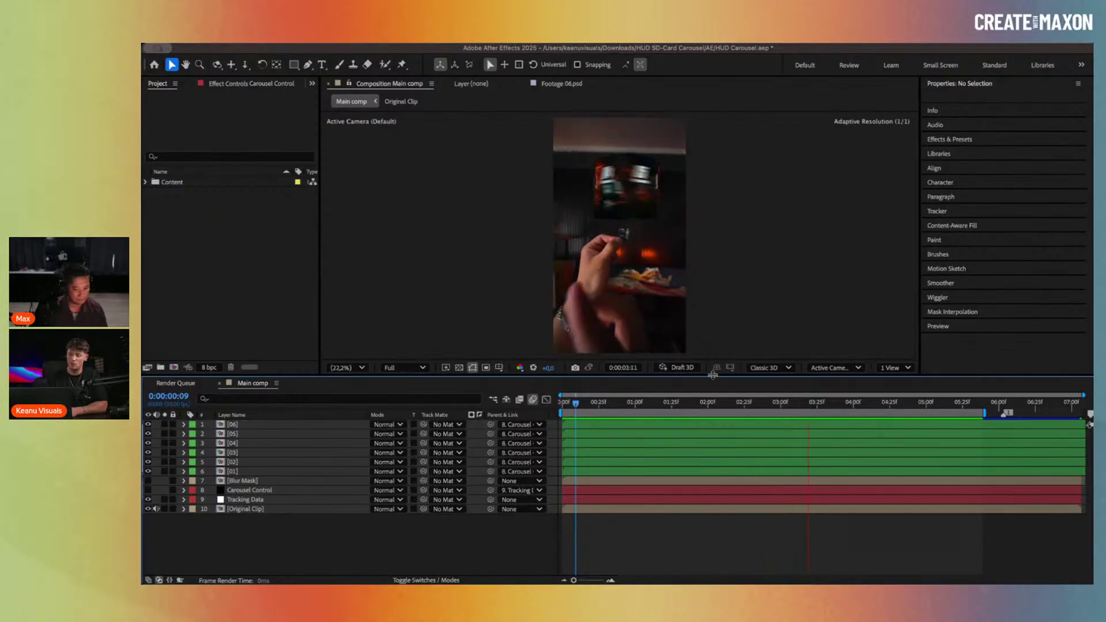
{"action": "left_click_drag", "start_coordinate": [715, 378], "coordinate": [715, 461]}
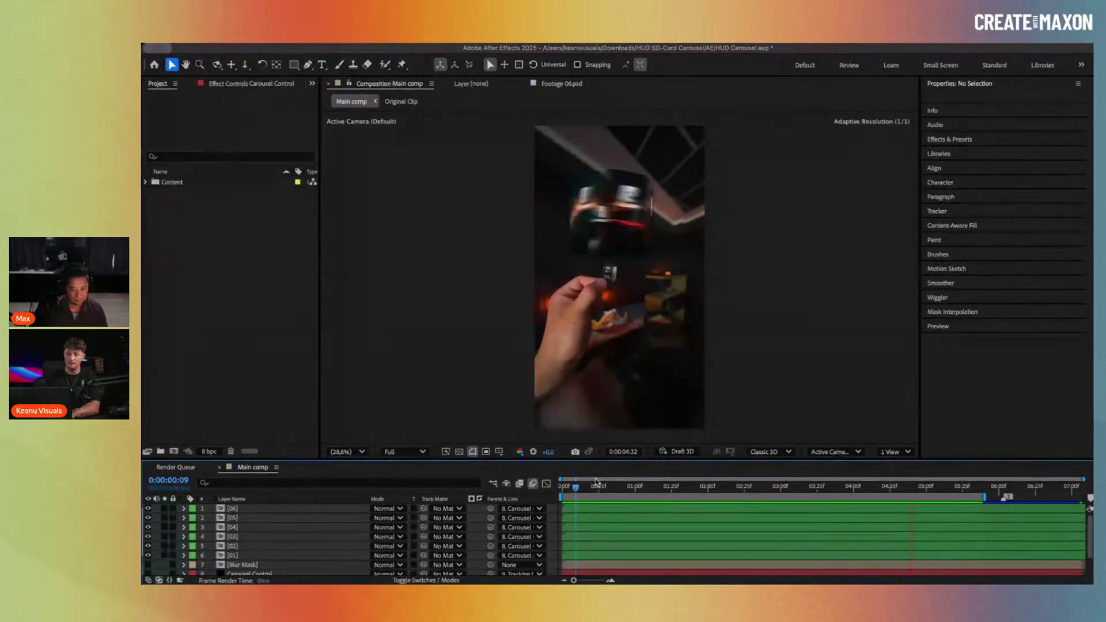
{"action": "left_click", "coordinate": [569, 487]}
{"action": "left_click_drag", "start_coordinate": [571, 489], "coordinate": [598, 489]}
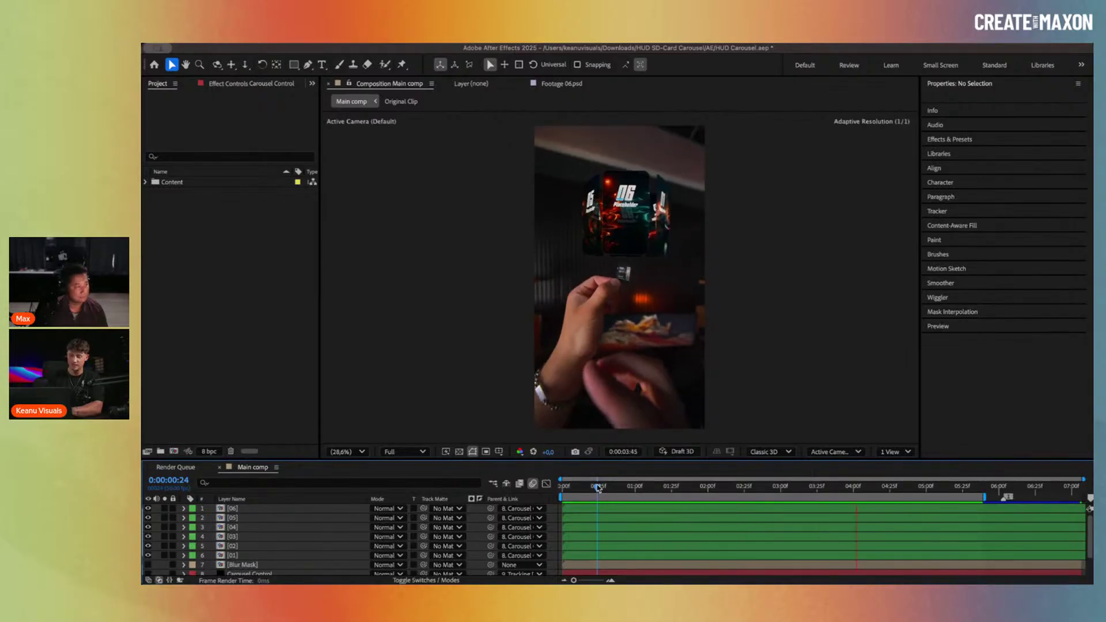
{"action": "left_click", "coordinate": [620, 487]}
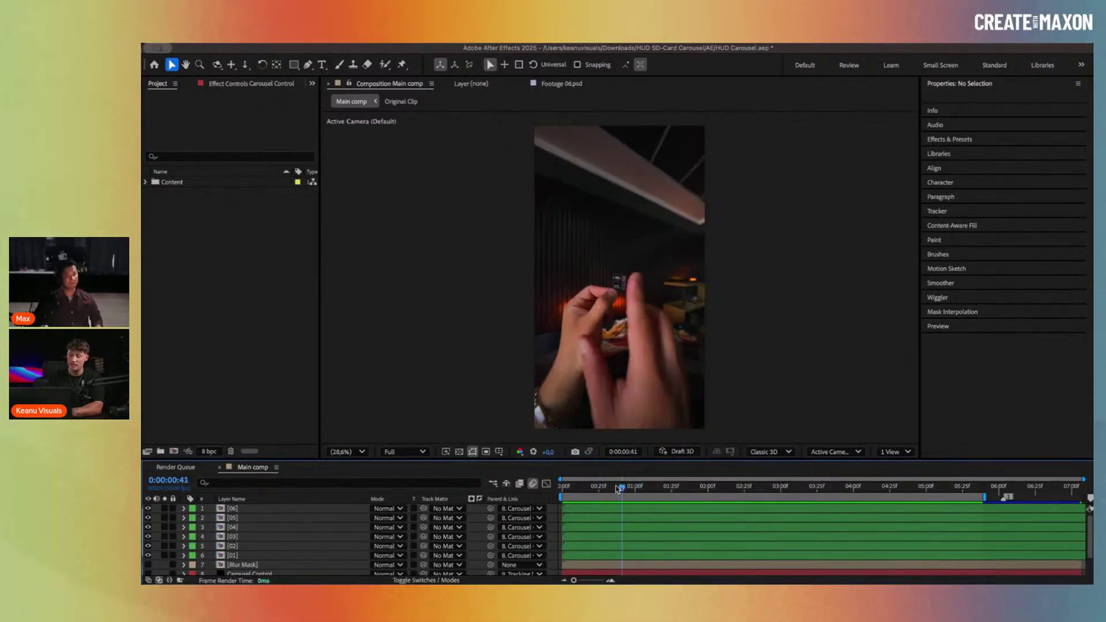
{"action": "left_click_drag", "start_coordinate": [620, 487], "coordinate": [751, 500]}
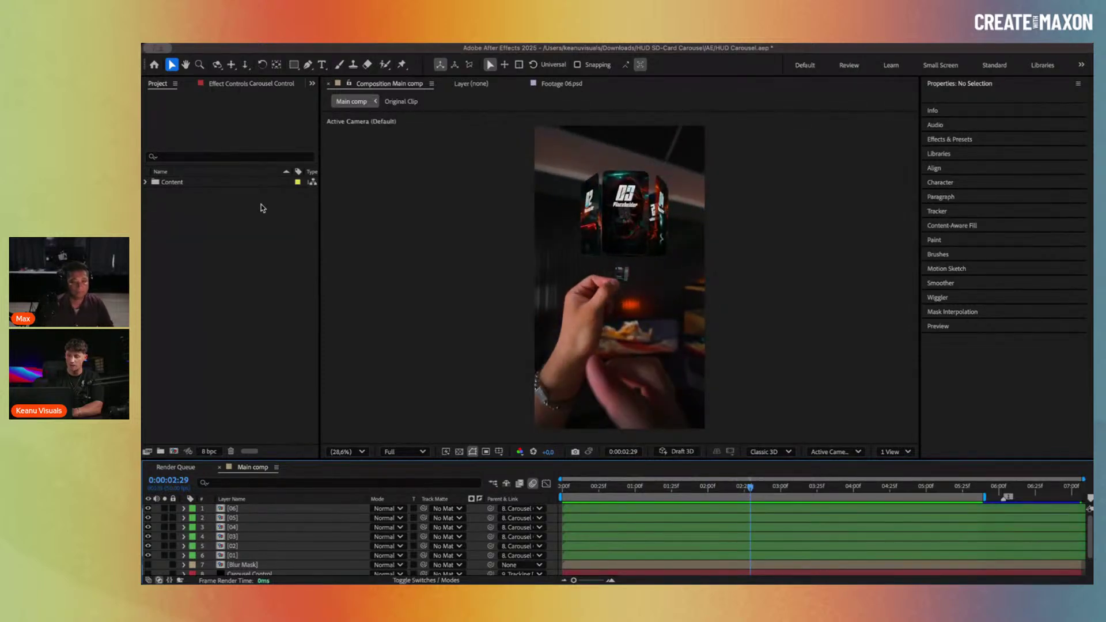
Step: Expand the Content folder and review the moment in Main comp where the carousel appears above the SD card
{"action": "left_click", "coordinate": [145, 182]}
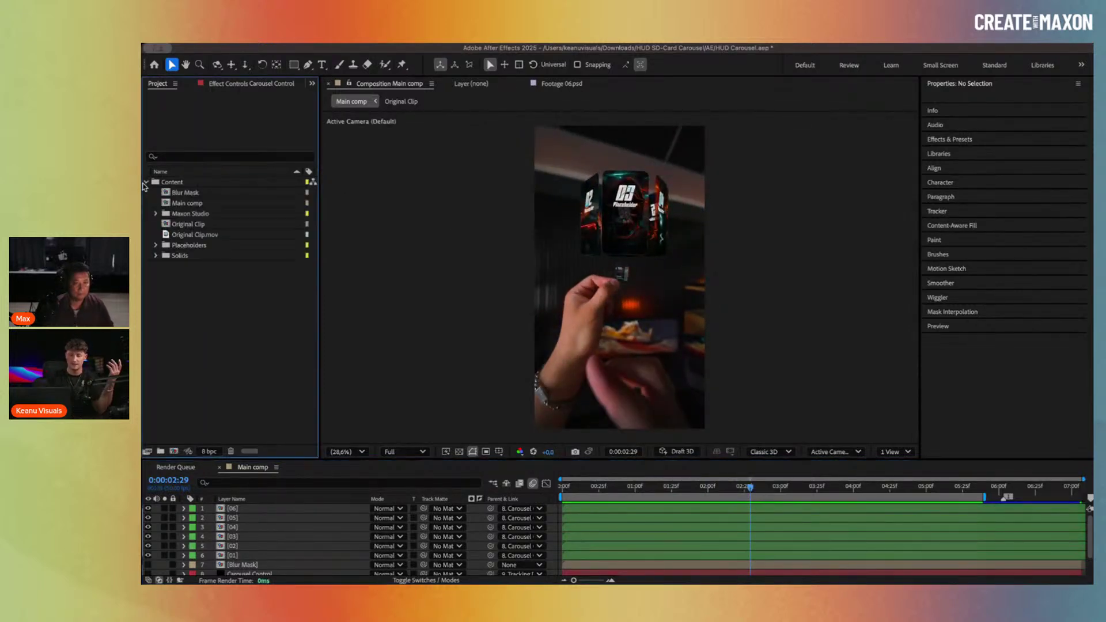
{"action": "left_click_drag", "start_coordinate": [582, 484], "coordinate": [605, 488]}
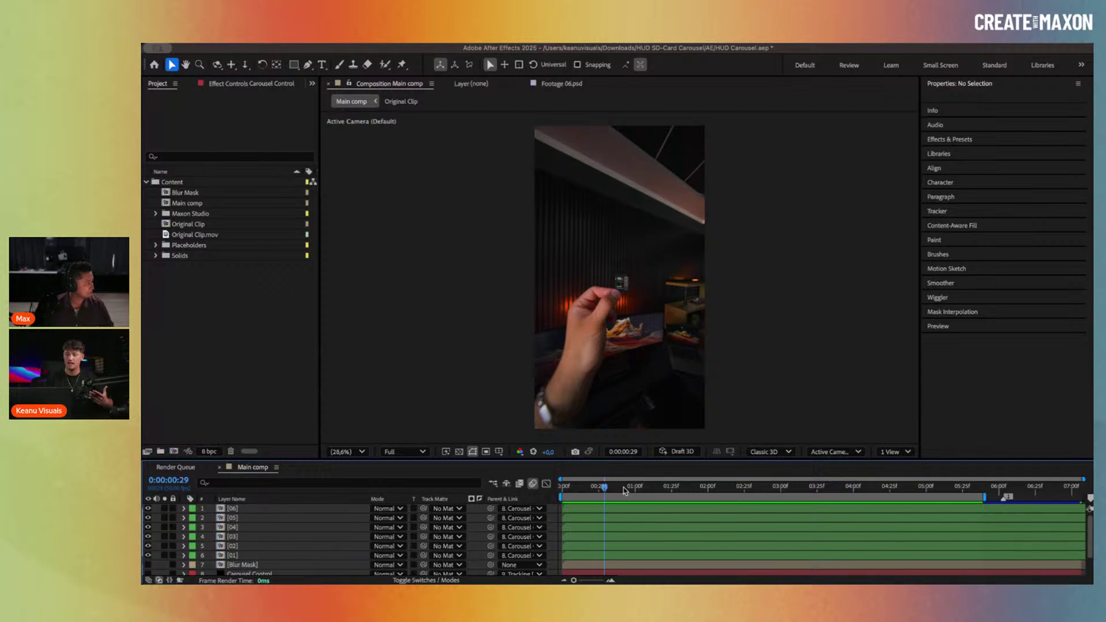
{"action": "left_click_drag", "start_coordinate": [624, 488], "coordinate": [669, 492]}
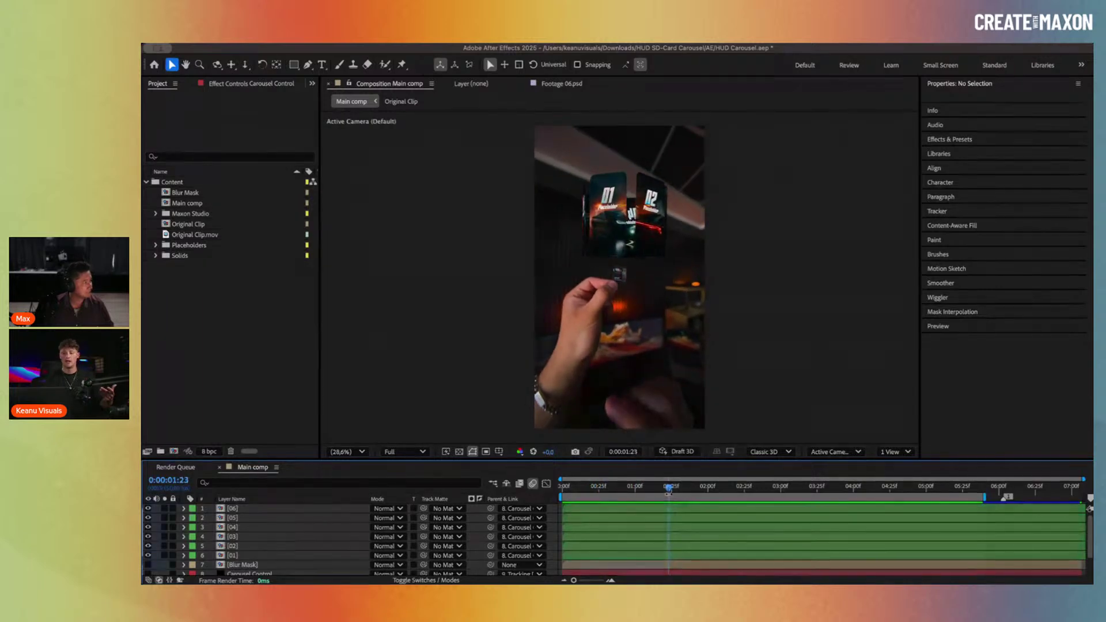
{"action": "key", "text": "space"}
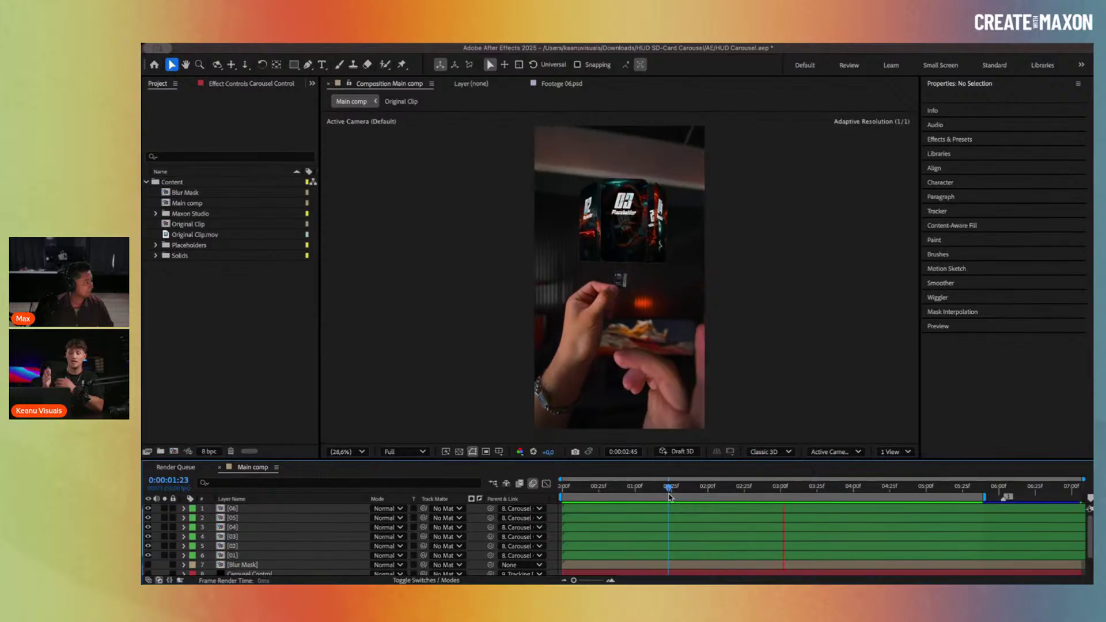
{"action": "key", "text": "space"}
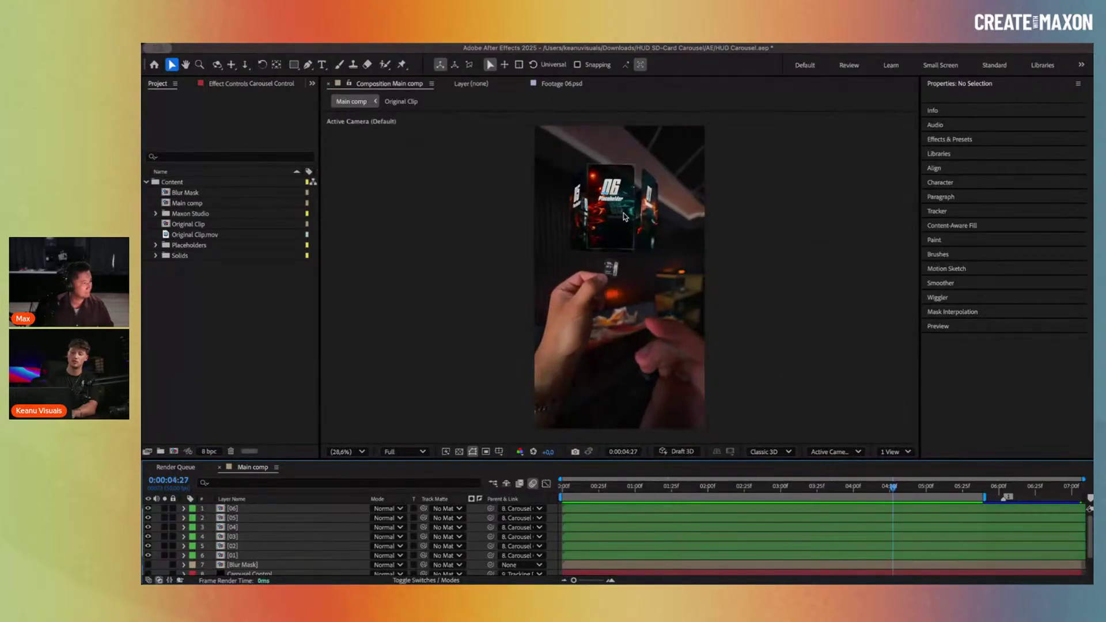
{"action": "scroll", "coordinate": [624, 217], "scroll_direction": "up", "scroll_amount": 3}
{"action": "key", "text": "space"}
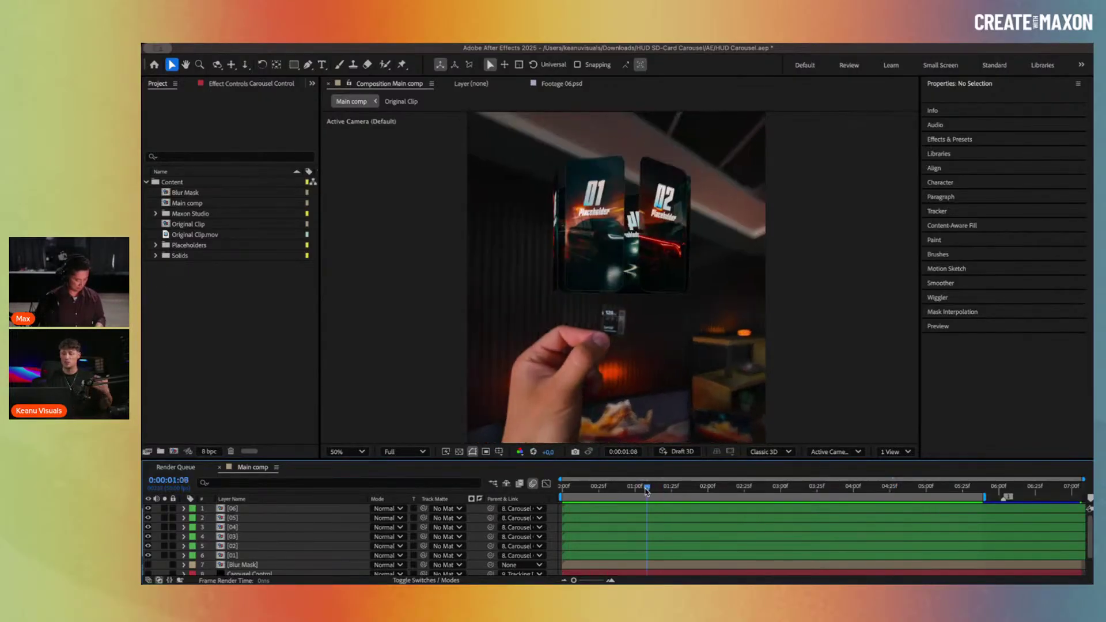
{"action": "left_click", "coordinate": [622, 489]}
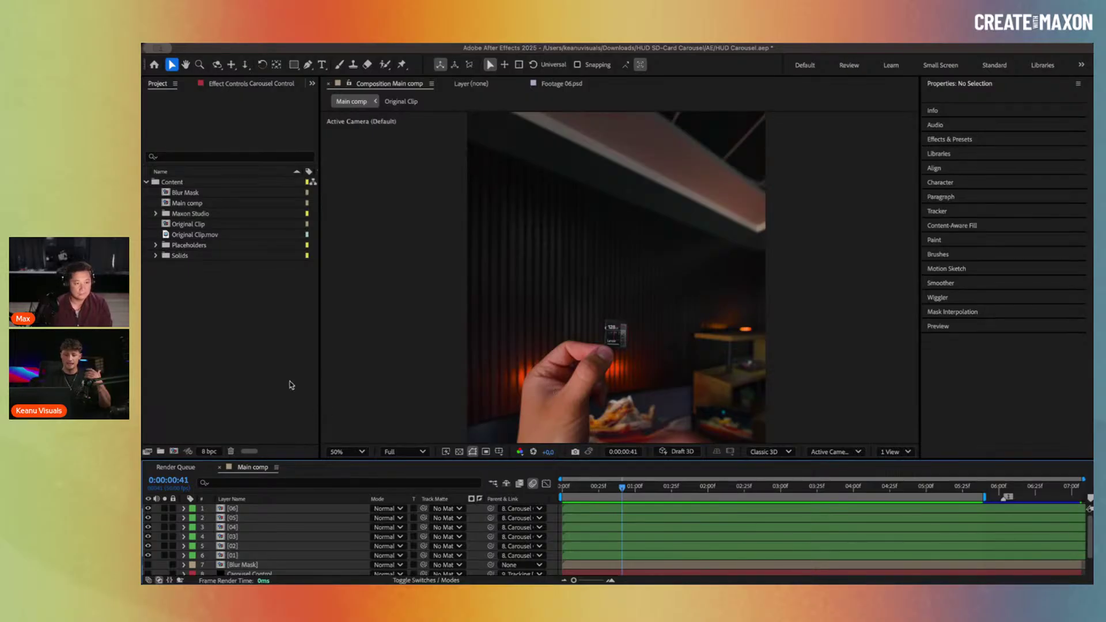
Step: Open the Original Clip.mov footage and play through the raw hand and SD card shot
{"action": "double_click", "coordinate": [198, 235]}
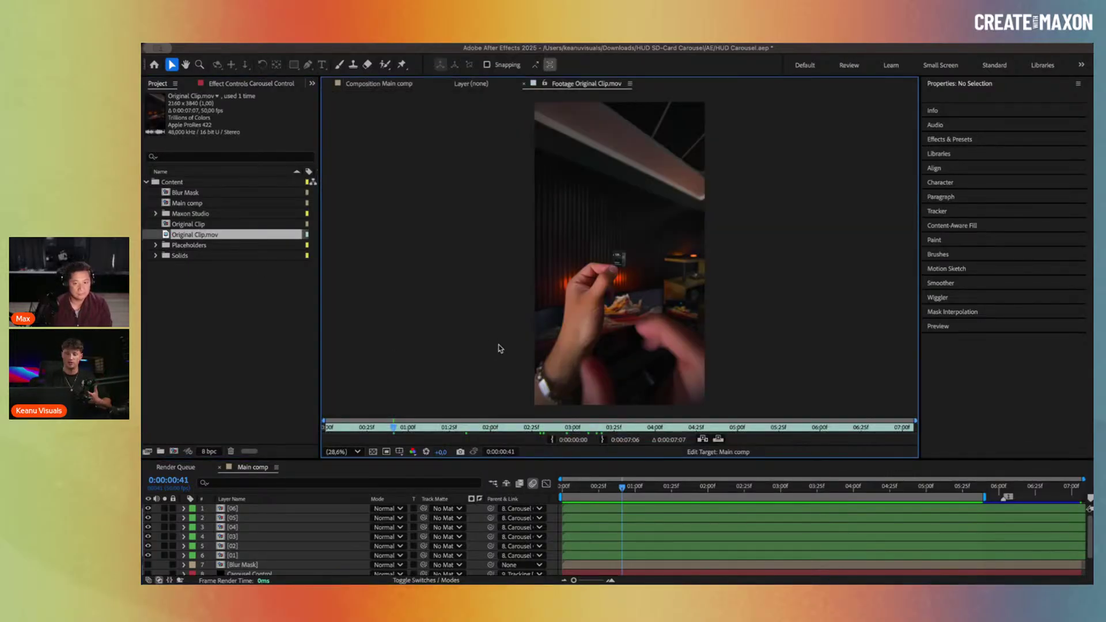
{"action": "key", "text": "space"}
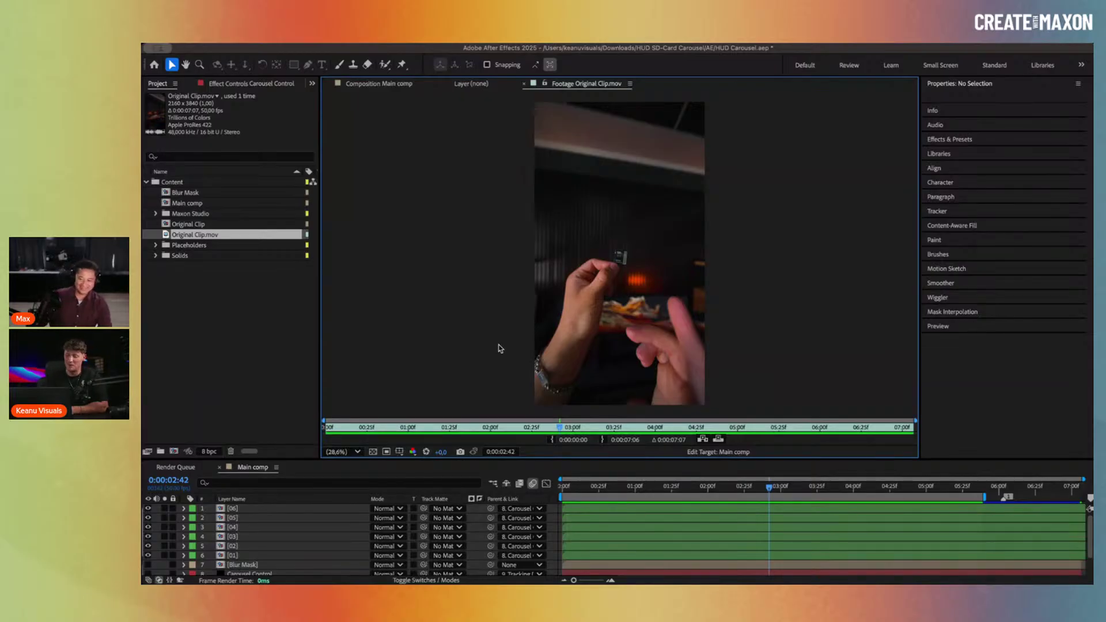
{"action": "left_click", "coordinate": [522, 428]}
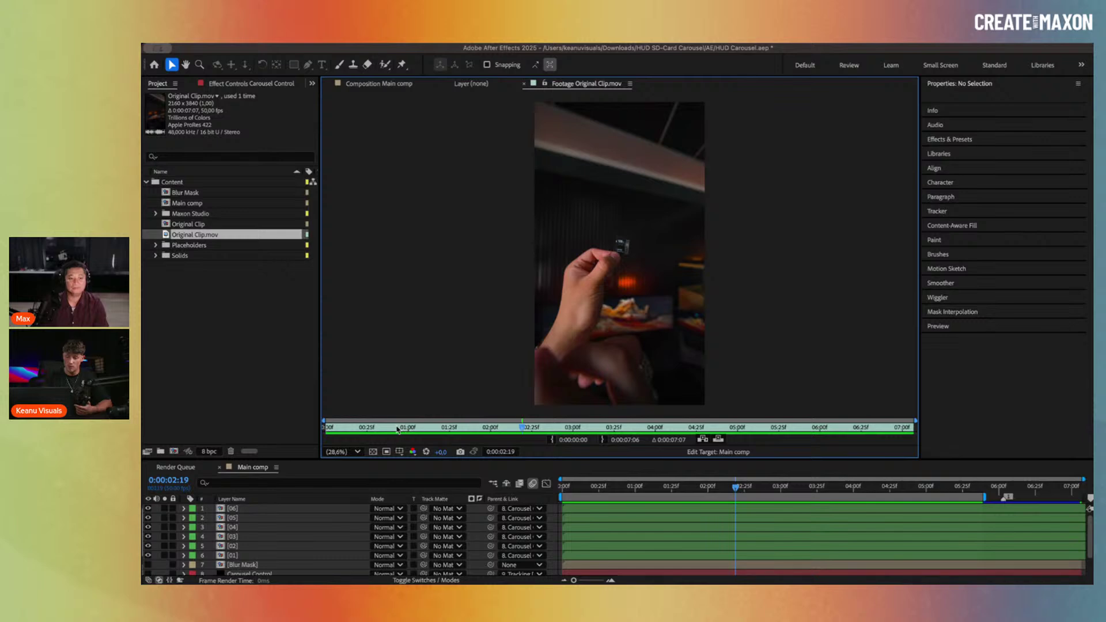
{"action": "left_click_drag", "start_coordinate": [396, 426], "coordinate": [502, 413]}
{"action": "key", "text": "space"}
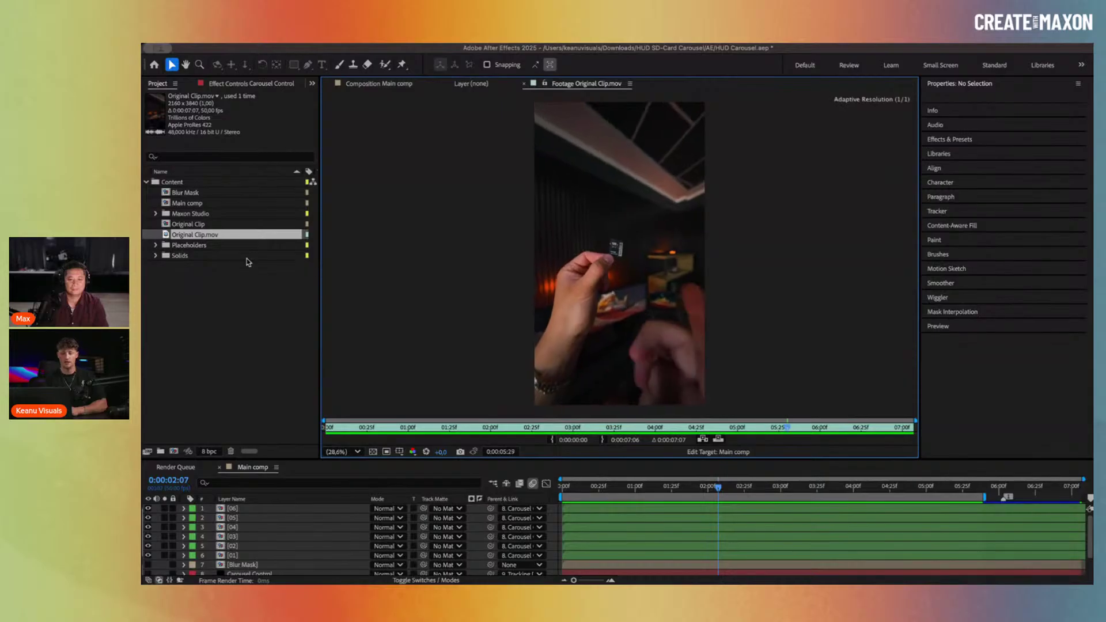
{"action": "key", "text": "space"}
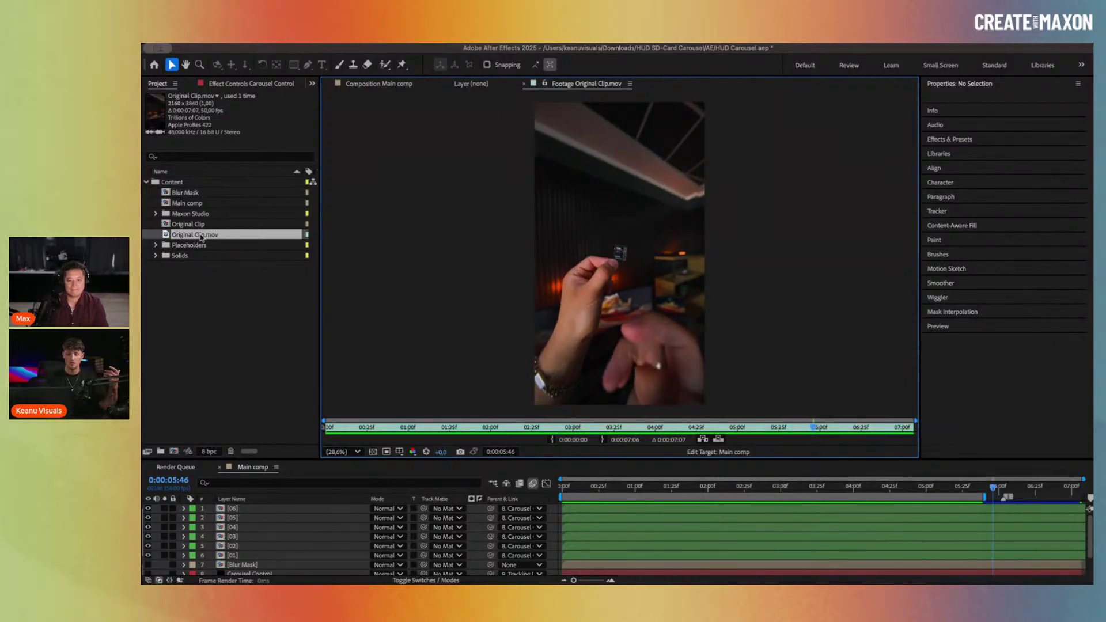
Step: Create a new composition from Original Clip.mov and move it out of the Content folder to the project root
{"action": "left_click_drag", "start_coordinate": [201, 238], "coordinate": [174, 453]}
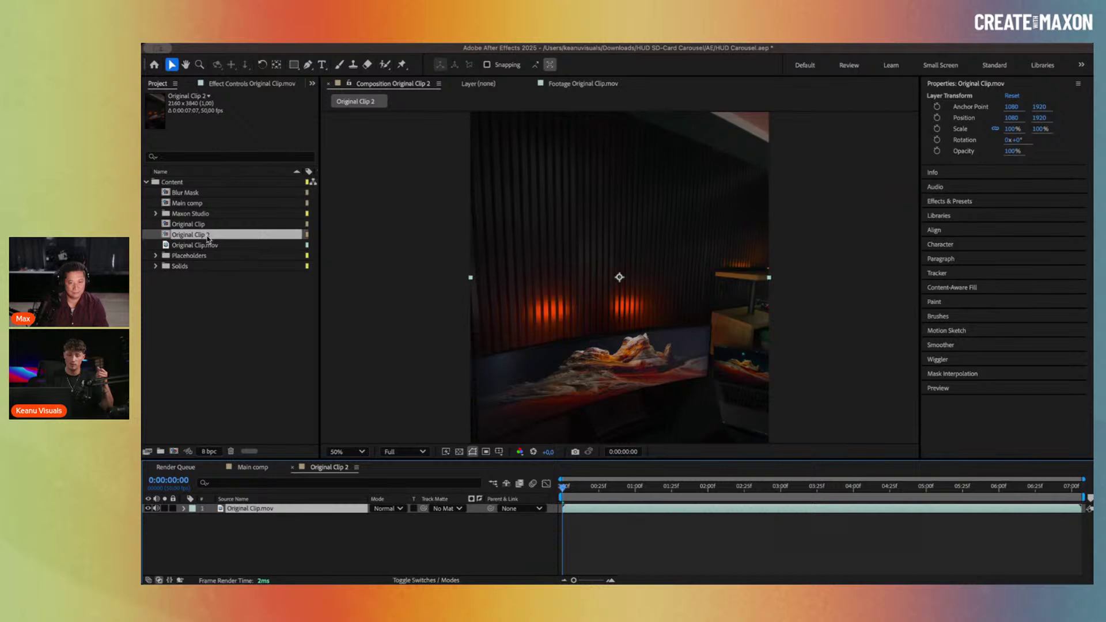
{"action": "left_click_drag", "start_coordinate": [208, 238], "coordinate": [215, 311]}
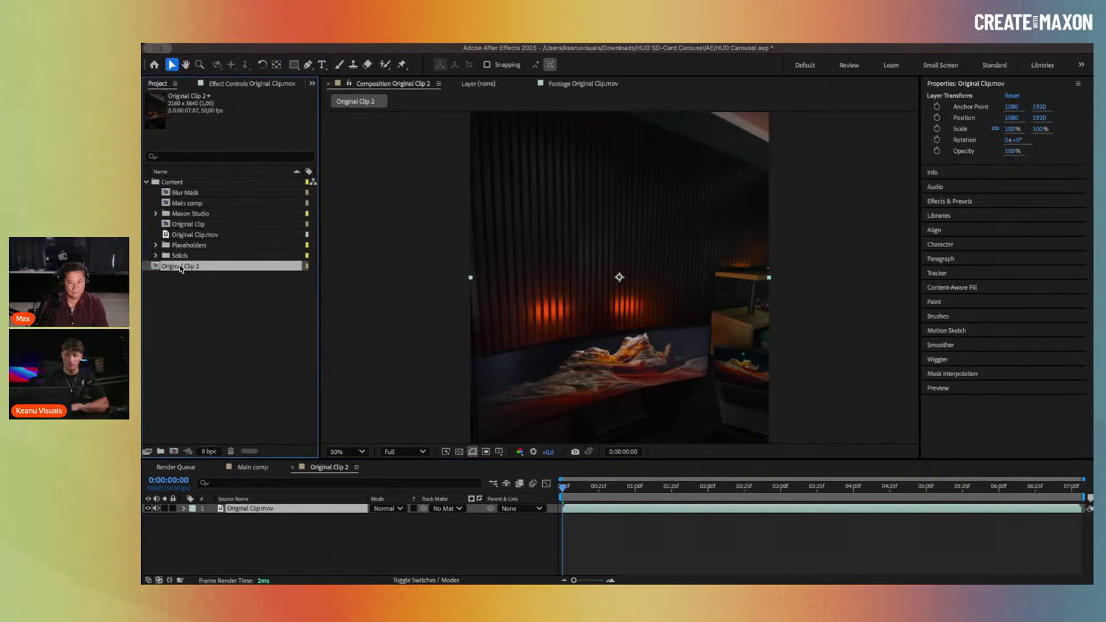
Step: Rename the new composition Original Clip and collapse the Content folder
{"action": "key", "text": "Return"}
{"action": "key", "text": "Right"}
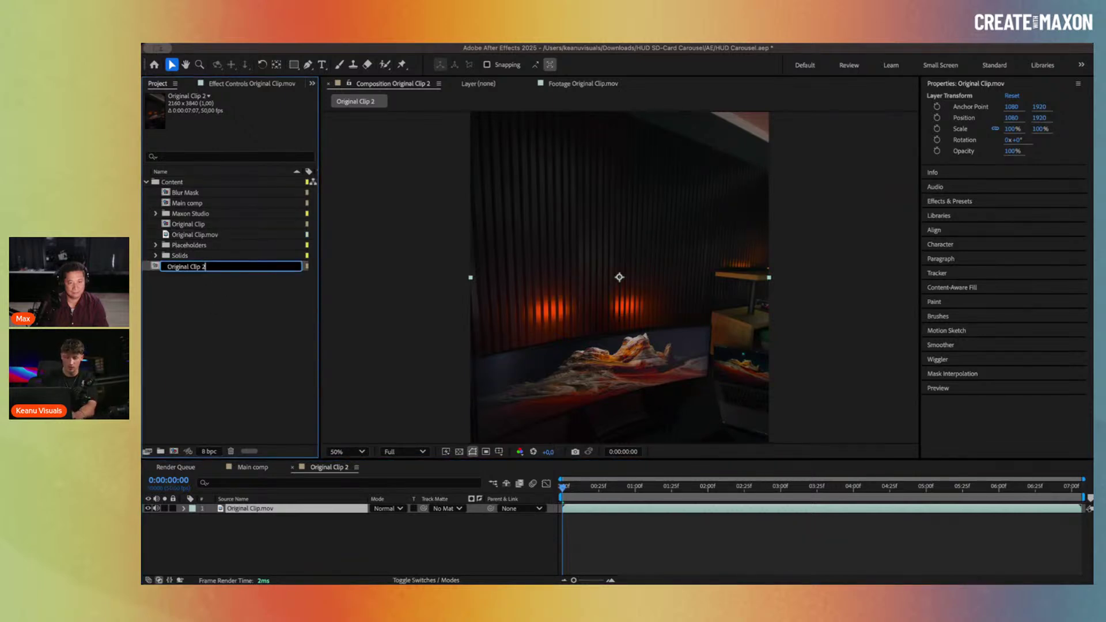
{"action": "key", "text": "Return"}
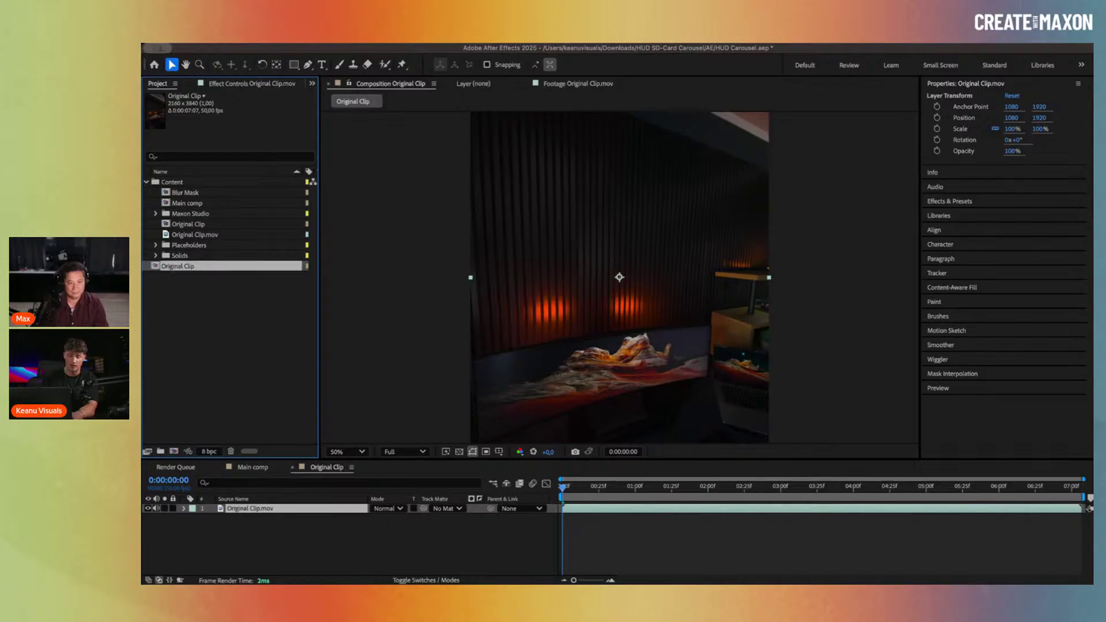
{"action": "left_click", "coordinate": [207, 279]}
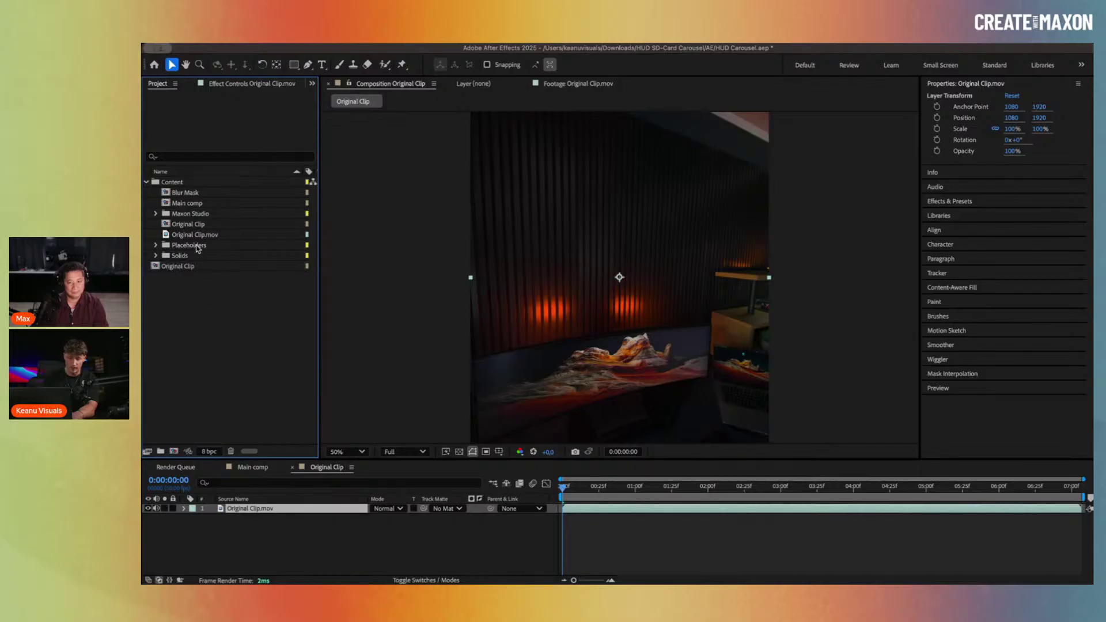
{"action": "left_click", "coordinate": [193, 267]}
{"action": "left_click", "coordinate": [146, 182]}
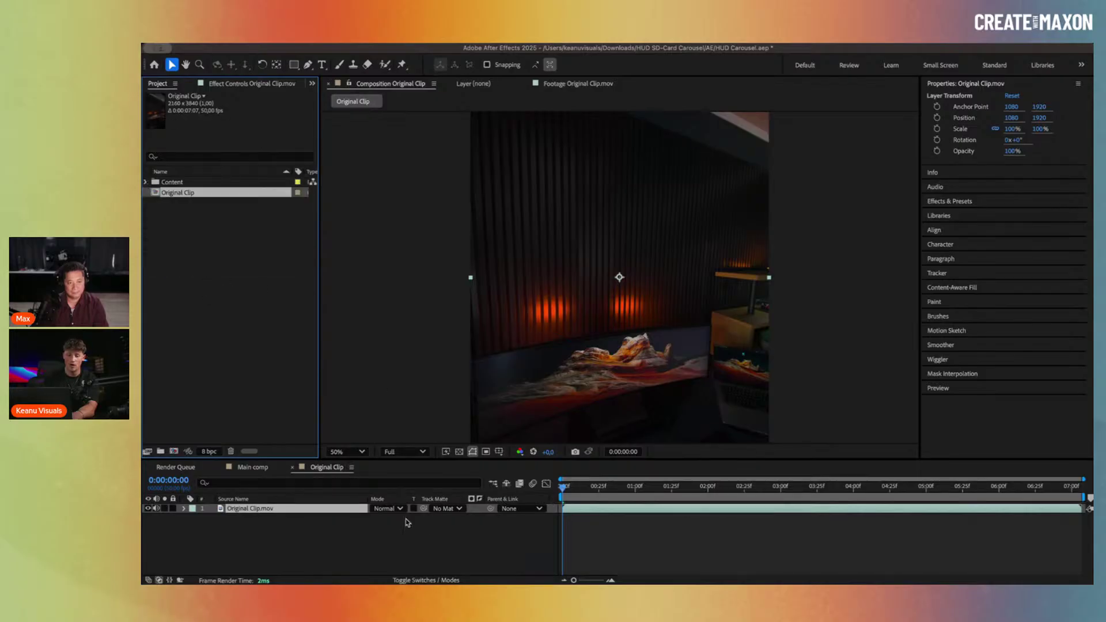
Step: Nest the root-level Original Clip composition in a new composition and name it Main Comp
{"action": "mouse_move", "coordinate": [628, 480]}
{"action": "left_mouse_down"}
{"action": "mouse_move", "coordinate": [662, 479]}
{"action": "mouse_move", "coordinate": [632, 479]}
{"action": "left_mouse_up"}
{"action": "scroll", "coordinate": [650, 308], "scroll_direction": "down", "scroll_amount": 2}
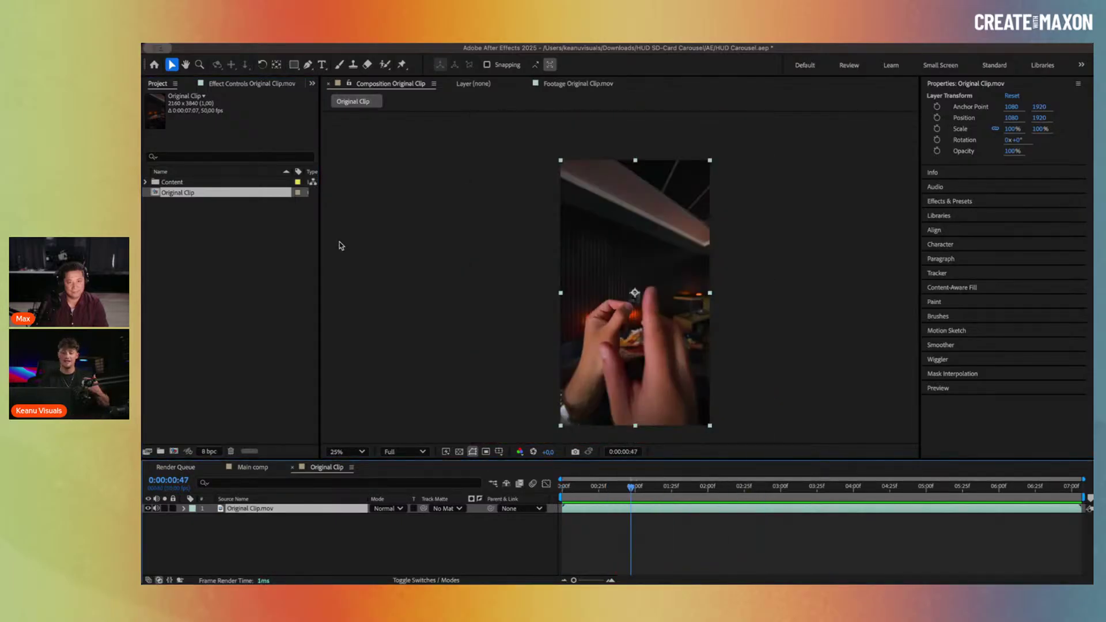
{"action": "left_click", "coordinate": [263, 248]}
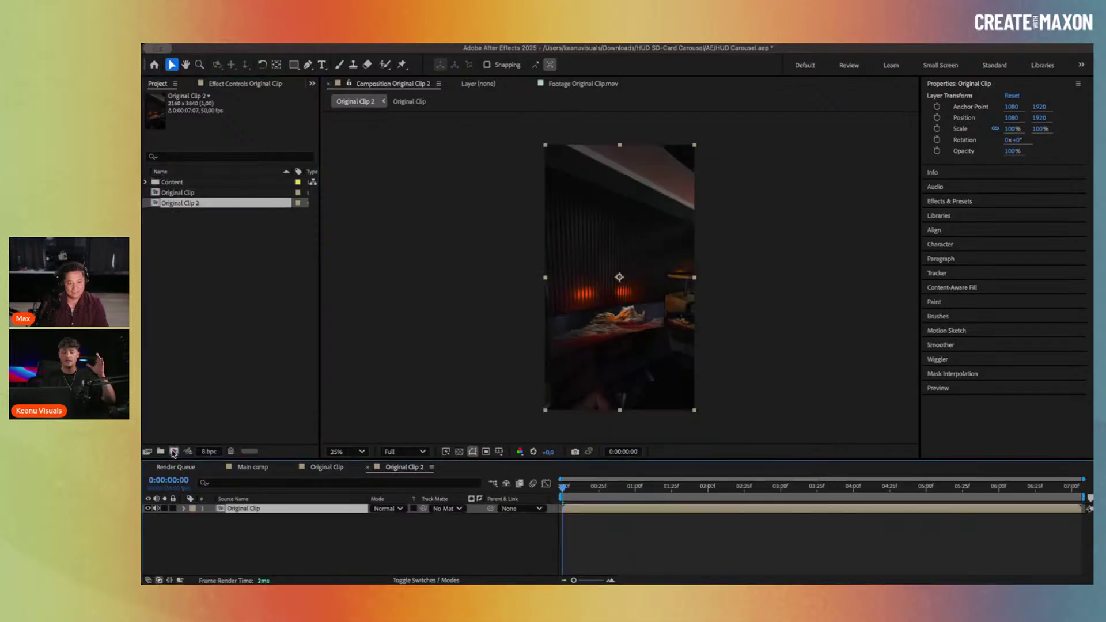
{"action": "left_click", "coordinate": [173, 452]}
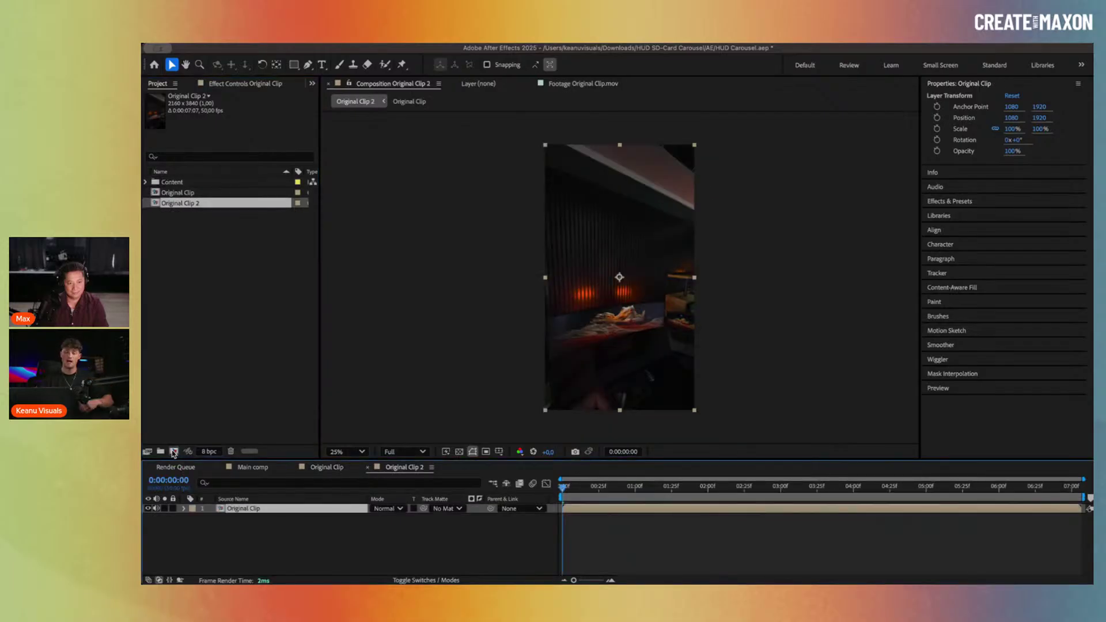
{"action": "left_click", "coordinate": [202, 204]}
{"action": "key", "text": "Return"}
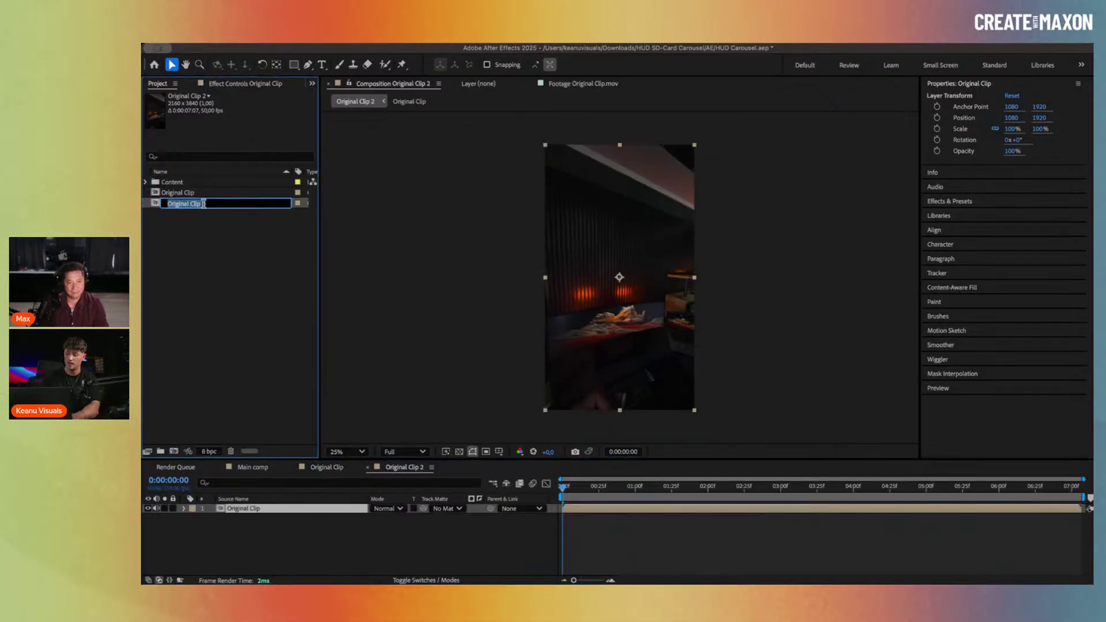
{"action": "type", "text": "Main Comp"}
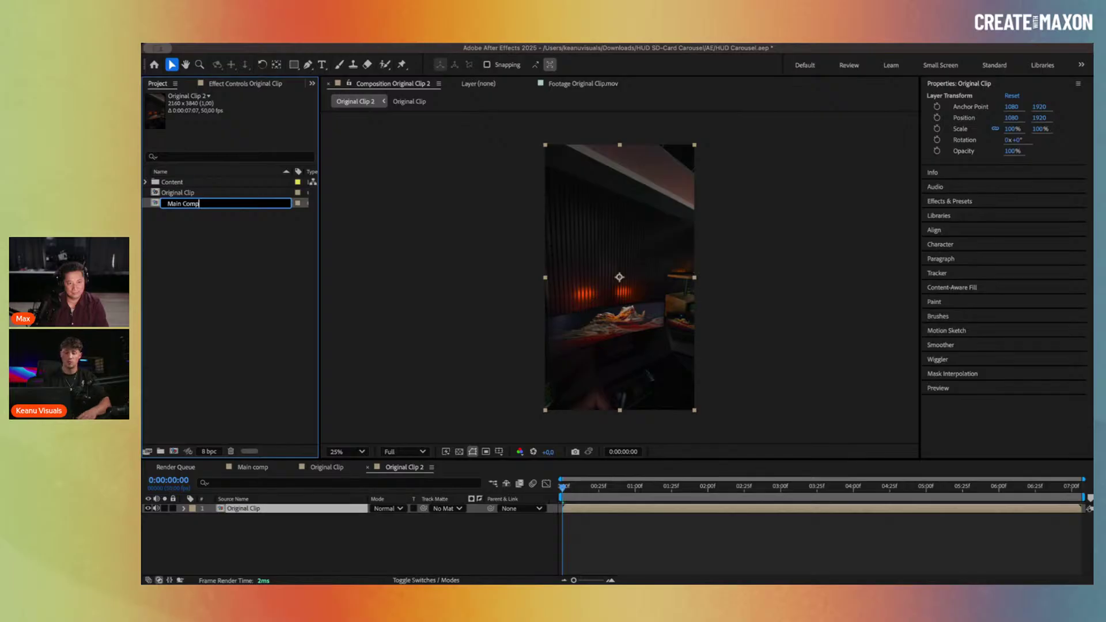
{"action": "key", "text": "Return"}
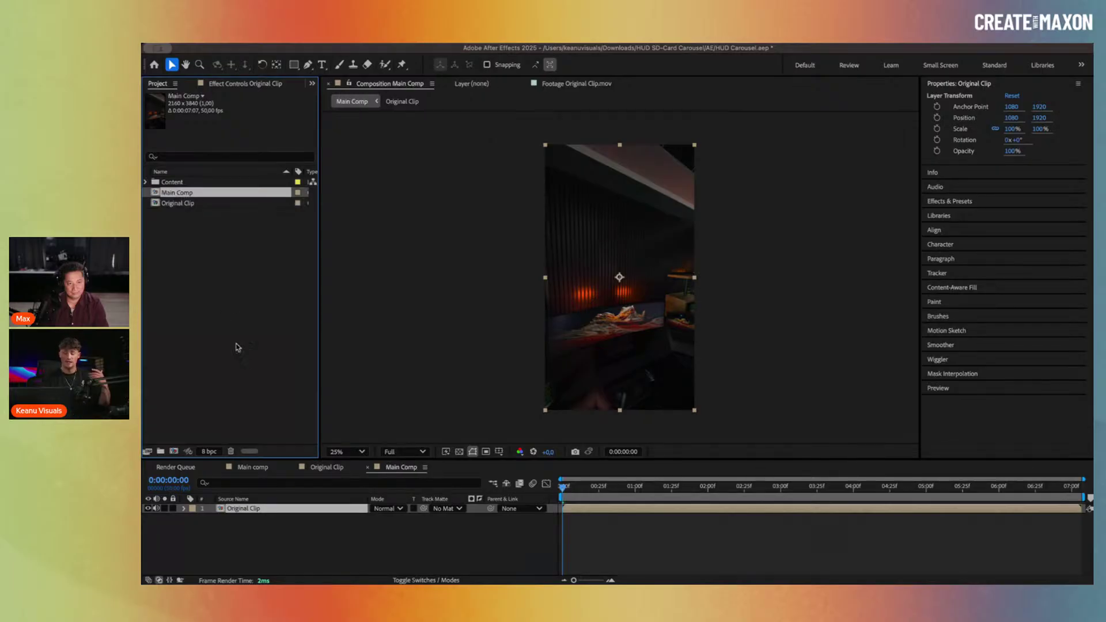
Step: Enlarge the timeline area and expand the Content folder in the project
{"action": "left_click", "coordinate": [264, 538]}
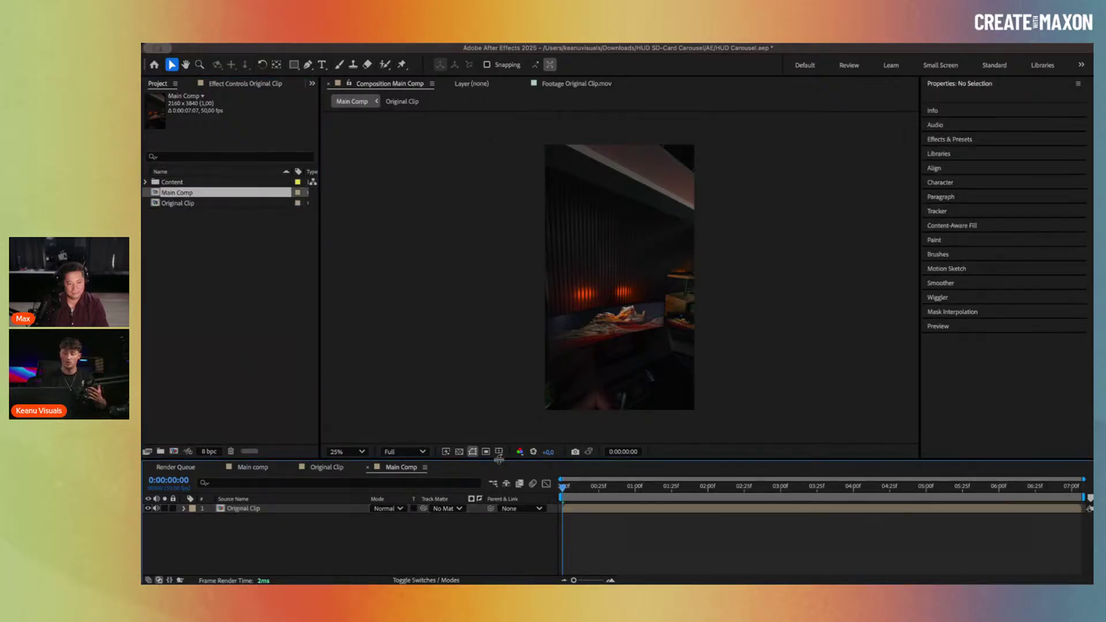
{"action": "left_click_drag", "start_coordinate": [499, 460], "coordinate": [497, 355]}
{"action": "left_click", "coordinate": [146, 182]}
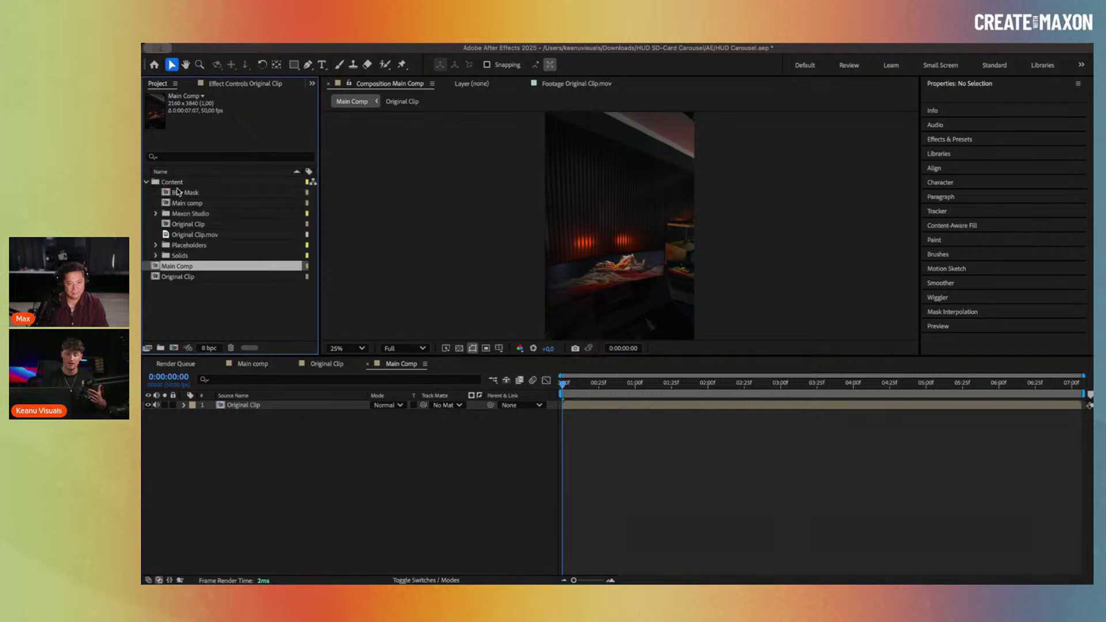
Step: Try the raw Original Clip.mov as a layer below the nested clip in Main Comp, and delete that layer again
{"action": "left_click", "coordinate": [194, 234]}
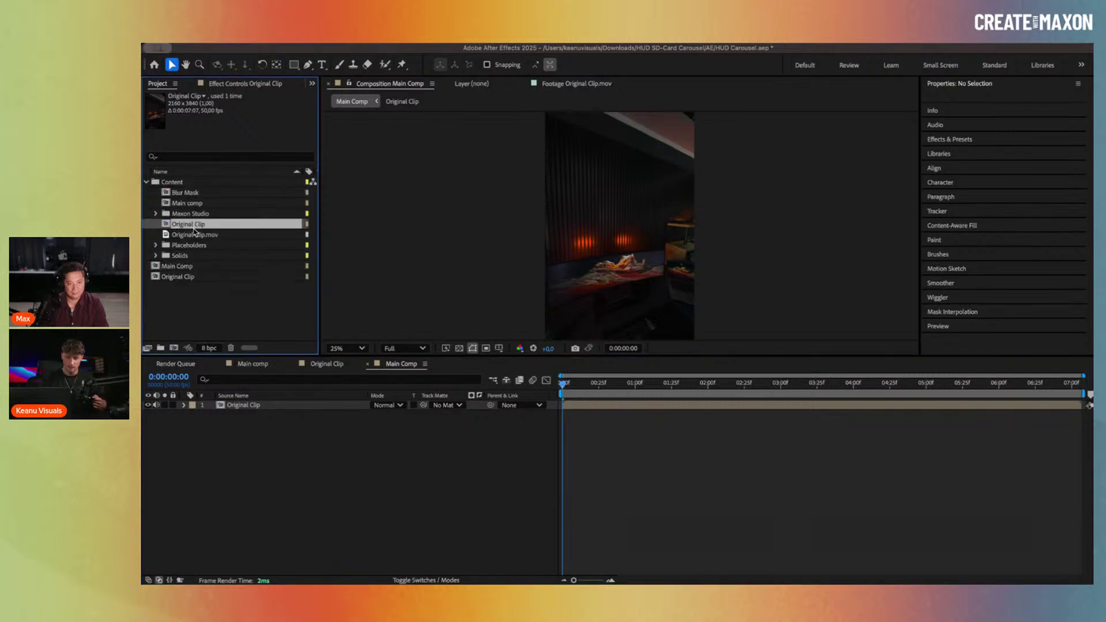
{"action": "left_click_drag", "start_coordinate": [197, 256], "coordinate": [210, 432]}
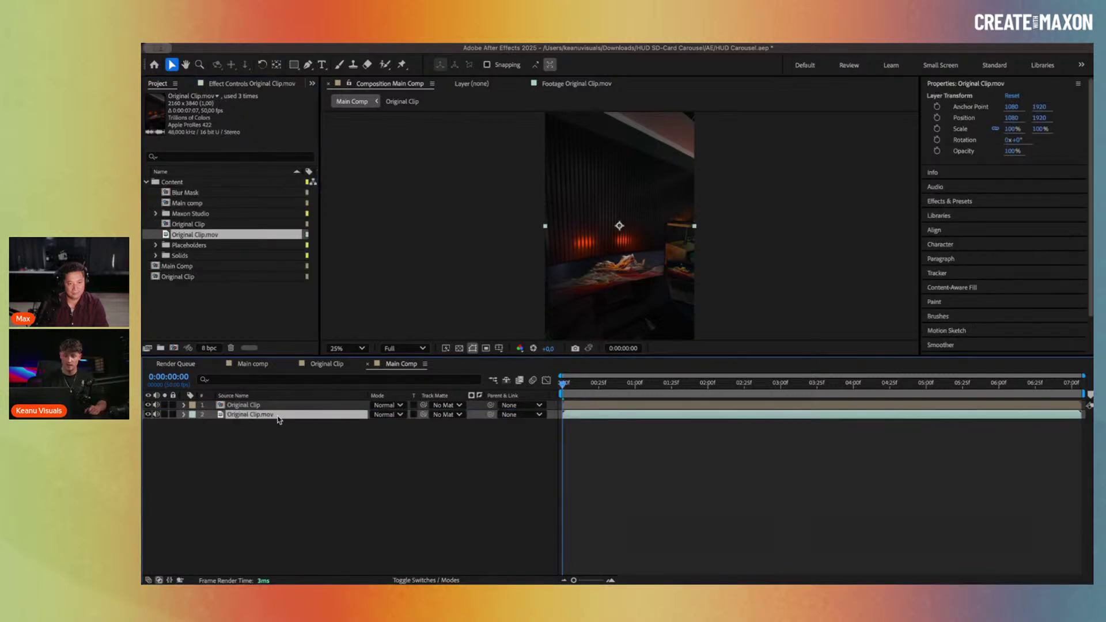
{"action": "left_click_drag", "start_coordinate": [568, 390], "coordinate": [654, 389]}
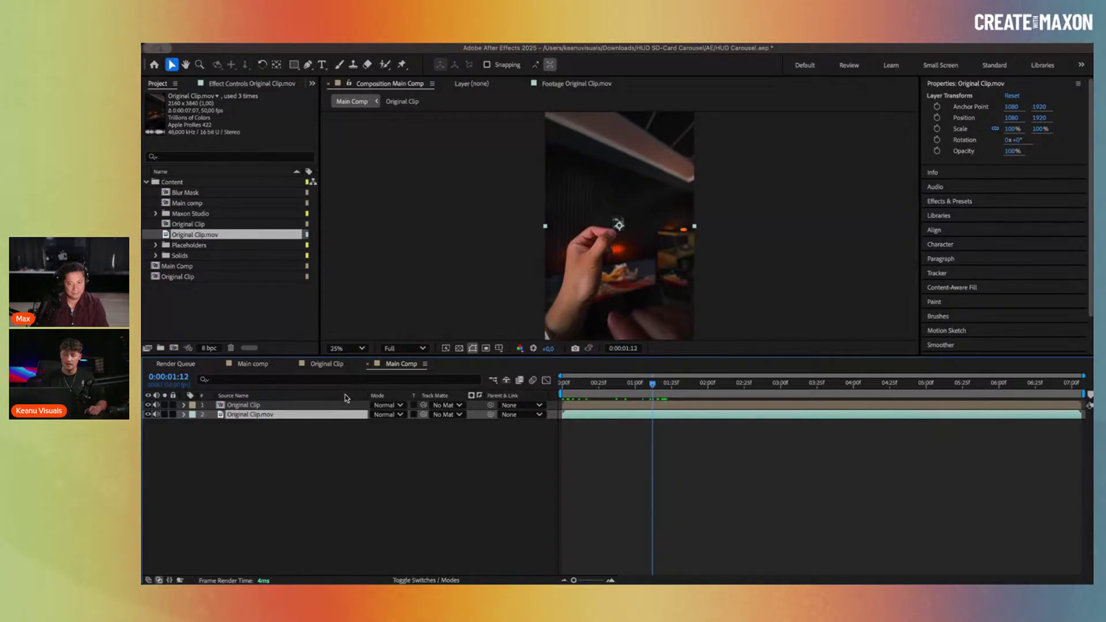
{"action": "double_click", "coordinate": [329, 416]}
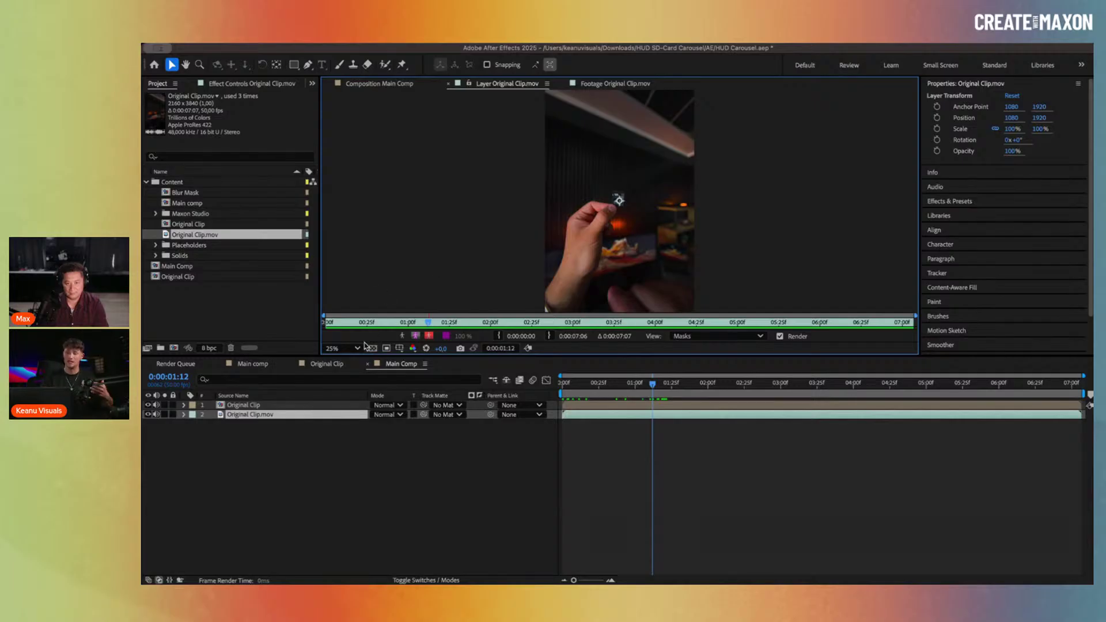
{"action": "left_click", "coordinate": [283, 415]}
{"action": "key", "text": "Delete"}
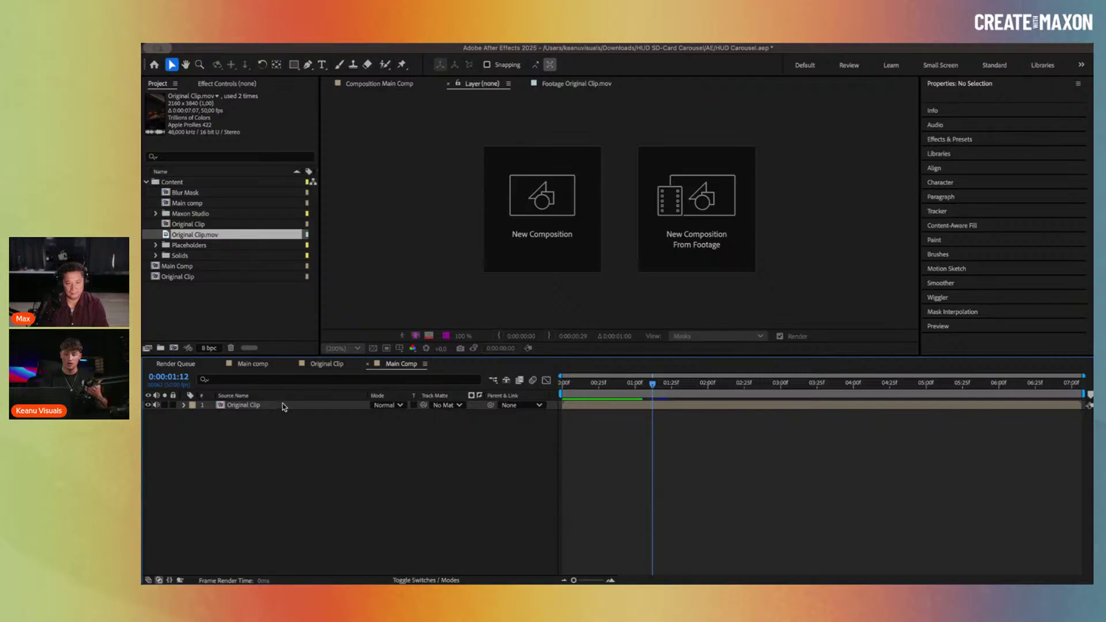
Step: Look through the footage inside the nested Original Clip composition, and close the timeline of the finished Main comp carousel
{"action": "double_click", "coordinate": [282, 406]}
{"action": "left_click_drag", "start_coordinate": [636, 387], "coordinate": [692, 392]}
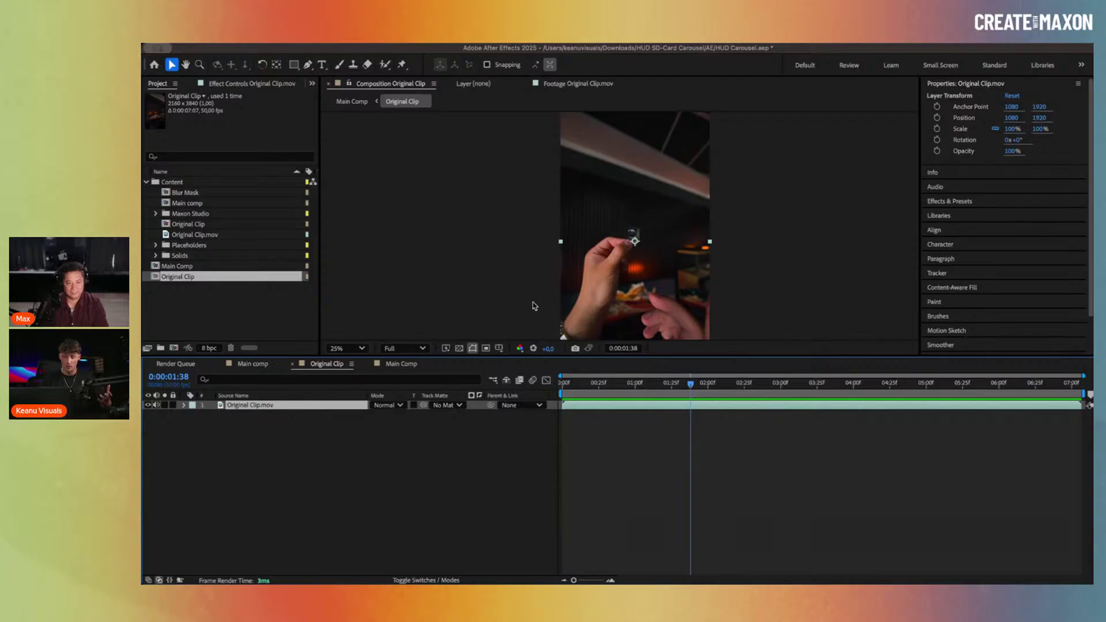
{"action": "left_click", "coordinate": [260, 364]}
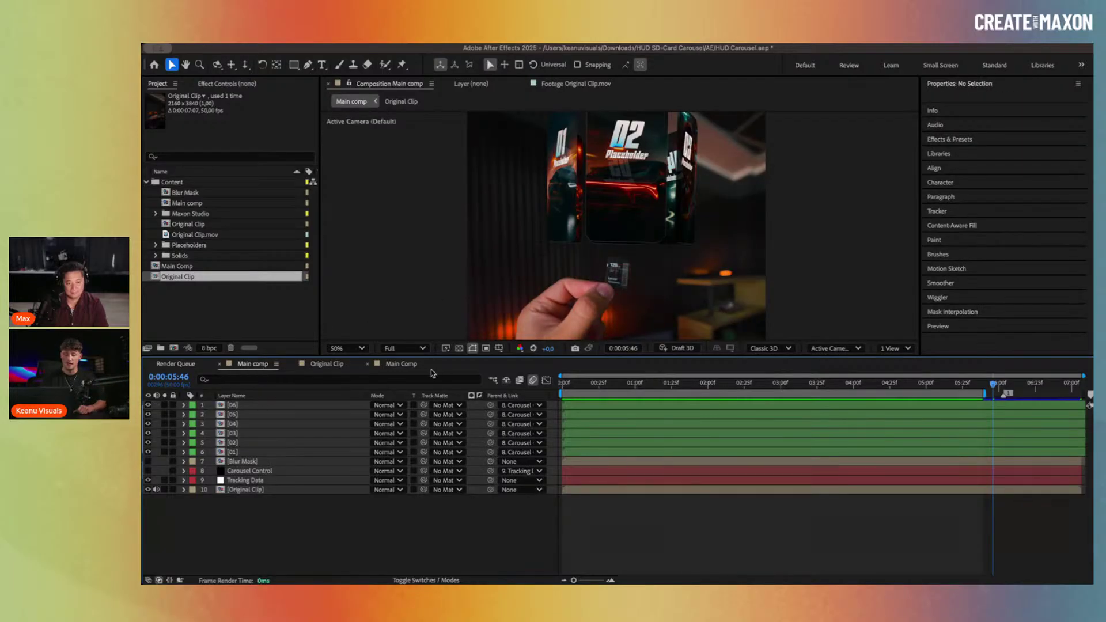
{"action": "left_click", "coordinate": [409, 366]}
{"action": "left_click", "coordinate": [221, 364]}
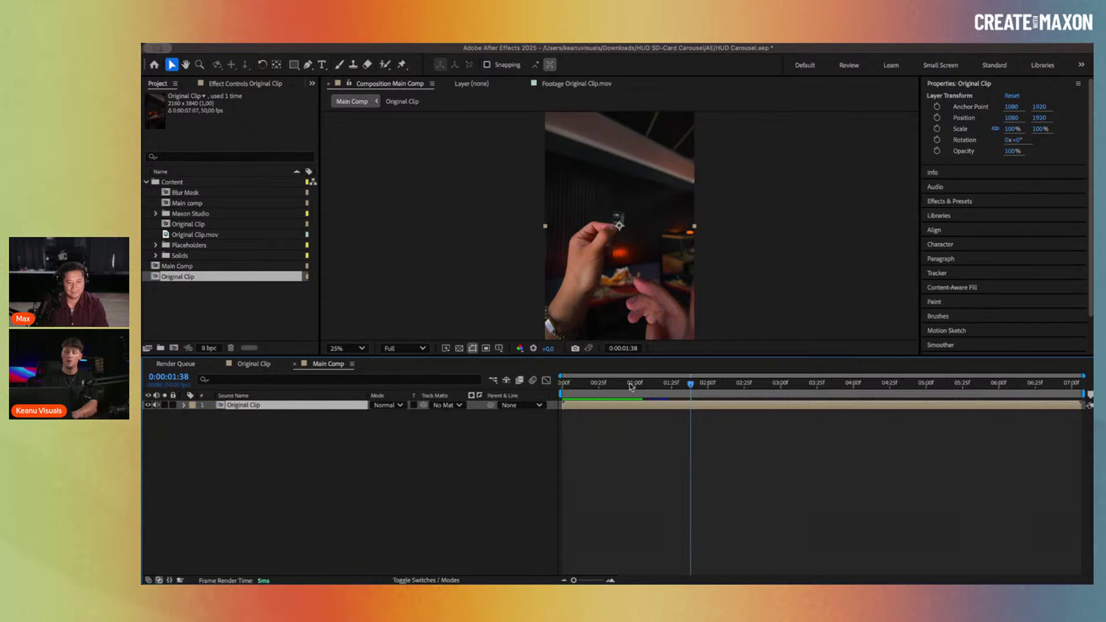
Step: Set up a position-only motion track on the Original Clip layer at 0:00:03:00 and open the tracker's options
{"action": "left_click_drag", "start_coordinate": [631, 386], "coordinate": [782, 396]}
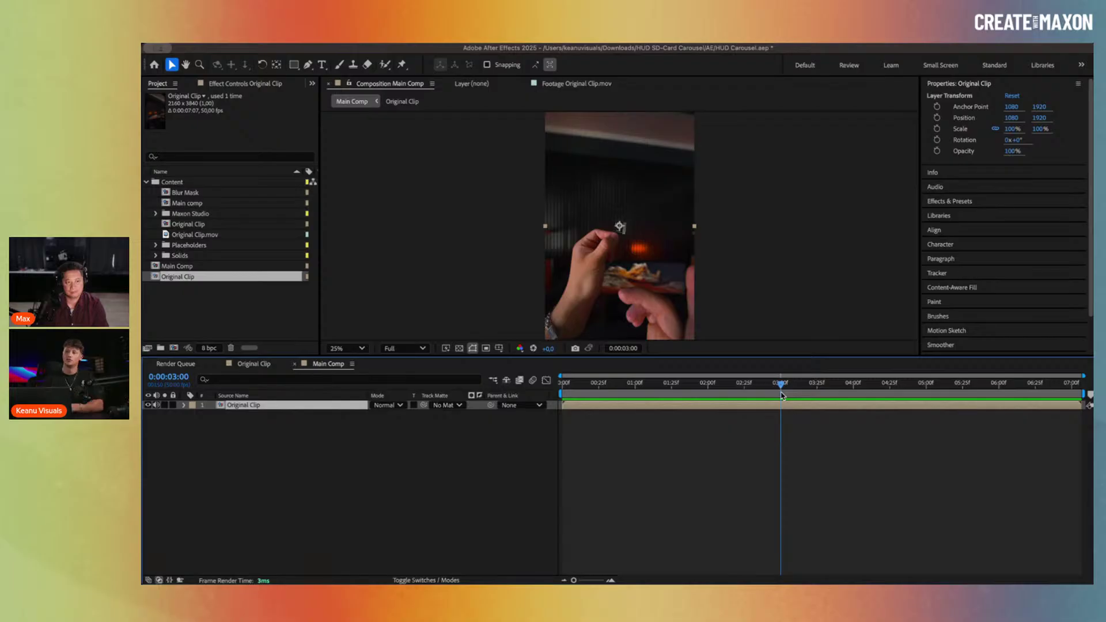
{"action": "left_click", "coordinate": [937, 273]}
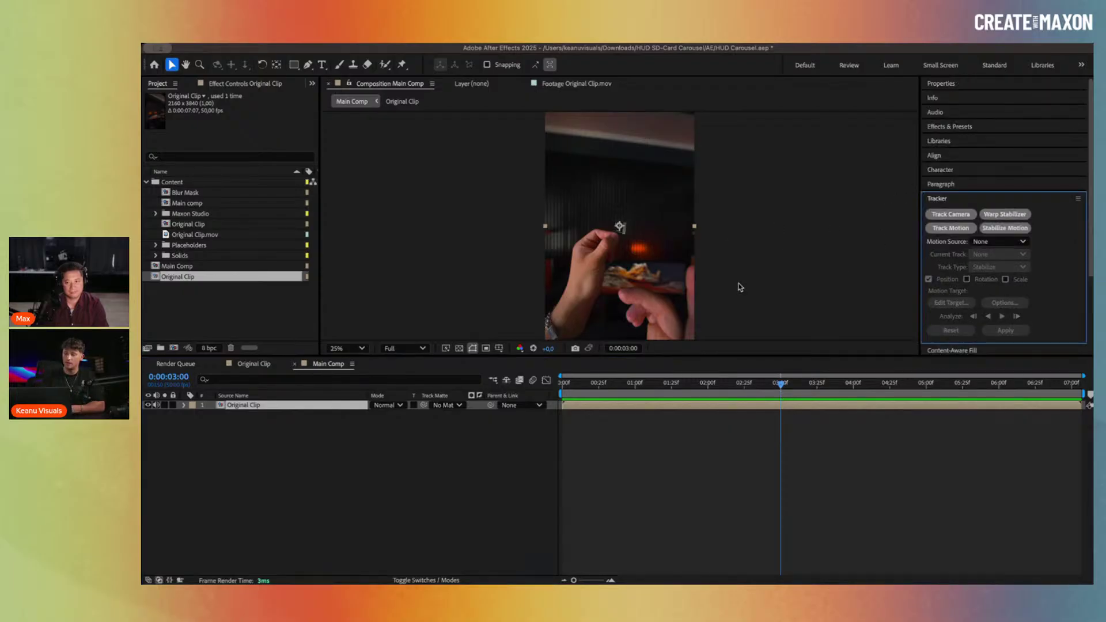
{"action": "left_click", "coordinate": [961, 233]}
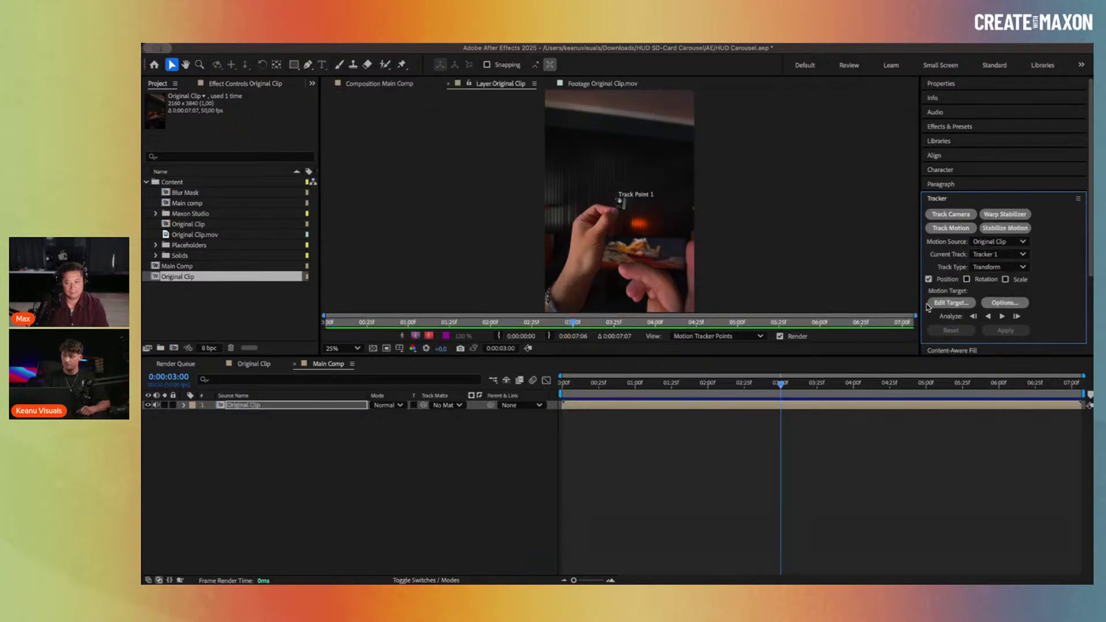
{"action": "left_click", "coordinate": [1019, 303]}
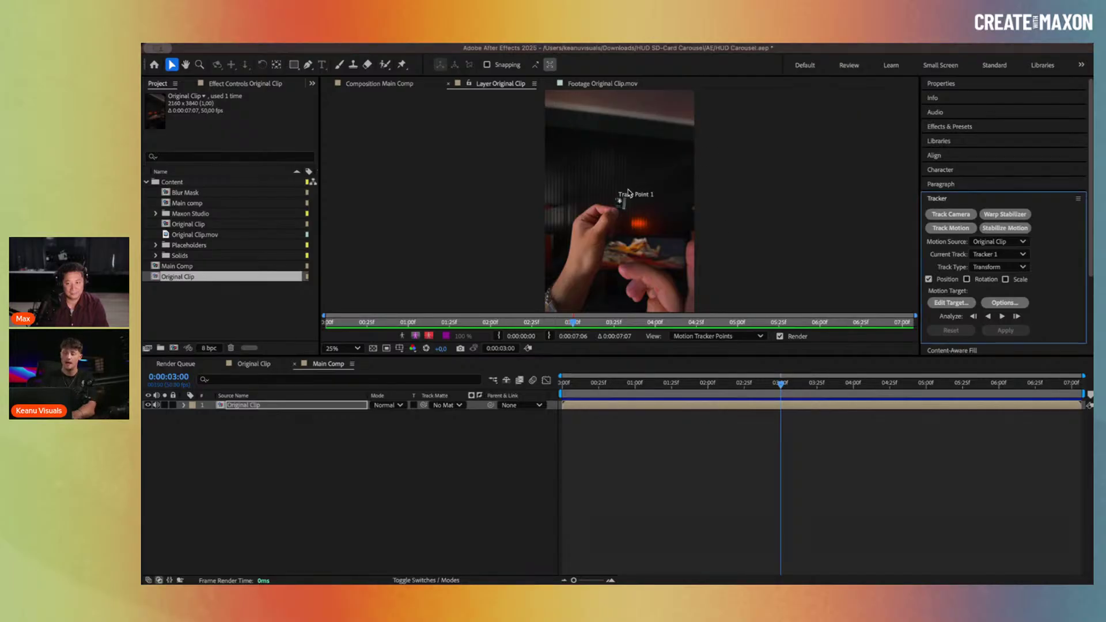
Step: Place Track Point 1 over the 128 digits on the SD card and resize its search region to surround them
{"action": "scroll", "coordinate": [628, 203], "scroll_direction": "up", "scroll_amount": 7}
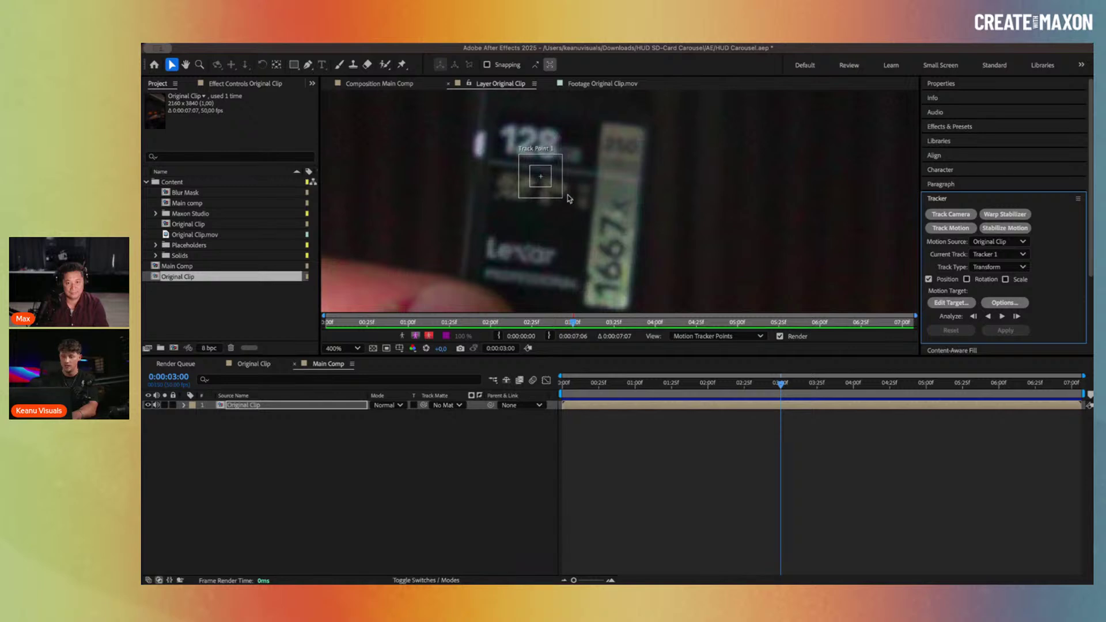
{"action": "left_click", "coordinate": [562, 198]}
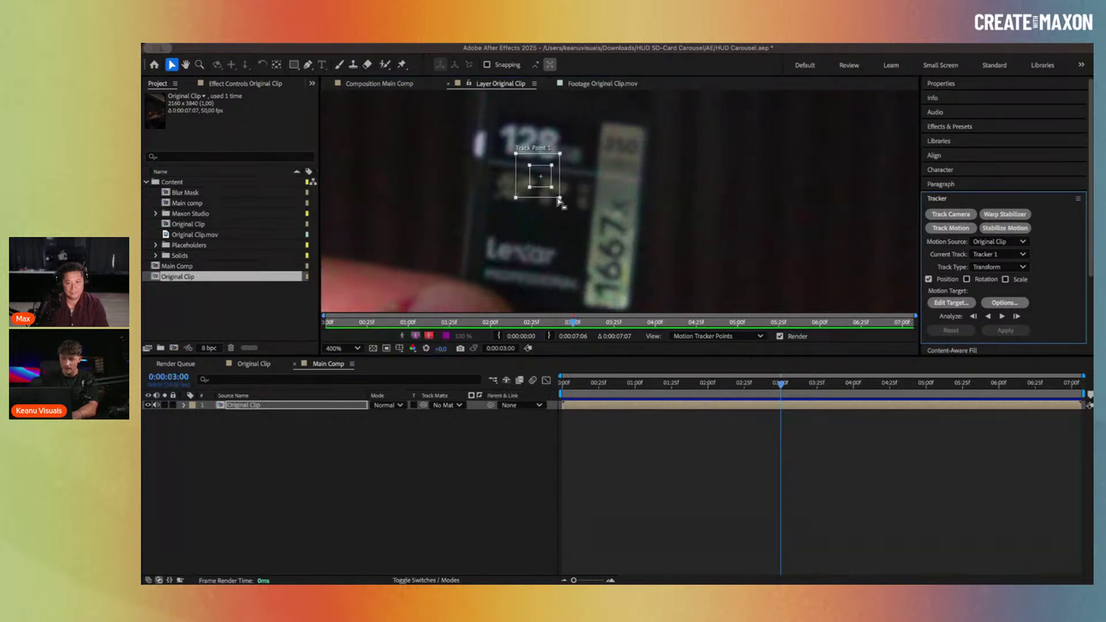
{"action": "mouse_move", "coordinate": [560, 198]}
{"action": "left_mouse_down"}
{"action": "mouse_move", "coordinate": [585, 217]}
{"action": "mouse_move", "coordinate": [557, 192]}
{"action": "left_mouse_up"}
{"action": "scroll", "coordinate": [622, 199], "scroll_direction": "up", "scroll_amount": 3}
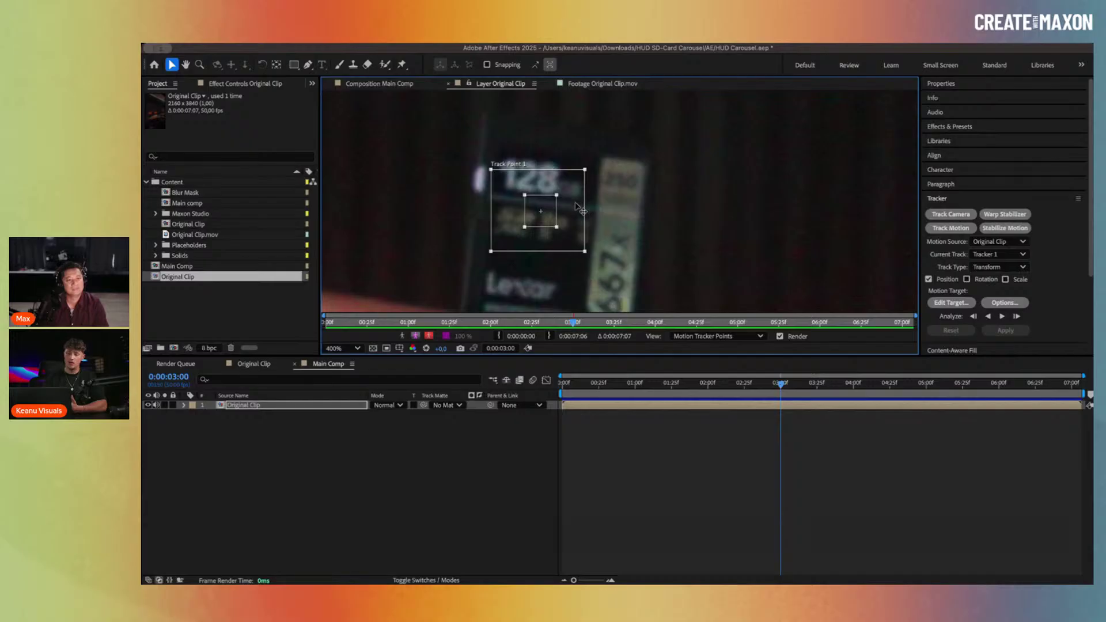
{"action": "left_click_drag", "start_coordinate": [582, 206], "coordinate": [591, 168]}
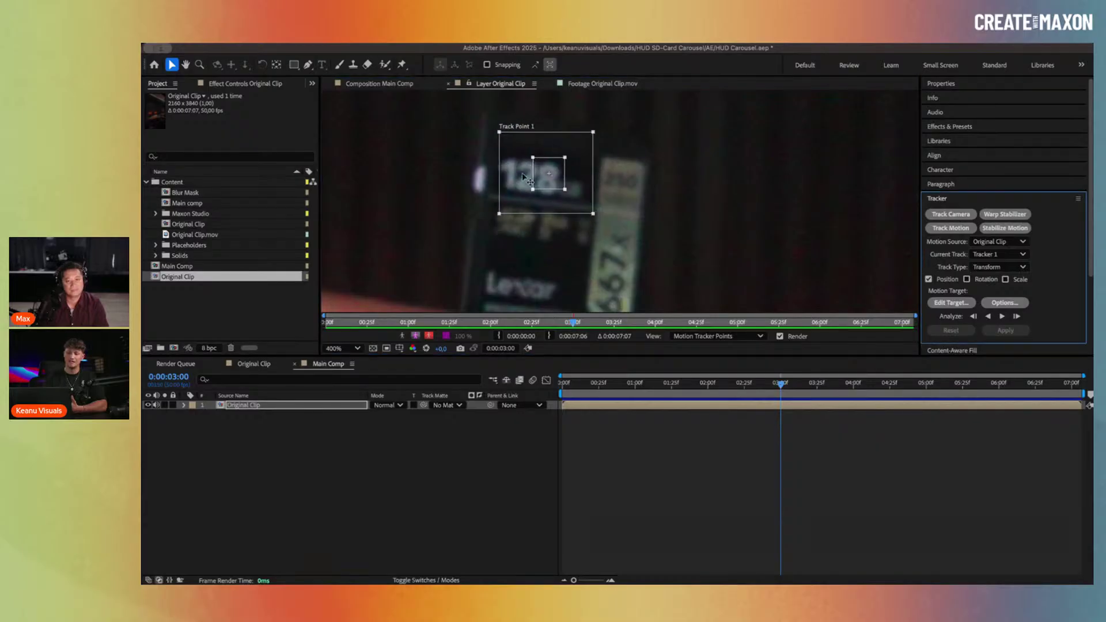
{"action": "left_click_drag", "start_coordinate": [499, 215], "coordinate": [504, 211]}
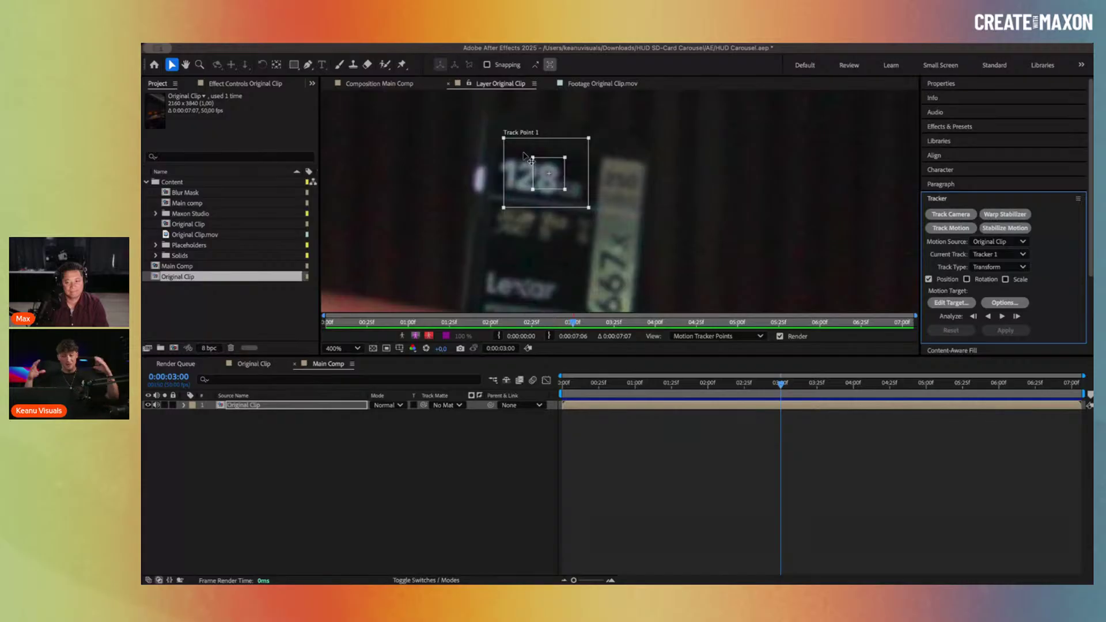
Step: Stretch the search region of Track Point 1 far beyond the digits and shrink it back tightly around the 128
{"action": "left_click_drag", "start_coordinate": [504, 208], "coordinate": [376, 297]}
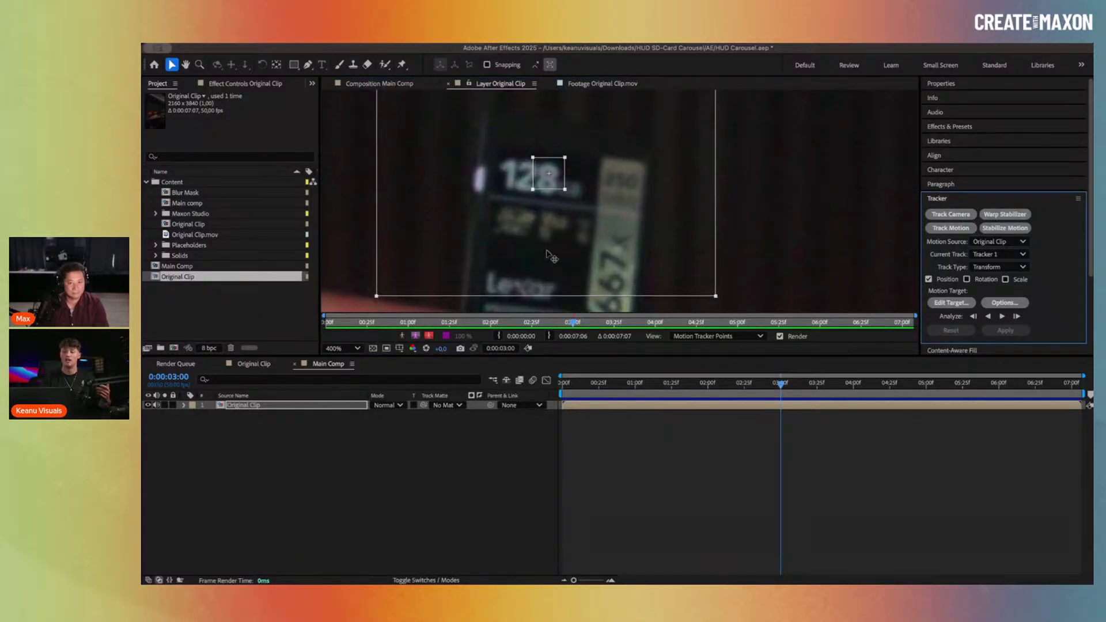
{"action": "scroll", "coordinate": [551, 256], "scroll_direction": "down", "scroll_amount": 2}
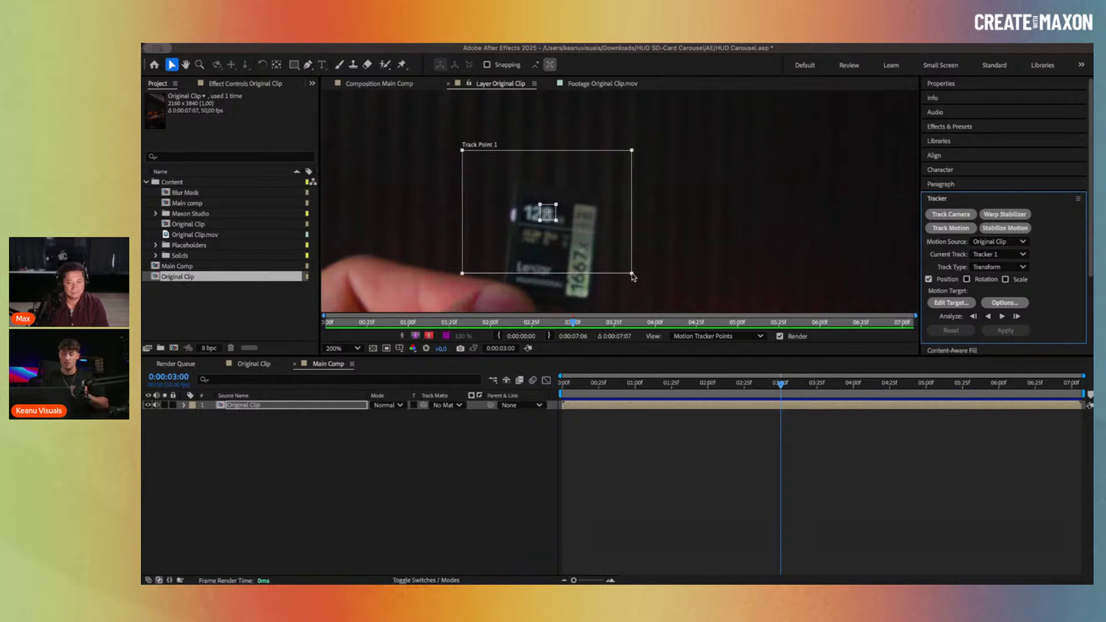
{"action": "left_click_drag", "start_coordinate": [632, 276], "coordinate": [567, 233]}
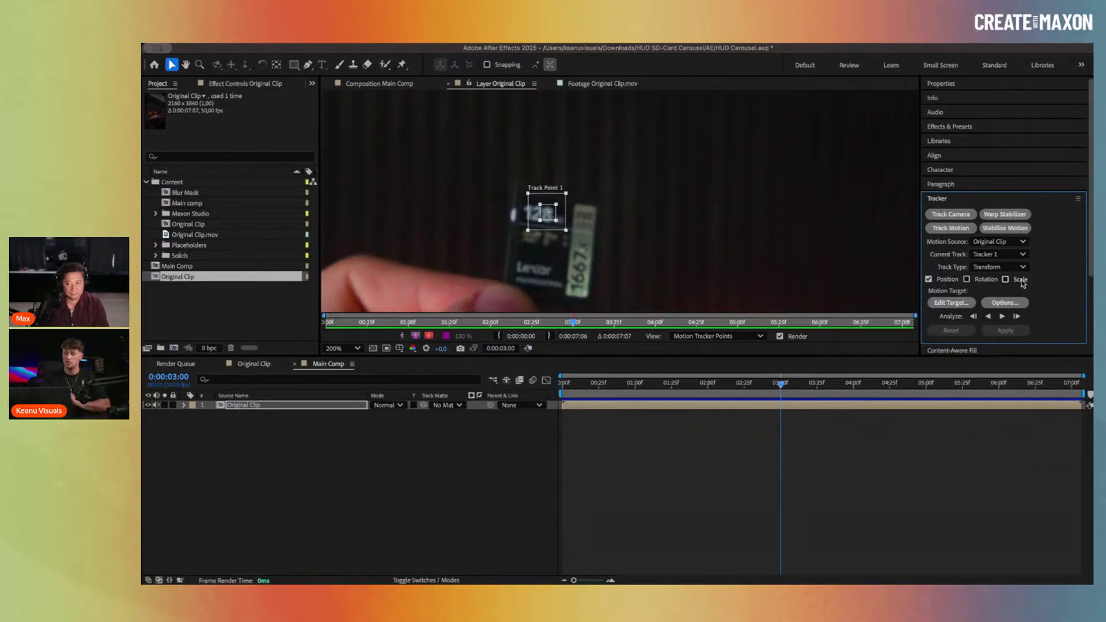
Step: Analyze the track forward from 0:00:03:00, stop at 0:00:06:45, and reveal the tracker keyframes of the Original Clip layer
{"action": "left_click", "coordinate": [1003, 316]}
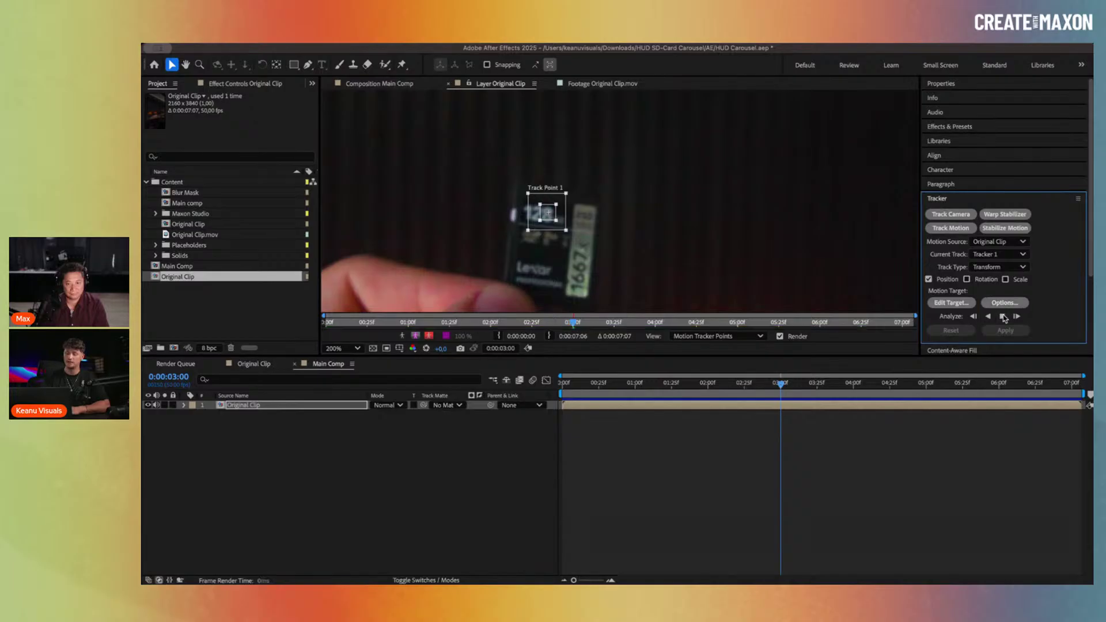
{"action": "left_click", "coordinate": [1003, 317]}
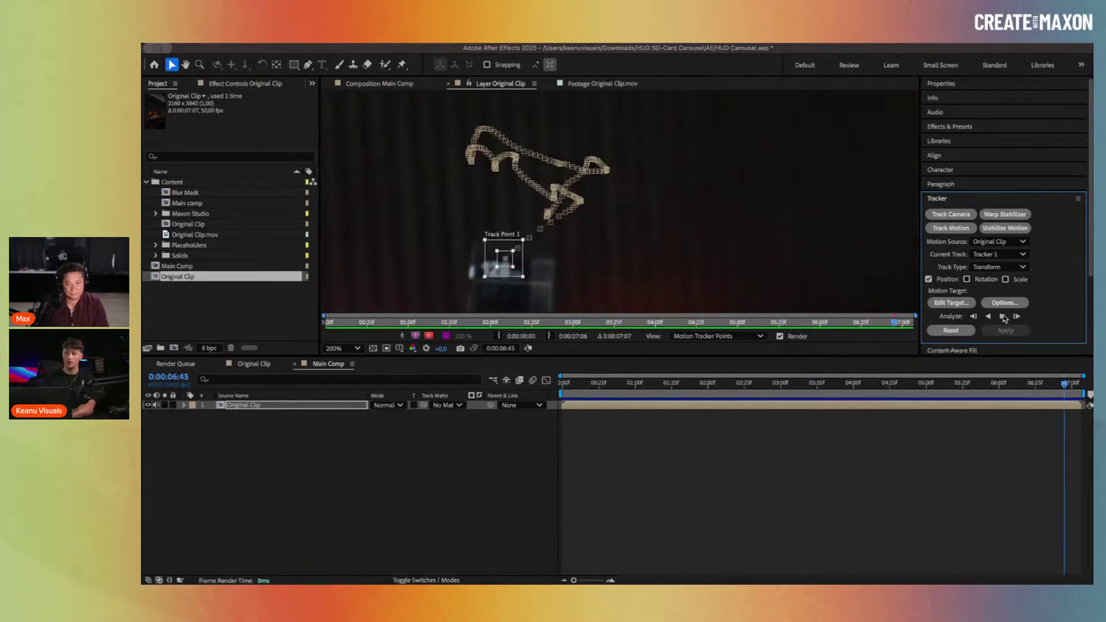
{"action": "scroll", "coordinate": [510, 269], "scroll_direction": "up", "scroll_amount": 3}
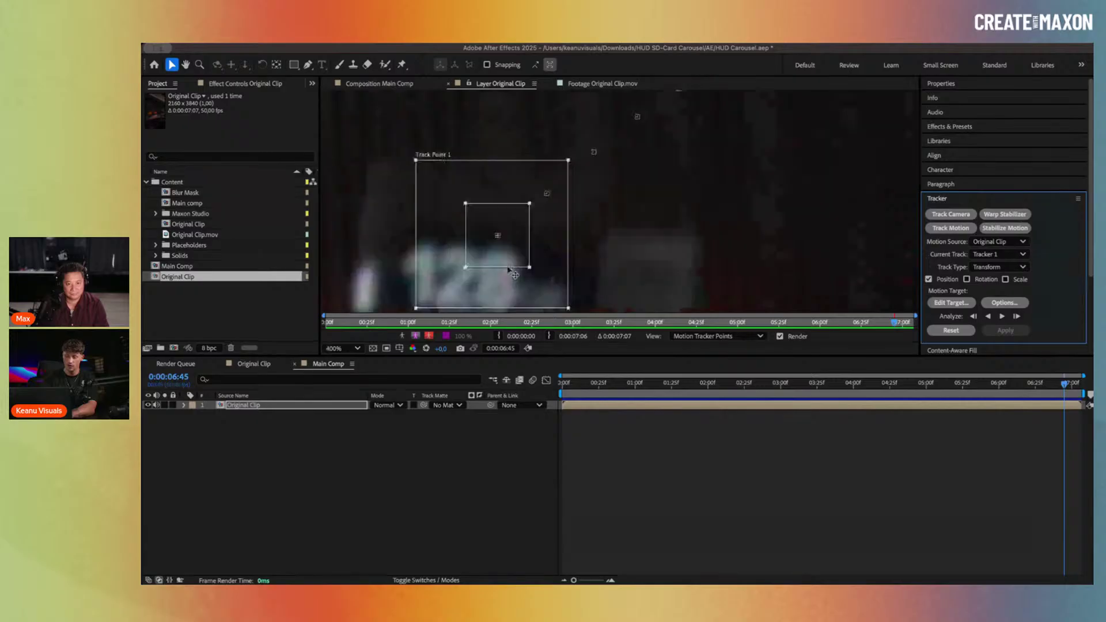
{"action": "left_click", "coordinate": [301, 409]}
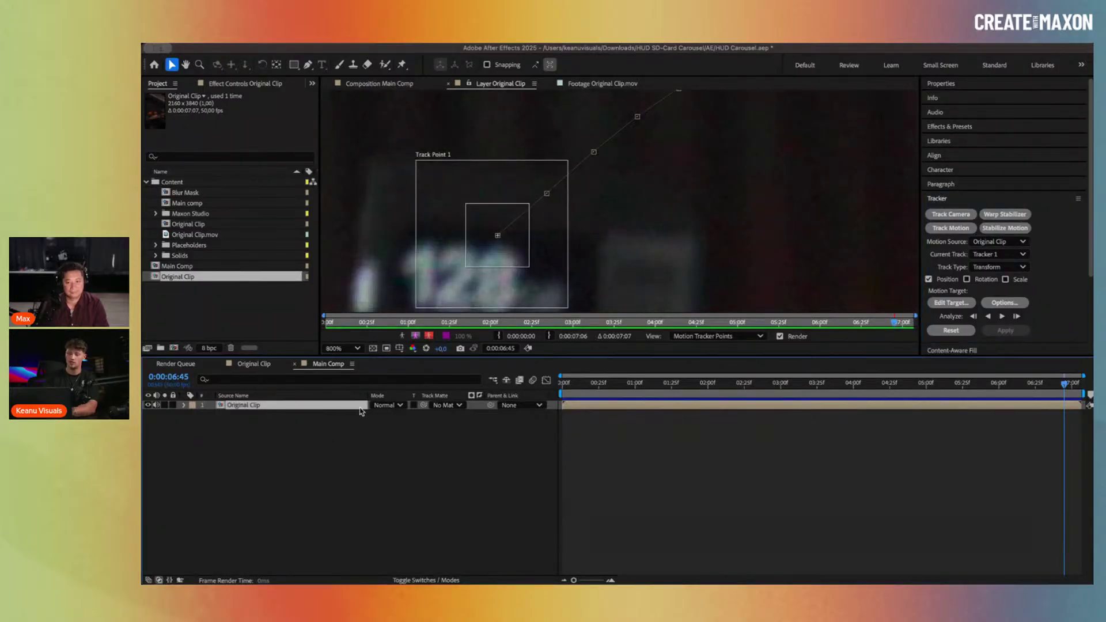
{"action": "key", "text": "u"}
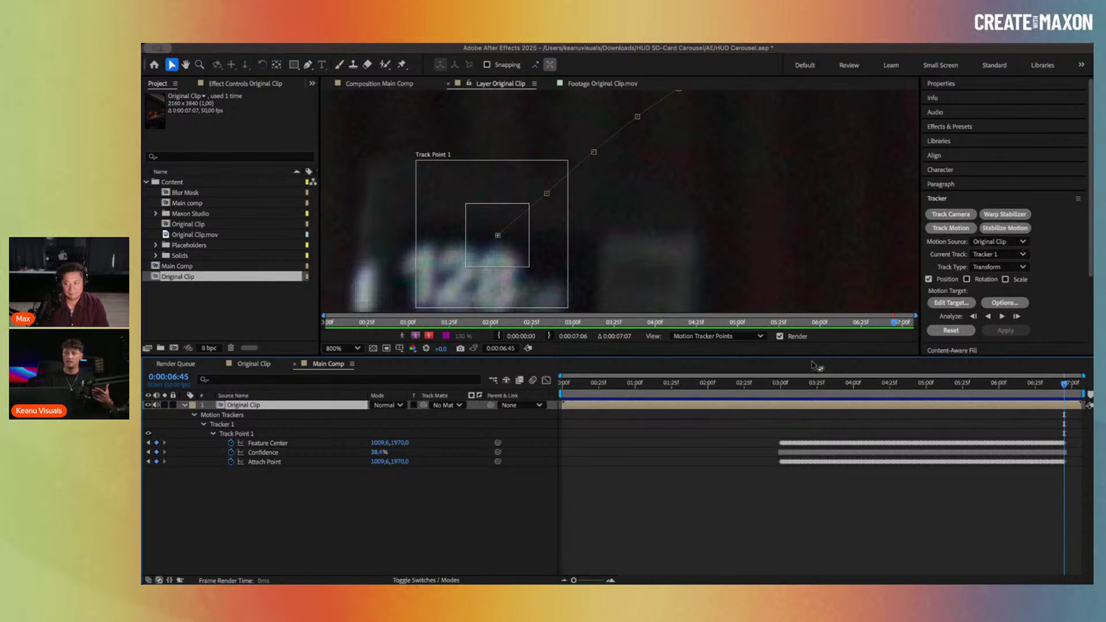
Step: Move Track Point 1 back onto the 128 digits at 0:00:06:45, resume the analysis, and re-center it with a larger search region at 0:00:06:46
{"action": "left_click", "coordinate": [555, 249]}
{"action": "left_click", "coordinate": [555, 249]}
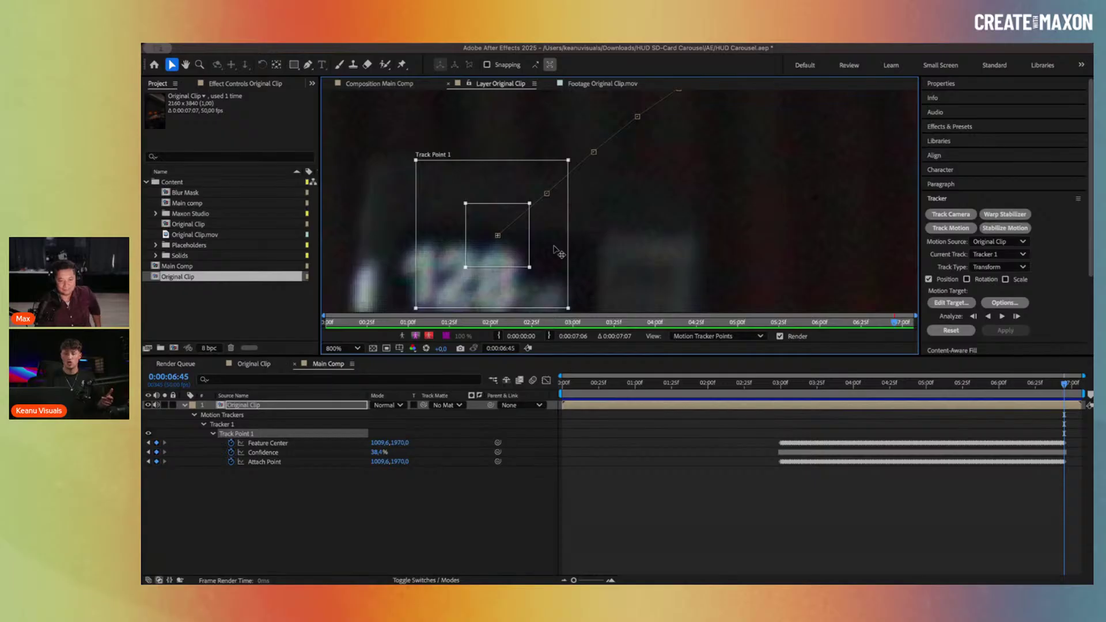
{"action": "left_click_drag", "start_coordinate": [554, 248], "coordinate": [552, 263]}
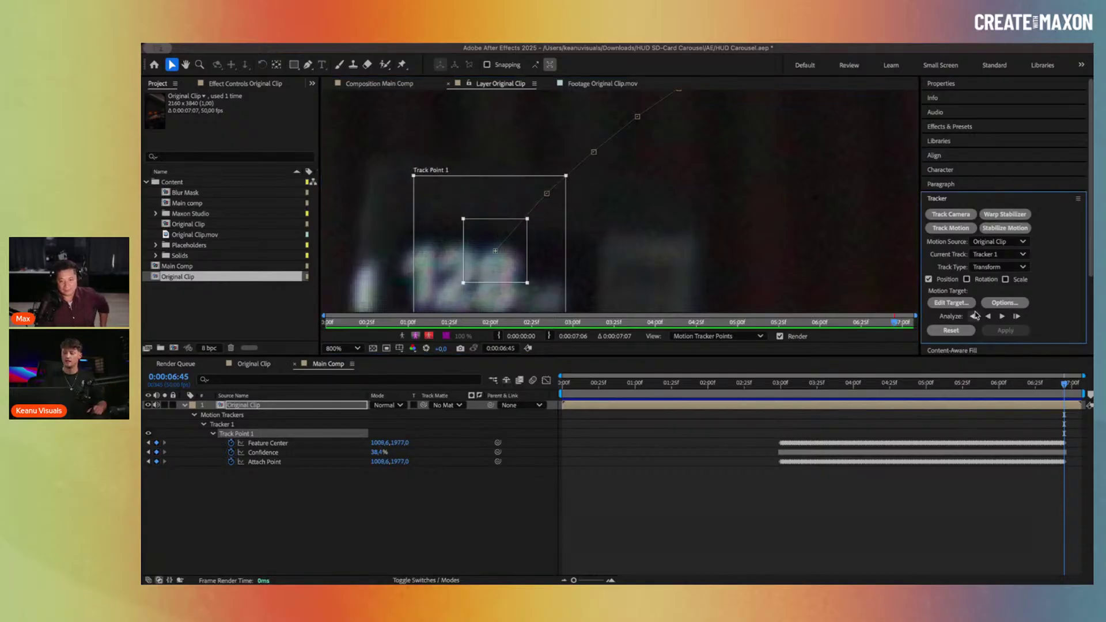
{"action": "left_click", "coordinate": [1002, 317]}
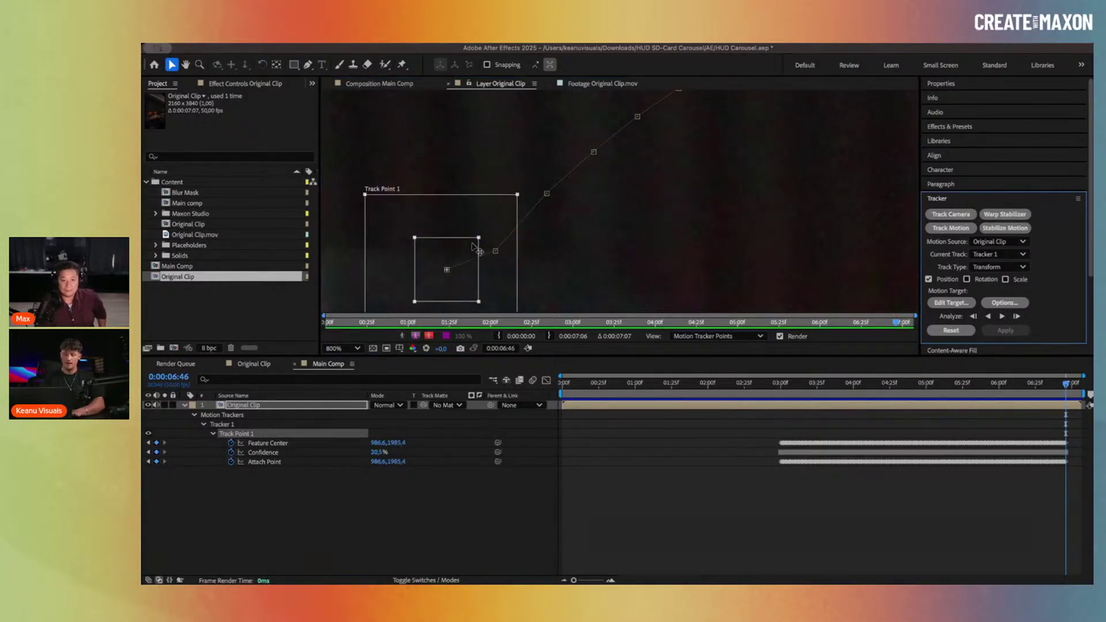
{"action": "scroll", "coordinate": [680, 164], "scroll_direction": "down", "scroll_amount": 2}
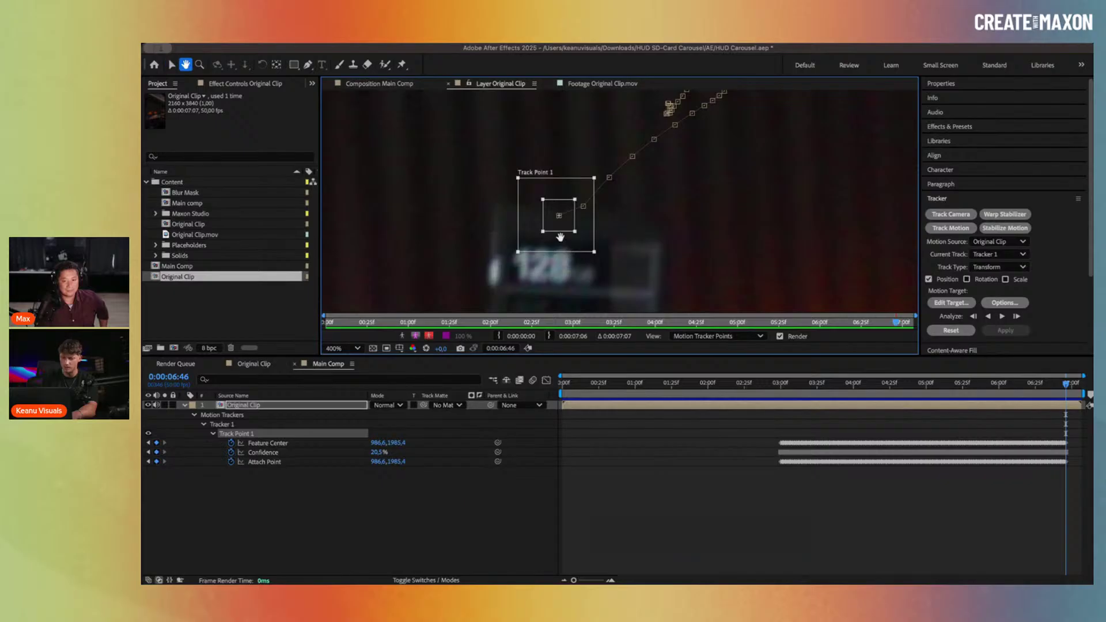
{"action": "left_click_drag", "start_coordinate": [561, 242], "coordinate": [614, 237]}
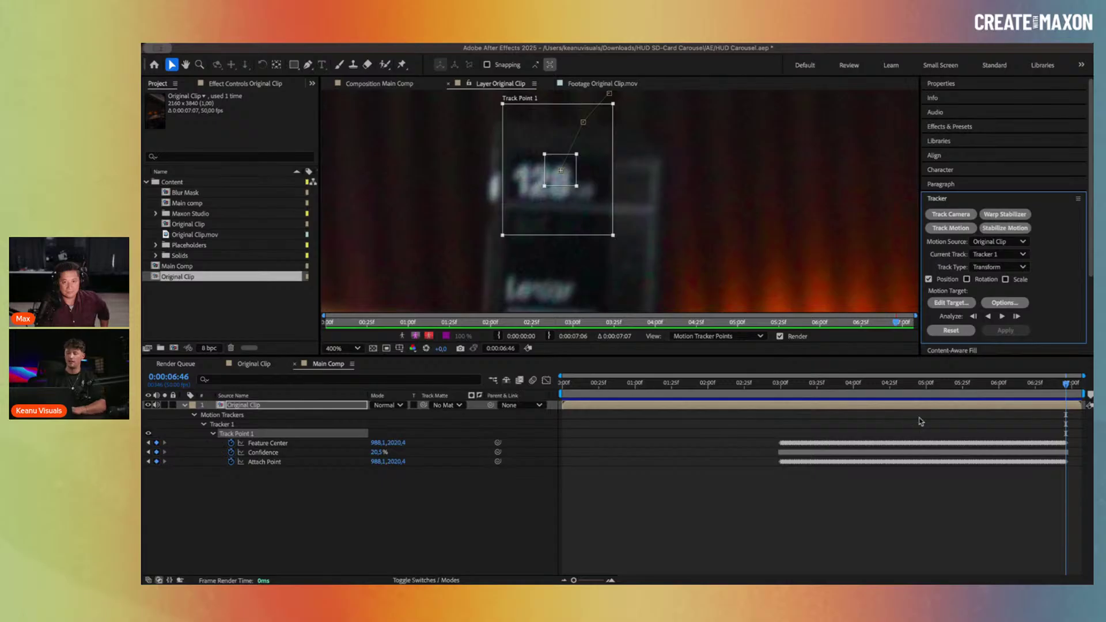
Step: Check the tracked path, return to 0:00:06:46, analyze forward to 0:00:06:47 and re-center Track Point 1 on the 128 digits
{"action": "key", "text": "shift+Page_Up"}
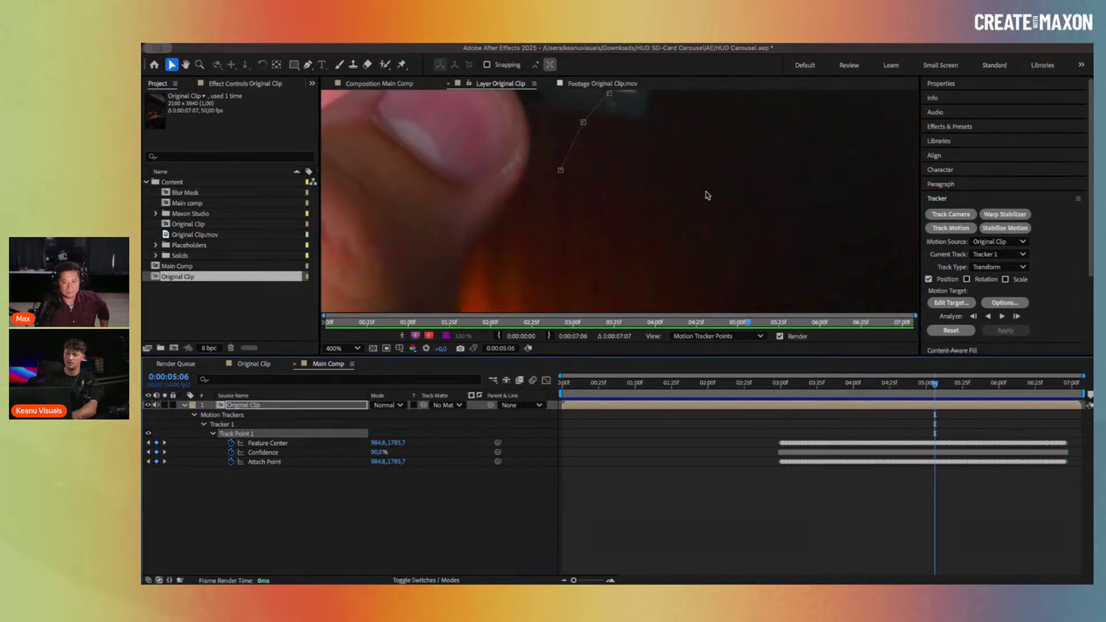
{"action": "scroll", "coordinate": [708, 196], "scroll_direction": "down", "scroll_amount": 4}
{"action": "scroll", "coordinate": [667, 204], "scroll_direction": "up", "scroll_amount": 4}
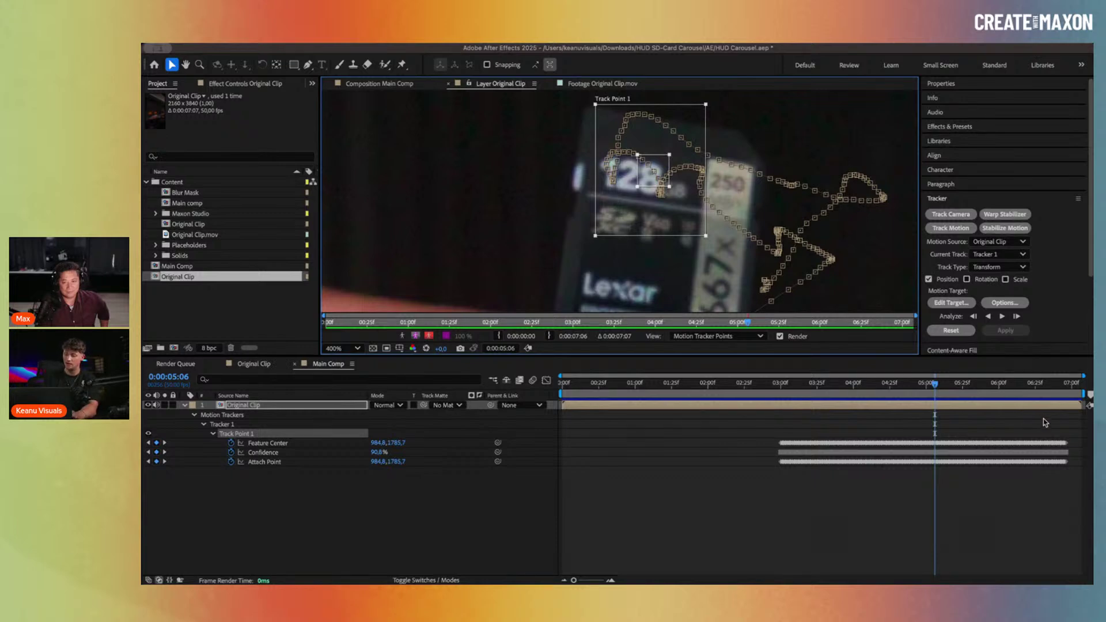
{"action": "left_click", "coordinate": [1041, 387]}
{"action": "key", "text": "space"}
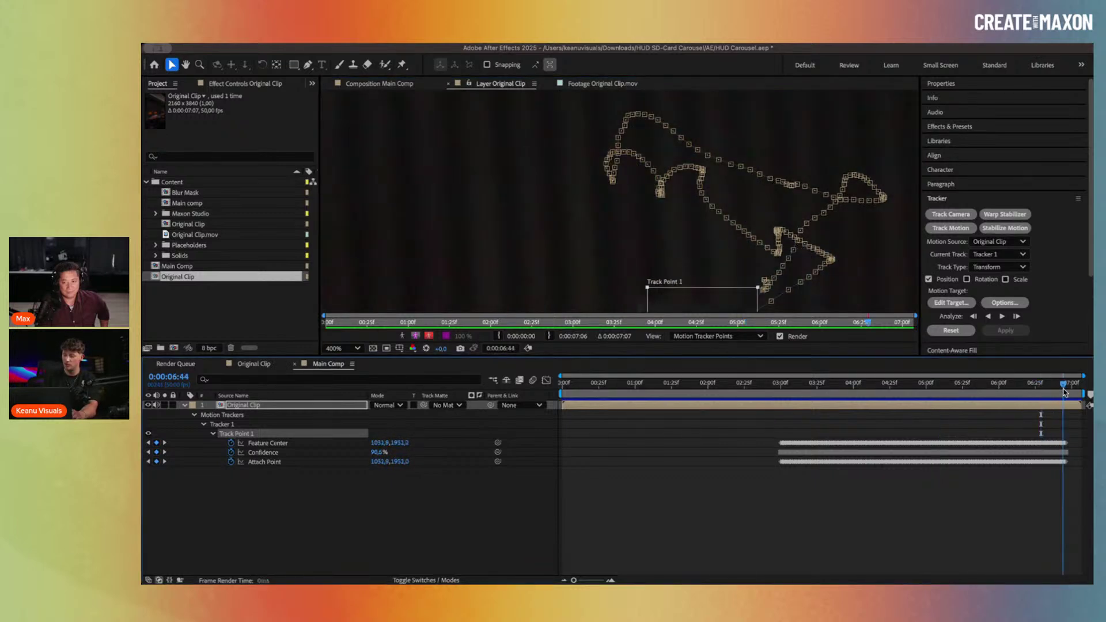
{"action": "scroll", "coordinate": [686, 168], "scroll_direction": "down", "scroll_amount": 10}
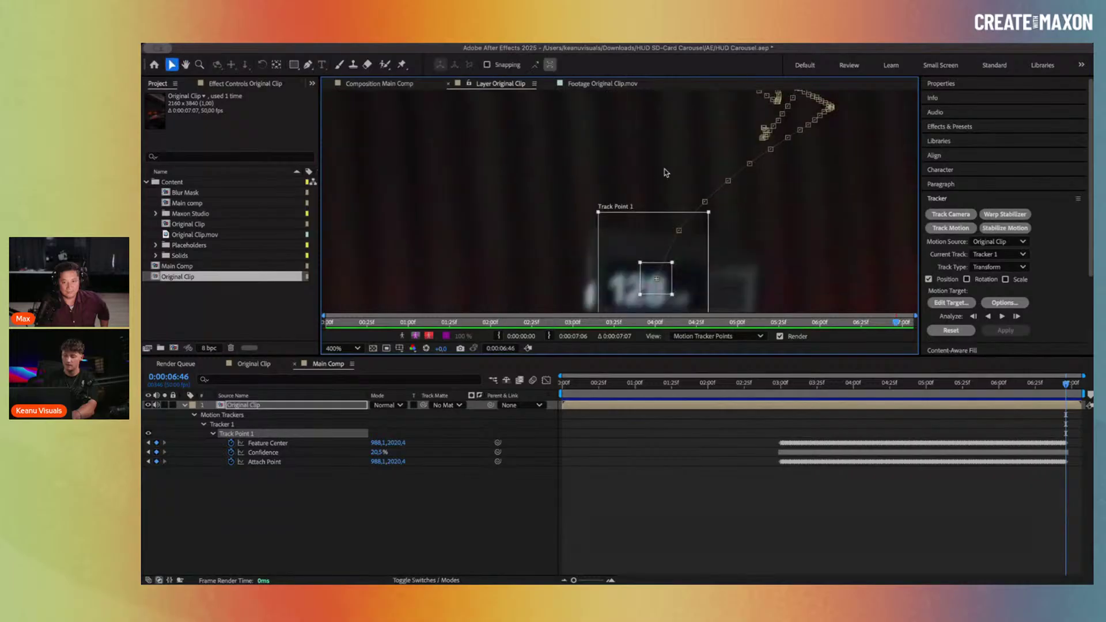
{"action": "left_click", "coordinate": [1002, 316]}
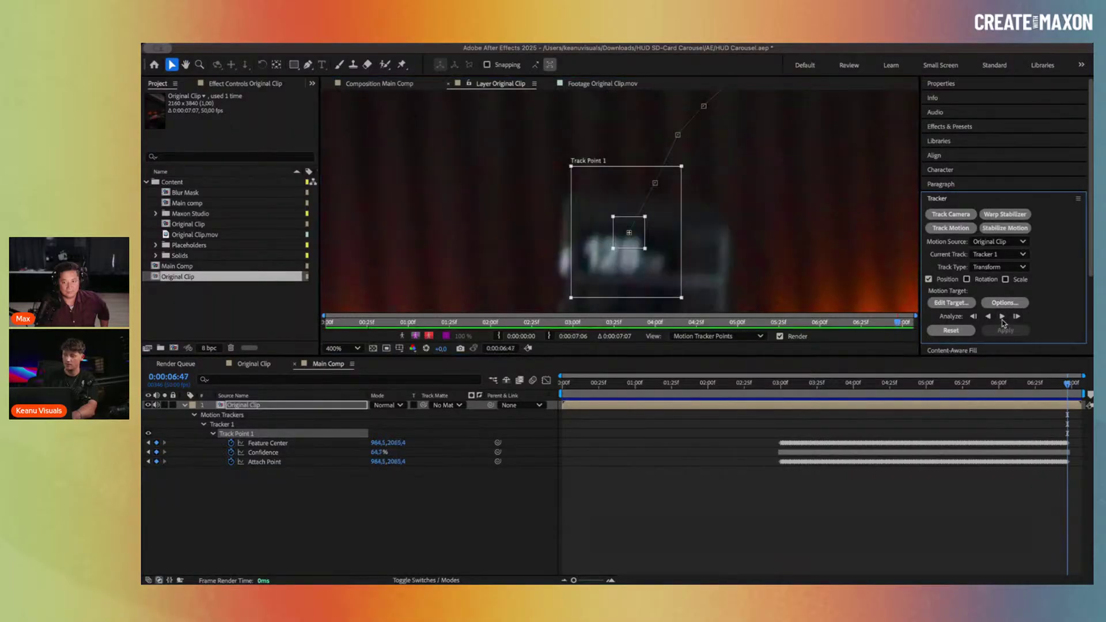
{"action": "scroll", "coordinate": [680, 251], "scroll_direction": "down", "scroll_amount": 2}
{"action": "left_click_drag", "start_coordinate": [650, 256], "coordinate": [649, 263]}
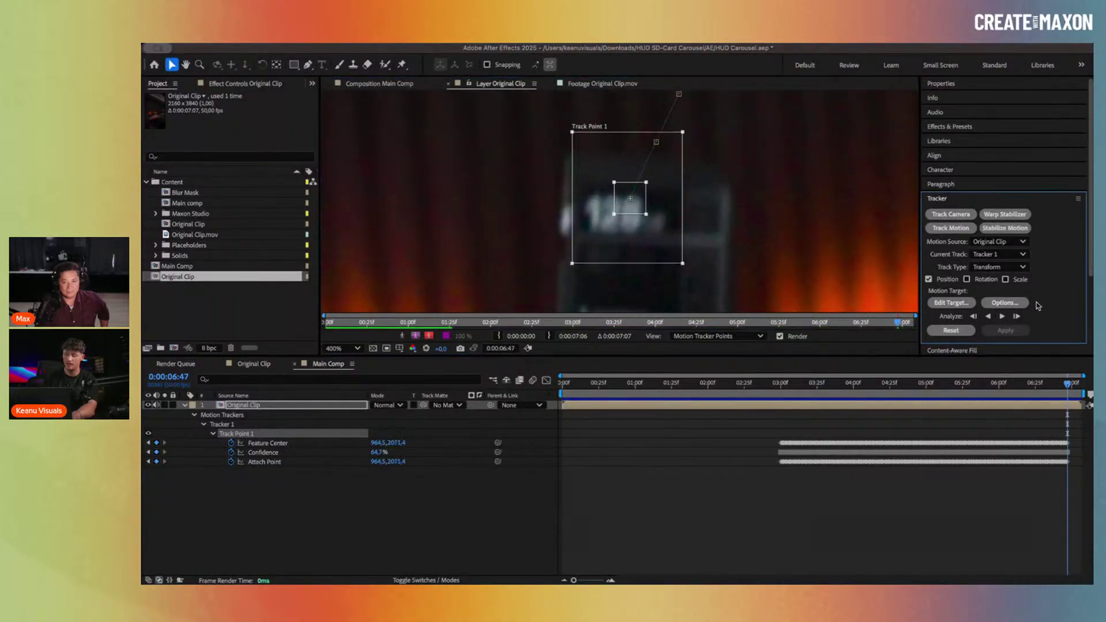
Step: Analyze forward one frame at a time to 0:00:06:49, keeping Track Point 1 centered on the blurred digits
{"action": "left_click", "coordinate": [1015, 320]}
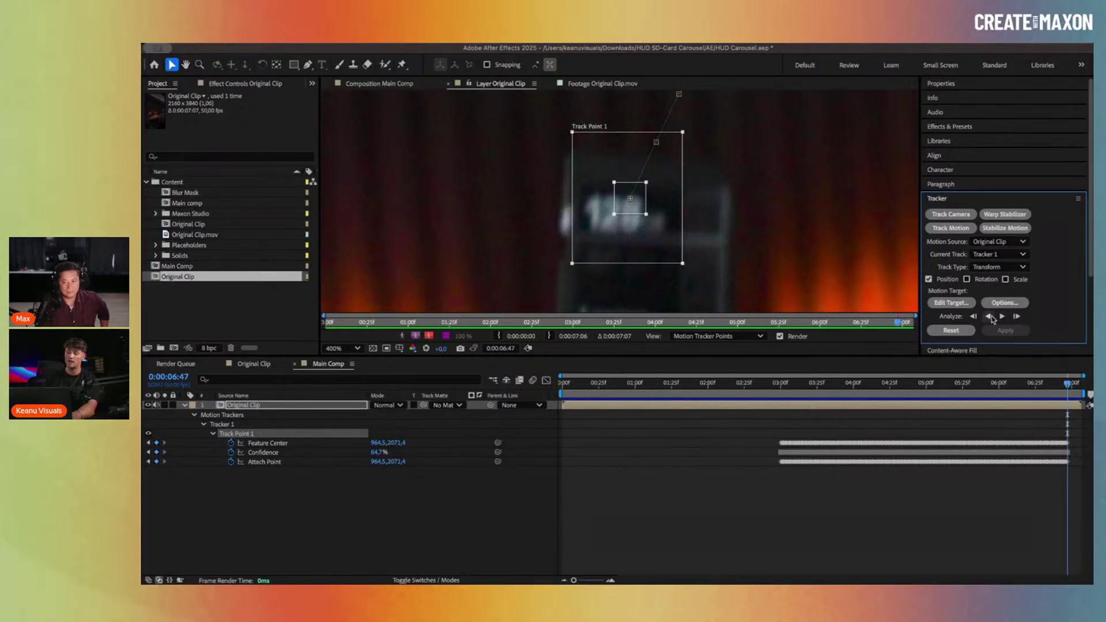
{"action": "left_click", "coordinate": [1018, 317]}
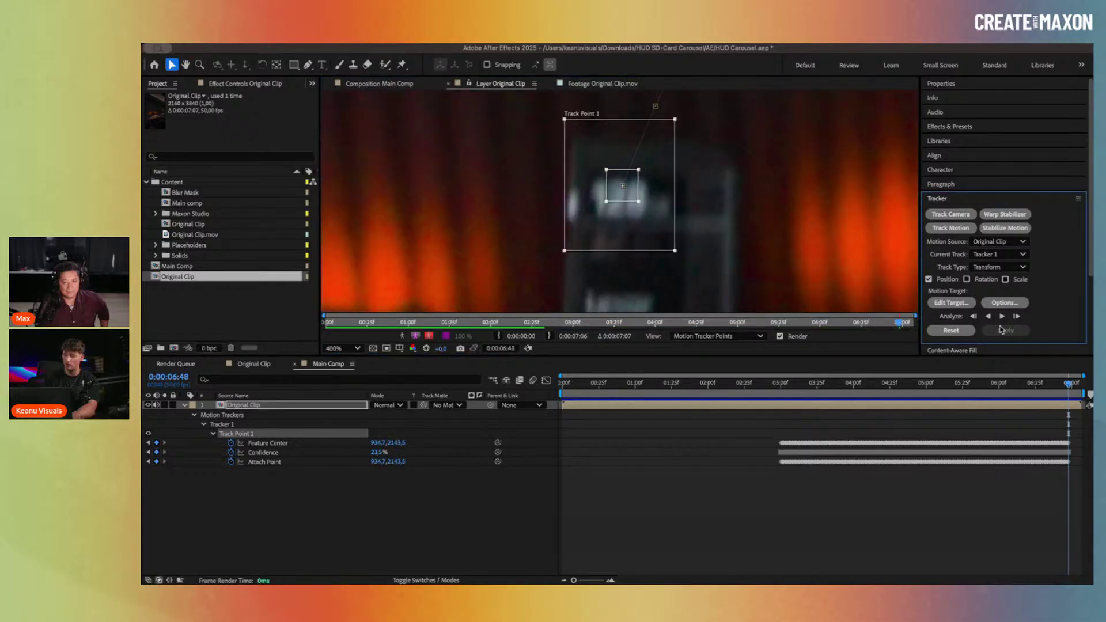
{"action": "left_click", "coordinate": [1017, 316]}
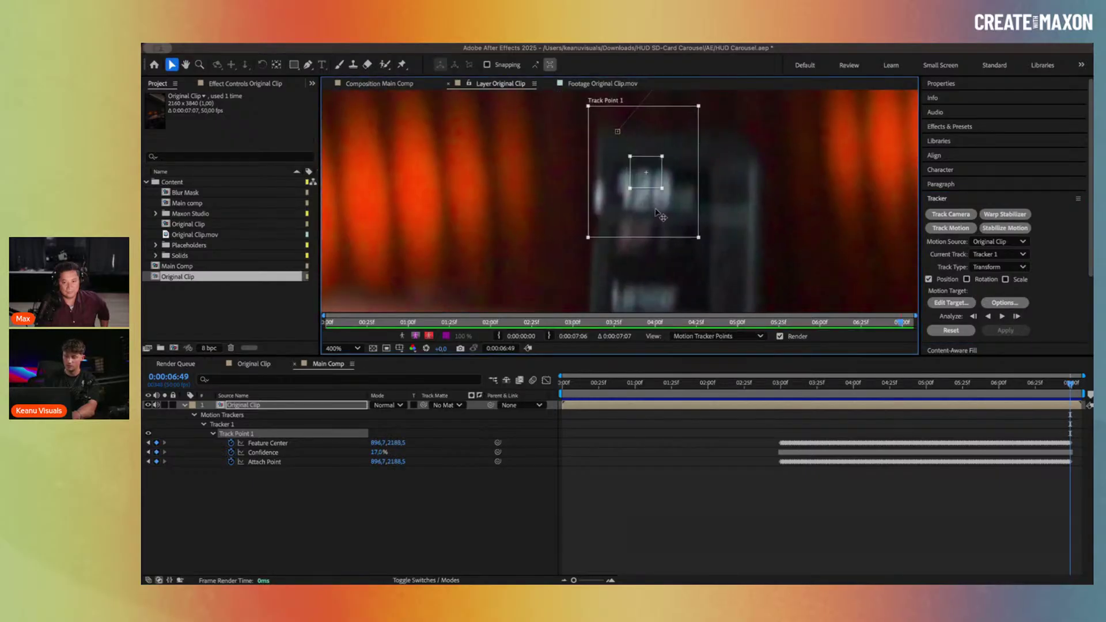
{"action": "left_click_drag", "start_coordinate": [660, 215], "coordinate": [664, 218]}
Step: Continue the frame-by-frame analysis through 0:00:07:00 to 0:00:07:01 and move Track Point 1 back onto the card's digits
{"action": "left_click", "coordinate": [1017, 316]}
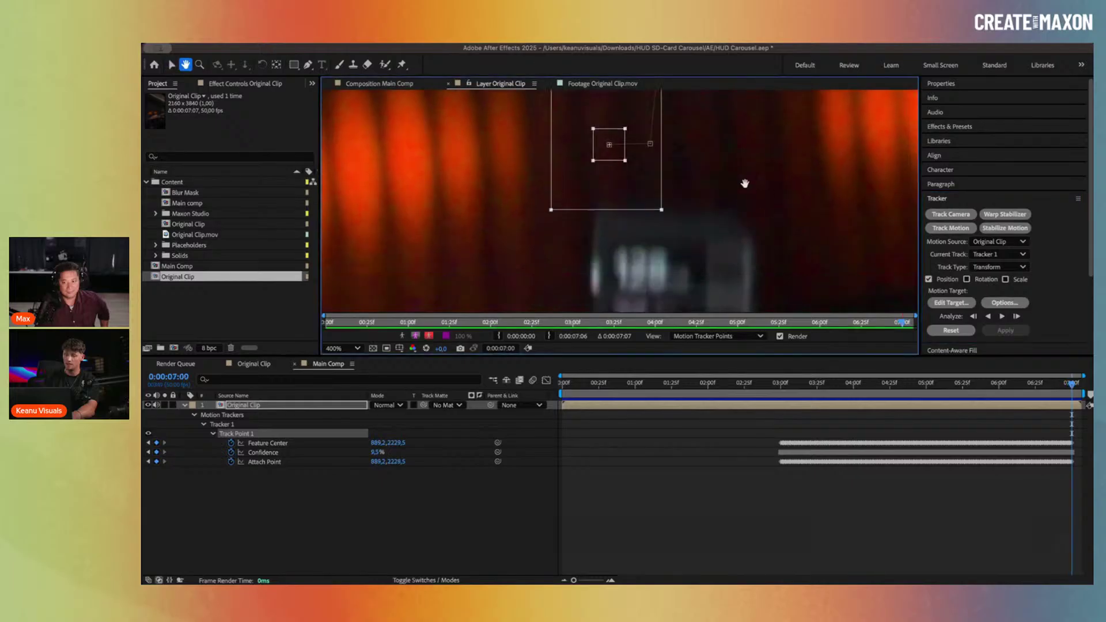
{"action": "left_click", "coordinate": [1017, 316]}
{"action": "left_click_drag", "start_coordinate": [617, 141], "coordinate": [672, 162]}
{"action": "scroll", "coordinate": [657, 298], "scroll_direction": "down", "scroll_amount": 3}
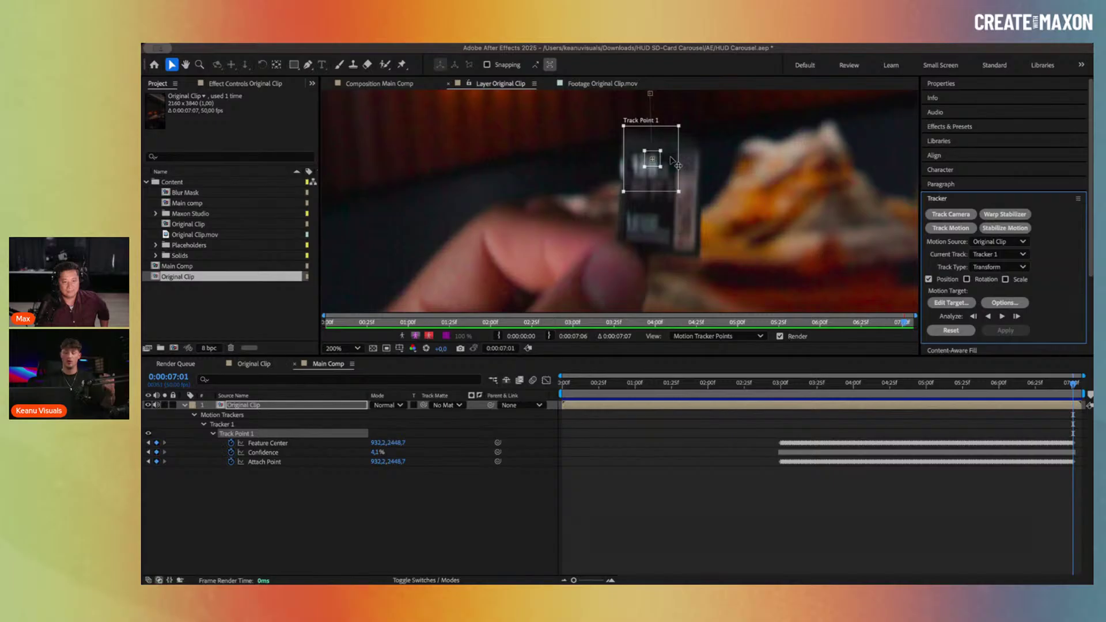
Step: Advance the track to 0:00:07:02 and 0:00:07:03, moving Track Point 1 down onto the card's digits at each frame
{"action": "key", "text": "Page_Down"}
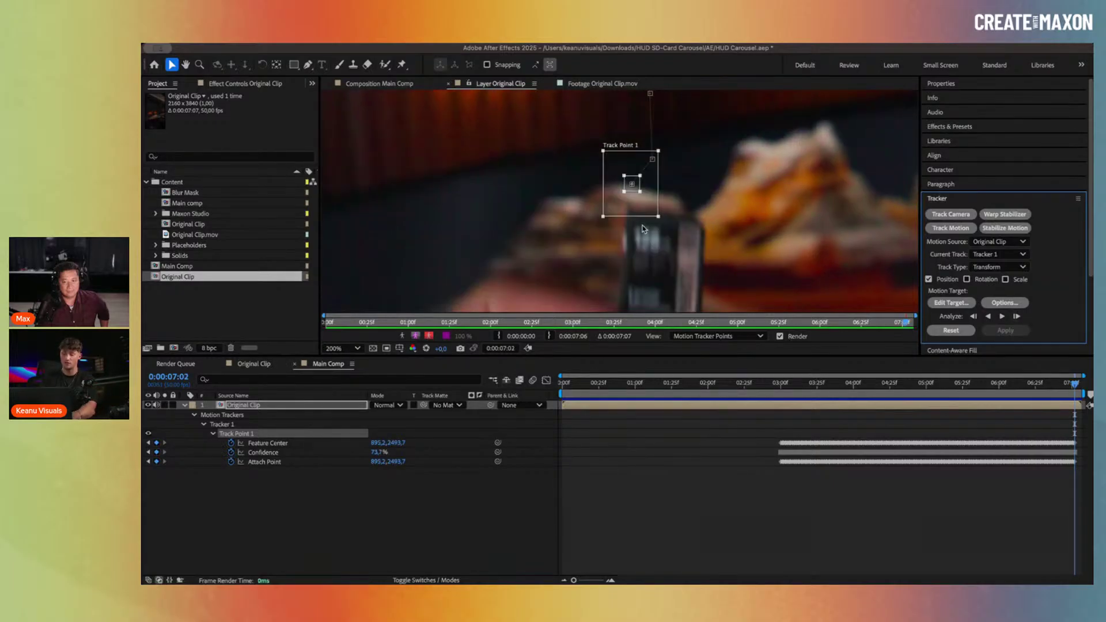
{"action": "left_click_drag", "start_coordinate": [641, 207], "coordinate": [661, 254]}
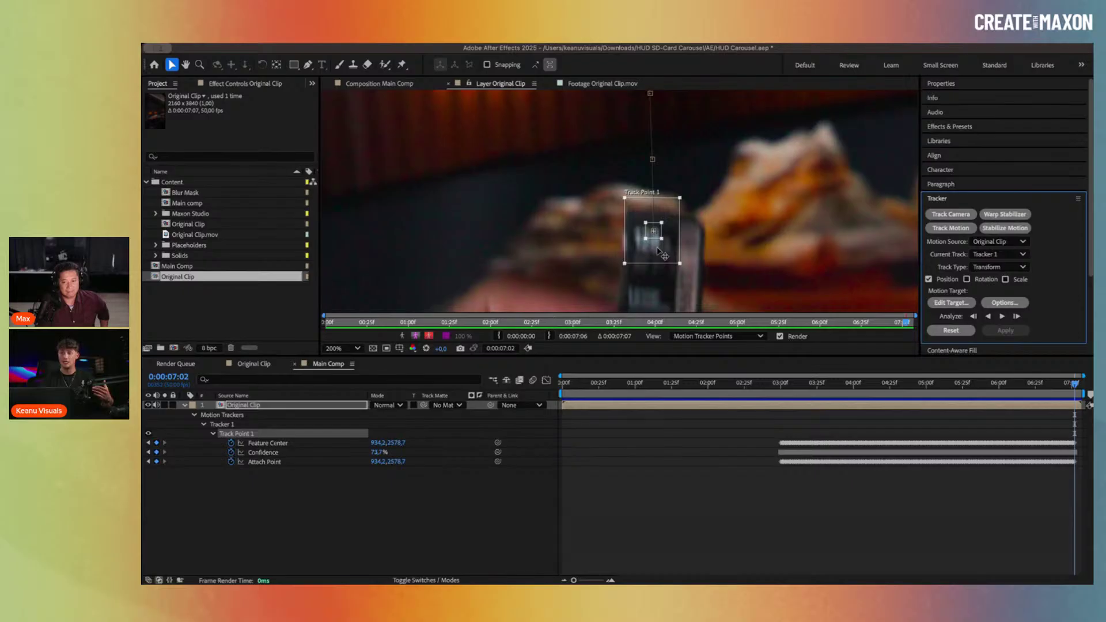
{"action": "key", "text": "Page_Down"}
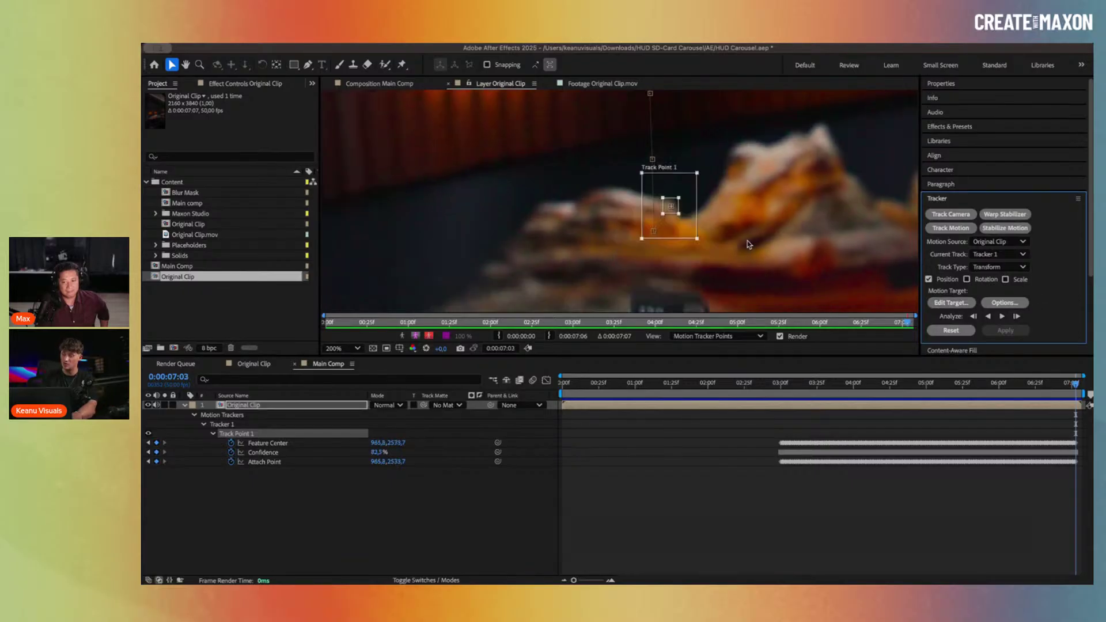
{"action": "scroll", "coordinate": [723, 139], "scroll_direction": "down", "scroll_amount": 4}
{"action": "left_click_drag", "start_coordinate": [683, 133], "coordinate": [671, 245]}
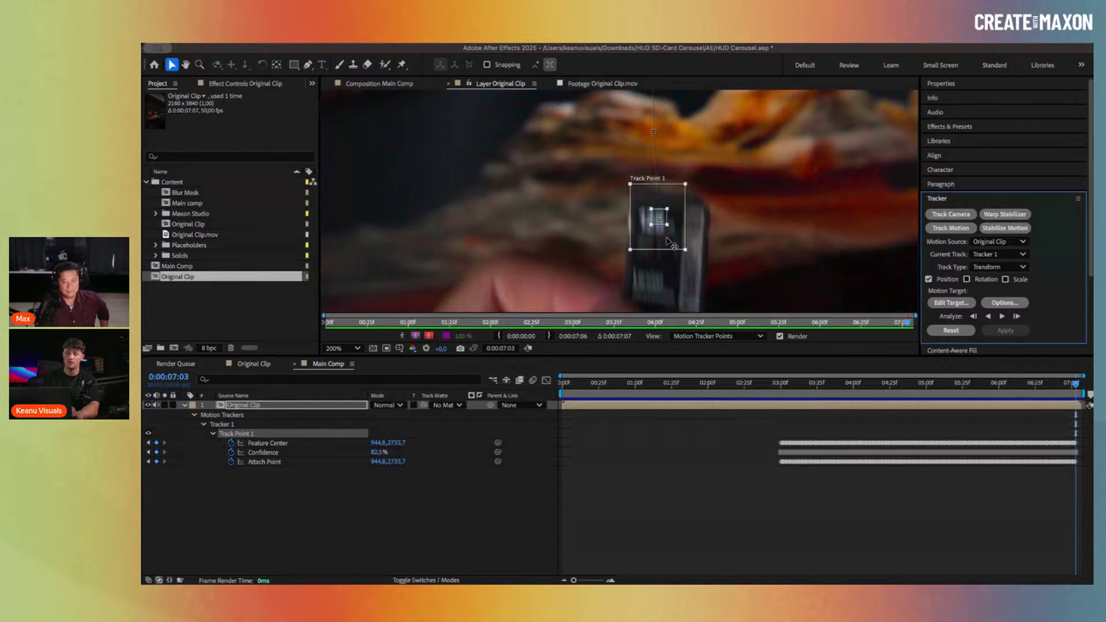
Step: Analyze forward to 0:00:07:04 and 0:00:07:05, repositioning Track Point 1 over the blurred digits at both frames
{"action": "left_click", "coordinate": [1019, 316]}
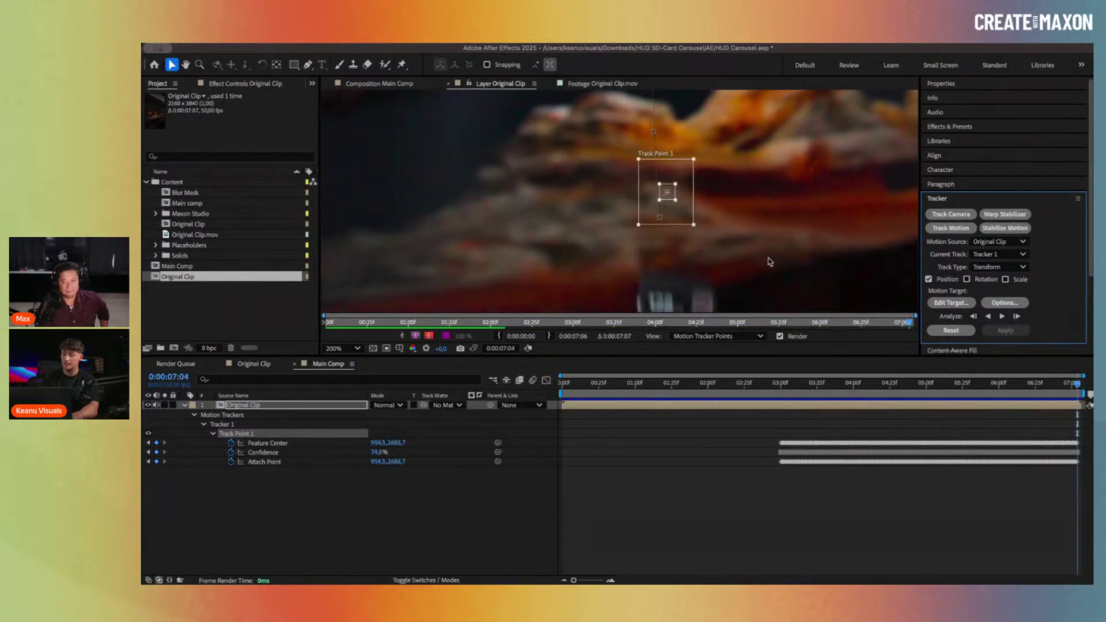
{"action": "left_click_drag", "start_coordinate": [685, 134], "coordinate": [684, 239]}
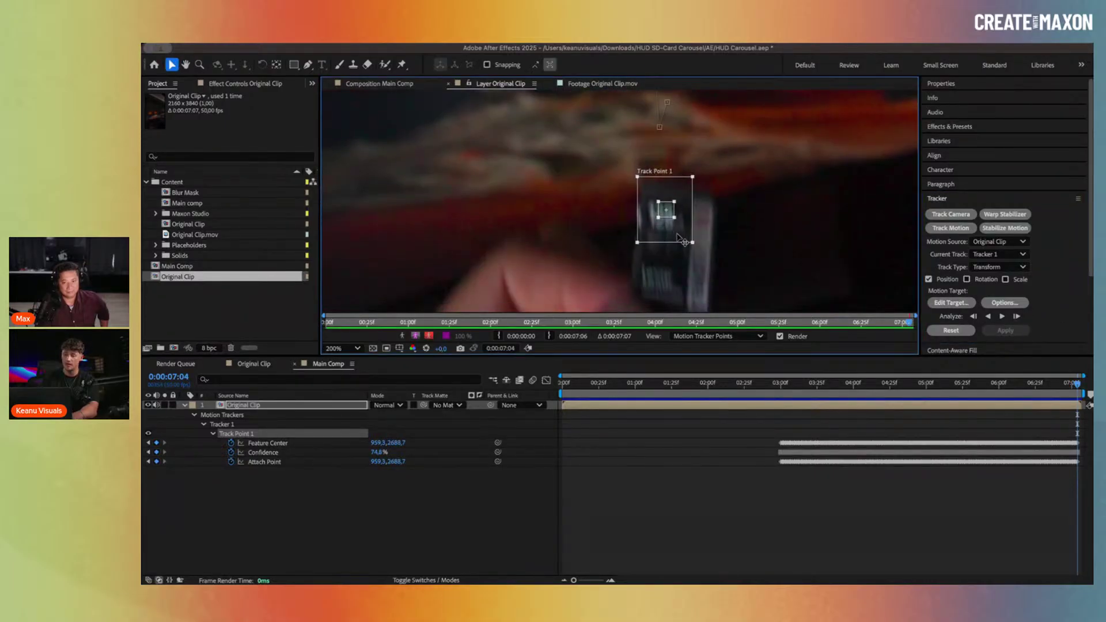
{"action": "left_click", "coordinate": [1028, 286]}
{"action": "left_click", "coordinate": [1016, 316]}
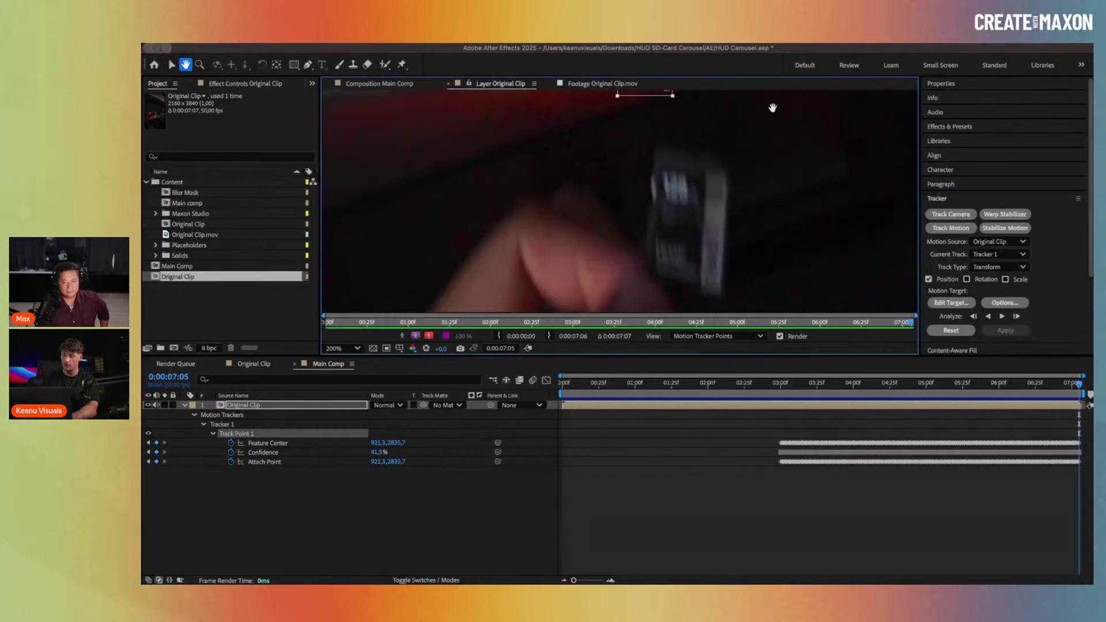
{"action": "left_click_drag", "start_coordinate": [648, 115], "coordinate": [683, 234]}
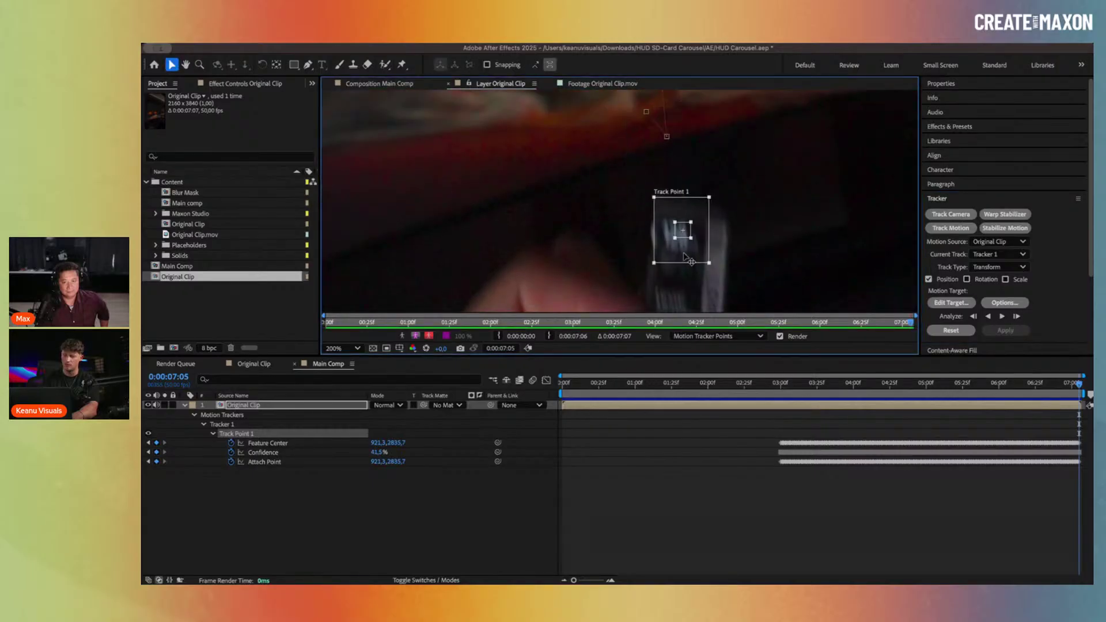
Step: Analyze the last frame at 0:00:07:06 and place Track Point 1 on the card's digits there
{"action": "left_click", "coordinate": [1070, 329]}
{"action": "left_click", "coordinate": [1017, 316]}
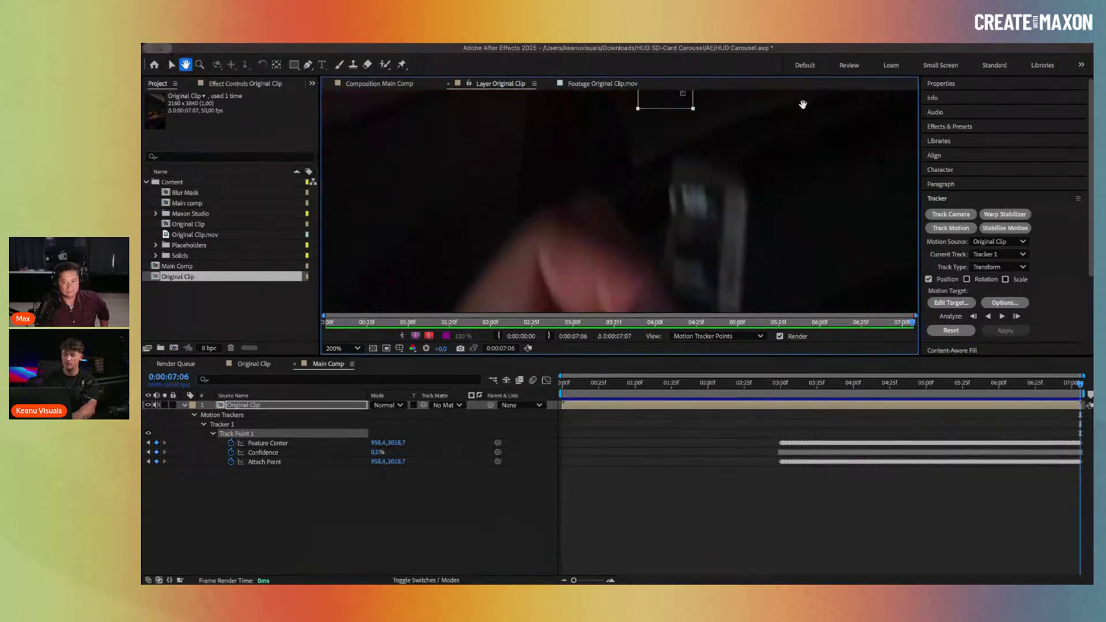
{"action": "left_click_drag", "start_coordinate": [669, 126], "coordinate": [691, 217]}
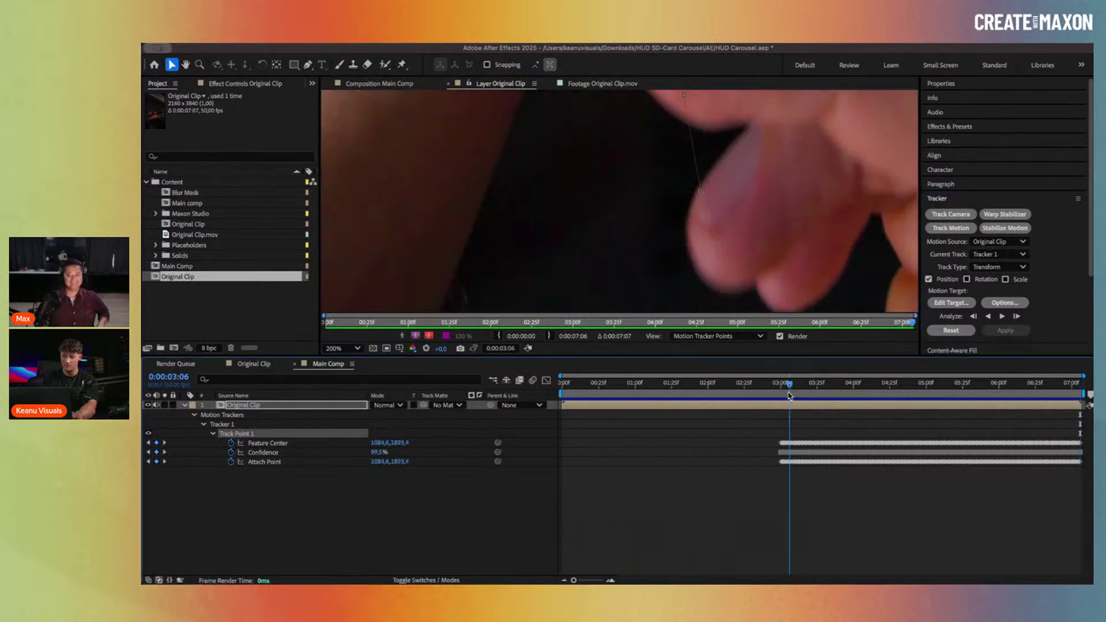
Step: Return to 0:00:03:00 and analyze Track Point 1 backward toward the start of the clip
{"action": "left_click_drag", "start_coordinate": [791, 382], "coordinate": [781, 382]}
{"action": "left_click_drag", "start_coordinate": [720, 148], "coordinate": [719, 418]}
{"action": "scroll", "coordinate": [703, 217], "scroll_direction": "down", "scroll_amount": 2}
{"action": "key", "text": "h"}
{"action": "key", "text": "v"}
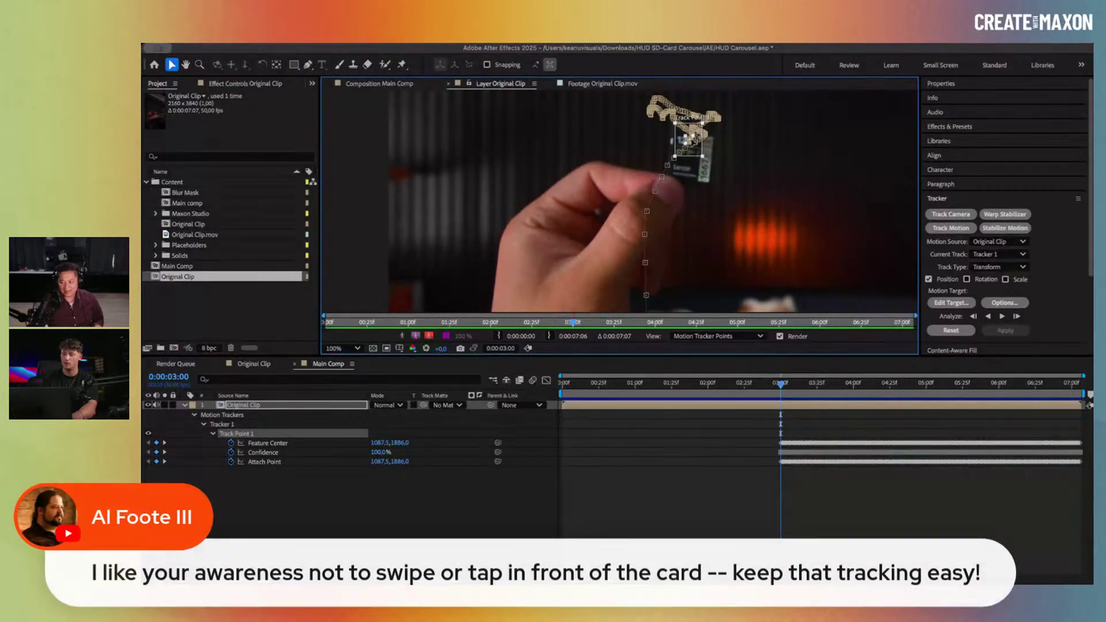
{"action": "scroll", "coordinate": [685, 149], "scroll_direction": "up", "scroll_amount": 4}
{"action": "left_click", "coordinate": [990, 317]}
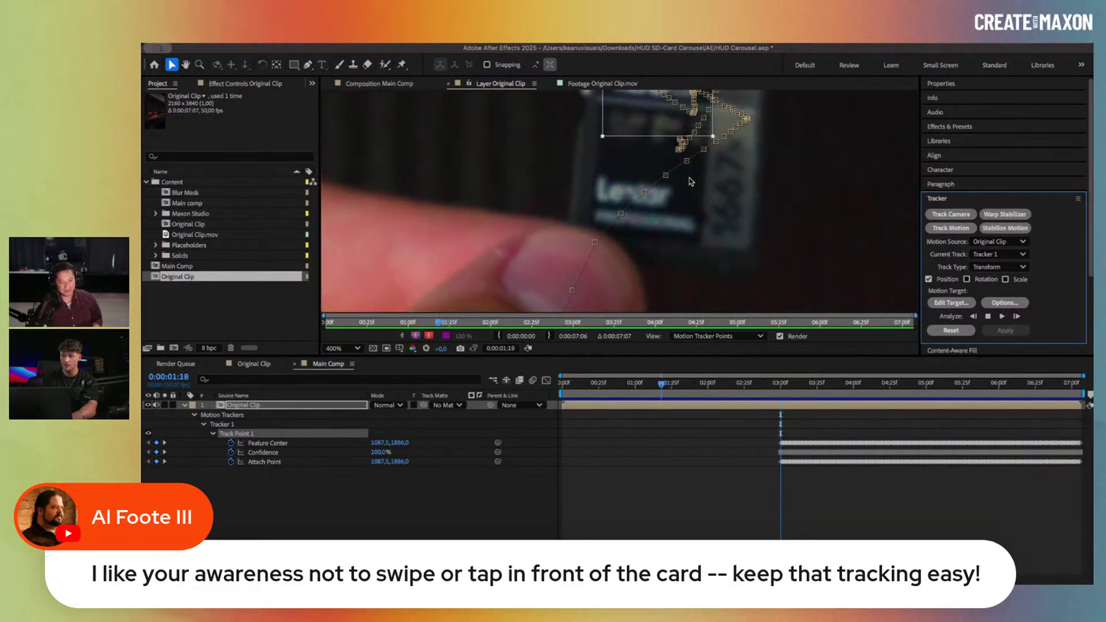
Step: Re-center Track Point 1 on the blurred digits at 0:00:00:14, analyze one frame back and correct it at 0:00:00:13
{"action": "left_click_drag", "start_coordinate": [680, 192], "coordinate": [582, 120]}
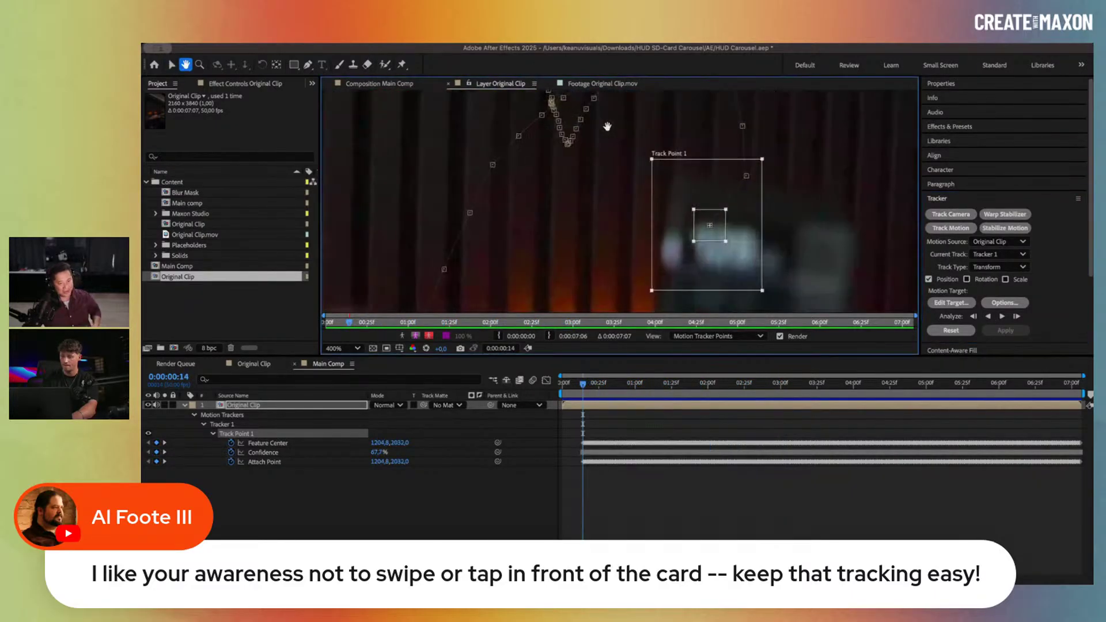
{"action": "left_click_drag", "start_coordinate": [741, 247], "coordinate": [749, 254]}
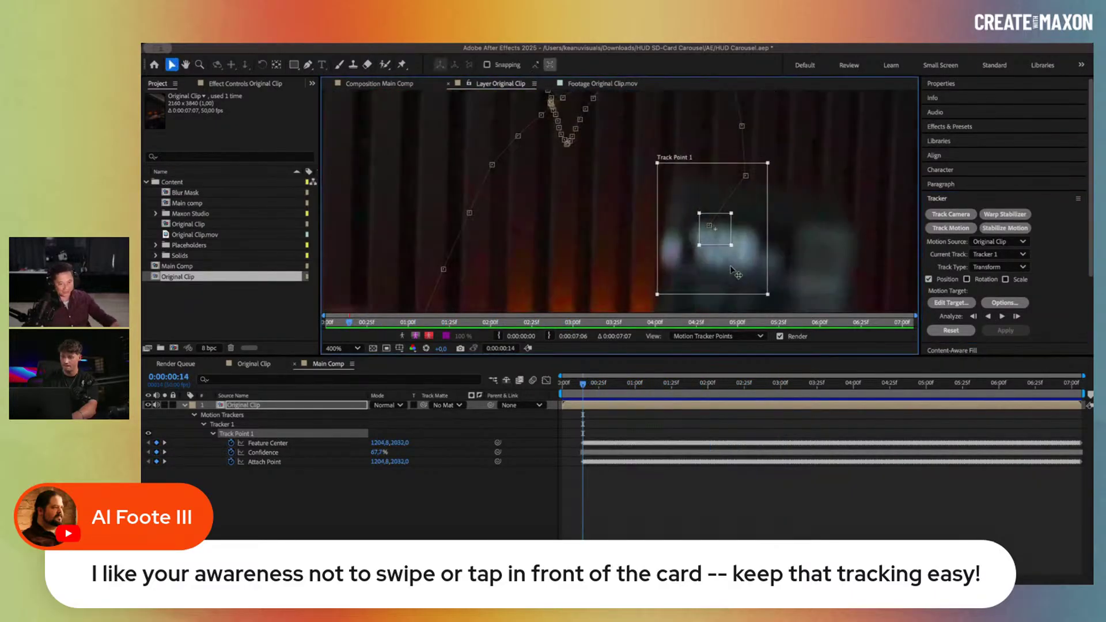
{"action": "left_click", "coordinate": [973, 317]}
{"action": "left_click_drag", "start_coordinate": [715, 206], "coordinate": [754, 231]}
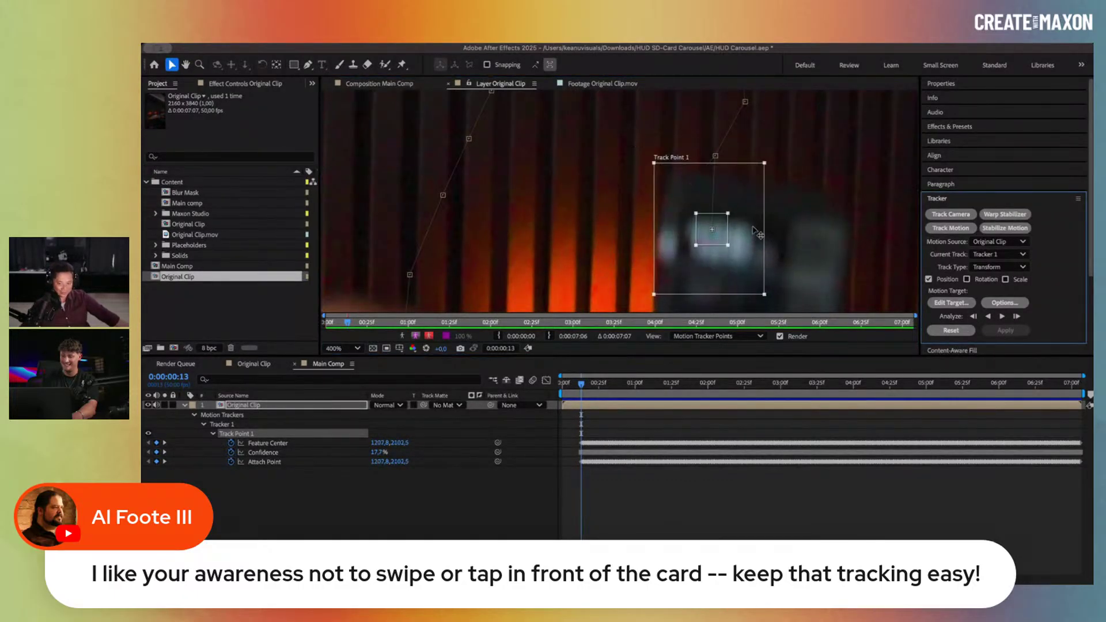
Step: Analyze backward to 0:00:00:12 and 0:00:00:11, re-centering Track Point 1 on the blurred digits at each frame
{"action": "left_click", "coordinate": [973, 316]}
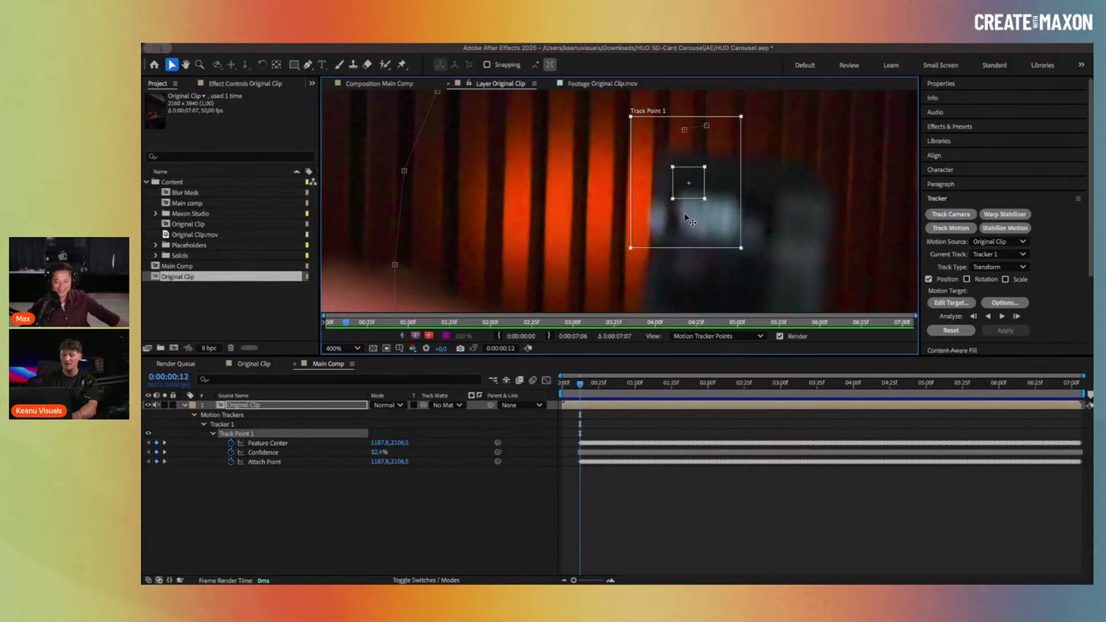
{"action": "left_click_drag", "start_coordinate": [684, 215], "coordinate": [690, 227]}
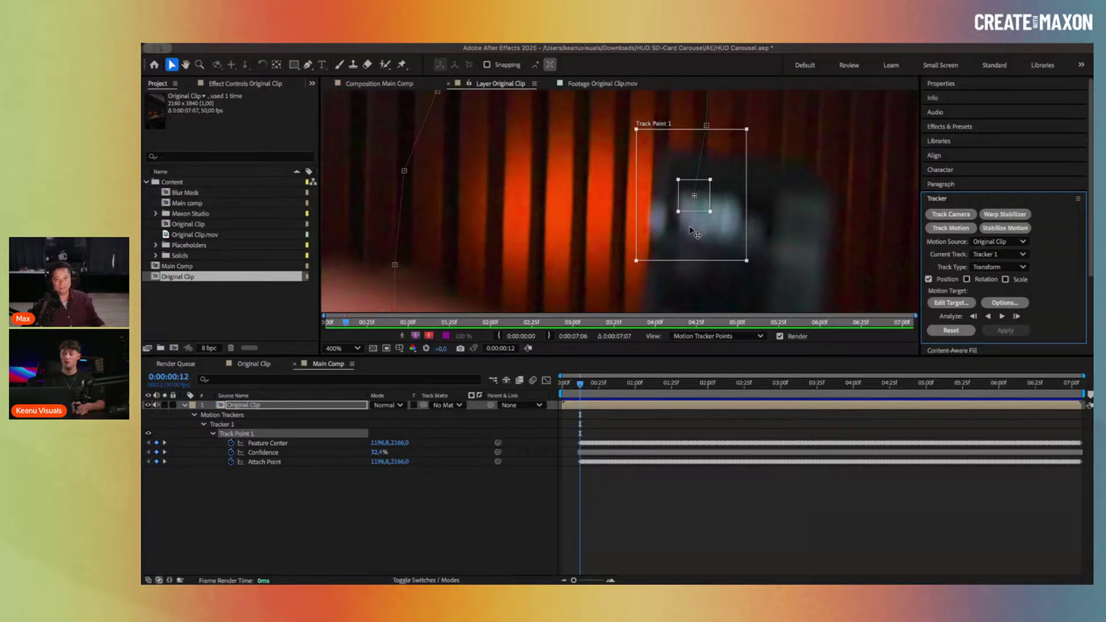
{"action": "left_click", "coordinate": [973, 316]}
{"action": "left_click_drag", "start_coordinate": [693, 261], "coordinate": [718, 194]}
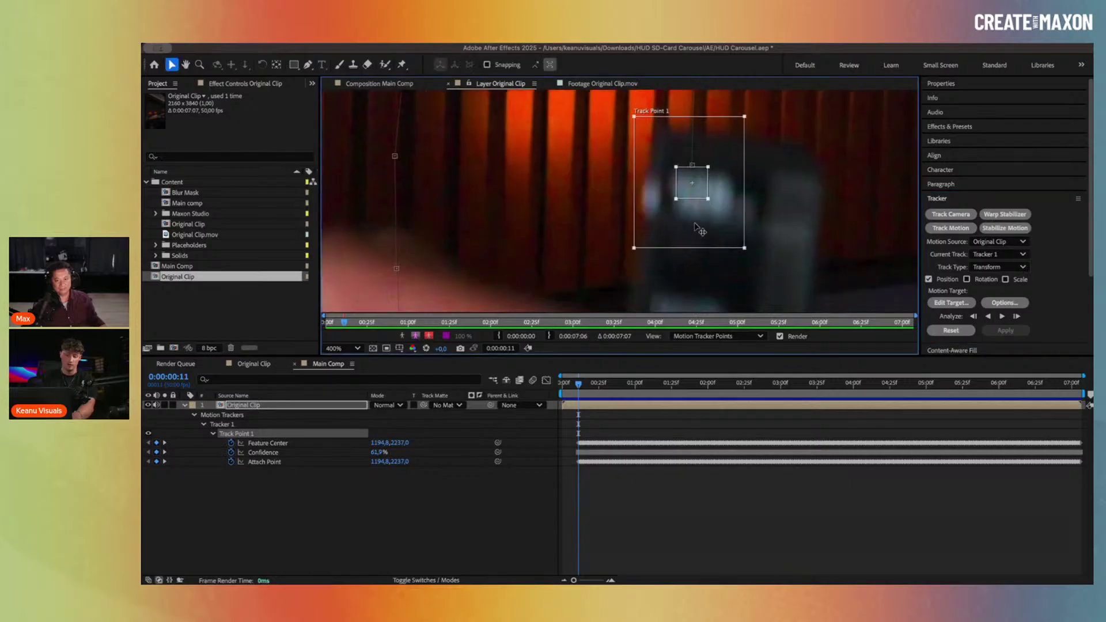
Step: Step the analysis back to 0:00:00:10 and 0:00:00:09, moving Track Point 1 onto the card's digits at both frames
{"action": "left_click", "coordinate": [974, 316]}
{"action": "left_click_drag", "start_coordinate": [697, 230], "coordinate": [699, 192]}
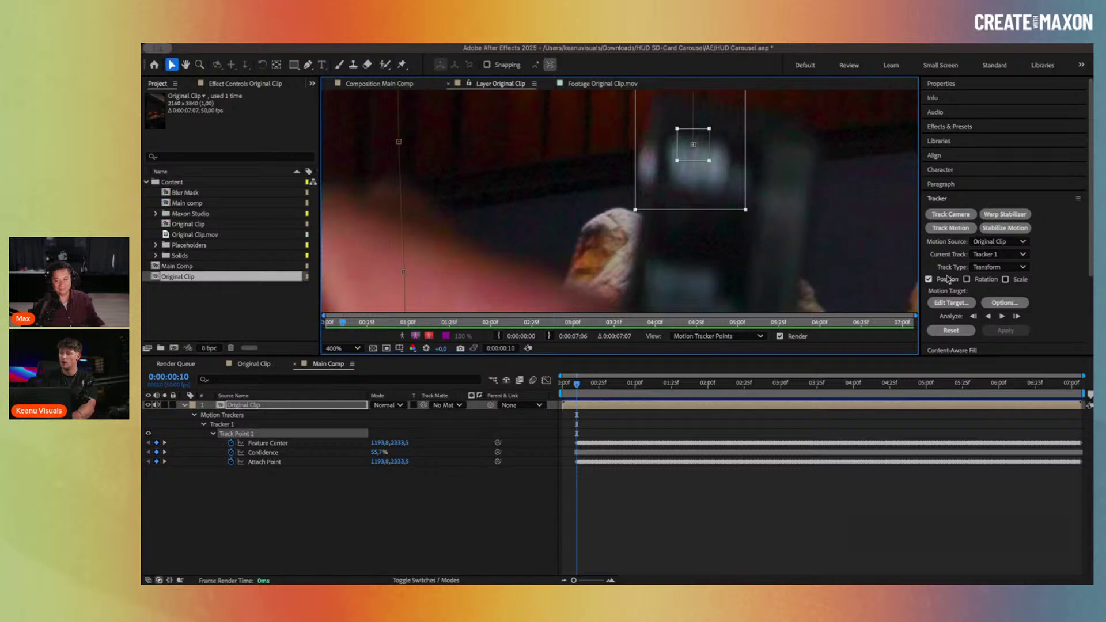
{"action": "left_click", "coordinate": [973, 316]}
{"action": "scroll", "coordinate": [706, 193], "scroll_direction": "down", "scroll_amount": 3}
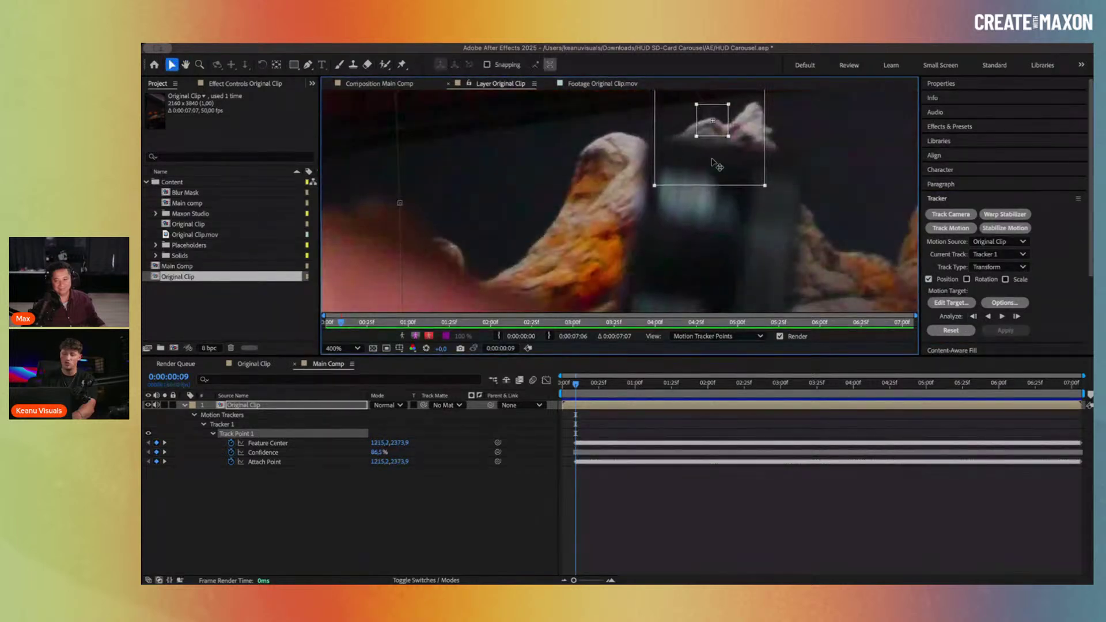
{"action": "left_click_drag", "start_coordinate": [706, 193], "coordinate": [685, 225]}
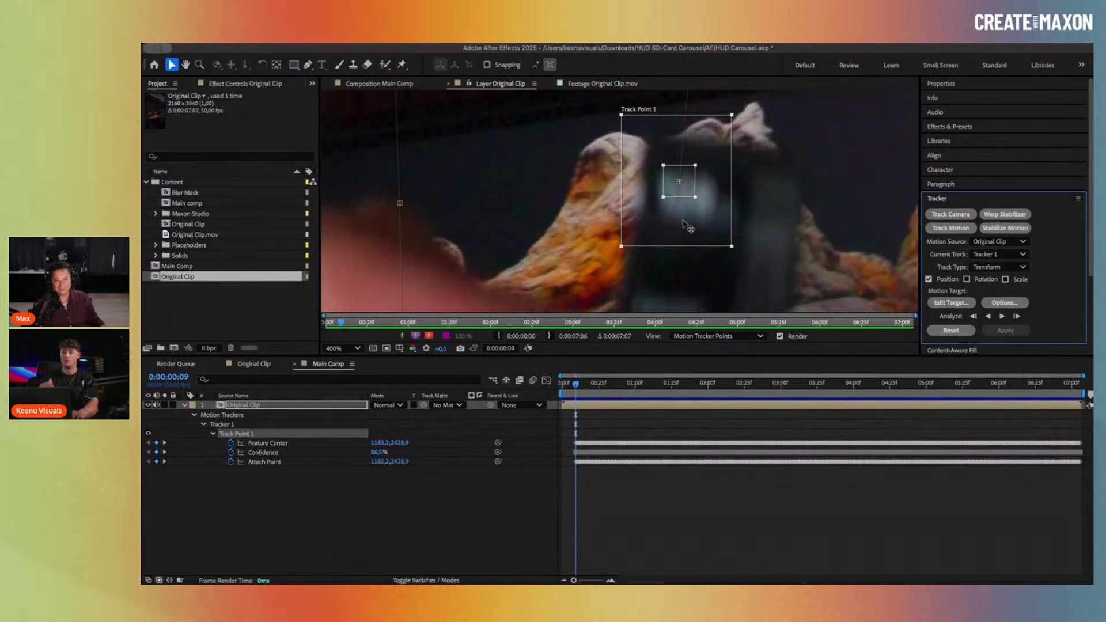
Step: Analyze Track Point 1 backward frame by frame from 0:00:00:09 to 0:00:00:05, re-centering it on the SD card's blurred digits along the way
{"action": "left_click", "coordinate": [974, 317]}
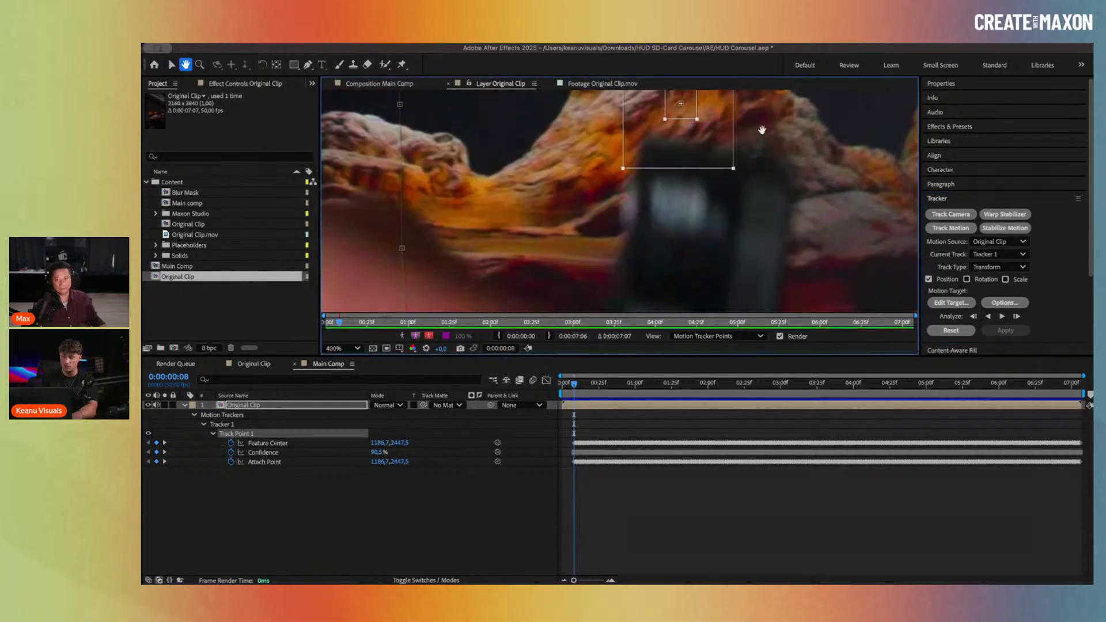
{"action": "left_click", "coordinate": [974, 317]}
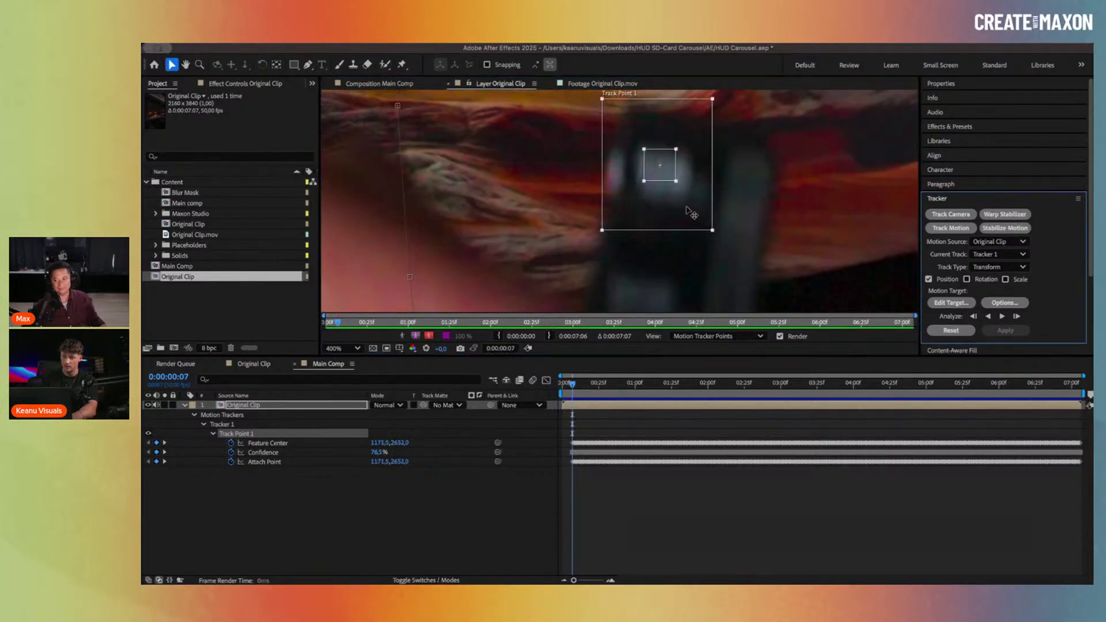
{"action": "left_click", "coordinate": [974, 316]}
{"action": "left_click_drag", "start_coordinate": [618, 173], "coordinate": [637, 265]}
{"action": "left_click", "coordinate": [970, 316]}
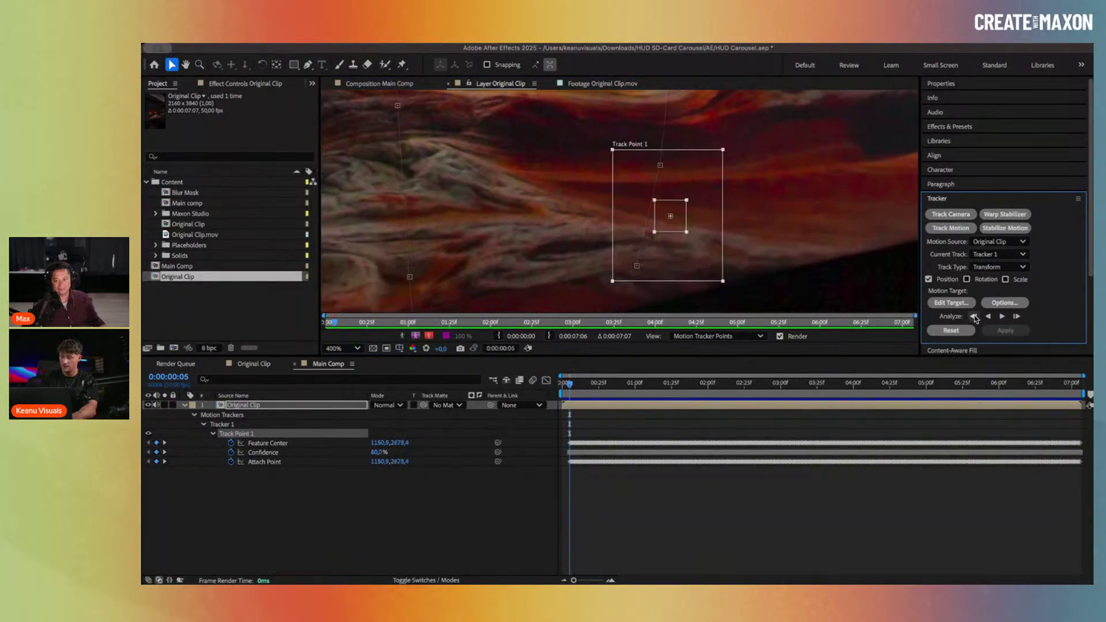
Step: Recheck 0:00:00:06, analyze one frame back and move Track Point 1 onto the blurred digits at 0:00:00:05
{"action": "left_click", "coordinate": [770, 235]}
{"action": "key", "text": "Page_Up"}
{"action": "key", "text": "Page_Down"}
{"action": "key", "text": "Page_Down"}
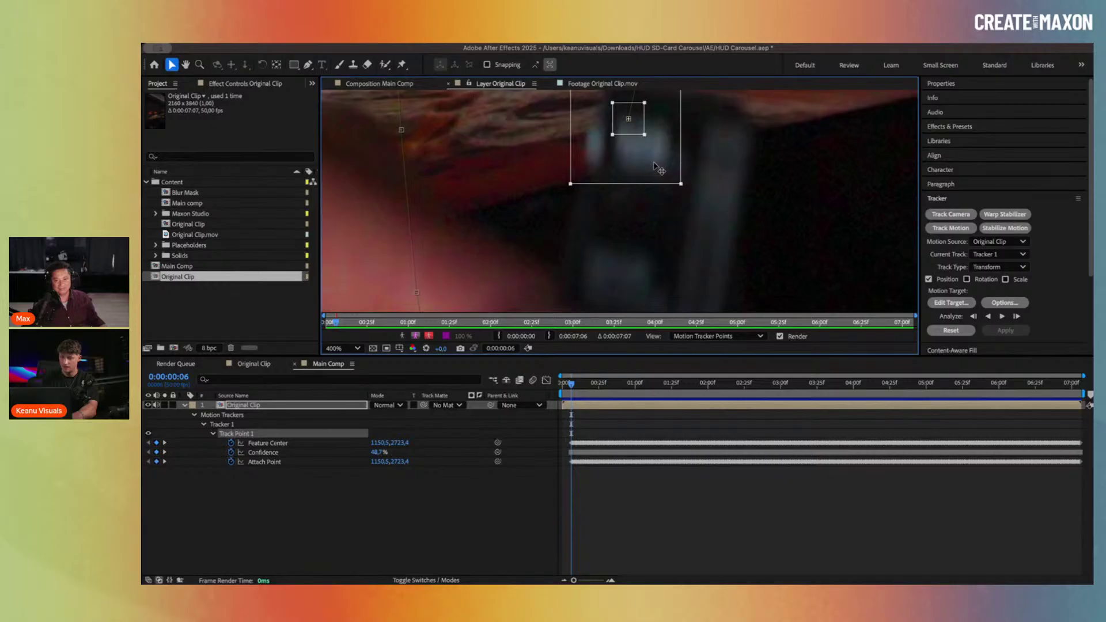
{"action": "left_click", "coordinate": [973, 317]}
{"action": "key", "text": "h"}
{"action": "left_click_drag", "start_coordinate": [692, 248], "coordinate": [692, 201]}
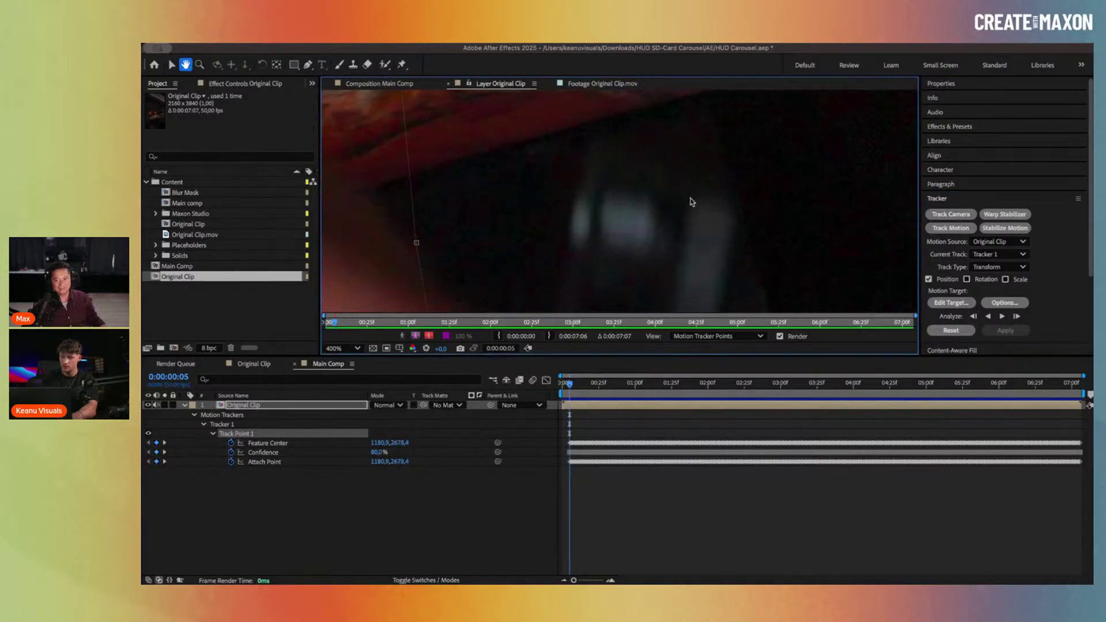
{"action": "key", "text": "v"}
{"action": "scroll", "coordinate": [691, 199], "scroll_direction": "up", "scroll_amount": 4}
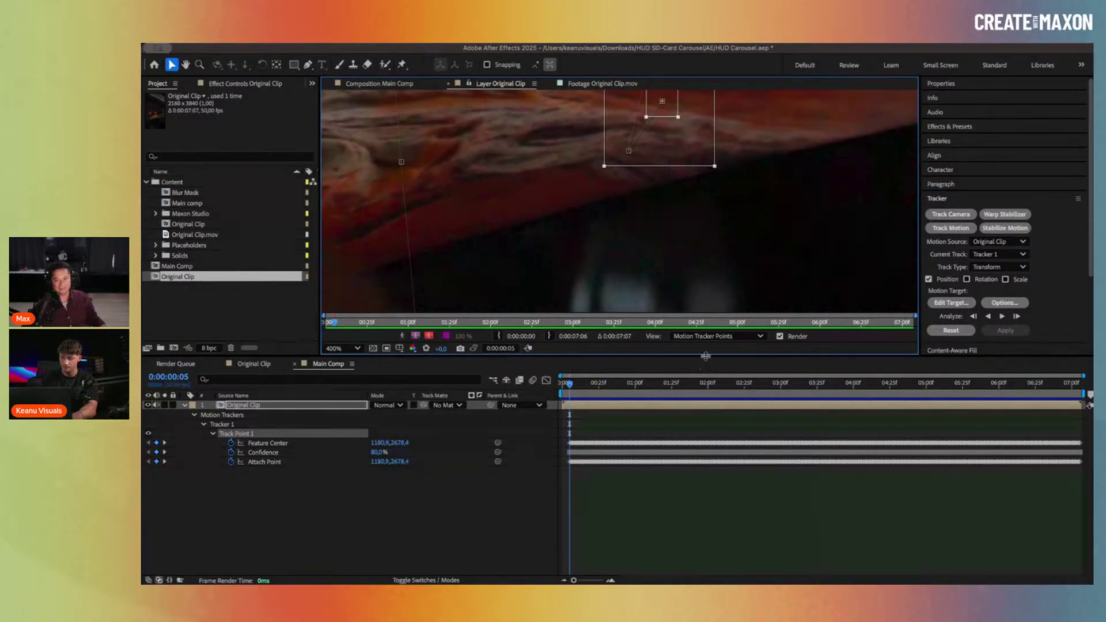
{"action": "left_click_drag", "start_coordinate": [706, 357], "coordinate": [706, 438]}
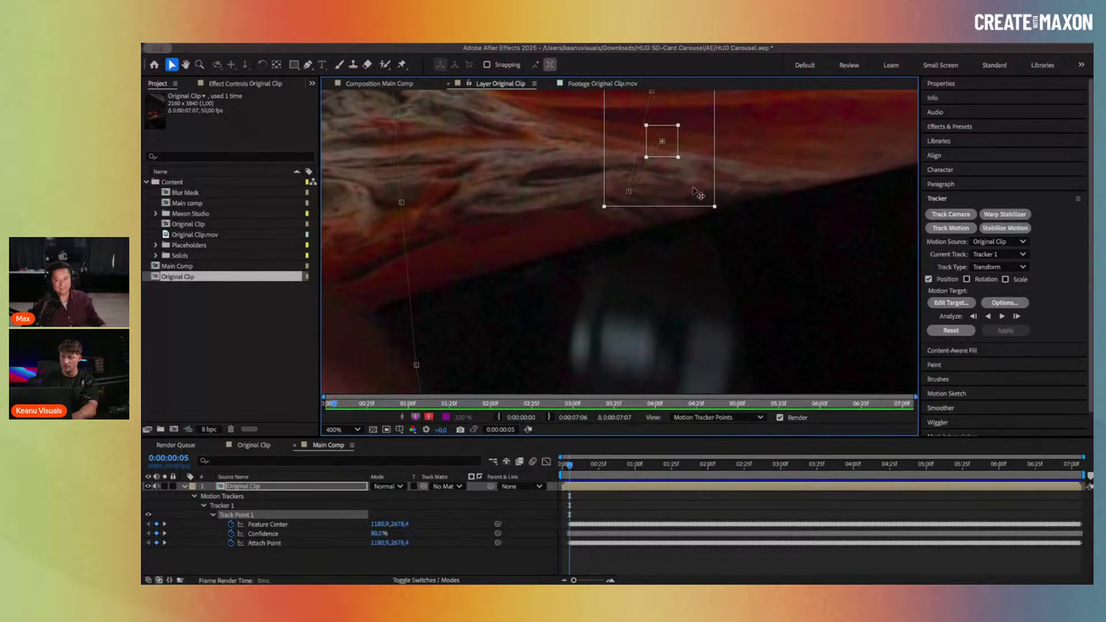
{"action": "left_click_drag", "start_coordinate": [695, 192], "coordinate": [673, 380]}
{"action": "scroll", "coordinate": [673, 369], "scroll_direction": "down", "scroll_amount": 4}
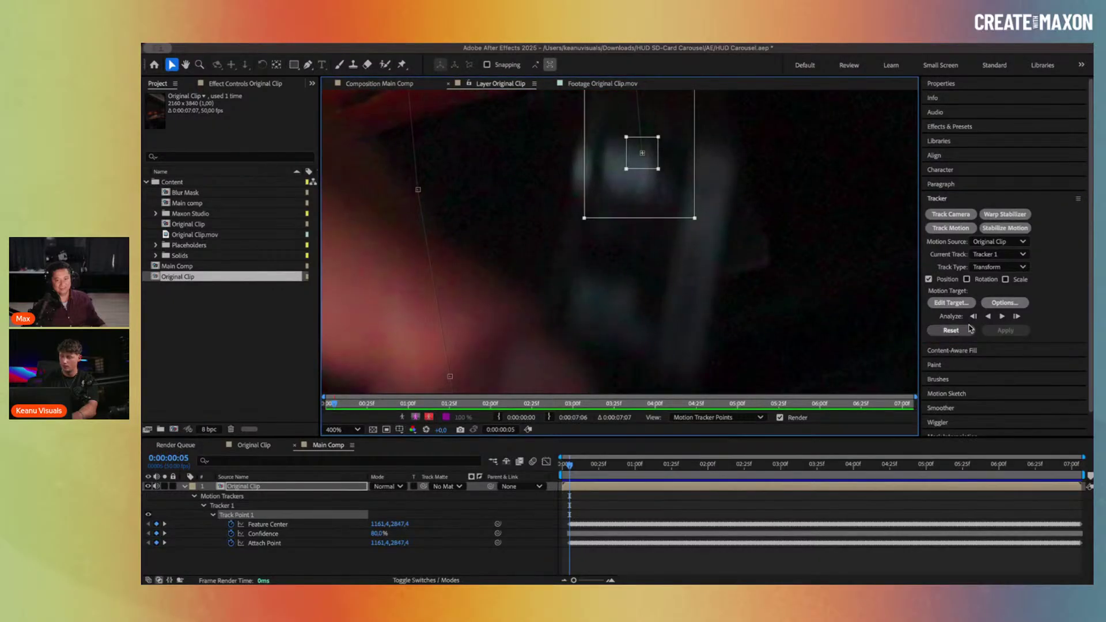
Step: Analyze backward through 0:00:00:04, 0:00:00:03 and 0:00:00:02, moving Track Point 1 onto the dark, blurred digits at each frame
{"action": "left_click", "coordinate": [973, 317]}
{"action": "left_click_drag", "start_coordinate": [683, 168], "coordinate": [624, 309]}
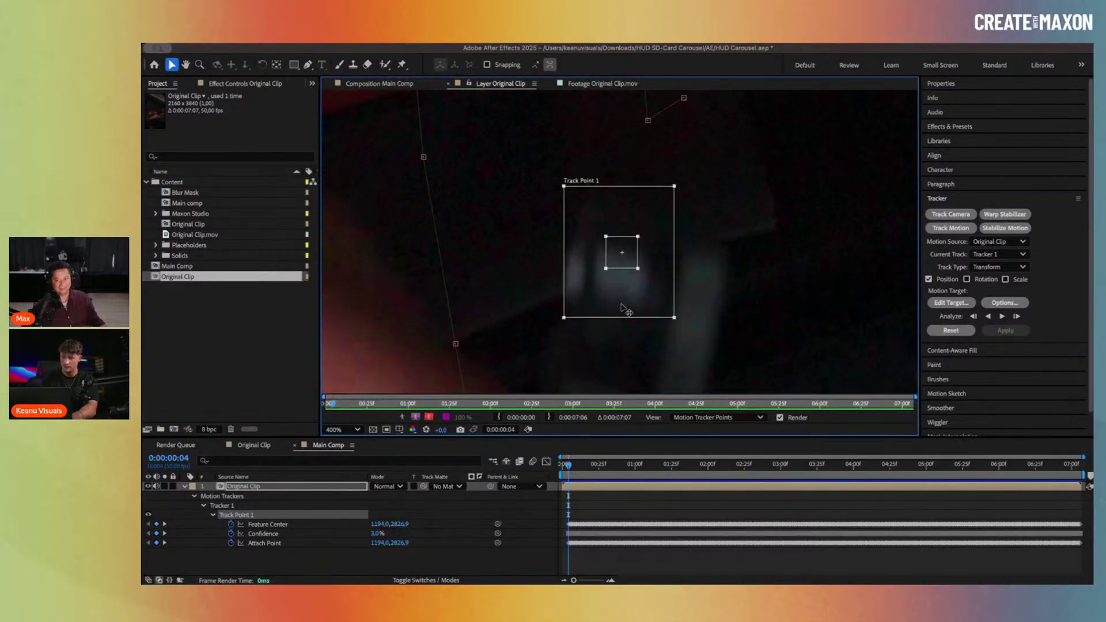
{"action": "left_click", "coordinate": [973, 316]}
{"action": "left_click_drag", "start_coordinate": [729, 307], "coordinate": [737, 154]}
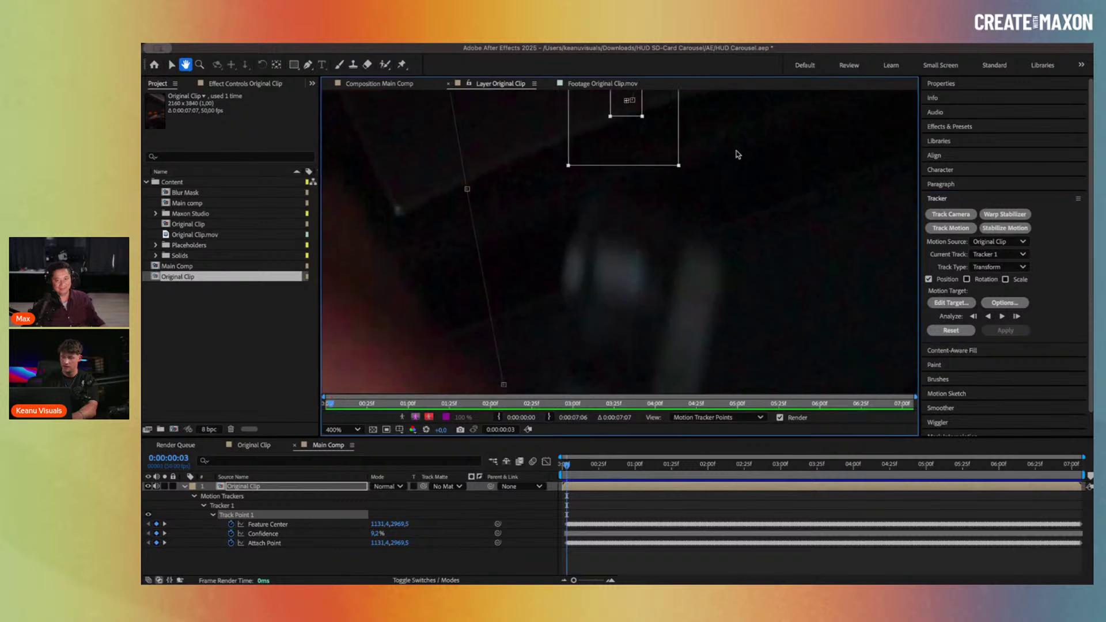
{"action": "left_click_drag", "start_coordinate": [669, 150], "coordinate": [659, 311]}
{"action": "left_click", "coordinate": [974, 316]}
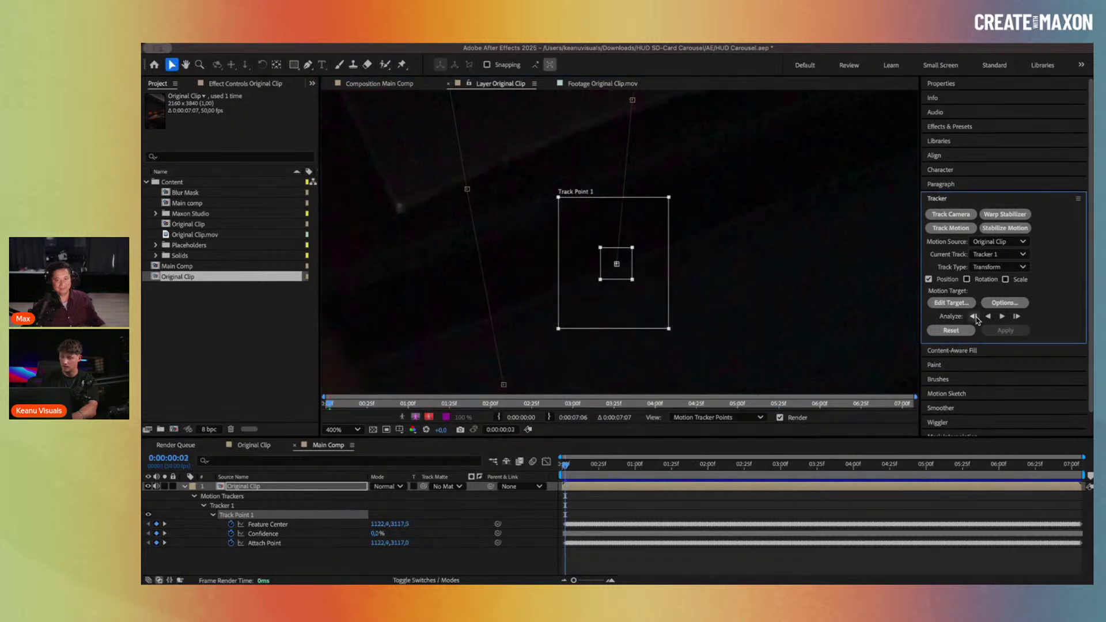
{"action": "left_click_drag", "start_coordinate": [660, 140], "coordinate": [655, 296]}
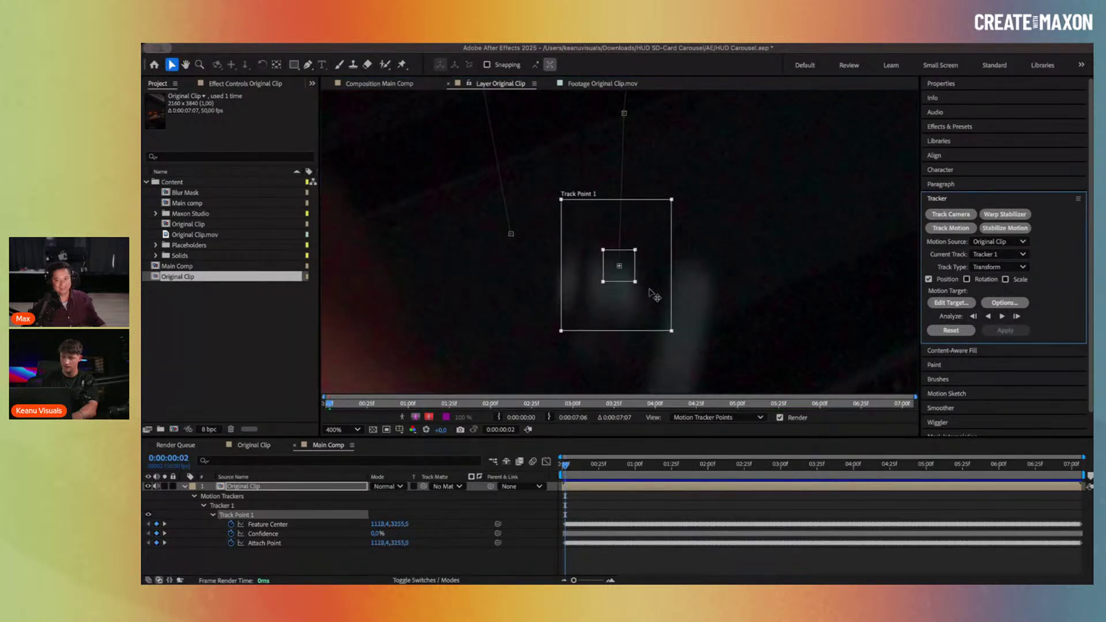
Step: Play the clip through to review the complete track path, then return to 0:00:03:03
{"action": "left_click_drag", "start_coordinate": [572, 468], "coordinate": [642, 466]}
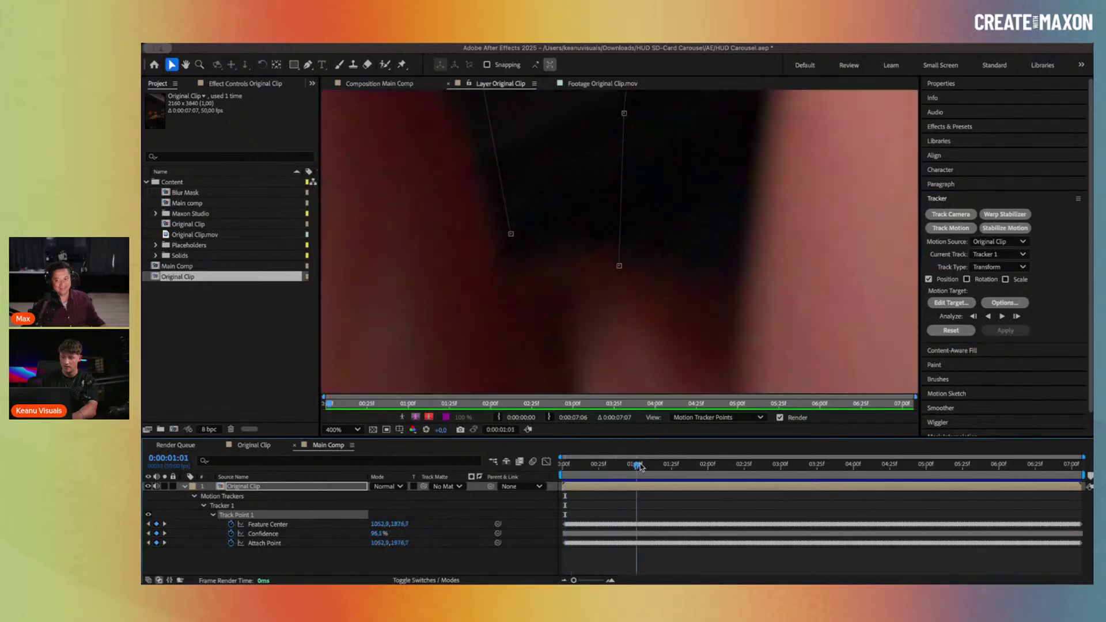
{"action": "scroll", "coordinate": [610, 332], "scroll_direction": "down", "scroll_amount": 5}
{"action": "key", "text": "space"}
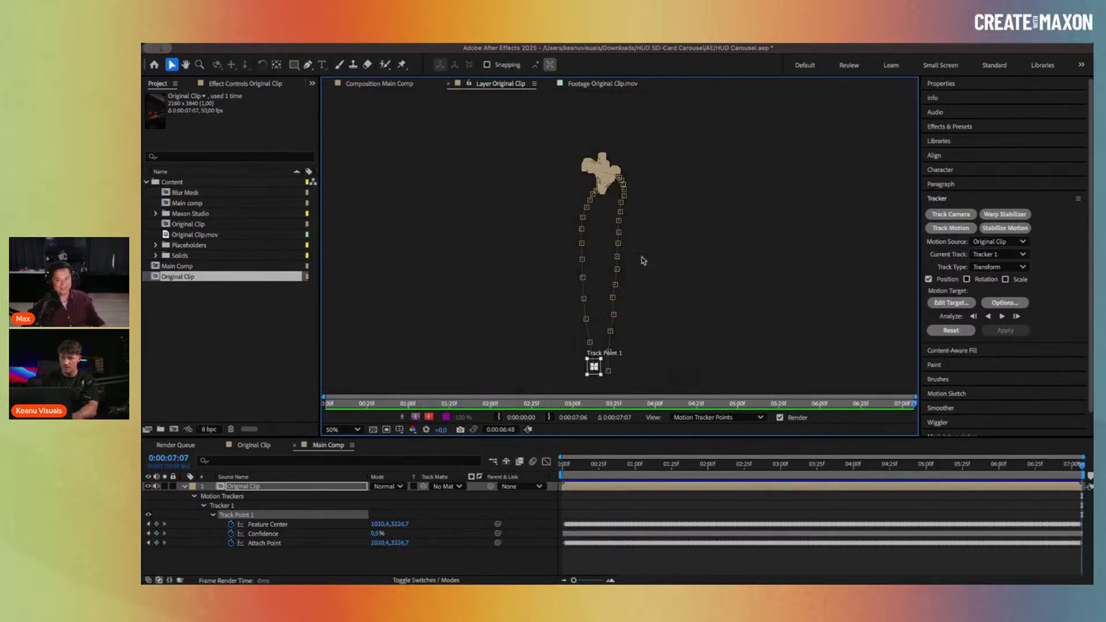
{"action": "left_click_drag", "start_coordinate": [726, 466], "coordinate": [785, 466]}
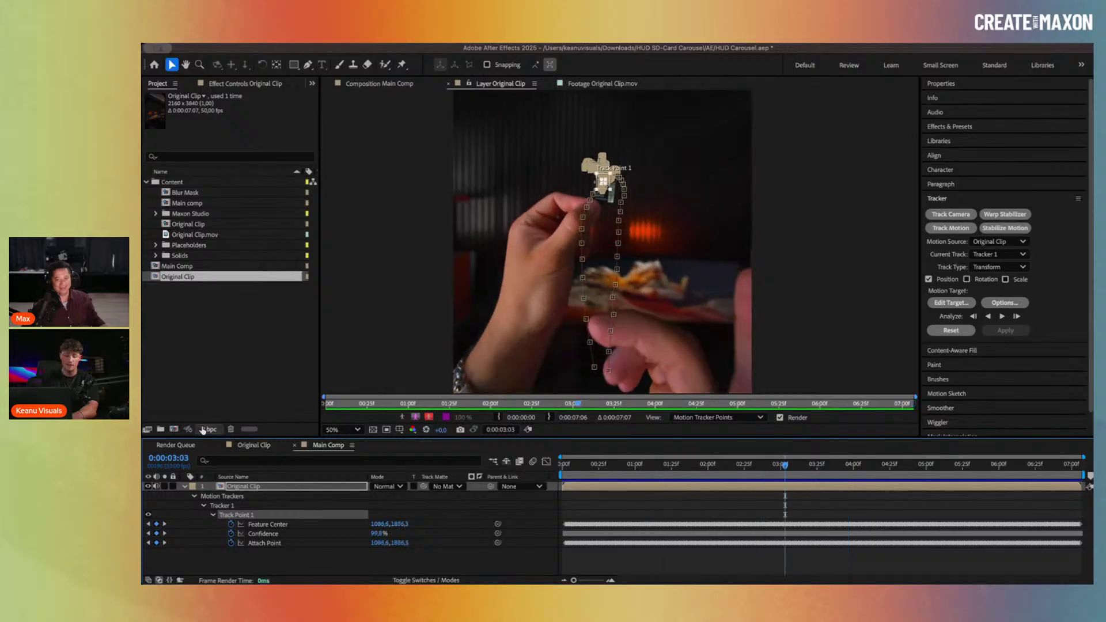
Step: Collapse the Original Clip's properties and add a null object named "tracking data" to Main Comp
{"action": "left_click", "coordinate": [183, 486]}
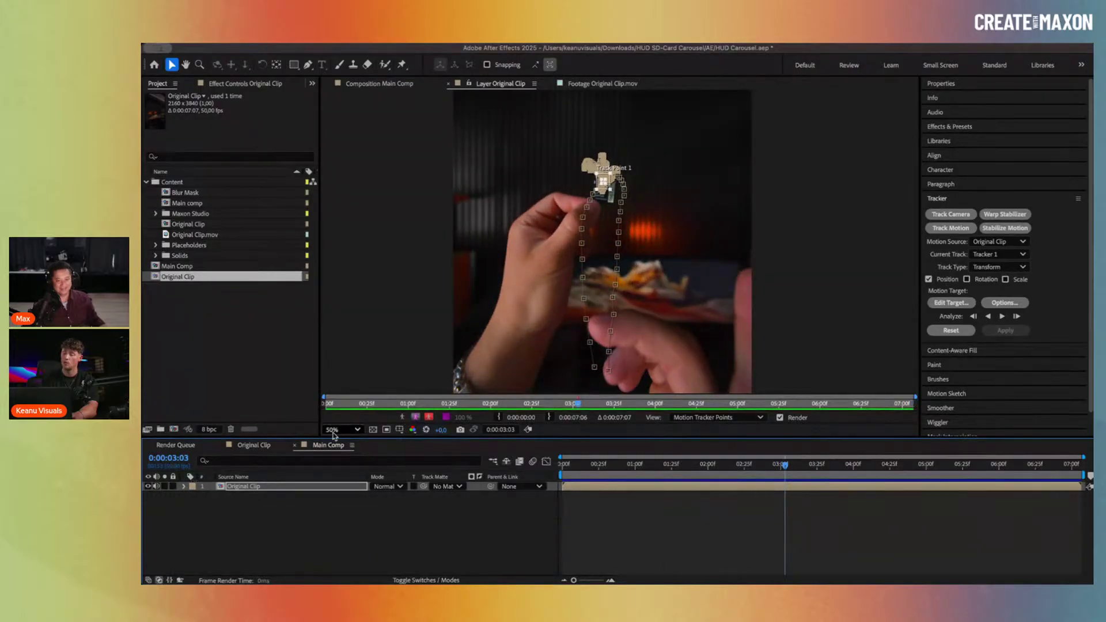
{"action": "right_click", "coordinate": [369, 529]}
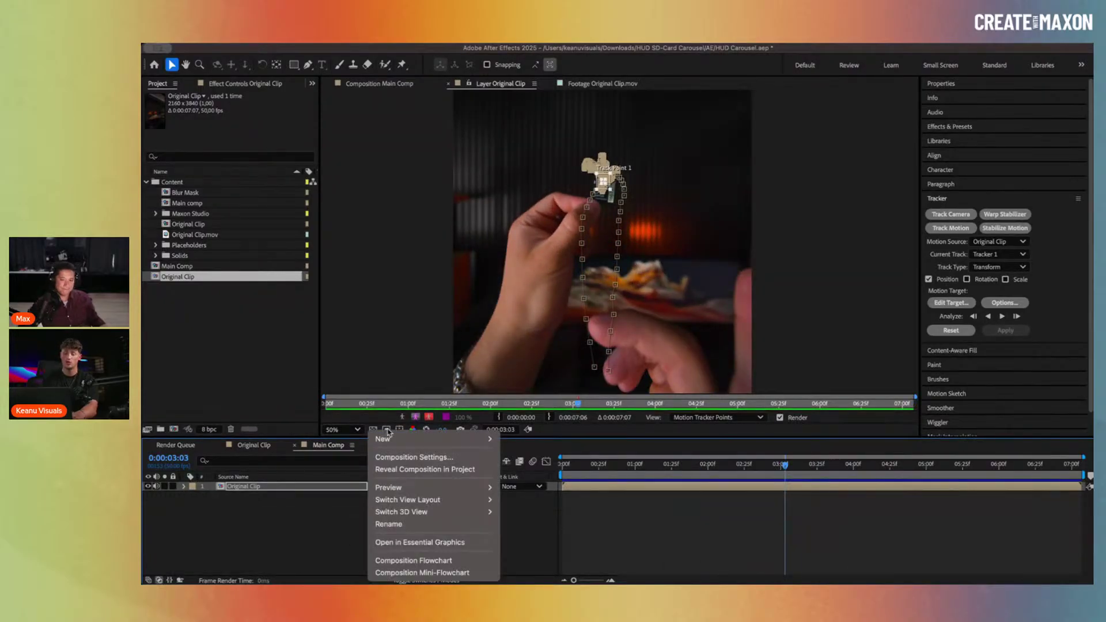
{"action": "mouse_move", "coordinate": [389, 439]}
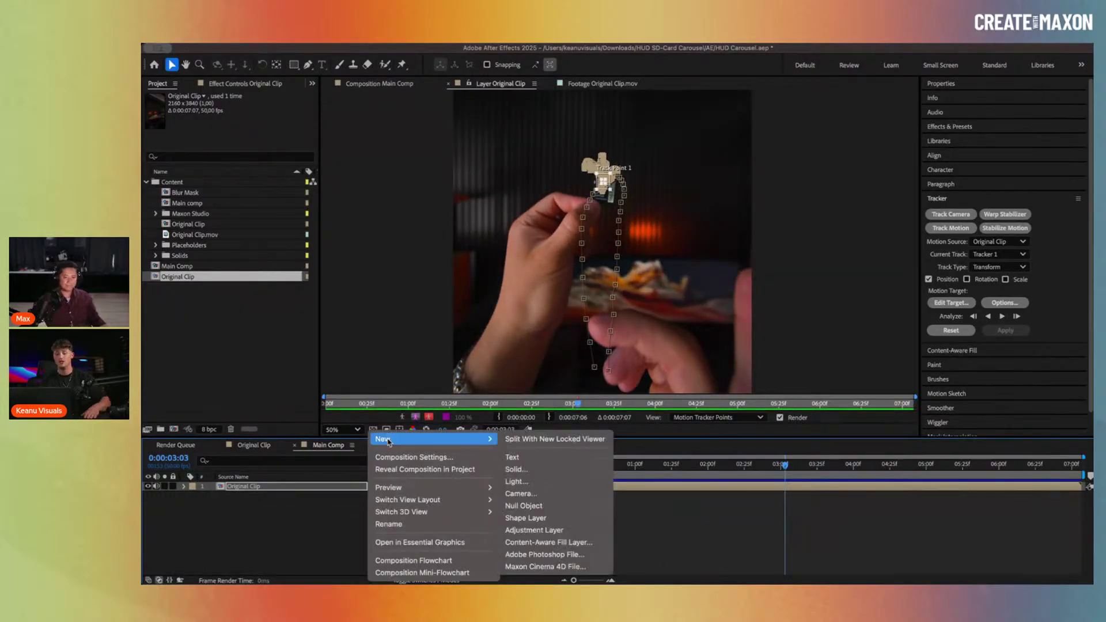
{"action": "left_click", "coordinate": [523, 506]}
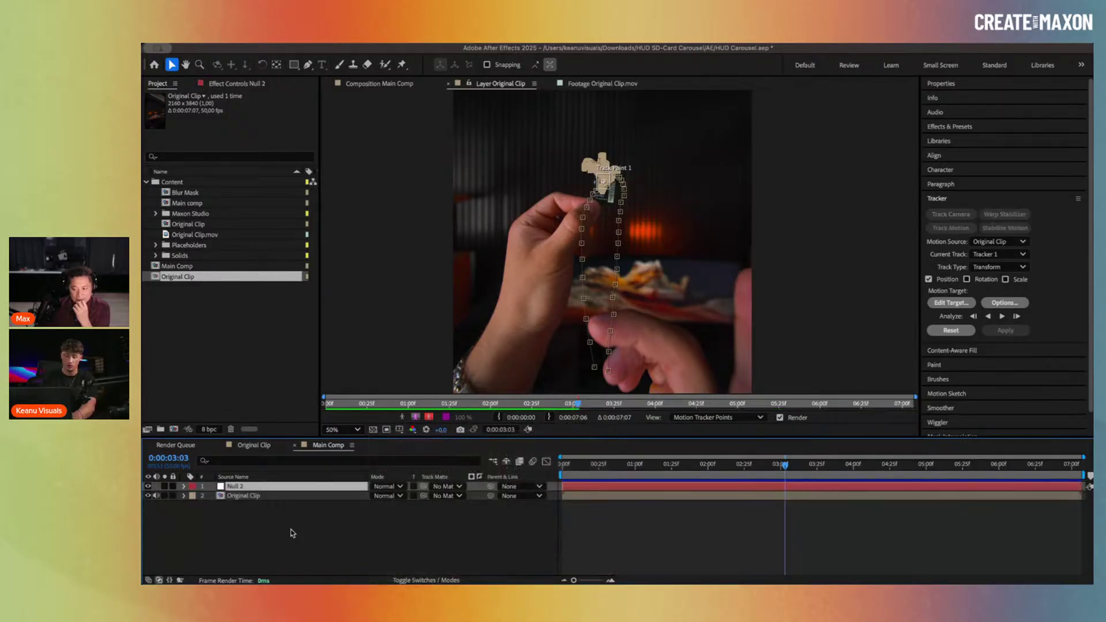
{"action": "key", "text": "Return"}
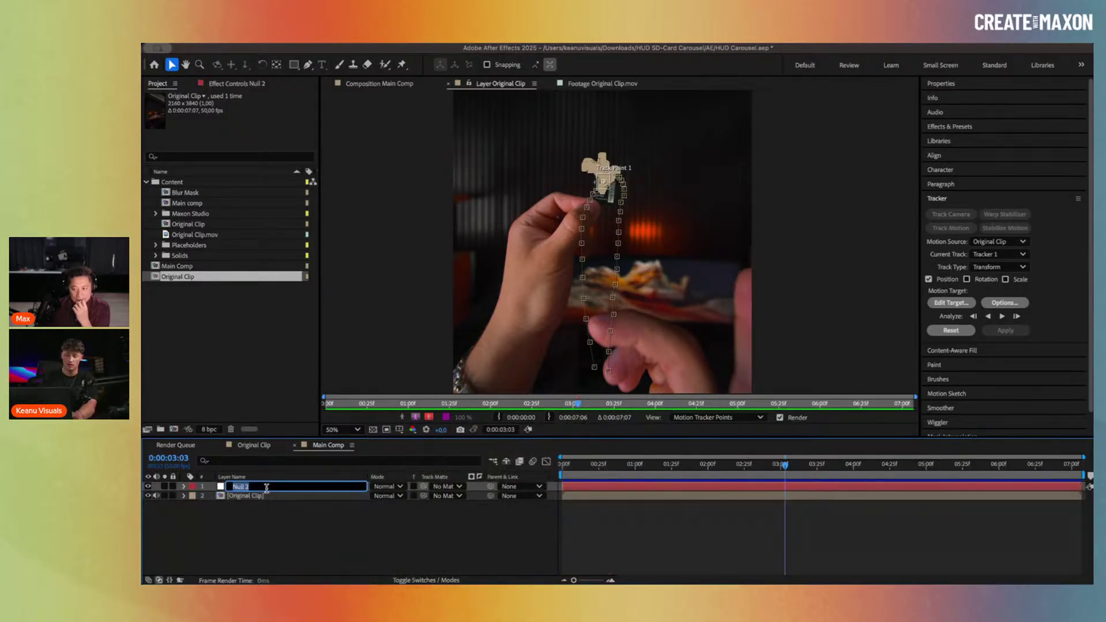
{"action": "type", "text": "tracking data"}
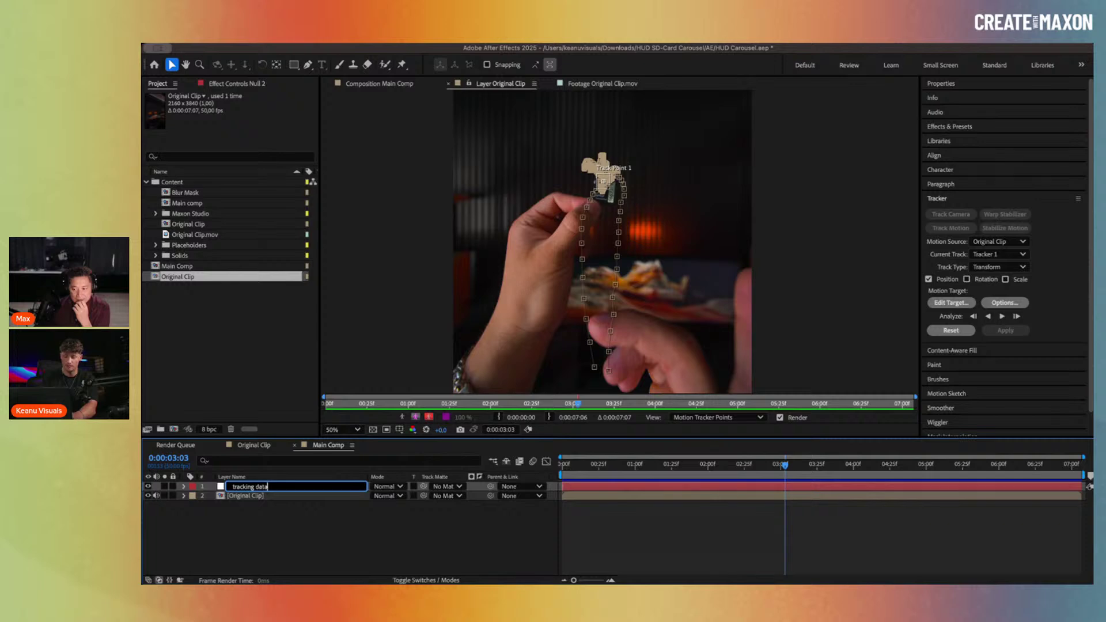
{"action": "key", "text": "Return"}
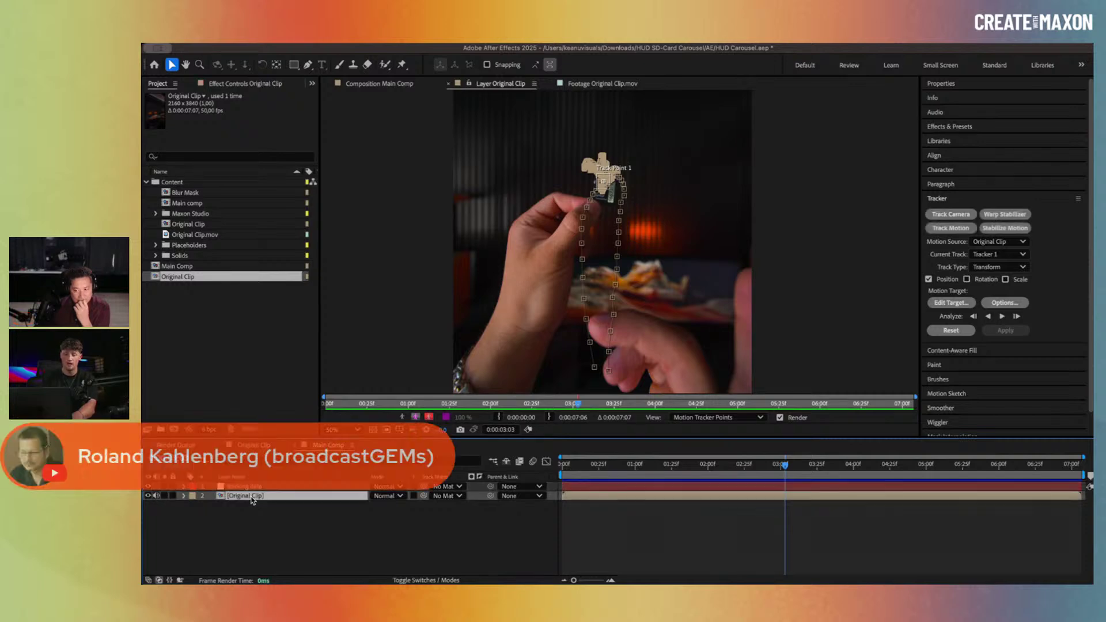
Step: Set the tracking data null as the motion target of Tracker 1 and apply the position track to it
{"action": "left_click", "coordinate": [959, 303]}
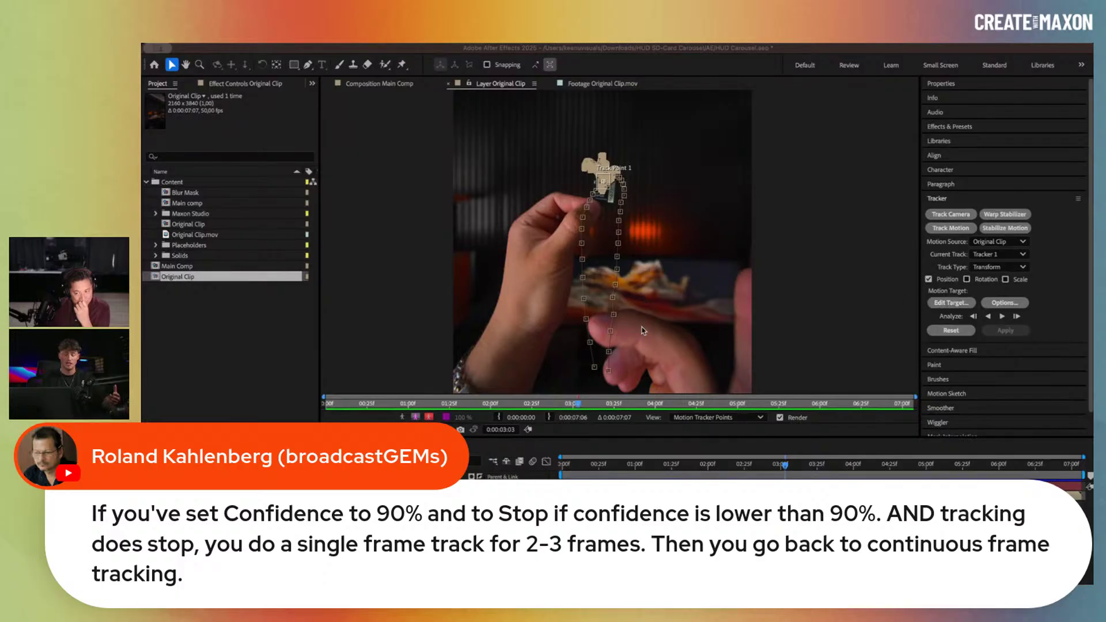
{"action": "key", "text": "Return"}
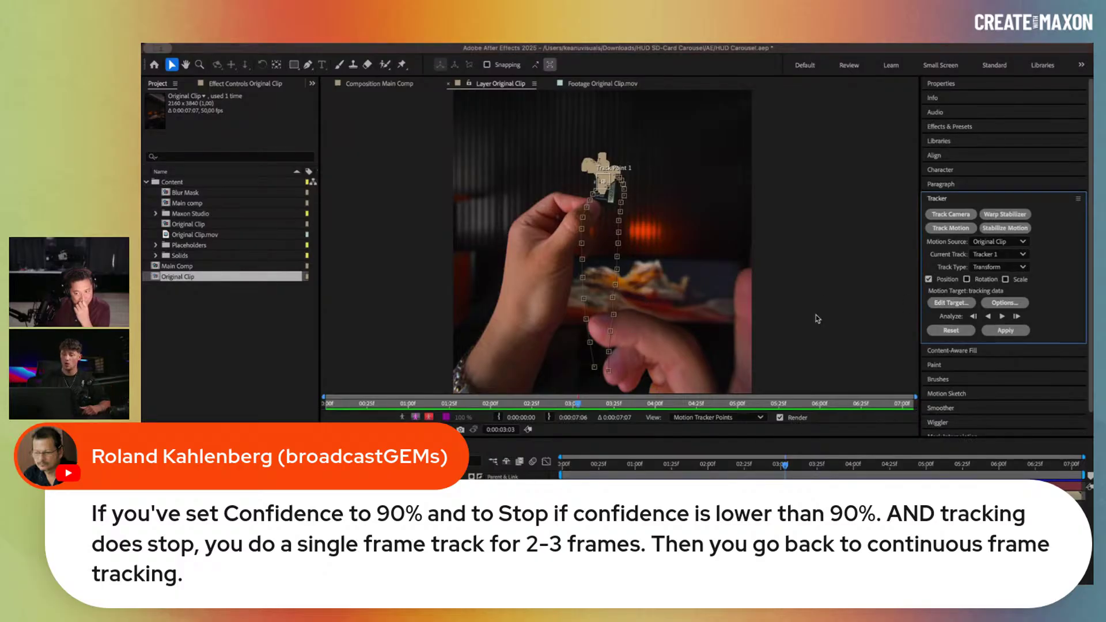
{"action": "left_click", "coordinate": [1007, 328]}
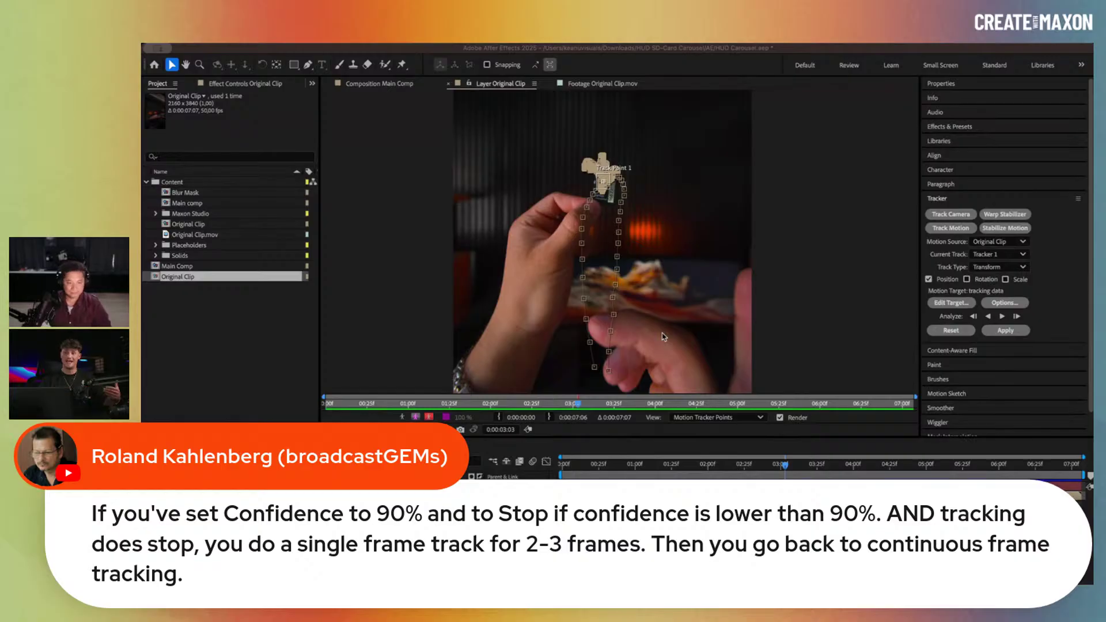
{"action": "key", "text": "Return"}
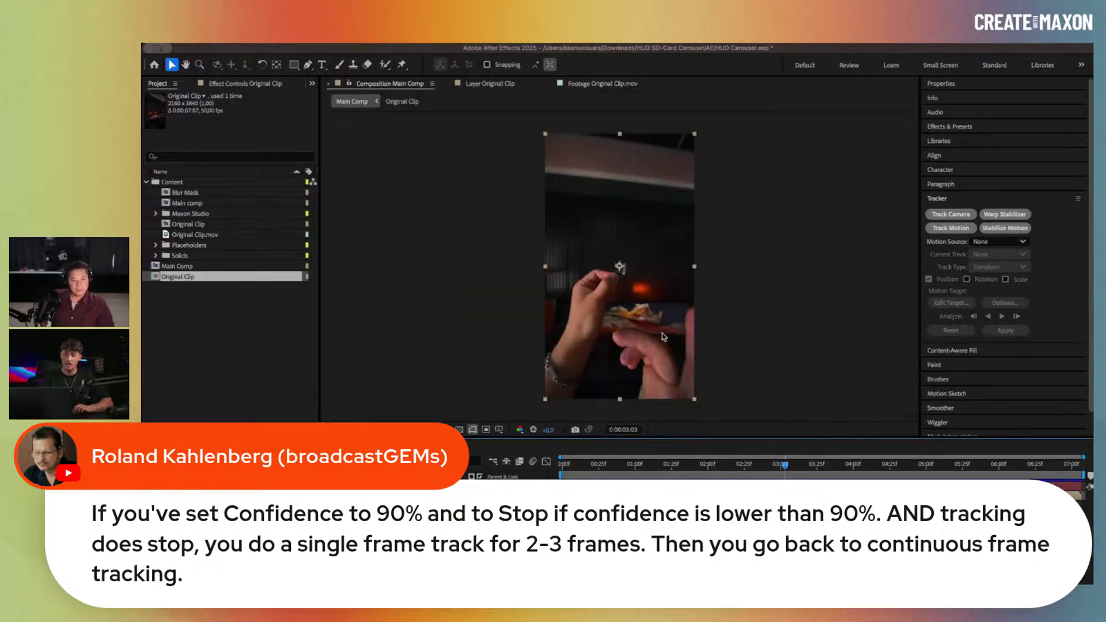
Step: Play the comp from 0:00:00:30 with the tracking data null selected to check how it follows the SD card
{"action": "left_click", "coordinate": [621, 268]}
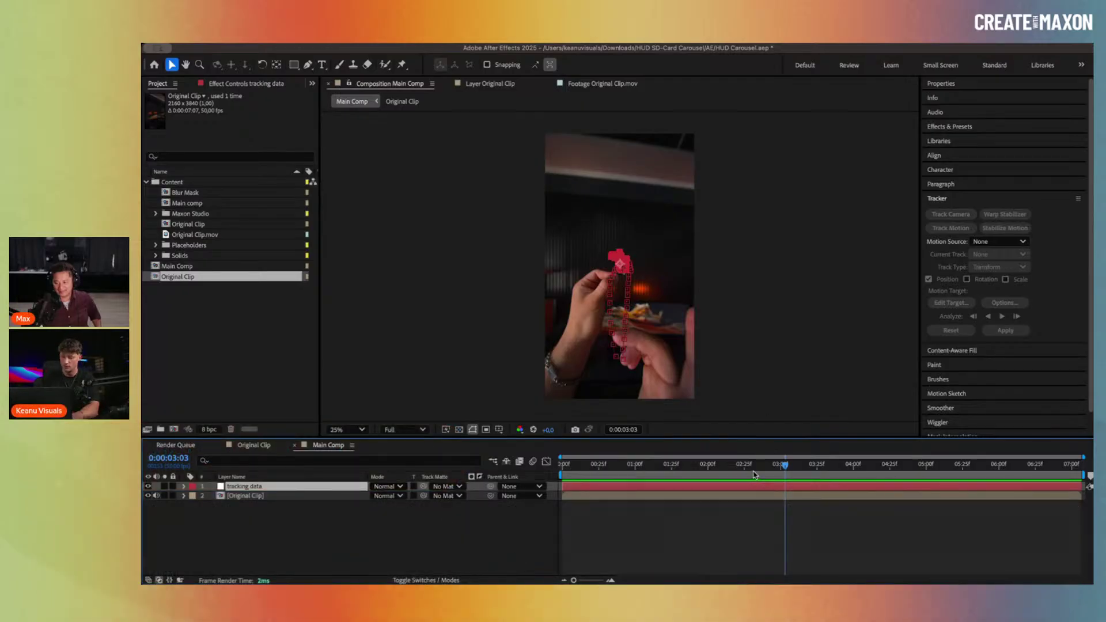
{"action": "left_click_drag", "start_coordinate": [755, 468], "coordinate": [606, 473]}
{"action": "left_click", "coordinate": [269, 496]}
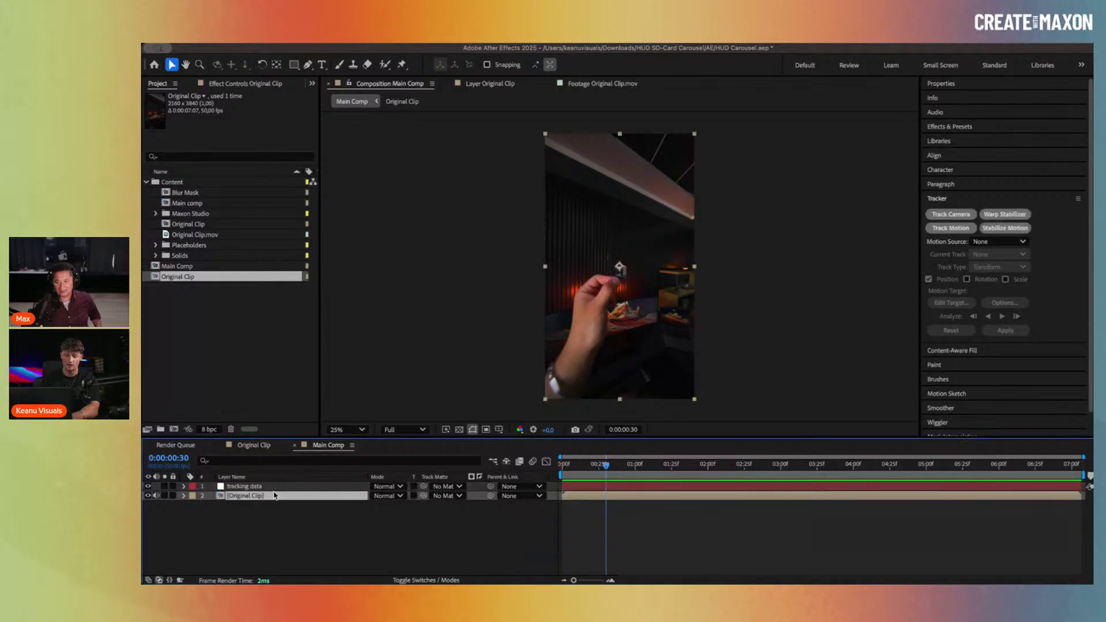
{"action": "left_click", "coordinate": [275, 488]}
{"action": "scroll", "coordinate": [615, 267], "scroll_direction": "up", "scroll_amount": 4}
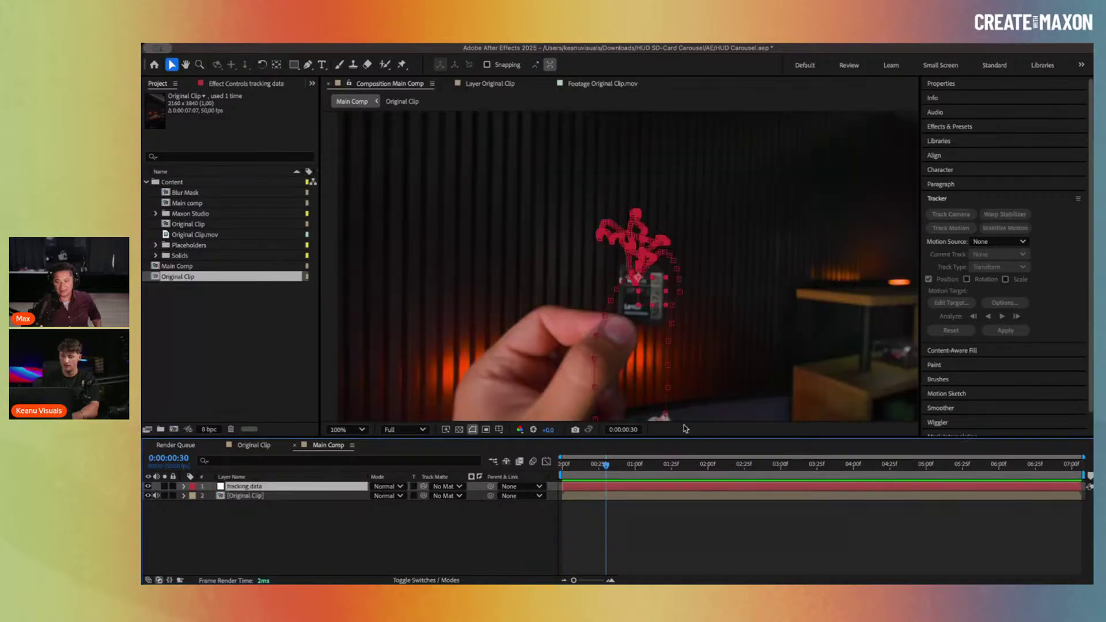
{"action": "key", "text": "space"}
{"action": "key", "text": "space"}
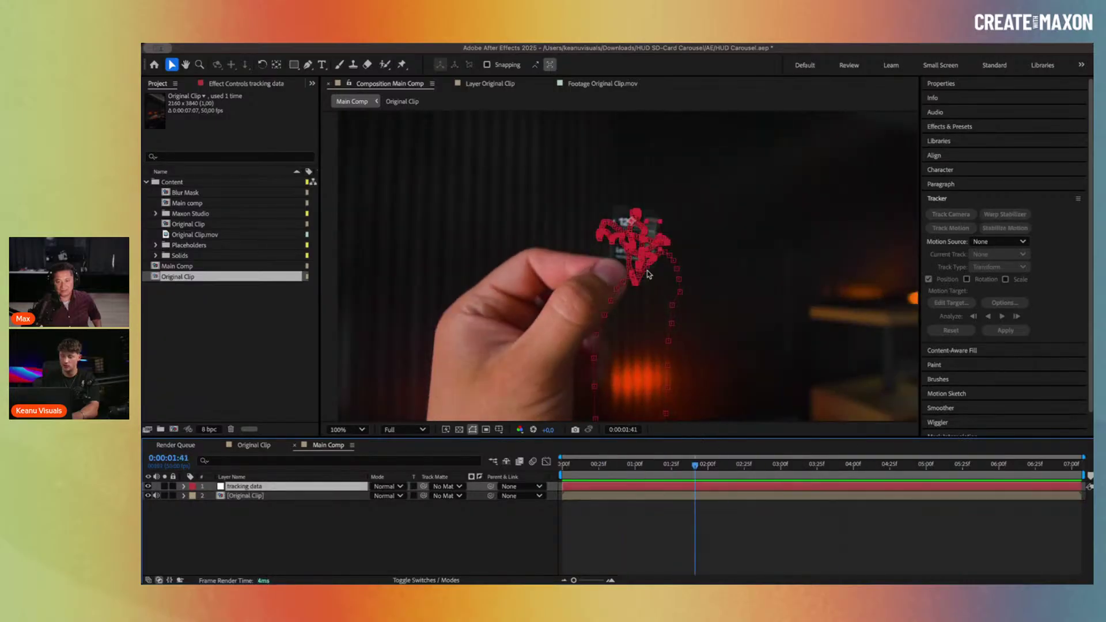
{"action": "scroll", "coordinate": [650, 276], "scroll_direction": "down", "scroll_amount": 4}
{"action": "left_click_drag", "start_coordinate": [649, 275], "coordinate": [650, 314]}
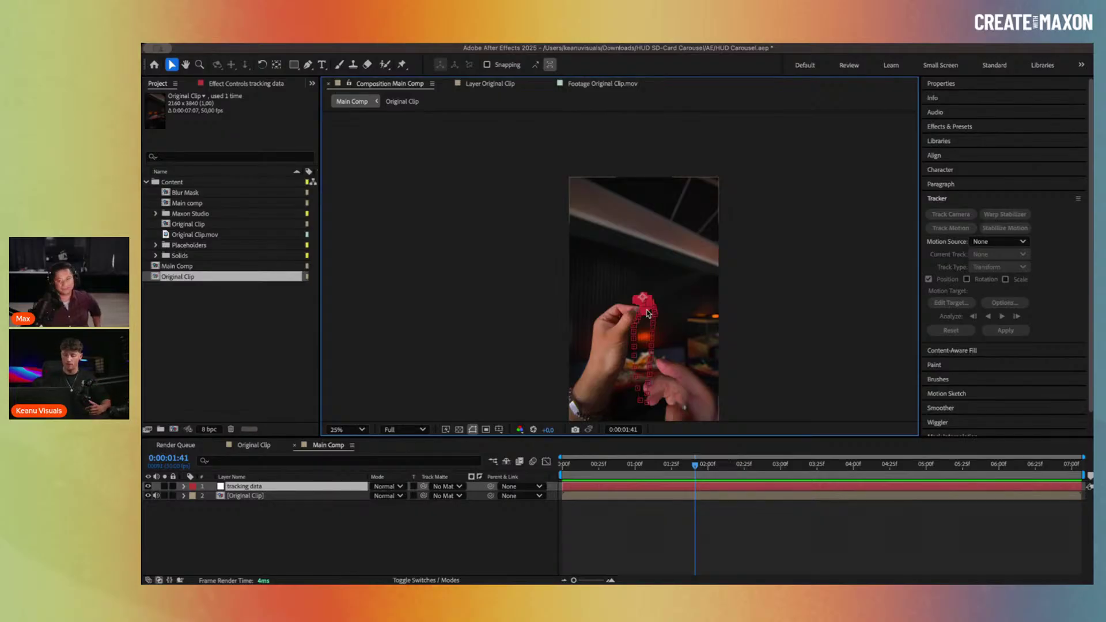
{"action": "left_click", "coordinate": [648, 313]}
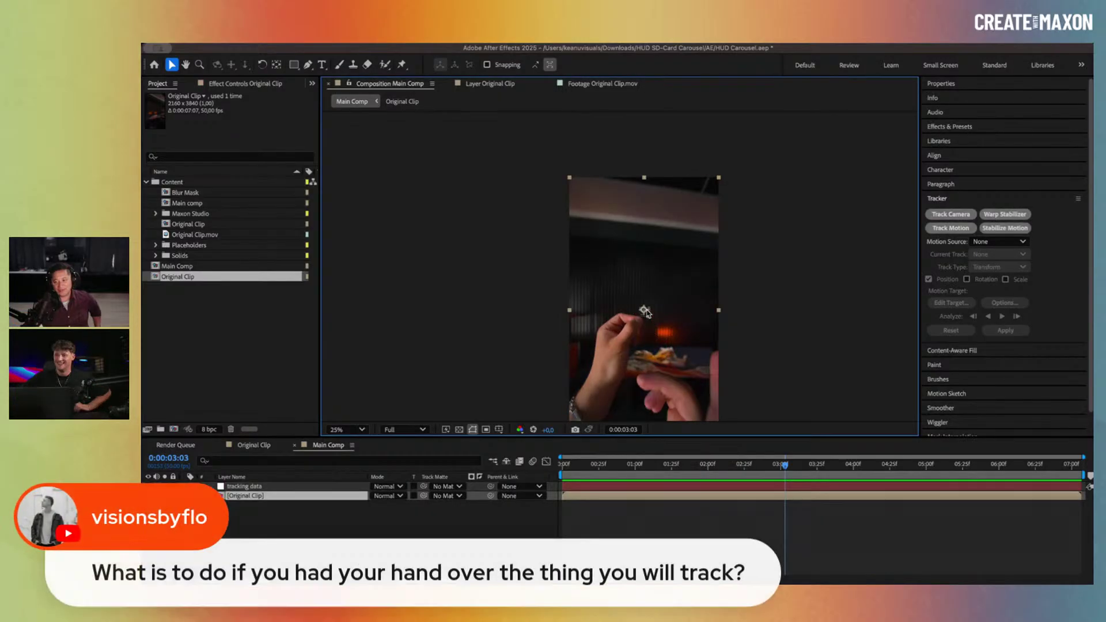
{"action": "left_click", "coordinate": [689, 487]}
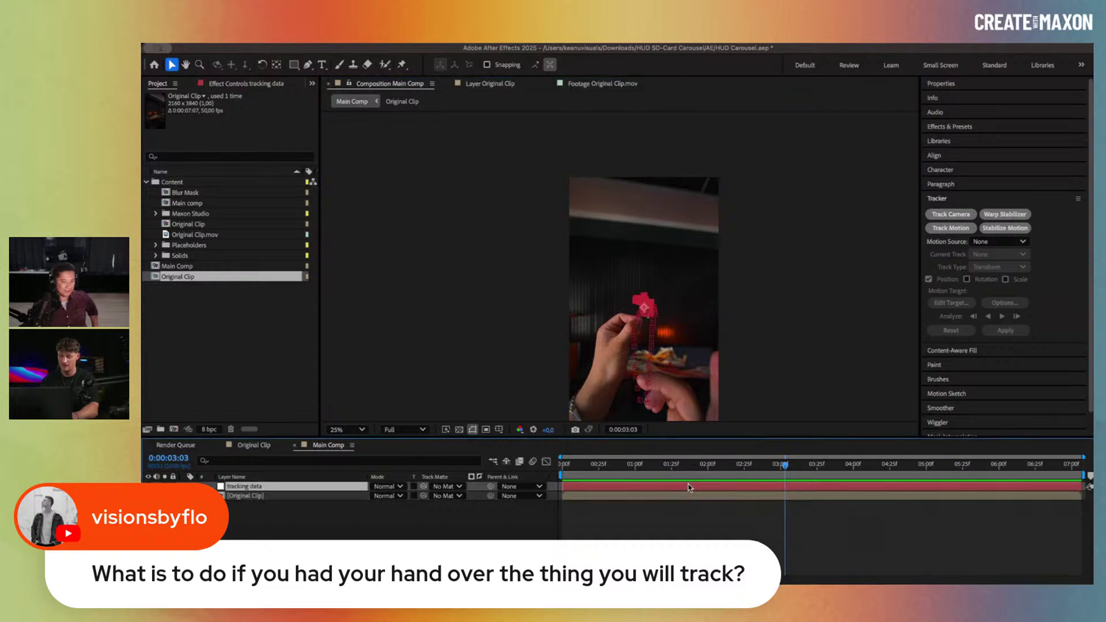
{"action": "mouse_move", "coordinate": [785, 466]}
{"action": "left_mouse_down"}
{"action": "mouse_move", "coordinate": [760, 465]}
{"action": "mouse_move", "coordinate": [791, 470]}
{"action": "left_mouse_up"}
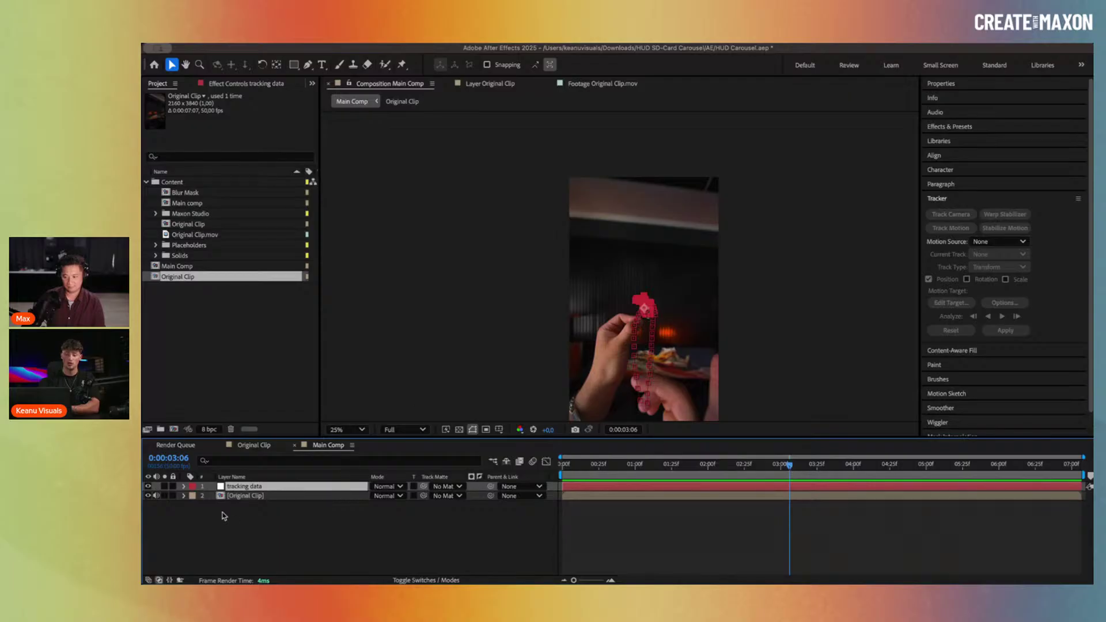
{"action": "left_click", "coordinate": [244, 520]}
{"action": "right_click", "coordinate": [288, 451]}
{"action": "left_click", "coordinate": [247, 537]}
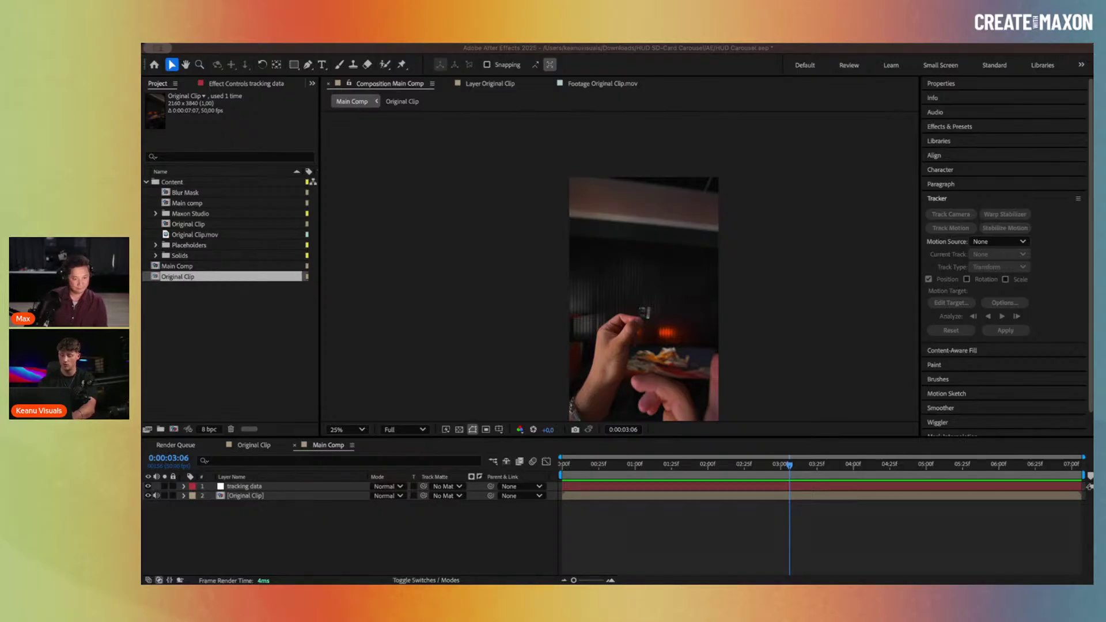
Step: Add the red Carousel Control solid to Main Comp, shrink it to about half the frame's width and place it above the SD card
{"action": "key", "text": "super+v"}
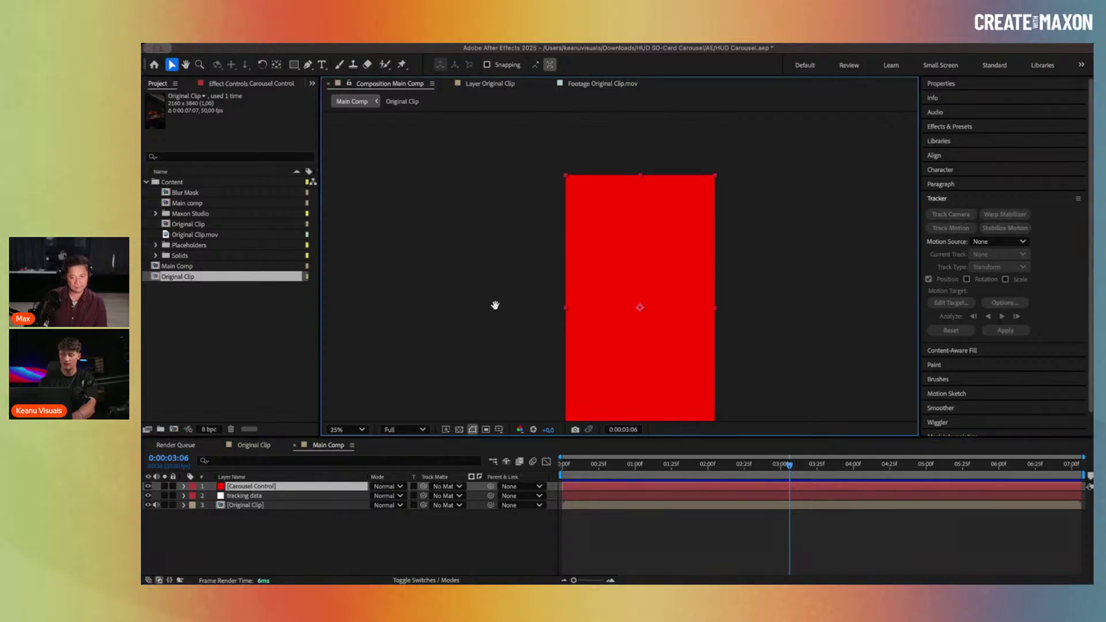
{"action": "left_click_drag", "start_coordinate": [496, 304], "coordinate": [454, 254]}
{"action": "key", "text": "v"}
{"action": "left_click_drag", "start_coordinate": [521, 388], "coordinate": [591, 220]}
Step: Apply the Grid effect to the Carousel Control layer with a blue color and a border of 12
{"action": "left_click", "coordinate": [327, 487]}
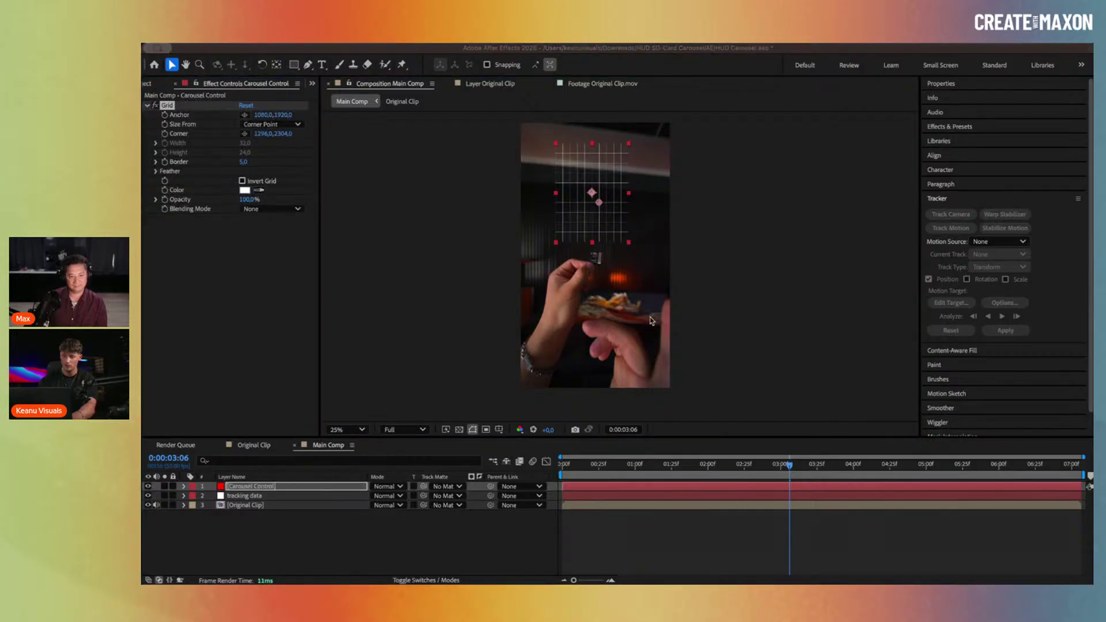
{"action": "left_click", "coordinate": [627, 312]}
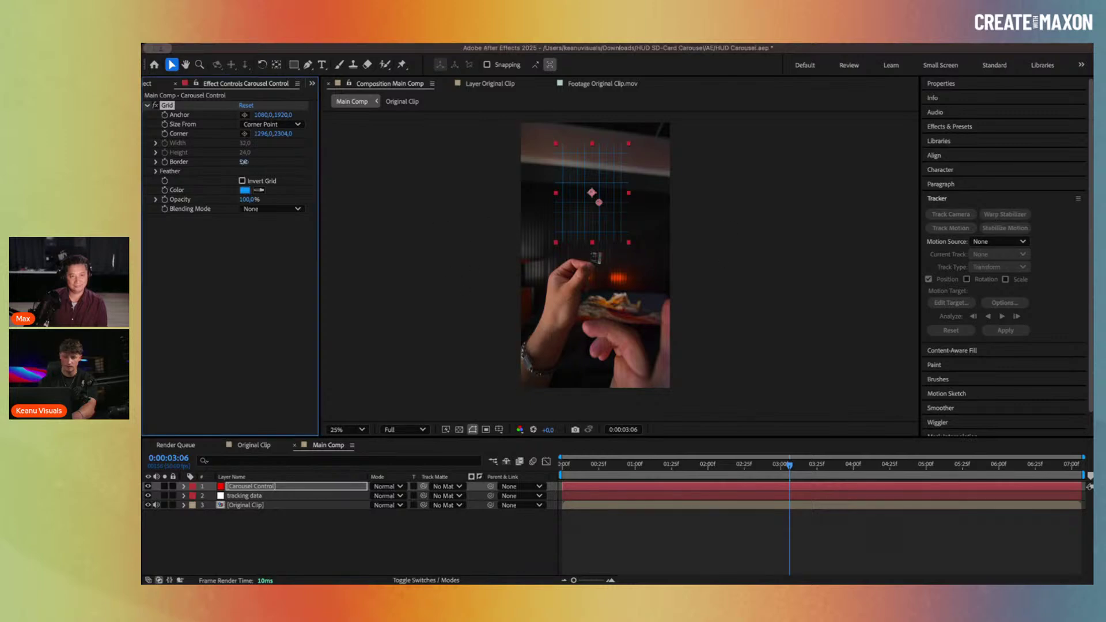
{"action": "left_click_drag", "start_coordinate": [244, 162], "coordinate": [247, 161]}
{"action": "left_click", "coordinate": [271, 538]}
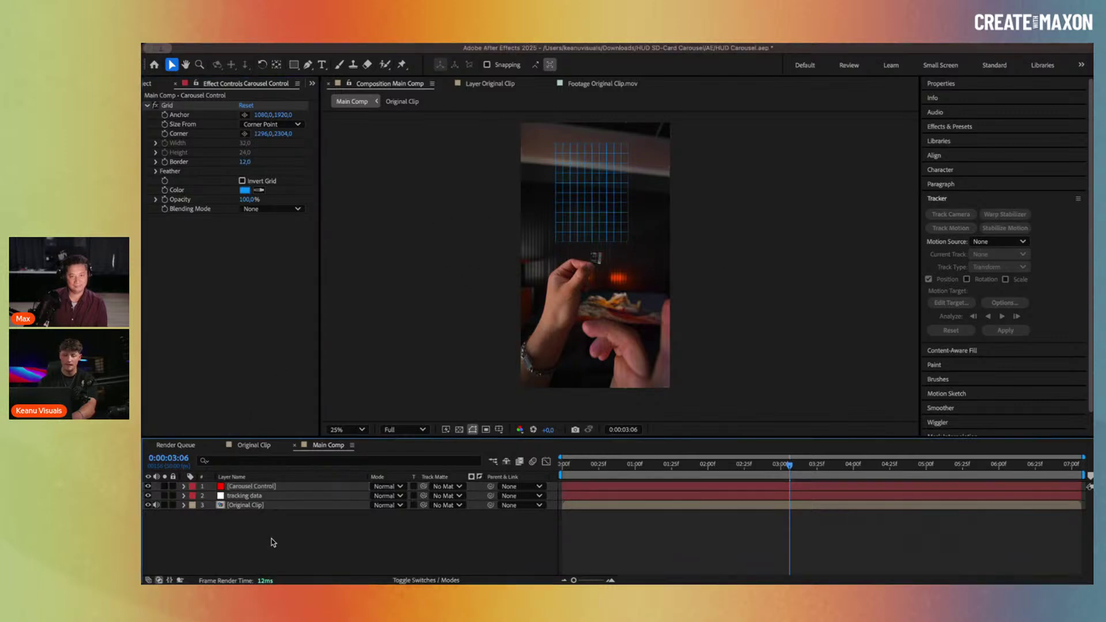
Step: Parent the Carousel Control layer to the tracking data null at 0:00:02:46
{"action": "left_click_drag", "start_coordinate": [643, 474], "coordinate": [775, 468]}
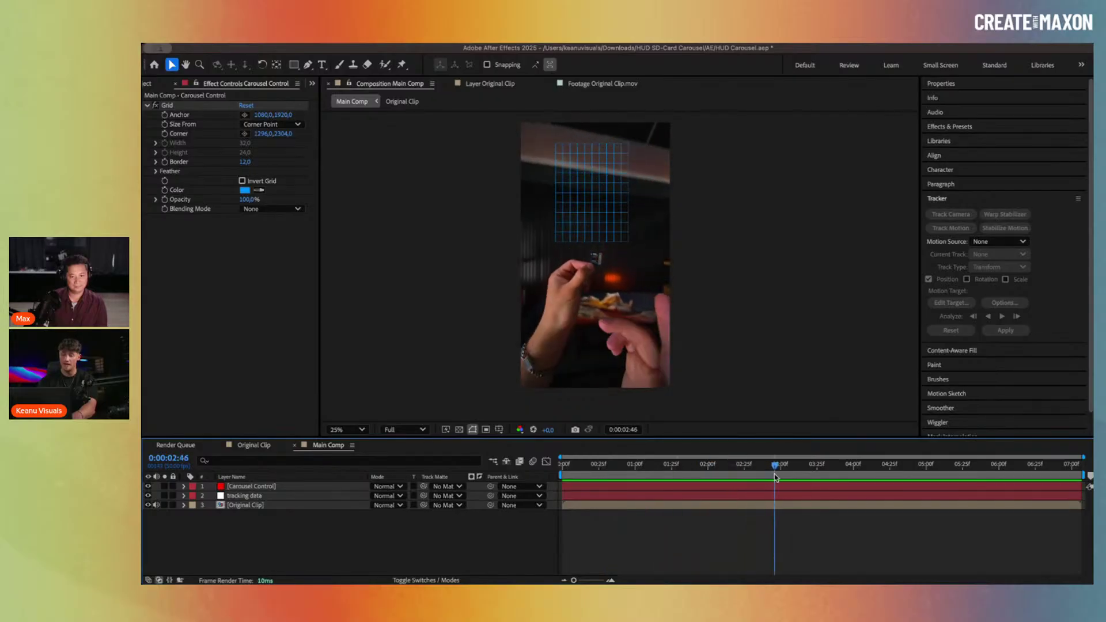
{"action": "left_click", "coordinate": [348, 487]}
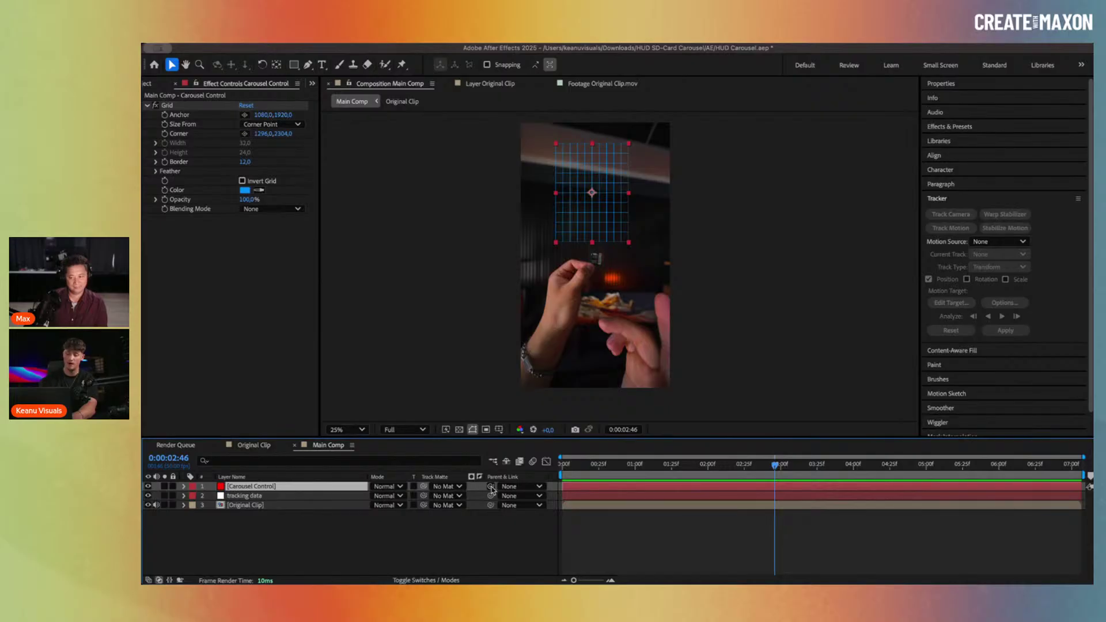
{"action": "left_click_drag", "start_coordinate": [492, 488], "coordinate": [322, 499]}
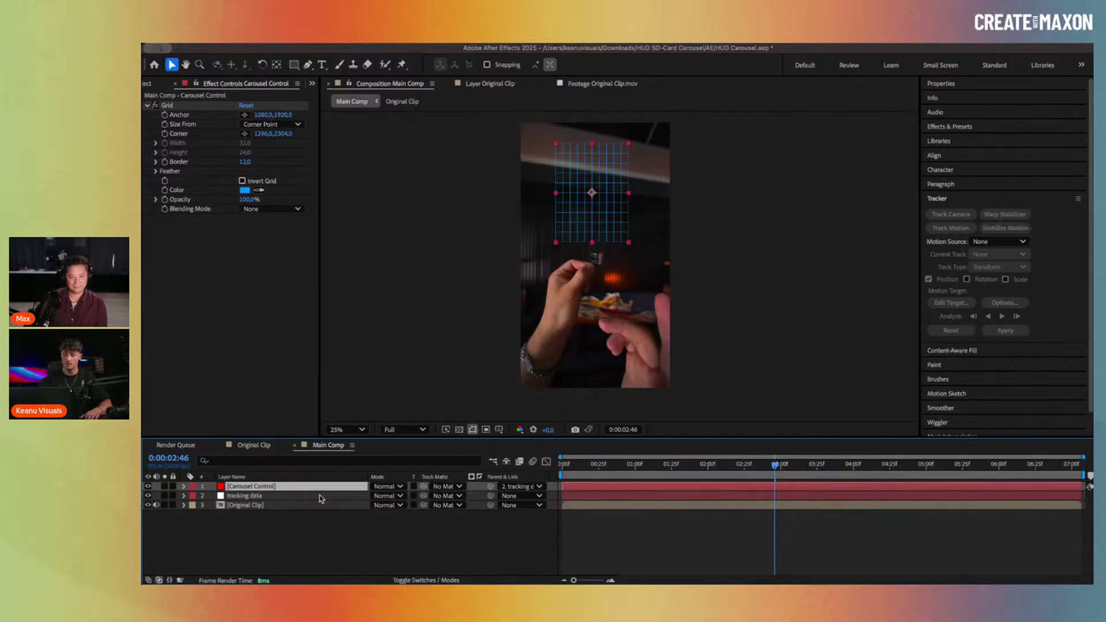
Step: Play and scrub through Main Comp to check how the grid follows the SD card, stopping at 0:00:04:30
{"action": "key", "text": "space"}
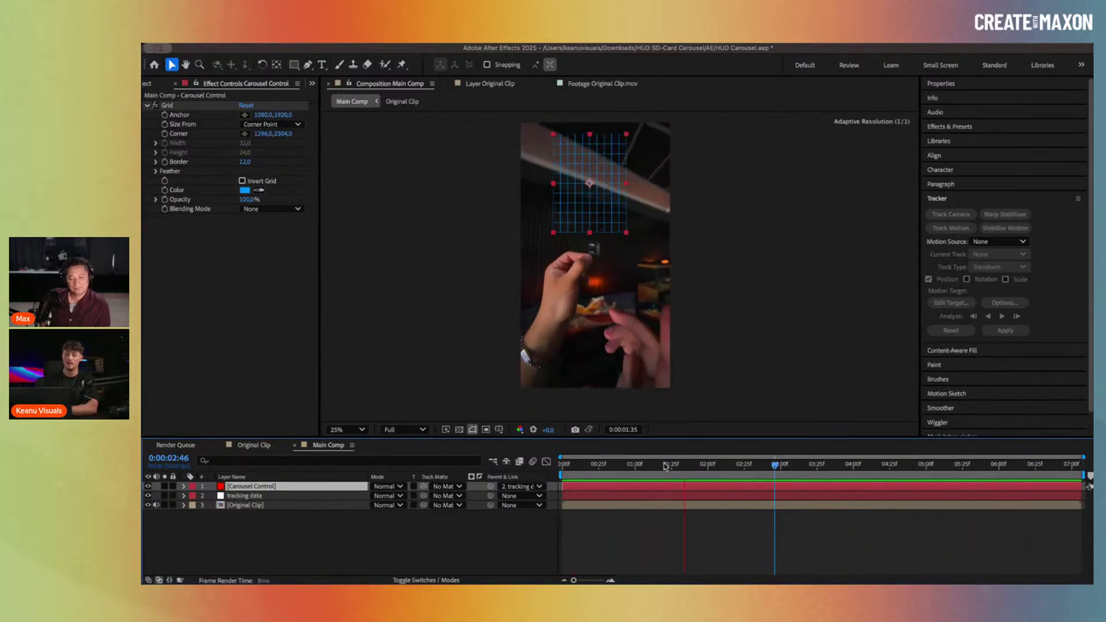
{"action": "left_click_drag", "start_coordinate": [666, 466], "coordinate": [692, 467]}
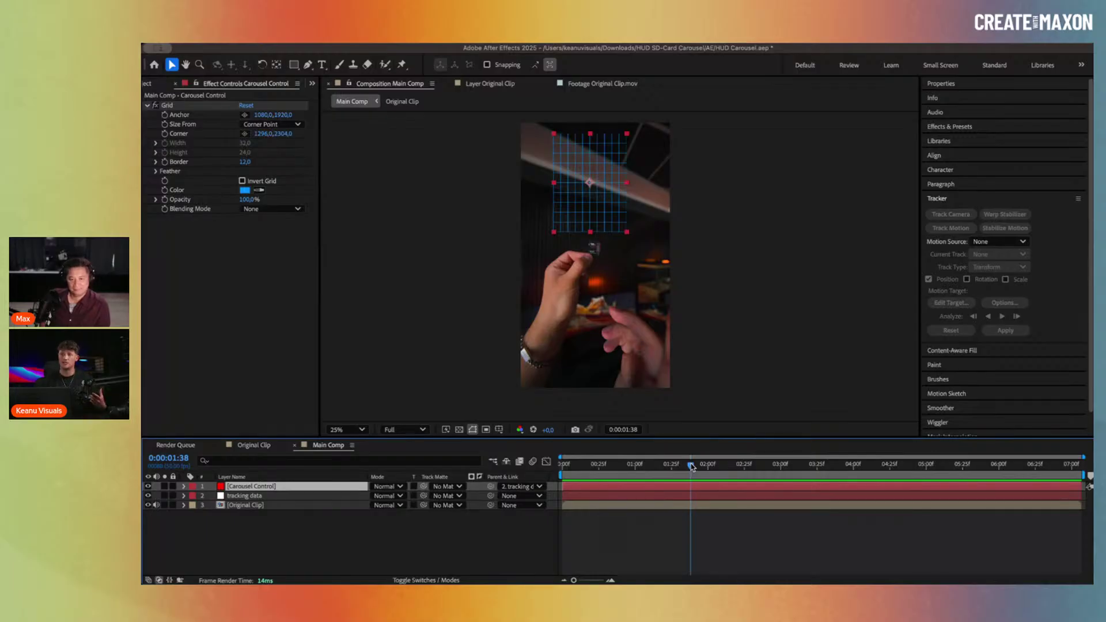
{"action": "left_click_drag", "start_coordinate": [691, 466], "coordinate": [606, 480]}
{"action": "left_click", "coordinate": [438, 552]}
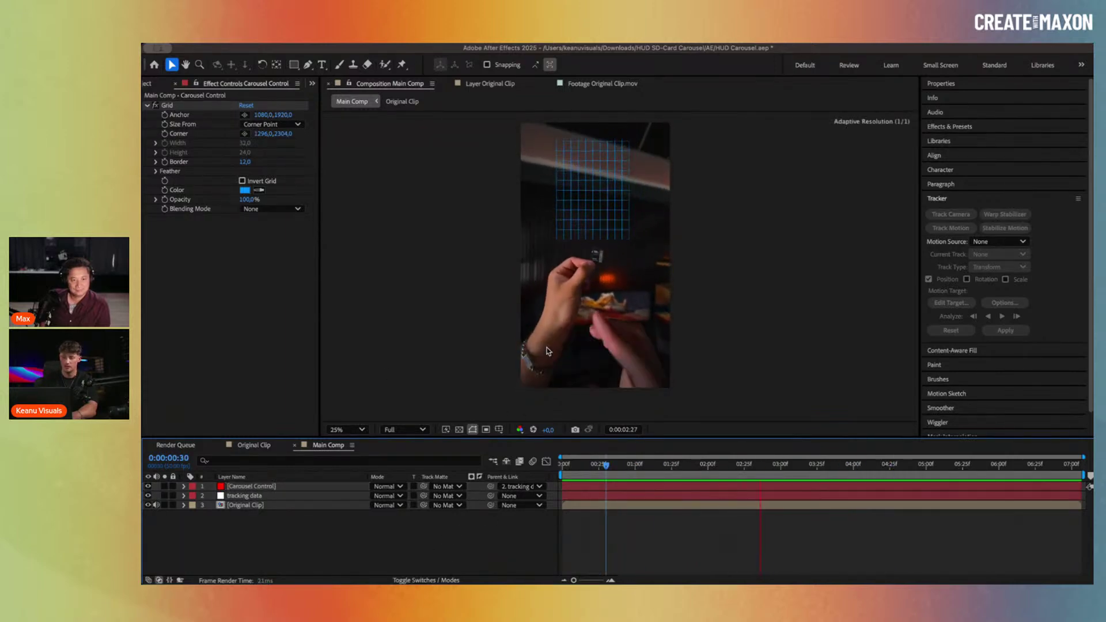
{"action": "key", "text": "space"}
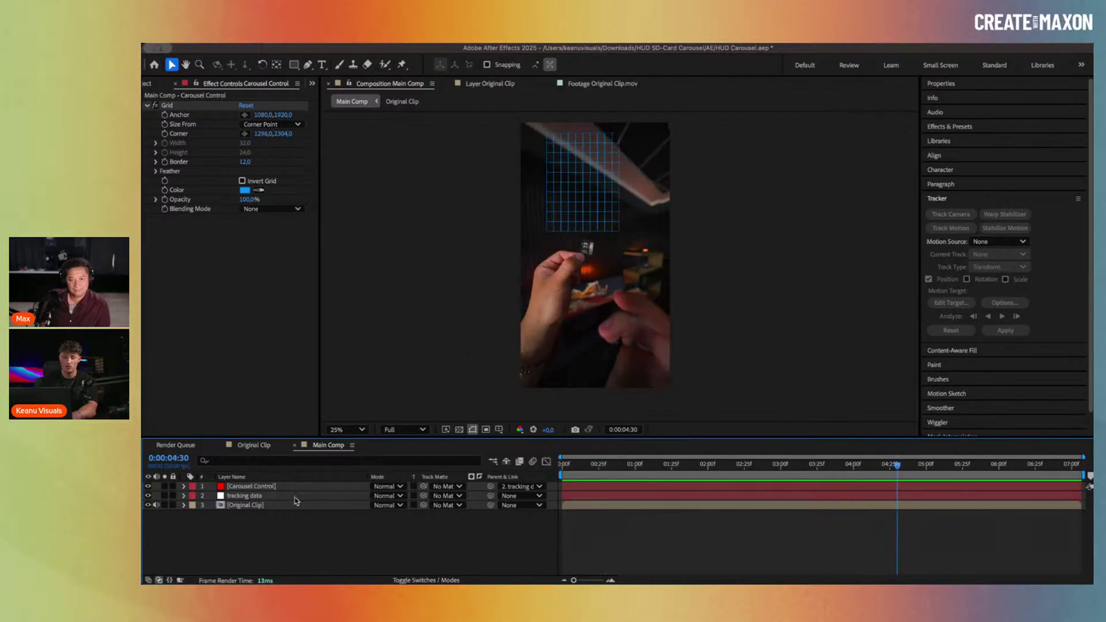
Step: Expand the project's Placeholders folder and preview the footage files 01.psd through 05.psd
{"action": "left_click", "coordinate": [145, 84]}
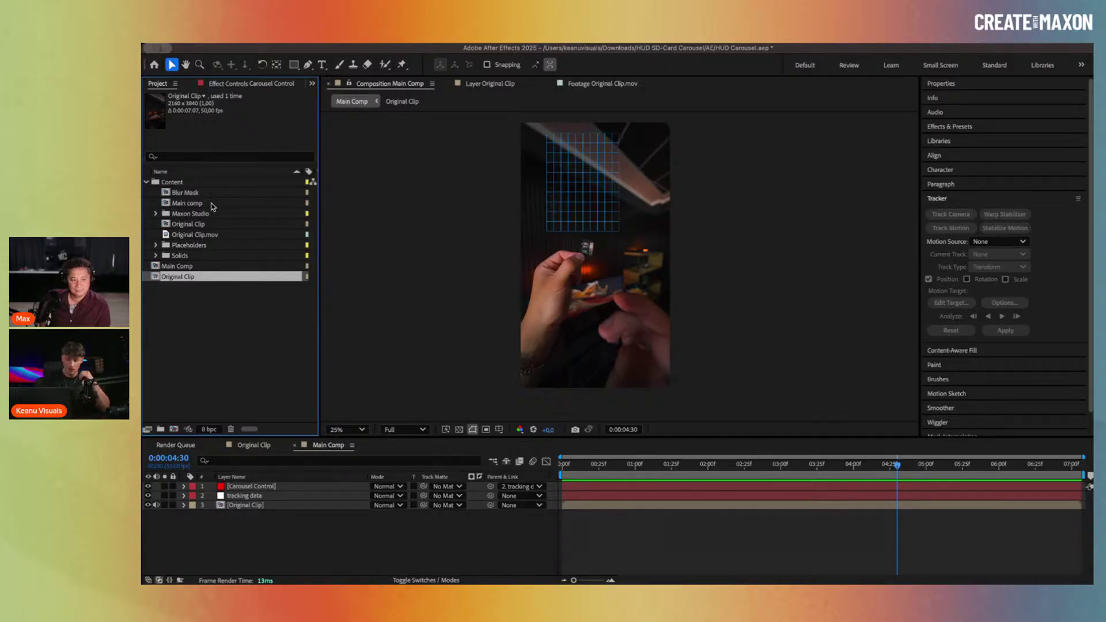
{"action": "left_click", "coordinate": [156, 245]}
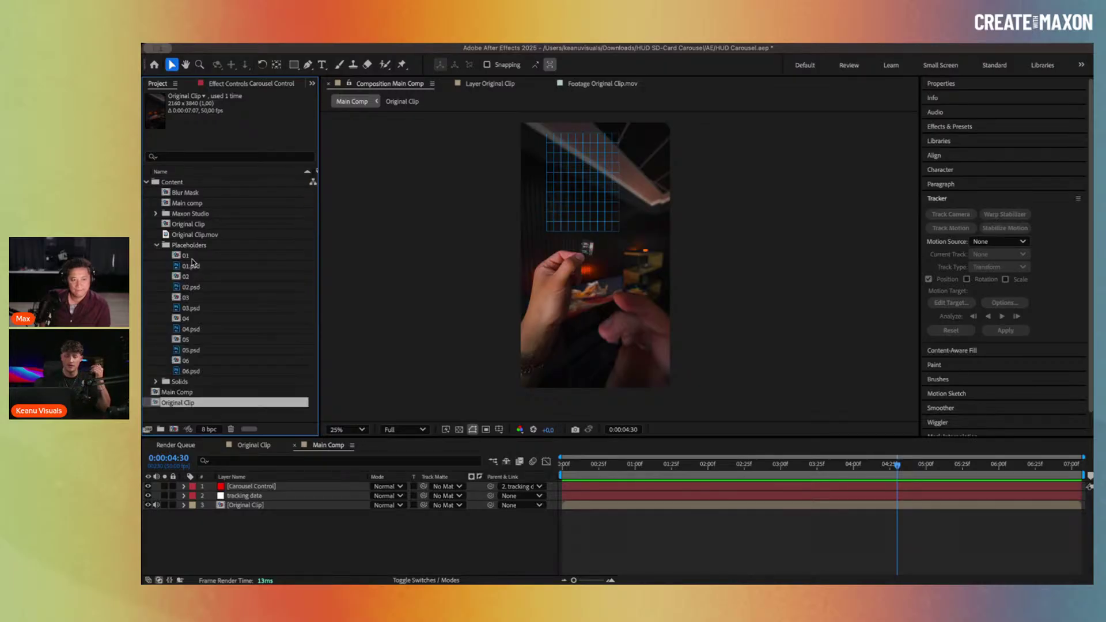
{"action": "double_click", "coordinate": [192, 265]}
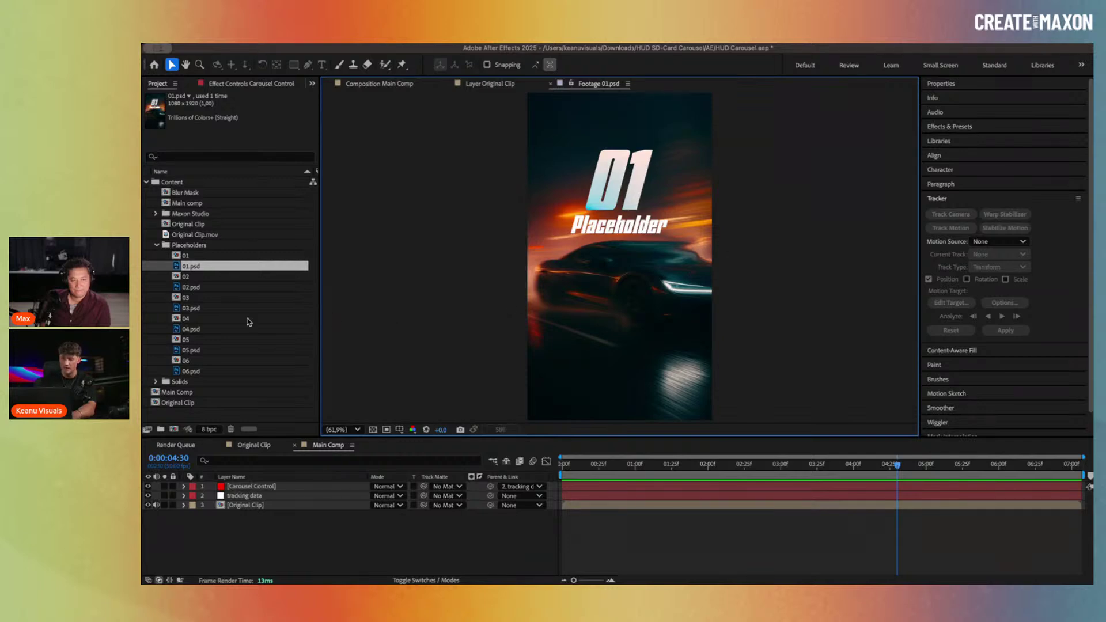
{"action": "double_click", "coordinate": [200, 289]}
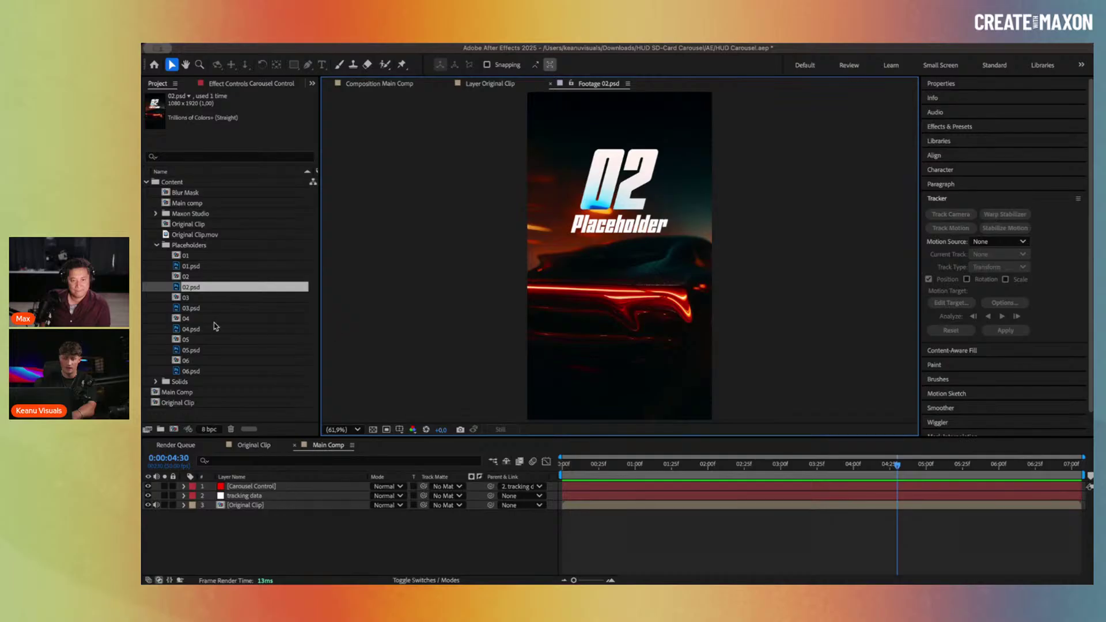
{"action": "double_click", "coordinate": [212, 309]}
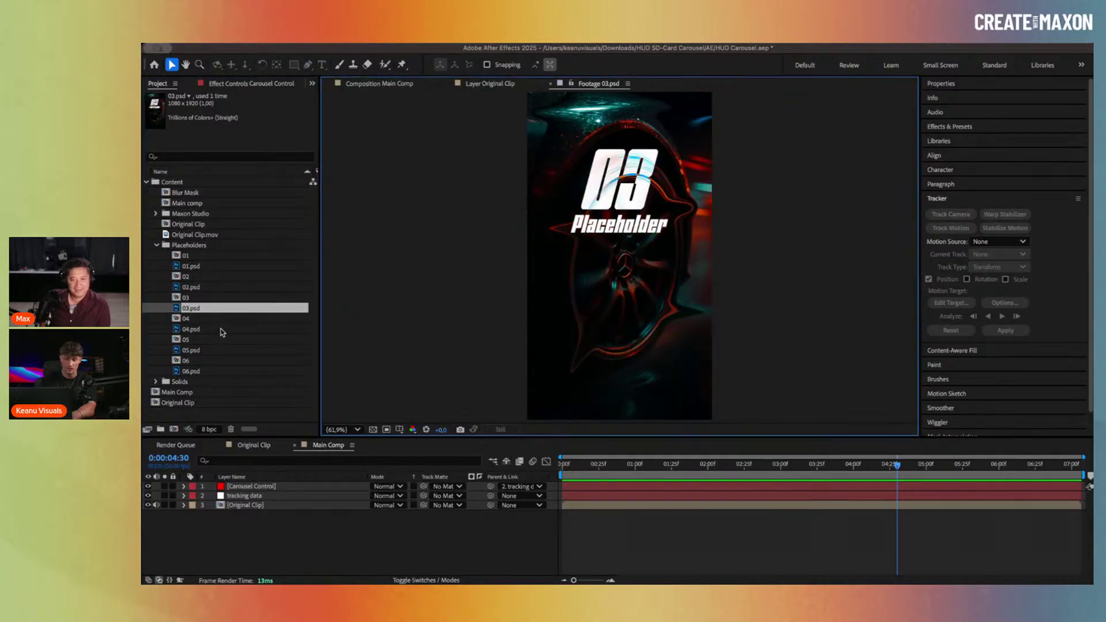
{"action": "double_click", "coordinate": [222, 330]}
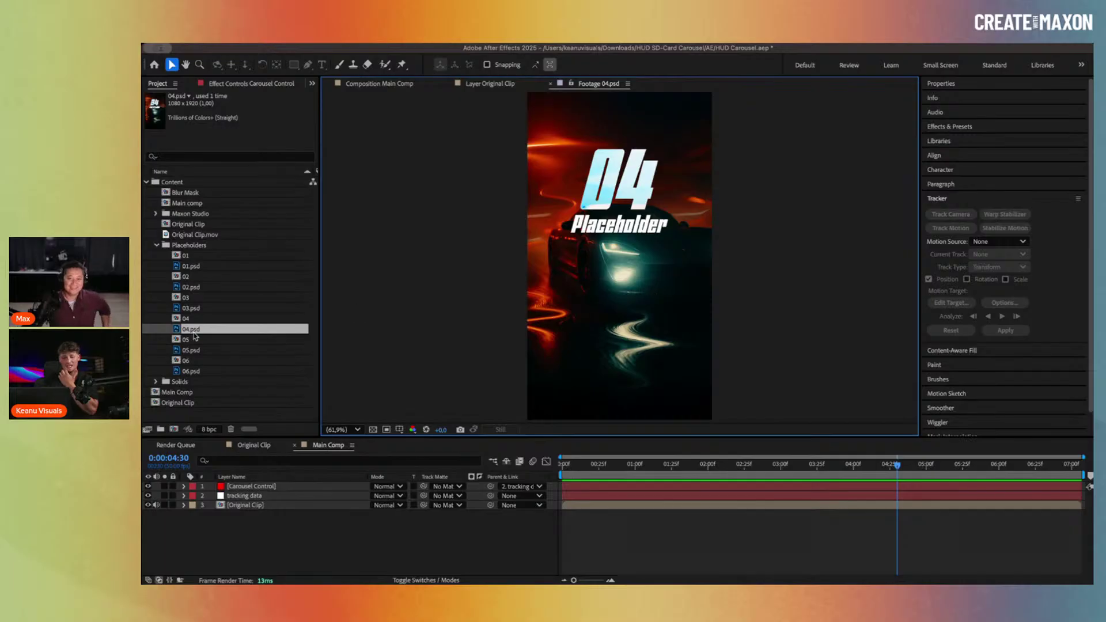
{"action": "left_click", "coordinate": [202, 351]}
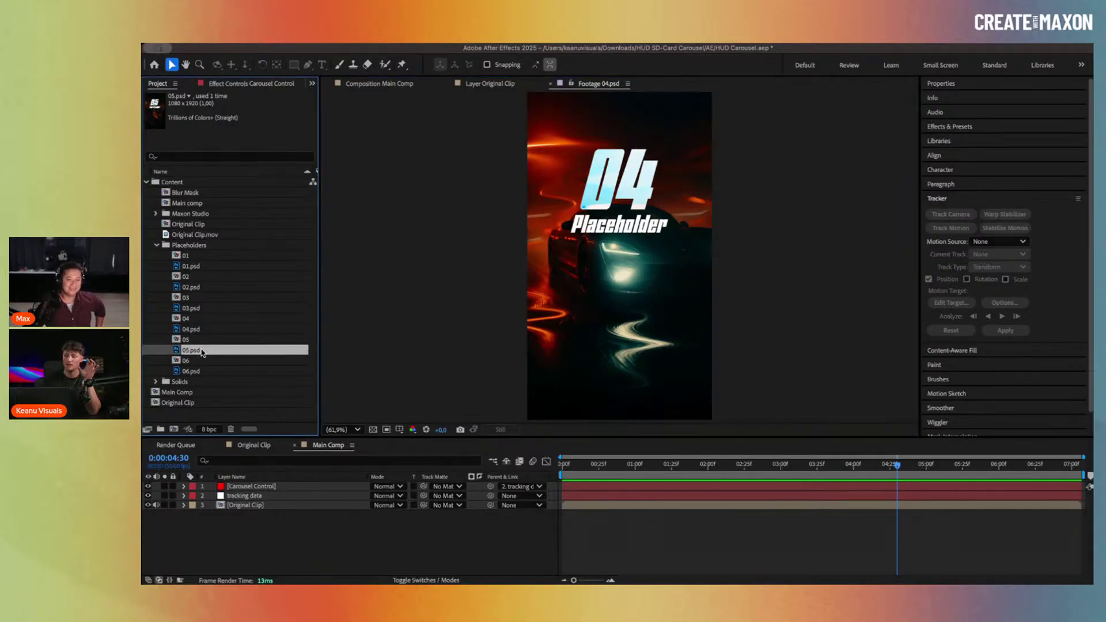
{"action": "double_click", "coordinate": [202, 351]}
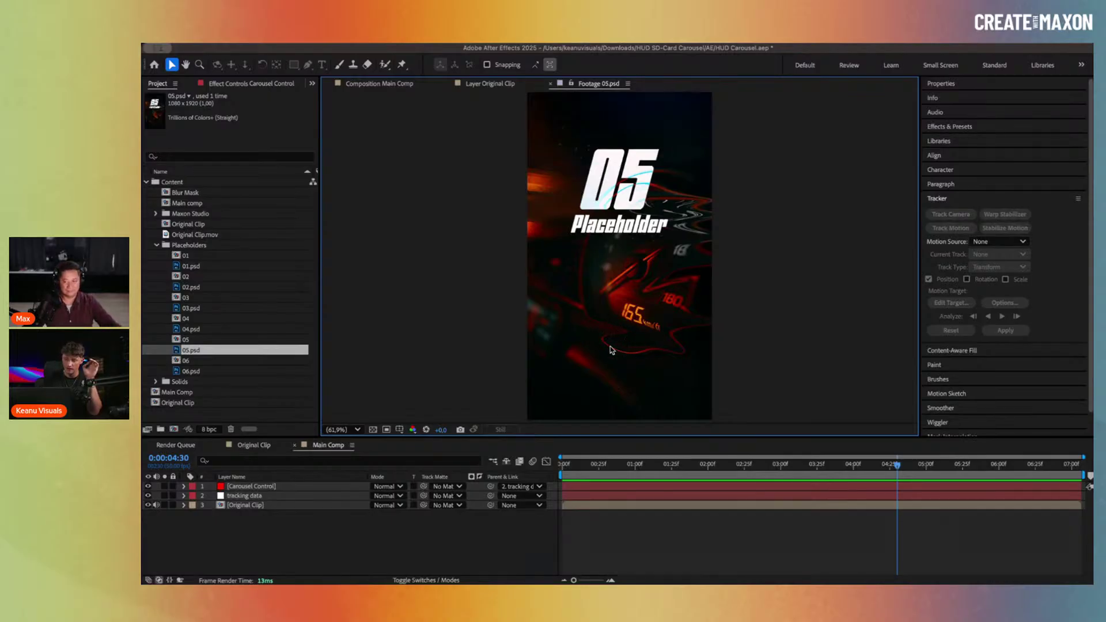
Step: Compare the designs of placeholder images 01, 03, 02 and 05, and preview 06.psd
{"action": "double_click", "coordinate": [238, 267]}
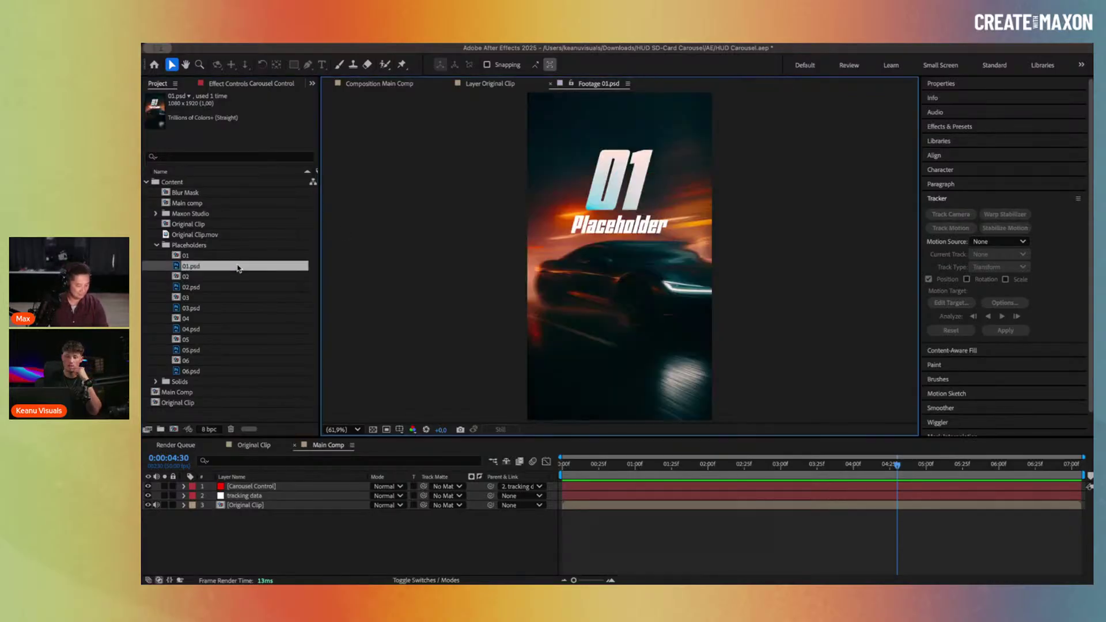
{"action": "double_click", "coordinate": [214, 310]}
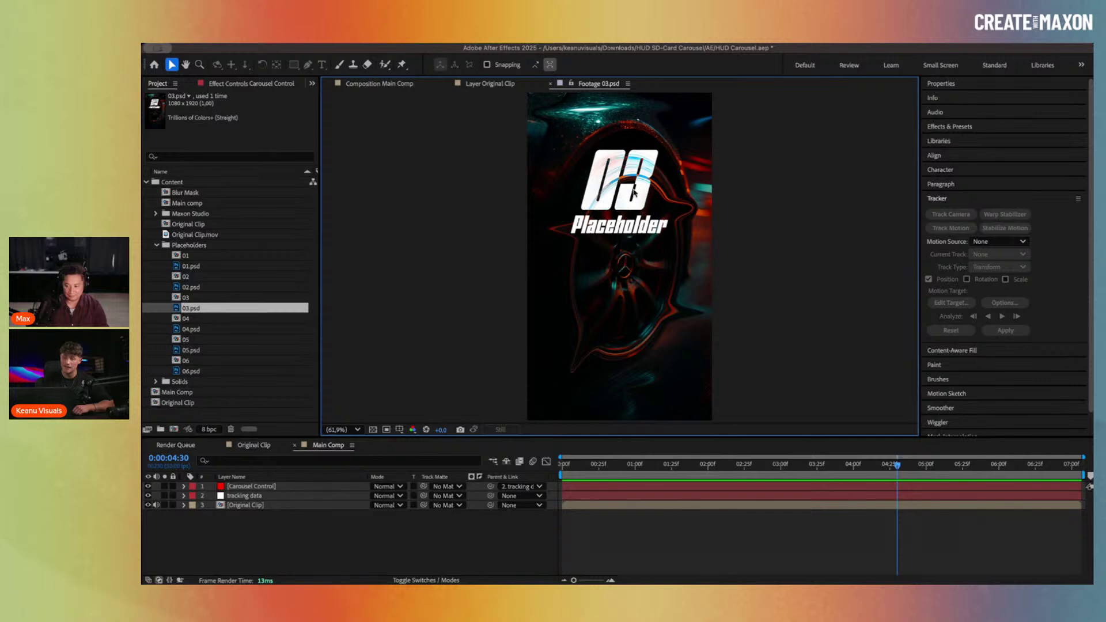
{"action": "double_click", "coordinate": [222, 287]}
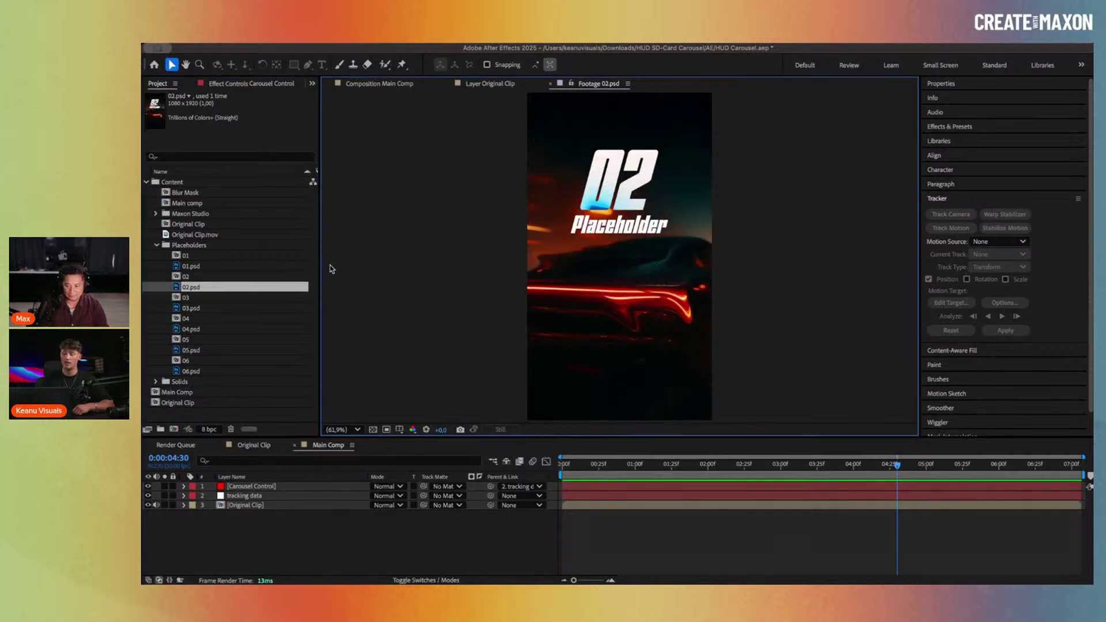
{"action": "double_click", "coordinate": [225, 310]}
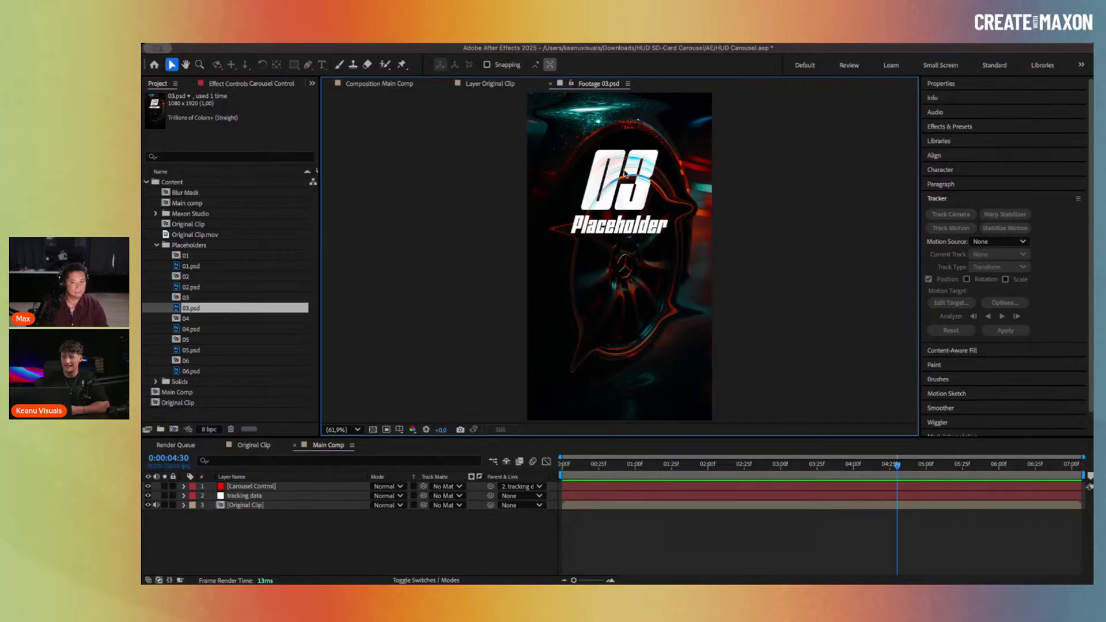
{"action": "double_click", "coordinate": [219, 350]}
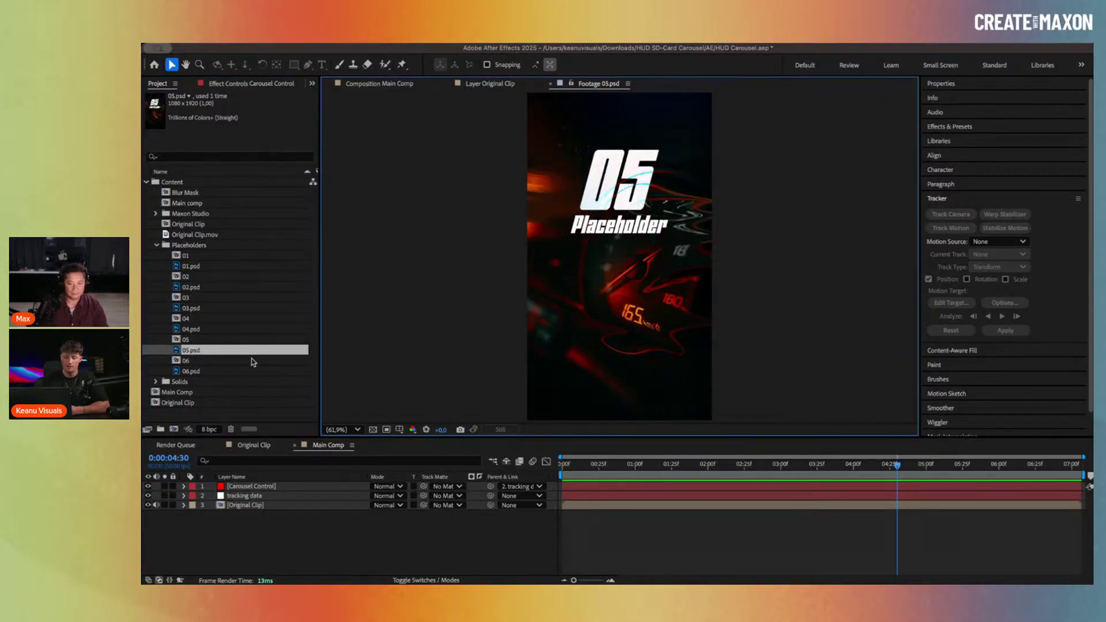
{"action": "double_click", "coordinate": [237, 370]}
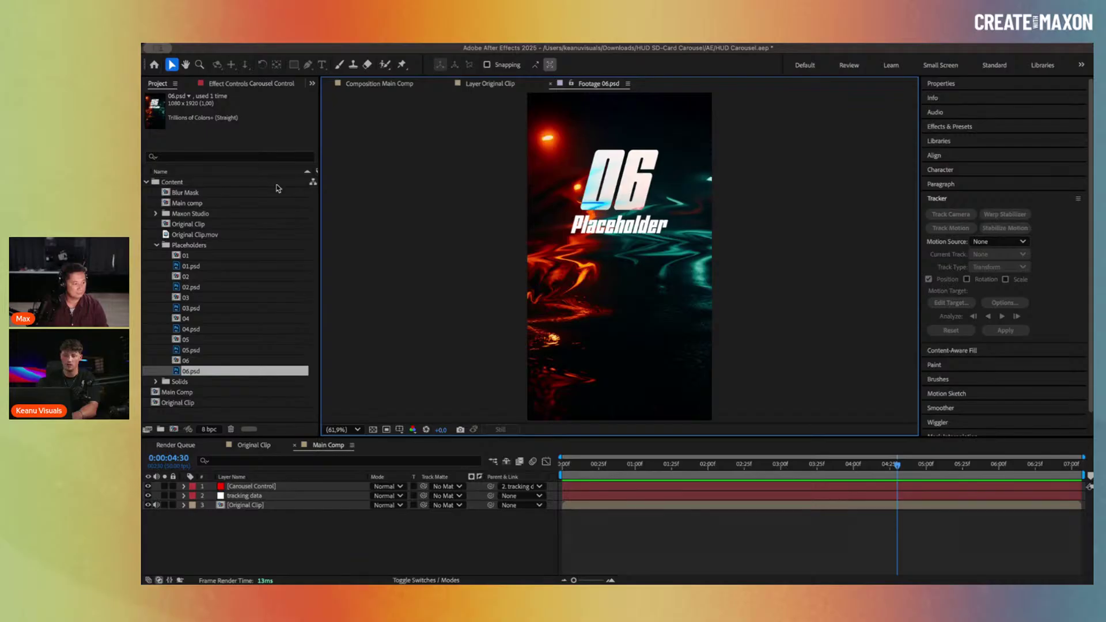
Step: Create a new composition from the 01.psd placeholder image
{"action": "left_click", "coordinate": [225, 266]}
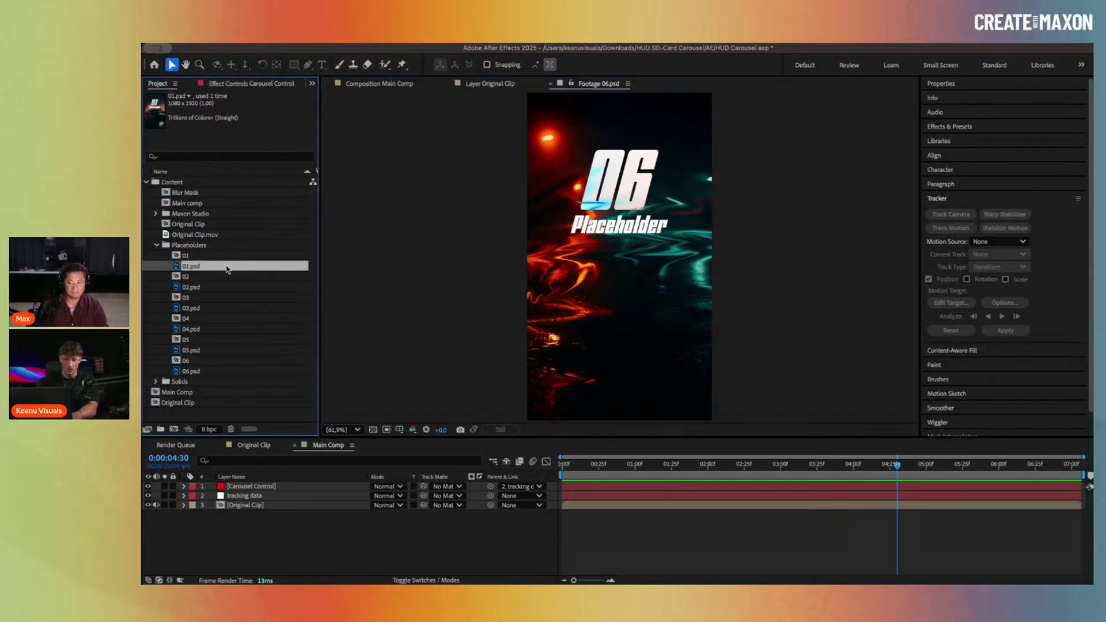
{"action": "left_click", "coordinate": [201, 255]}
{"action": "left_click", "coordinate": [204, 269]}
{"action": "left_click_drag", "start_coordinate": [206, 271], "coordinate": [177, 430]}
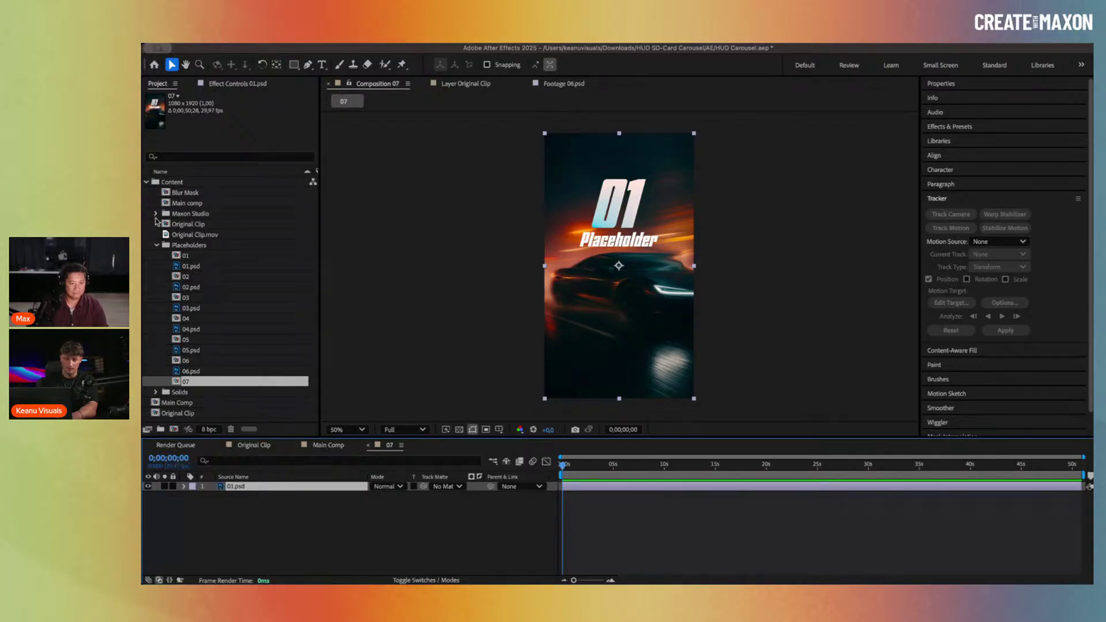
Step: Add a 1080 × 1920 rectangle shape layer covering the placeholder comp, with a white fill and no stroke
{"action": "left_click", "coordinate": [433, 513]}
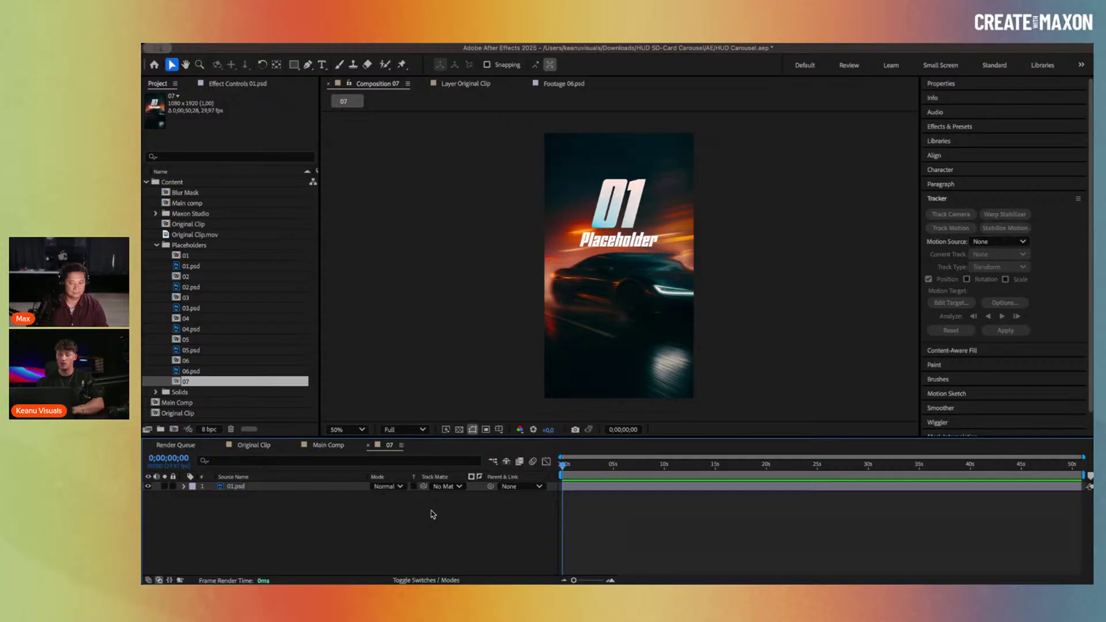
{"action": "left_click", "coordinate": [294, 65]}
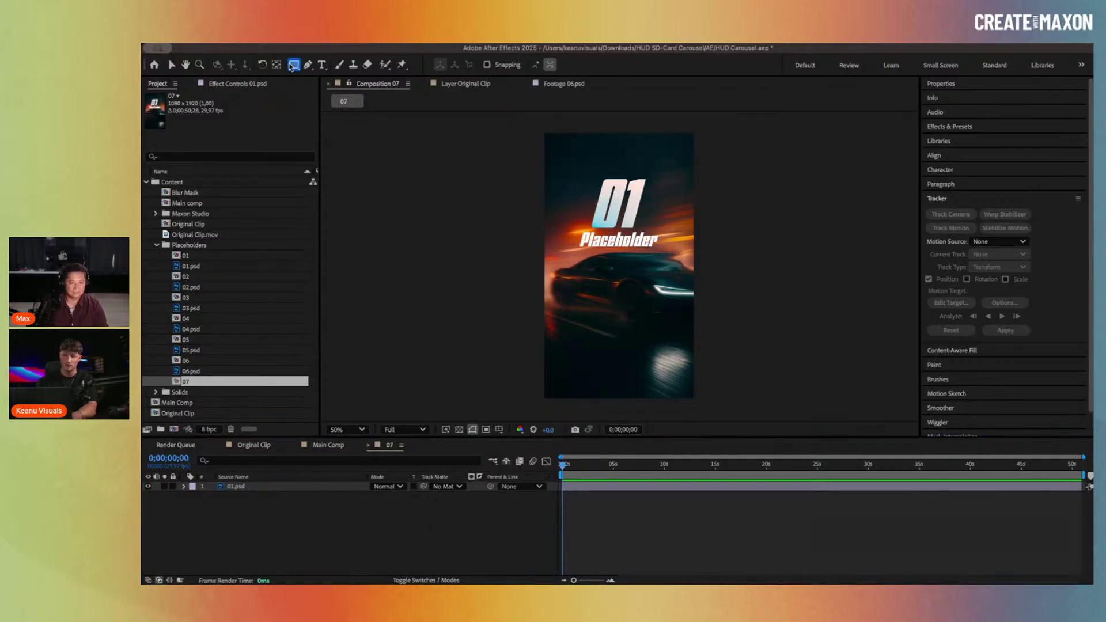
{"action": "left_click", "coordinate": [352, 65]}
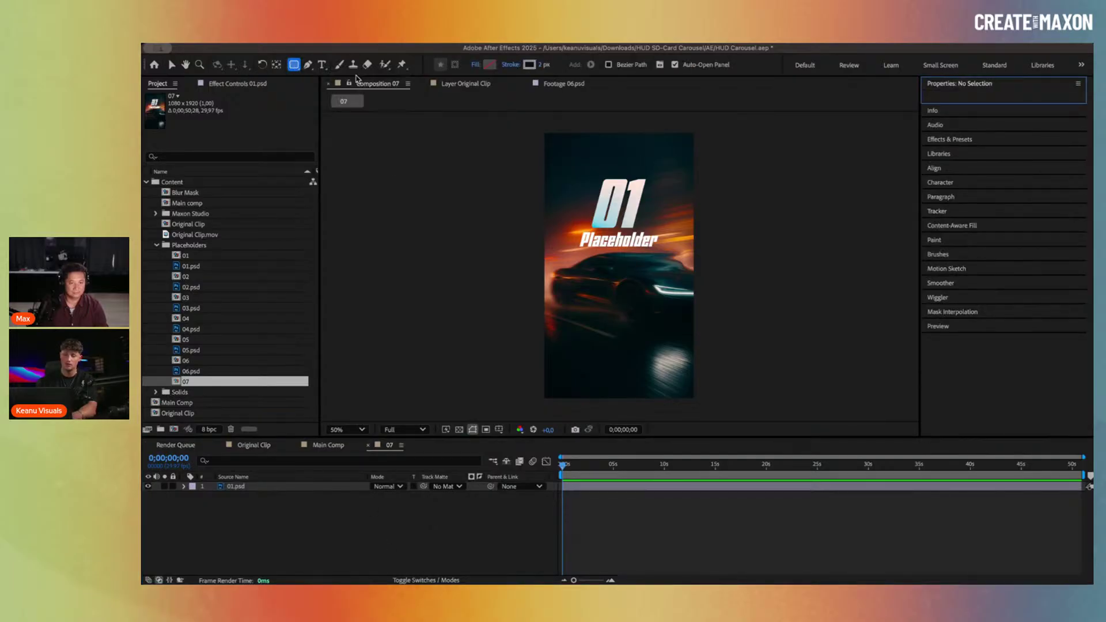
{"action": "left_click", "coordinate": [246, 527]}
{"action": "double_click", "coordinate": [294, 64]}
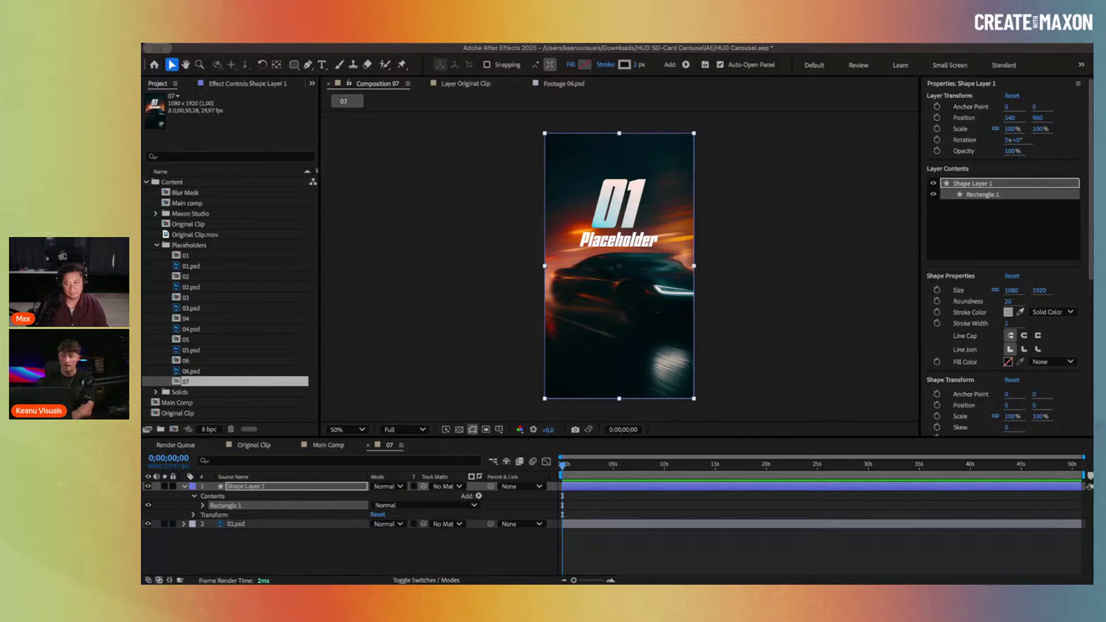
{"action": "left_click", "coordinate": [585, 64], "text": "alt"}
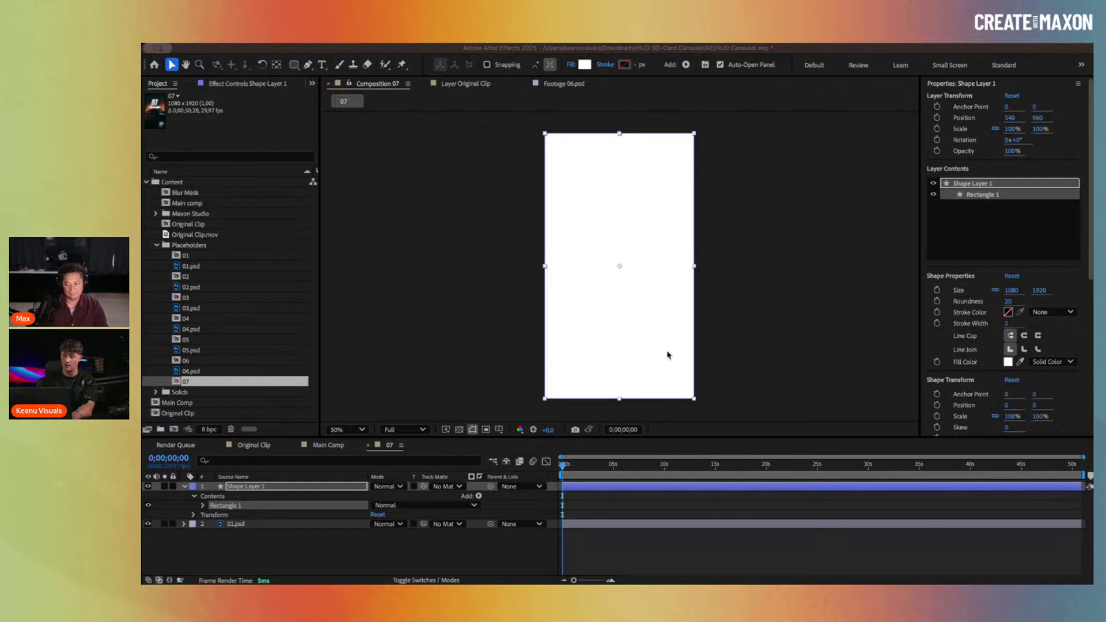
Step: Set the roundness of the white rectangle's path to 132
{"action": "left_click", "coordinate": [200, 506]}
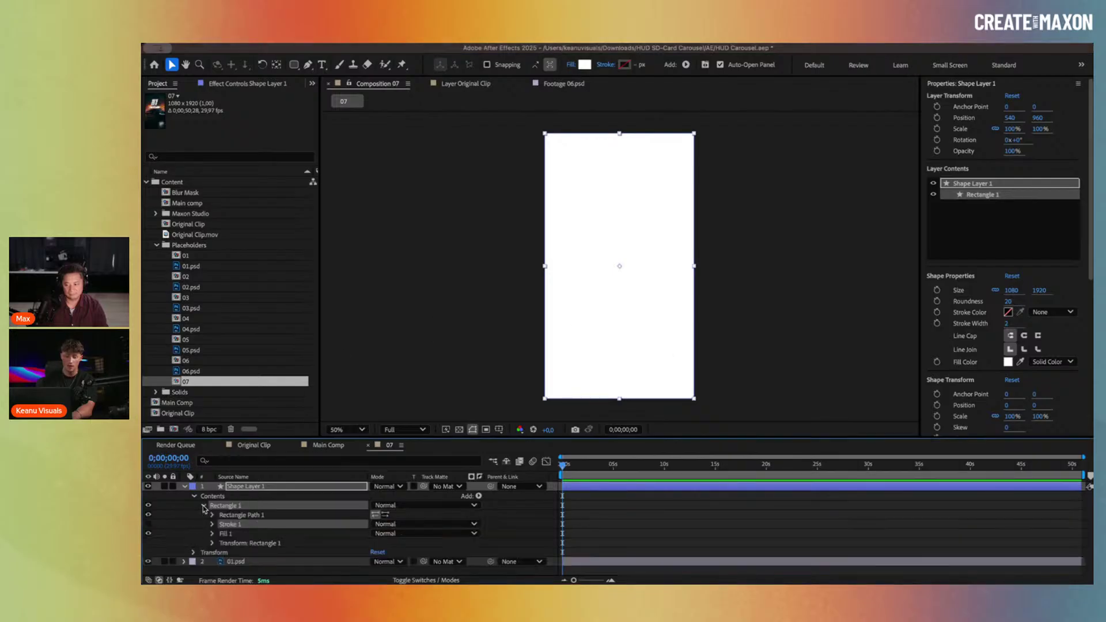
{"action": "left_click", "coordinate": [212, 516]}
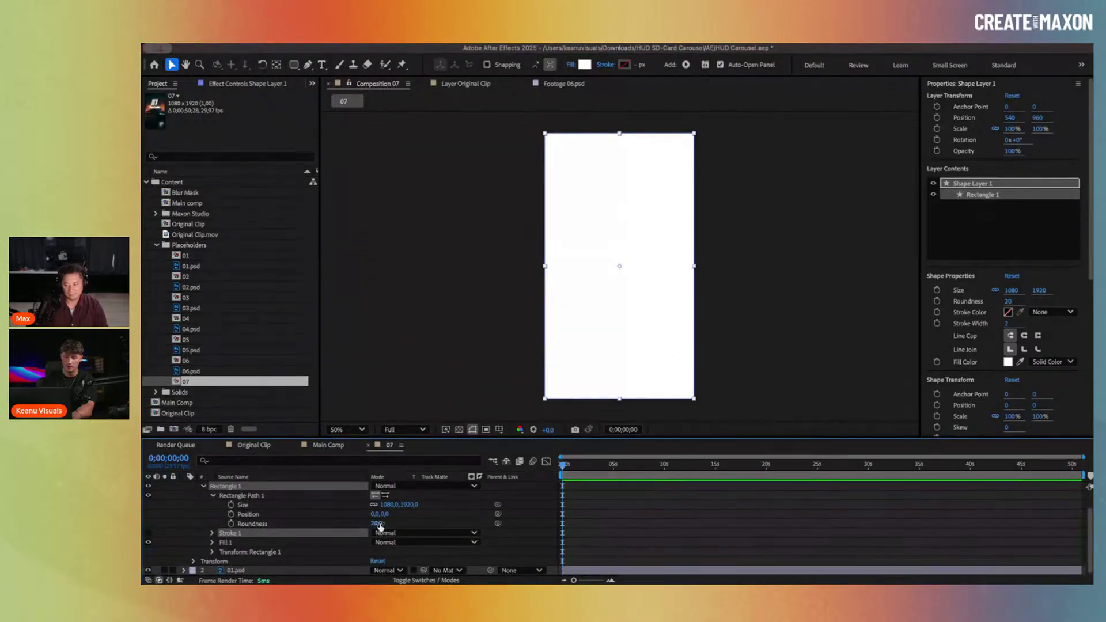
{"action": "left_click_drag", "start_coordinate": [380, 525], "coordinate": [436, 520]}
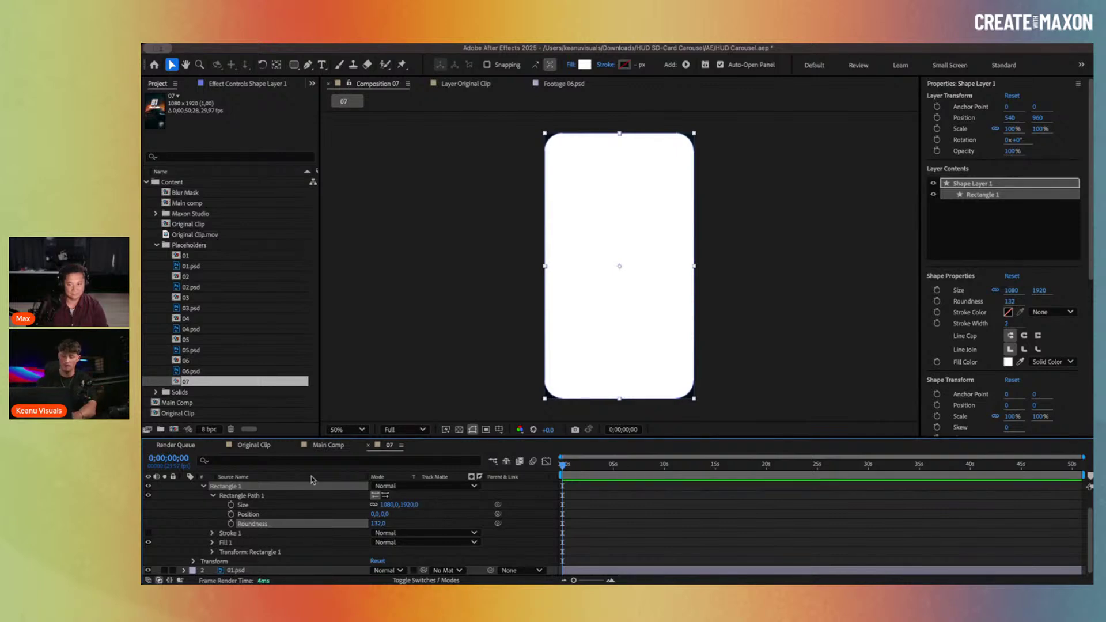
Step: Scale the white rounded rectangle layer to 99% and rename it Mask
{"action": "scroll", "coordinate": [313, 527], "scroll_direction": "up", "scroll_amount": 1}
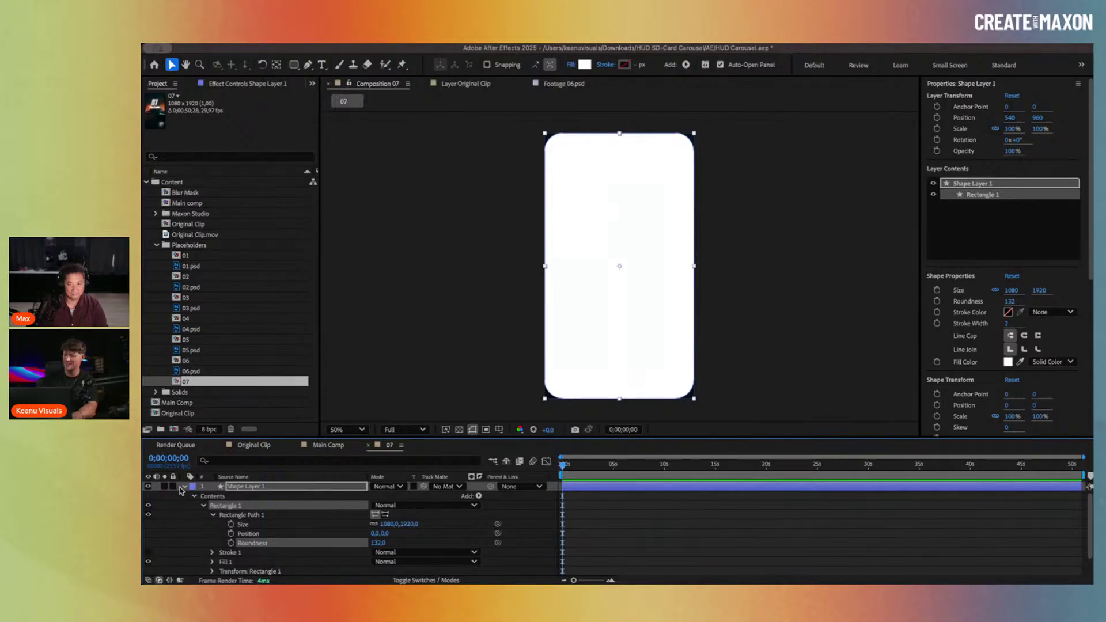
{"action": "key", "text": "s"}
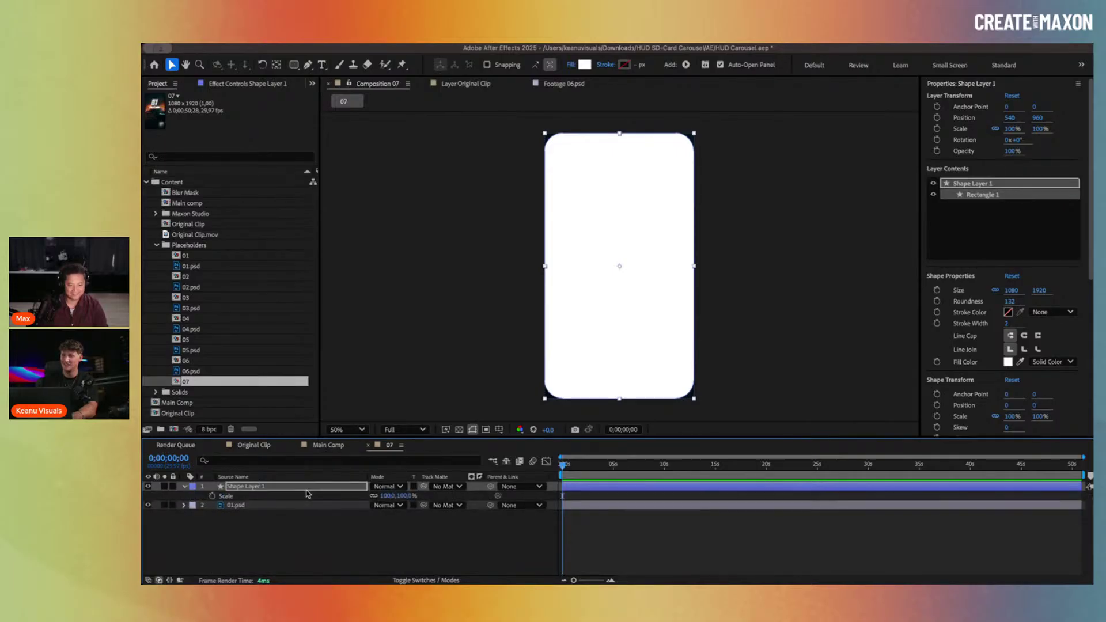
{"action": "left_click", "coordinate": [406, 496]}
{"action": "type", "text": "99"}
{"action": "key", "text": "Return"}
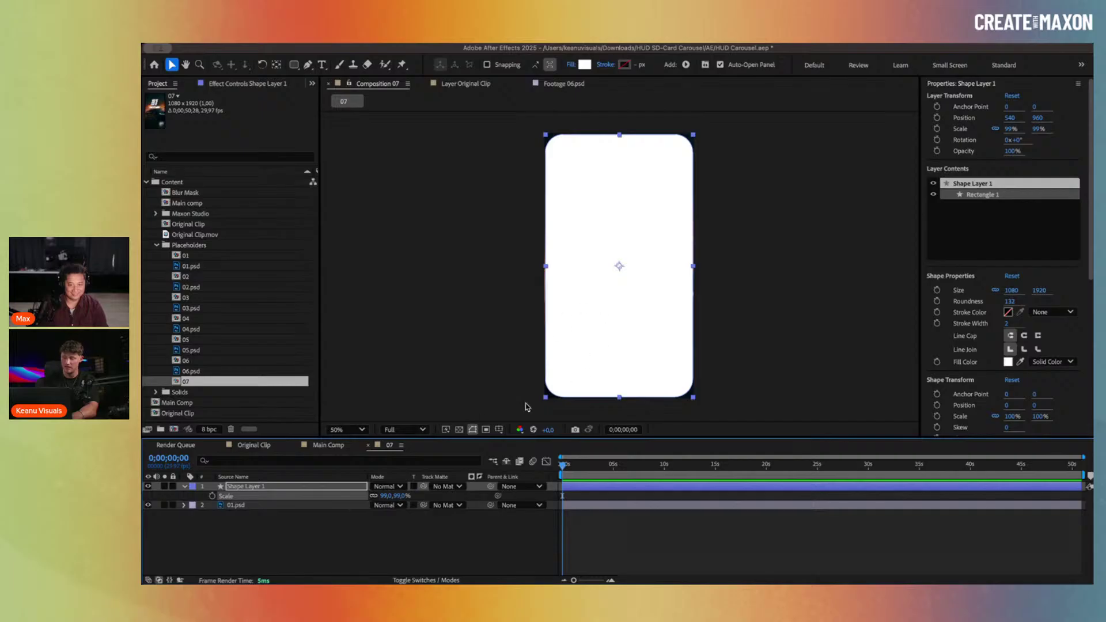
{"action": "key", "text": "Return"}
{"action": "type", "text": "Mask"}
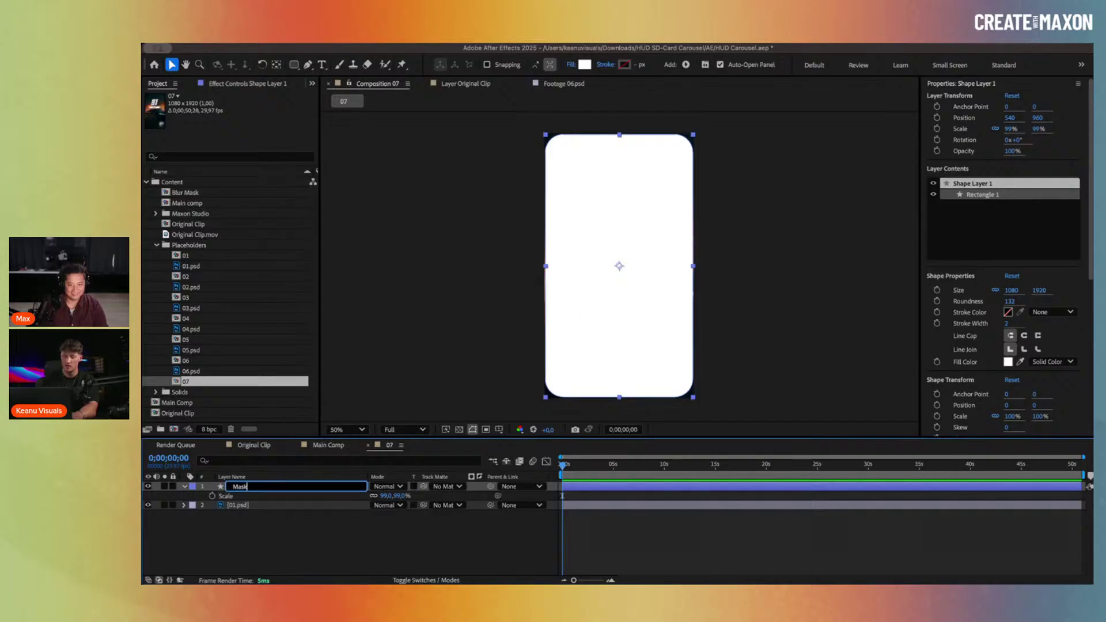
{"action": "key", "text": "Return"}
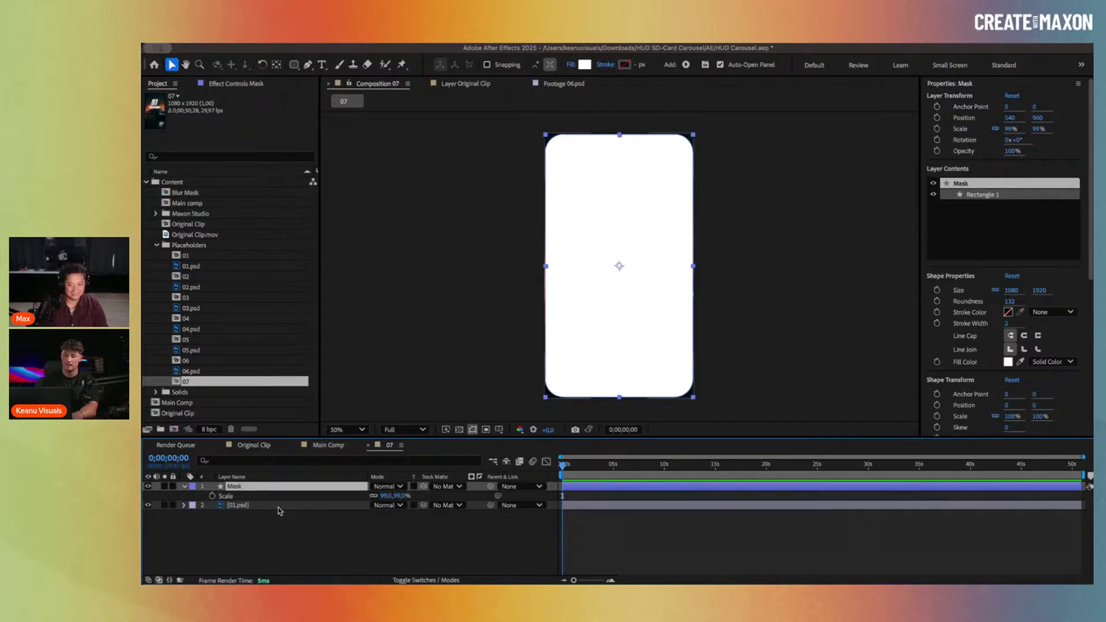
Step: Set the Mask layer as the track matte of 01.psd and check the rounded corners against the transparency grid
{"action": "left_click", "coordinate": [453, 507]}
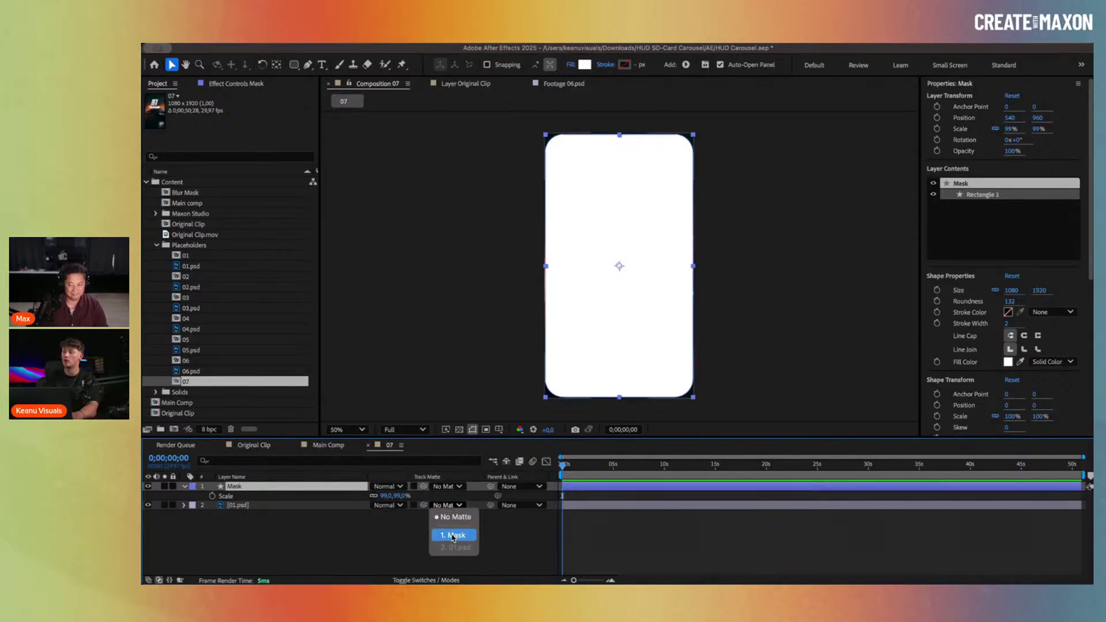
{"action": "left_click", "coordinate": [454, 536]}
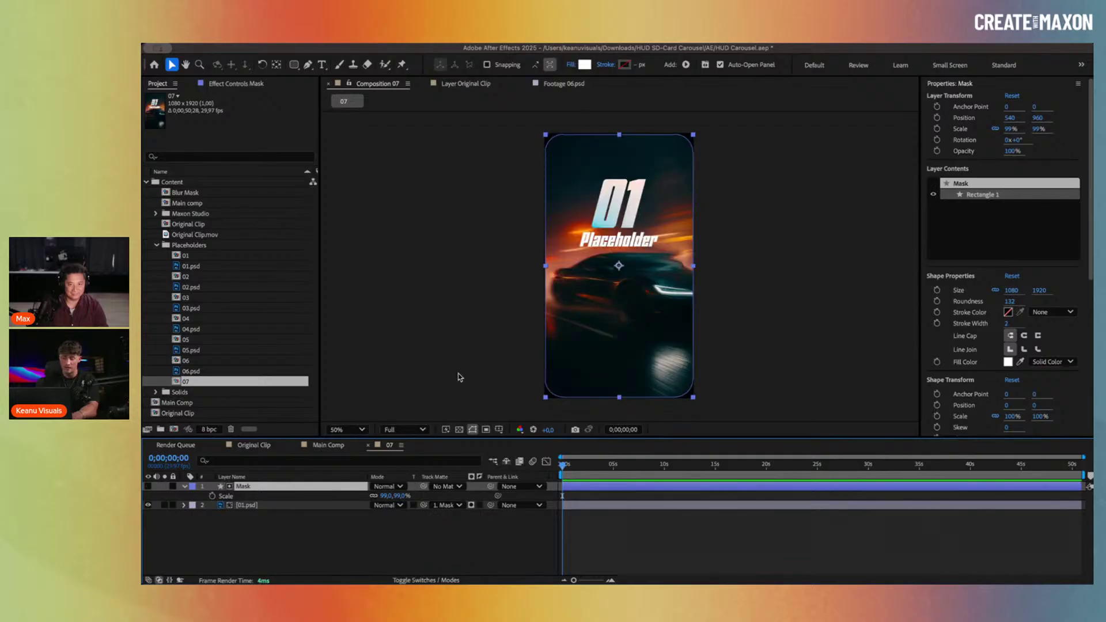
{"action": "left_click", "coordinate": [460, 430]}
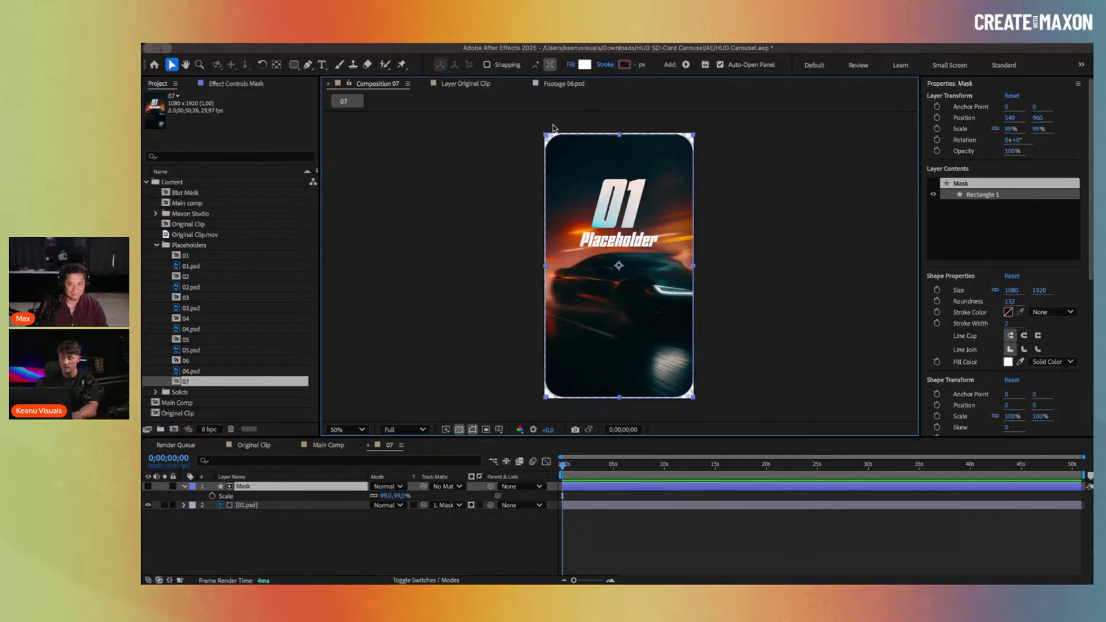
{"action": "scroll", "coordinate": [553, 128], "scroll_direction": "up", "scroll_amount": 4}
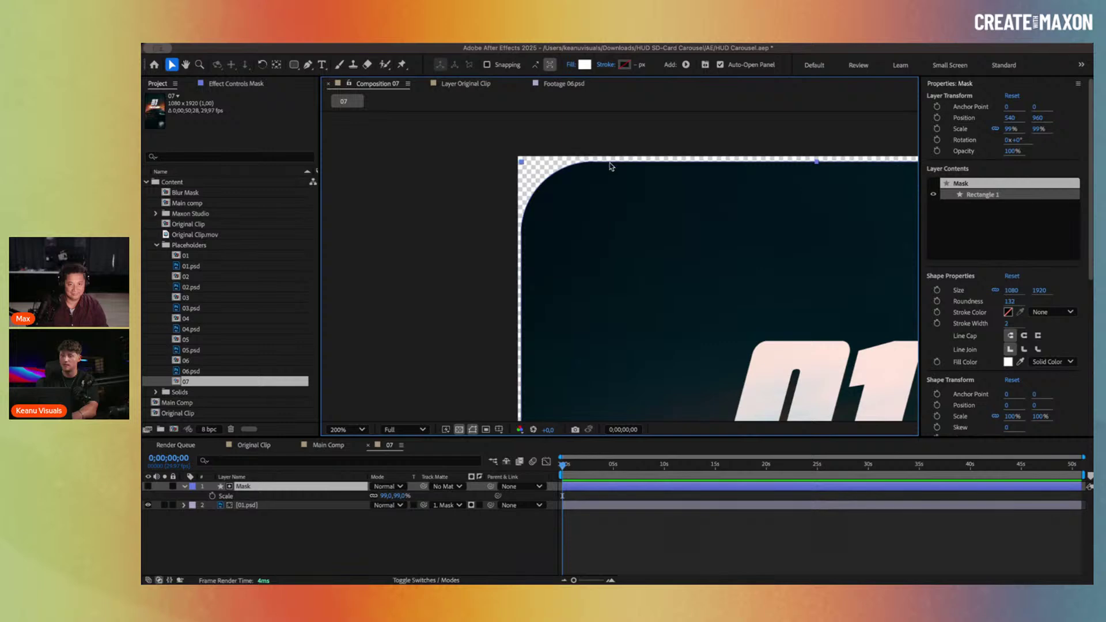
{"action": "scroll", "coordinate": [507, 231], "scroll_direction": "down", "scroll_amount": 2}
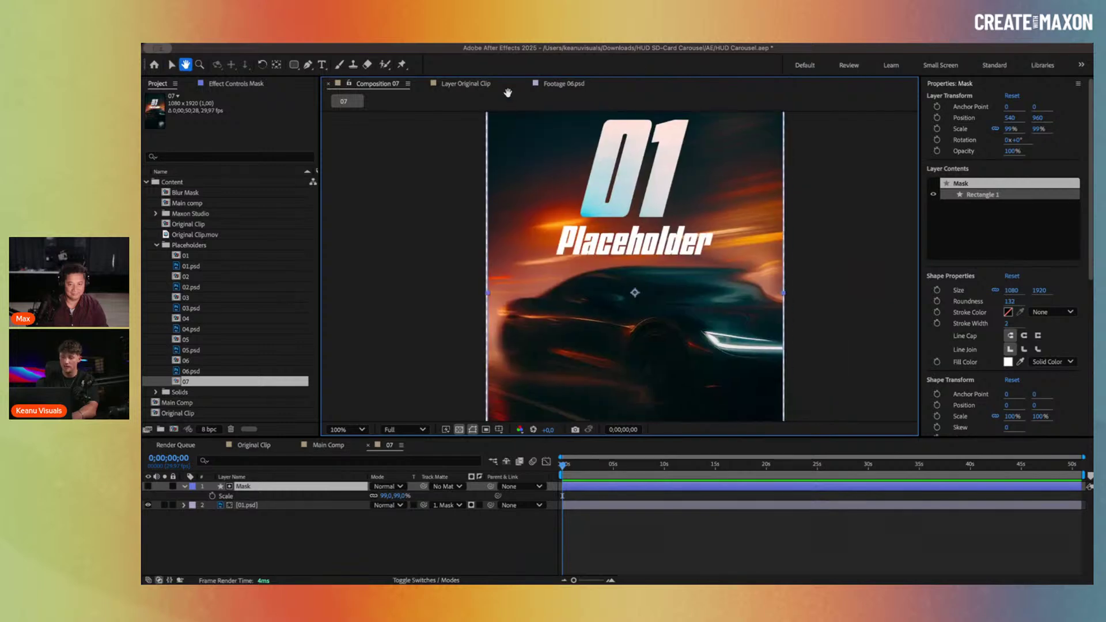
{"action": "scroll", "coordinate": [509, 249], "scroll_direction": "down", "scroll_amount": 1}
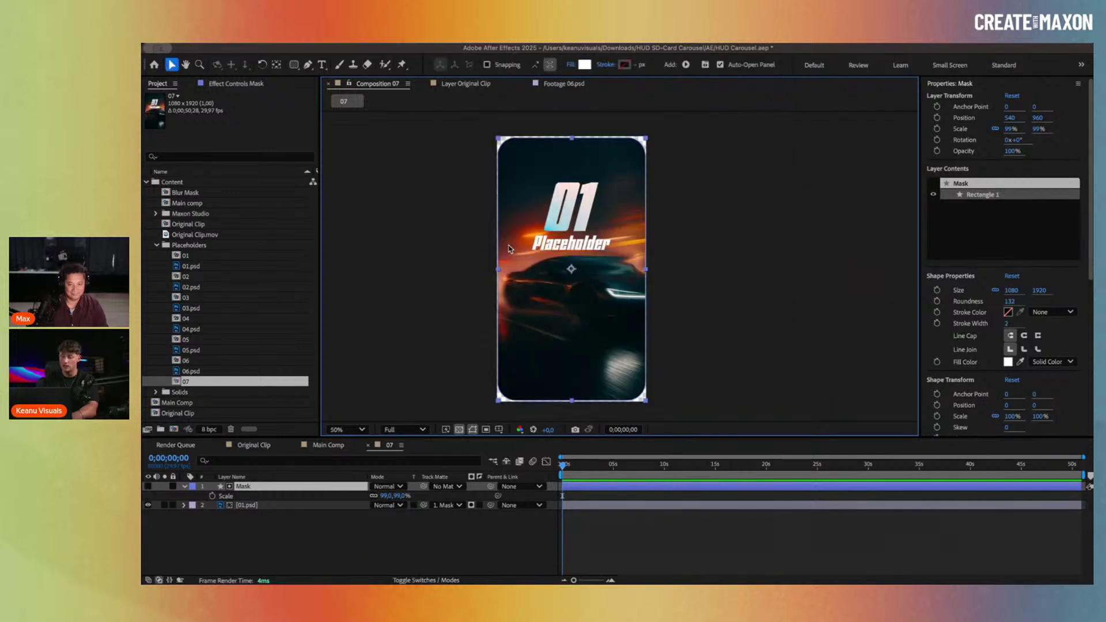
Step: Duplicate the Mask layer and name the copy Outline
{"action": "left_click", "coordinate": [275, 488]}
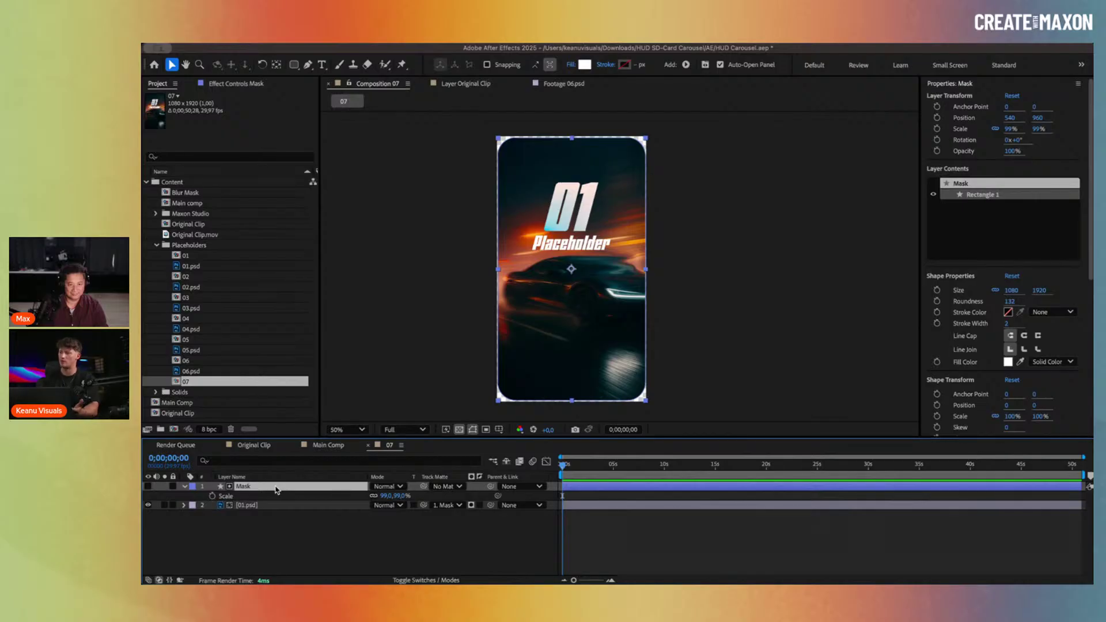
{"action": "key", "text": "ctrl+d"}
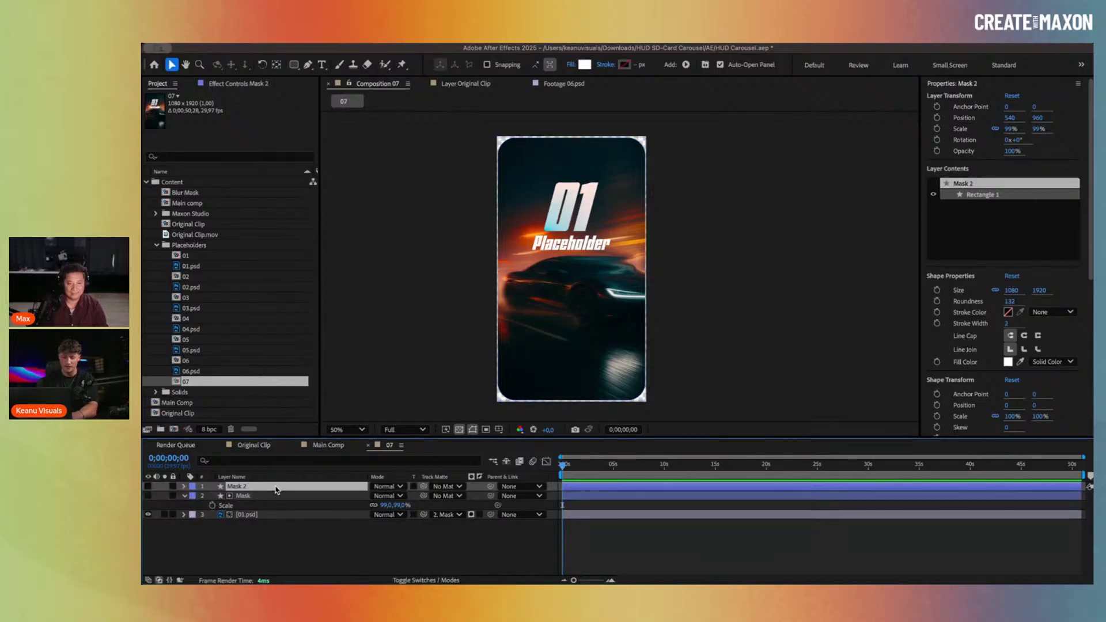
{"action": "key", "text": "Return"}
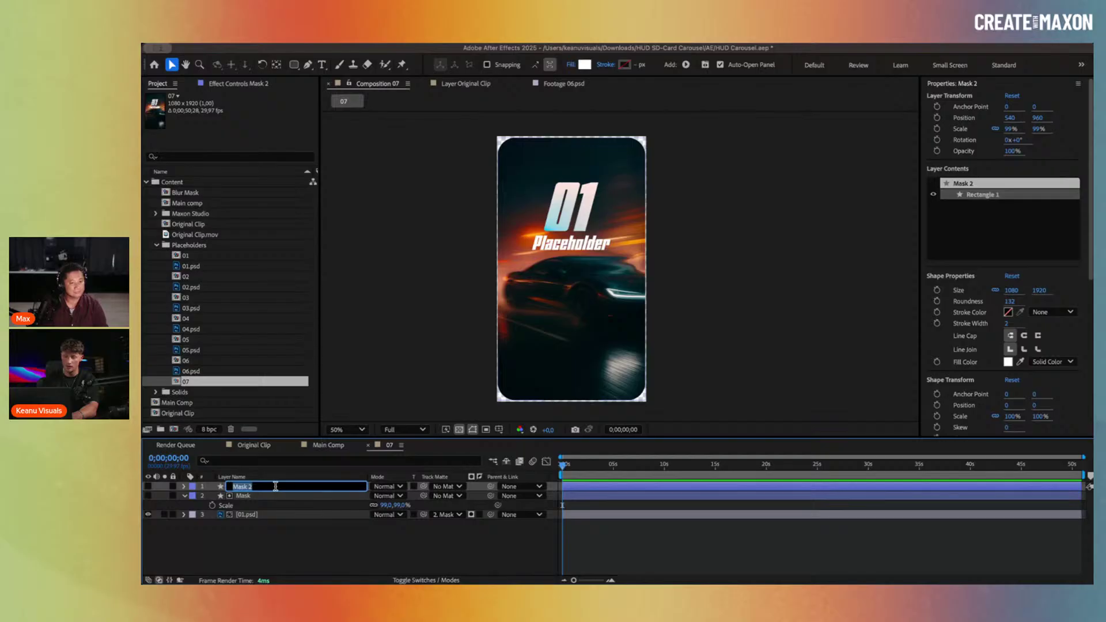
{"action": "type", "text": "Outline"}
{"action": "key", "text": "Return"}
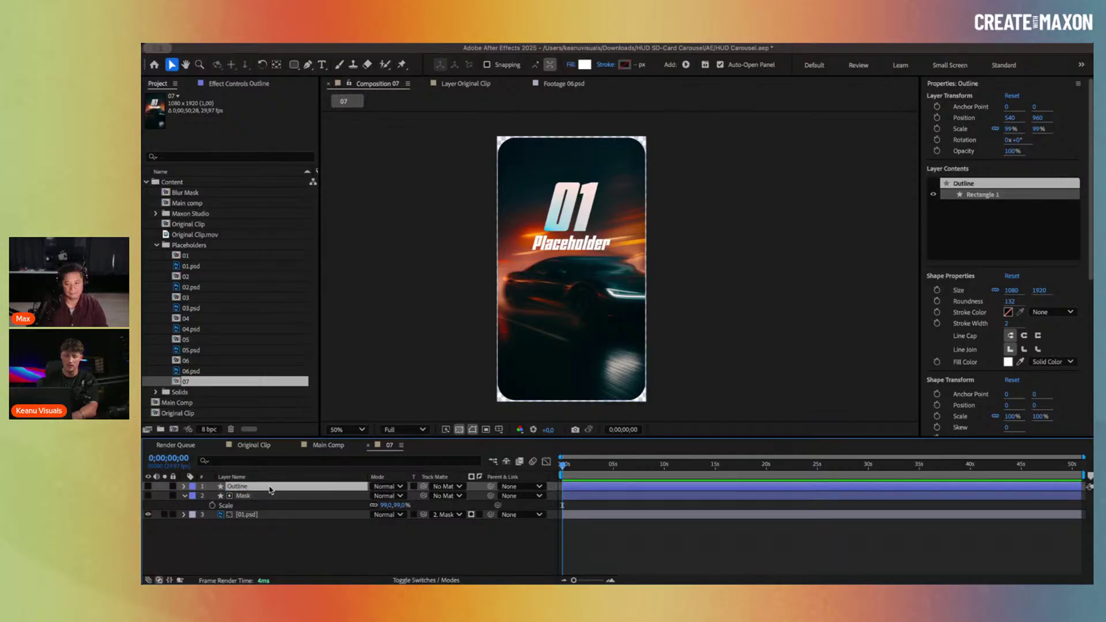
Step: Make the Outline layer visible, remove its fill and give it a 2 px light grey solid stroke
{"action": "left_click", "coordinate": [148, 487]}
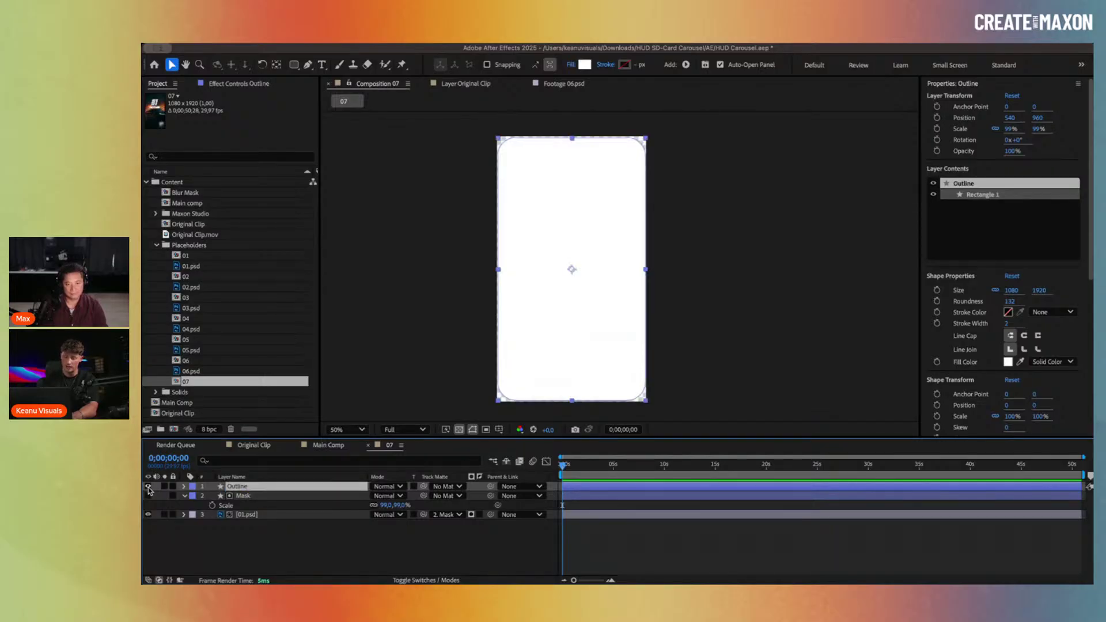
{"action": "left_click", "coordinate": [571, 65]}
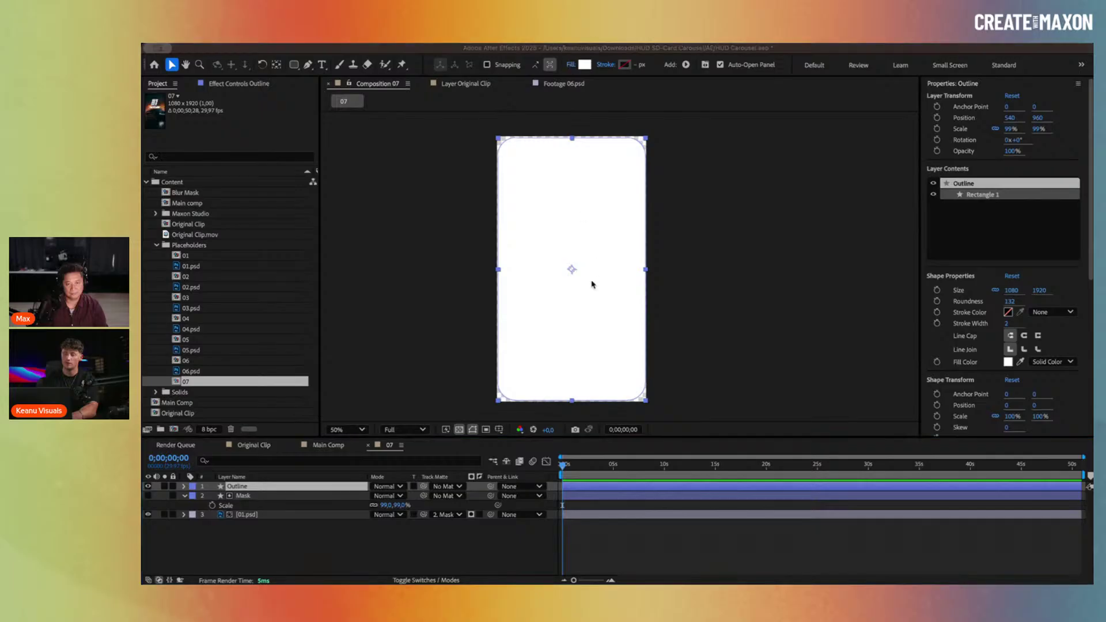
{"action": "left_click", "coordinate": [565, 296]}
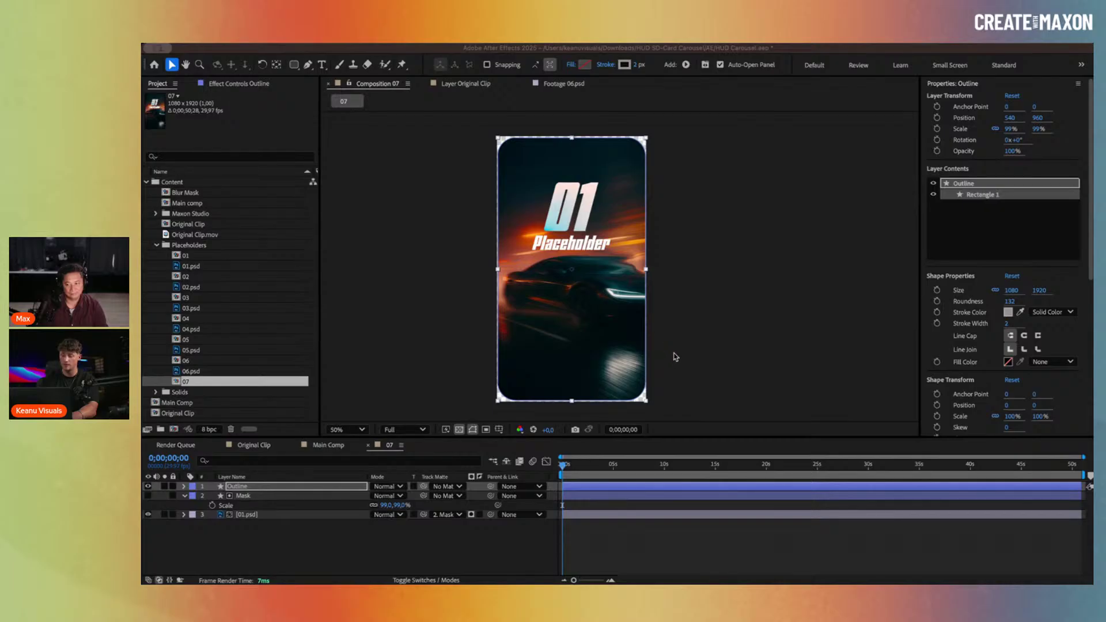
Step: Examine the thin grey outline along the edge of the 01 placeholder card up close
{"action": "key", "text": "period"}
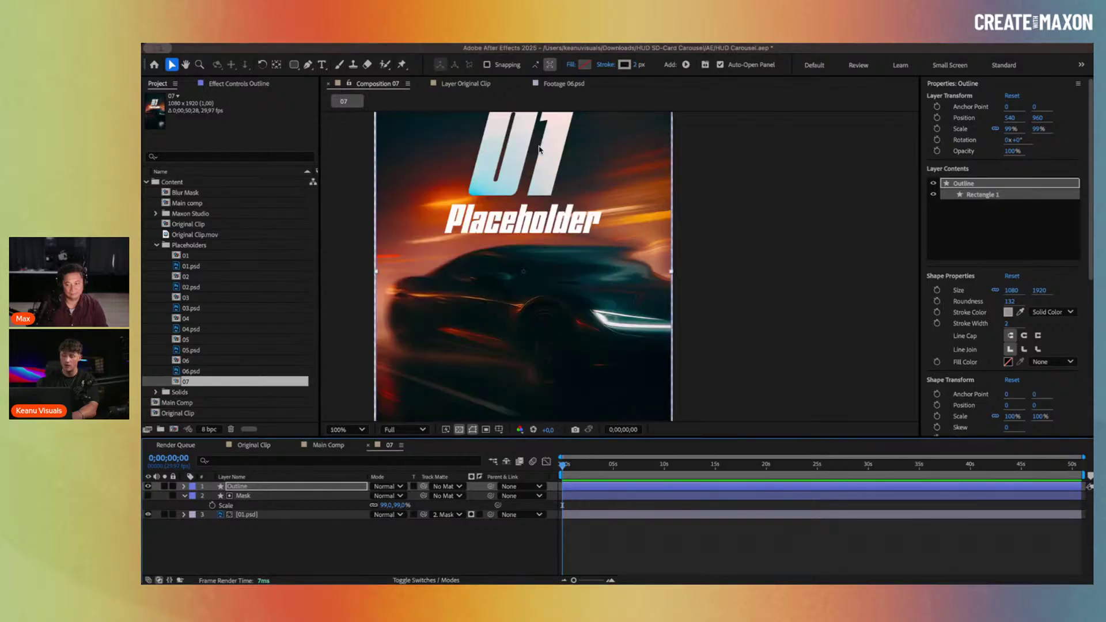
{"action": "left_click", "coordinate": [355, 539]}
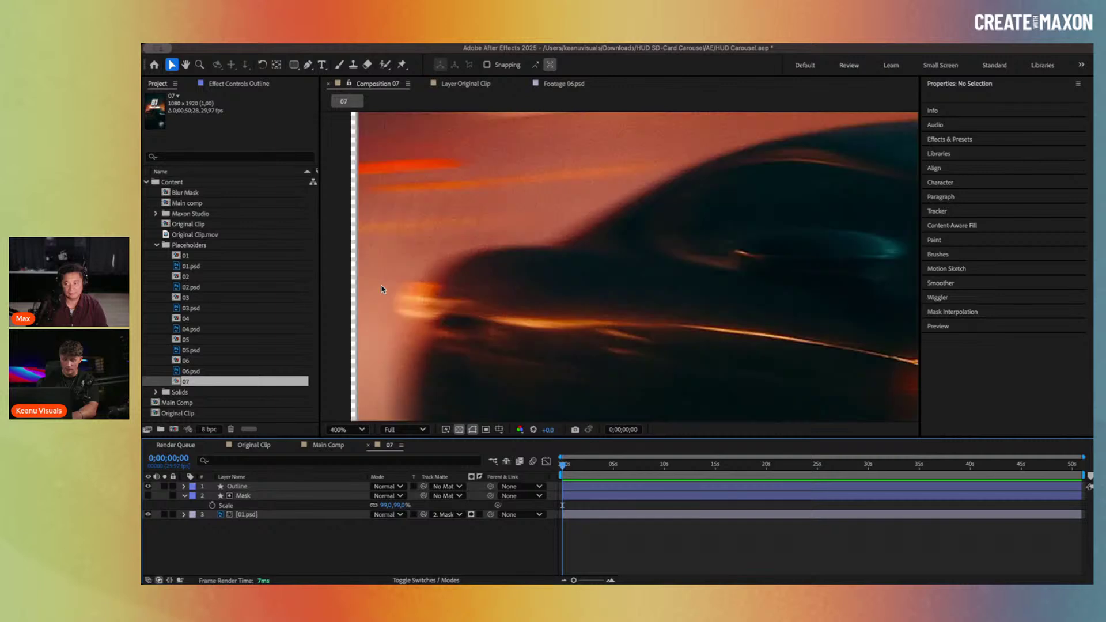
{"action": "scroll", "coordinate": [381, 290], "scroll_direction": "up", "scroll_amount": 2}
{"action": "scroll", "coordinate": [358, 301], "scroll_direction": "up", "scroll_amount": 2}
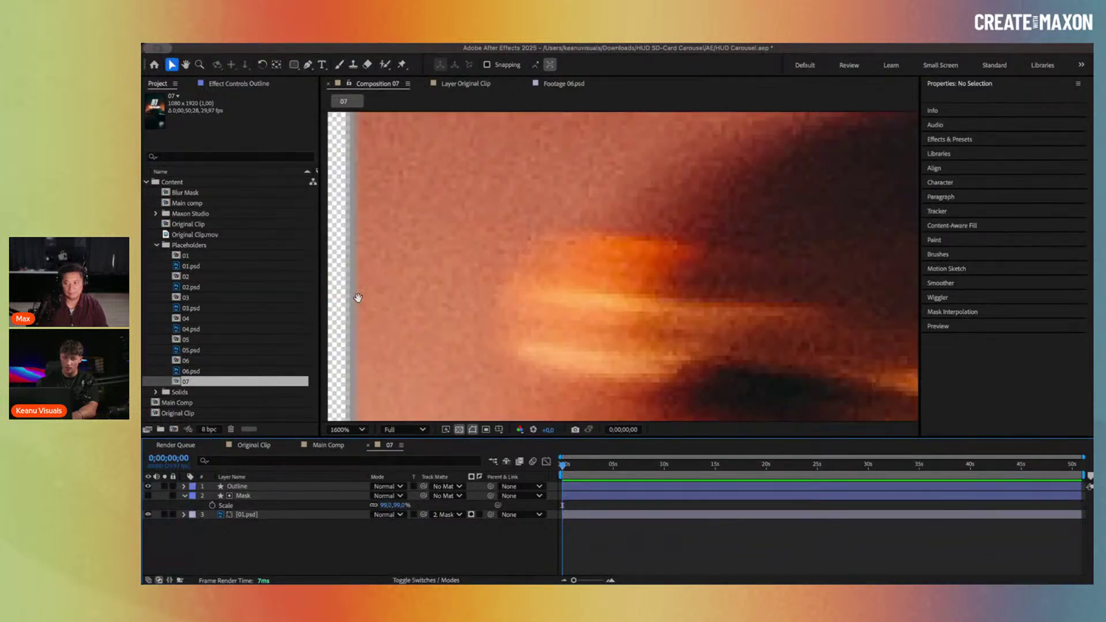
{"action": "left_click_drag", "start_coordinate": [359, 299], "coordinate": [593, 222]}
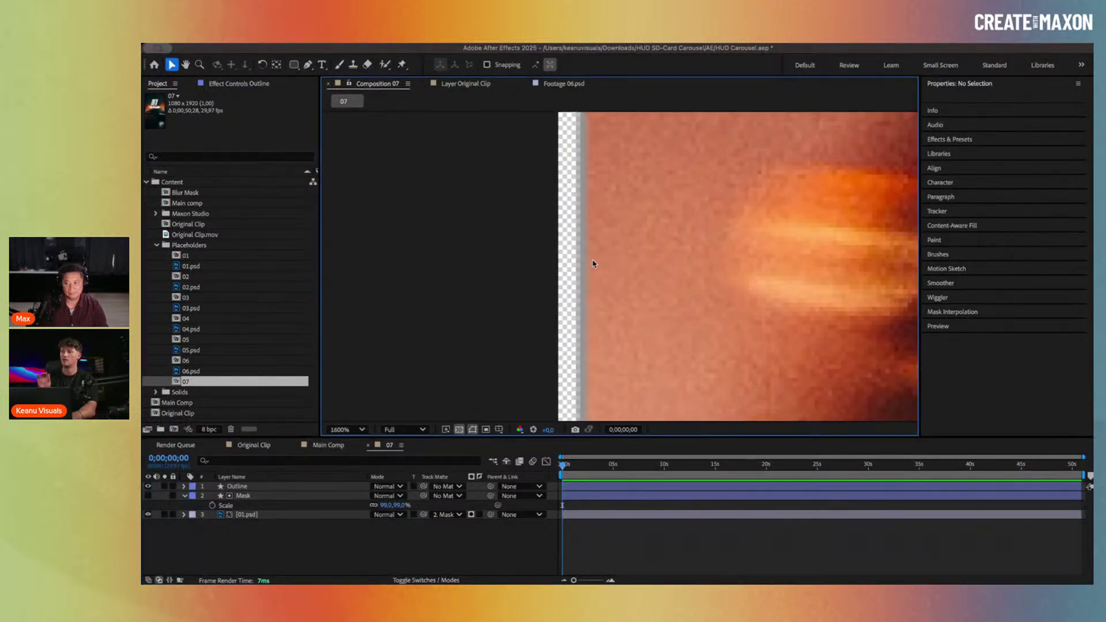
{"action": "scroll", "coordinate": [614, 319], "scroll_direction": "down", "scroll_amount": 4}
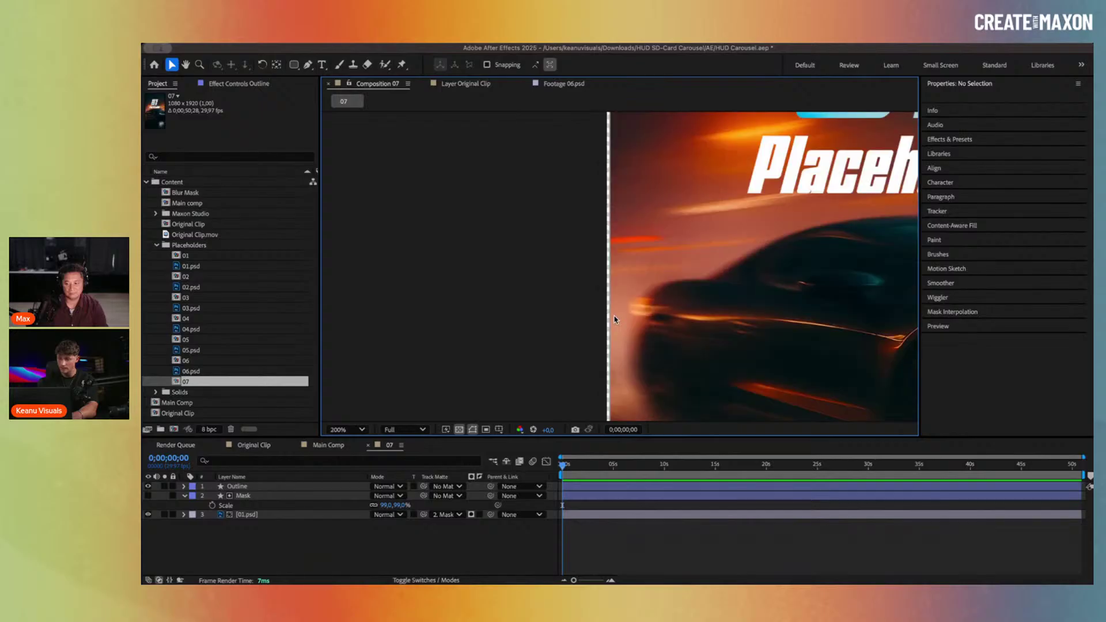
{"action": "left_click_drag", "start_coordinate": [645, 284], "coordinate": [540, 303]}
{"action": "scroll", "coordinate": [539, 304], "scroll_direction": "down", "scroll_amount": 4}
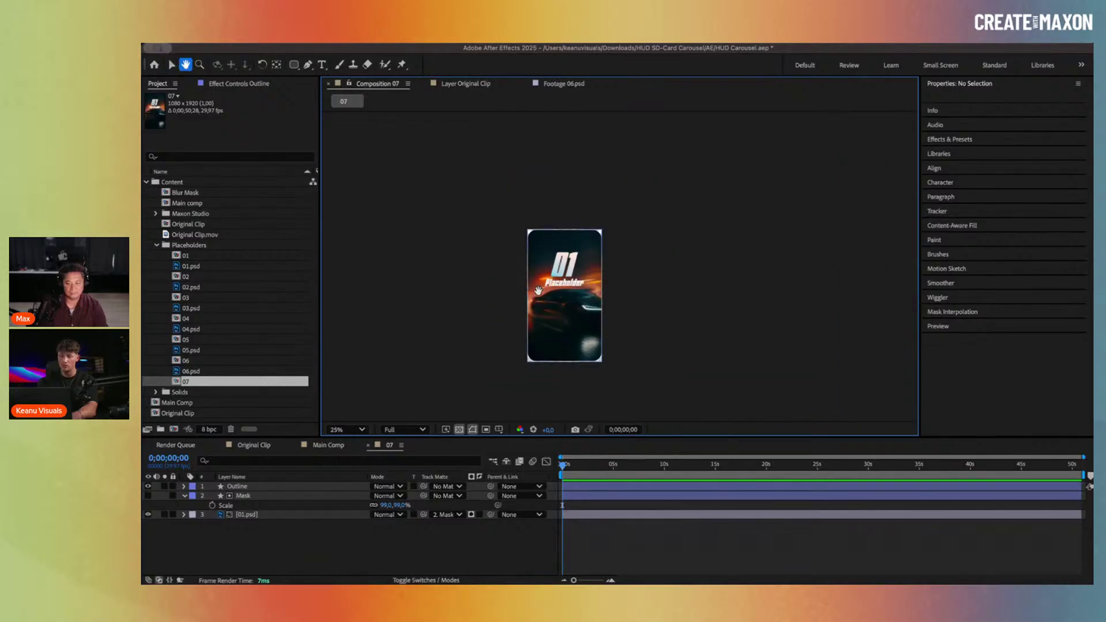
{"action": "key", "text": "v"}
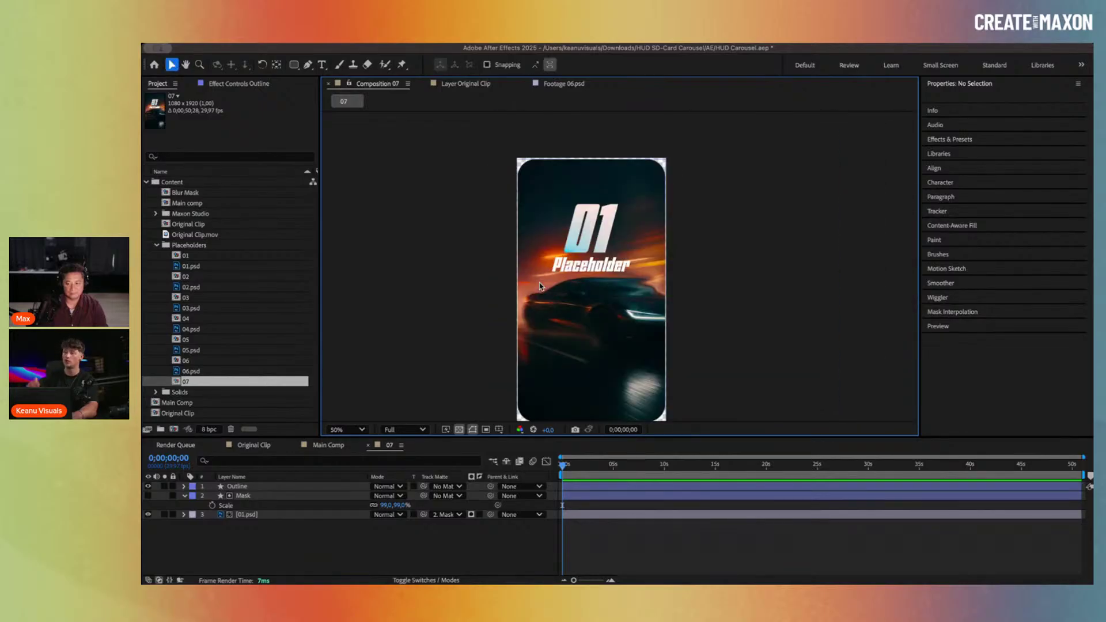
Step: Review the finished 02 and 03 comps, checking 03's Outline and Mask layers and the track matte of 03.psd
{"action": "double_click", "coordinate": [229, 278]}
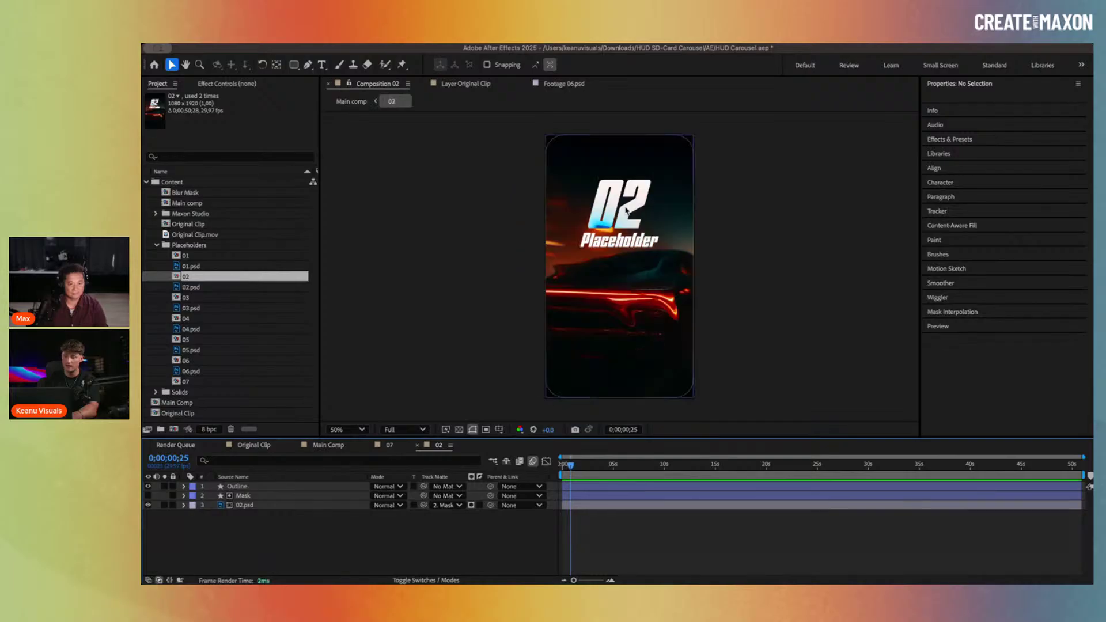
{"action": "left_click", "coordinate": [460, 430]}
{"action": "double_click", "coordinate": [196, 298]}
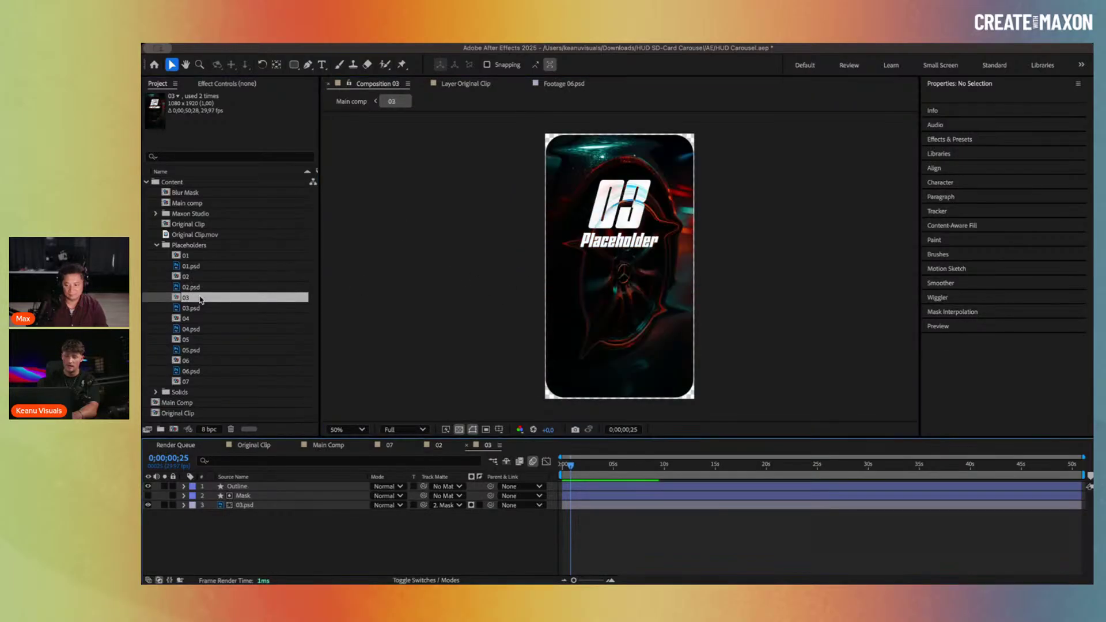
{"action": "left_click", "coordinate": [250, 488]}
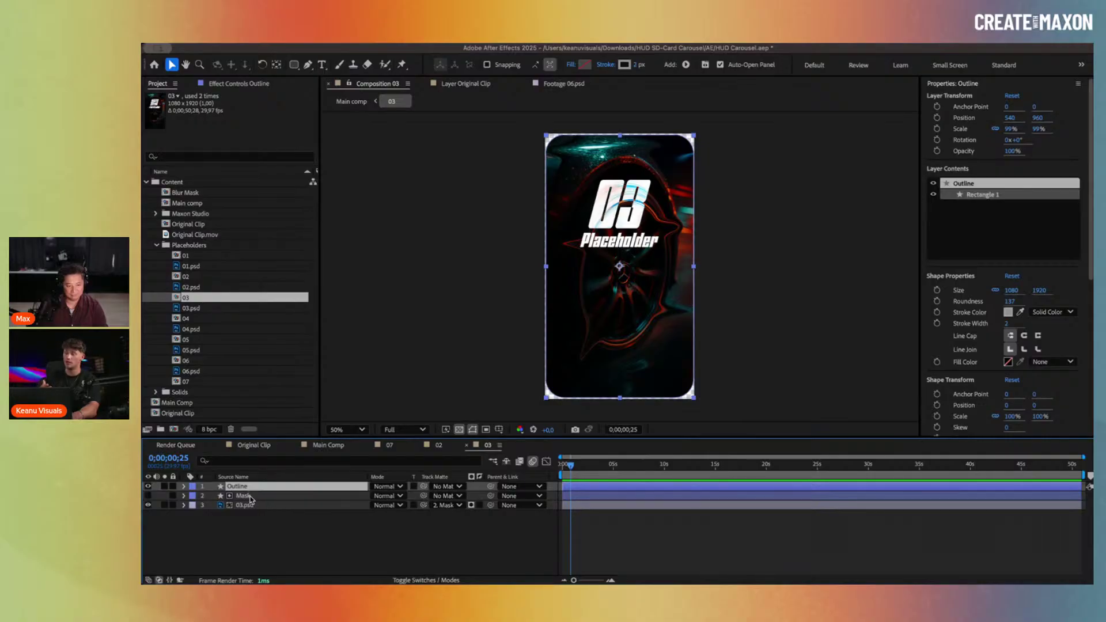
{"action": "left_click", "coordinate": [257, 495]}
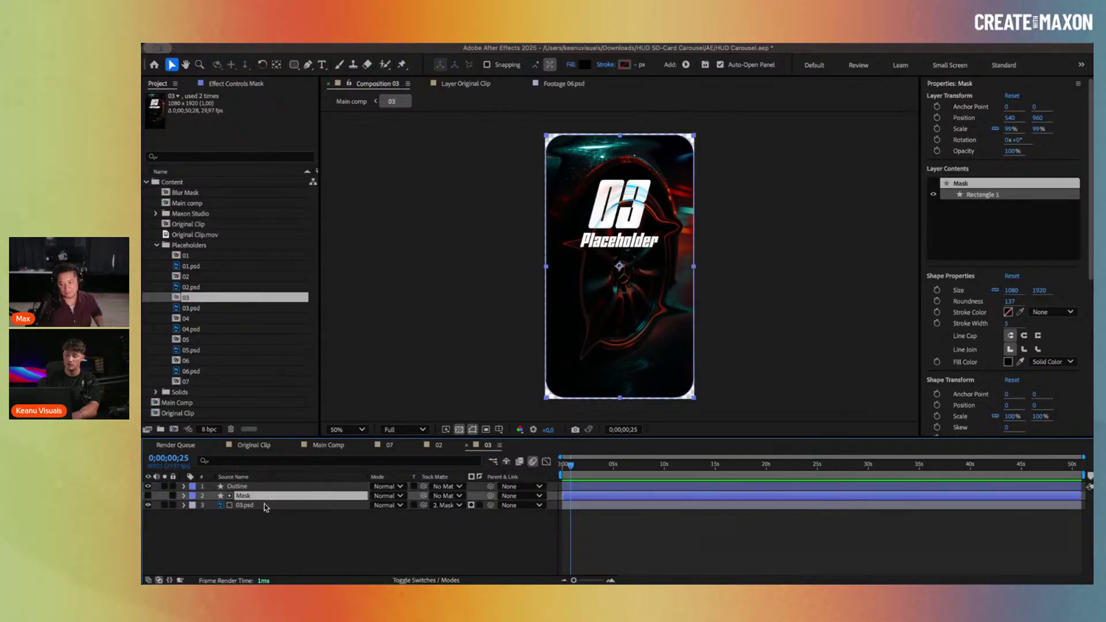
{"action": "left_click", "coordinate": [264, 505]}
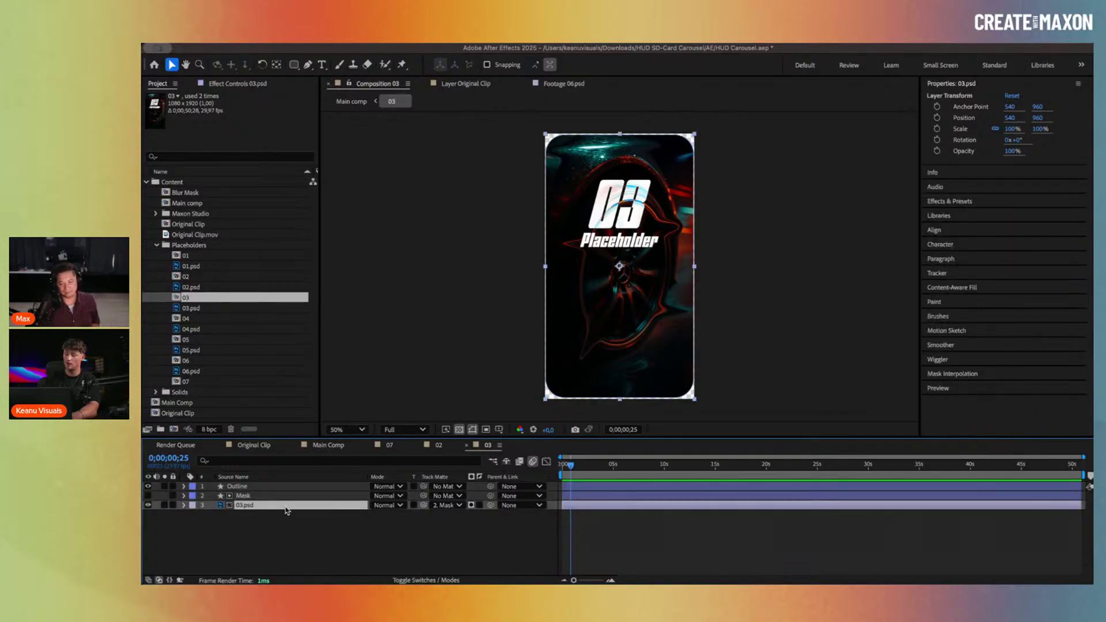
{"action": "left_click", "coordinate": [445, 505]}
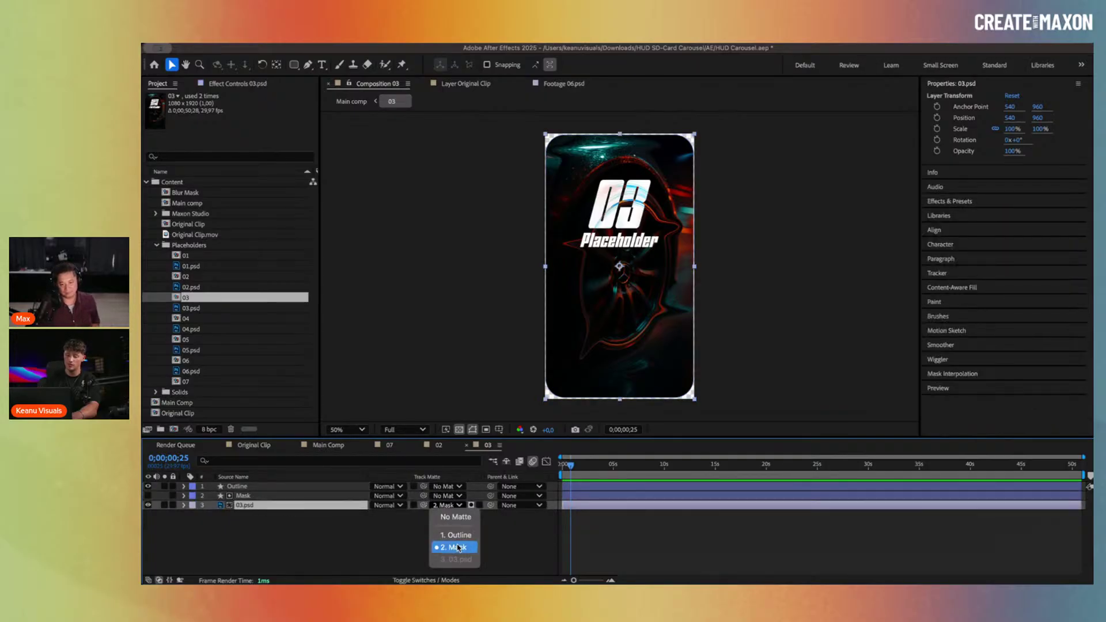
{"action": "left_click", "coordinate": [341, 545]}
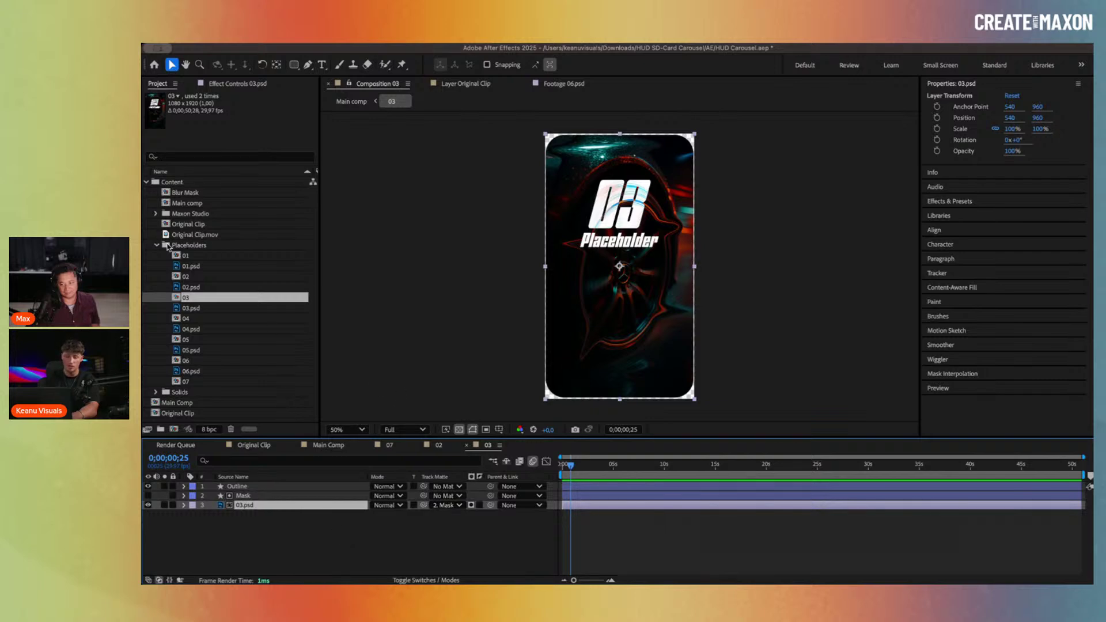
Step: Collapse the Placeholders folder, close the Original Clip timeline and return to Main Comp
{"action": "left_click", "coordinate": [196, 257]}
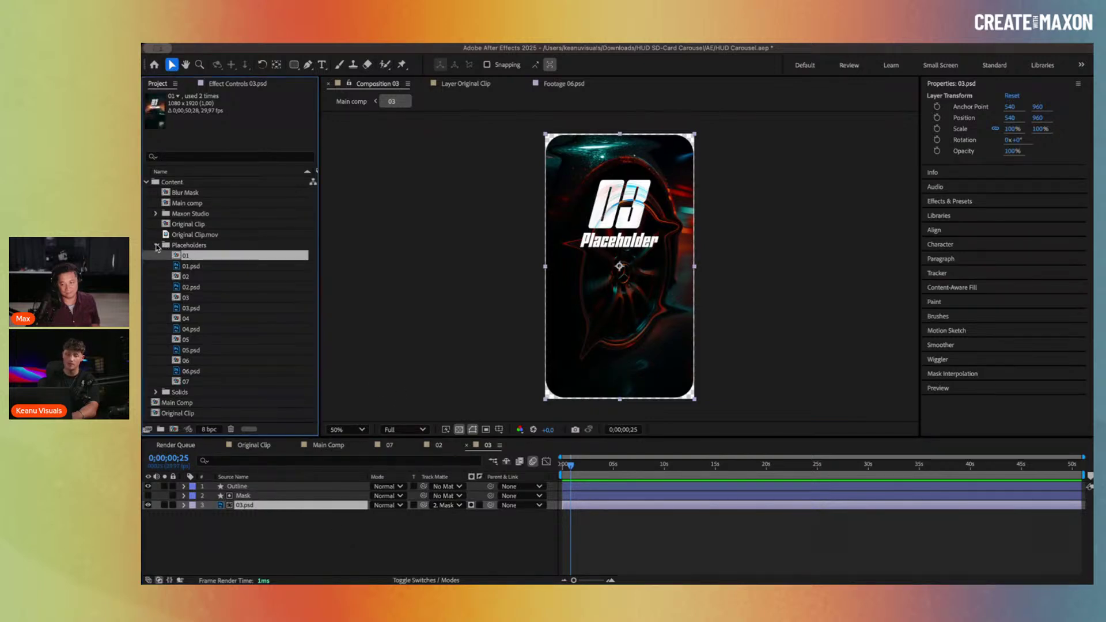
{"action": "left_click", "coordinate": [156, 245]}
{"action": "left_click", "coordinate": [253, 446]}
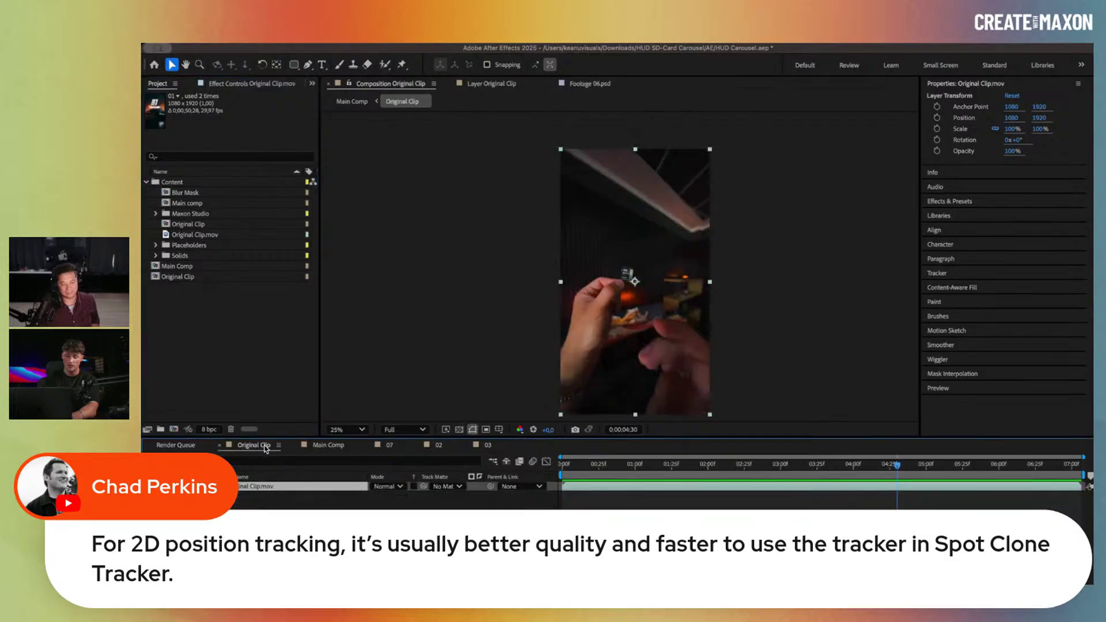
{"action": "left_click", "coordinate": [327, 446]}
{"action": "left_click", "coordinate": [220, 445]}
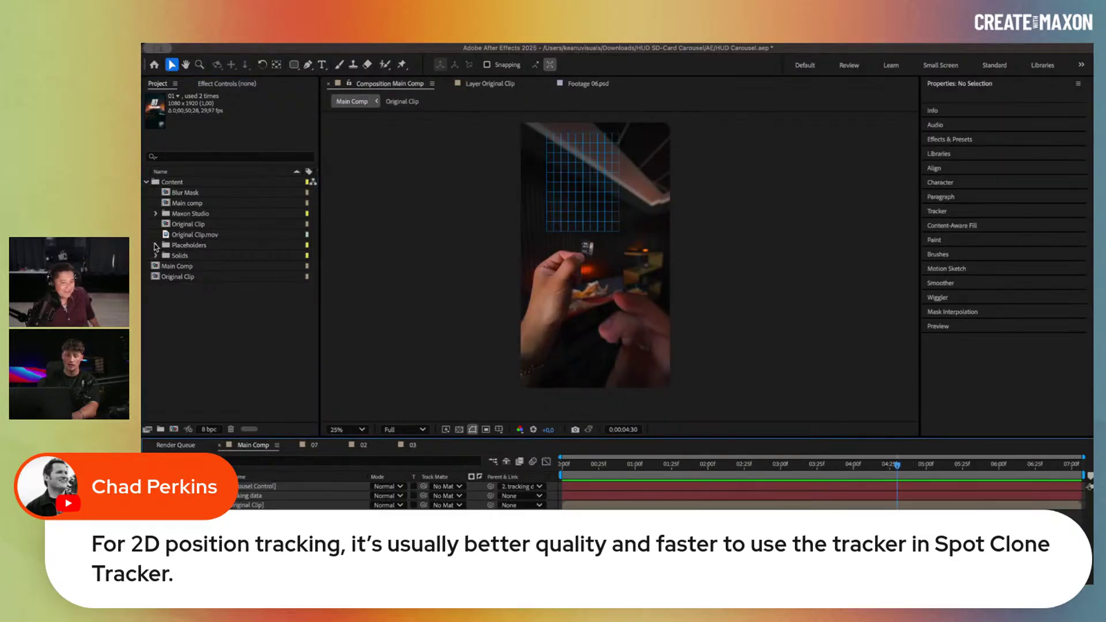
Step: Add the 01 to 06 comps from the Placeholders folder above Carousel Control in Main Comp and move them to position 1048, 1344
{"action": "left_click", "coordinate": [156, 245]}
{"action": "left_click", "coordinate": [228, 256]}
{"action": "left_click", "coordinate": [206, 276], "text": "super"}
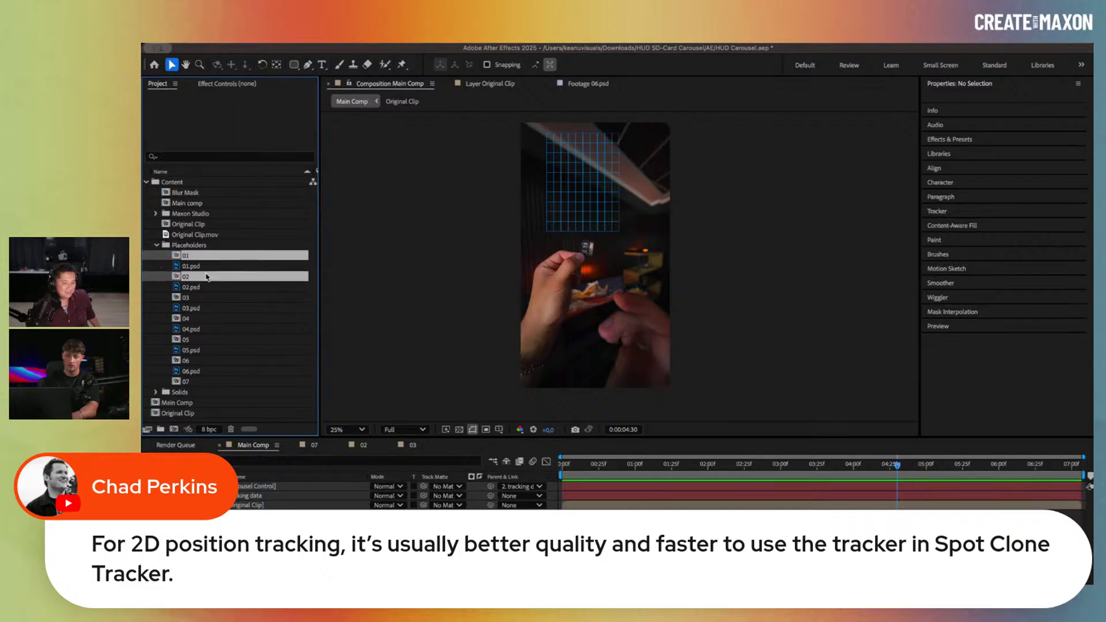
{"action": "left_click", "coordinate": [211, 298], "text": "super"}
{"action": "left_click", "coordinate": [207, 319], "text": "super"}
{"action": "left_click", "coordinate": [203, 340], "text": "super"}
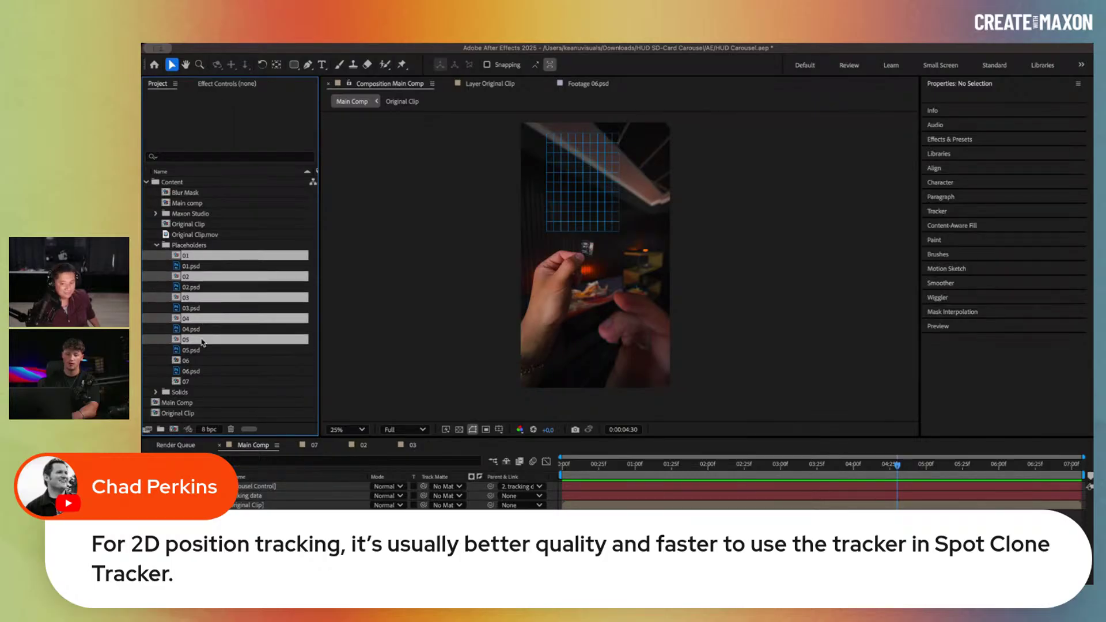
{"action": "left_click", "coordinate": [185, 361], "text": "super"}
{"action": "left_click_drag", "start_coordinate": [205, 364], "coordinate": [275, 488]}
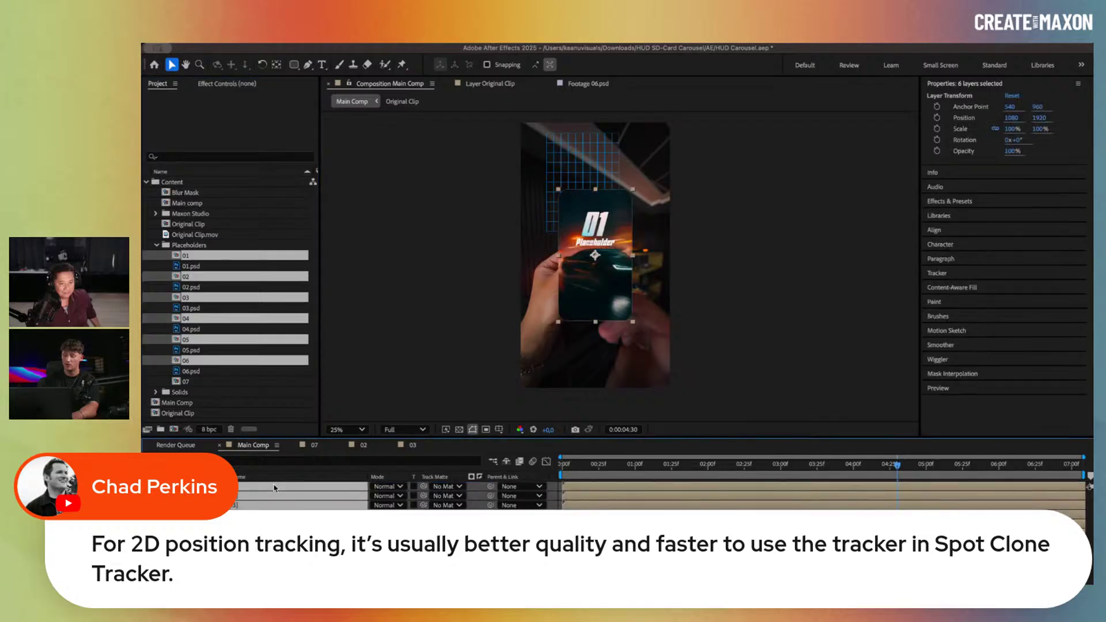
{"action": "left_click_drag", "start_coordinate": [598, 282], "coordinate": [596, 243]}
{"action": "left_click_drag", "start_coordinate": [713, 254], "coordinate": [712, 291]}
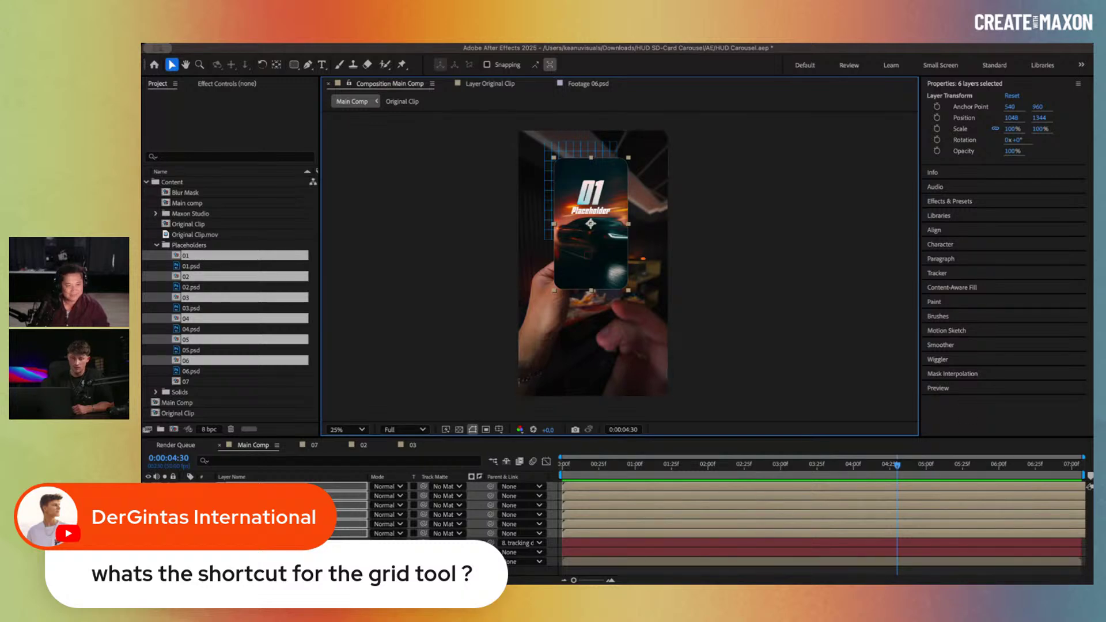
{"action": "left_click", "coordinate": [254, 543]}
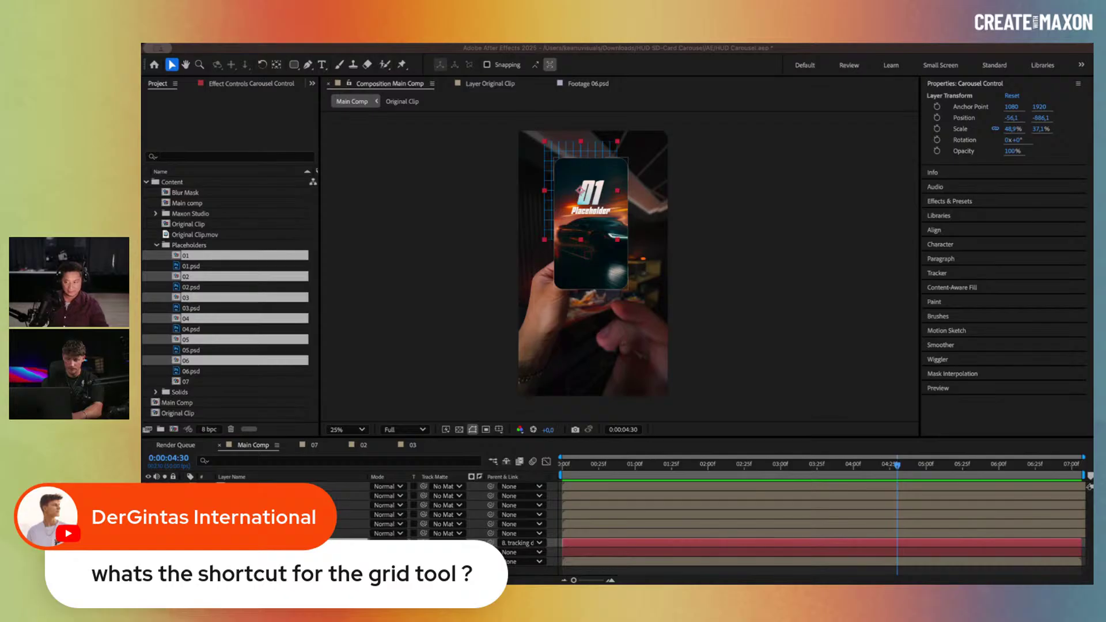
{"action": "left_click", "coordinate": [351, 505]}
{"action": "left_click", "coordinate": [351, 487]}
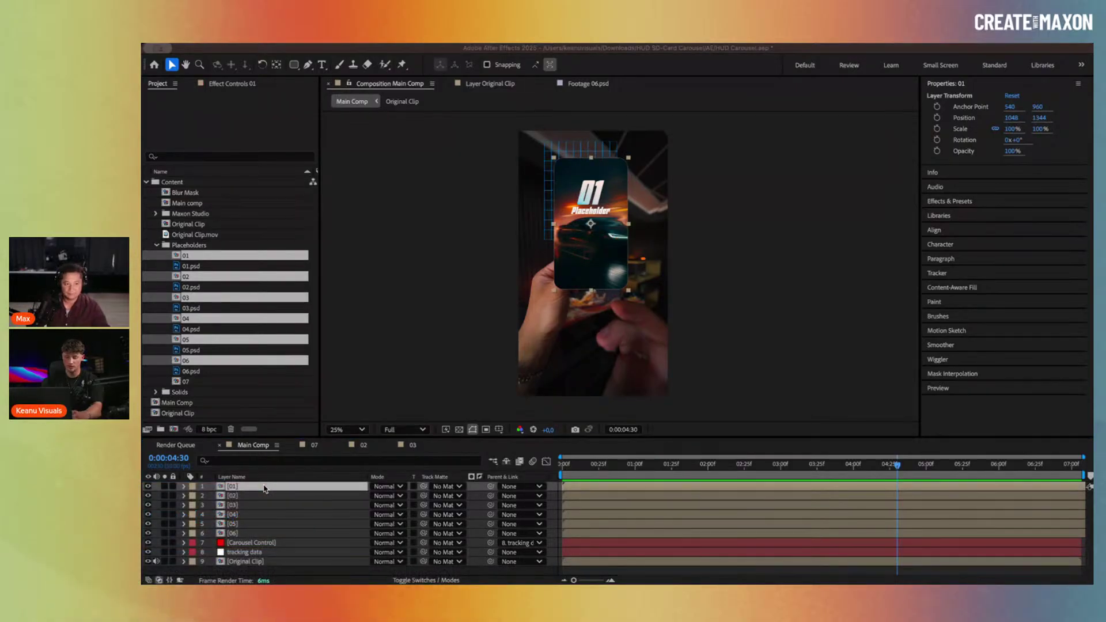
{"action": "left_click", "coordinate": [260, 506]}
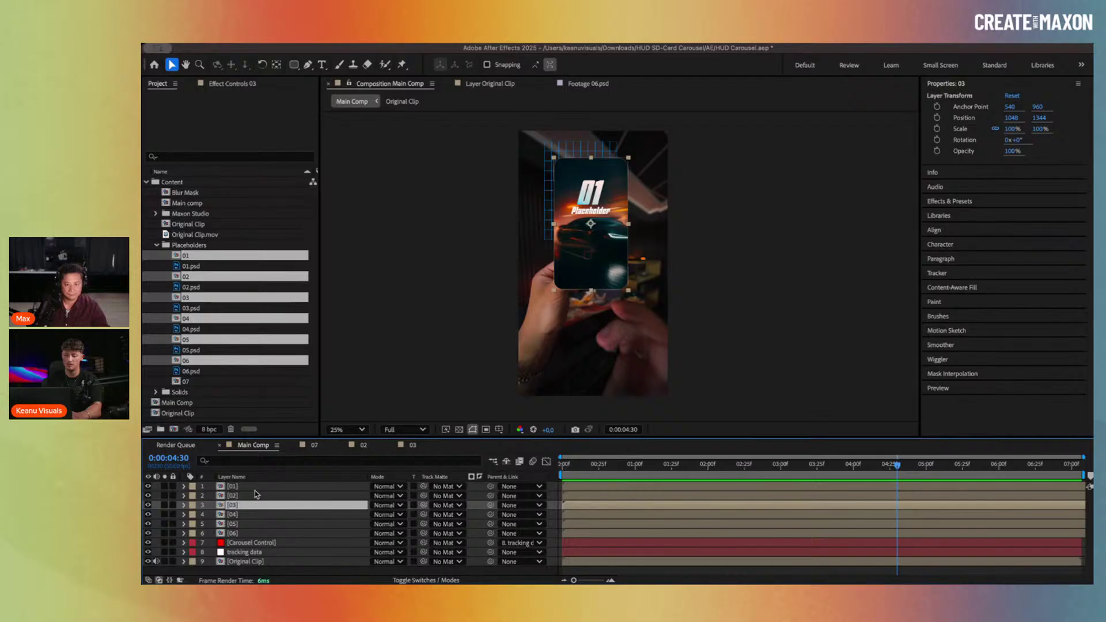
{"action": "left_click", "coordinate": [255, 489]}
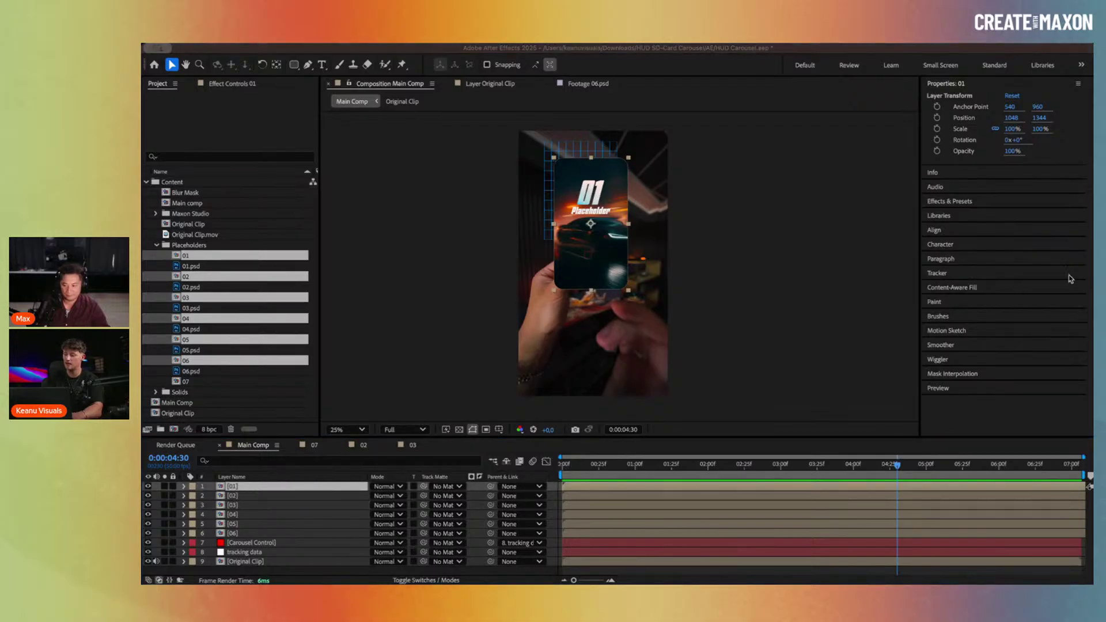
Step: Try the Grid effect on the 06 layer and delete it again
{"action": "left_click", "coordinate": [972, 202]}
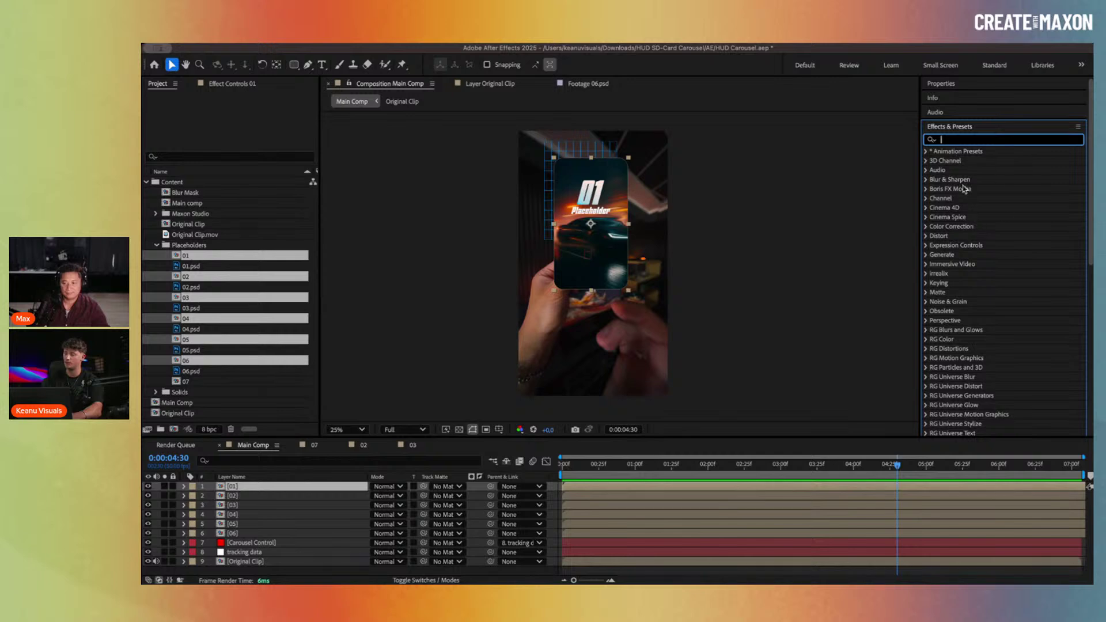
{"action": "left_click", "coordinate": [269, 497]}
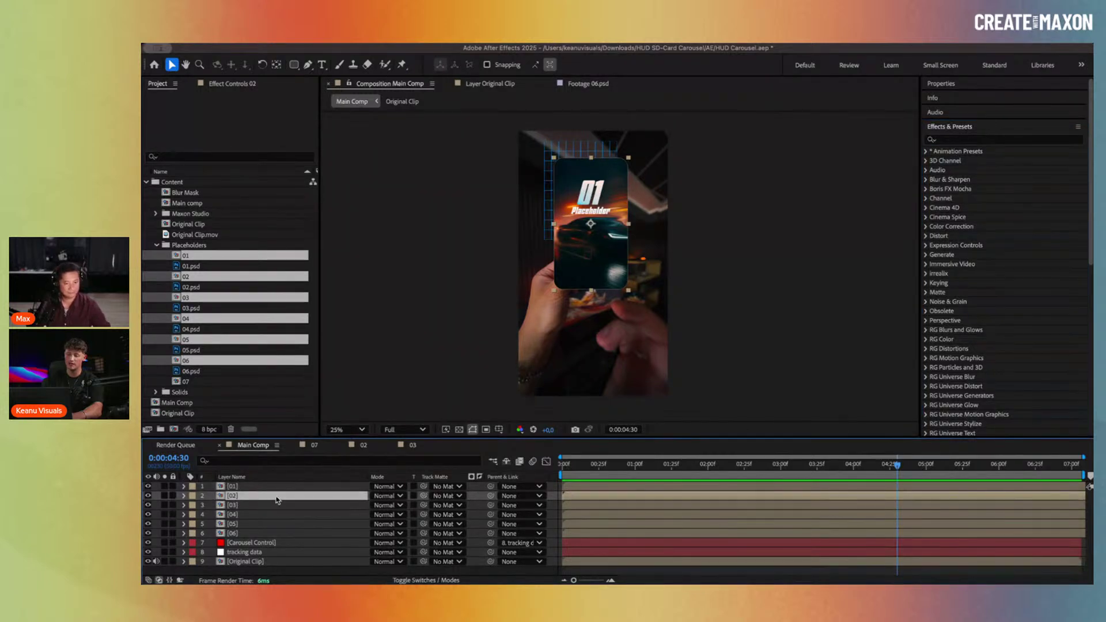
{"action": "left_click", "coordinate": [289, 543]}
{"action": "left_click", "coordinate": [291, 534]}
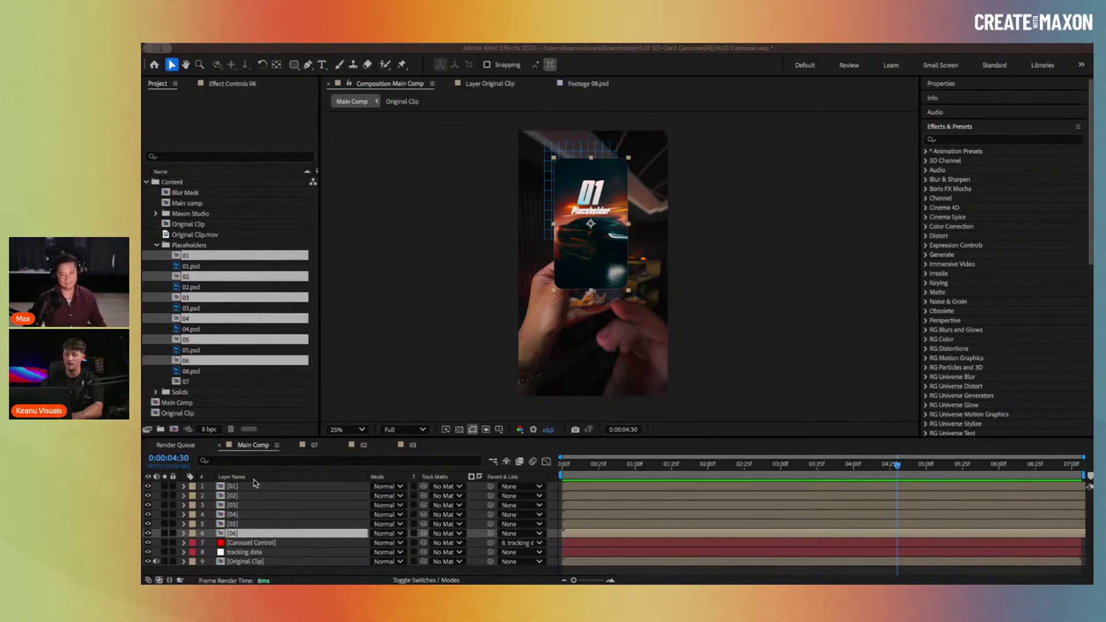
{"action": "key", "text": "F3"}
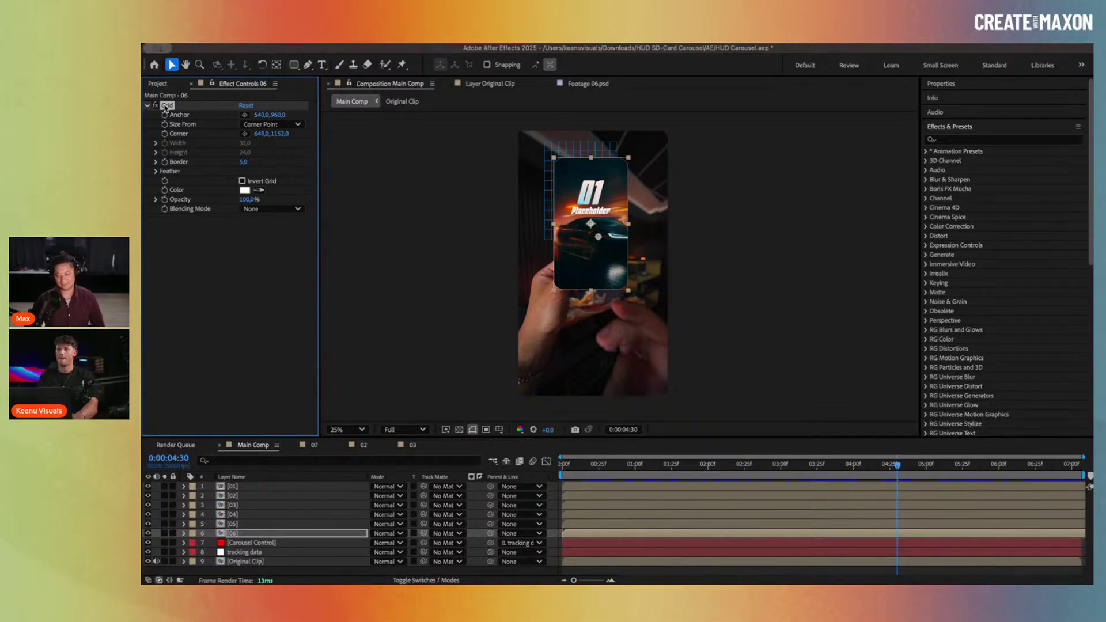
{"action": "key", "text": "Delete"}
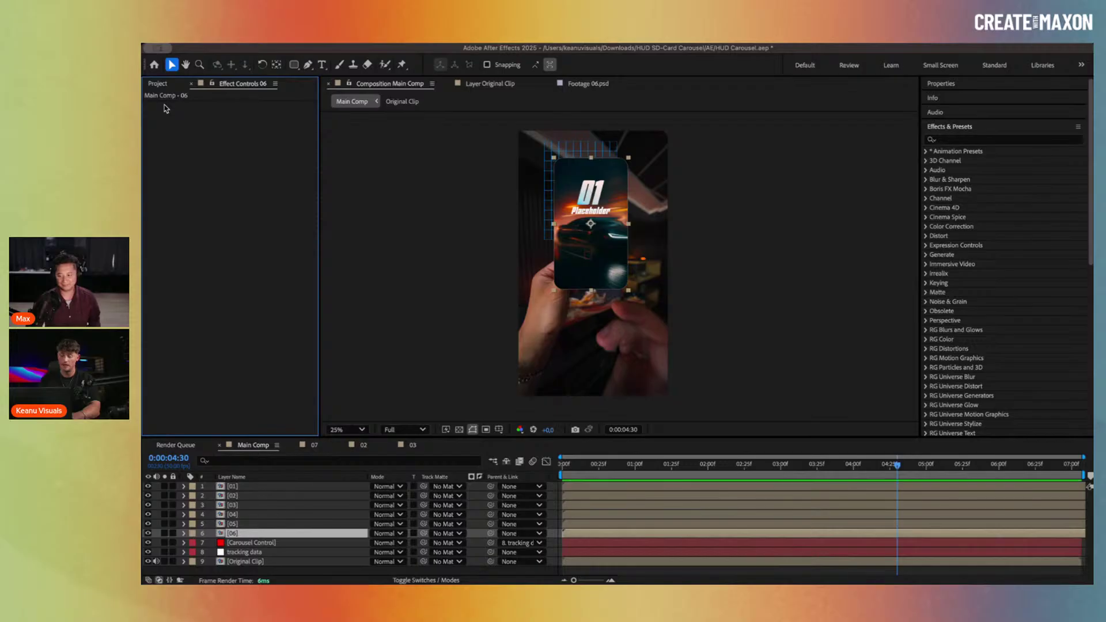
Step: Go to 0:00:02:05 and make layers 01 to 06 and Carousel Control 3D layers
{"action": "left_click_drag", "start_coordinate": [634, 464], "coordinate": [715, 465]}
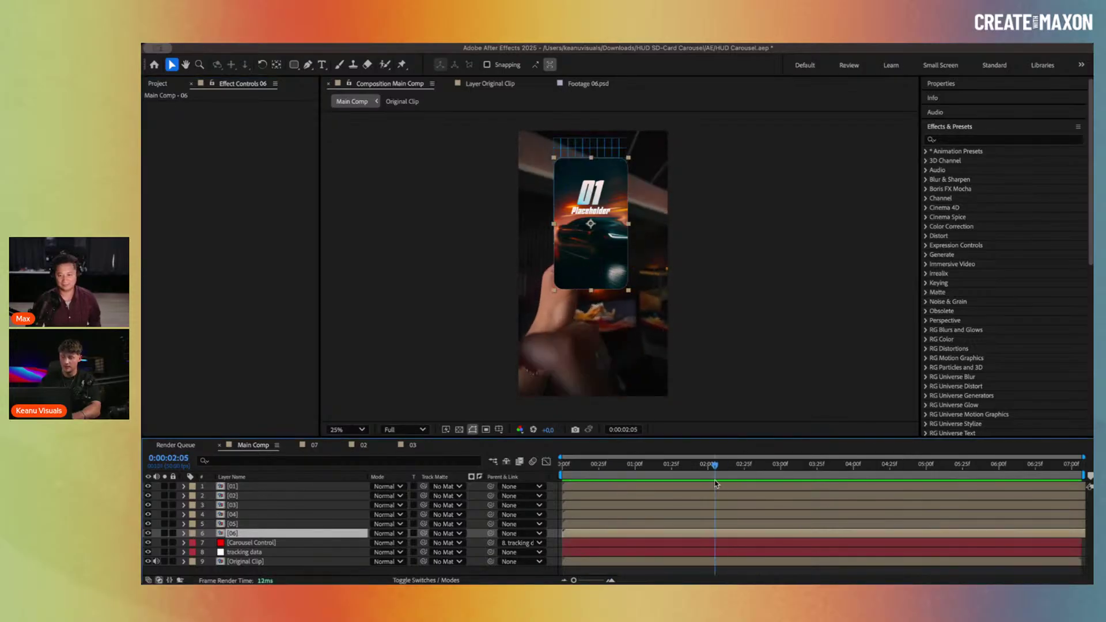
{"action": "left_click", "coordinate": [299, 488]}
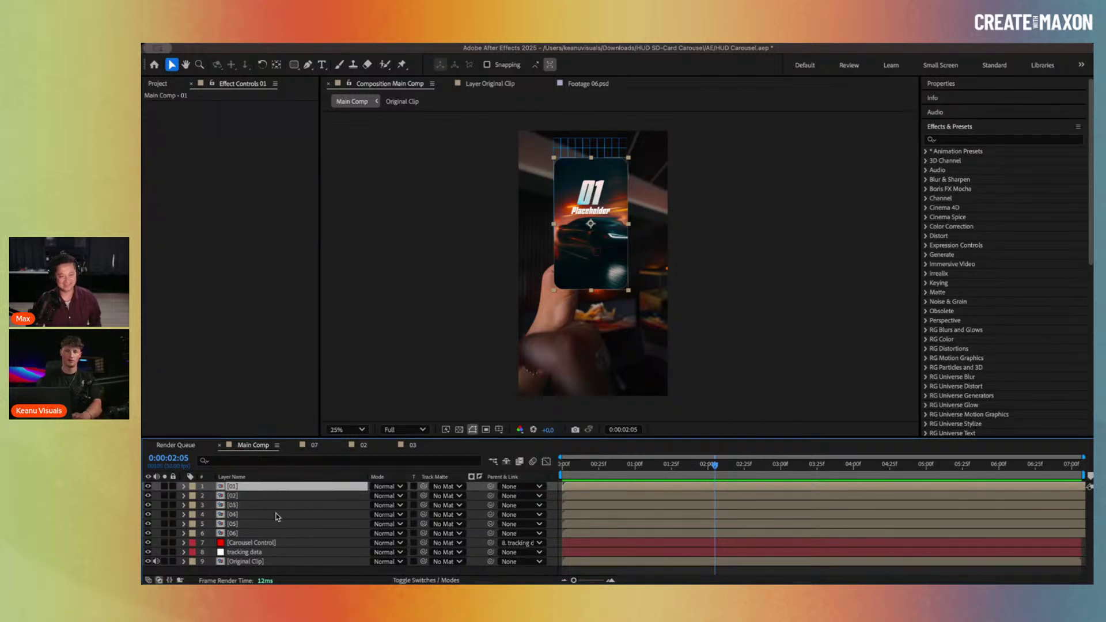
{"action": "left_click", "coordinate": [270, 543], "text": "shift"}
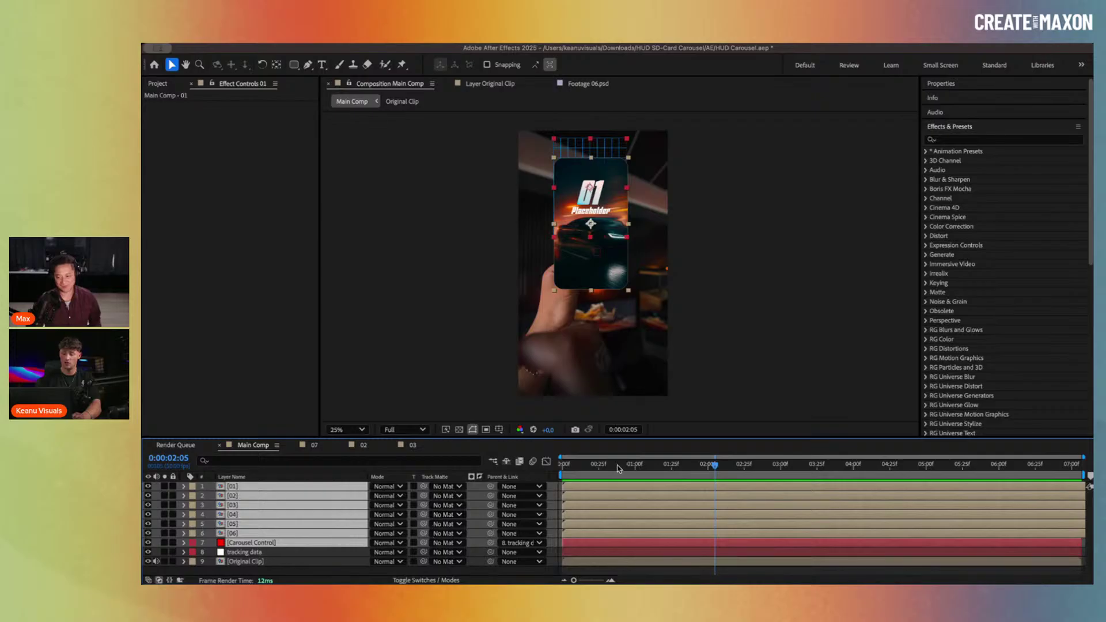
{"action": "left_click", "coordinate": [454, 581]}
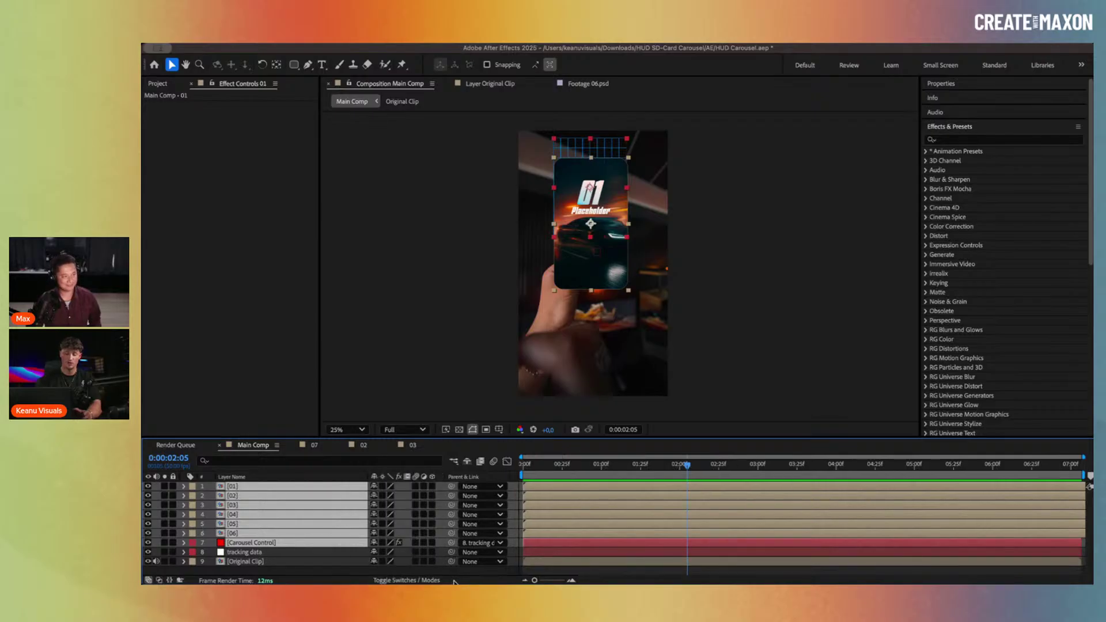
{"action": "left_click", "coordinate": [433, 487]}
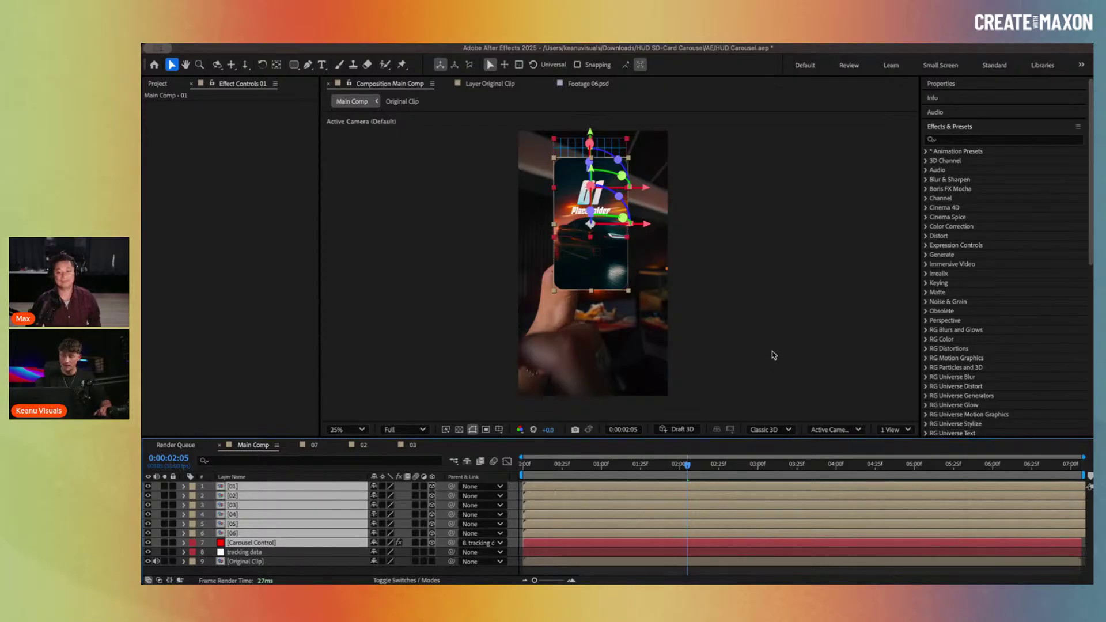
Step: Show the composition in two views, with the Top view beside the Active Camera view
{"action": "left_click", "coordinate": [893, 429]}
{"action": "left_click", "coordinate": [897, 461]}
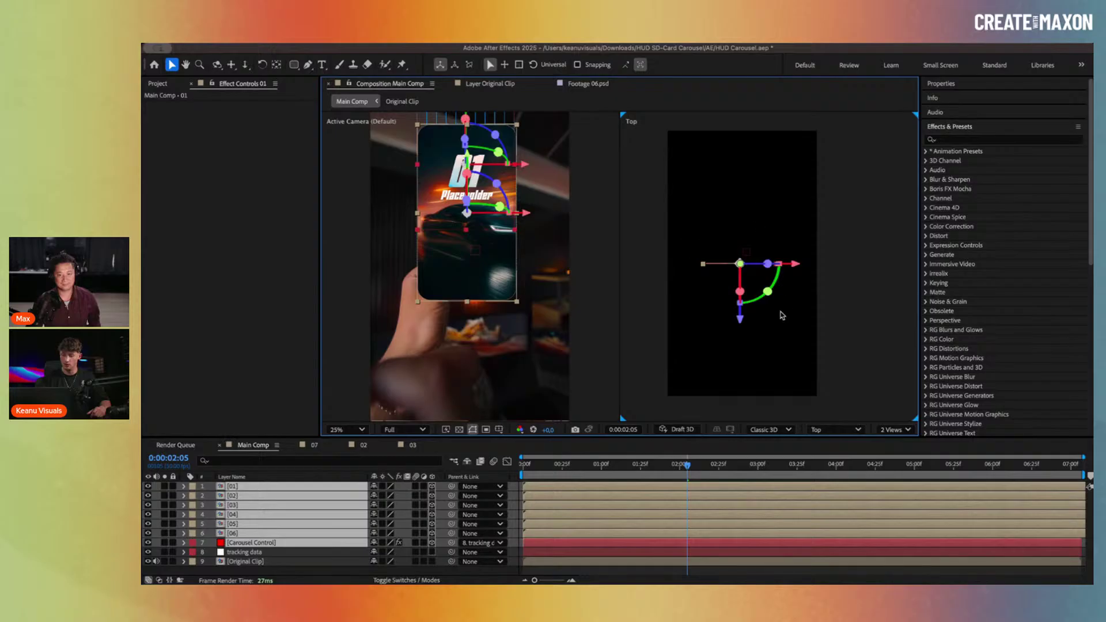
{"action": "left_click", "coordinate": [813, 381]}
{"action": "left_click", "coordinate": [841, 428]}
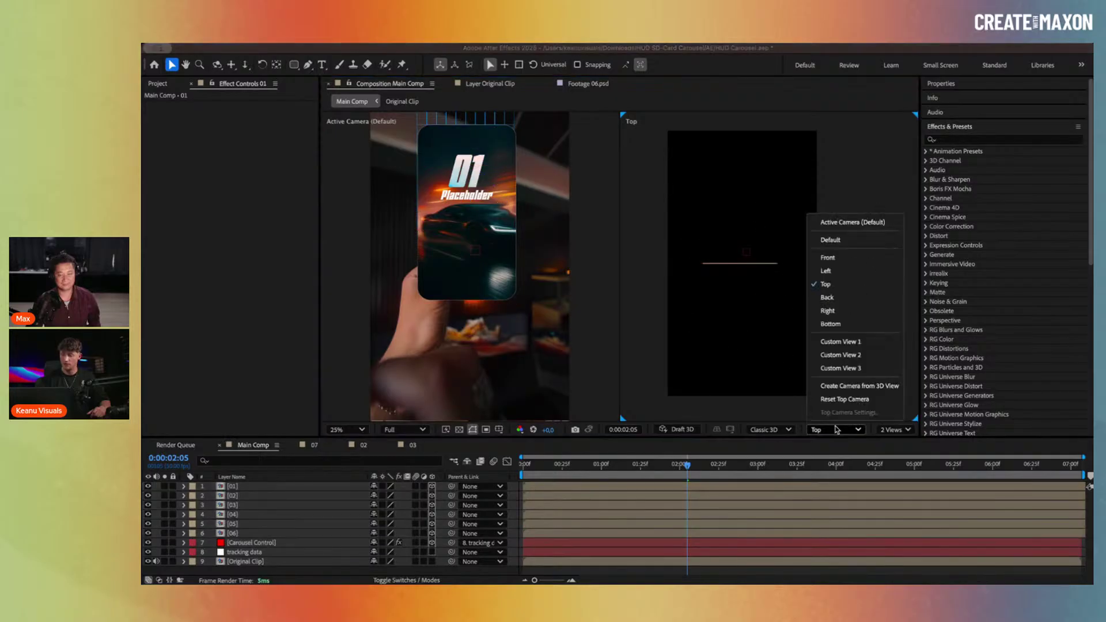
{"action": "left_click", "coordinate": [840, 283]}
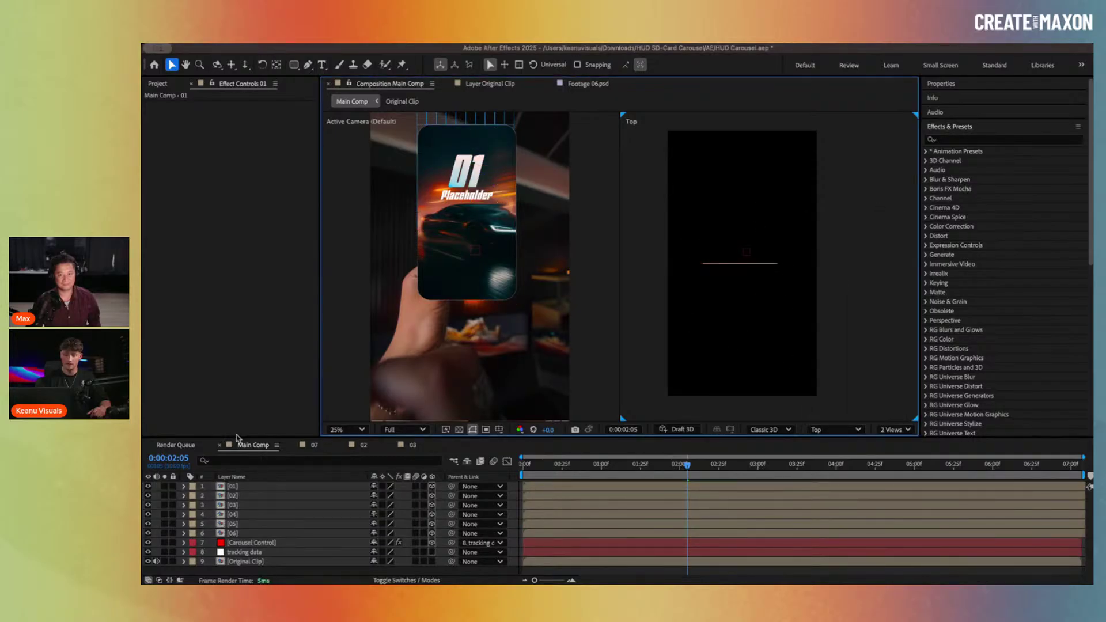
{"action": "left_click", "coordinate": [262, 487]}
{"action": "left_click", "coordinate": [264, 505]}
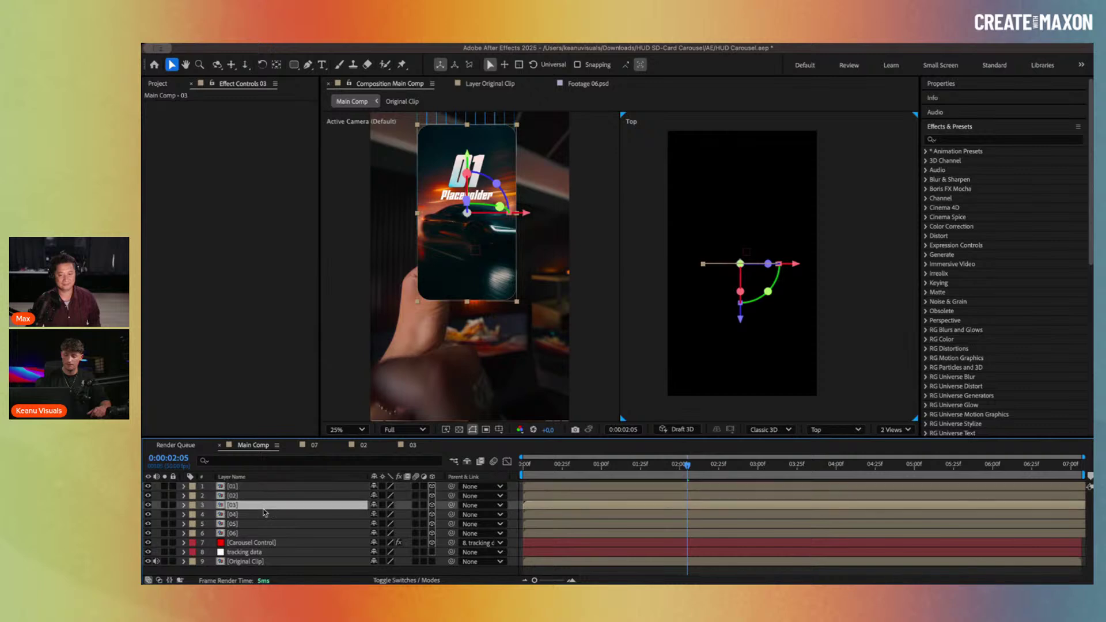
{"action": "left_click", "coordinate": [264, 523]}
{"action": "left_click", "coordinate": [264, 533]}
{"action": "left_click", "coordinate": [259, 543]}
{"action": "left_click", "coordinate": [266, 524]}
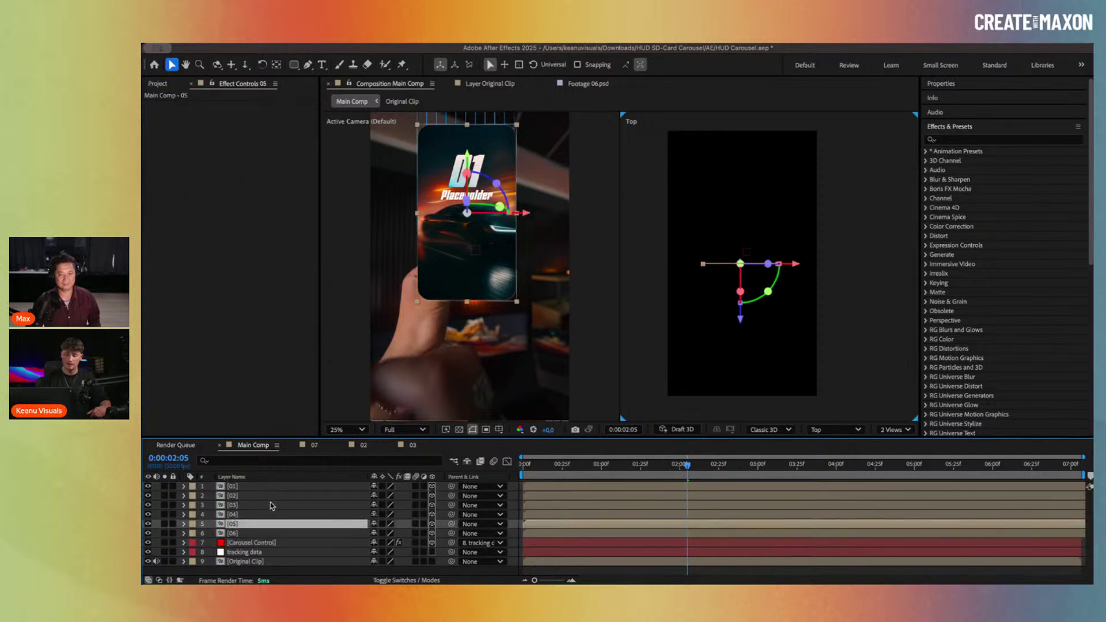
{"action": "left_click", "coordinate": [272, 506]}
Step: Pull layers 01 to 06 together towards the camera along the Z axis and scale them to 70%
{"action": "left_click", "coordinate": [273, 487]}
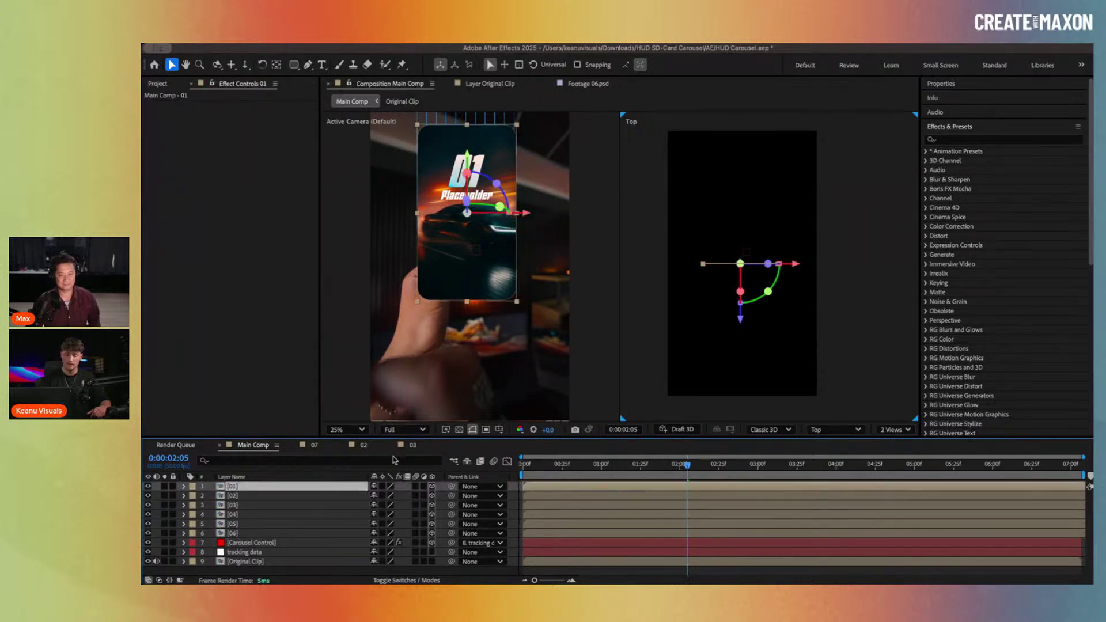
{"action": "left_click", "coordinate": [280, 535], "text": "shift"}
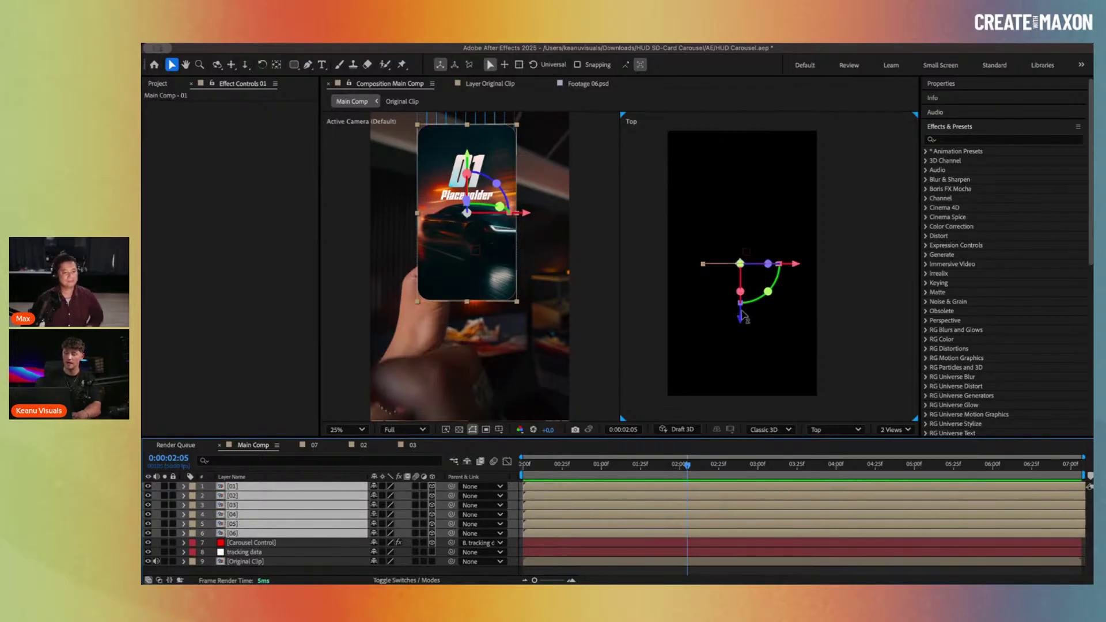
{"action": "left_click_drag", "start_coordinate": [741, 317], "coordinate": [747, 360]}
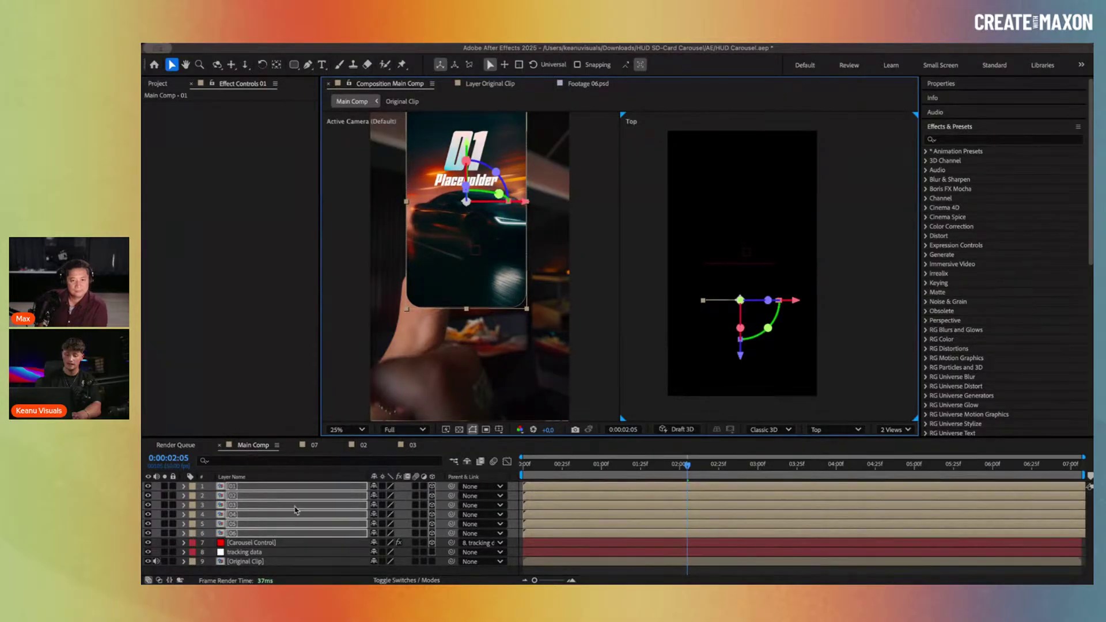
{"action": "key", "text": "s"}
{"action": "left_click_drag", "start_coordinate": [418, 497], "coordinate": [405, 496]}
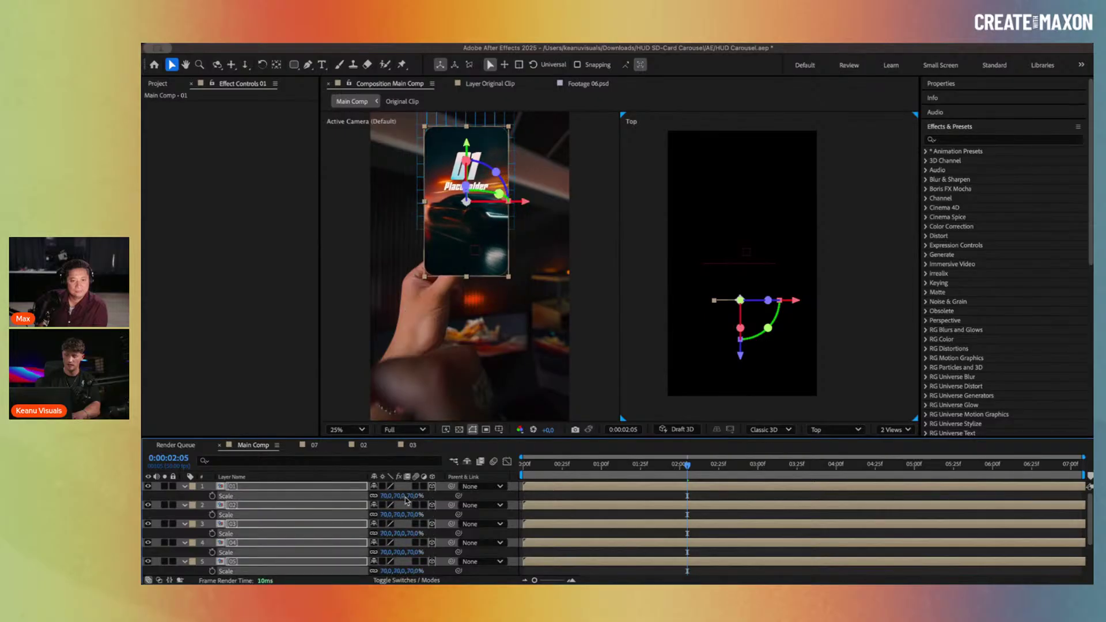
{"action": "scroll", "coordinate": [282, 497], "scroll_direction": "down", "scroll_amount": 3}
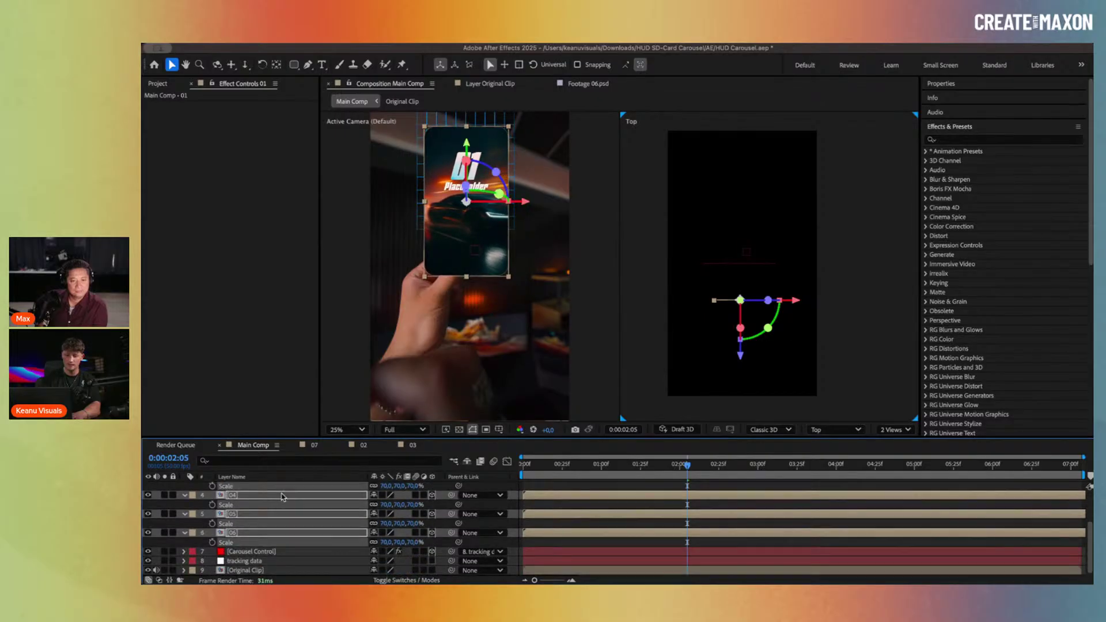
Step: Collapse the scale properties of layers 01 to 06 and nudge the layers back to a Z position of about -500
{"action": "left_click", "coordinate": [263, 552]}
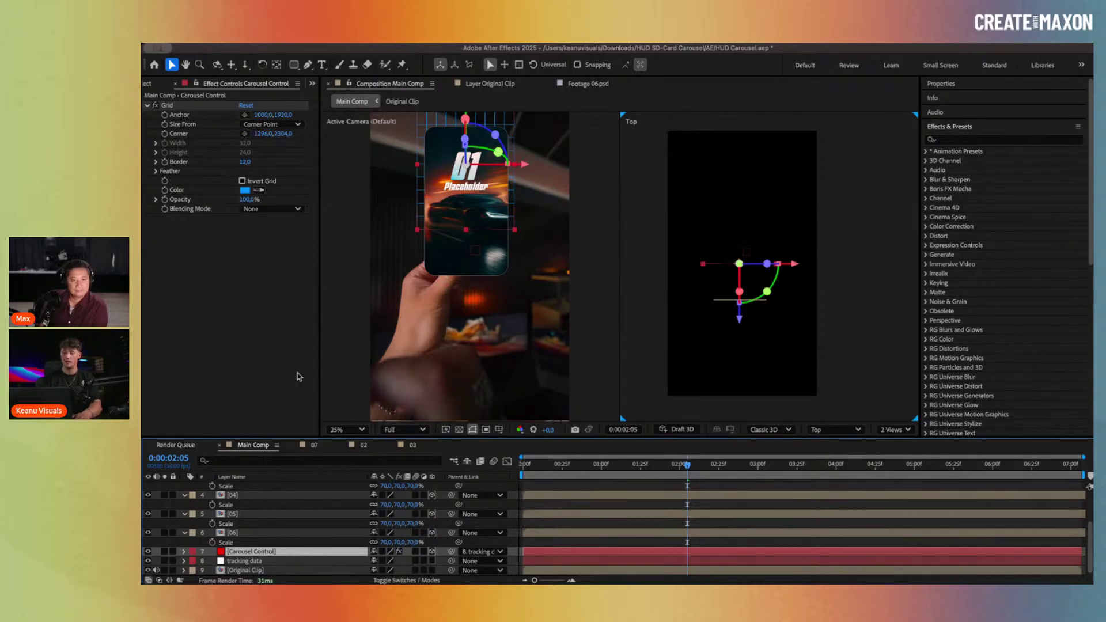
{"action": "left_click", "coordinate": [236, 532]}
{"action": "scroll", "coordinate": [248, 511], "scroll_direction": "up", "scroll_amount": 3}
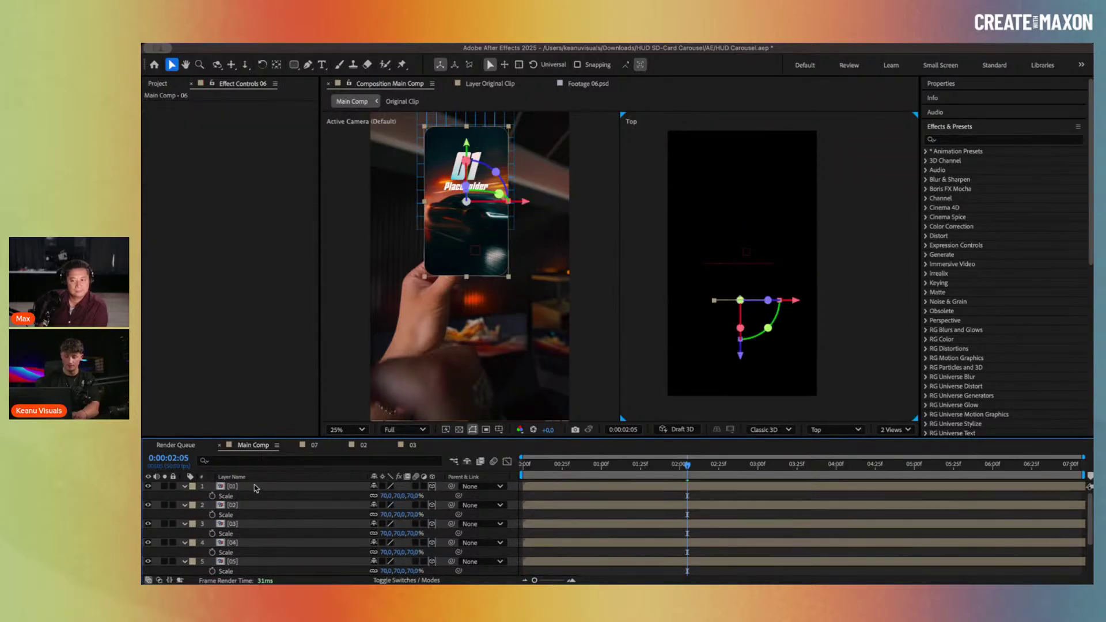
{"action": "left_click", "coordinate": [256, 488], "text": "shift"}
{"action": "key", "text": "u"}
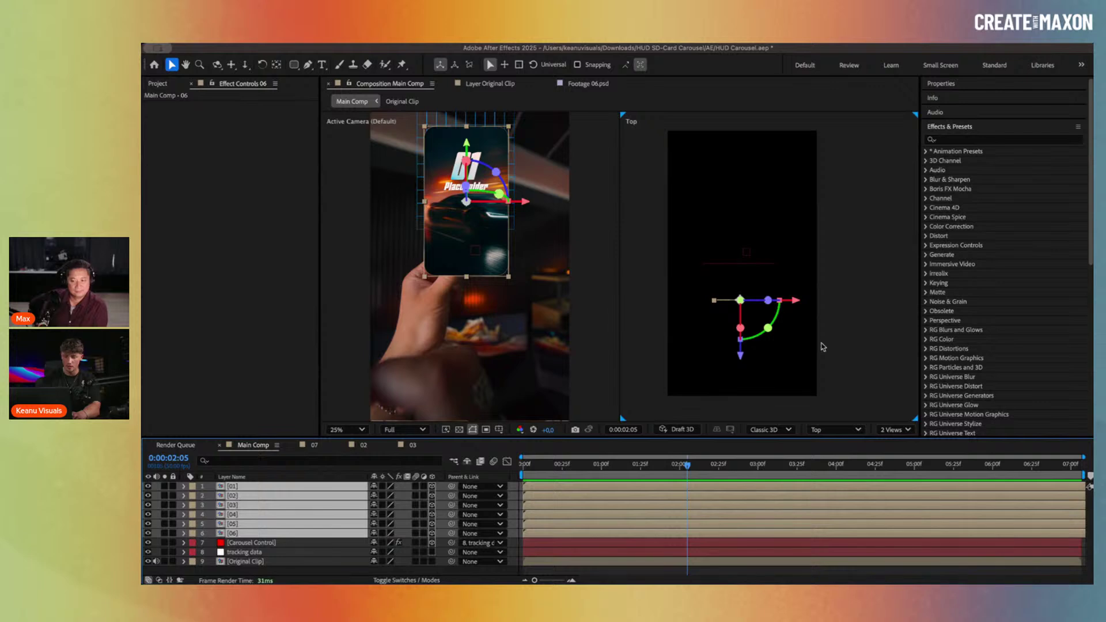
{"action": "left_click", "coordinate": [742, 357]}
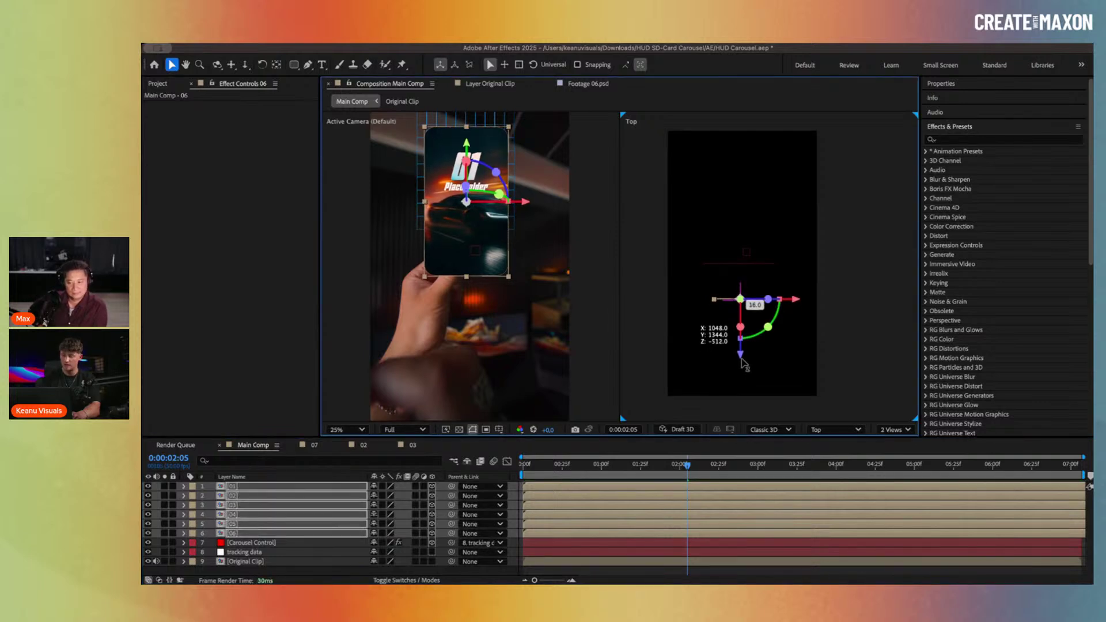
{"action": "left_click_drag", "start_coordinate": [742, 360], "coordinate": [742, 360]}
{"action": "left_click", "coordinate": [543, 516]}
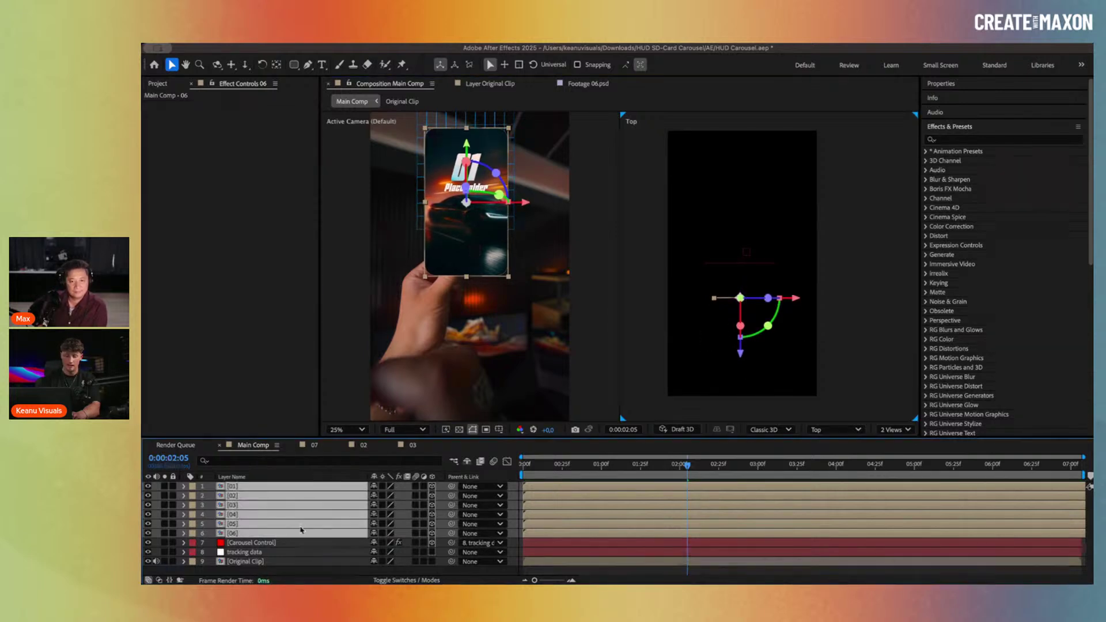
{"action": "left_click", "coordinate": [296, 543]}
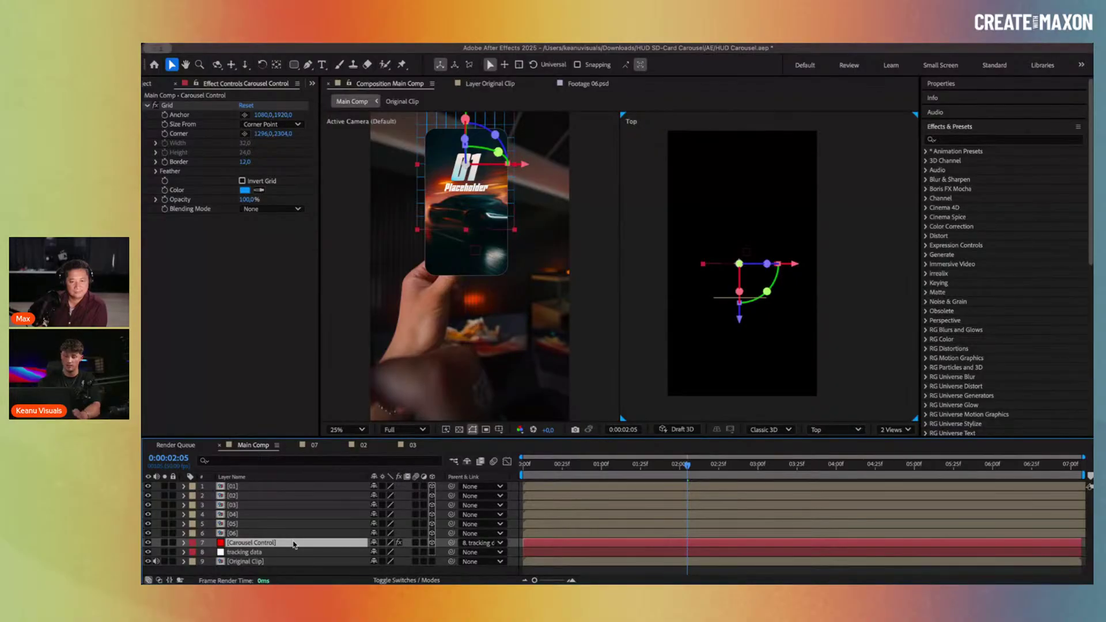
{"action": "left_click", "coordinate": [260, 534]}
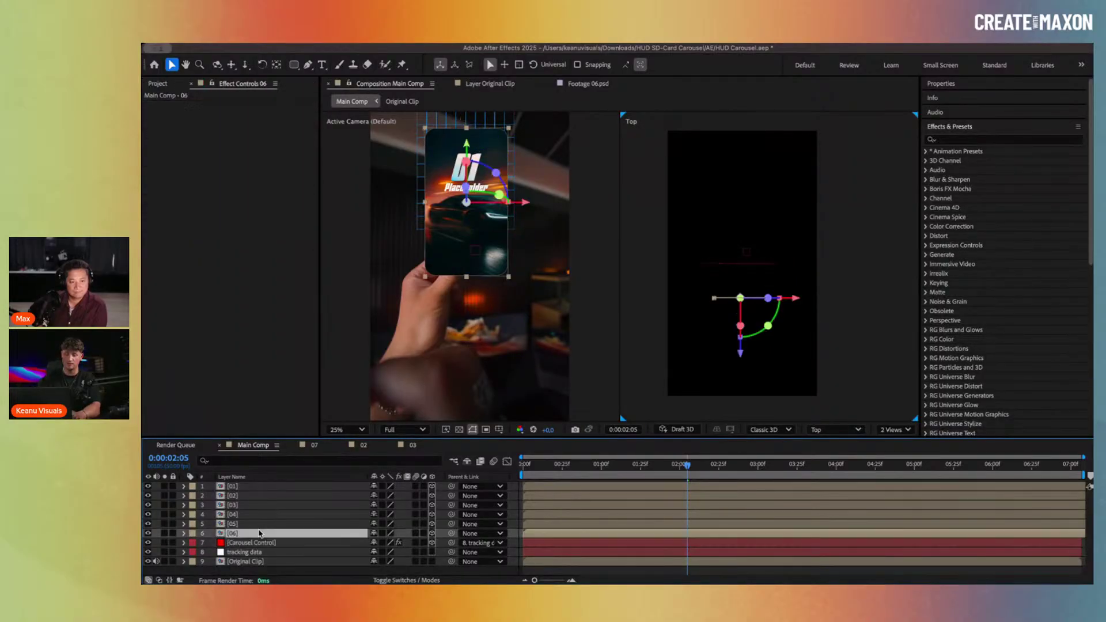
Step: Try parenting layer 01 to Carousel Control and setting the control's Y Rotation to 60°, and undo both
{"action": "left_click", "coordinate": [259, 485]}
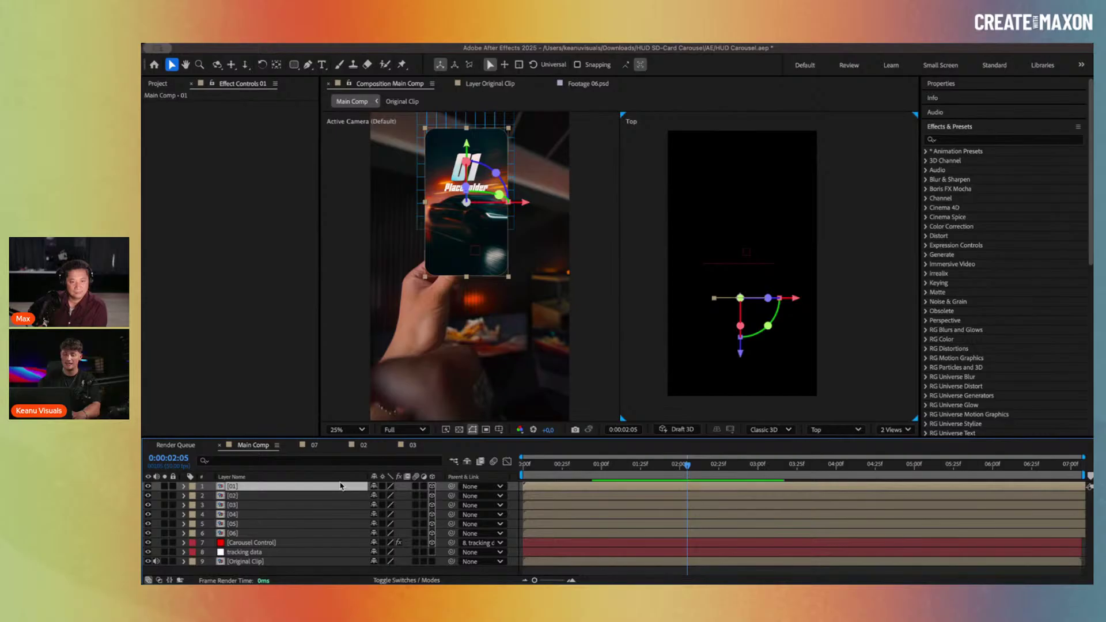
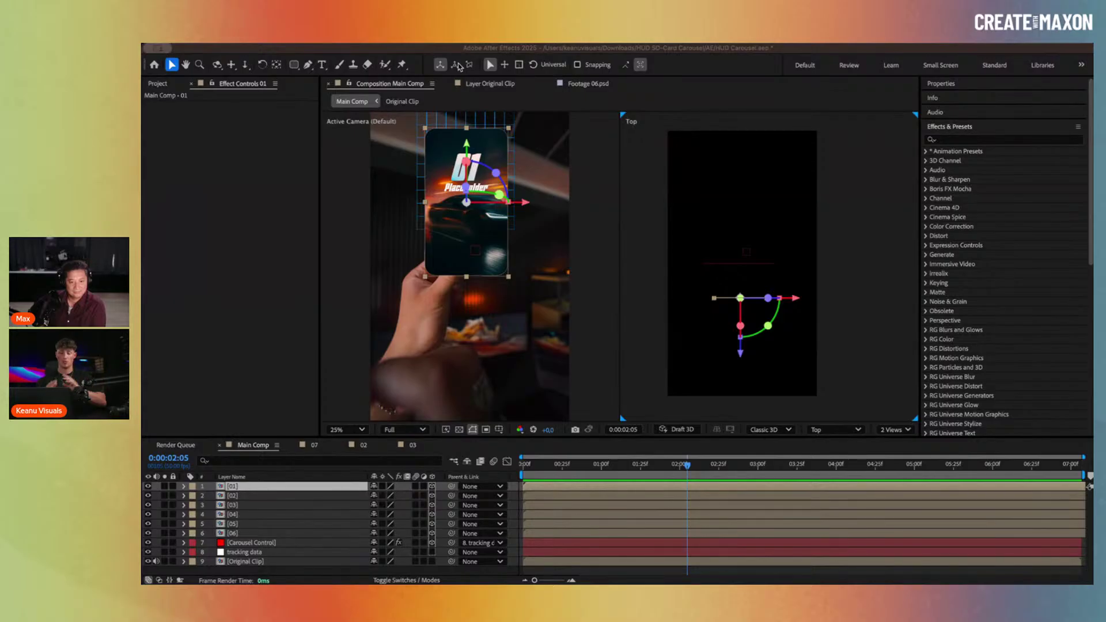
{"action": "left_click", "coordinate": [363, 480]}
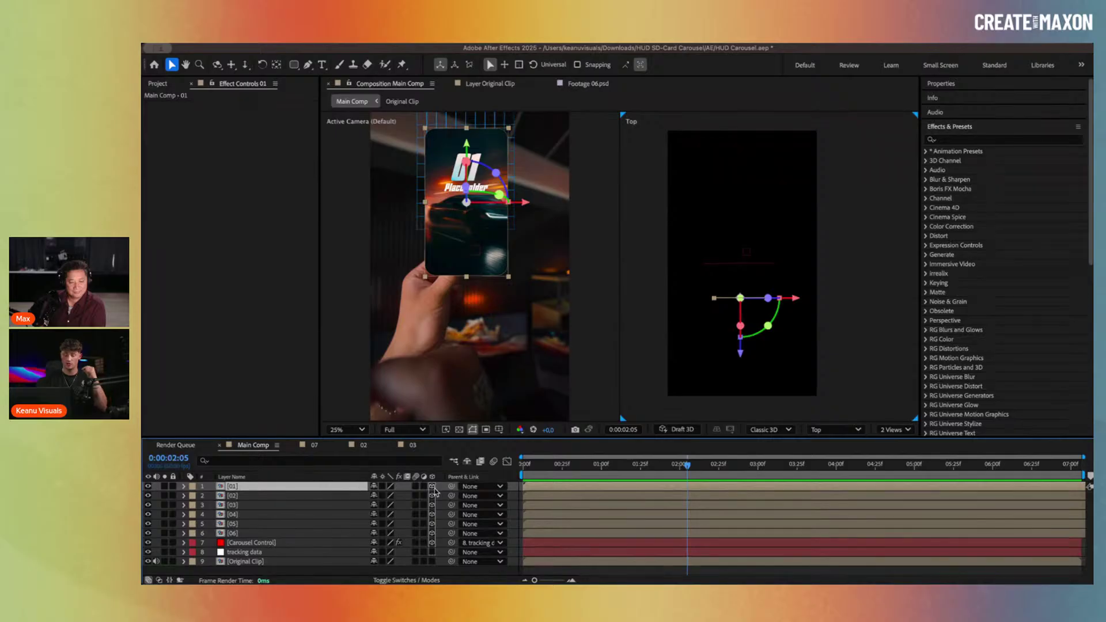
{"action": "left_click_drag", "start_coordinate": [452, 490], "coordinate": [321, 545]}
{"action": "left_click", "coordinate": [321, 545]}
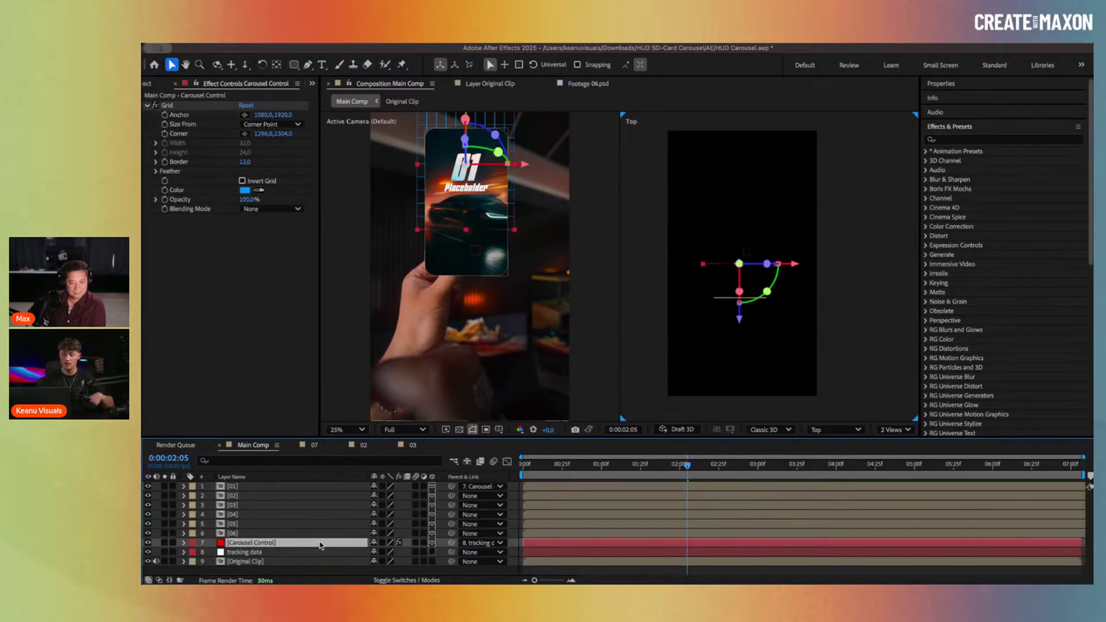
{"action": "key", "text": "r"}
{"action": "left_click", "coordinate": [268, 550]}
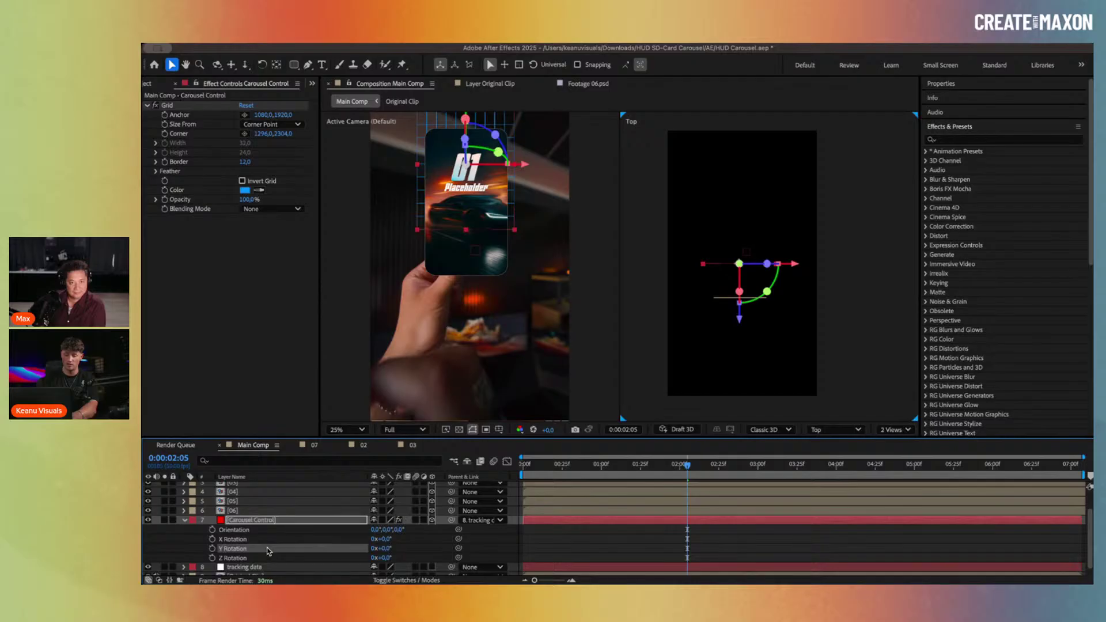
{"action": "left_click", "coordinate": [386, 549]}
{"action": "type", "text": "60"}
{"action": "key", "text": "Return"}
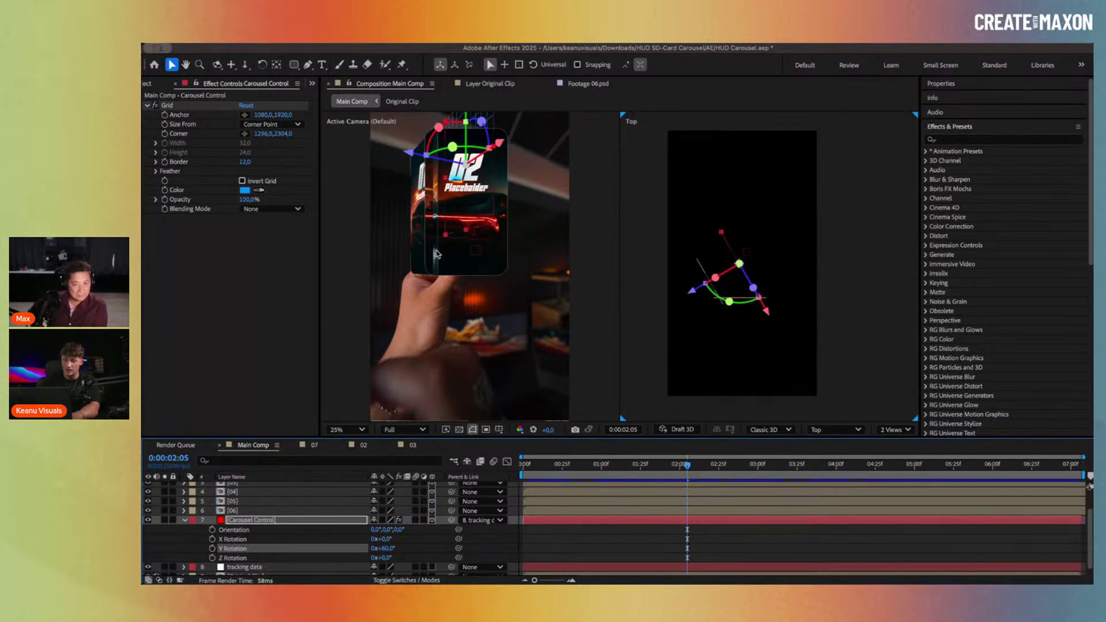
{"action": "key", "text": "ctrl+z"}
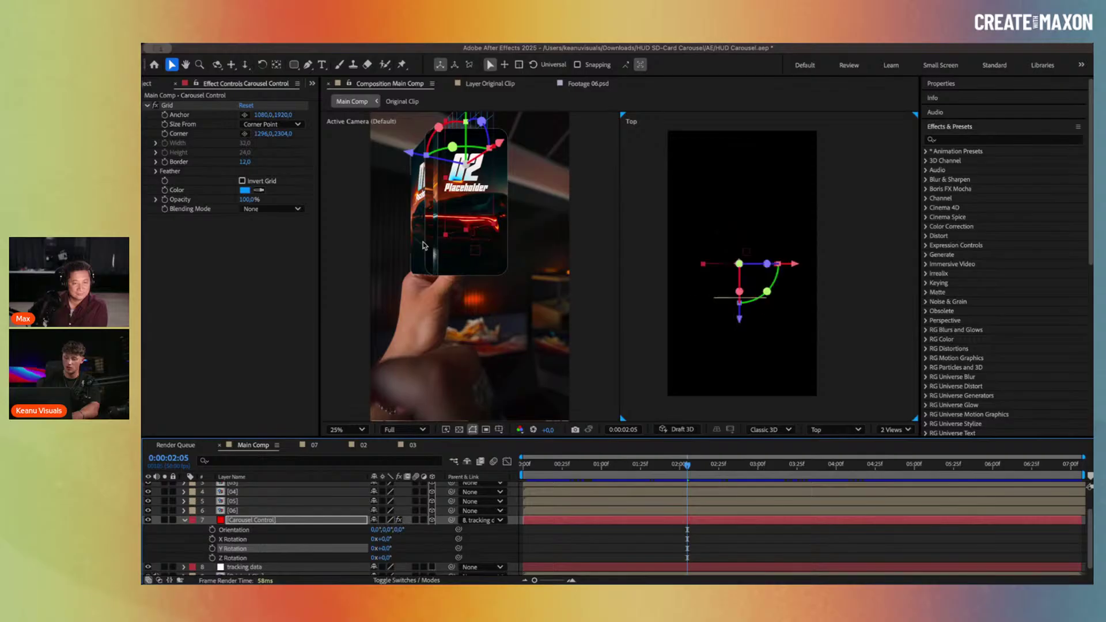
Step: Pull layers 01 to 06 together further towards the camera along the Z axis and scale them to 60%
{"action": "left_click", "coordinate": [252, 511]}
{"action": "scroll", "coordinate": [252, 511], "scroll_direction": "up", "scroll_amount": 2}
{"action": "left_click", "coordinate": [257, 488], "text": "shift"}
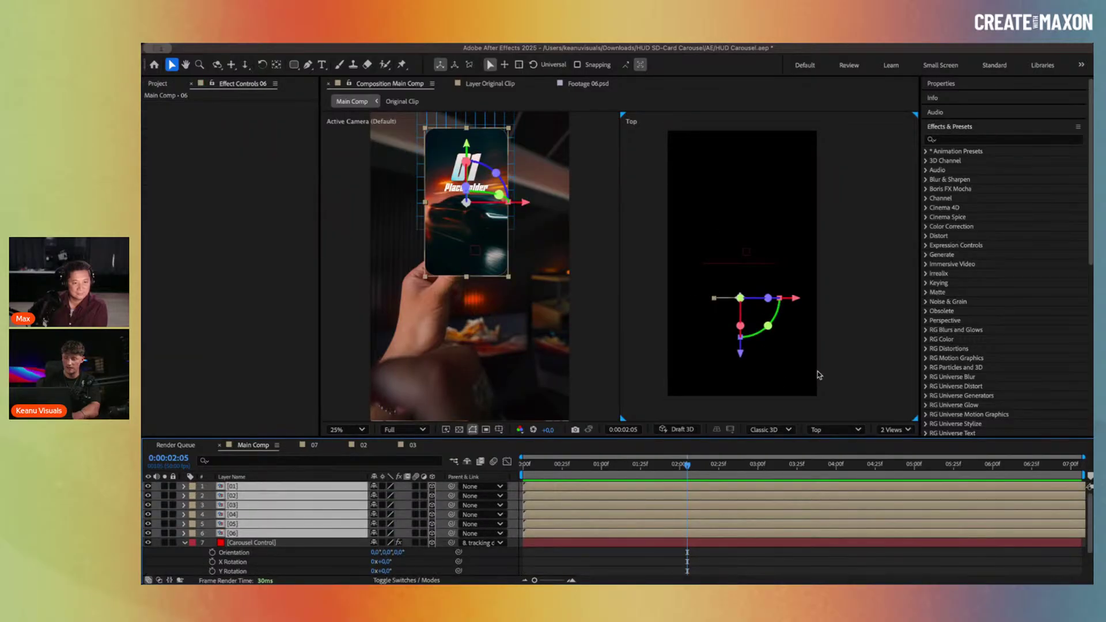
{"action": "left_click_drag", "start_coordinate": [743, 357], "coordinate": [748, 408]}
{"action": "key", "text": "s"}
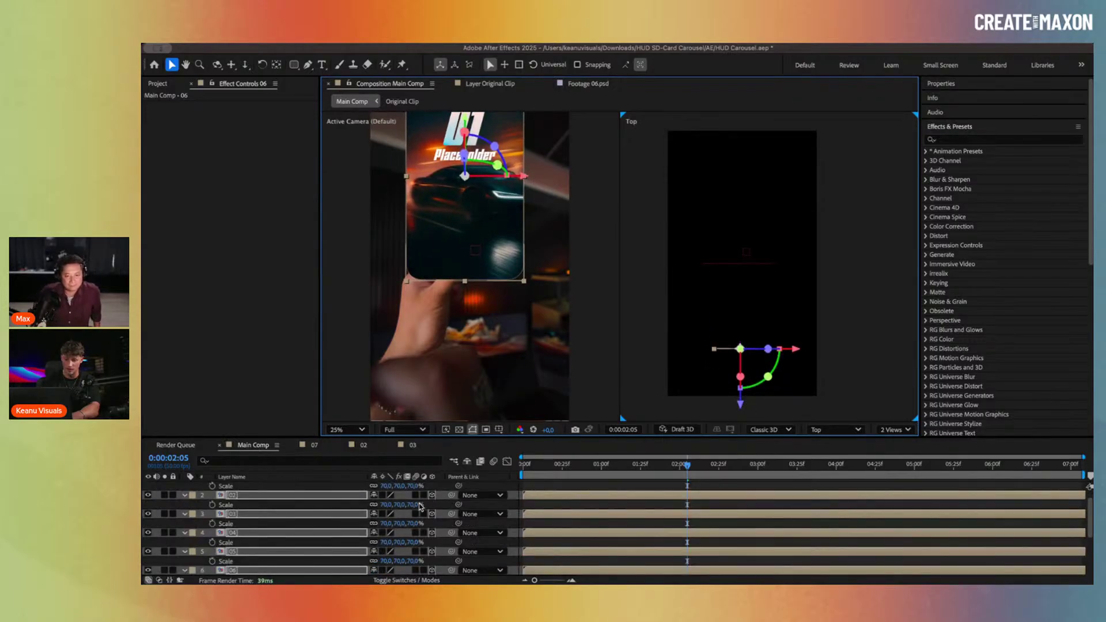
{"action": "left_click", "coordinate": [418, 506]}
{"action": "type", "text": "60"}
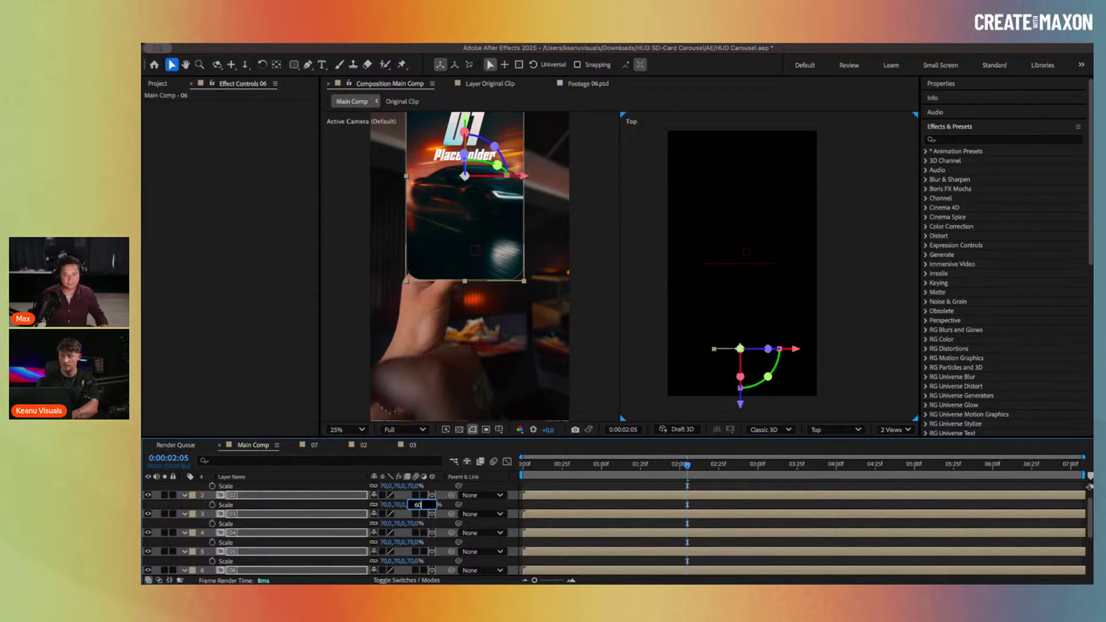
{"action": "key", "text": "Return"}
Step: Move layers 01 to 06 together down along the Y axis over the hand and collapse their scale properties
{"action": "scroll", "coordinate": [525, 288], "scroll_direction": "up", "scroll_amount": 1}
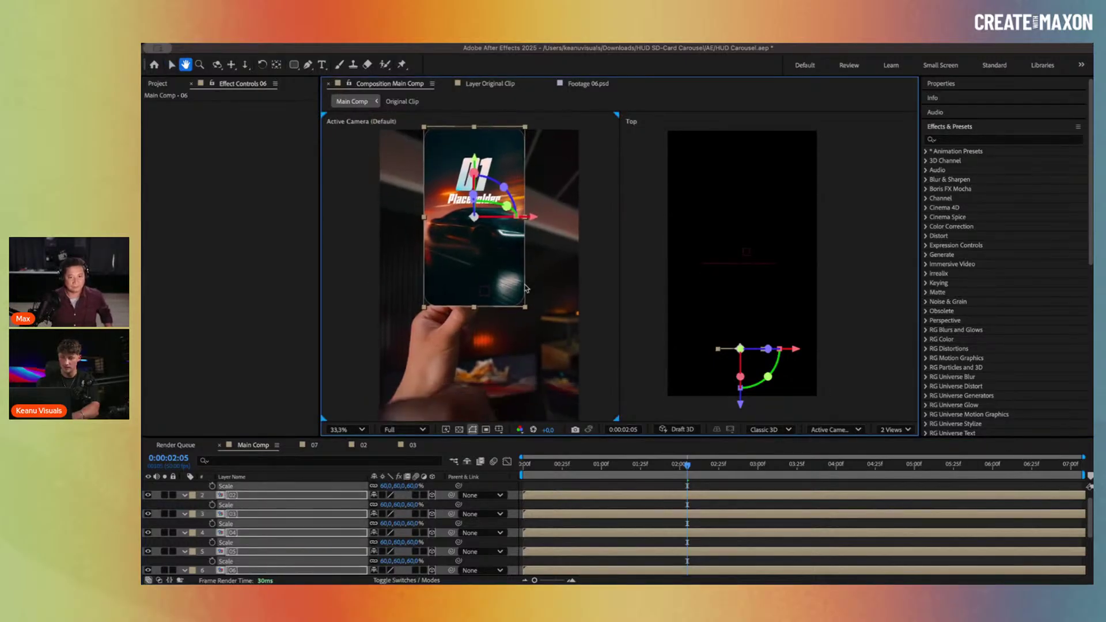
{"action": "key", "text": "v"}
{"action": "left_click_drag", "start_coordinate": [477, 168], "coordinate": [477, 193]}
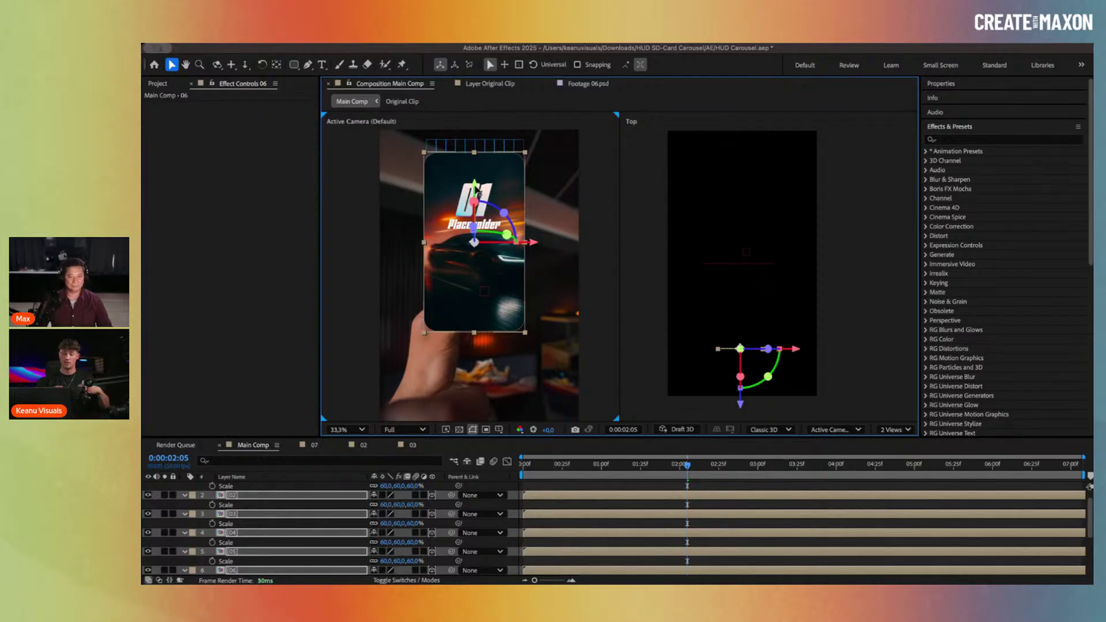
{"action": "scroll", "coordinate": [352, 522], "scroll_direction": "up", "scroll_amount": 1}
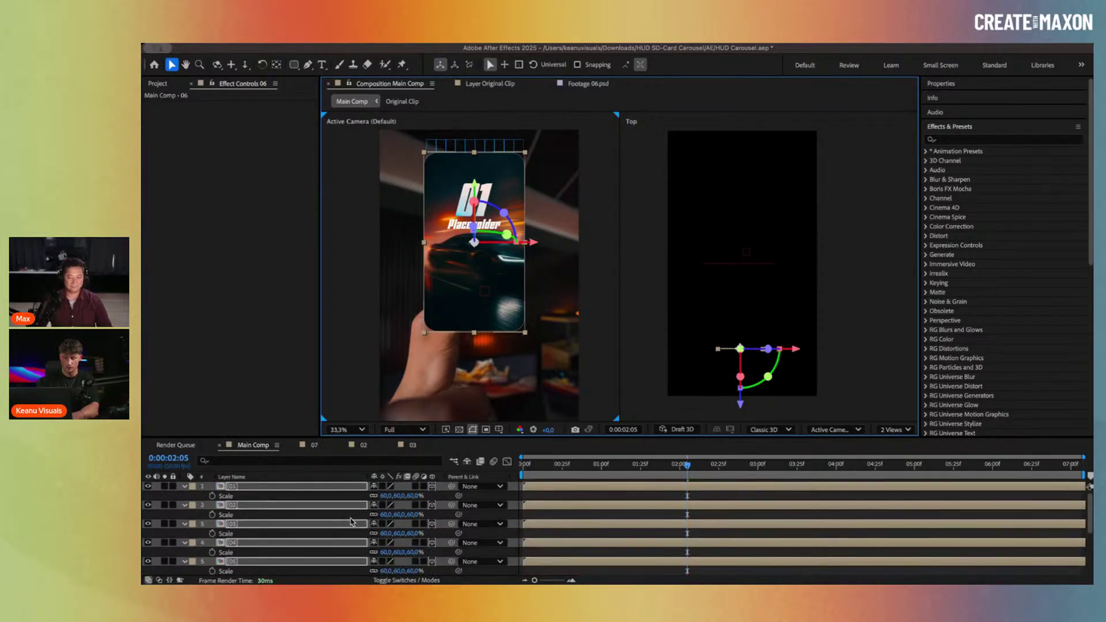
{"action": "key", "text": "r"}
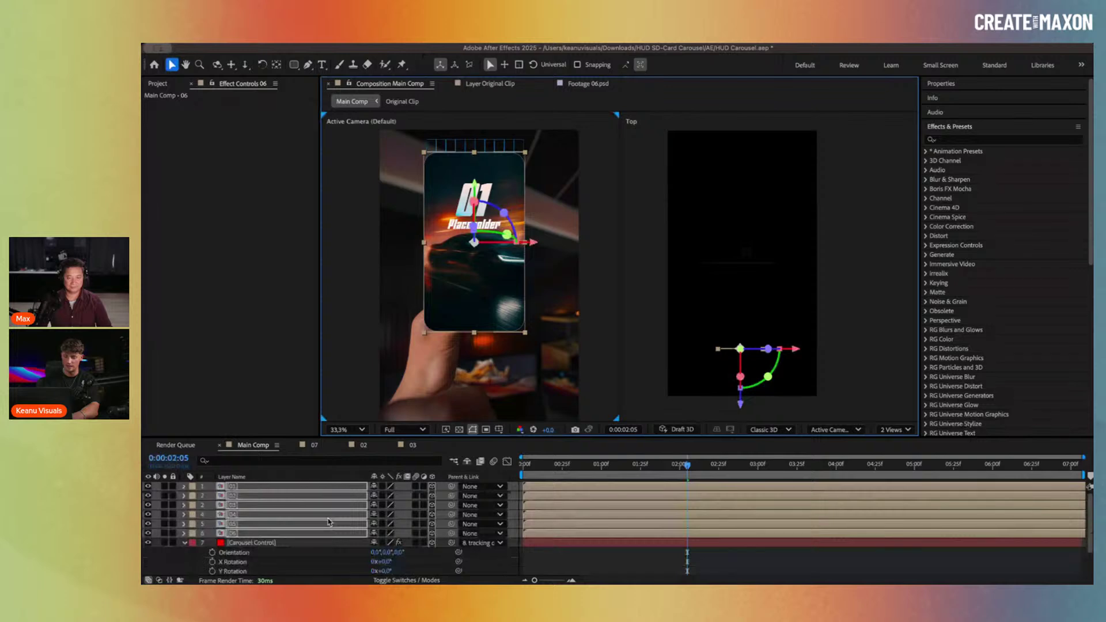
Step: Parent layer 01 to Carousel Control and set the Y Rotation of Carousel Control to 60°
{"action": "left_click", "coordinate": [293, 543]}
{"action": "left_click", "coordinate": [290, 486]}
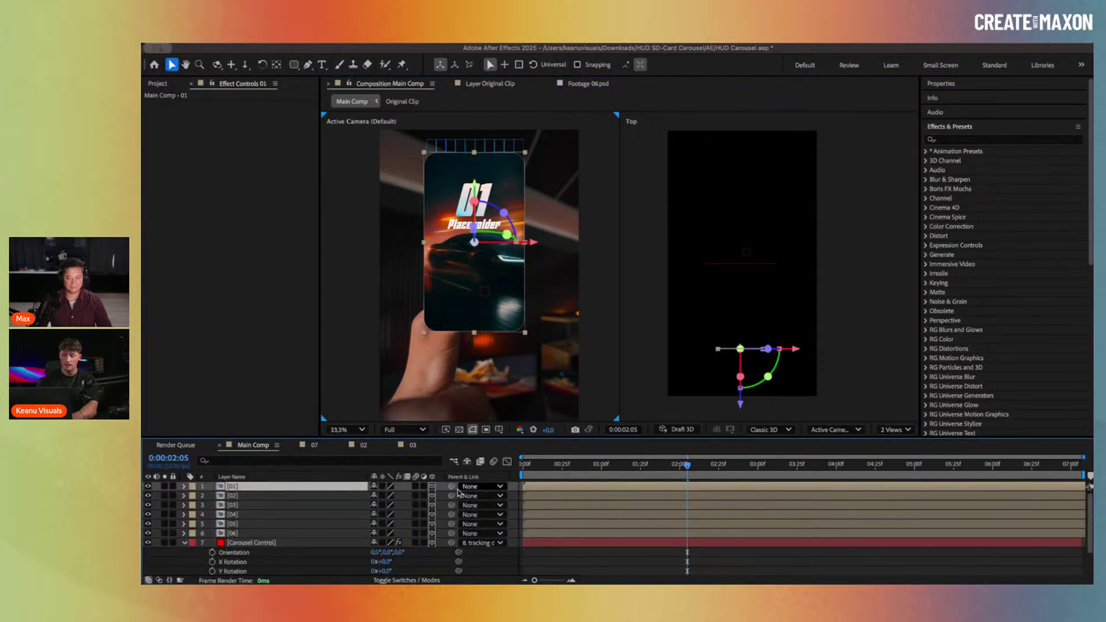
{"action": "left_click_drag", "start_coordinate": [452, 486], "coordinate": [304, 543]}
{"action": "scroll", "coordinate": [302, 544], "scroll_direction": "down", "scroll_amount": 1}
{"action": "left_click", "coordinate": [386, 543]}
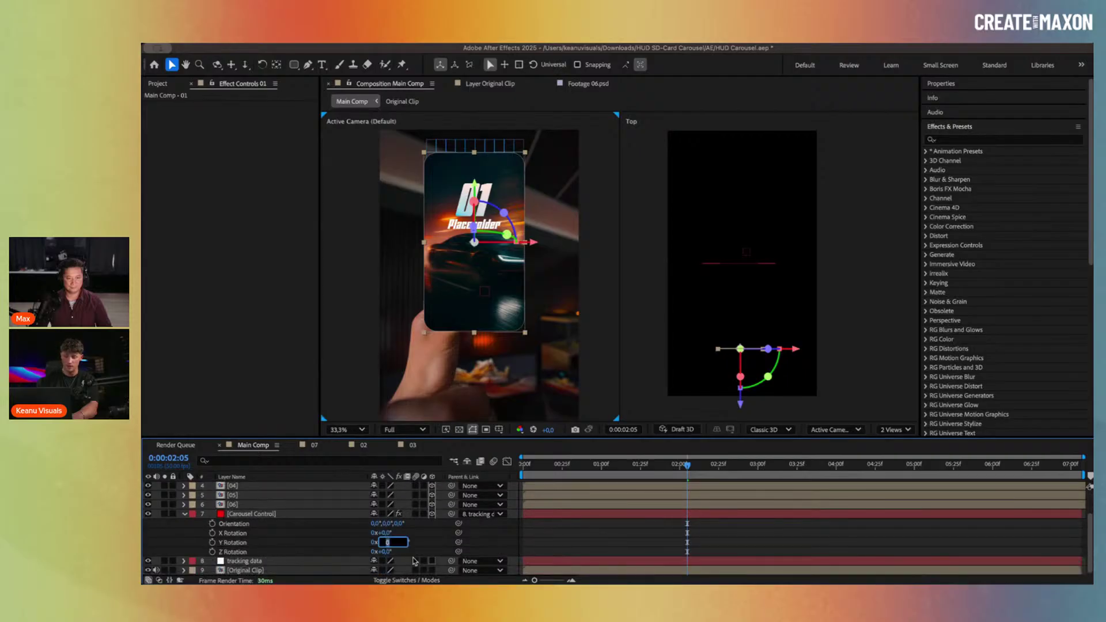
{"action": "type", "text": "60"}
{"action": "key", "text": "Return"}
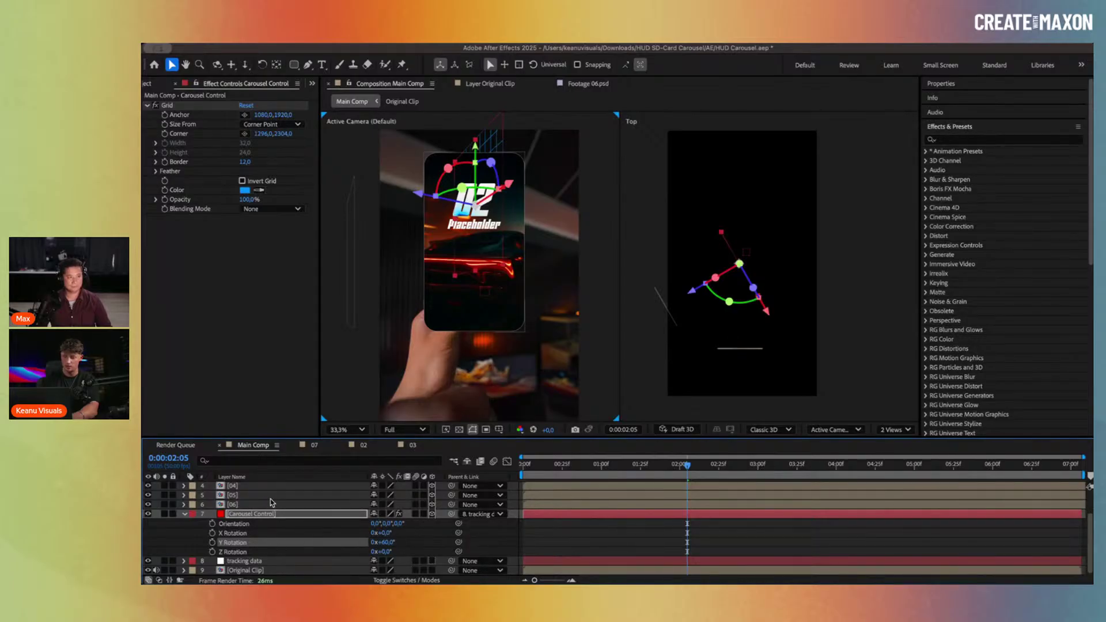
Step: Parent layer 02 to Carousel Control and set the control's Y Rotation to 120°
{"action": "scroll", "coordinate": [253, 517], "scroll_direction": "up", "scroll_amount": 3}
{"action": "left_click", "coordinate": [252, 495]}
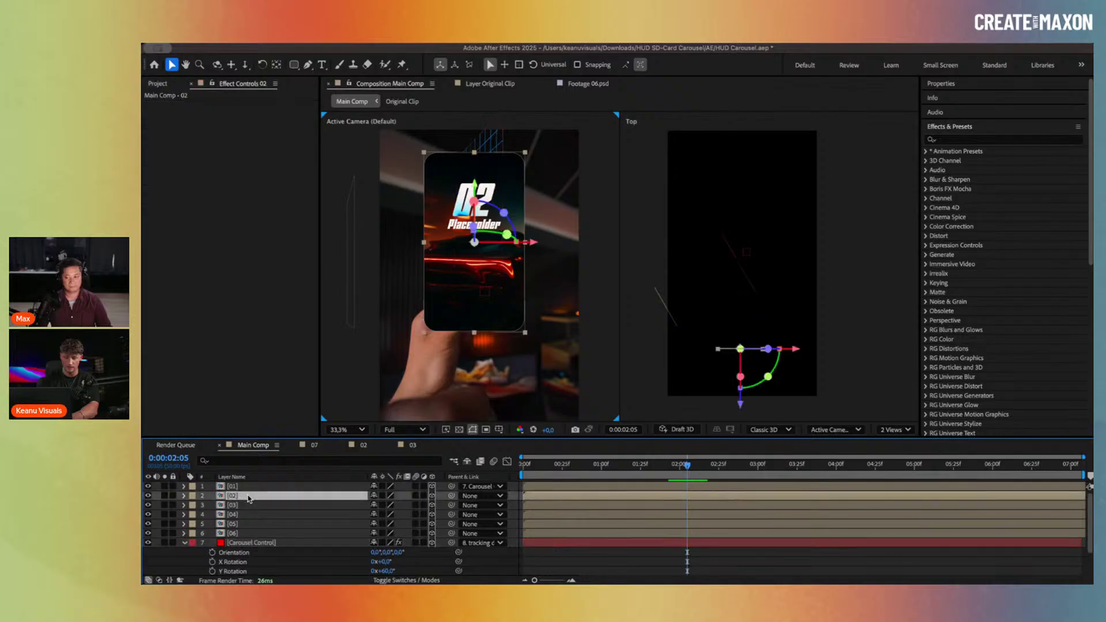
{"action": "left_click_drag", "start_coordinate": [452, 496], "coordinate": [323, 546]}
{"action": "left_click", "coordinate": [391, 571]}
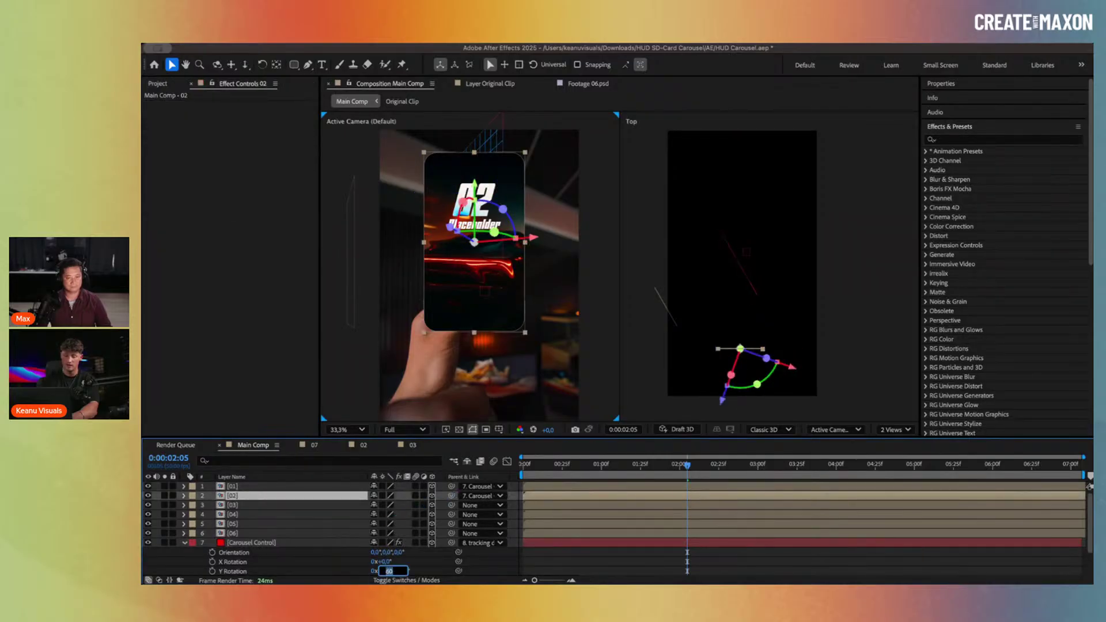
{"action": "type", "text": "120"}
{"action": "key", "text": "Return"}
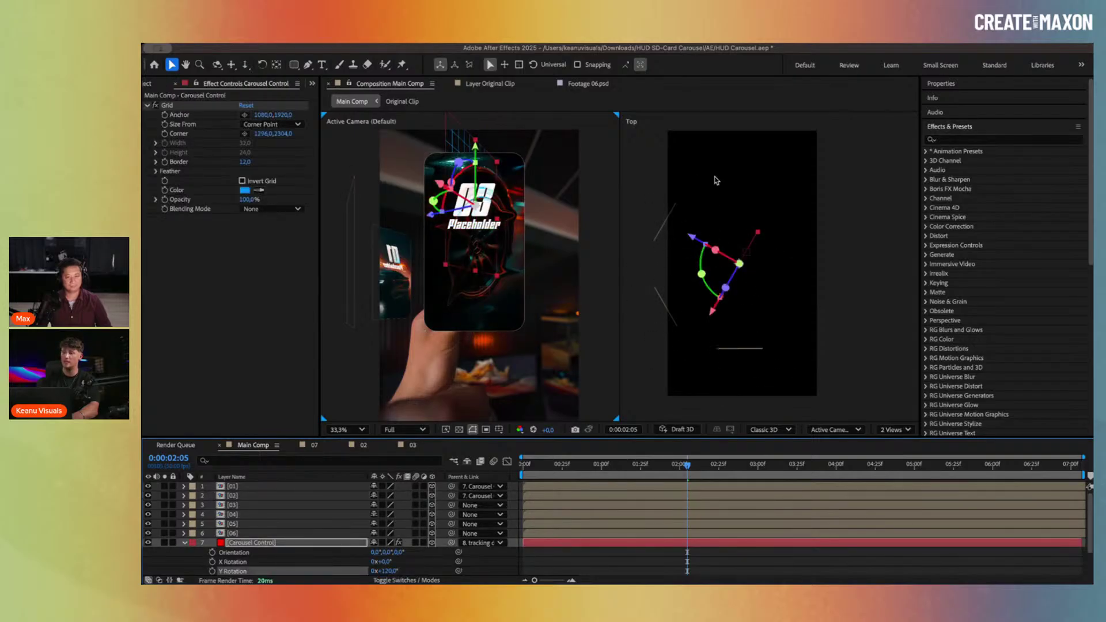
Step: Parent layer 03 to Carousel Control and set the control's Y Rotation to 180°
{"action": "left_click", "coordinate": [246, 506]}
{"action": "left_click_drag", "start_coordinate": [451, 505], "coordinate": [298, 544]}
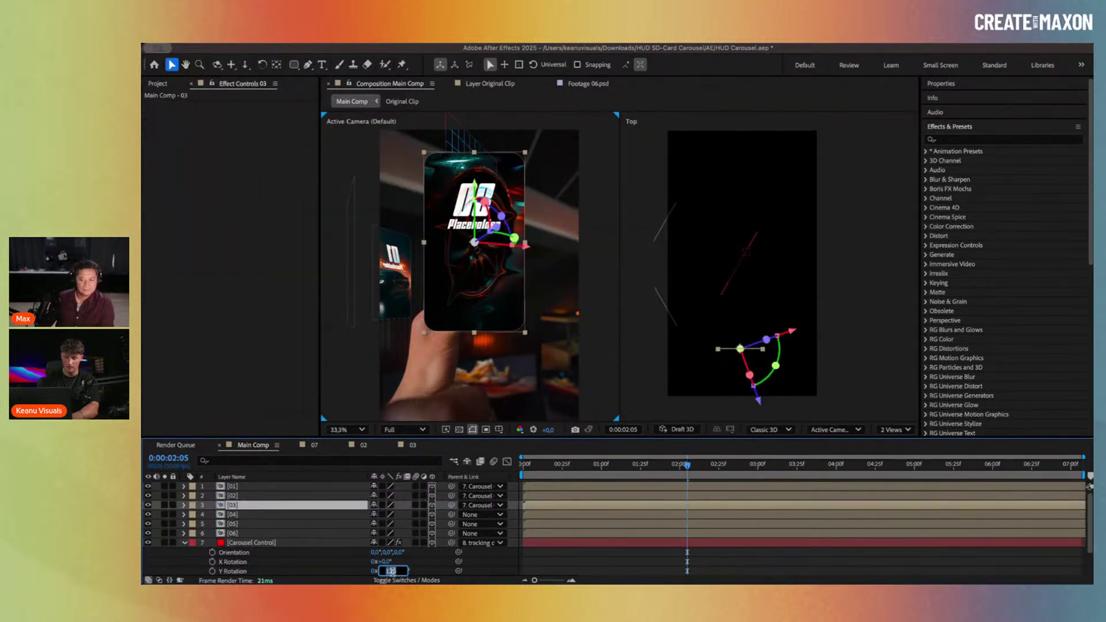
{"action": "left_click", "coordinate": [389, 571]}
{"action": "type", "text": "180"}
{"action": "key", "text": "Return"}
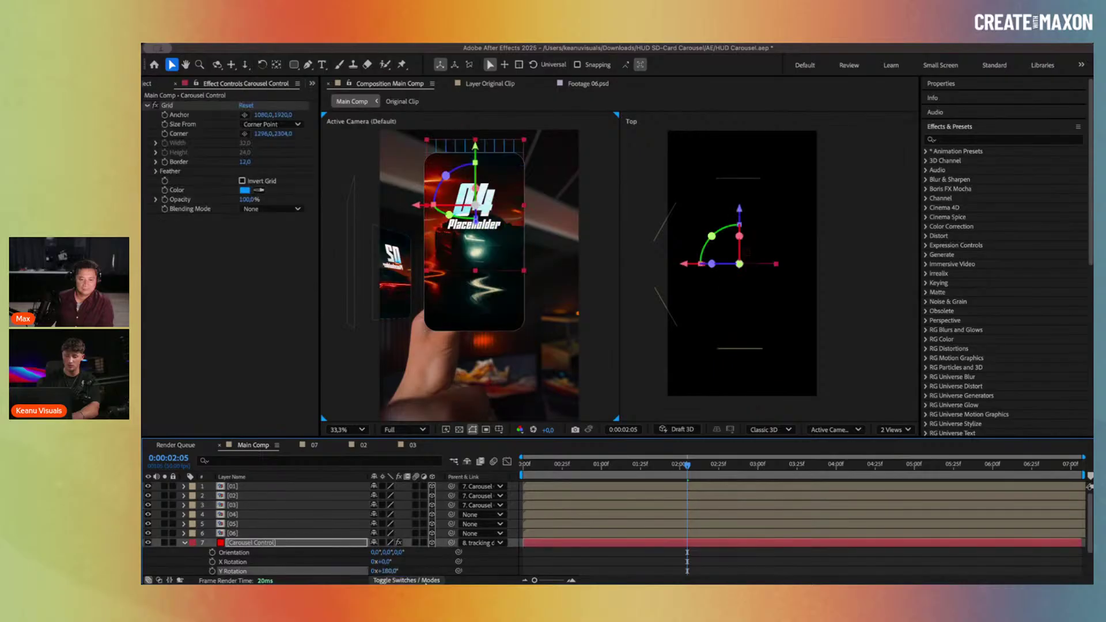
Step: Parent layer 04 to Carousel Control and set the control's Y Rotation to 240°
{"action": "left_click", "coordinate": [281, 514]}
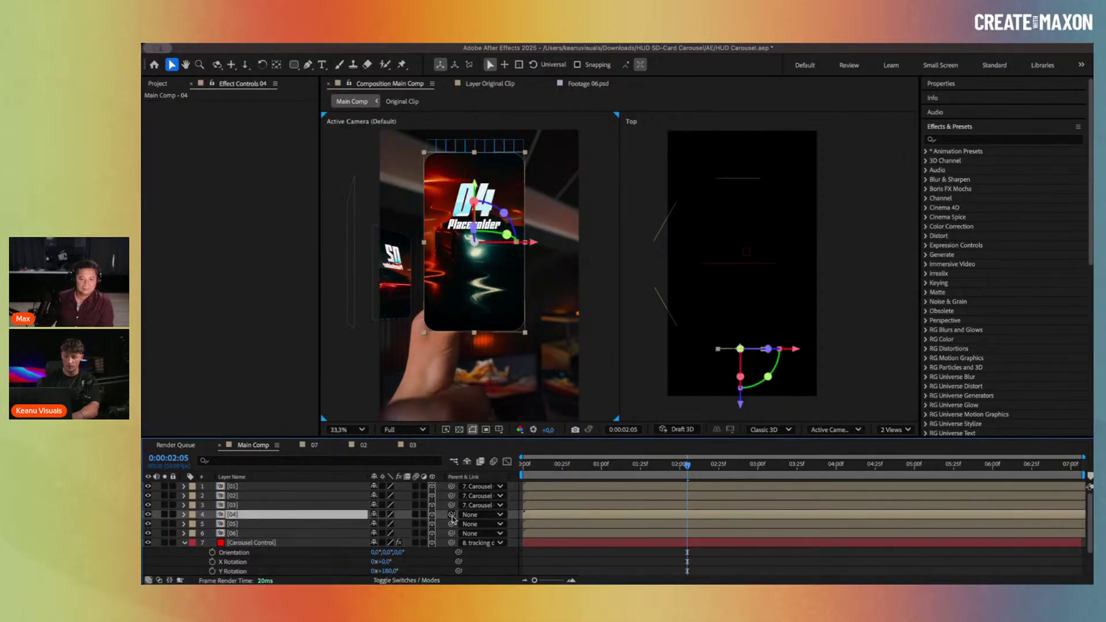
{"action": "left_click_drag", "start_coordinate": [452, 515], "coordinate": [329, 546]}
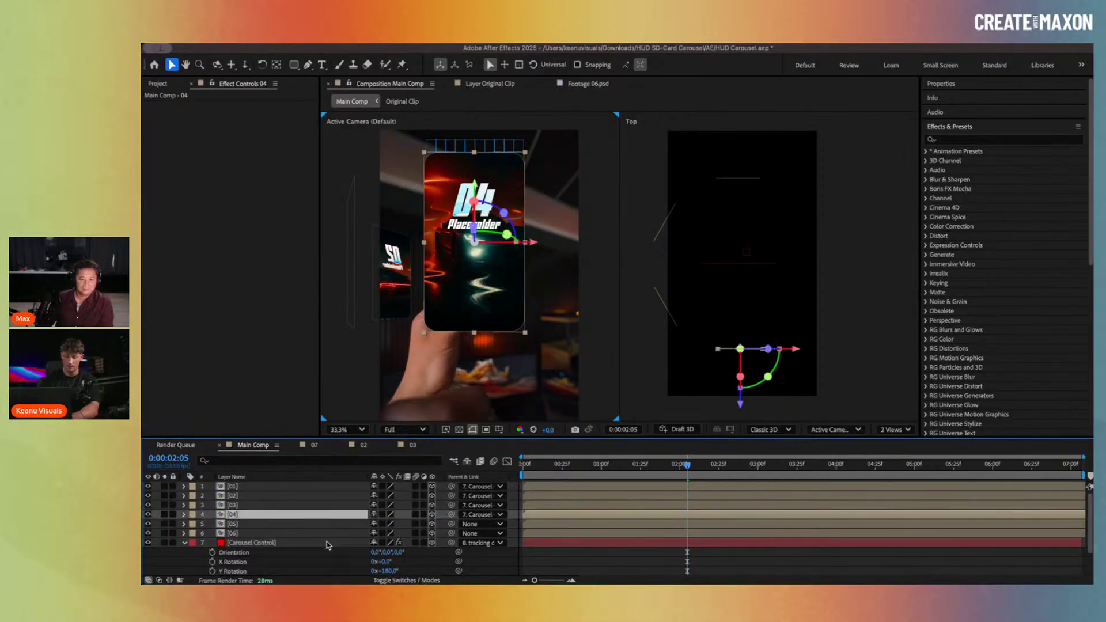
{"action": "left_click", "coordinate": [392, 571]}
{"action": "type", "text": "240"}
{"action": "key", "text": "Return"}
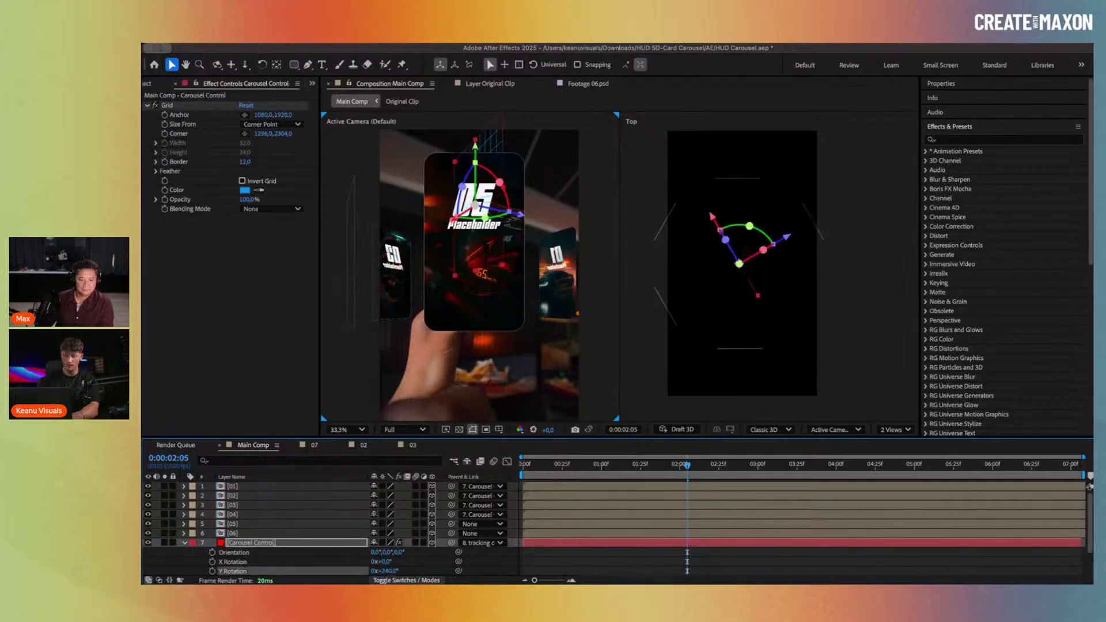
Step: Parent layer 05 to Carousel Control and set the control's Y Rotation to 300°
{"action": "left_click", "coordinate": [293, 524]}
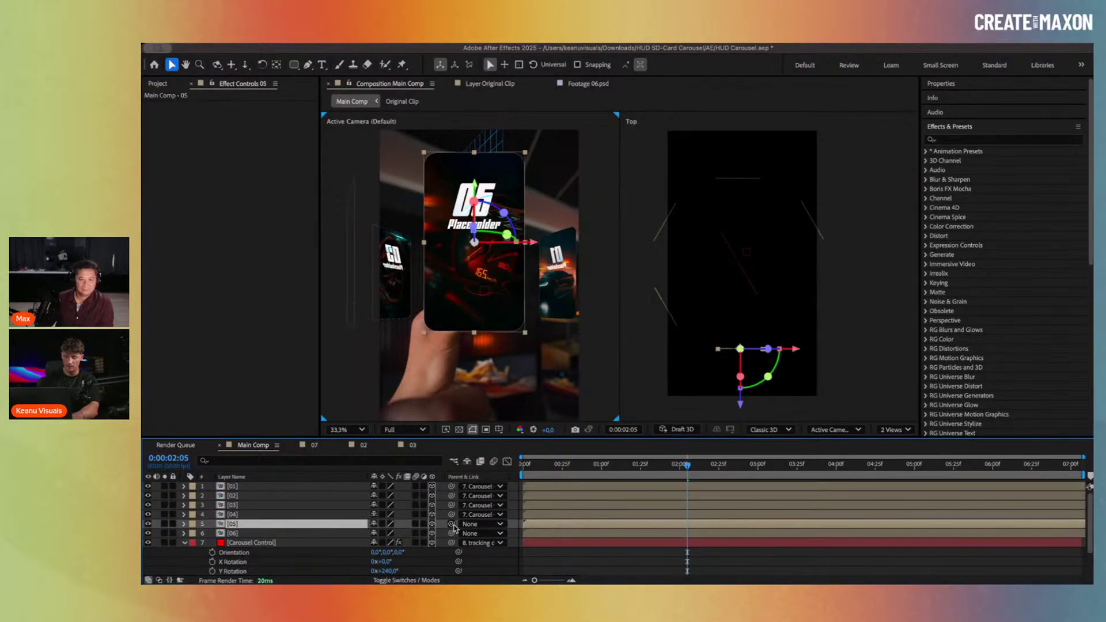
{"action": "left_click_drag", "start_coordinate": [452, 524], "coordinate": [314, 544]}
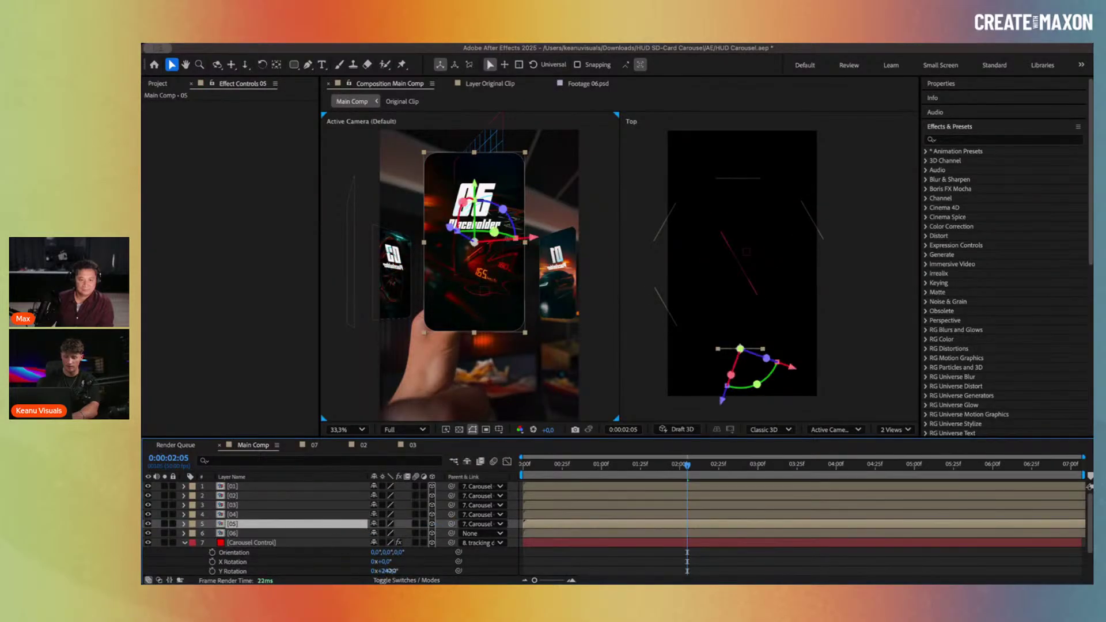
{"action": "left_click", "coordinate": [392, 571]}
{"action": "type", "text": "300"}
{"action": "key", "text": "Return"}
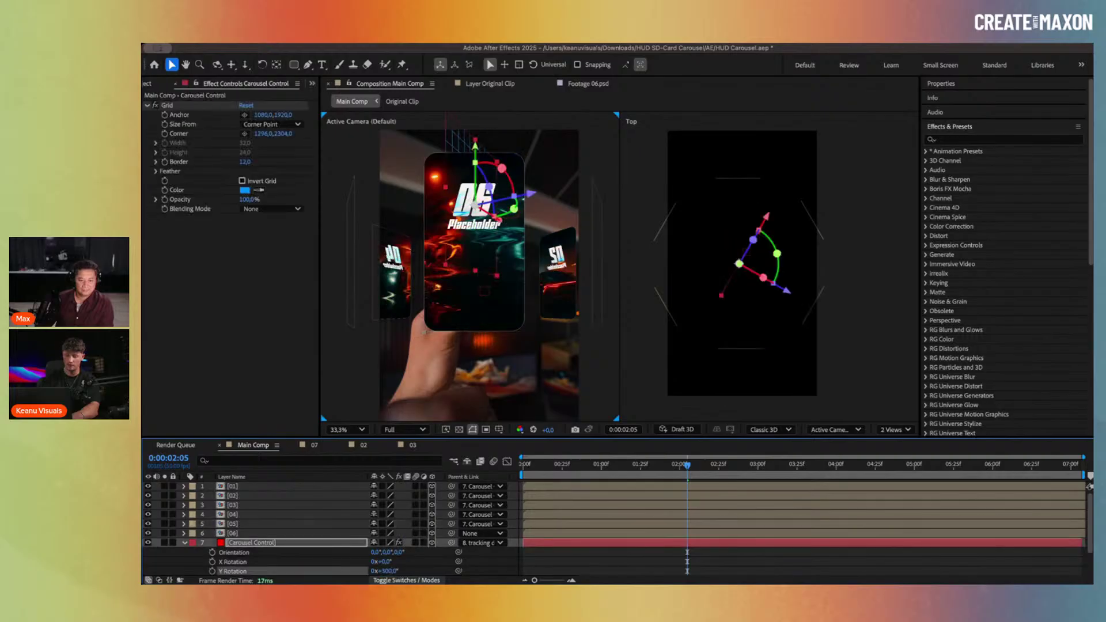
Step: Parent layer 06 to Carousel Control and lower the whole carousel slightly by moving Carousel Control down along the Y axis
{"action": "left_click", "coordinate": [323, 536]}
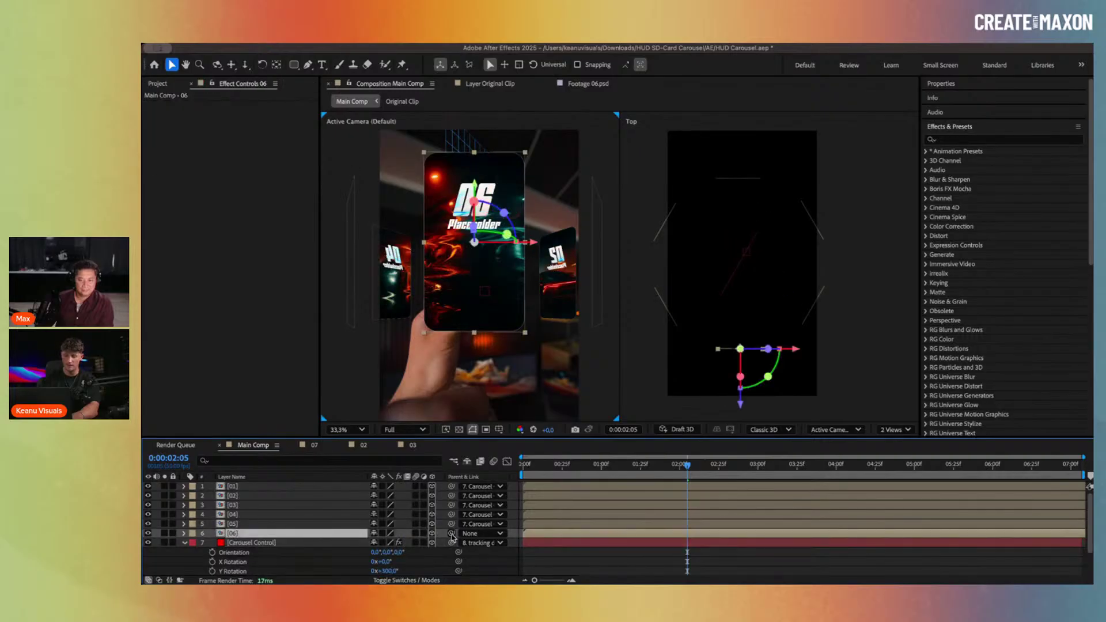
{"action": "left_click_drag", "start_coordinate": [453, 534], "coordinate": [318, 547]}
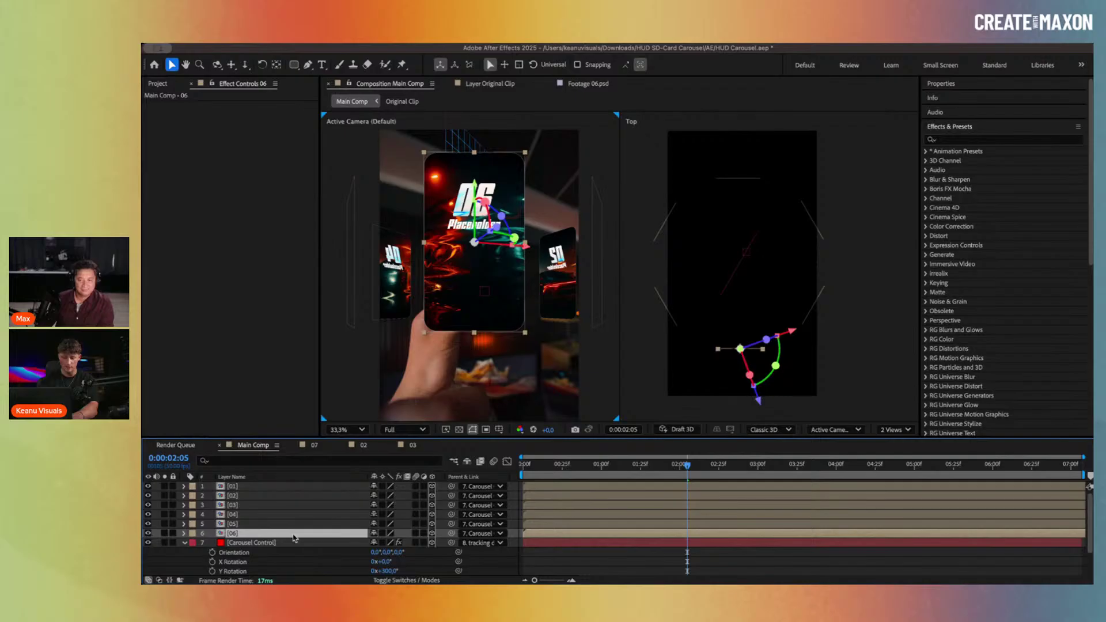
{"action": "left_click", "coordinate": [265, 545]}
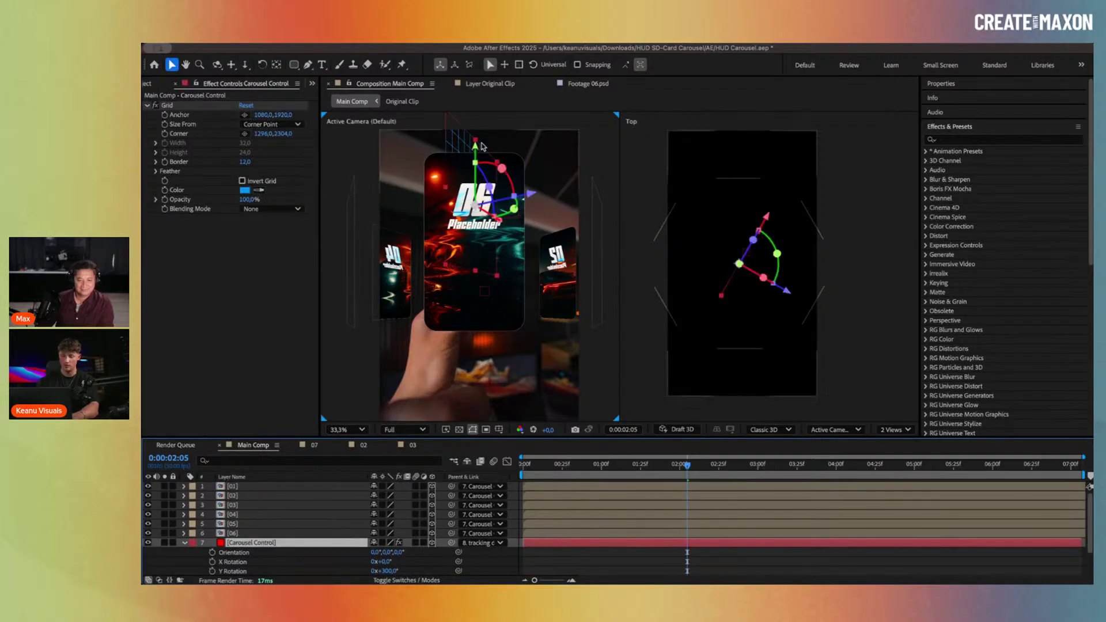
{"action": "mouse_move", "coordinate": [480, 151]}
{"action": "left_mouse_down"}
{"action": "mouse_move", "coordinate": [485, 93]}
{"action": "mouse_move", "coordinate": [487, 346]}
{"action": "mouse_move", "coordinate": [497, 108]}
{"action": "mouse_move", "coordinate": [461, 269]}
{"action": "mouse_move", "coordinate": [475, 163]}
{"action": "left_mouse_up"}
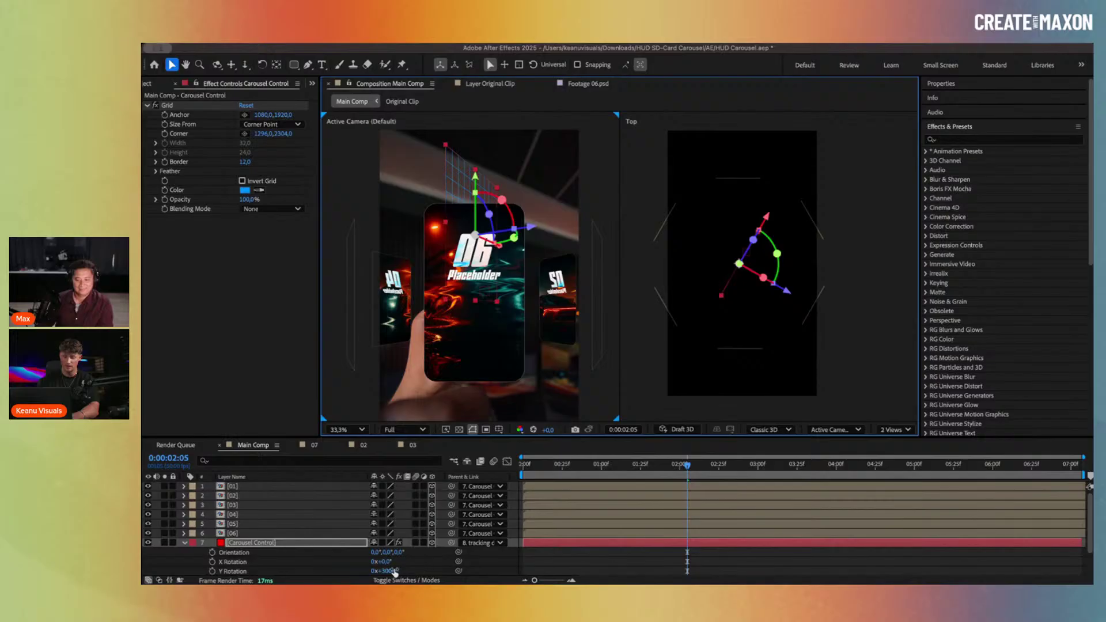
Step: Test-spin the carousel with Carousel Control's Y Rotation and reset that rotation to 0x+0,0°
{"action": "mouse_move", "coordinate": [395, 572]}
{"action": "left_mouse_down"}
{"action": "mouse_move", "coordinate": [428, 565]}
{"action": "mouse_move", "coordinate": [343, 574]}
{"action": "mouse_move", "coordinate": [436, 555]}
{"action": "mouse_move", "coordinate": [390, 570]}
{"action": "left_mouse_up"}
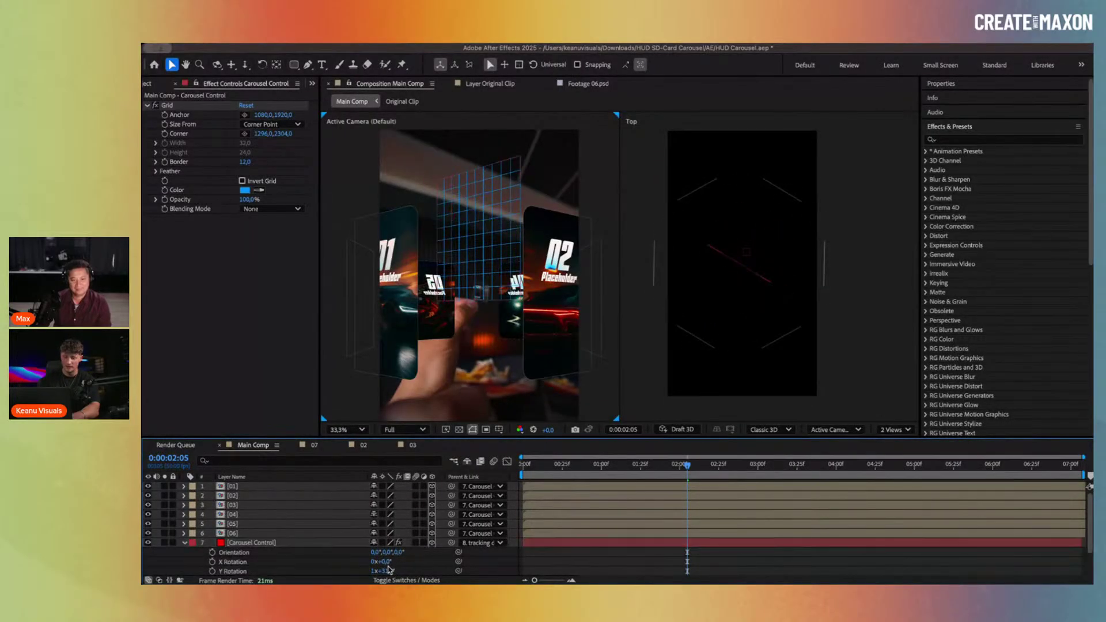
{"action": "type", "text": "0"}
{"action": "key", "text": "Return"}
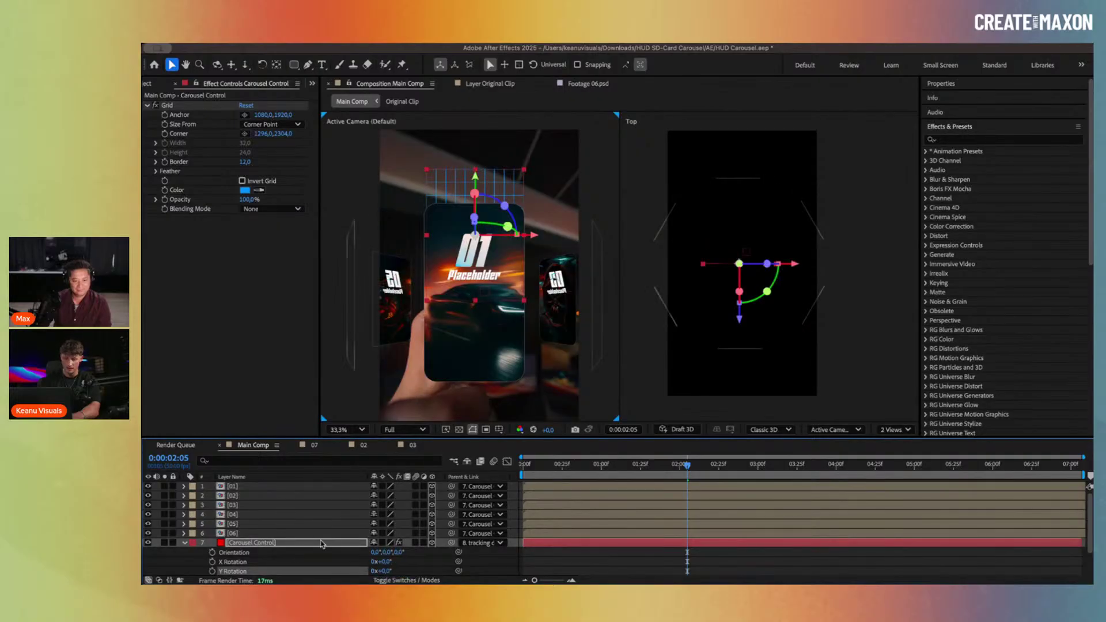
{"action": "left_click", "coordinate": [283, 533]}
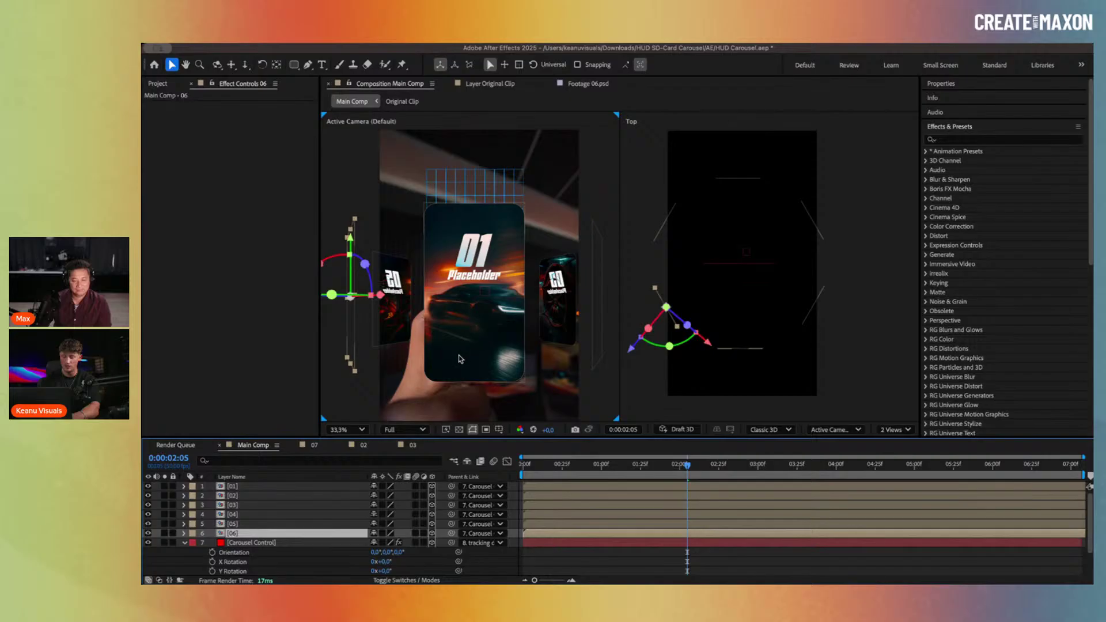
{"action": "left_click", "coordinate": [264, 543]}
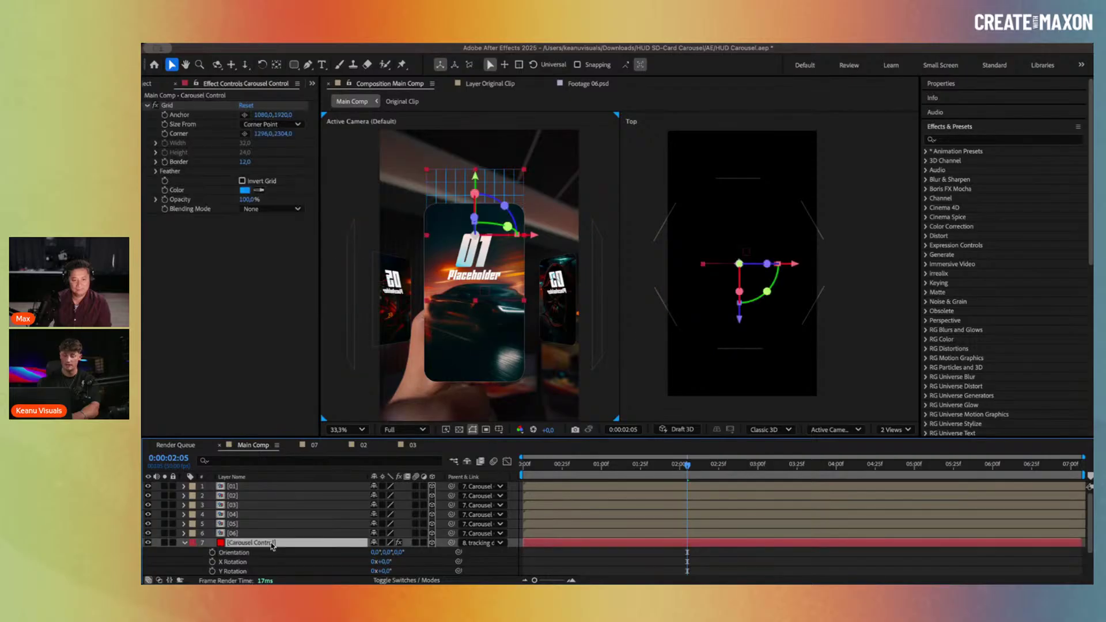
Step: Scale Carousel Control down to about 27.4, 20.8, 56.0% and raise the carousel above the SD card
{"action": "key", "text": "s"}
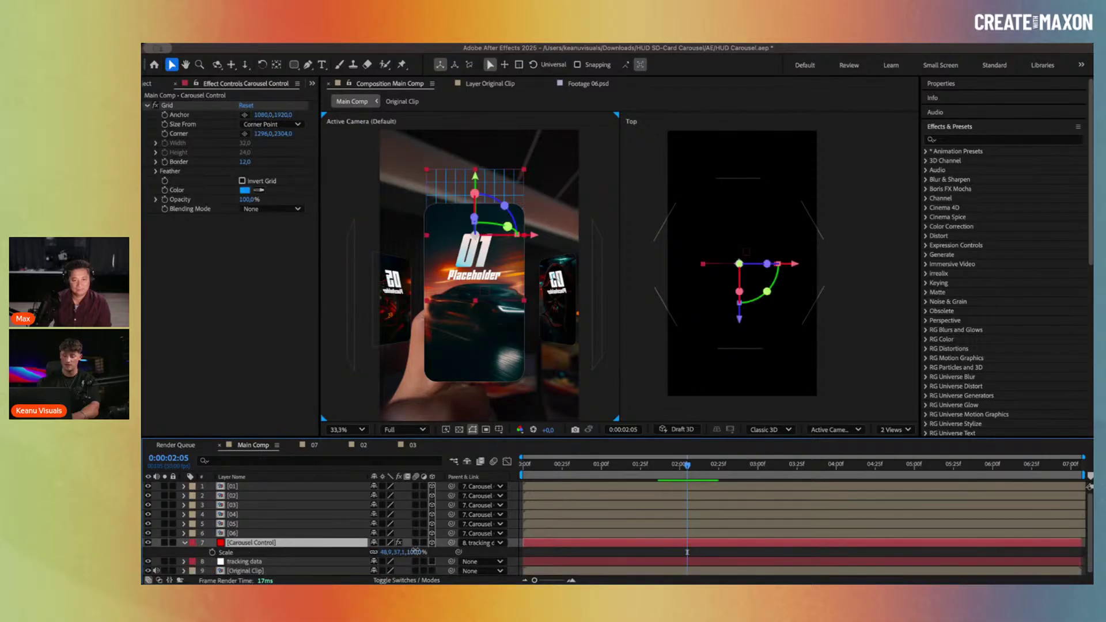
{"action": "mouse_move", "coordinate": [415, 552]}
{"action": "left_mouse_down"}
{"action": "mouse_move", "coordinate": [383, 549]}
{"action": "mouse_move", "coordinate": [402, 549]}
{"action": "left_mouse_up"}
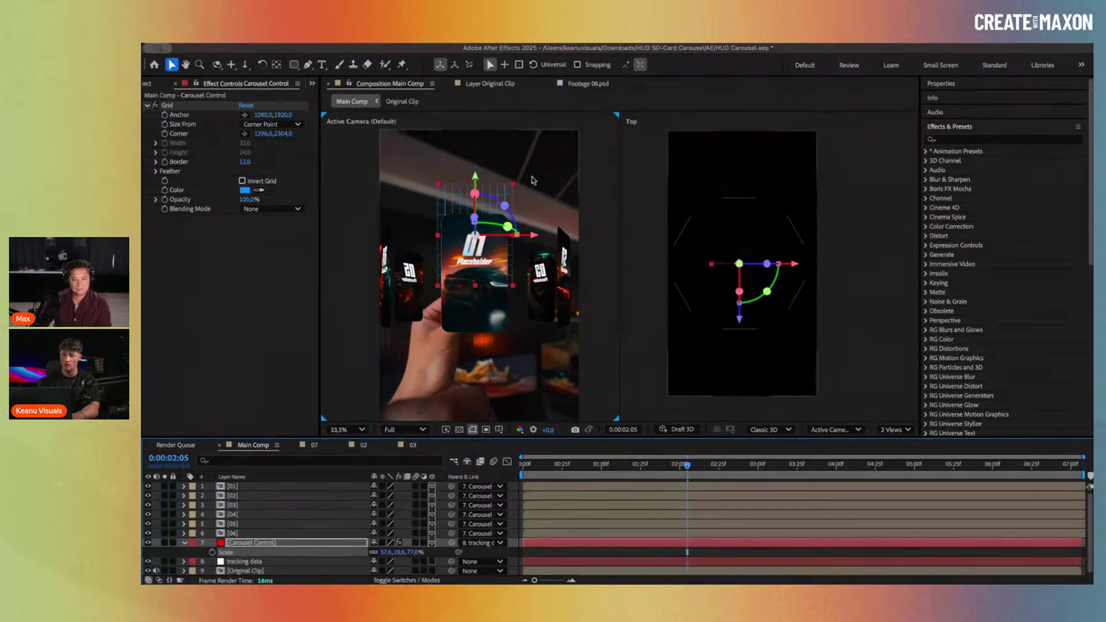
{"action": "left_click_drag", "start_coordinate": [475, 176], "coordinate": [475, 139]}
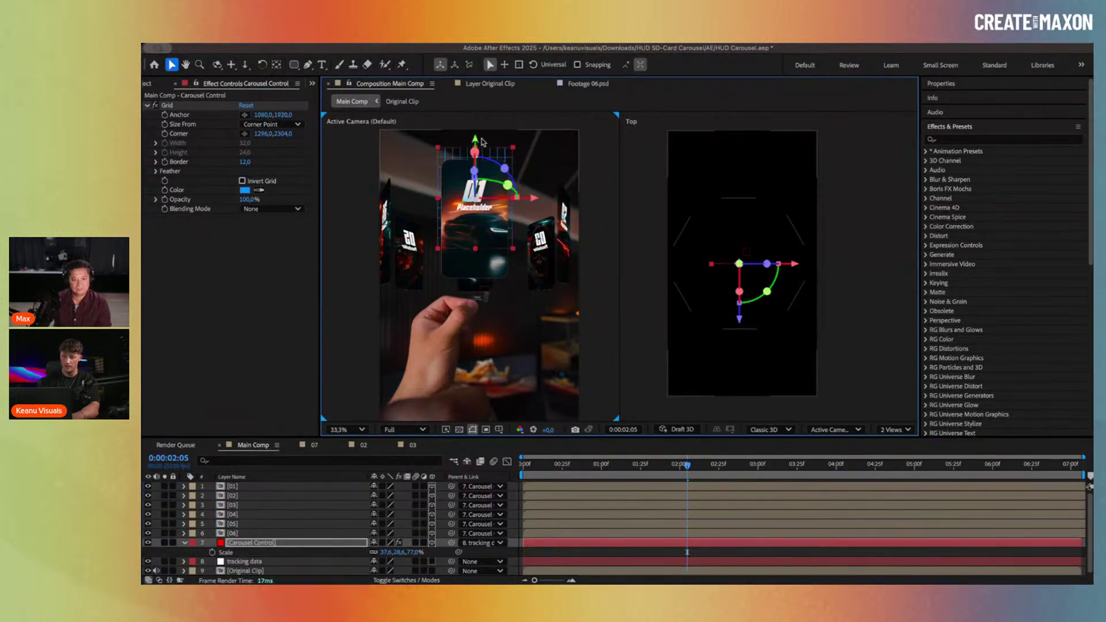
{"action": "left_click_drag", "start_coordinate": [410, 550], "coordinate": [400, 553]}
Step: Enlarge layers 01 to 06 together, bringing the scale of layer 01 to about 201.8, 320.8, 150%
{"action": "left_click", "coordinate": [242, 533]}
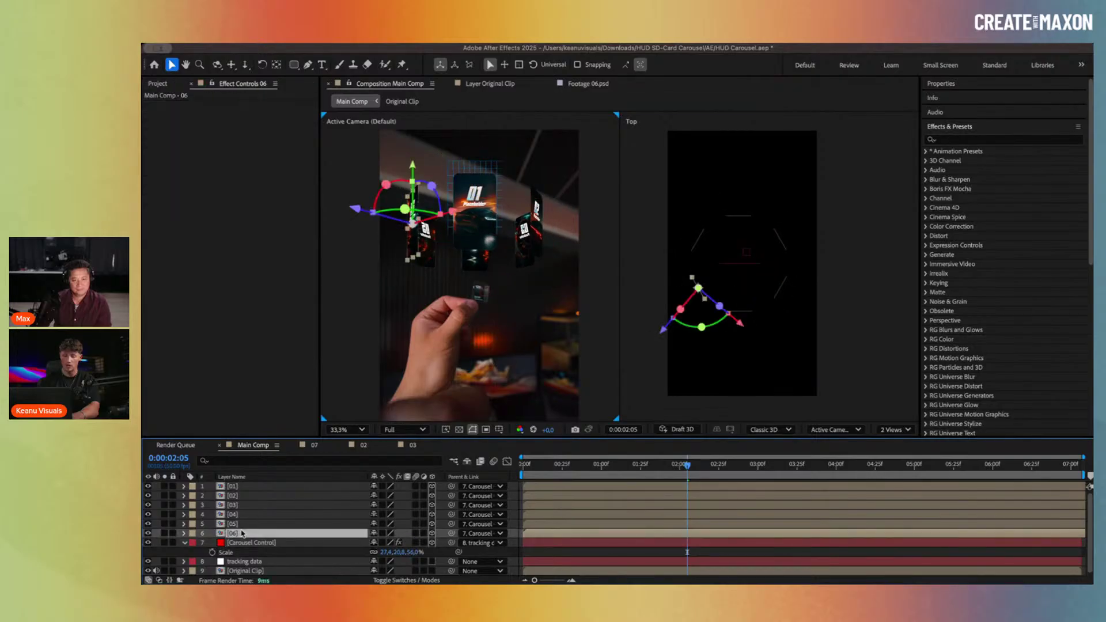
{"action": "left_click", "coordinate": [246, 489], "text": "shift"}
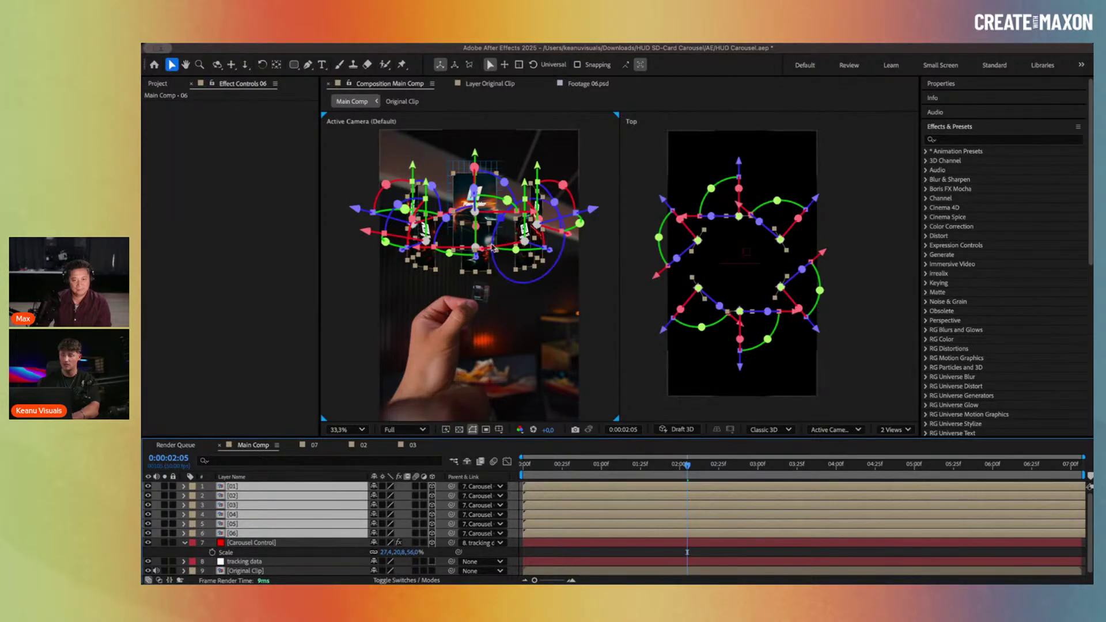
{"action": "scroll", "coordinate": [491, 224], "scroll_direction": "up", "scroll_amount": 2}
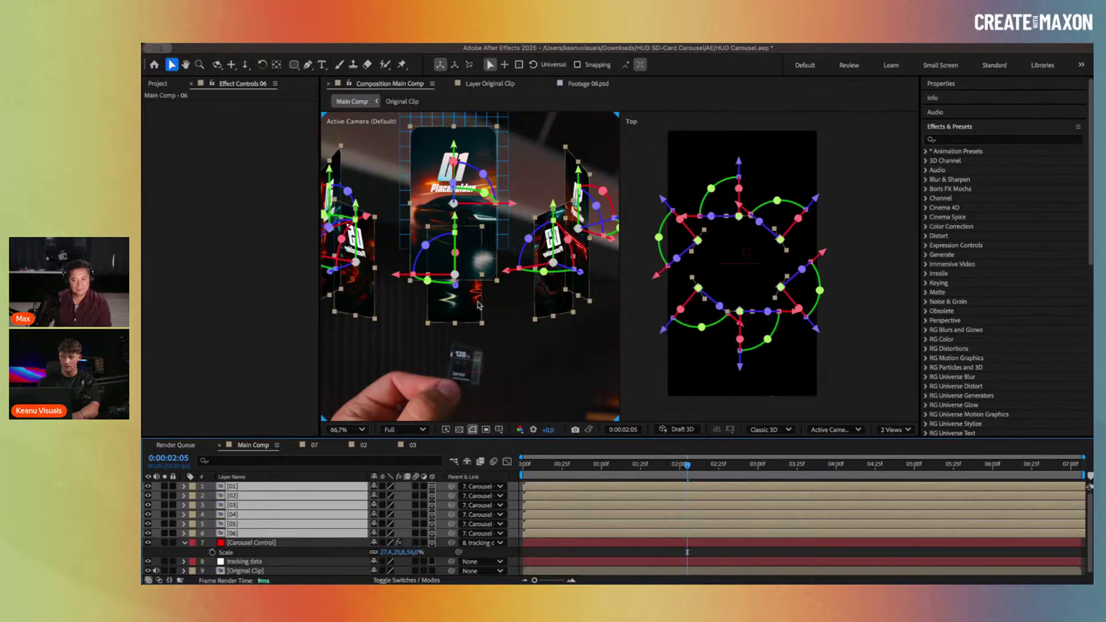
{"action": "key", "text": "s"}
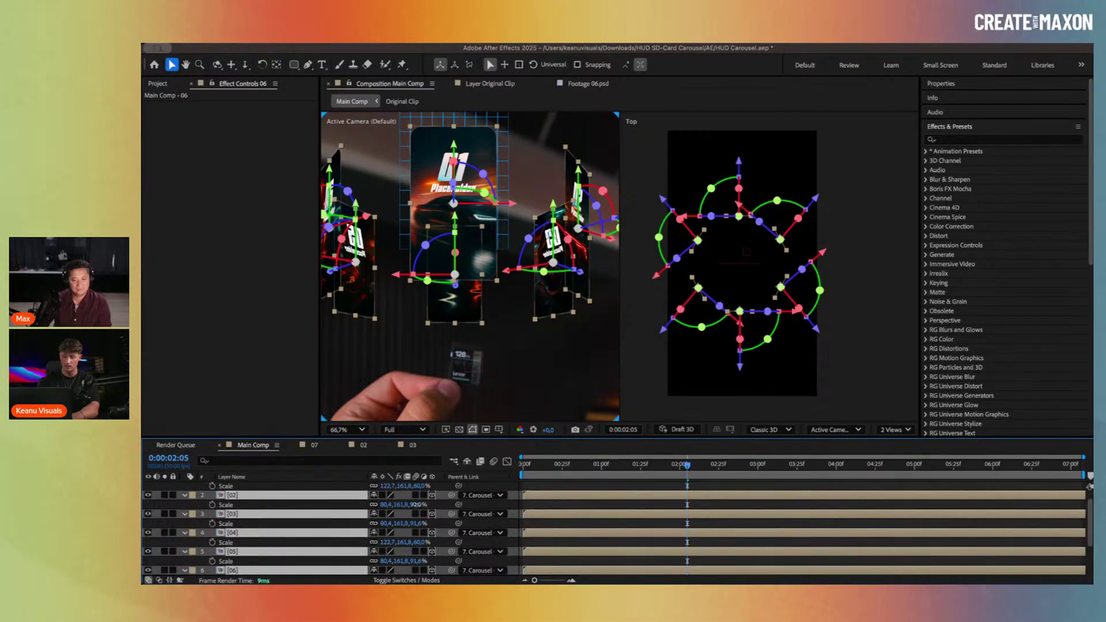
{"action": "left_click_drag", "start_coordinate": [414, 505], "coordinate": [466, 506]}
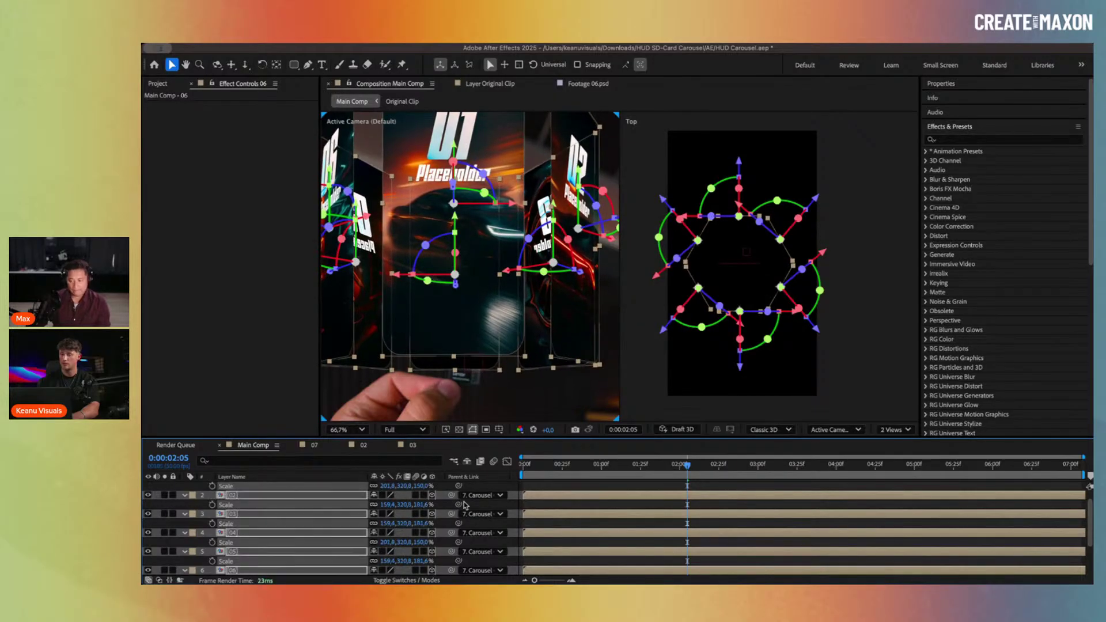
Step: Collapse the revealed properties of all layers in the timeline
{"action": "key", "text": "ctrl+a"}
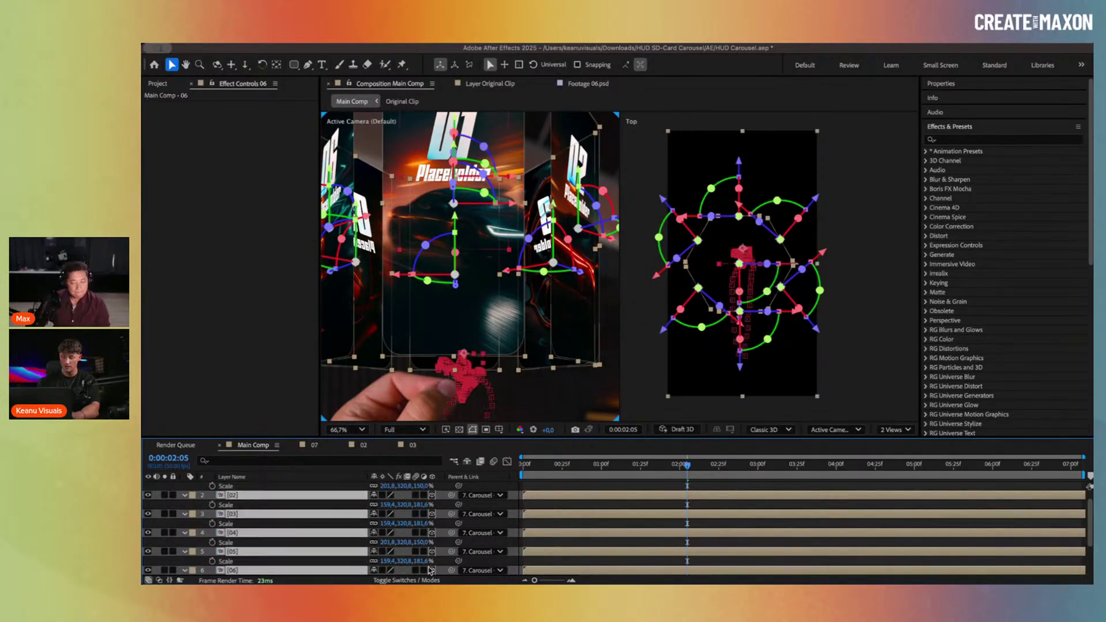
{"action": "key", "text": "u"}
{"action": "key", "text": "u"}
{"action": "key", "text": "u"}
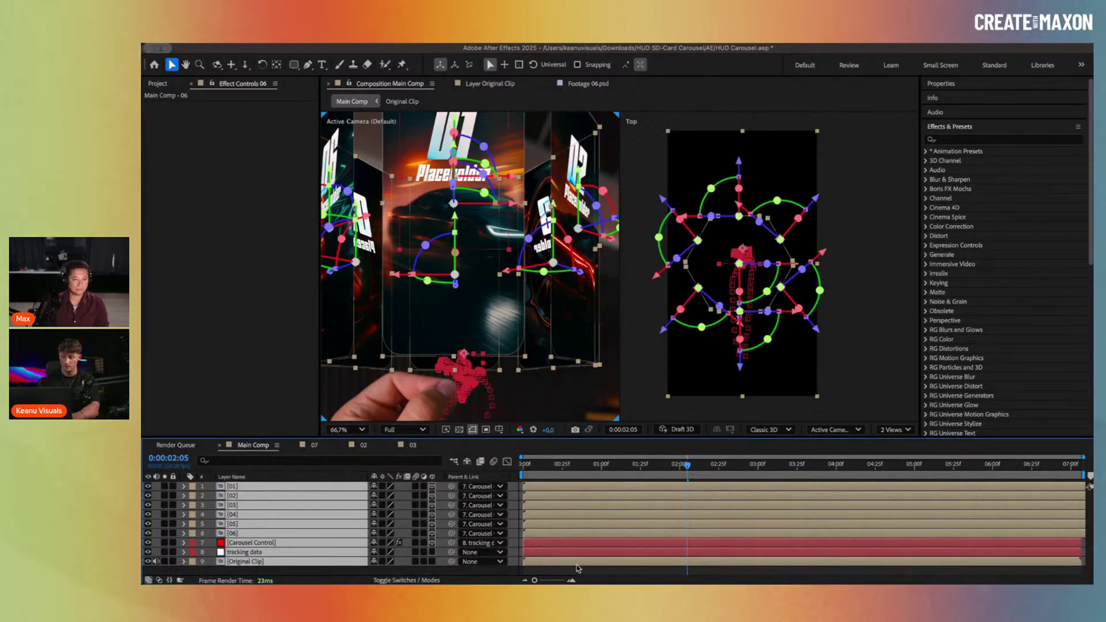
Step: At 0:00:00:34, reduce the scale of Carousel Control to about 20.5, 15.6, 42%
{"action": "left_click", "coordinate": [576, 467]}
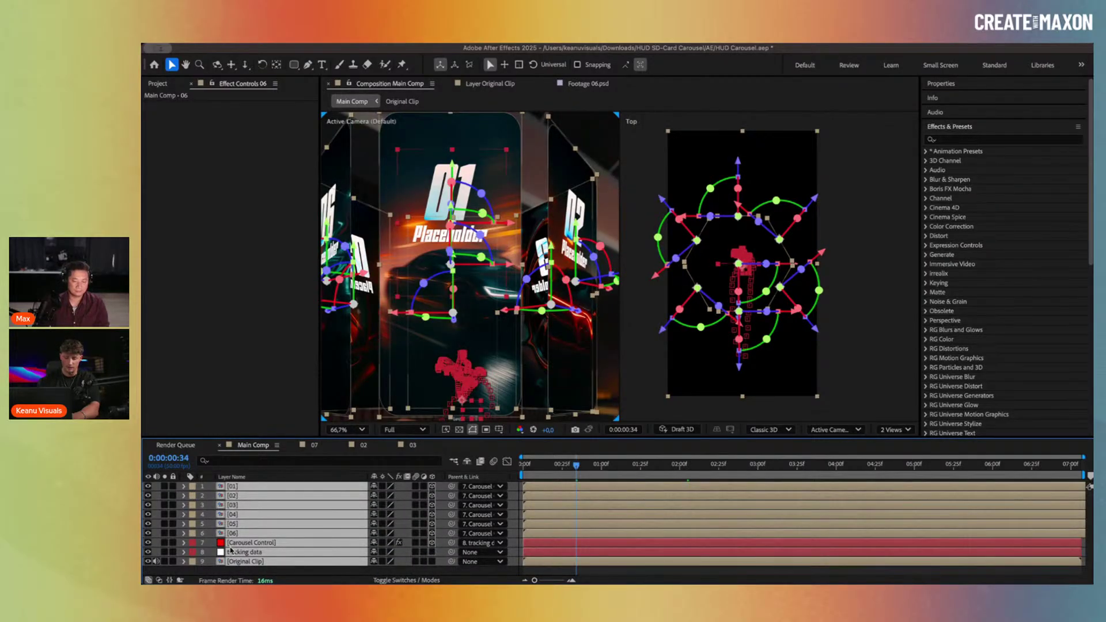
{"action": "key", "text": "ctrl+shift+a"}
{"action": "left_click", "coordinate": [239, 545]}
{"action": "key", "text": "s"}
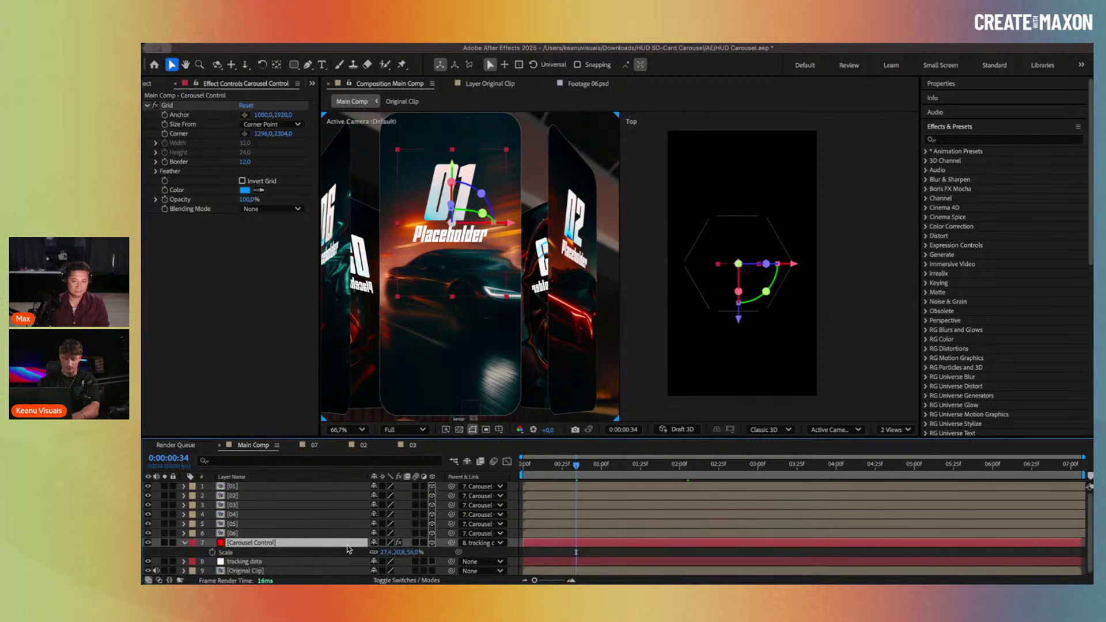
{"action": "mouse_move", "coordinate": [416, 555]}
{"action": "left_mouse_down"}
{"action": "mouse_move", "coordinate": [386, 555]}
{"action": "mouse_move", "coordinate": [400, 555]}
{"action": "left_mouse_up"}
Step: Fit the composition in the camera view and preview it from the start to check the tracked carousel
{"action": "left_click", "coordinate": [380, 420]}
{"action": "left_click", "coordinate": [355, 430]}
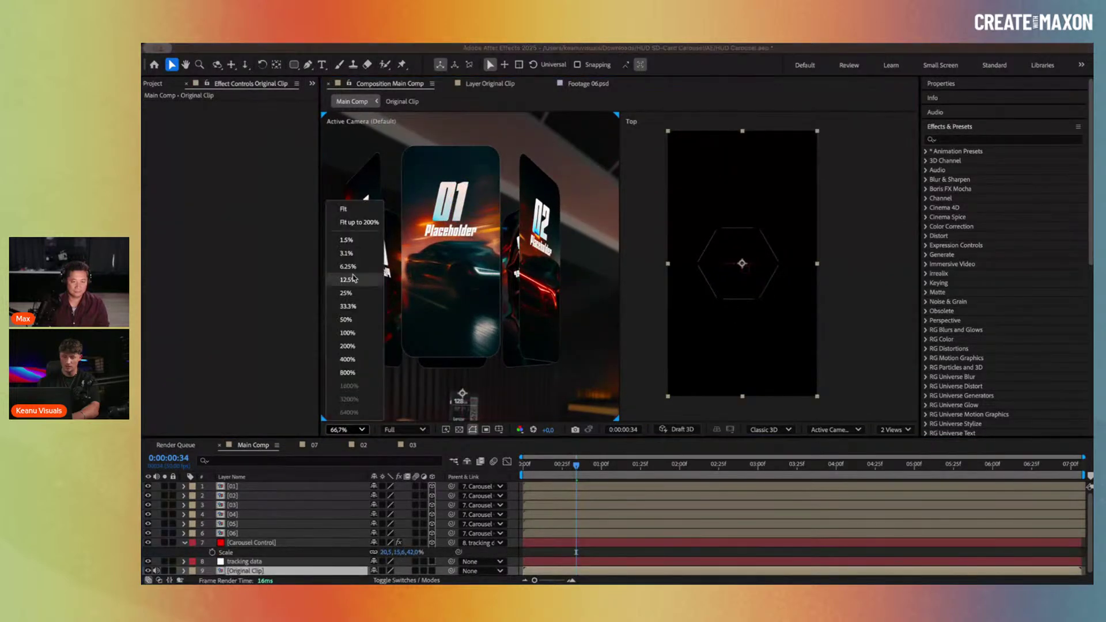
{"action": "left_click", "coordinate": [349, 212]}
{"action": "key", "text": "Home"}
{"action": "key", "text": "space"}
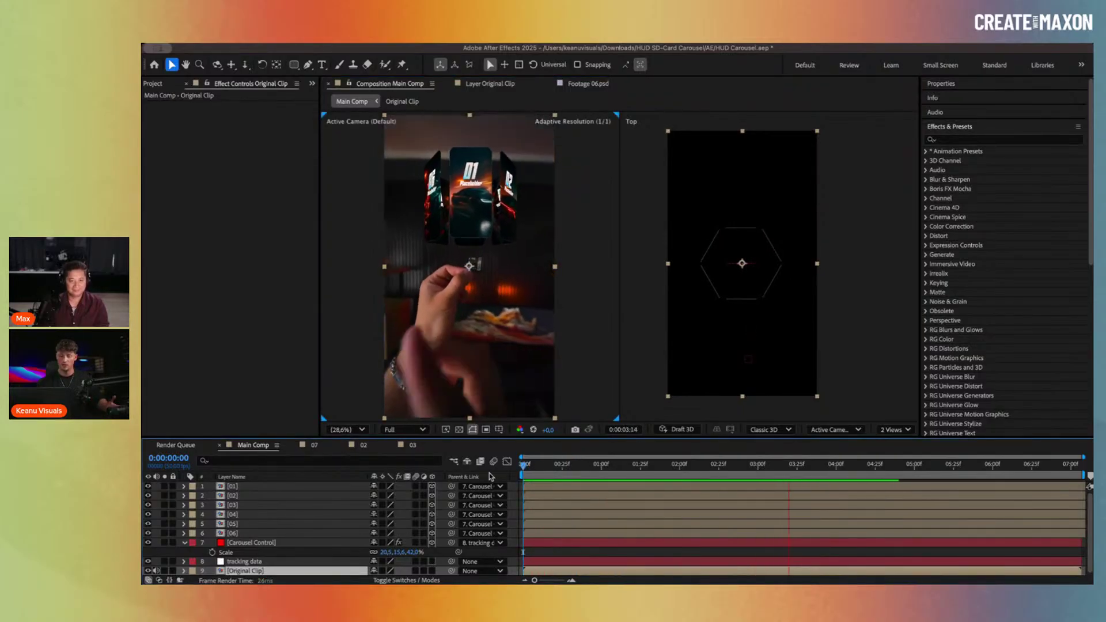
{"action": "left_click", "coordinate": [295, 543]}
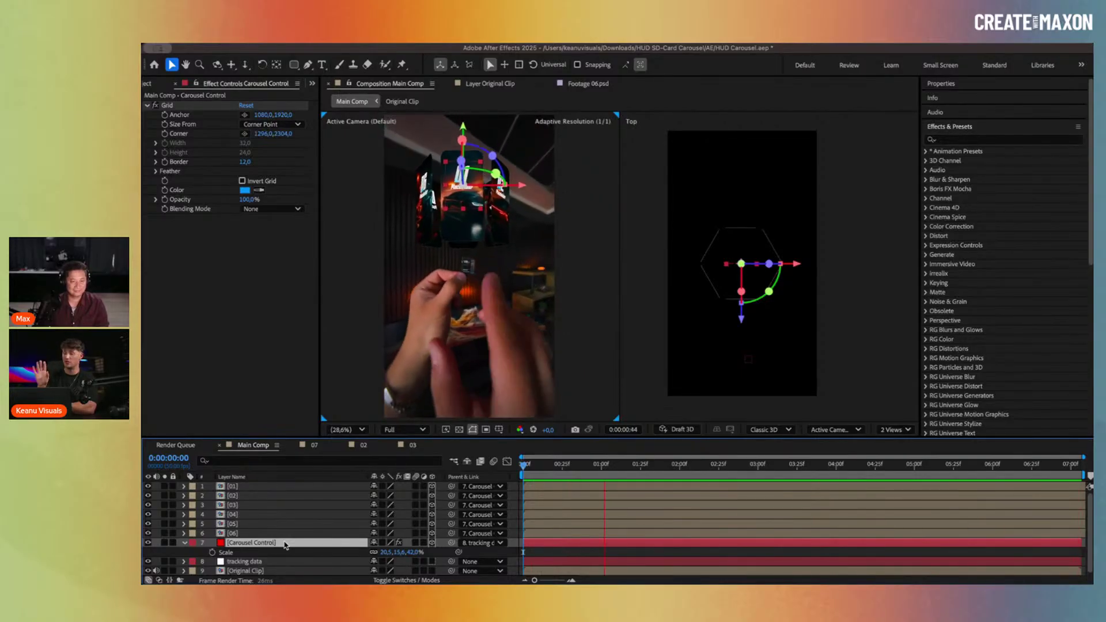
{"action": "key", "text": "space"}
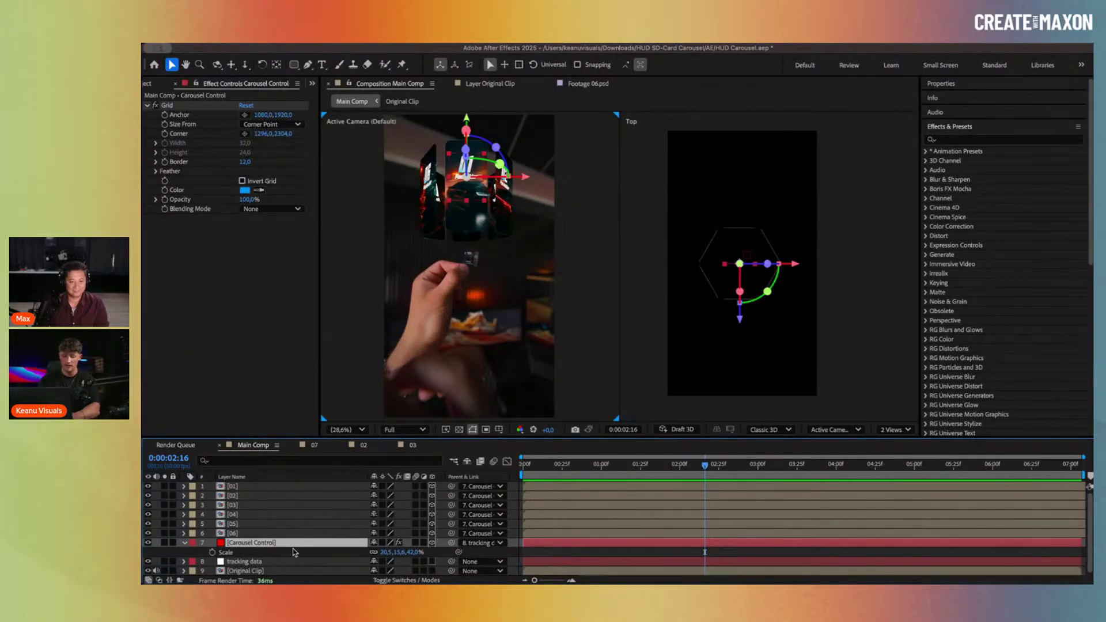
Step: Try rotating Carousel Control around its Y axis
{"action": "key", "text": "r"}
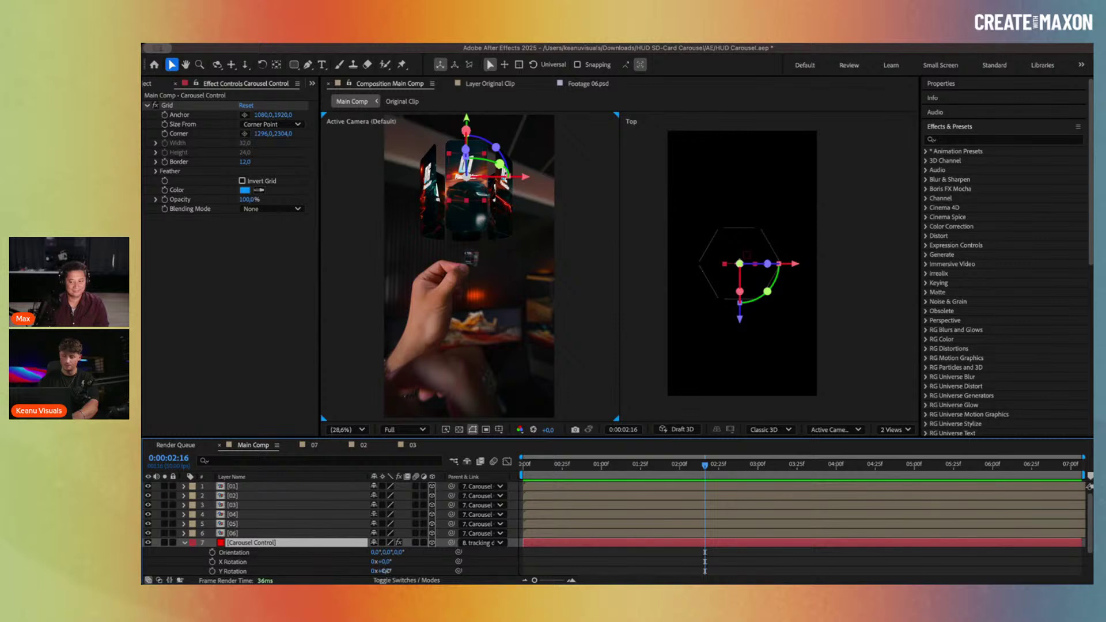
{"action": "mouse_move", "coordinate": [385, 571]}
{"action": "left_mouse_down"}
{"action": "mouse_move", "coordinate": [421, 571]}
{"action": "mouse_move", "coordinate": [402, 572]}
{"action": "left_mouse_up"}
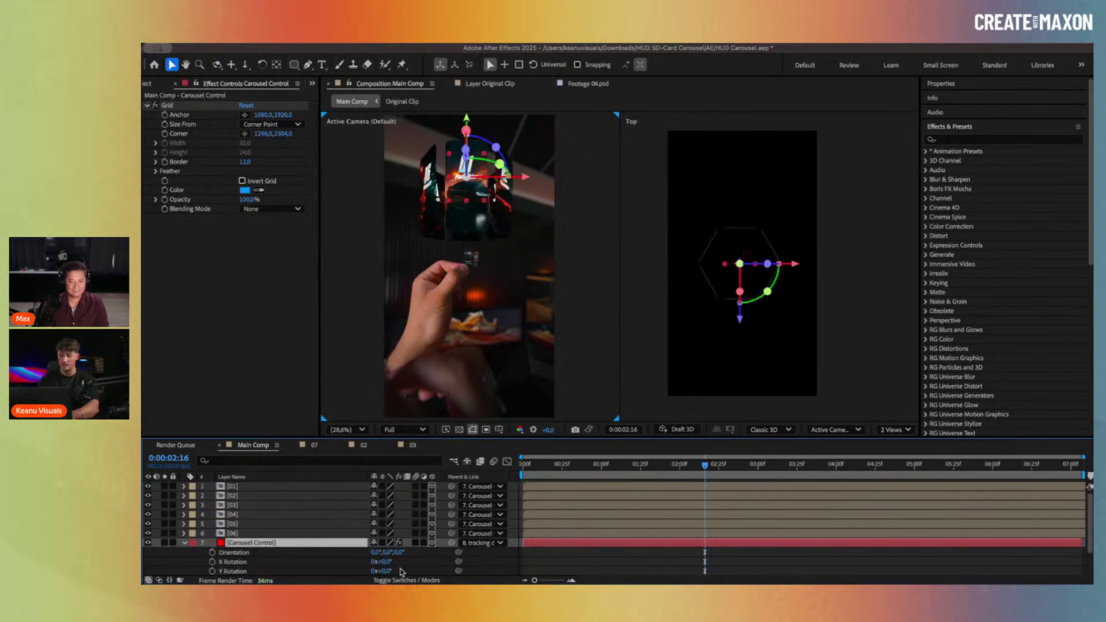
Step: At 0:00:01:01, move the anchor point of Carousel Control down onto the SD card in the hand
{"action": "left_click_drag", "start_coordinate": [620, 467], "coordinate": [598, 470]}
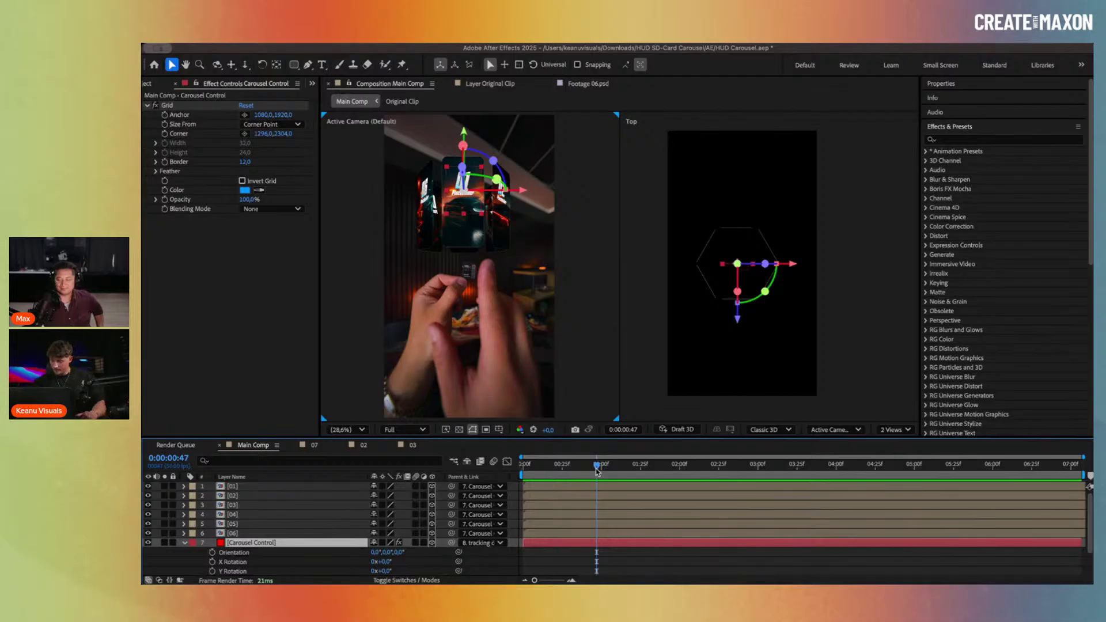
{"action": "mouse_move", "coordinate": [597, 470]}
{"action": "left_mouse_down"}
{"action": "mouse_move", "coordinate": [569, 468]}
{"action": "mouse_move", "coordinate": [604, 469]}
{"action": "left_mouse_up"}
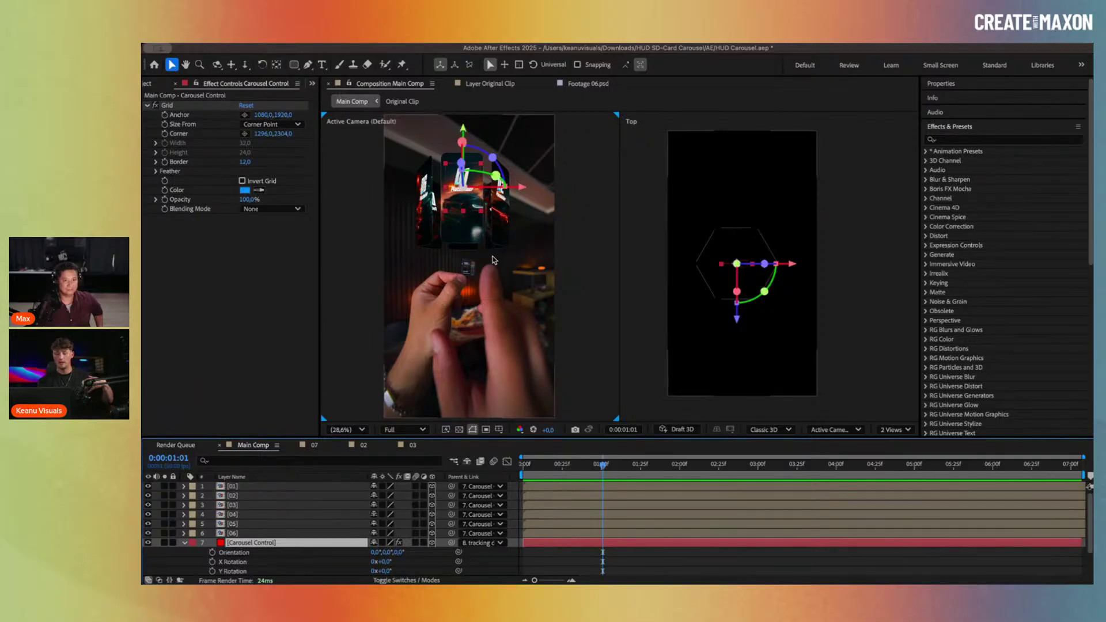
{"action": "scroll", "coordinate": [472, 280], "scroll_direction": "up", "scroll_amount": 6}
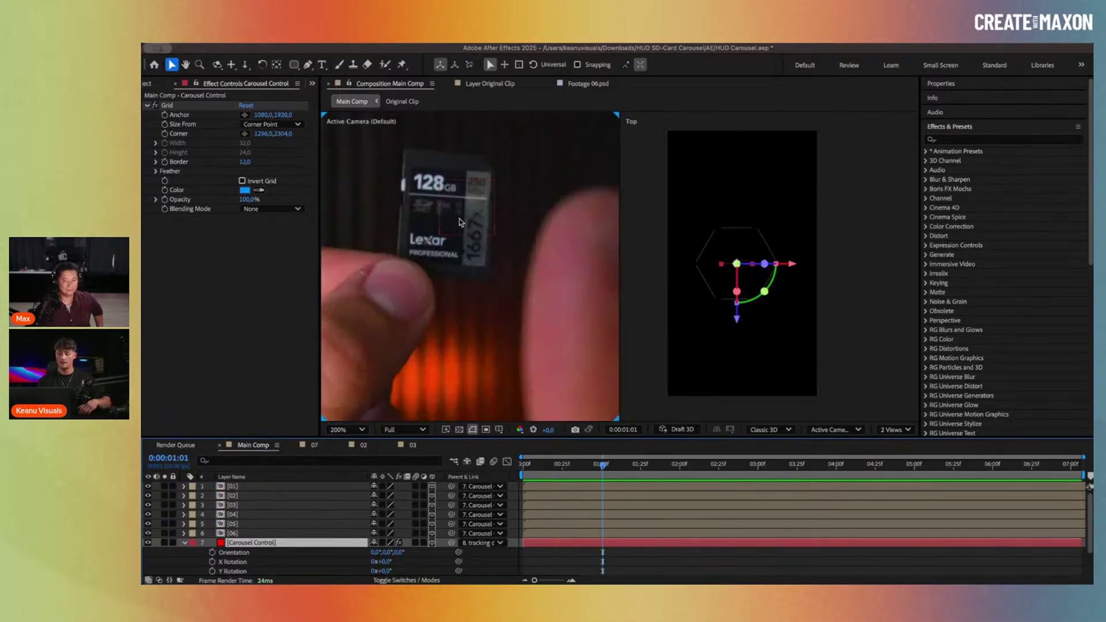
{"action": "scroll", "coordinate": [442, 211], "scroll_direction": "down", "scroll_amount": 4}
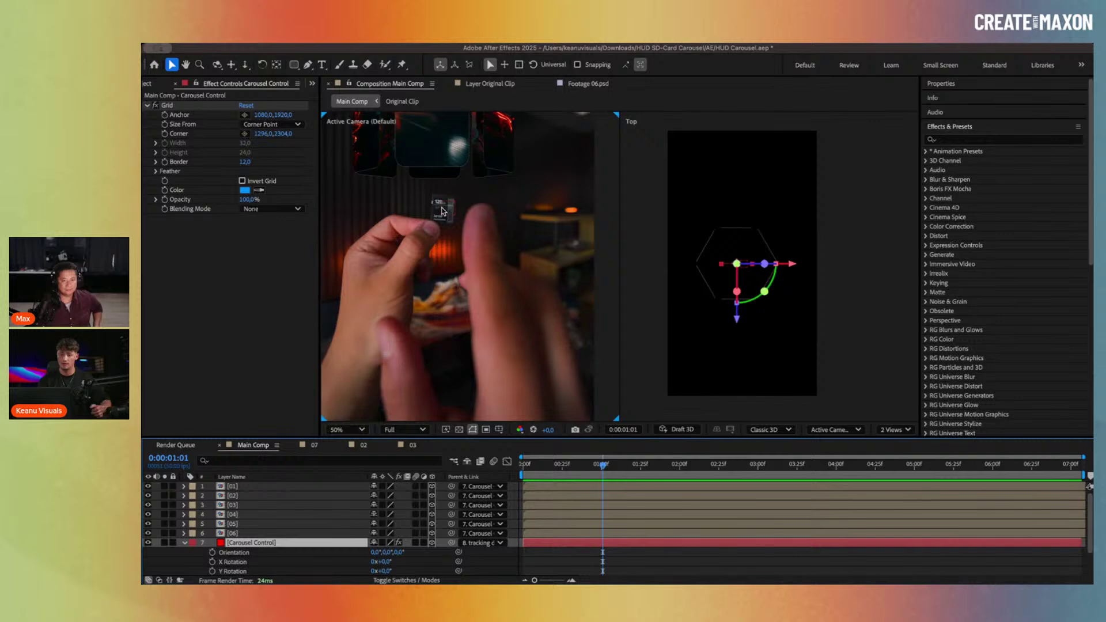
{"action": "scroll", "coordinate": [442, 211], "scroll_direction": "down", "scroll_amount": 2}
{"action": "left_click", "coordinate": [277, 64]}
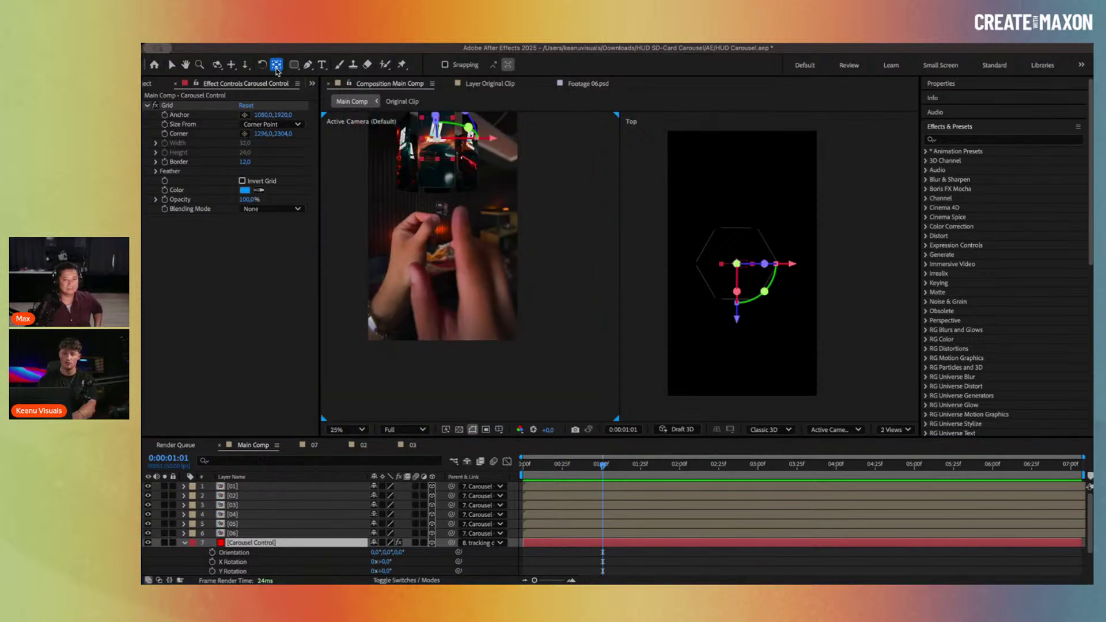
{"action": "left_click_drag", "start_coordinate": [456, 133], "coordinate": [455, 190]}
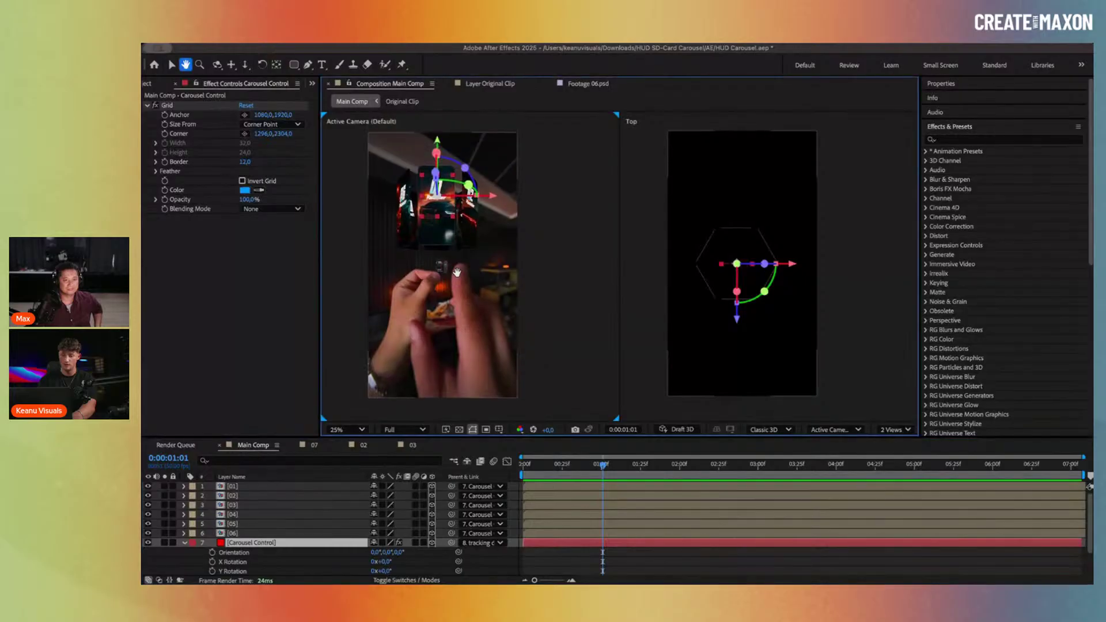
{"action": "left_click_drag", "start_coordinate": [438, 151], "coordinate": [439, 218]}
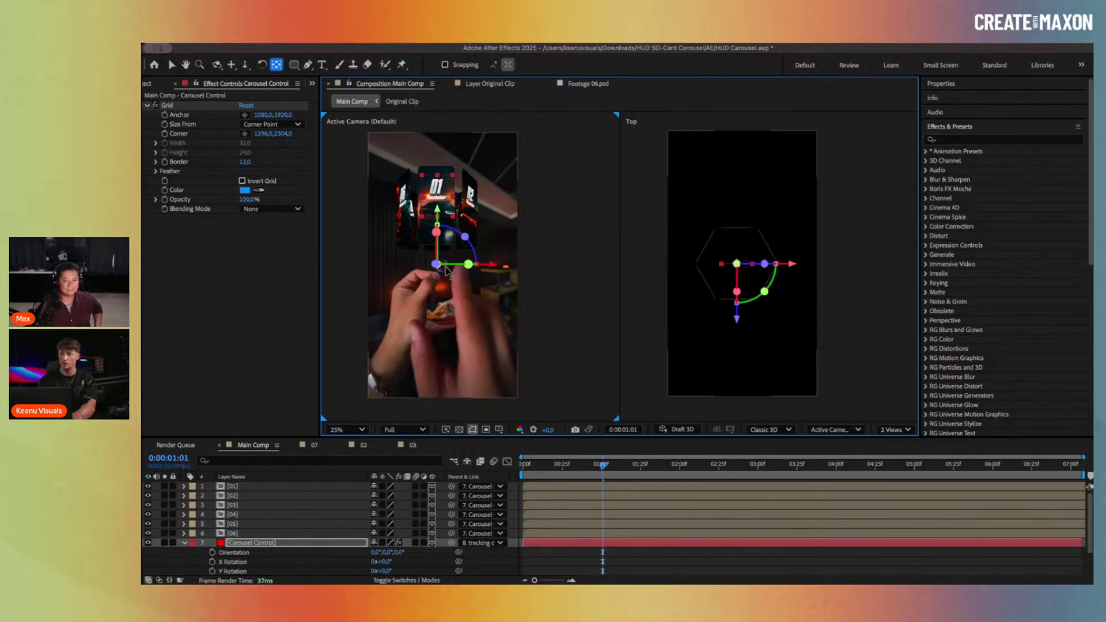
Step: Keyframe the current scale of Carousel Control at 0:00:01:01, and set its scale to 0% at 0:00:00:34
{"action": "left_click", "coordinate": [249, 544]}
{"action": "key", "text": "s"}
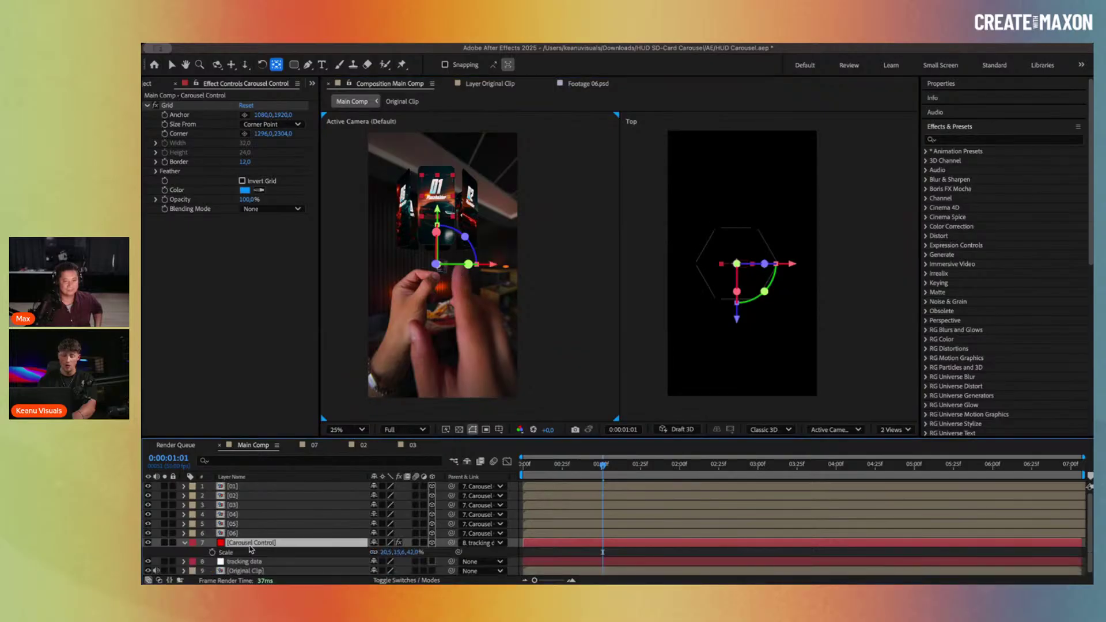
{"action": "left_click", "coordinate": [212, 553]}
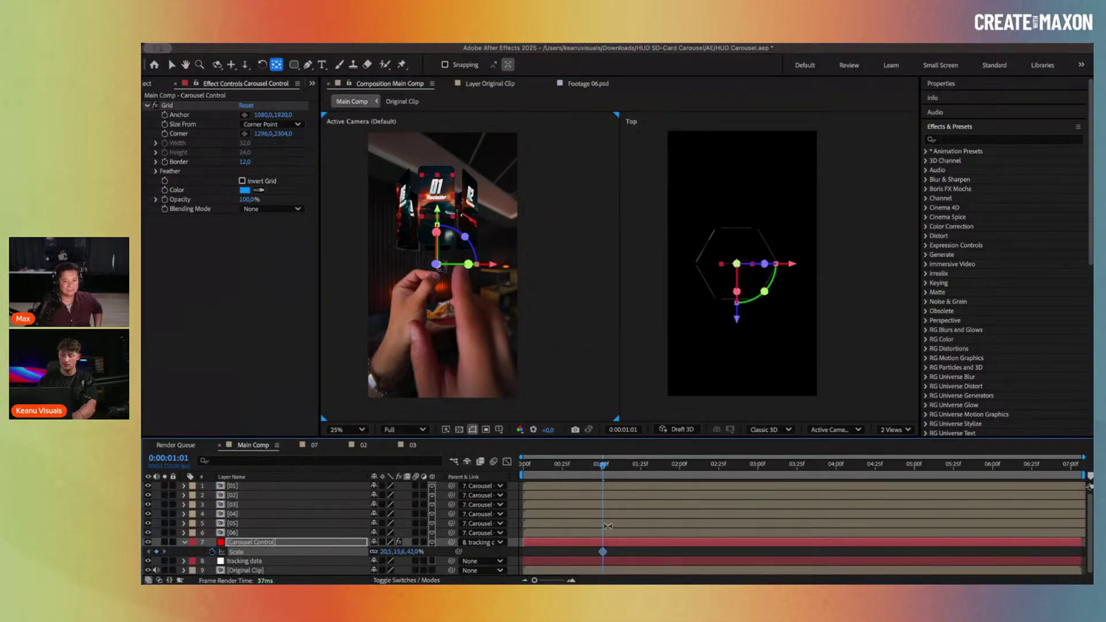
{"action": "left_click_drag", "start_coordinate": [601, 467], "coordinate": [575, 468]}
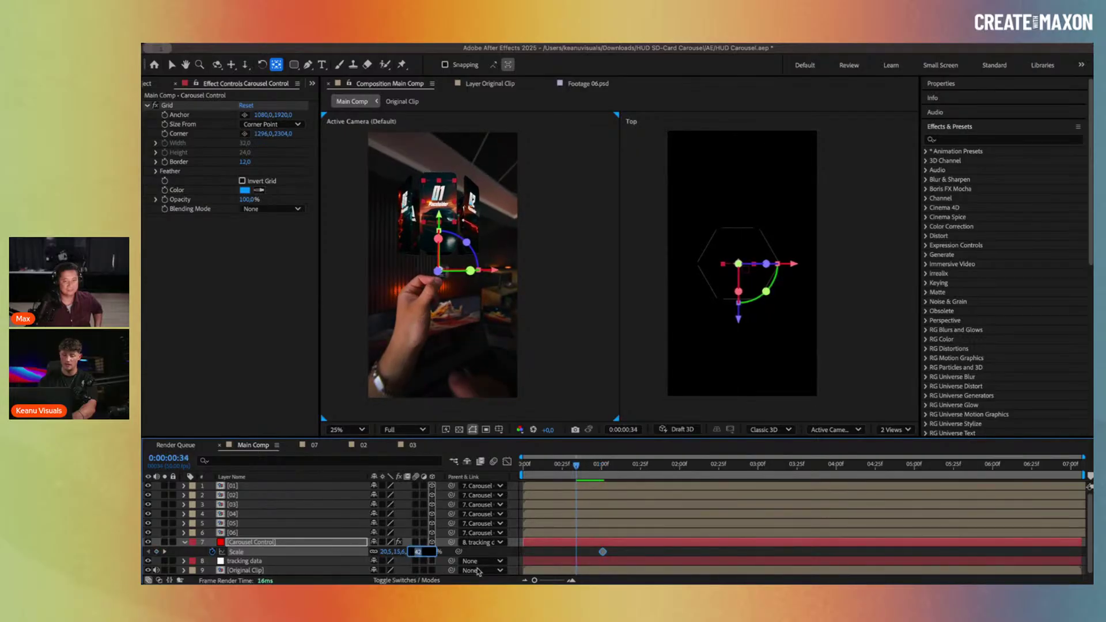
{"action": "type", "text": "0"}
{"action": "key", "text": "Return"}
Step: Preview the scale animation and examine closely how the carousel grows out of the SD card
{"action": "key", "text": "space"}
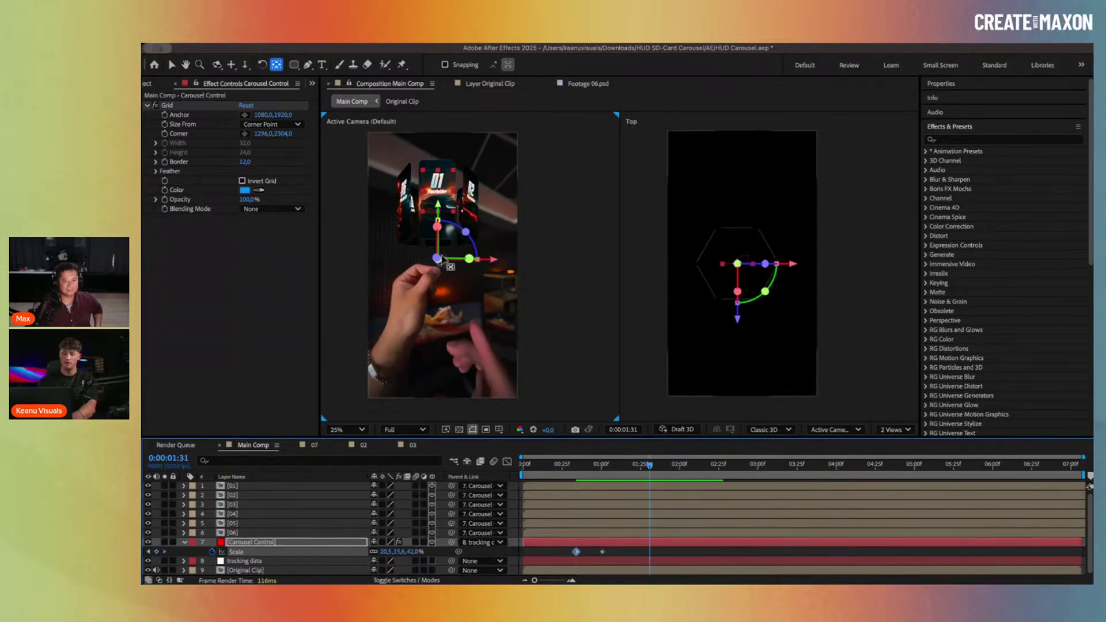
{"action": "scroll", "coordinate": [443, 259], "scroll_direction": "up", "scroll_amount": 4}
{"action": "key", "text": "v"}
{"action": "scroll", "coordinate": [442, 260], "scroll_direction": "down", "scroll_amount": 4}
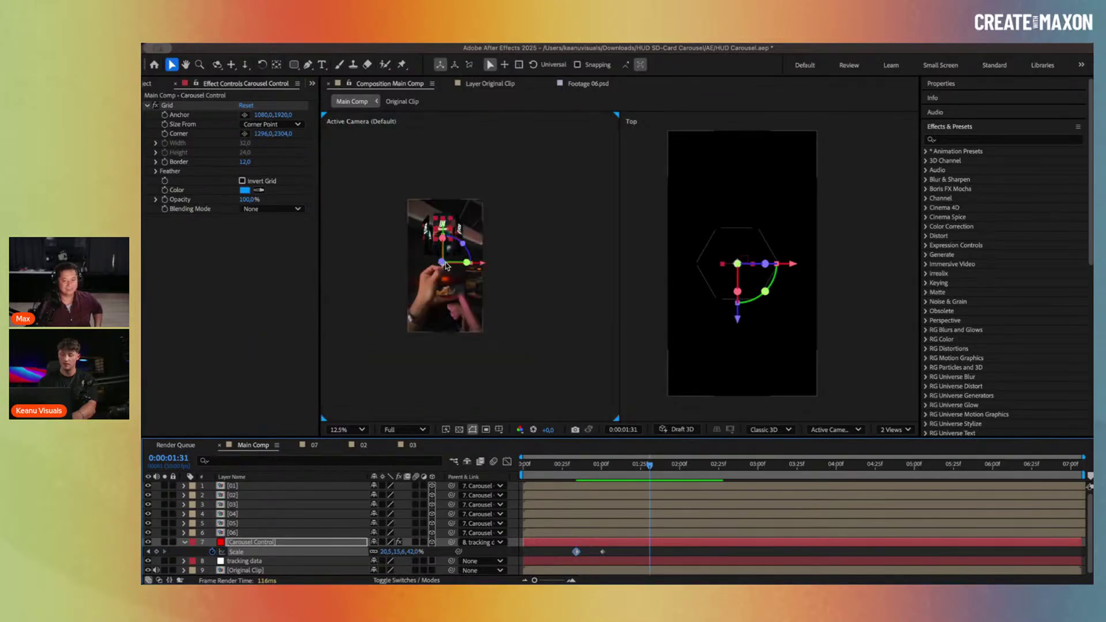
{"action": "scroll", "coordinate": [424, 203], "scroll_direction": "up", "scroll_amount": 3}
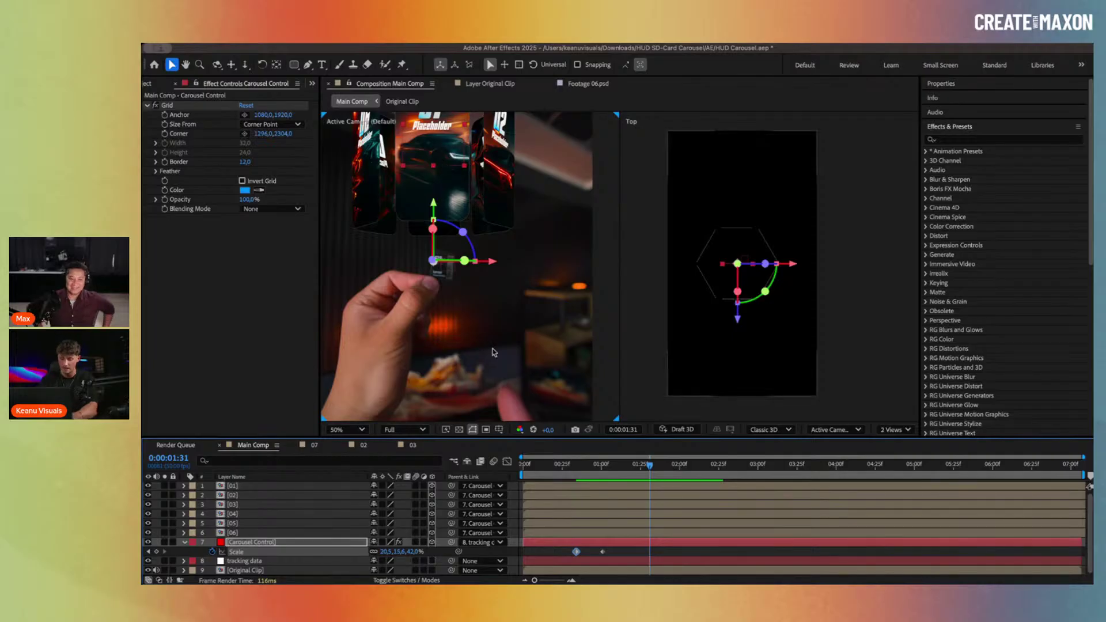
{"action": "left_click", "coordinate": [566, 464]}
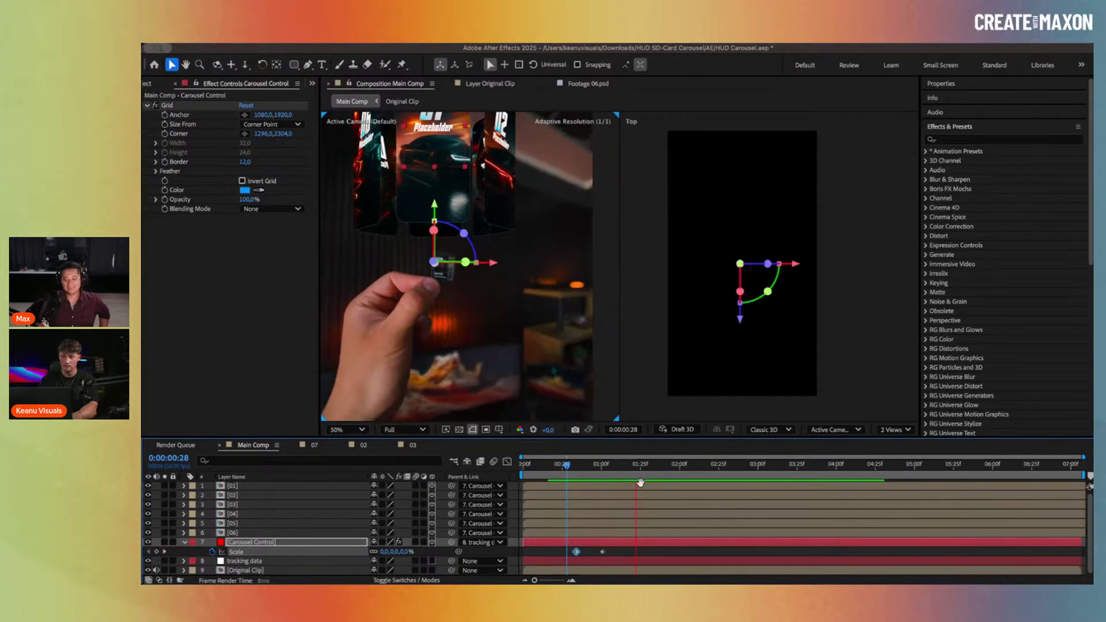
Step: Ease Carousel Control's two scale keyframes, check their value and speed graphs, and preview the scale-up
{"action": "left_click", "coordinate": [506, 463]}
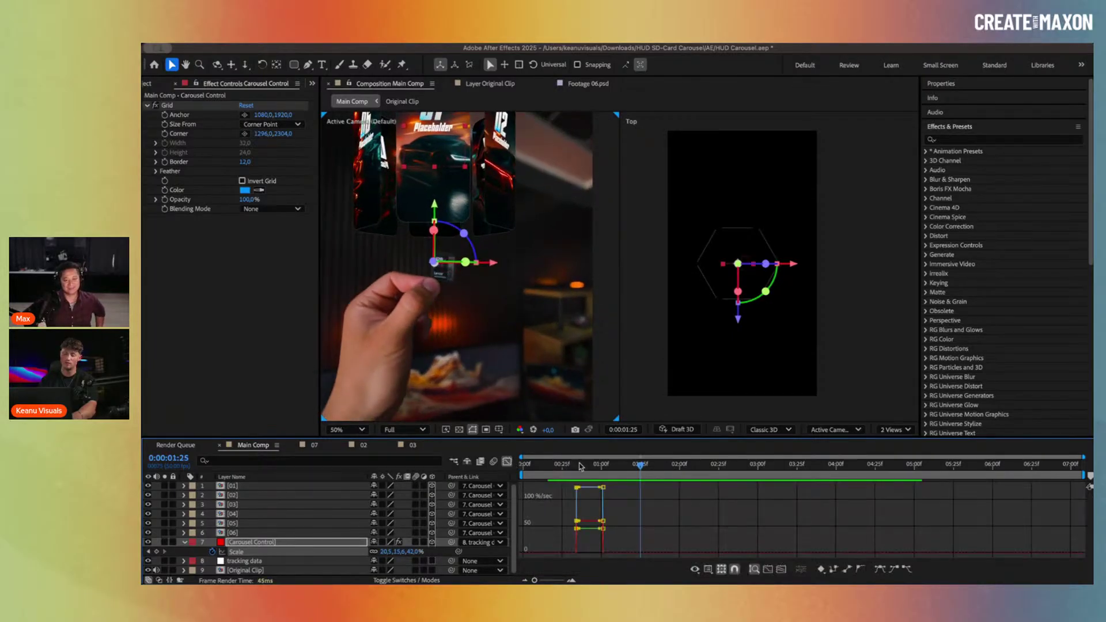
{"action": "right_click", "coordinate": [642, 506]}
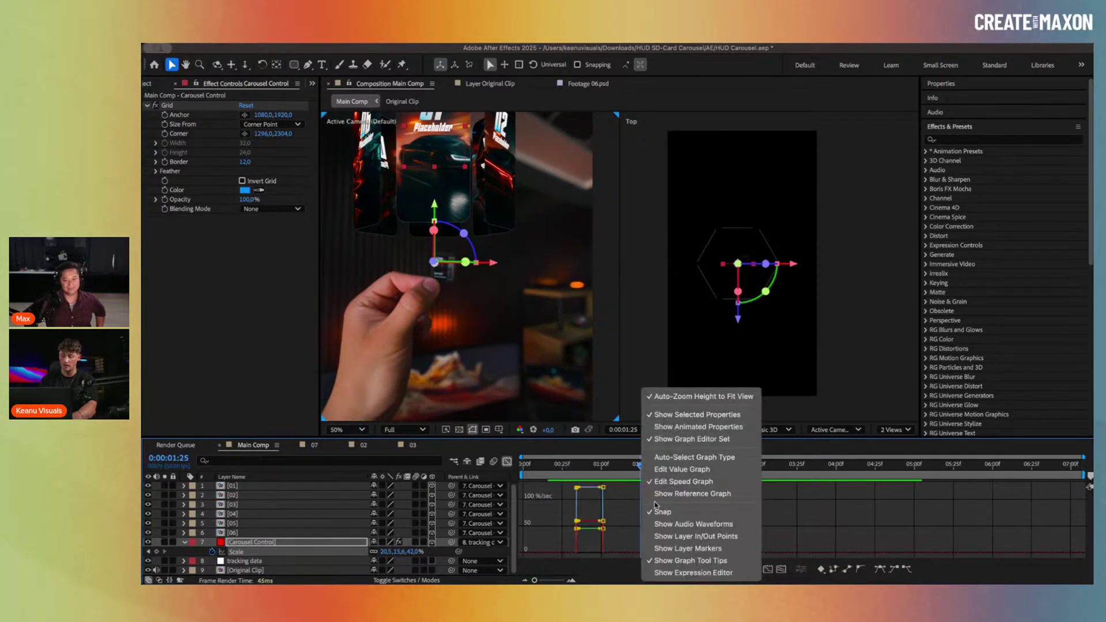
{"action": "left_click", "coordinate": [720, 470]}
{"action": "right_click", "coordinate": [699, 506]}
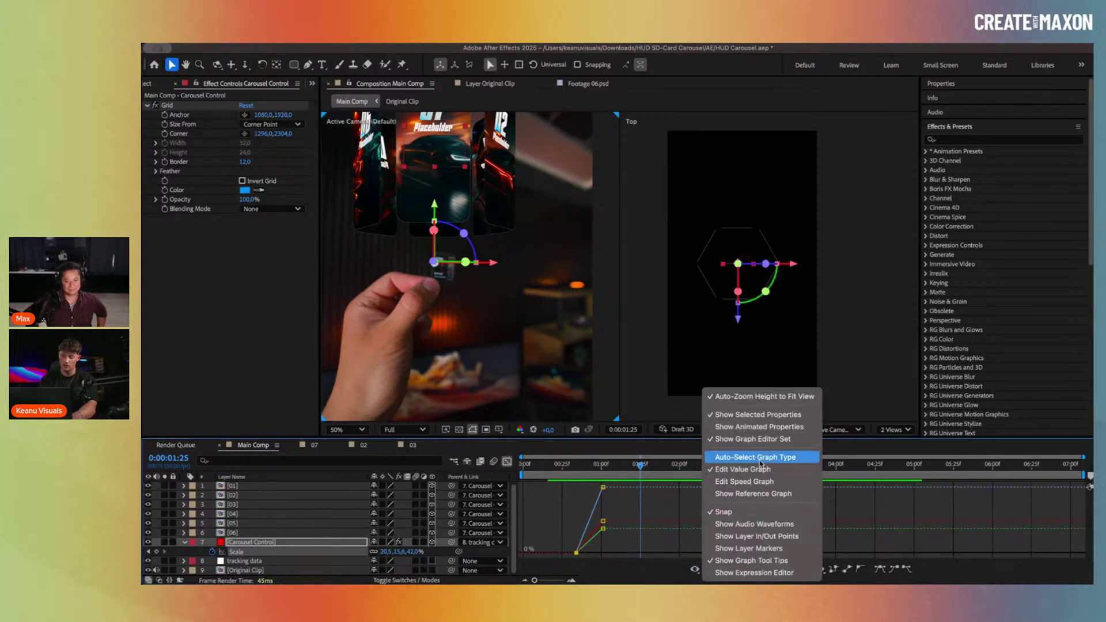
{"action": "left_click", "coordinate": [763, 480]}
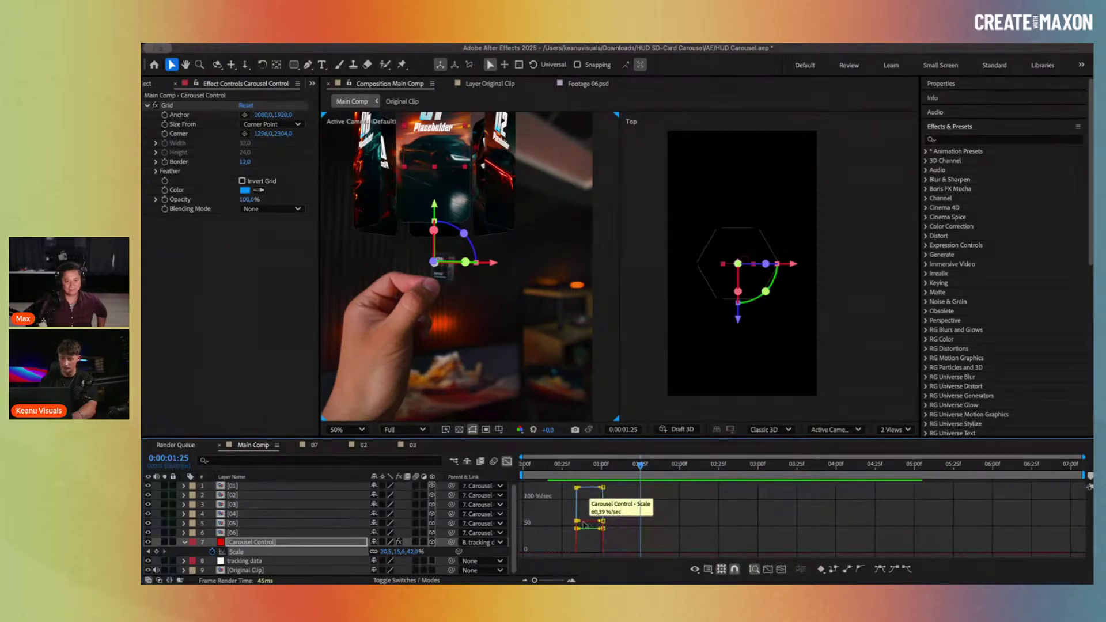
{"action": "left_click_drag", "start_coordinate": [583, 547], "coordinate": [557, 560]}
{"action": "left_click", "coordinate": [506, 463]}
{"action": "key", "text": "space"}
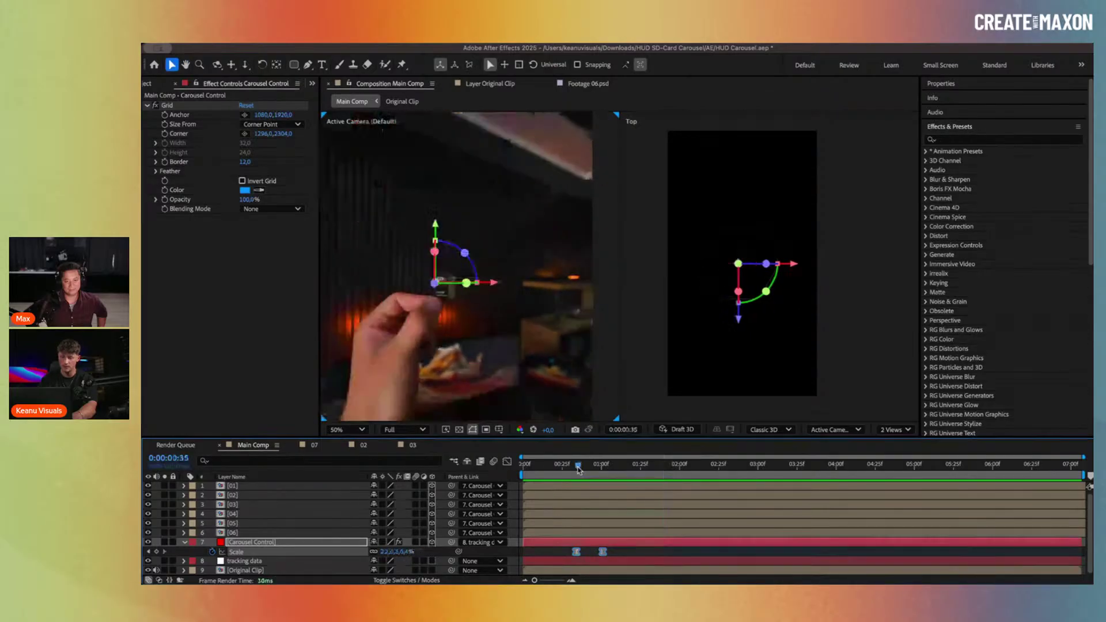
Step: At 0:00:01:48, keyframe the Y Rotation of Carousel Control at 0°
{"action": "left_click_drag", "start_coordinate": [635, 466], "coordinate": [678, 465]}
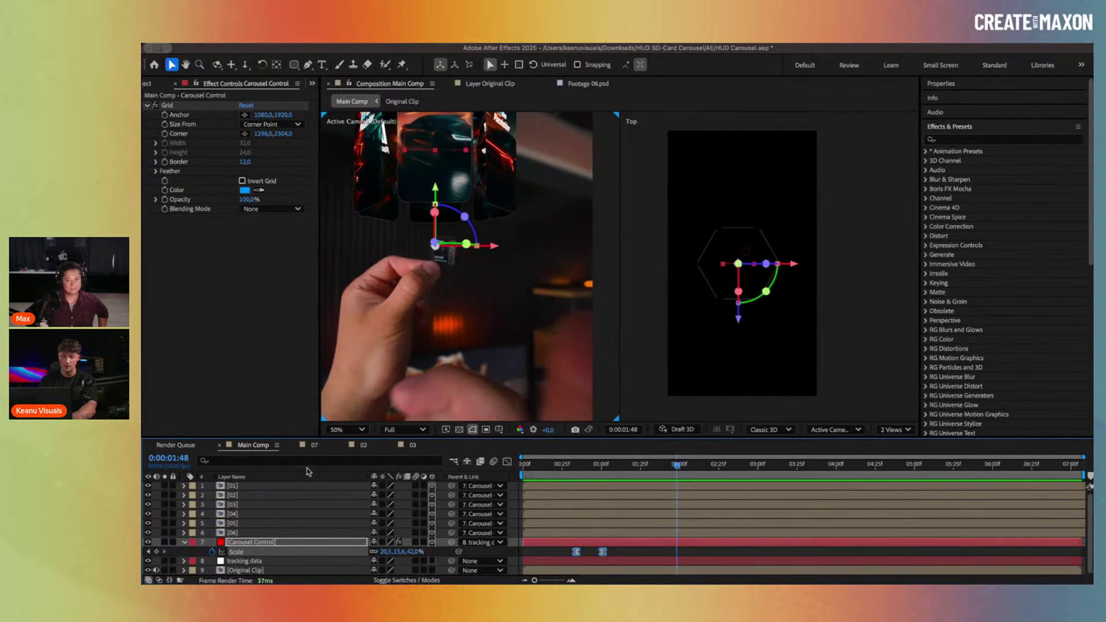
{"action": "key", "text": "r"}
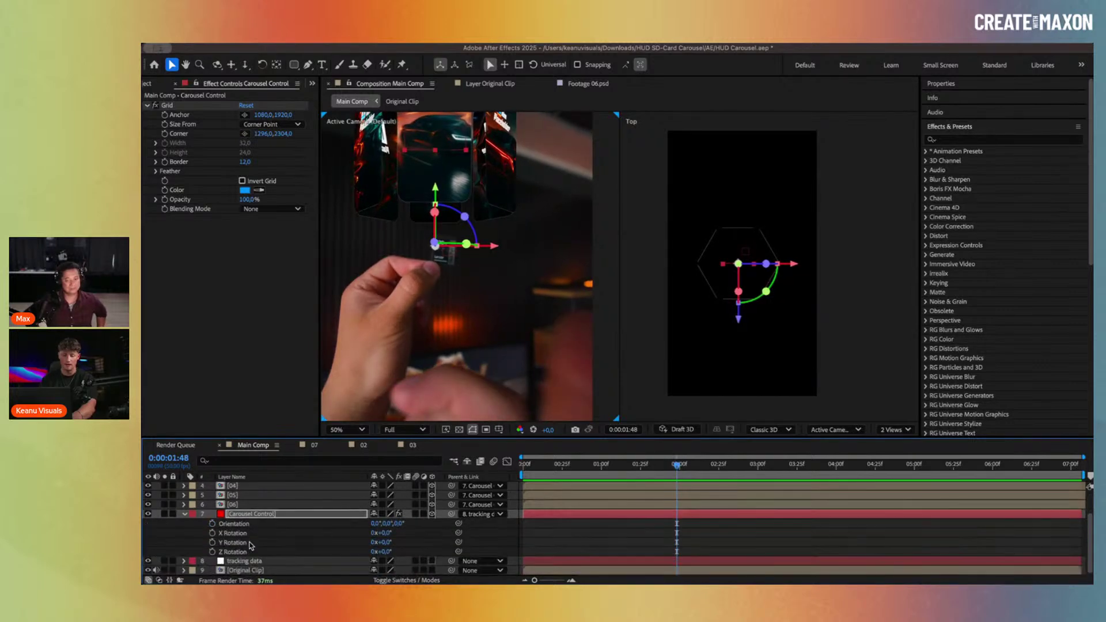
{"action": "left_click", "coordinate": [212, 542]}
Step: At 0:00:02:11, set Carousel Control's Y Rotation to about 117° and preview the first spin
{"action": "key", "text": "space"}
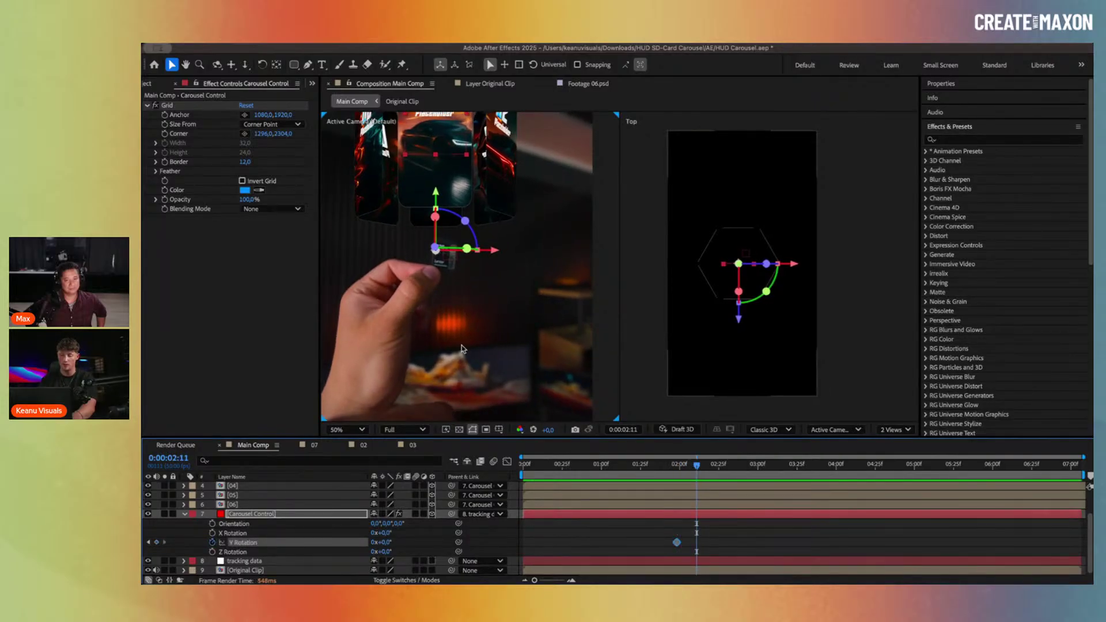
{"action": "scroll", "coordinate": [462, 344], "scroll_direction": "down", "scroll_amount": 2}
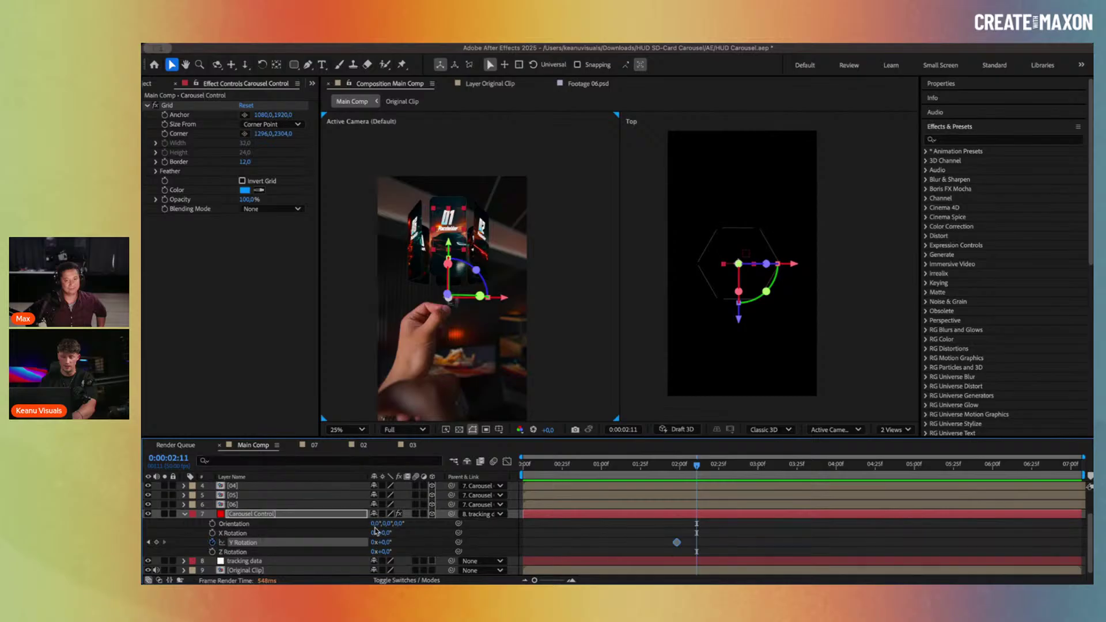
{"action": "left_click_drag", "start_coordinate": [383, 542], "coordinate": [395, 541]}
{"action": "left_click_drag", "start_coordinate": [380, 543], "coordinate": [427, 542]}
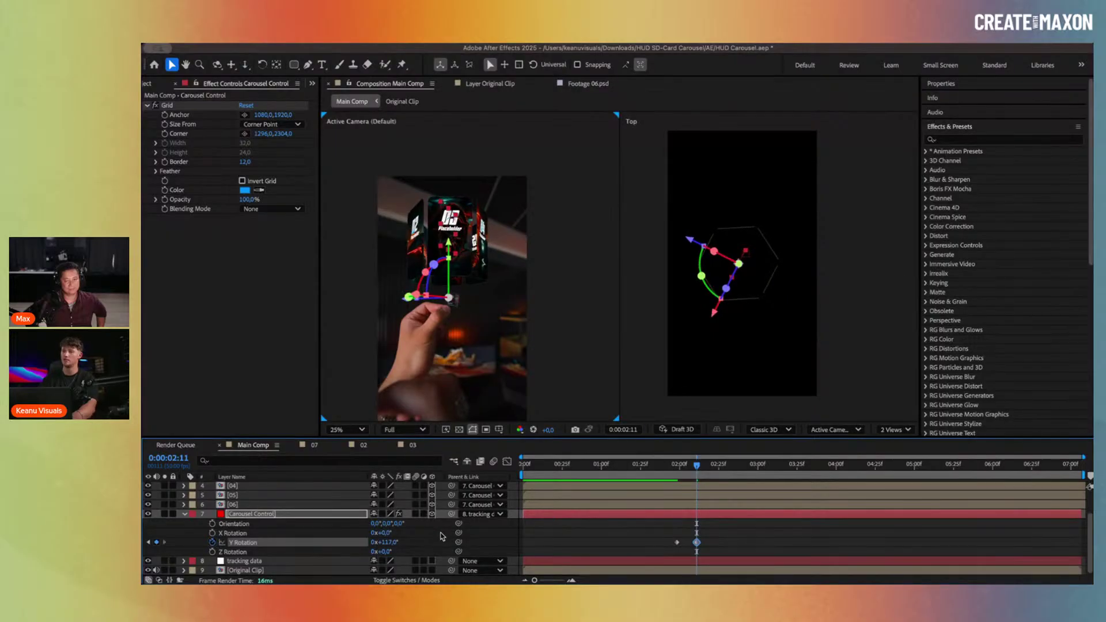
{"action": "key", "text": "space"}
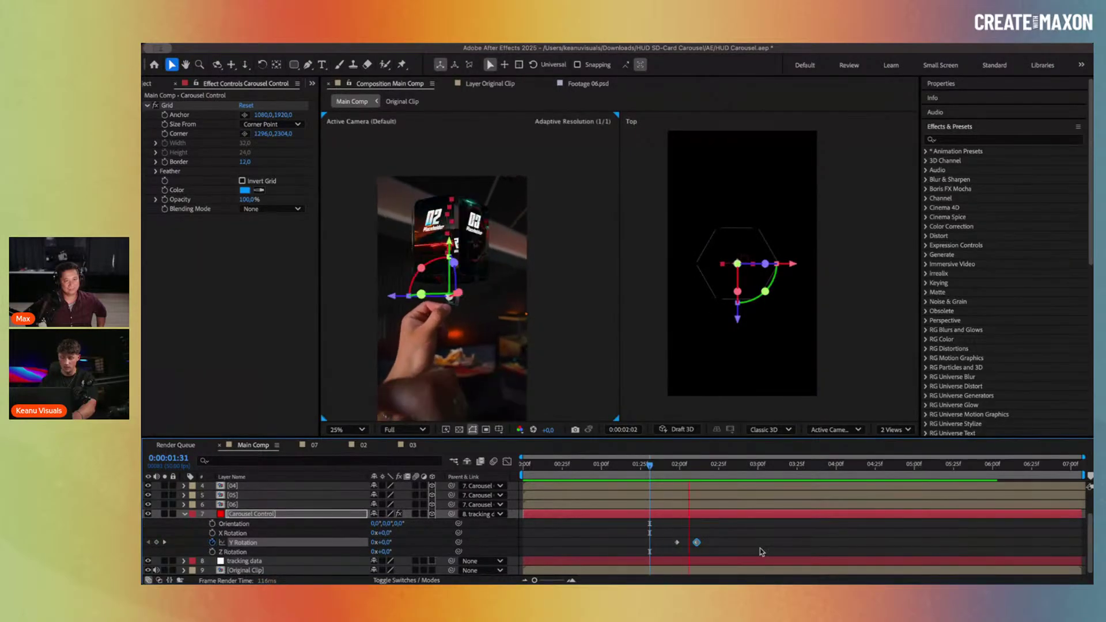
Step: Ease the two Y Rotation keyframes and add a keyframe holding the 117° rotation at 0:00:03:07
{"action": "left_click", "coordinate": [713, 537]}
{"action": "left_click_drag", "start_coordinate": [713, 538], "coordinate": [670, 549]}
{"action": "left_click", "coordinate": [656, 464]}
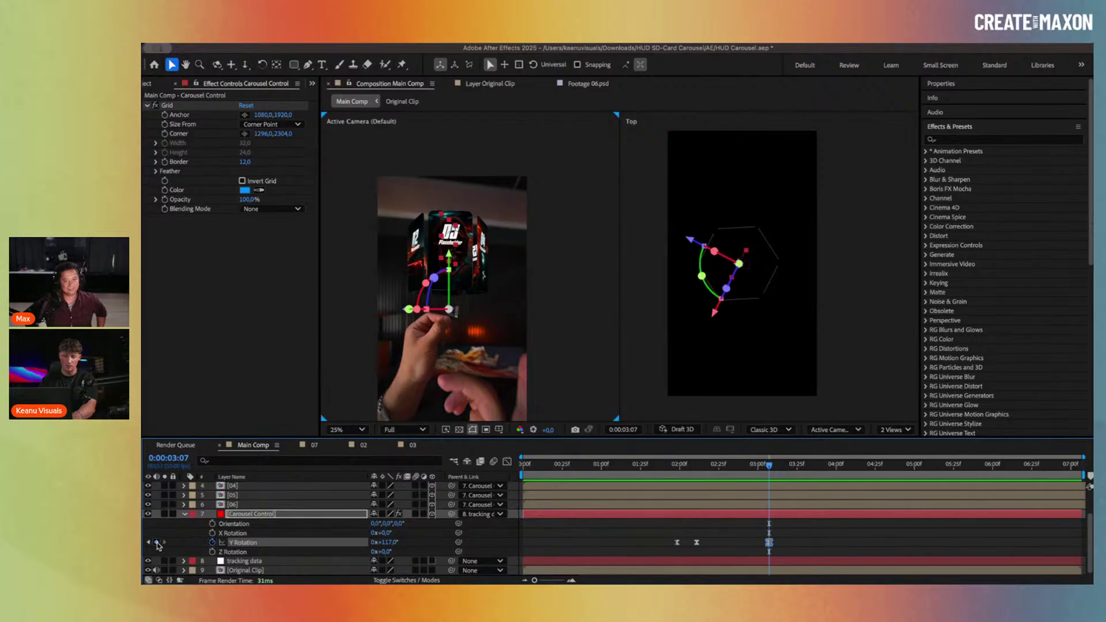
Step: Spin Carousel Control further around Y at 0:00:03:25, and shift the hold keyframe slightly later, close to 0:00:03:11
{"action": "left_click_drag", "start_coordinate": [770, 465], "coordinate": [802, 466]}
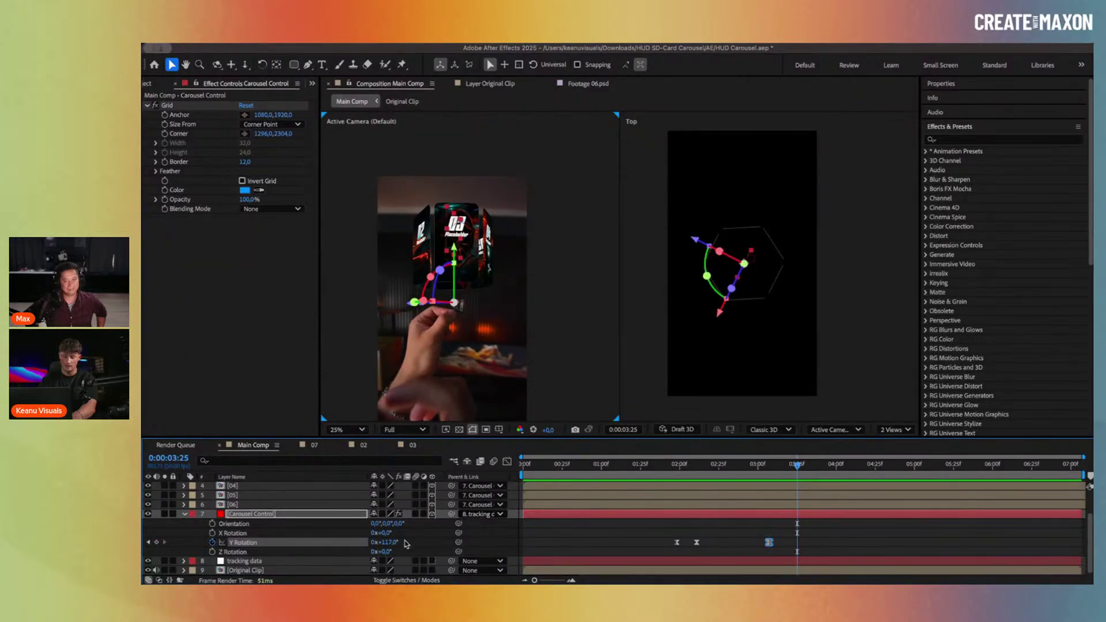
{"action": "left_click_drag", "start_coordinate": [389, 543], "coordinate": [455, 541]}
{"action": "left_click", "coordinate": [743, 476]}
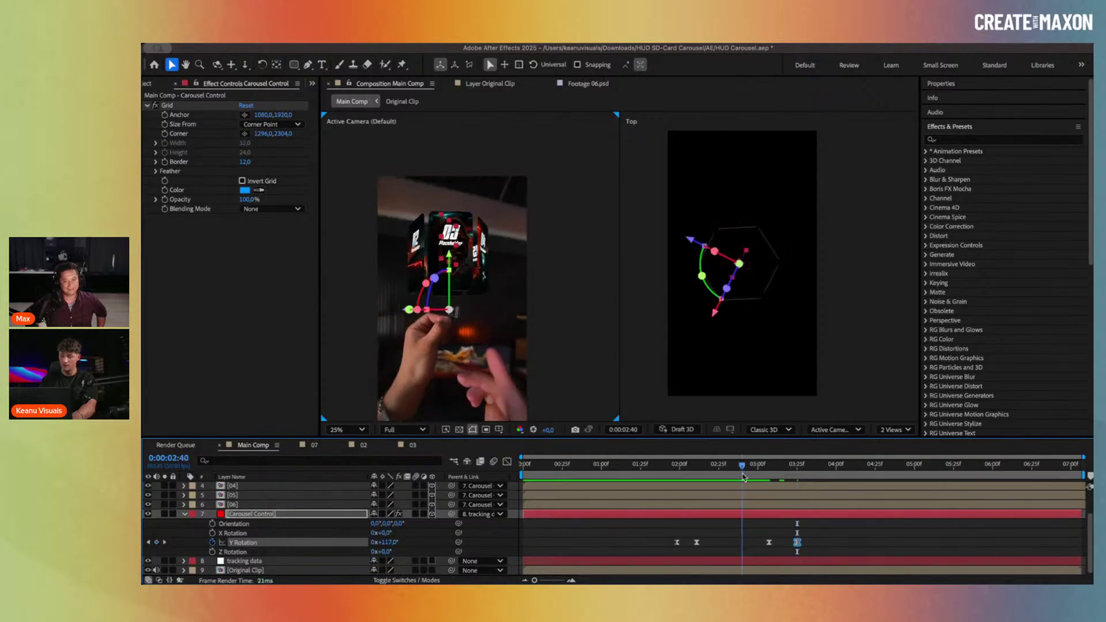
{"action": "left_click_drag", "start_coordinate": [744, 477], "coordinate": [777, 468]}
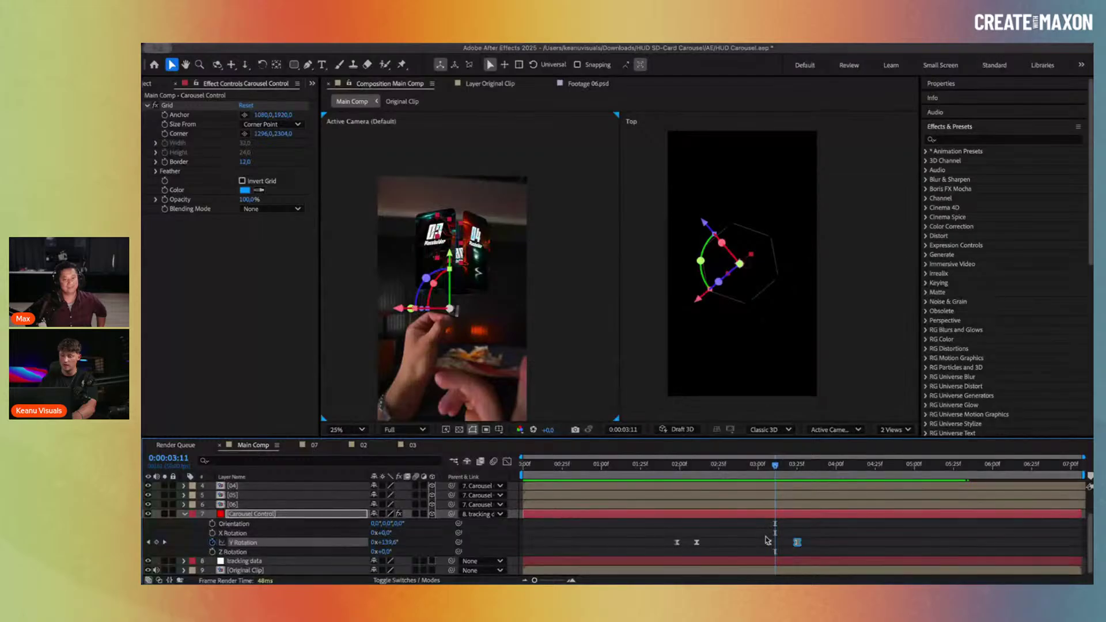
{"action": "key", "text": "super+v"}
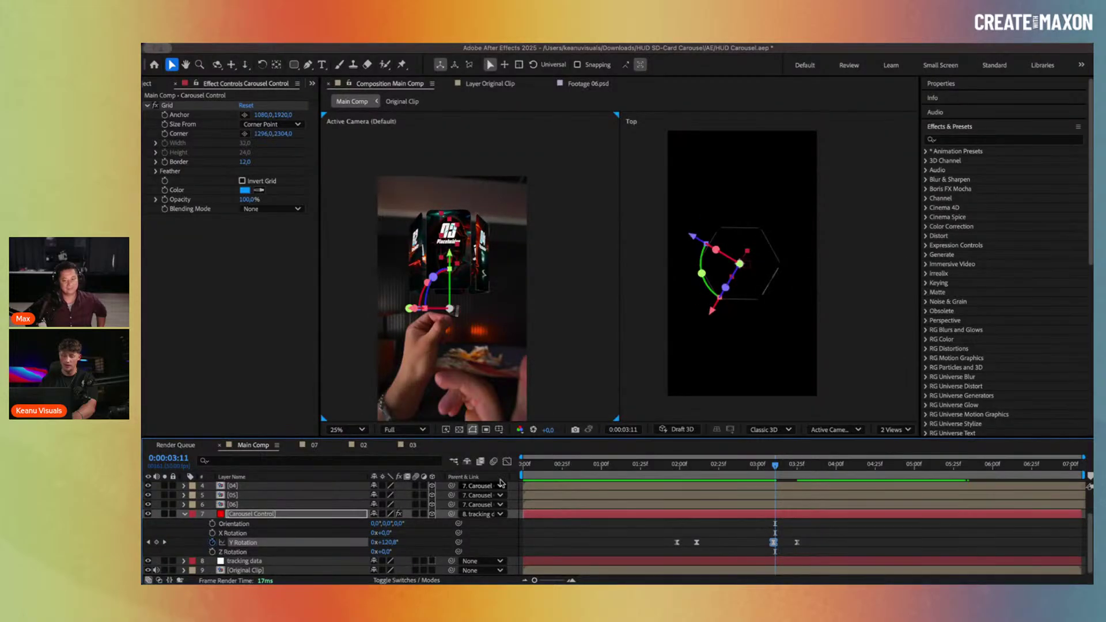
Step: In the speed graph, reshape both Y Rotation spins into sharp peaks that start slowly and speed up mid-spin
{"action": "left_click", "coordinate": [507, 462]}
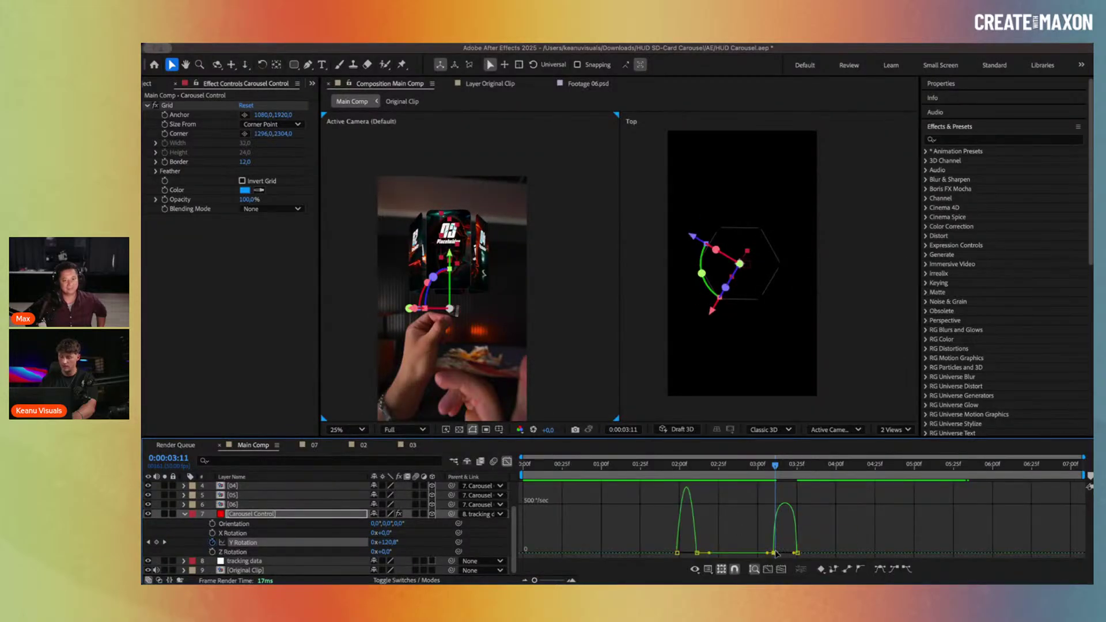
{"action": "left_click_drag", "start_coordinate": [769, 552], "coordinate": [789, 555]}
{"action": "left_click", "coordinate": [679, 553]}
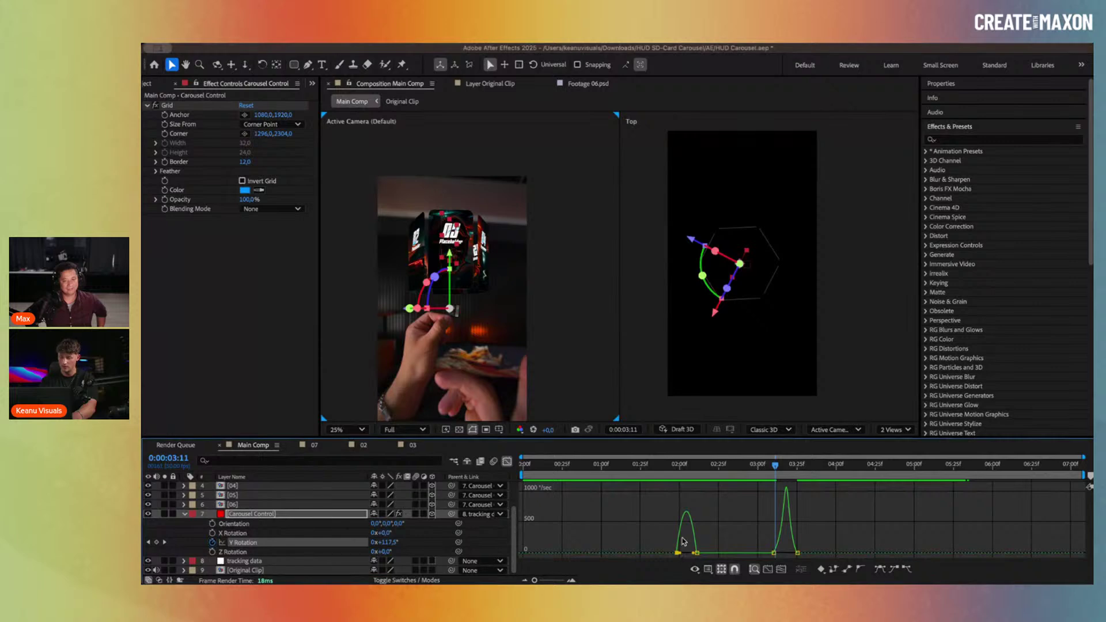
{"action": "scroll", "coordinate": [682, 547], "scroll_direction": "up", "scroll_amount": 8}
{"action": "scroll", "coordinate": [655, 540], "scroll_direction": "left", "scroll_amount": 5}
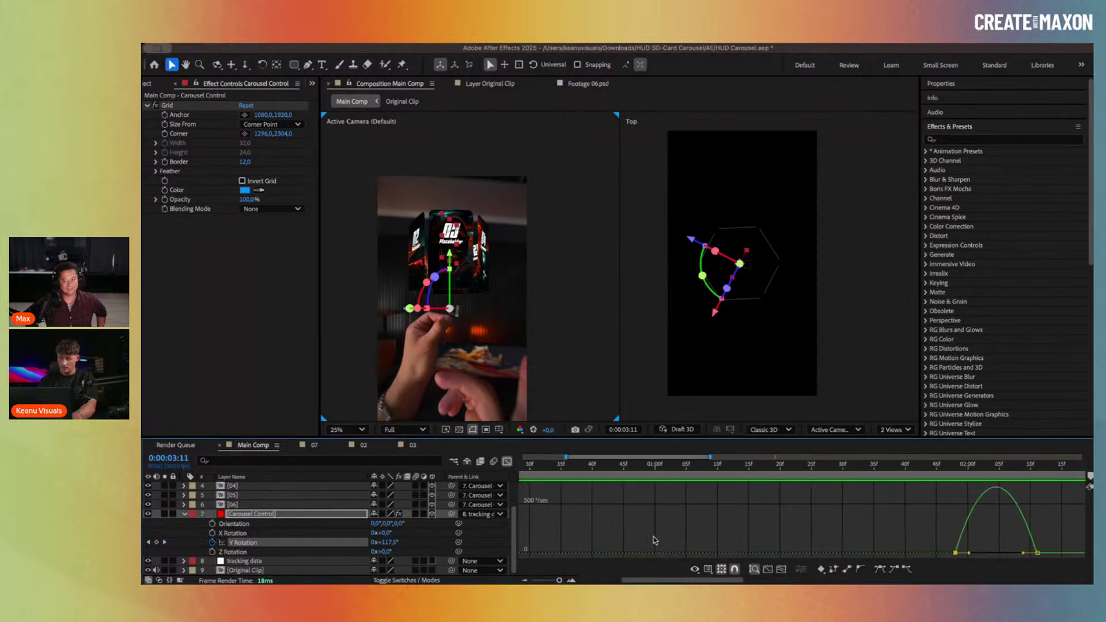
{"action": "left_click_drag", "start_coordinate": [970, 555], "coordinate": [1015, 554]}
Step: Preview the eased carousel spins from 0:00:01:36 and return from the graph to the keyframe timeline
{"action": "left_click", "coordinate": [880, 465]}
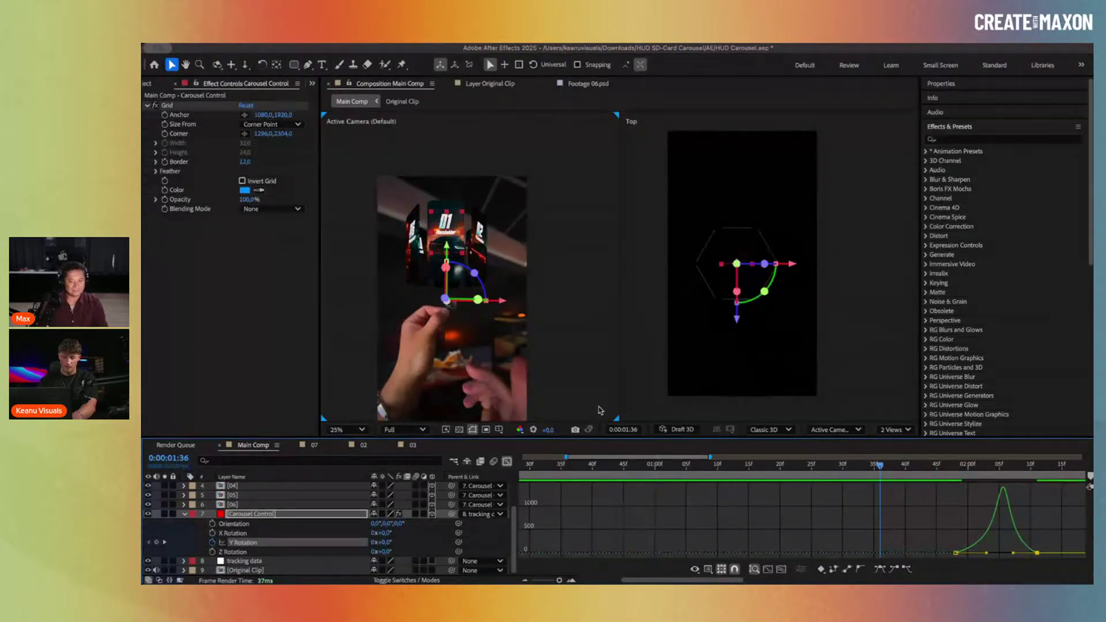
{"action": "key", "text": "space"}
{"action": "left_click", "coordinate": [505, 464]}
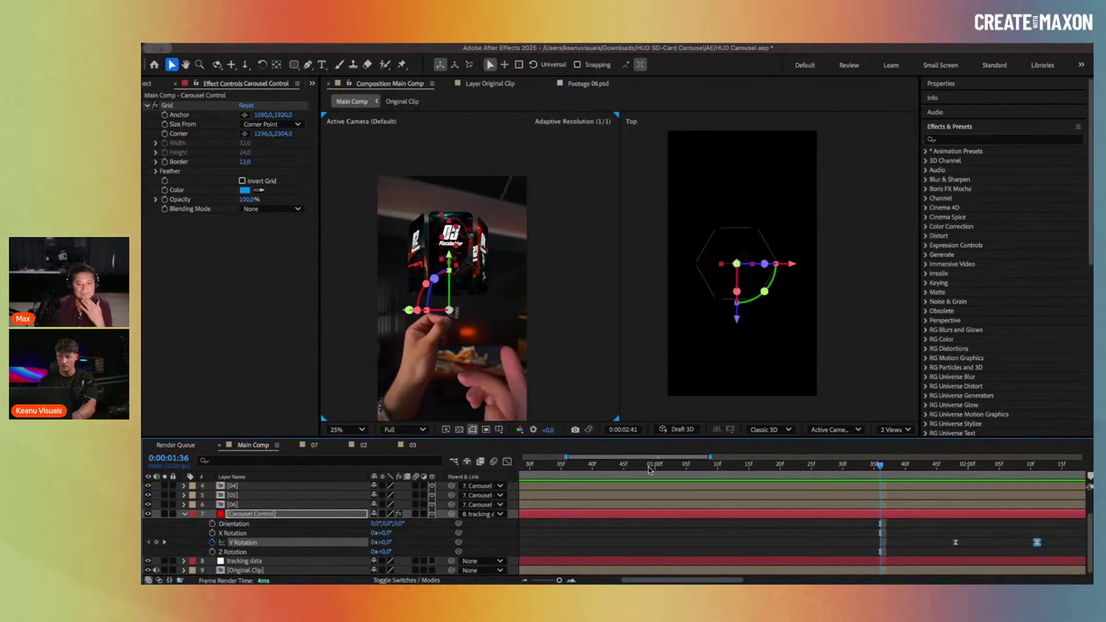
{"action": "key", "text": "space"}
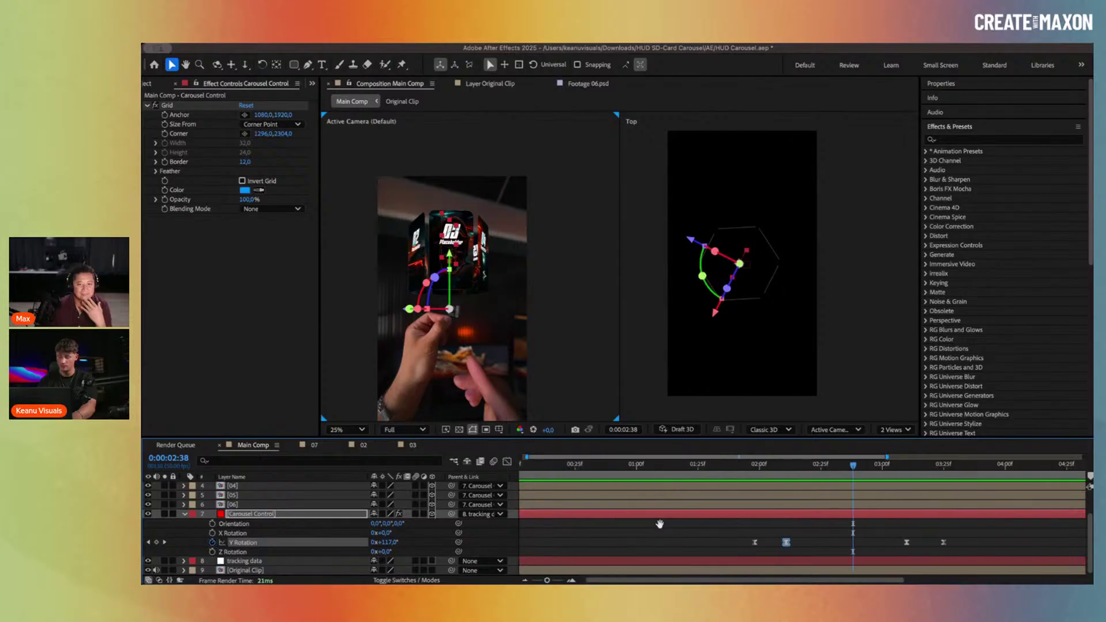
{"action": "key", "text": "space"}
{"action": "key", "text": "minus"}
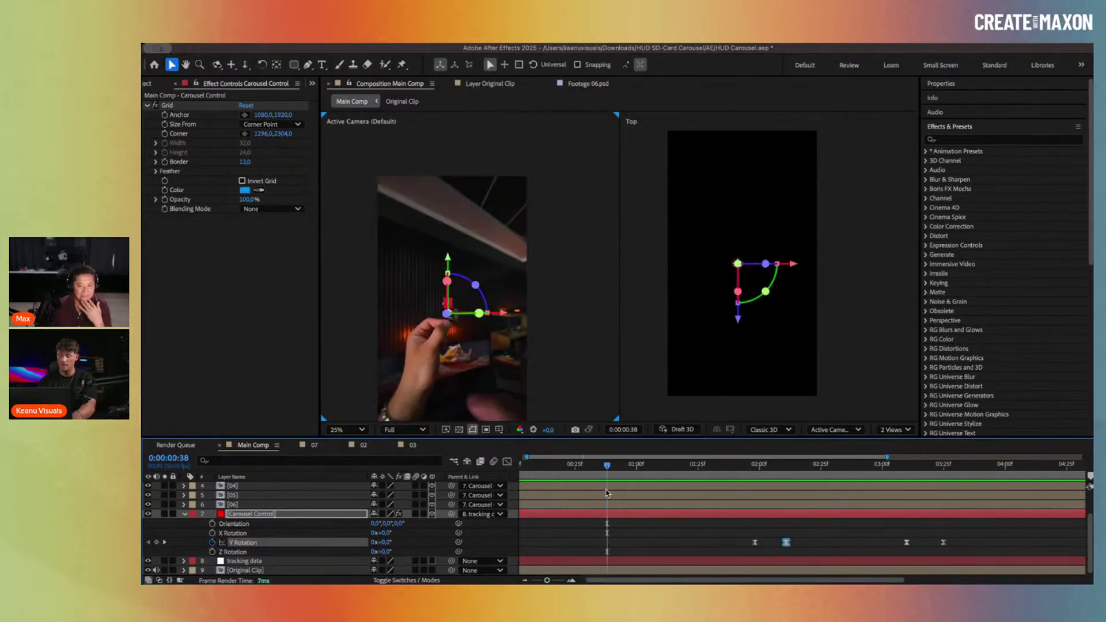
Step: Collapse Carousel Control's properties and play the whole carousel animation from the start of the composition
{"action": "left_click", "coordinate": [184, 515]}
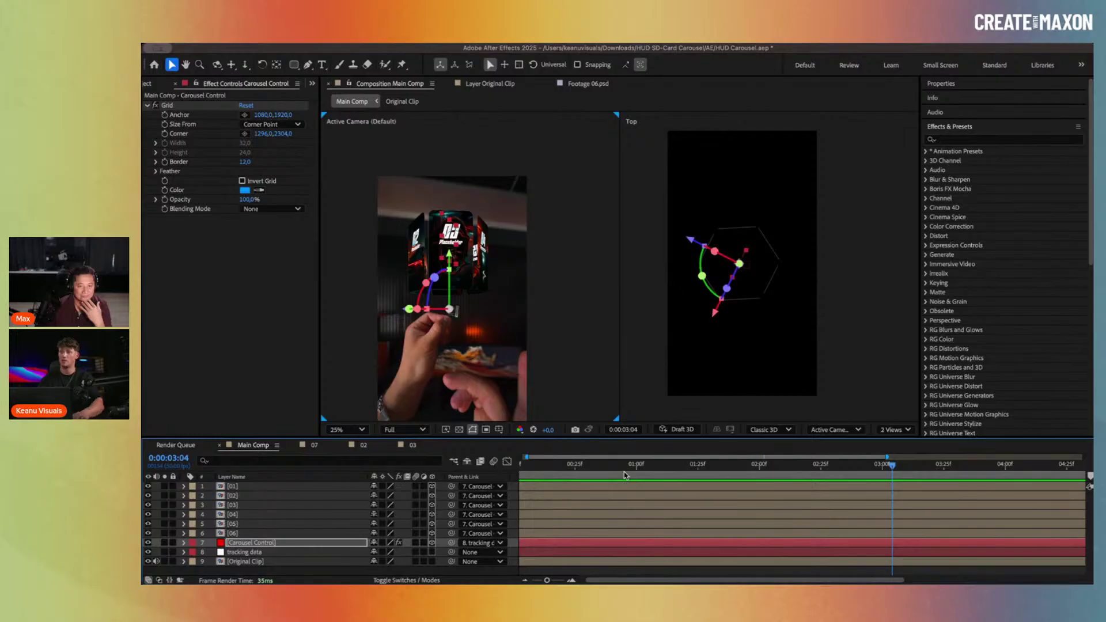
{"action": "left_click", "coordinate": [558, 471]}
{"action": "key", "text": "space"}
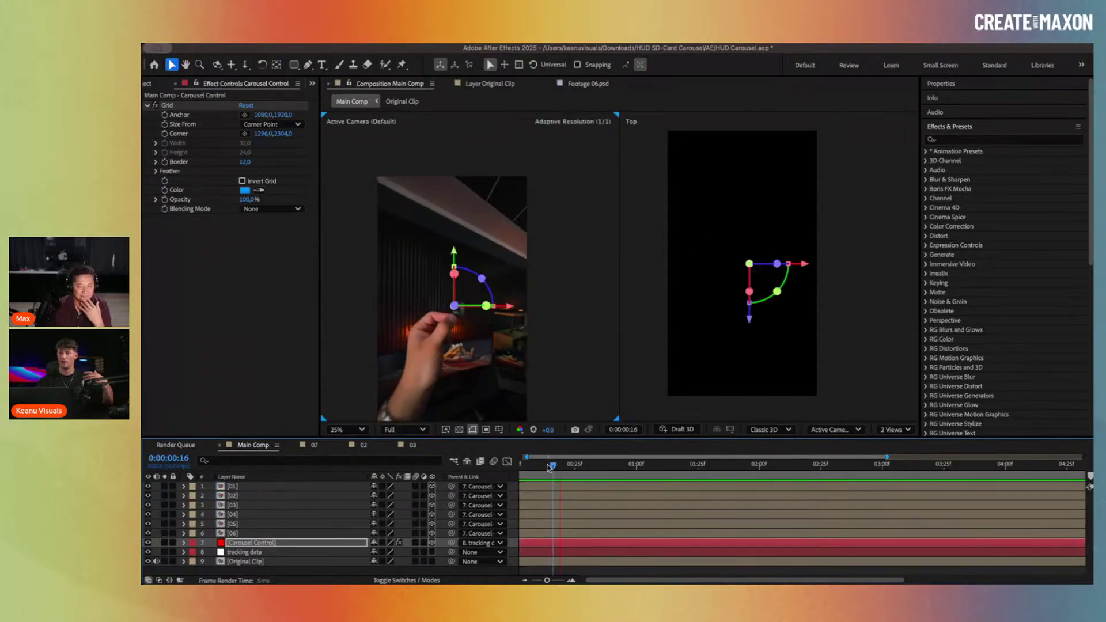
{"action": "left_click", "coordinate": [326, 524]}
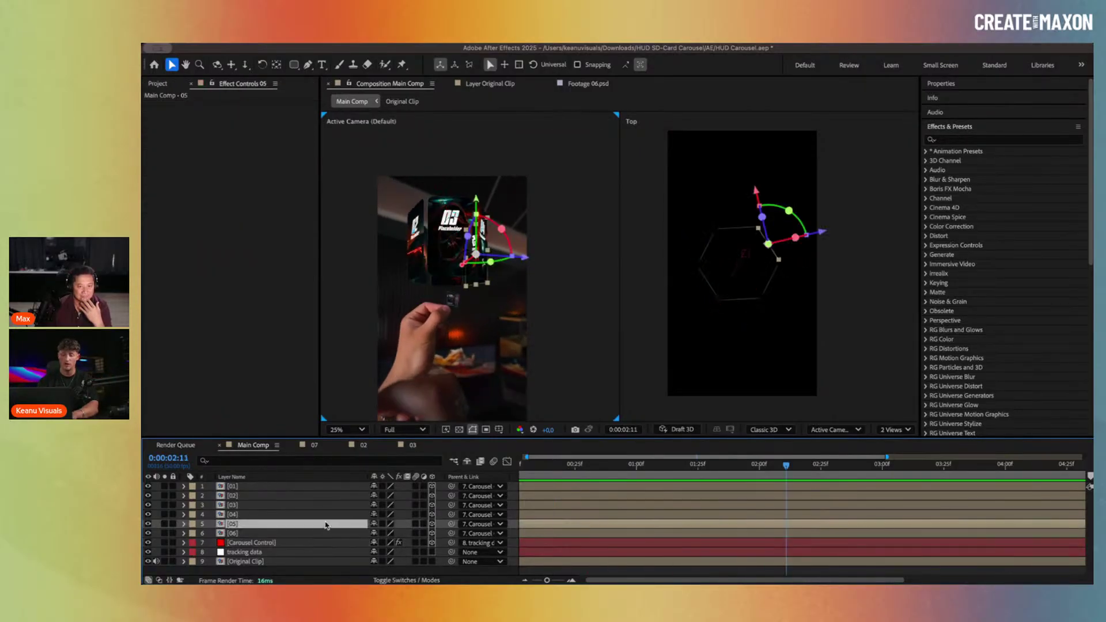
{"action": "key", "text": "Home"}
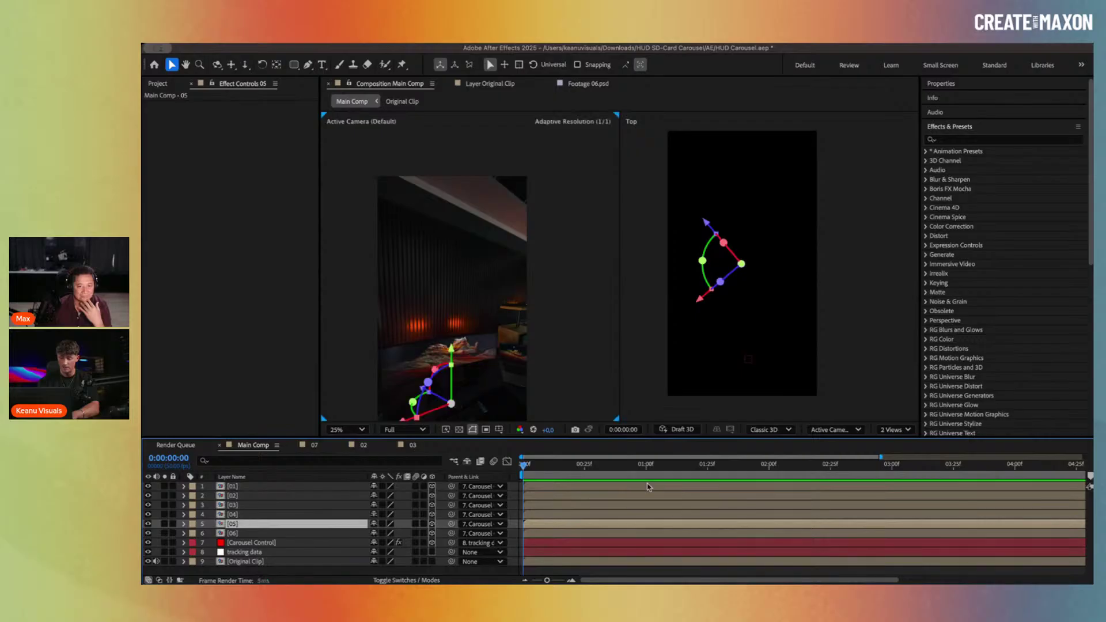
{"action": "key", "text": "space"}
Step: Enable motion blur for the six card layers 01 to 06 and for the composition
{"action": "left_click", "coordinate": [271, 497]}
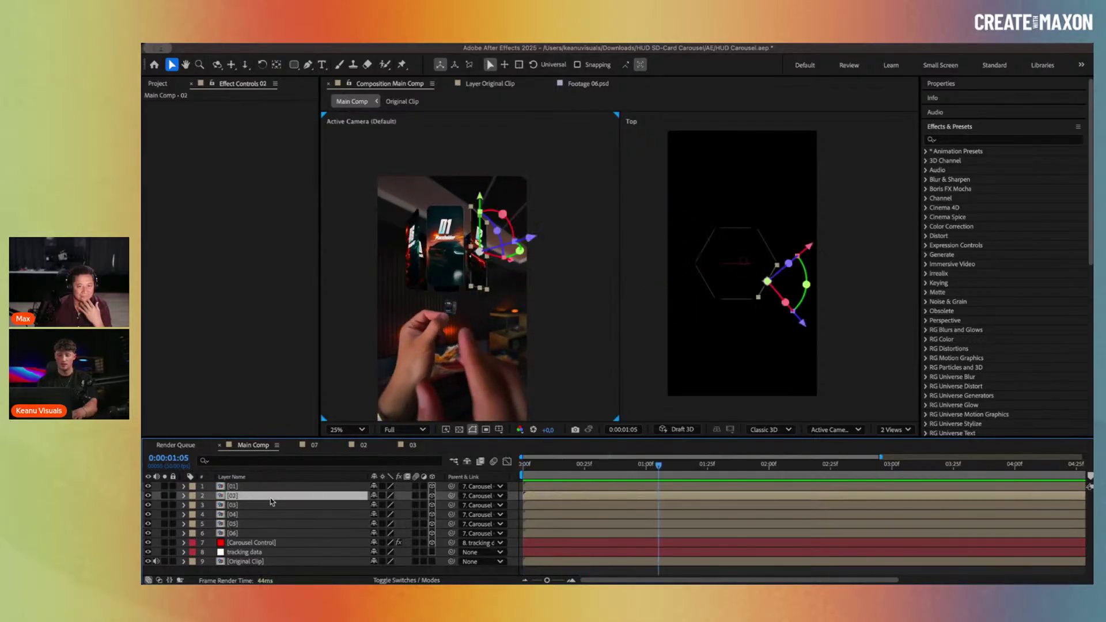
{"action": "left_click", "coordinate": [243, 534]}
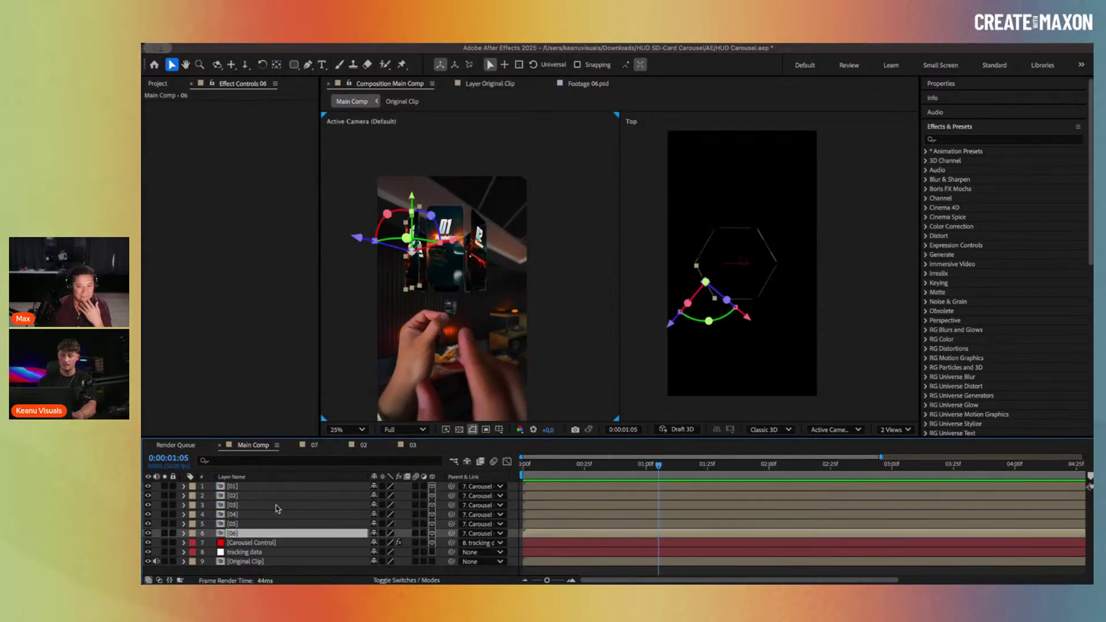
{"action": "left_click", "coordinate": [267, 487], "text": "shift"}
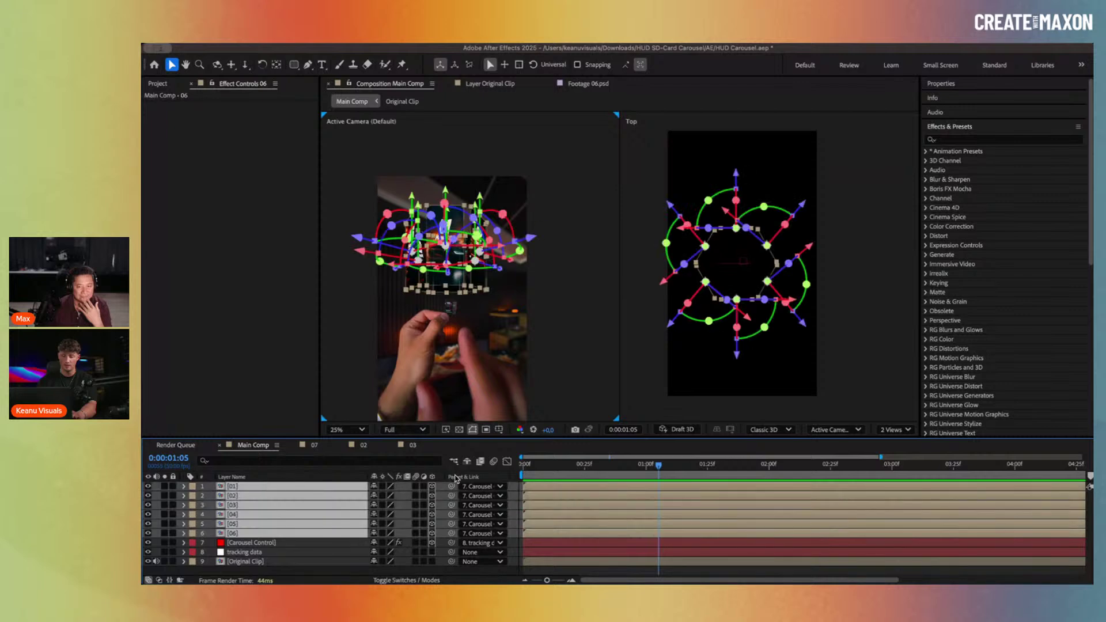
{"action": "left_click", "coordinate": [416, 488]}
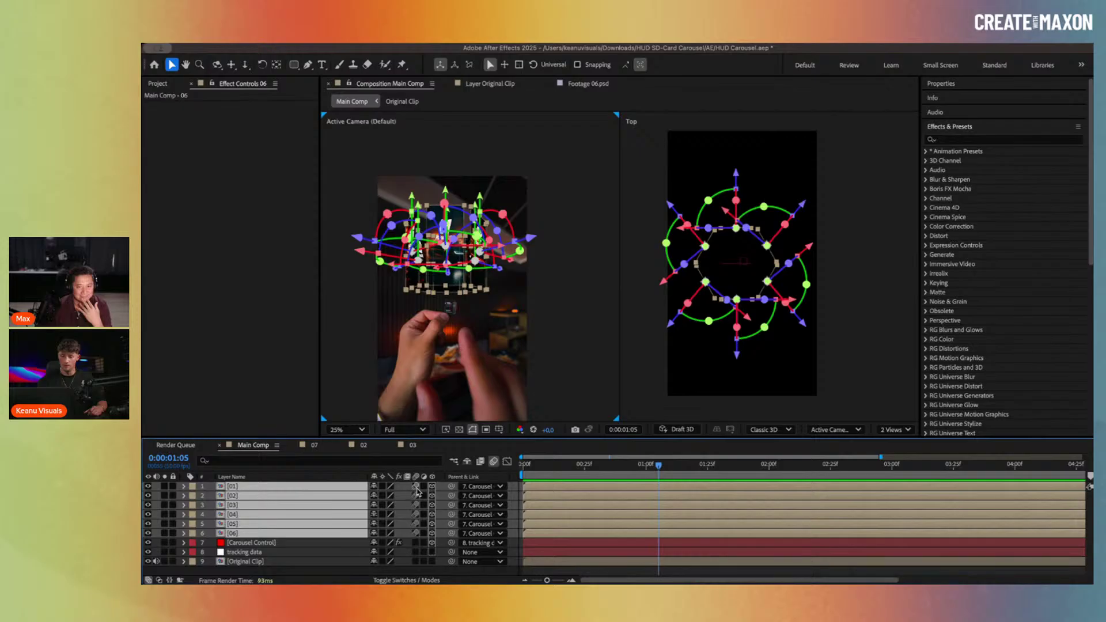
Step: Examine the spinning cards closely at 0:00:02:06, comparing the composition with motion blur off and on
{"action": "scroll", "coordinate": [536, 337], "scroll_direction": "up", "scroll_amount": 4}
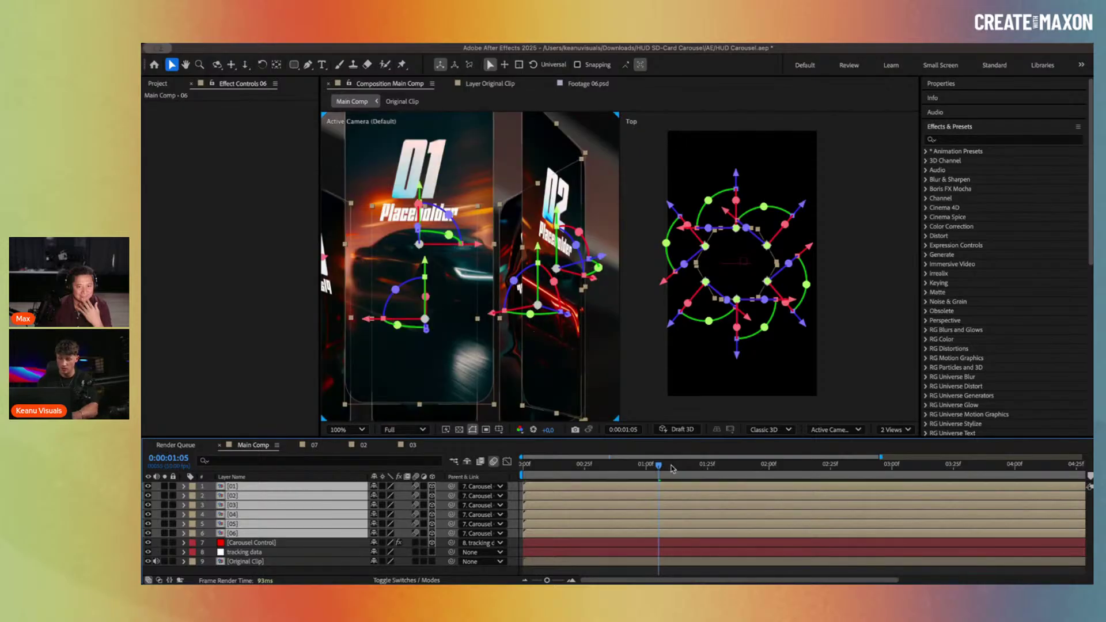
{"action": "left_click_drag", "start_coordinate": [673, 467], "coordinate": [785, 466]}
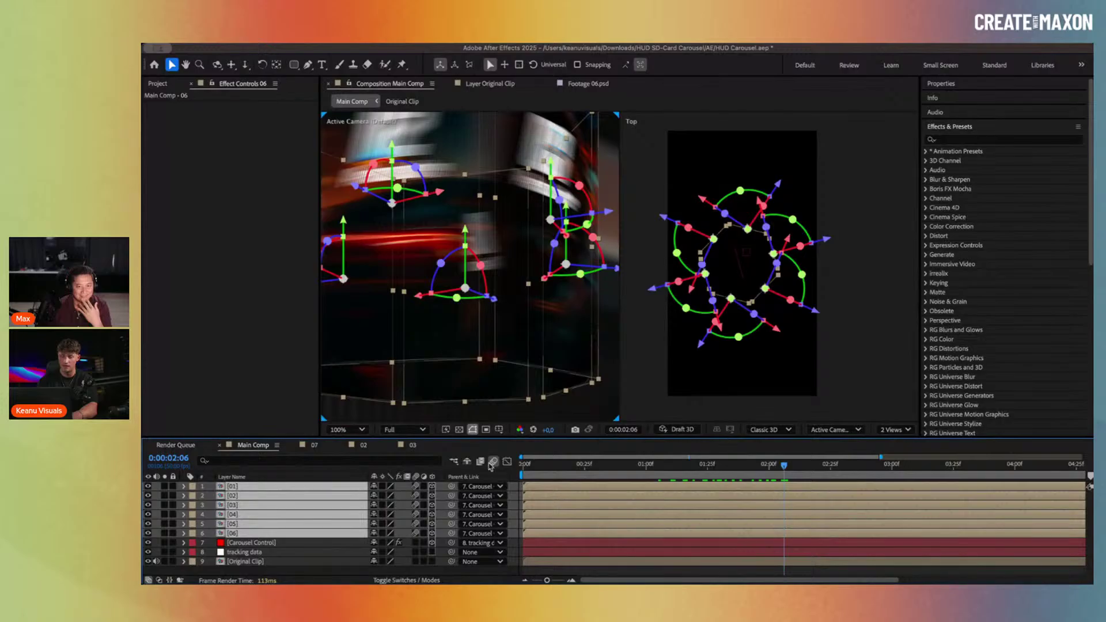
{"action": "left_click", "coordinate": [493, 463]}
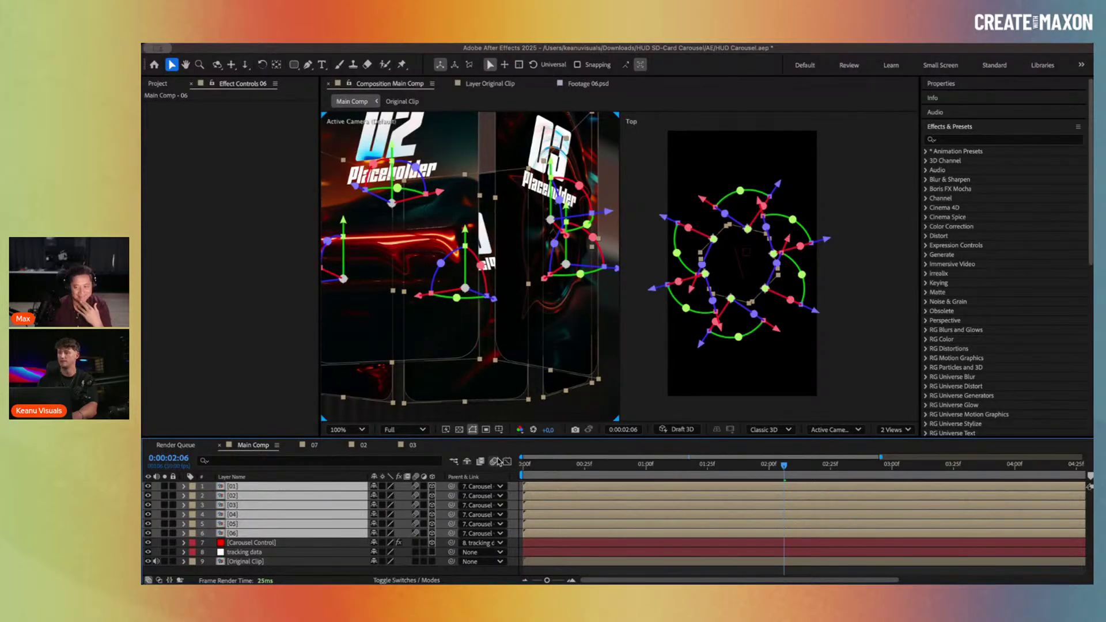
{"action": "left_click", "coordinate": [495, 461]}
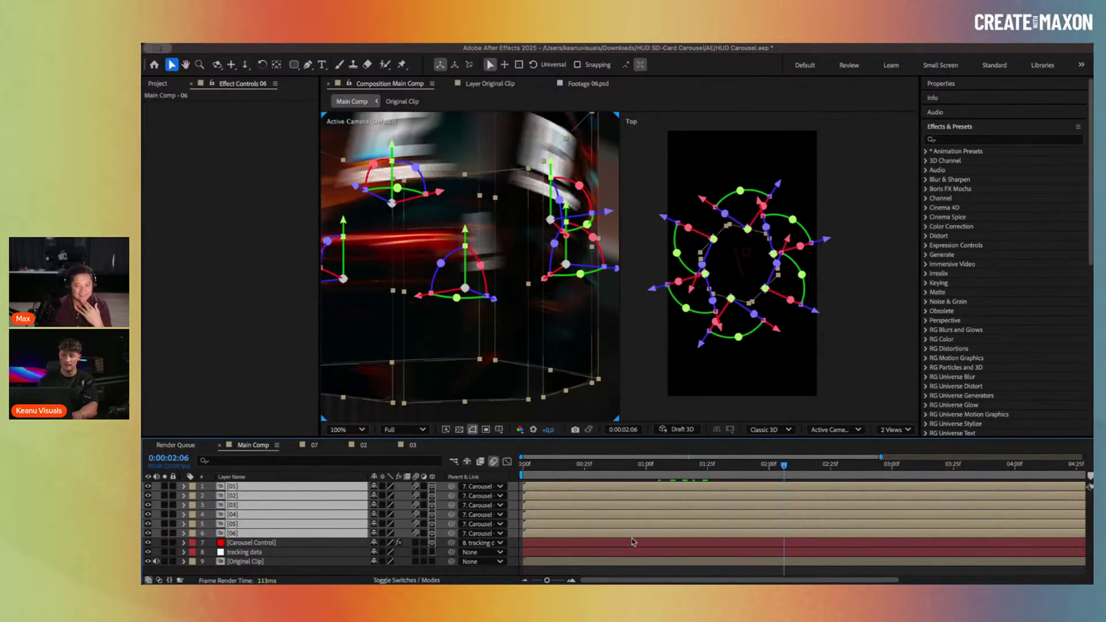
Step: Play the motion-blurred carousel animation from the start of the composition with the whole frame in view
{"action": "key", "text": "minus"}
{"action": "scroll", "coordinate": [524, 368], "scroll_direction": "down", "scroll_amount": 4}
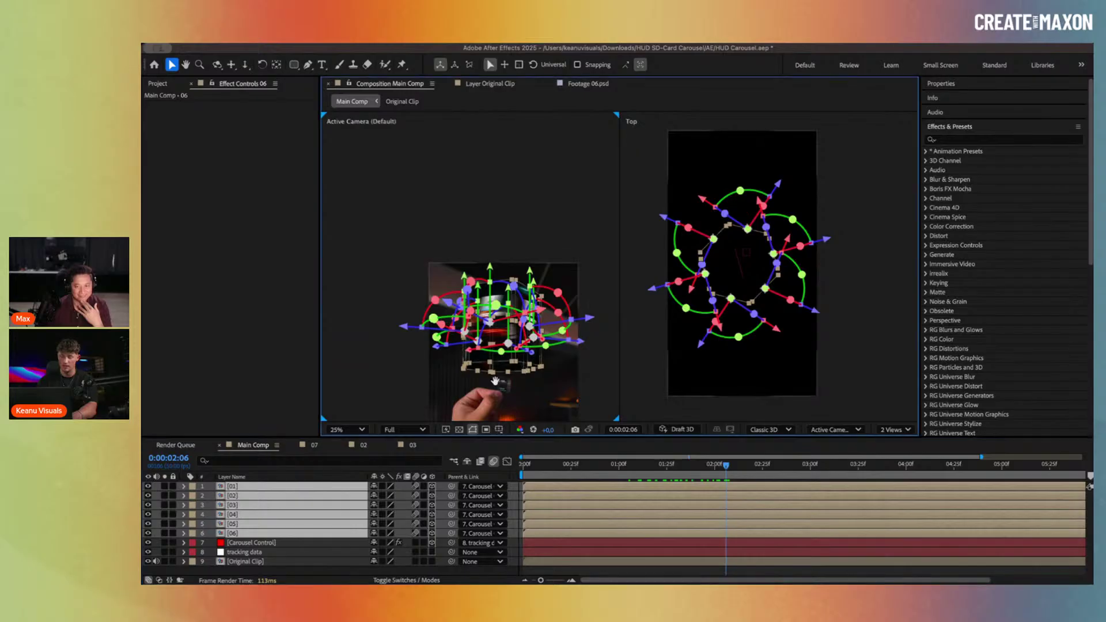
{"action": "left_click_drag", "start_coordinate": [524, 368], "coordinate": [518, 236]}
{"action": "key", "text": "Home"}
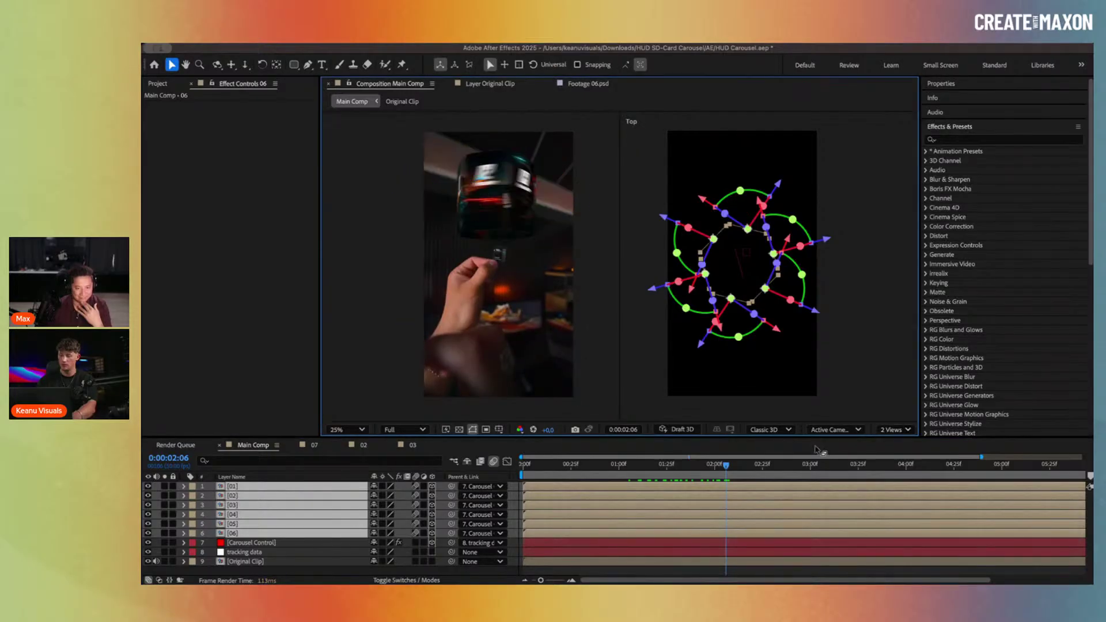
{"action": "key", "text": "space"}
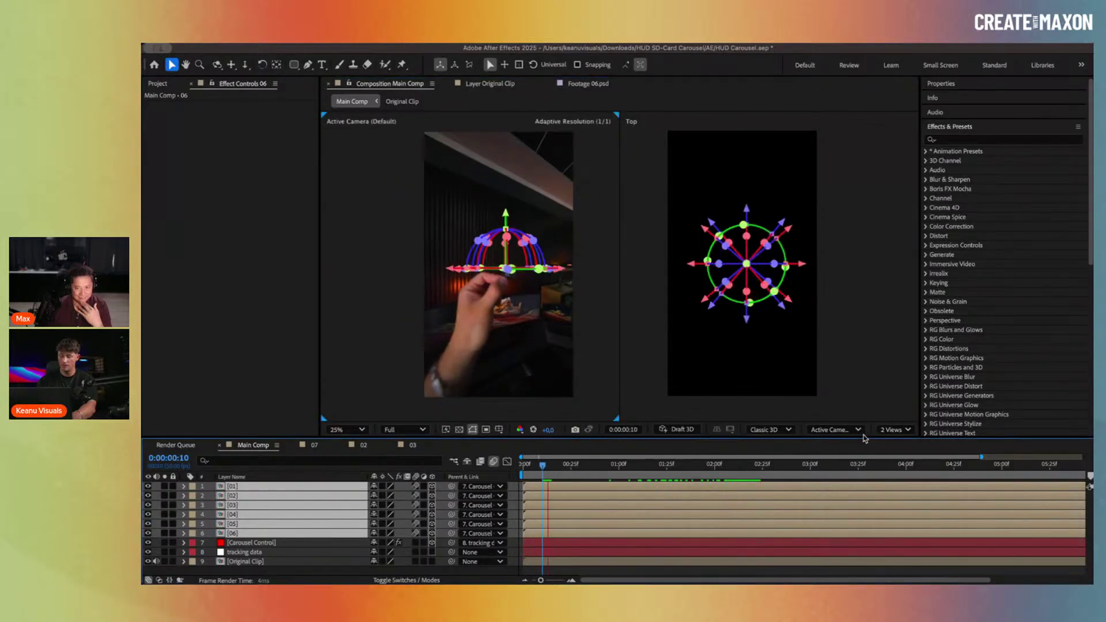
Step: Switch the composition viewer to 1 View and fit the frame to the available space
{"action": "left_click", "coordinate": [895, 430]}
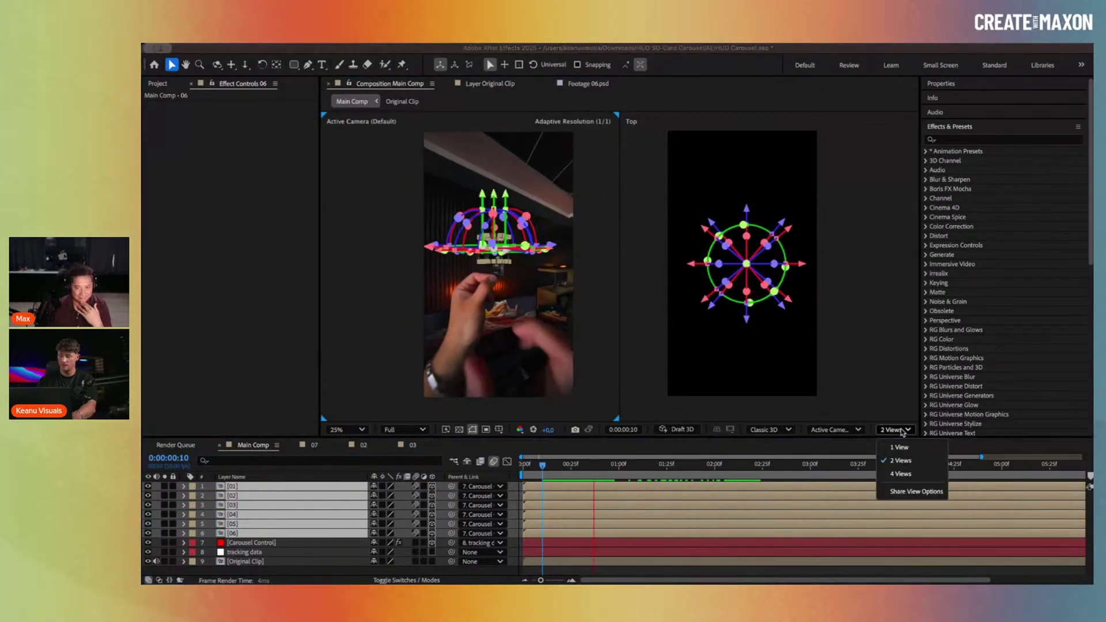
{"action": "left_click", "coordinate": [902, 447]}
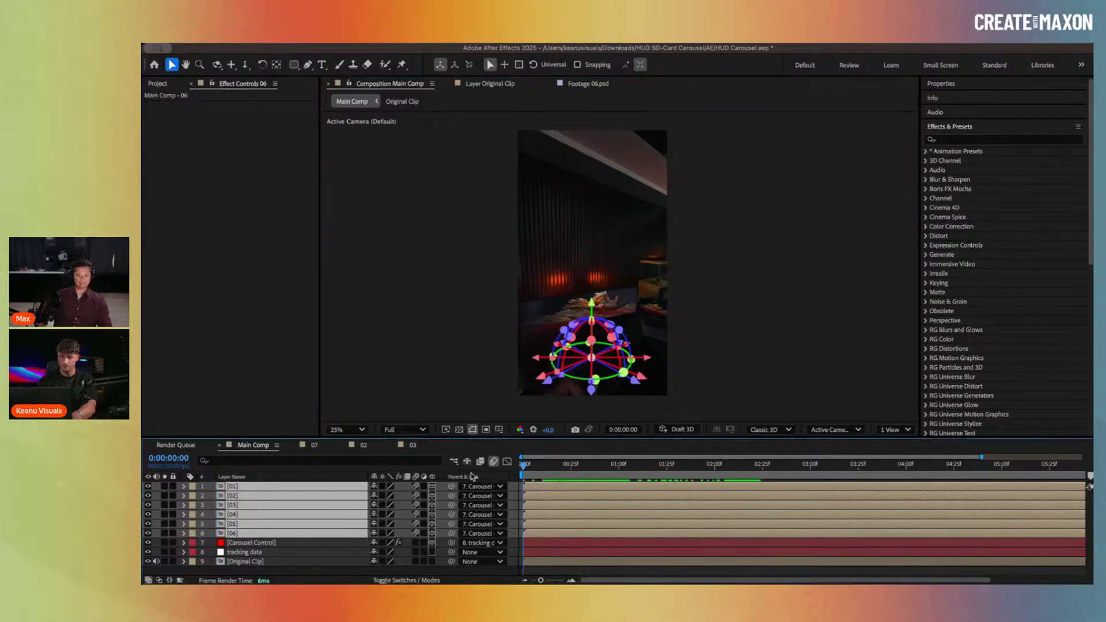
{"action": "left_click", "coordinate": [345, 430]}
{"action": "left_click", "coordinate": [355, 209]}
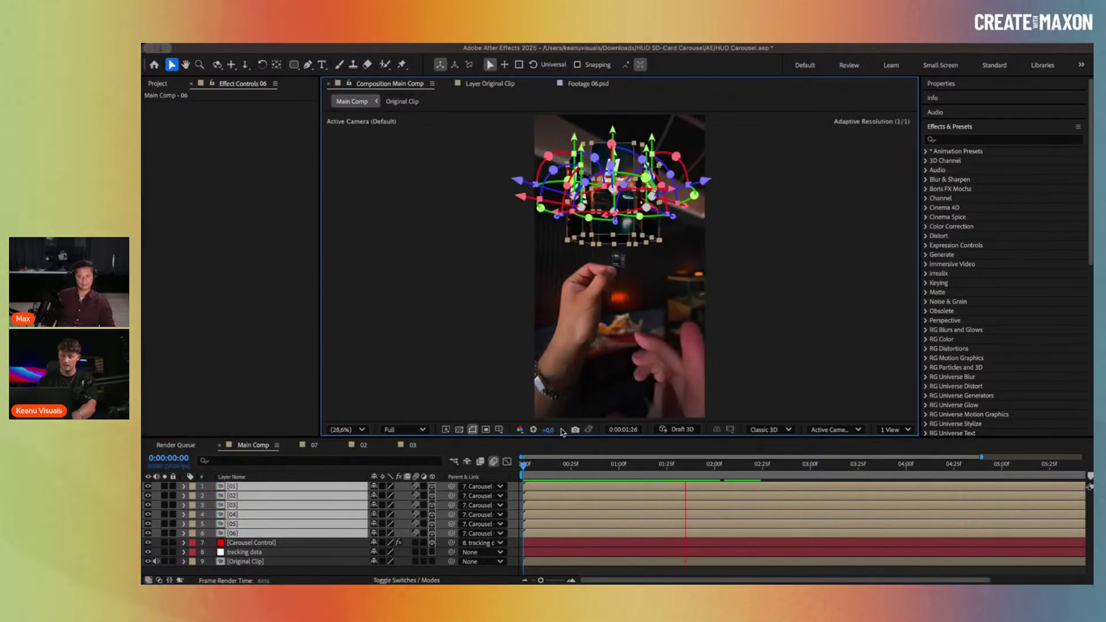
Step: Hide the Carousel Control layer at 0:00:02:06 and play the animation through
{"action": "left_click", "coordinate": [345, 543]}
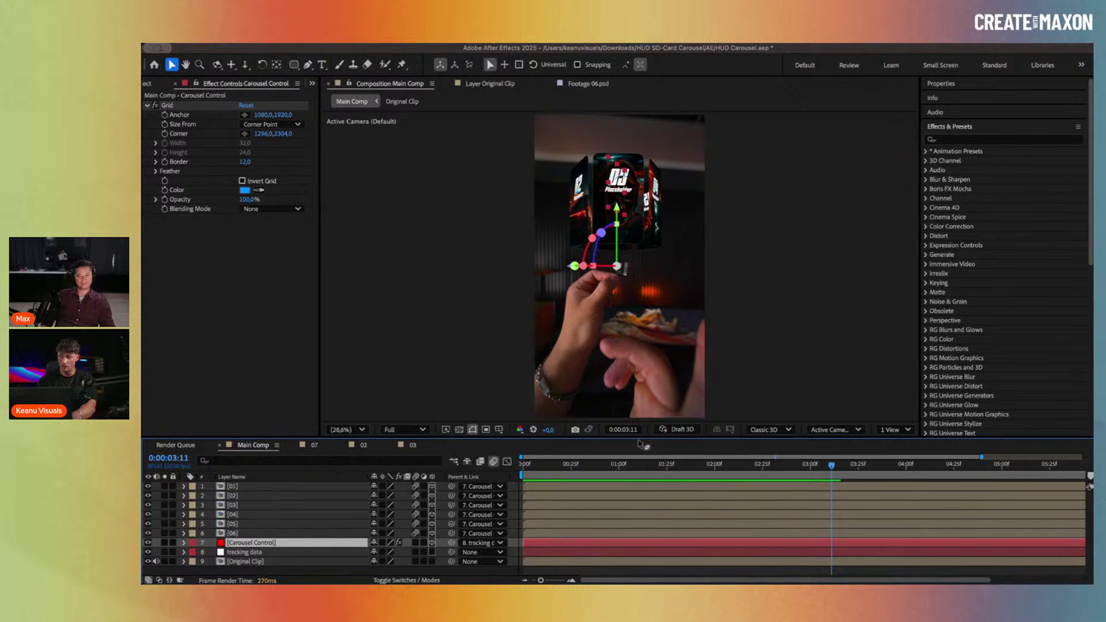
{"action": "left_click_drag", "start_coordinate": [628, 464], "coordinate": [727, 453]}
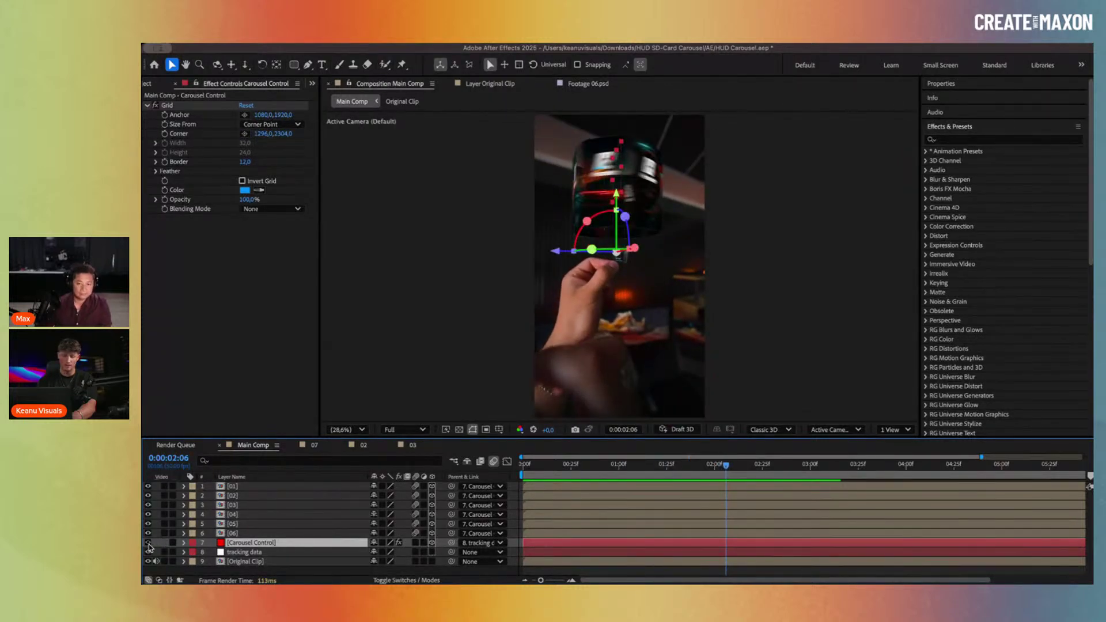
{"action": "key", "text": "space"}
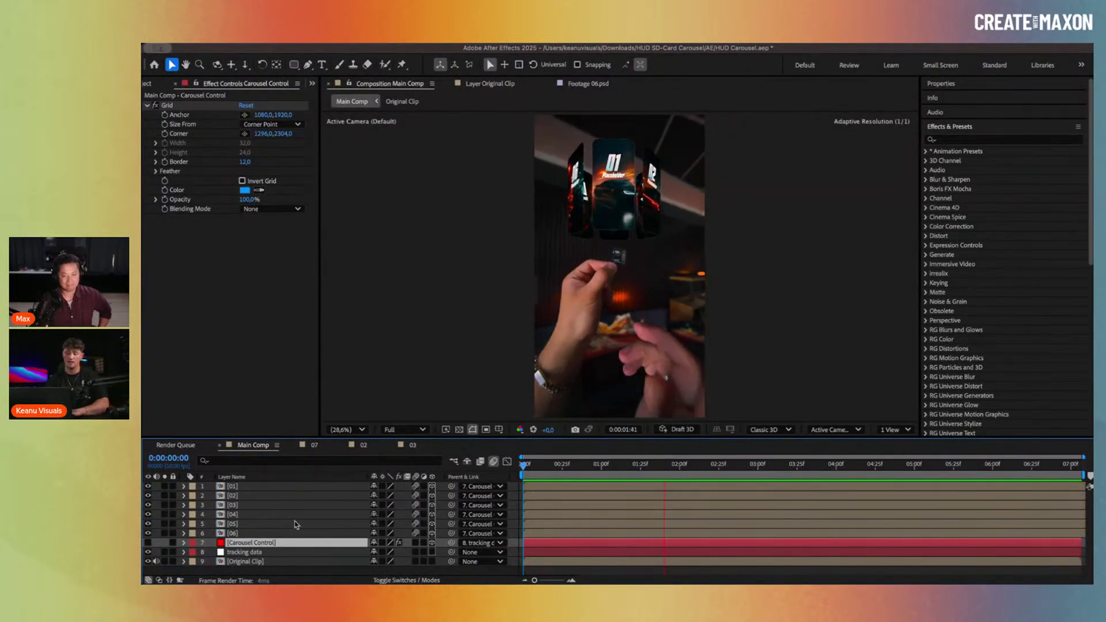
Step: Set the opacity of card layers 01 to 06 to 90%
{"action": "left_click", "coordinate": [271, 534]}
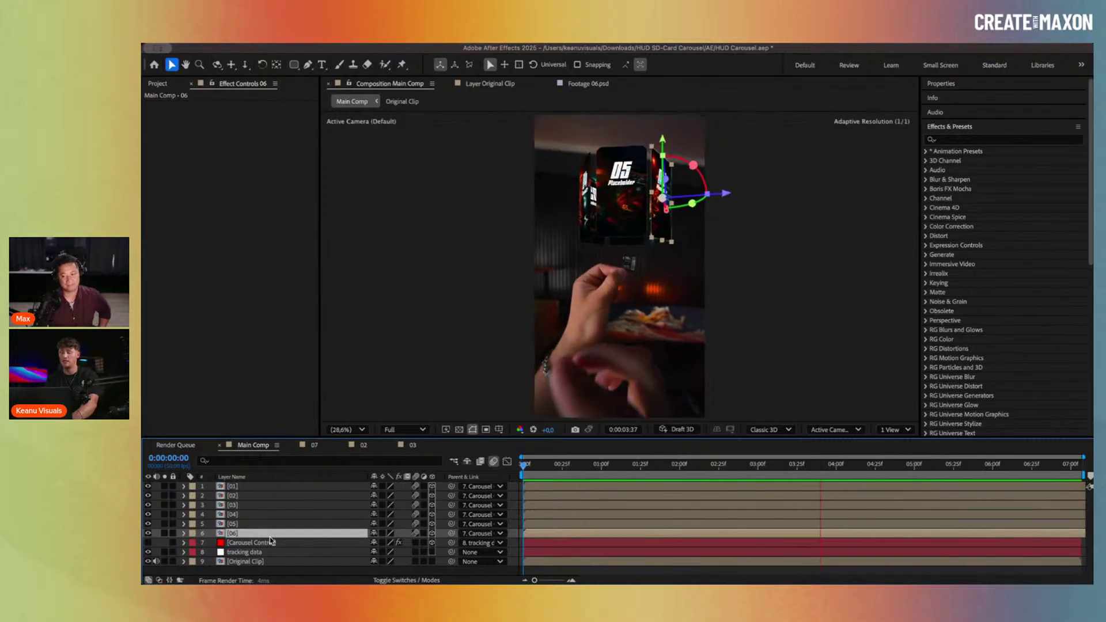
{"action": "left_click", "coordinate": [282, 491], "text": "shift"}
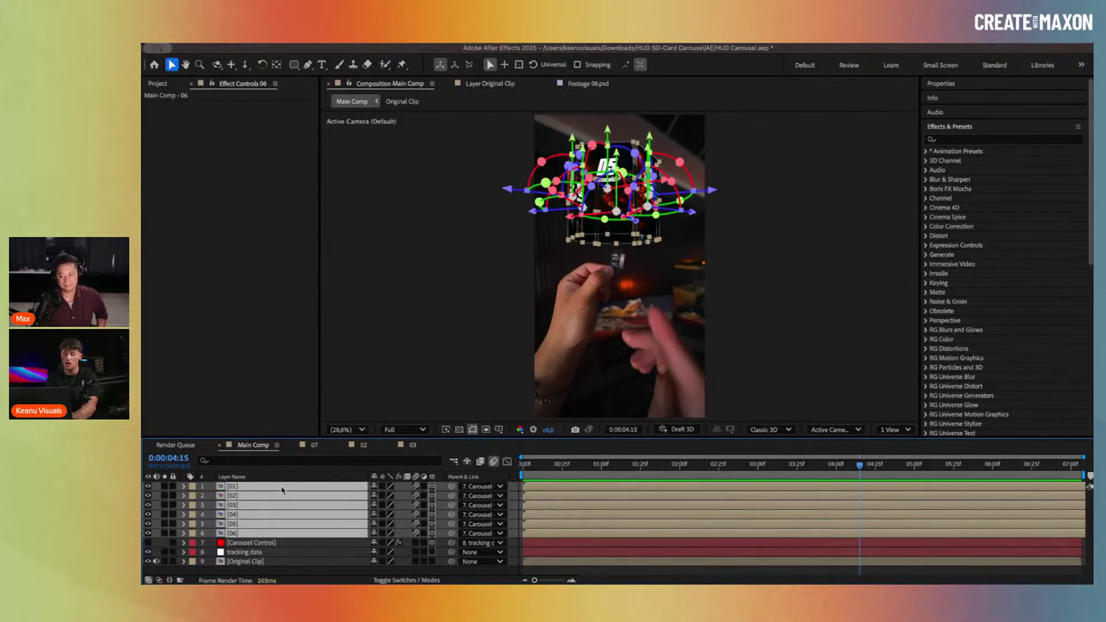
{"action": "key", "text": "t"}
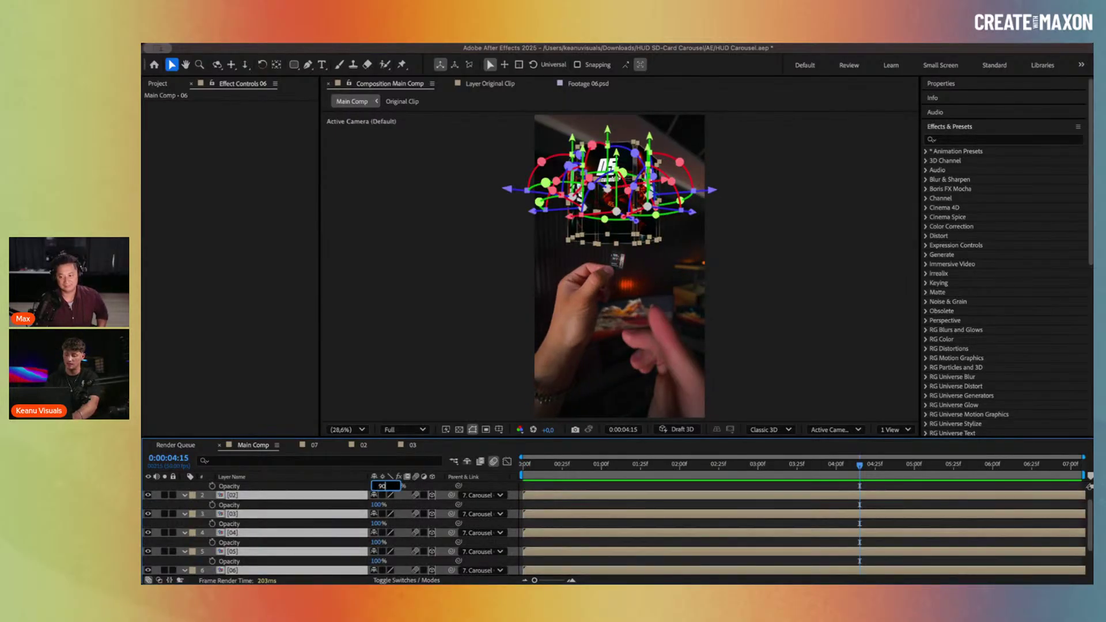
{"action": "key", "text": "Return"}
Step: Show the keyframed properties of all layers and inspect the front card's transparency up close at 0:00:01:03
{"action": "key", "text": "ctrl+a"}
{"action": "key", "text": "u"}
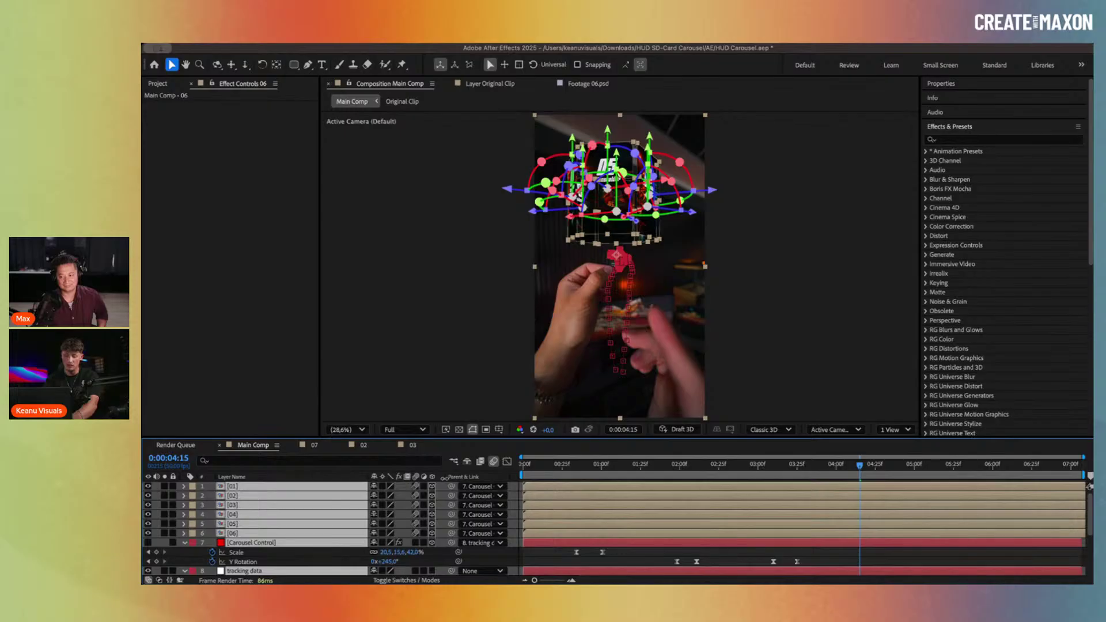
{"action": "left_click", "coordinate": [835, 557]}
{"action": "left_click", "coordinate": [685, 464]}
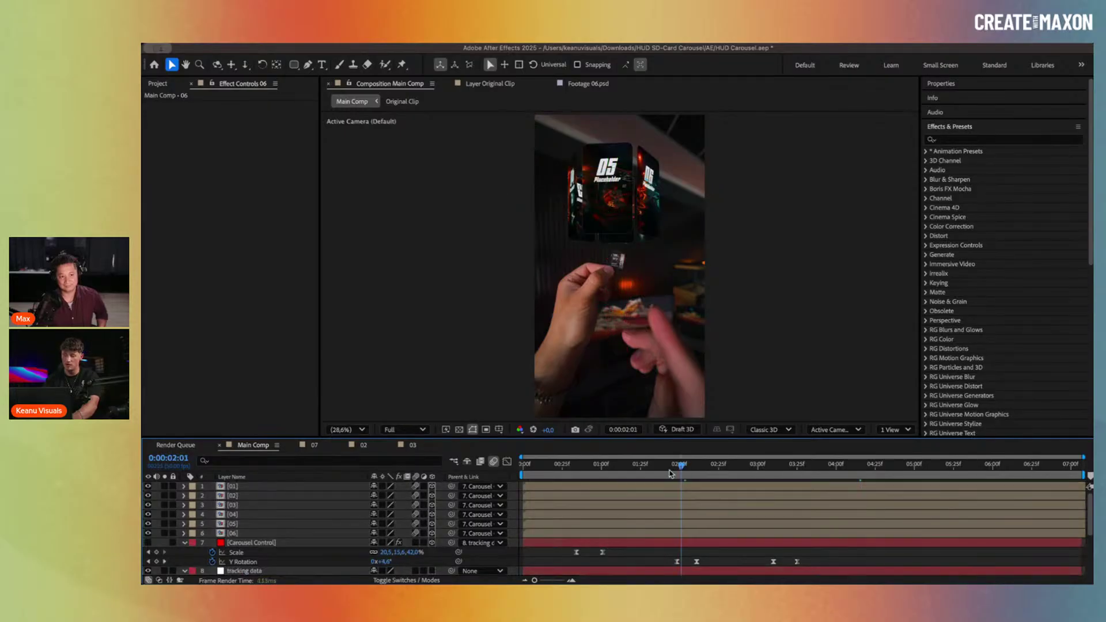
{"action": "left_click", "coordinate": [606, 465]}
{"action": "scroll", "coordinate": [616, 159], "scroll_direction": "up", "scroll_amount": 6}
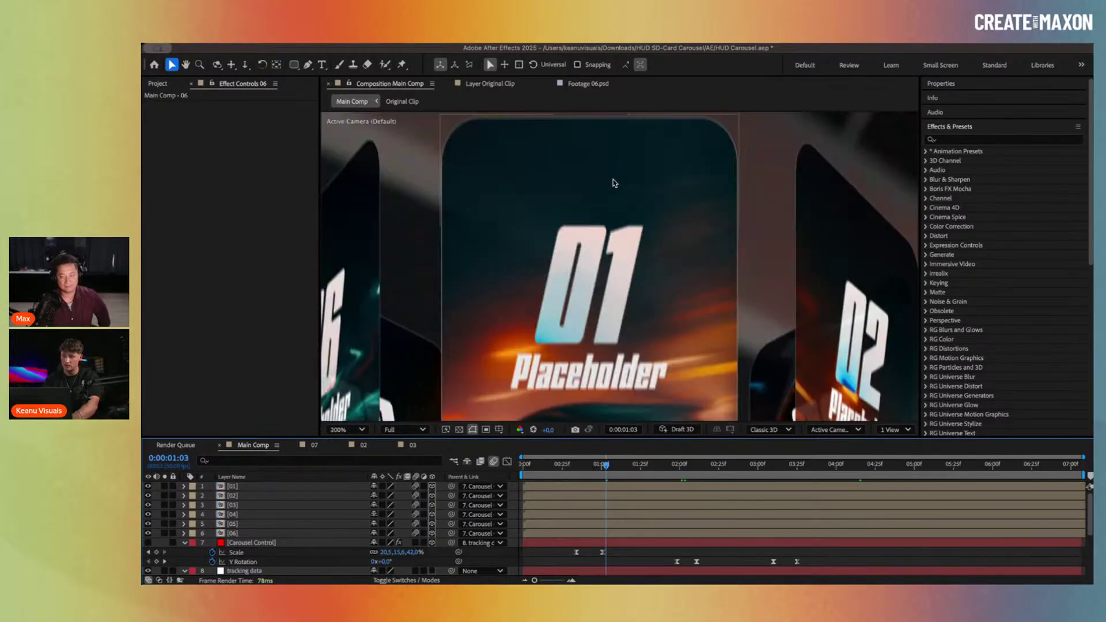
Step: Set the opacity of card layers 01 to 06 to 86% and preview the carousel from 0:00:01:03
{"action": "left_click", "coordinate": [232, 531]}
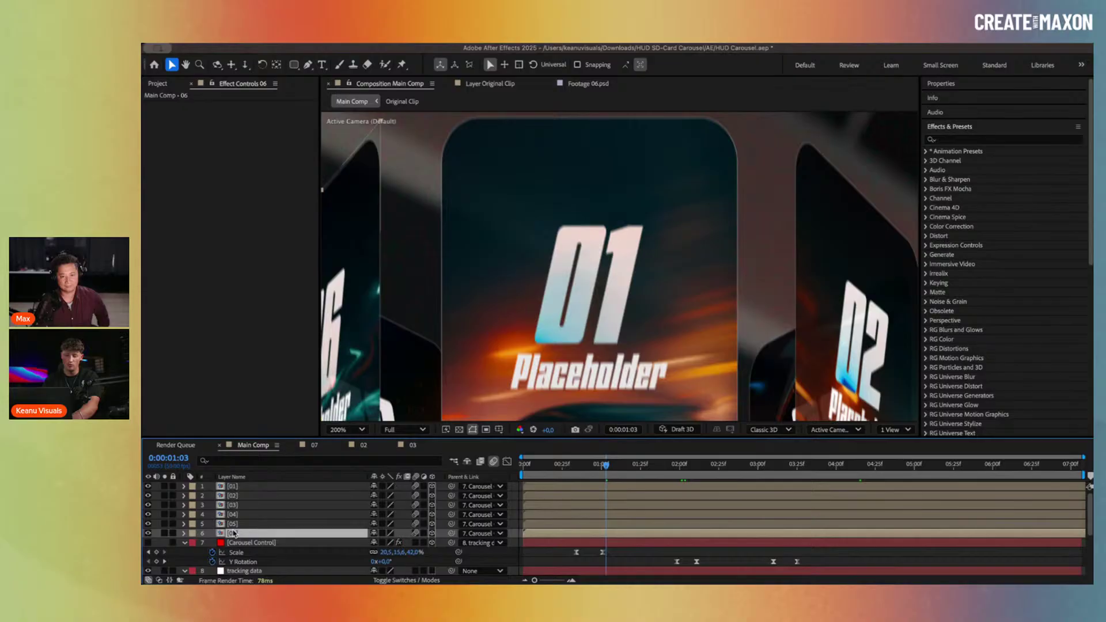
{"action": "left_click", "coordinate": [251, 487], "text": "shift"}
{"action": "key", "text": "t"}
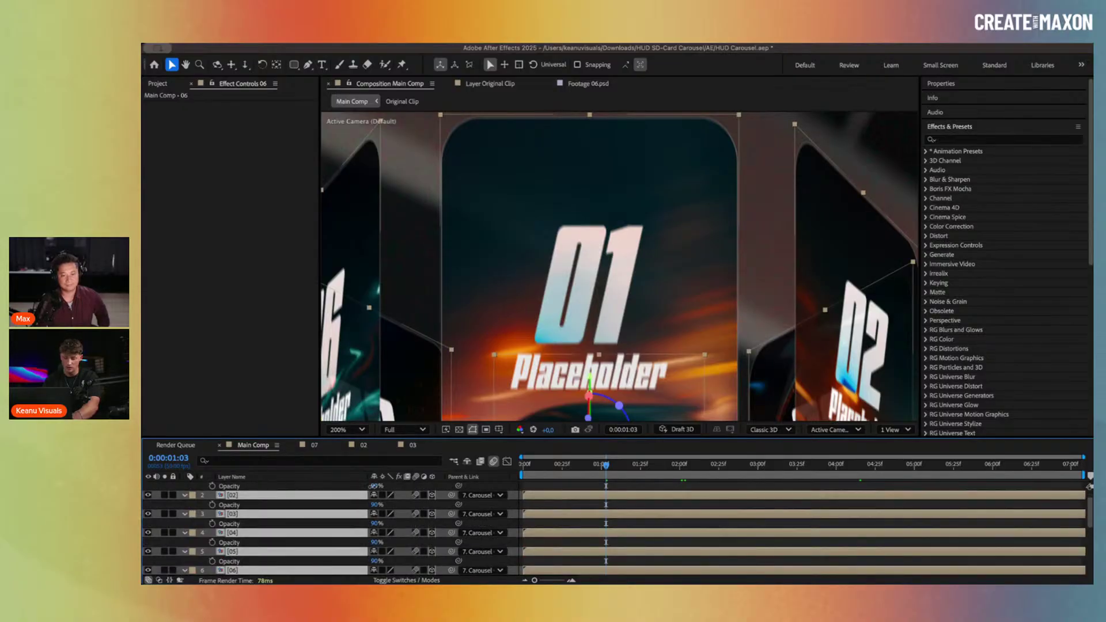
{"action": "mouse_move", "coordinate": [372, 486]}
{"action": "left_mouse_down"}
{"action": "mouse_move", "coordinate": [344, 486]}
{"action": "mouse_move", "coordinate": [369, 486]}
{"action": "left_mouse_up"}
{"action": "key", "text": "comma"}
{"action": "key", "text": "comma"}
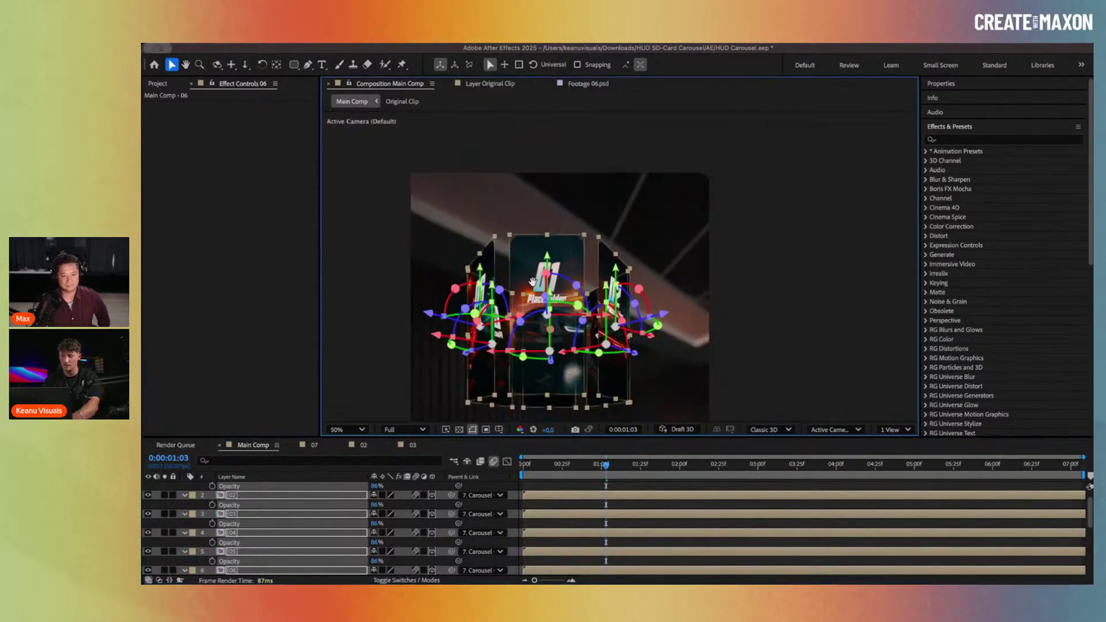
{"action": "key", "text": "space"}
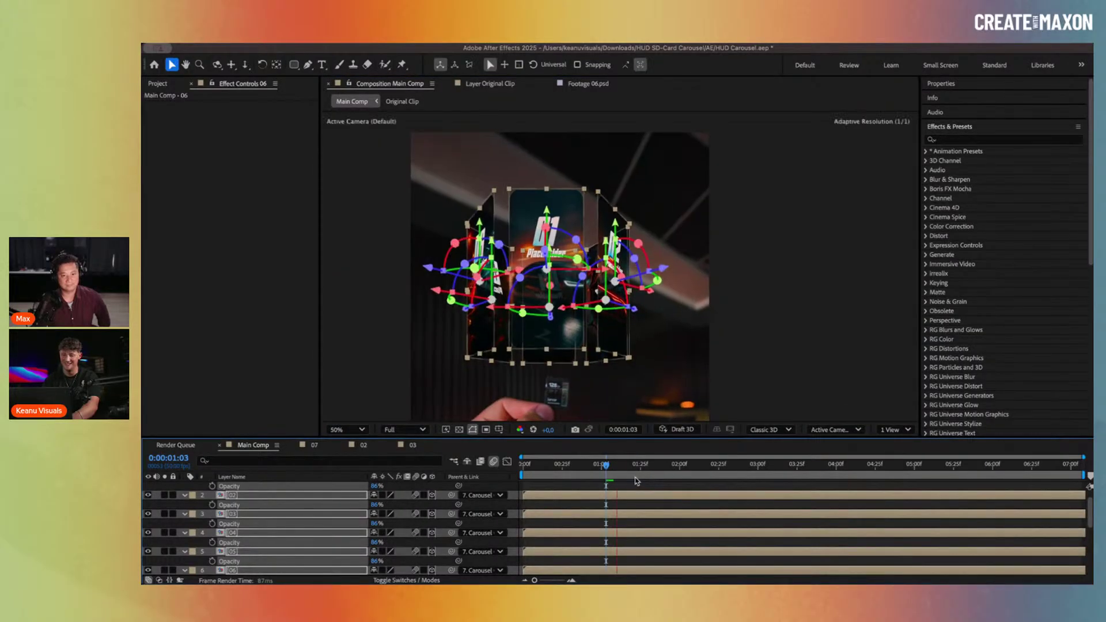
Step: Collapse the cards' Opacity properties and play the whole carousel animation with the composition fitted to the viewer
{"action": "key", "text": "u"}
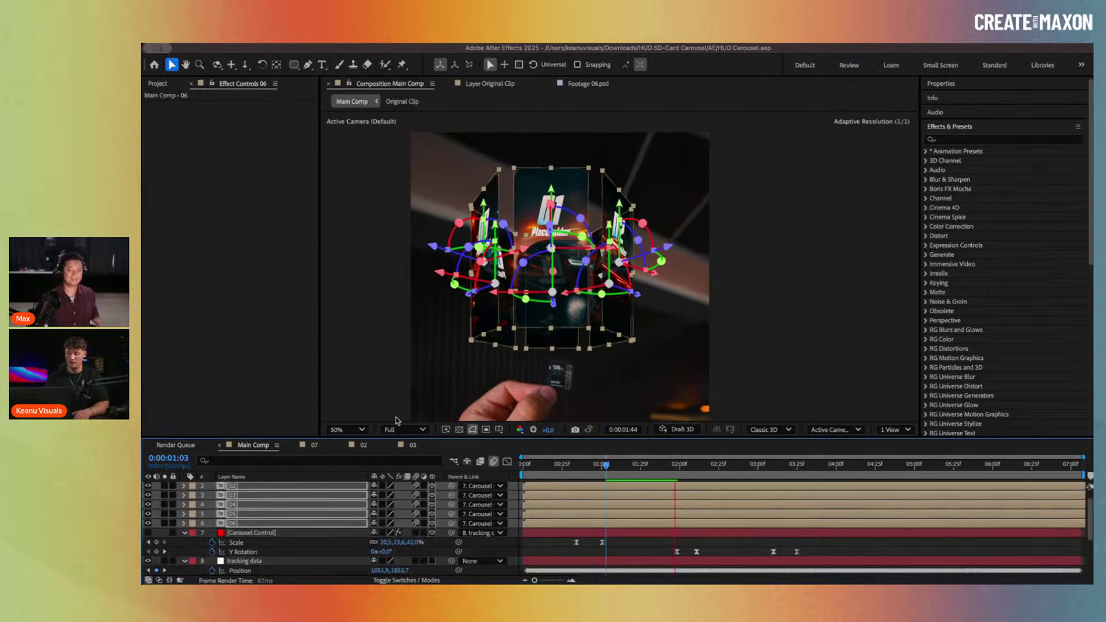
{"action": "left_click", "coordinate": [310, 552]}
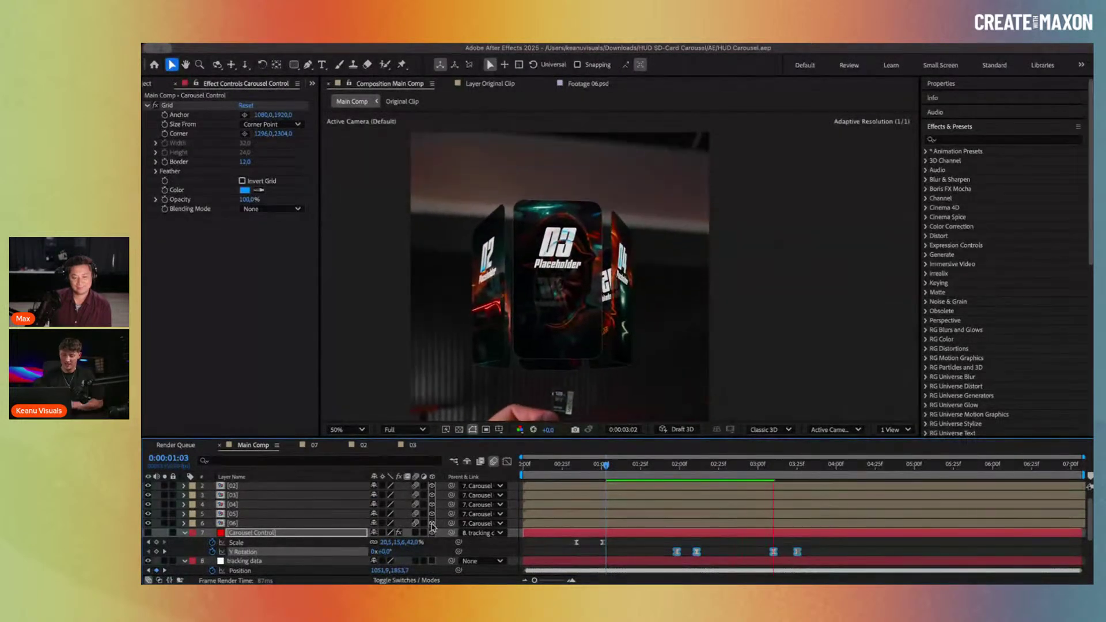
{"action": "key", "text": "space"}
{"action": "key", "text": "space"}
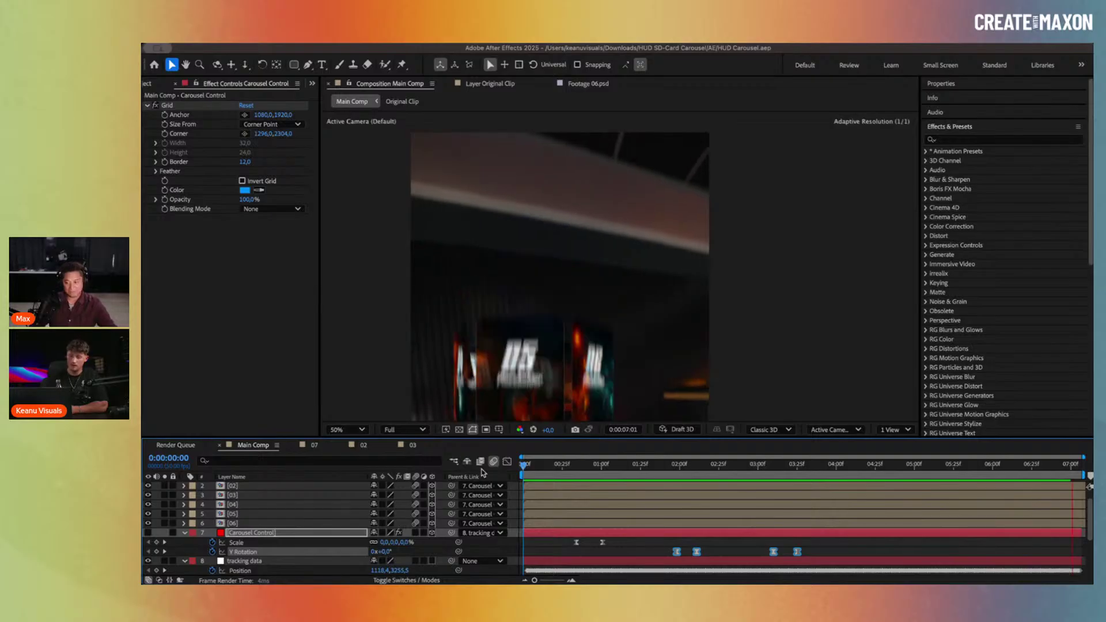
{"action": "left_click", "coordinate": [347, 430]}
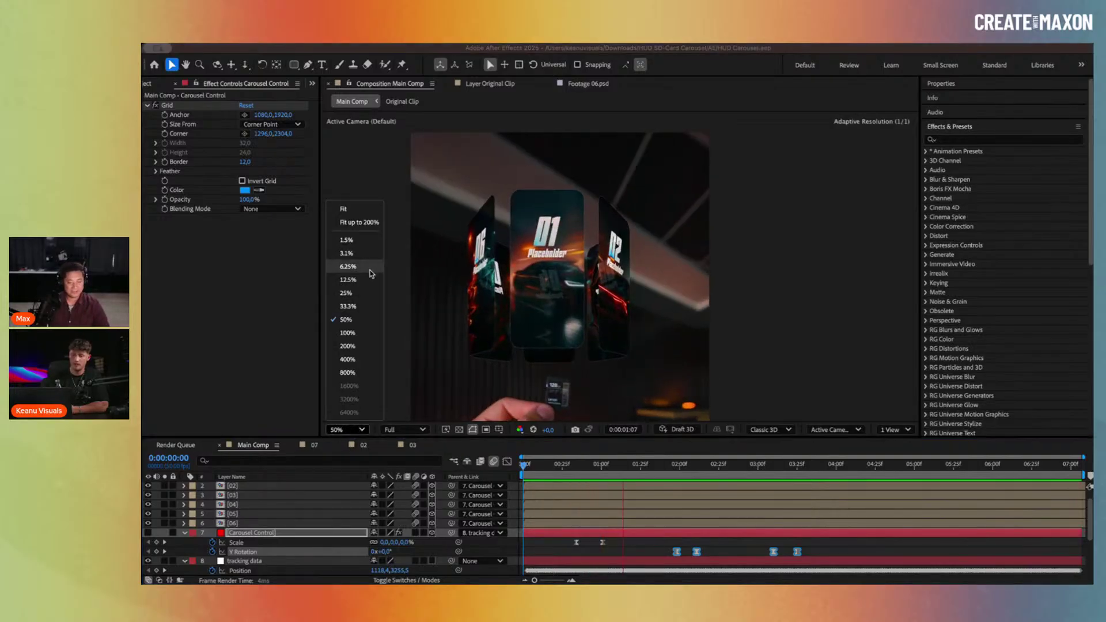
{"action": "left_click", "coordinate": [357, 208]}
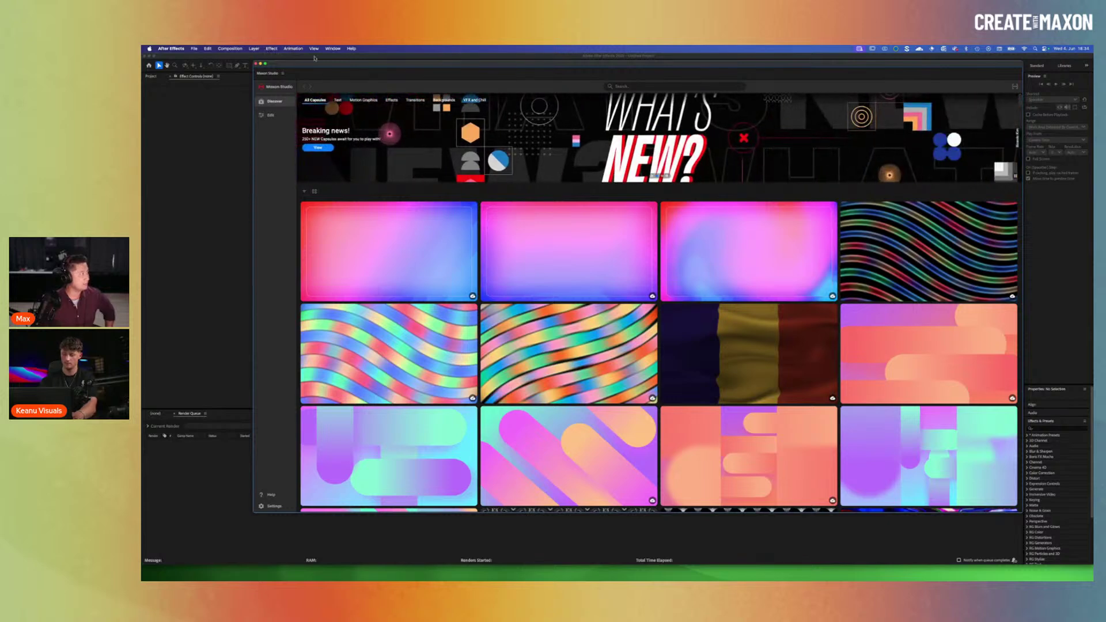
Step: Bring up Maxon Studio and browse through its full collection of capsules
{"action": "left_click", "coordinate": [333, 49]}
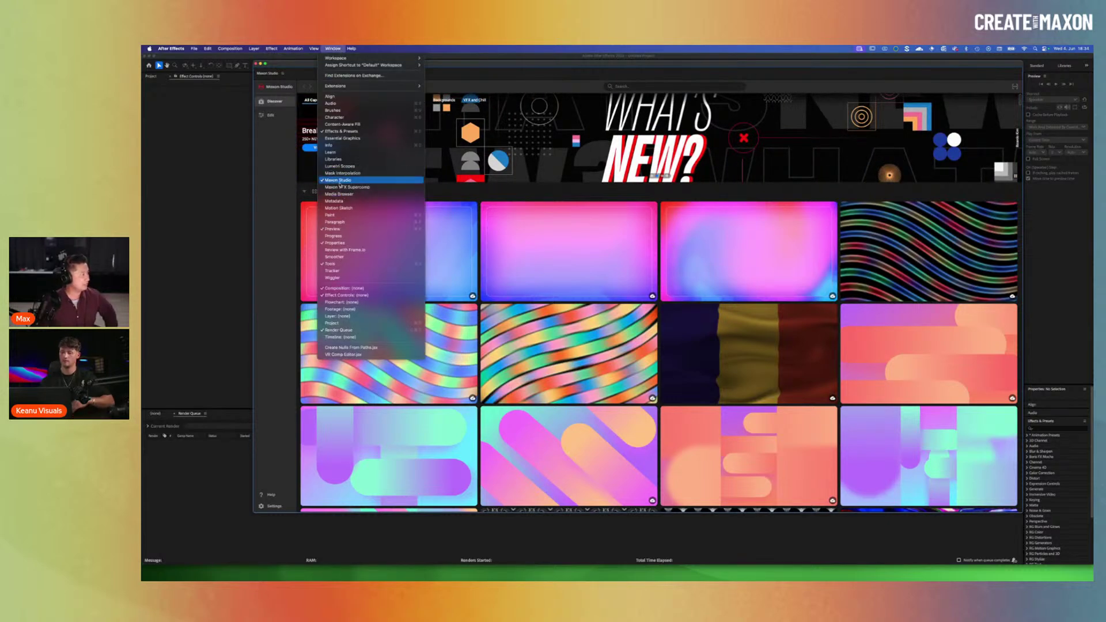
{"action": "left_click", "coordinate": [340, 182]}
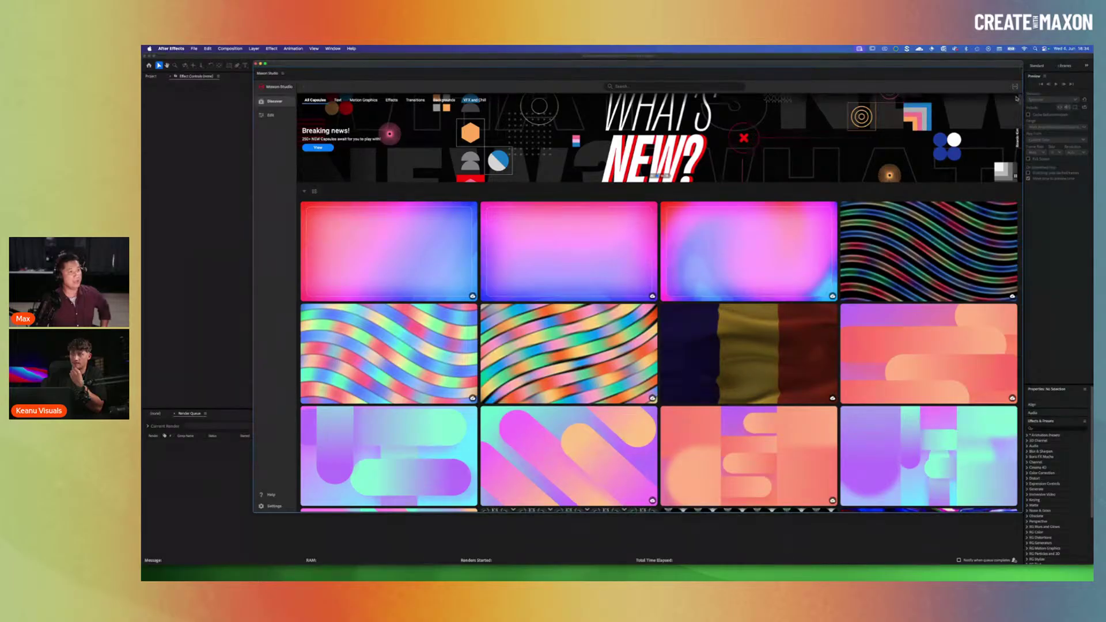
{"action": "scroll", "coordinate": [514, 252], "scroll_direction": "down", "scroll_amount": 10}
{"action": "scroll", "coordinate": [661, 303], "scroll_direction": "down", "scroll_amount": 15}
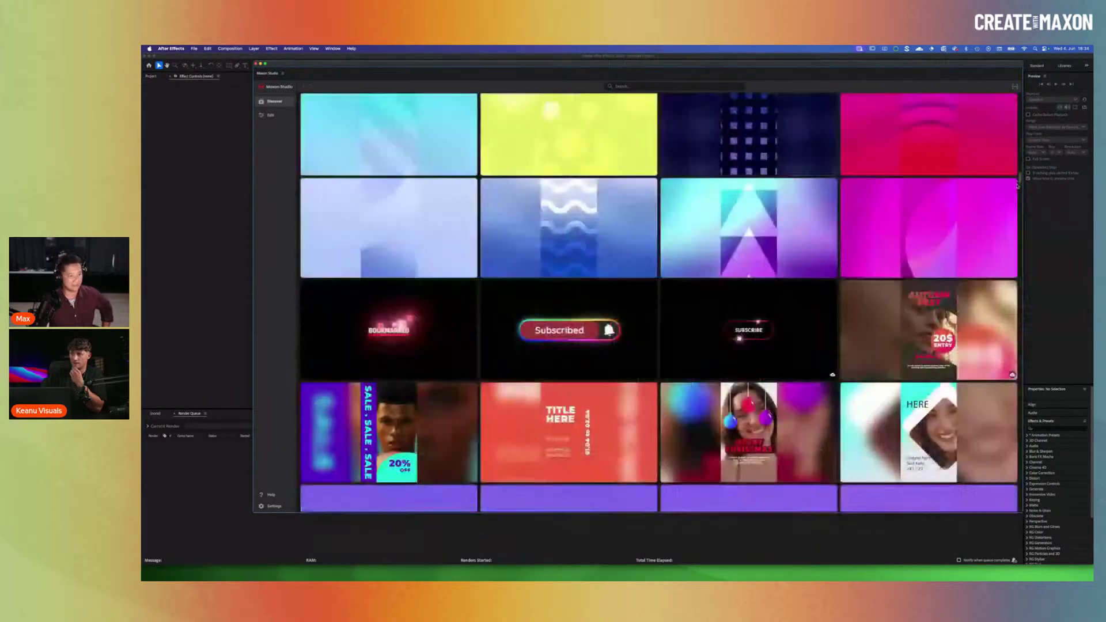
{"action": "scroll", "coordinate": [660, 303], "scroll_direction": "up", "scroll_amount": 10}
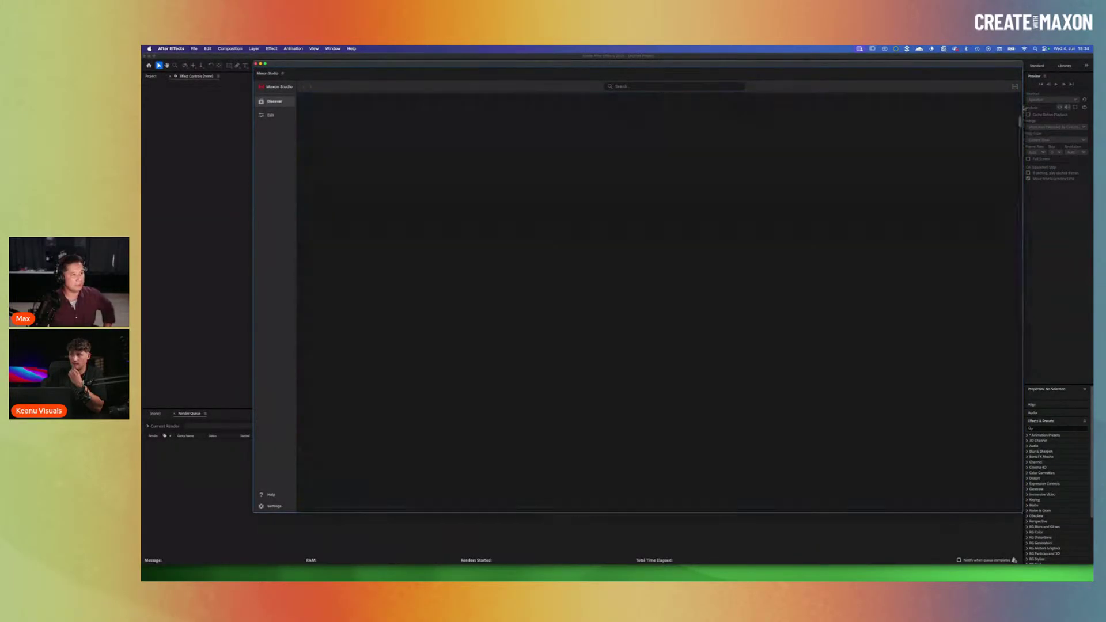
{"action": "left_click_drag", "start_coordinate": [1025, 108], "coordinate": [1023, 97]}
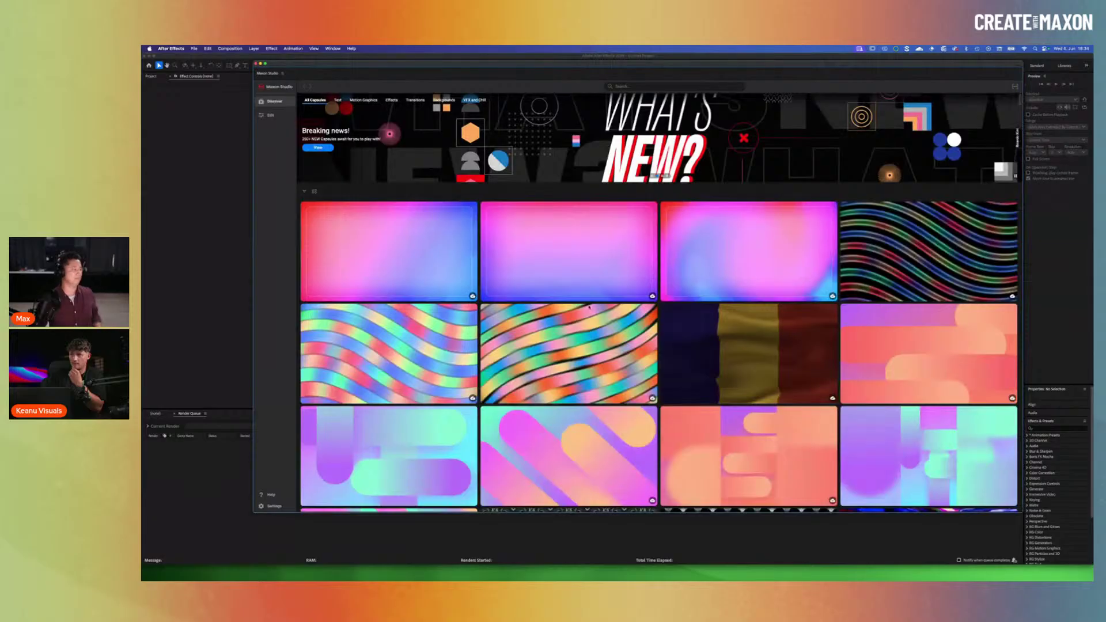
Step: Show the Text capsules and dock the floating Maxon Studio panel next to Effect Controls
{"action": "left_click", "coordinate": [339, 101]}
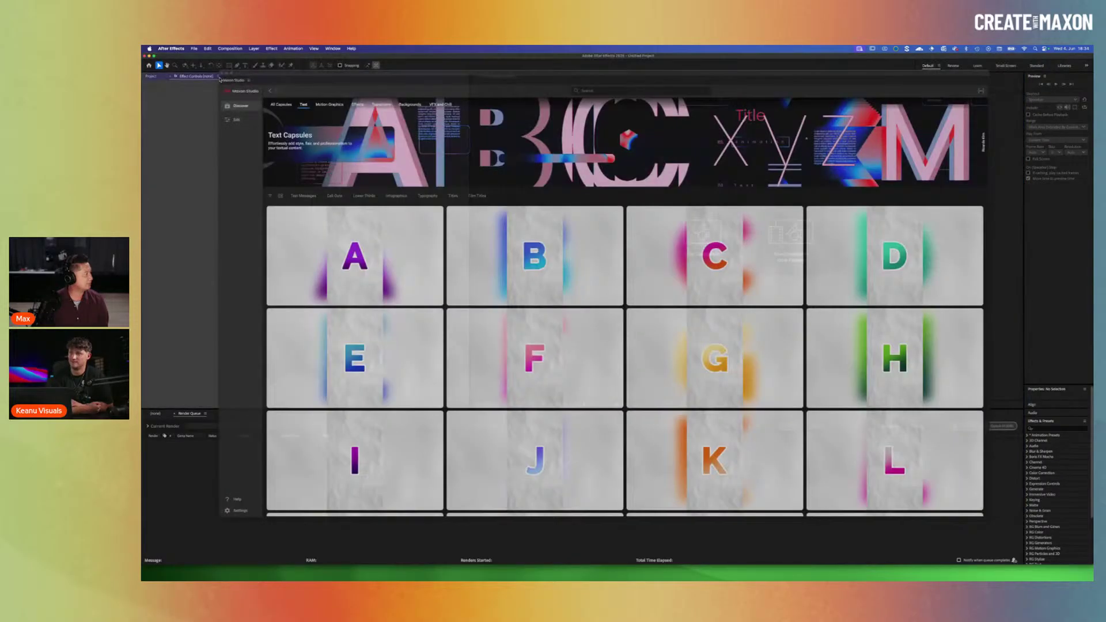
{"action": "left_click_drag", "start_coordinate": [276, 74], "coordinate": [159, 69]}
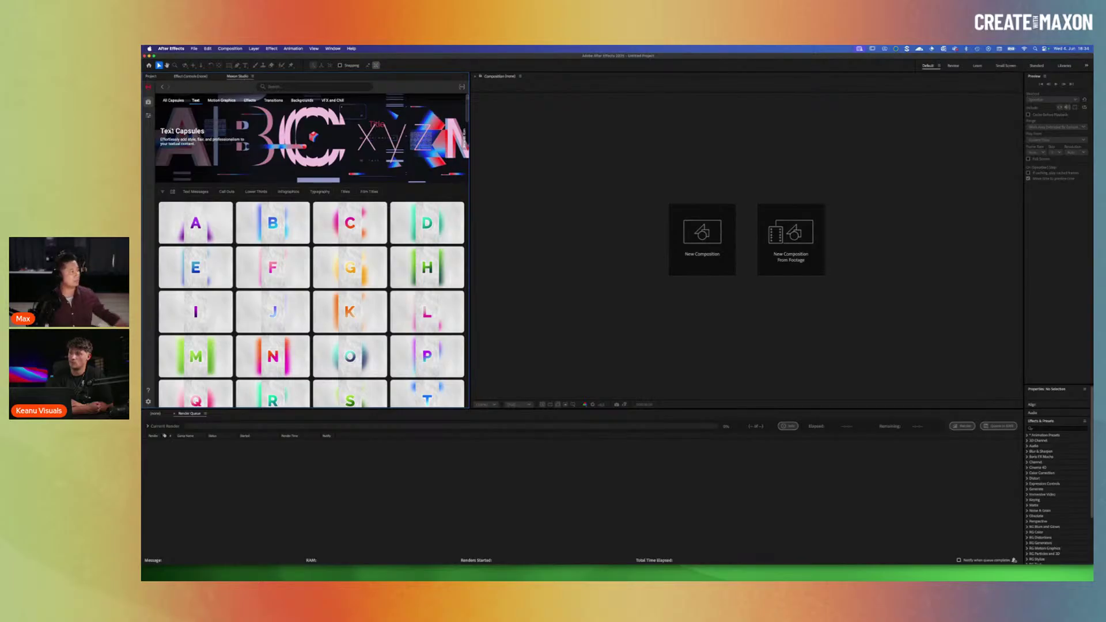
Step: Look through the Motion Graphics, Effects, Transitions and Backgrounds capsule categories and return to the Text capsules
{"action": "left_click", "coordinate": [238, 101]}
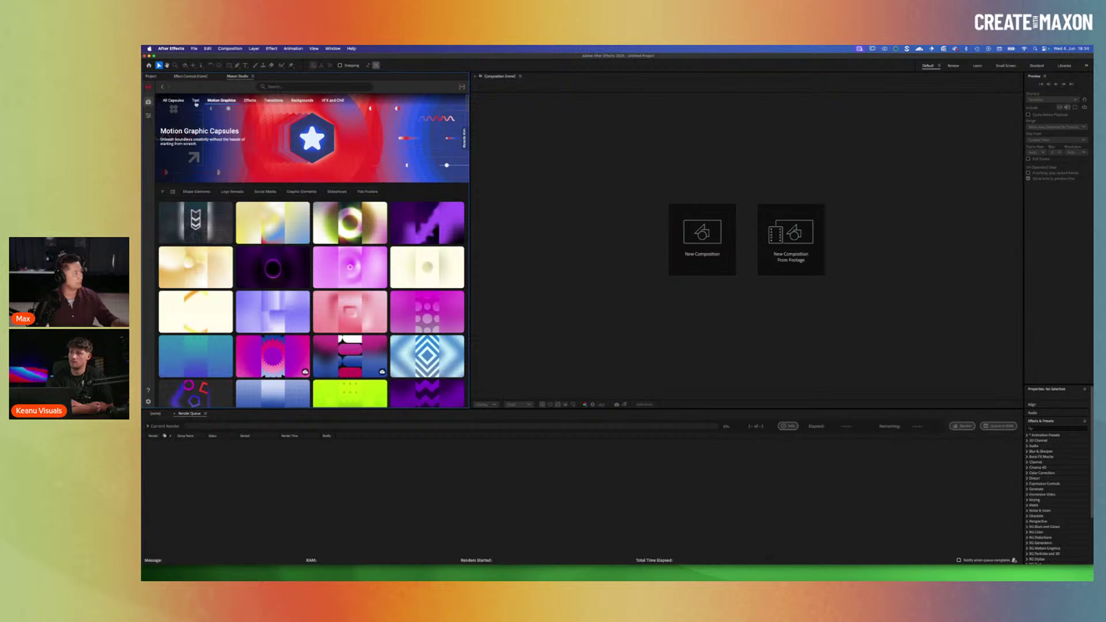
{"action": "left_click", "coordinate": [196, 101]}
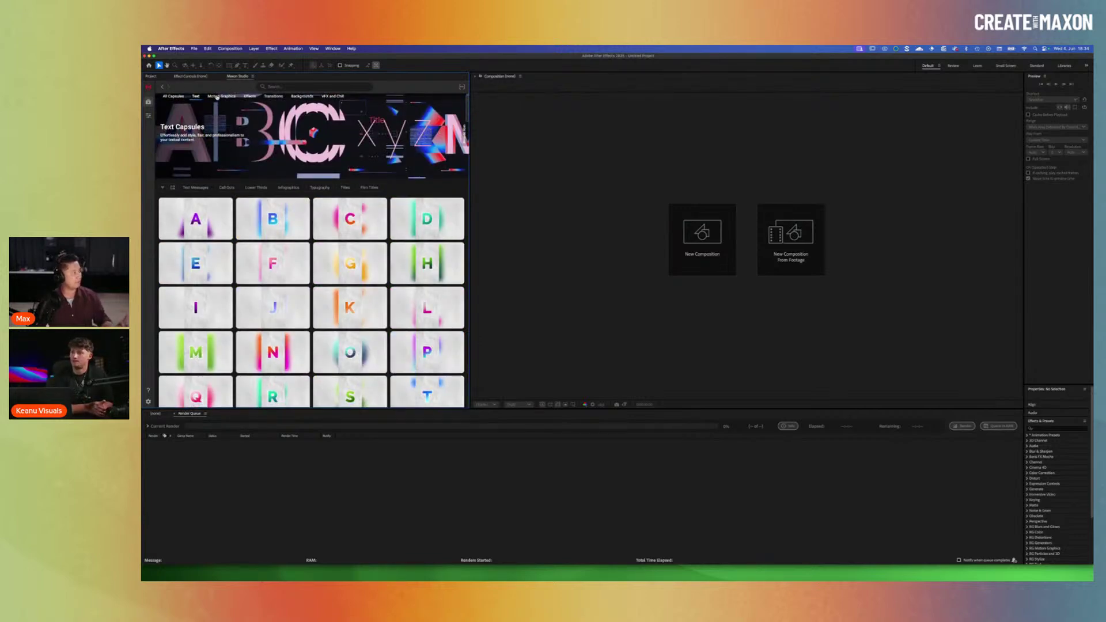
{"action": "left_click", "coordinate": [217, 97]}
{"action": "left_click", "coordinate": [250, 97]}
{"action": "left_click", "coordinate": [273, 97]}
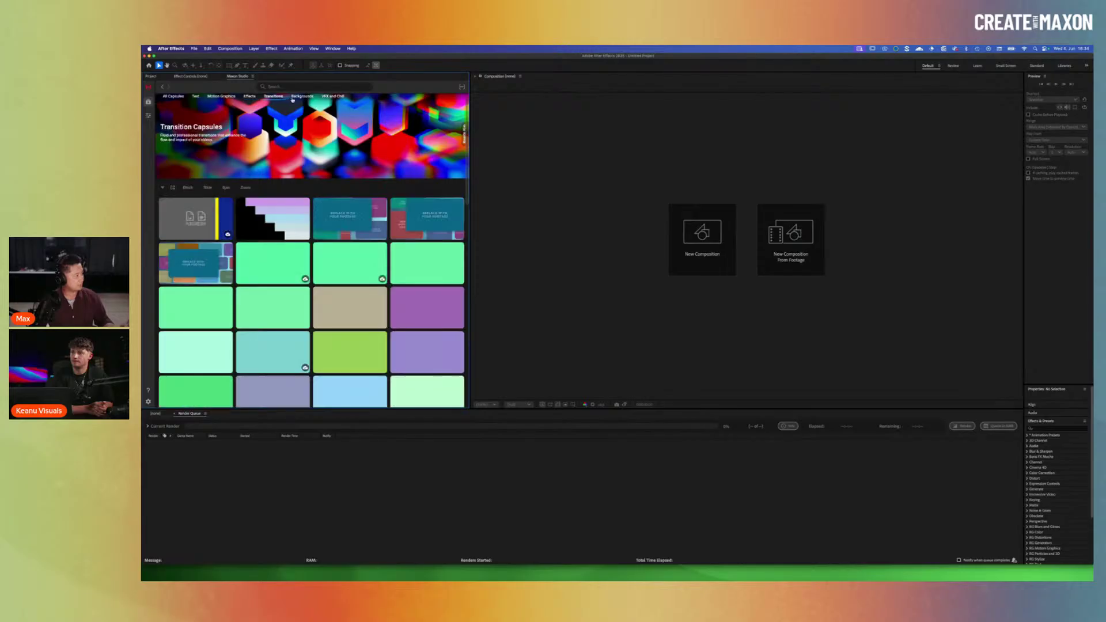
{"action": "left_click", "coordinate": [302, 97]}
{"action": "left_click", "coordinate": [193, 97]}
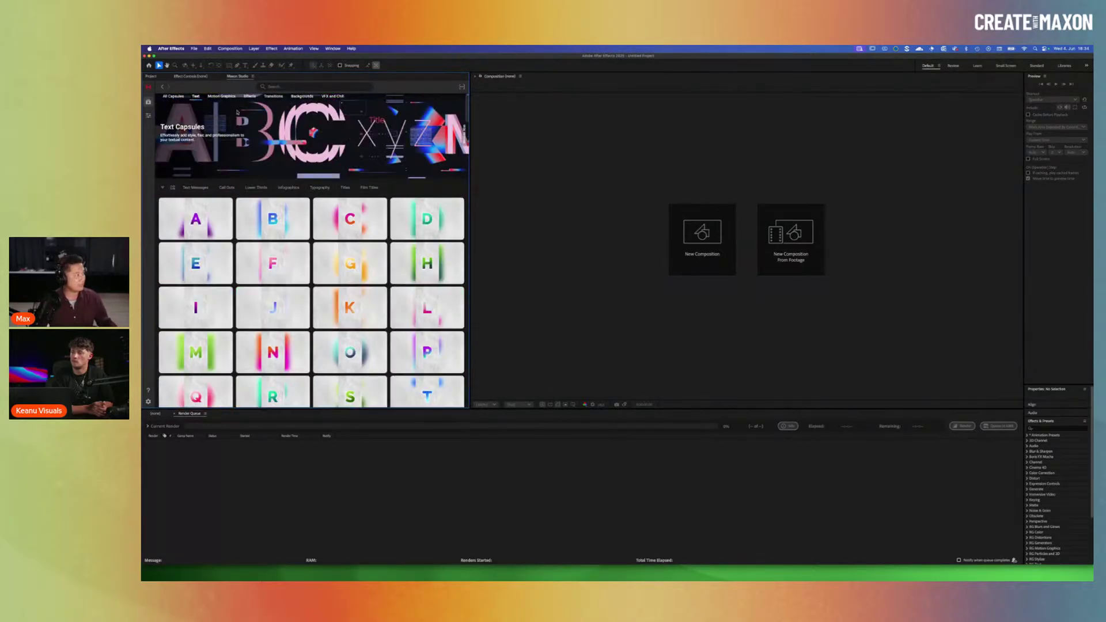
Step: Apply the Big Title 01 capsule from the Text capsules, accepting the default settings for the new composition it requires
{"action": "left_click", "coordinate": [301, 96]}
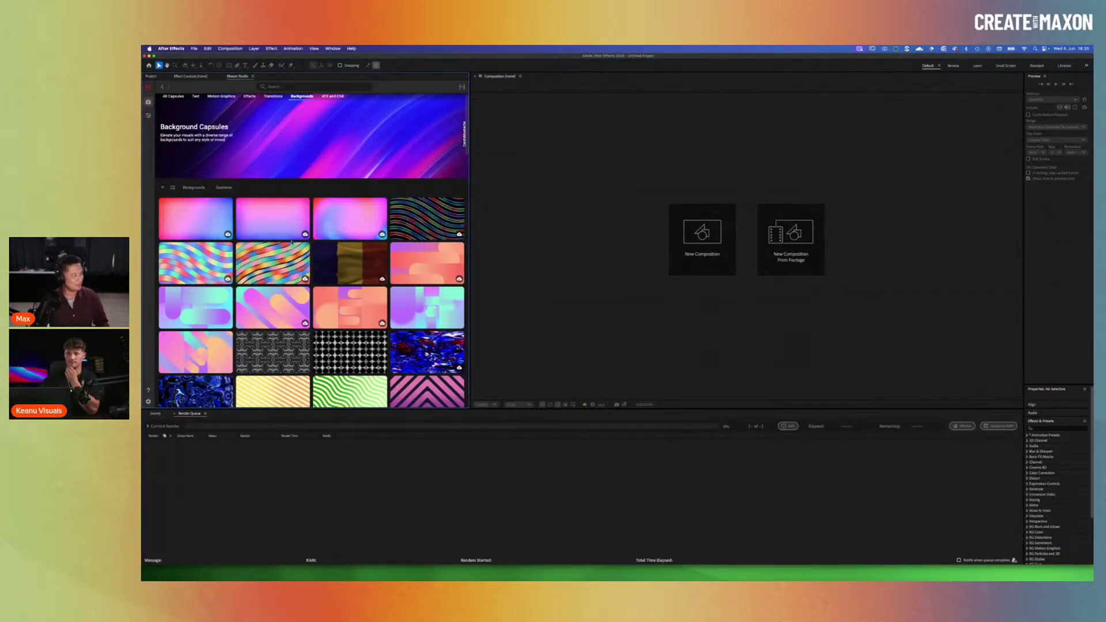
{"action": "left_click", "coordinate": [196, 96]}
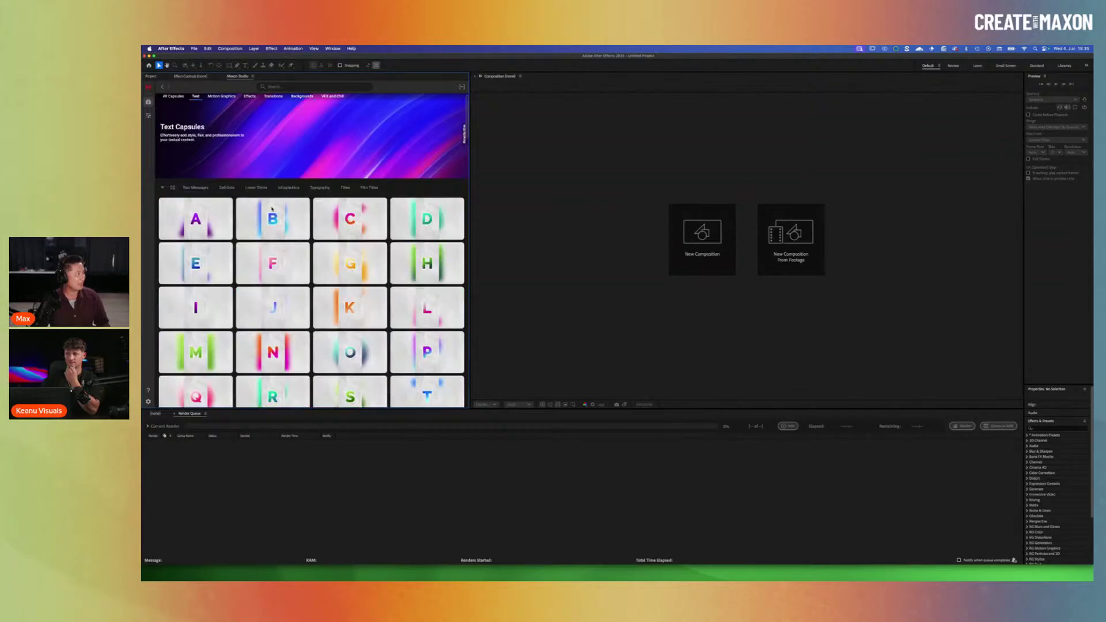
{"action": "scroll", "coordinate": [299, 276], "scroll_direction": "down", "scroll_amount": 10}
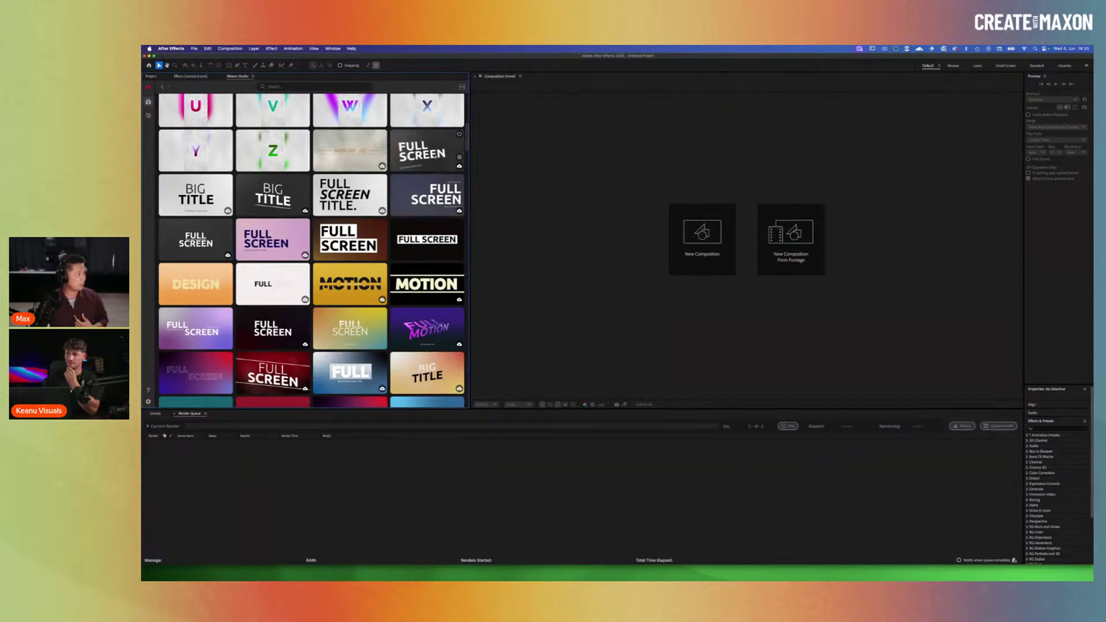
{"action": "left_click", "coordinate": [427, 151]}
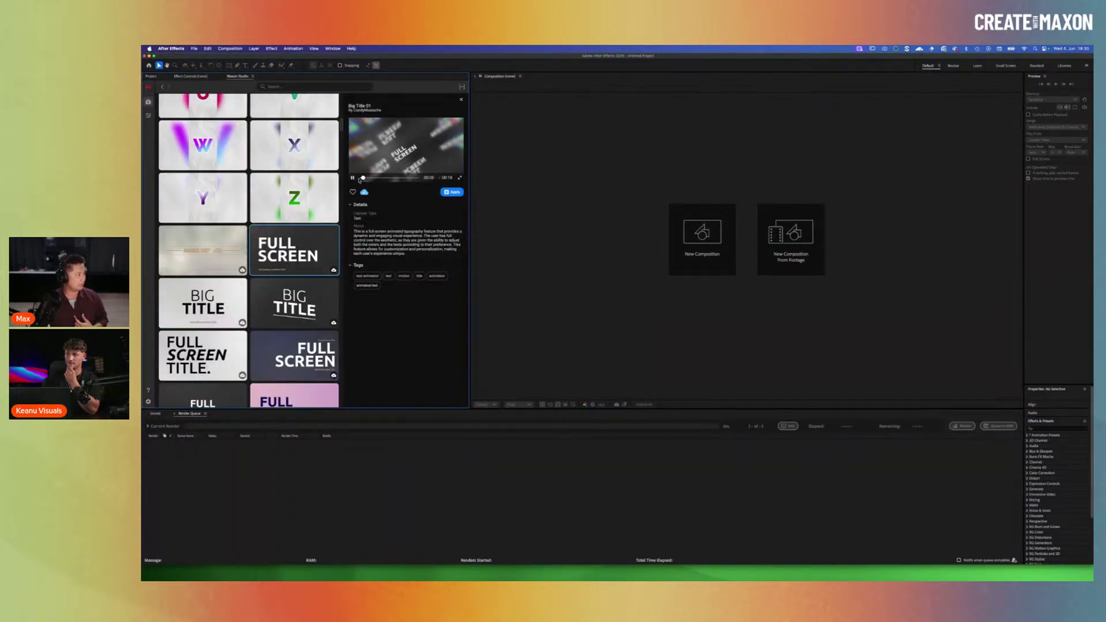
{"action": "left_click", "coordinate": [450, 193]}
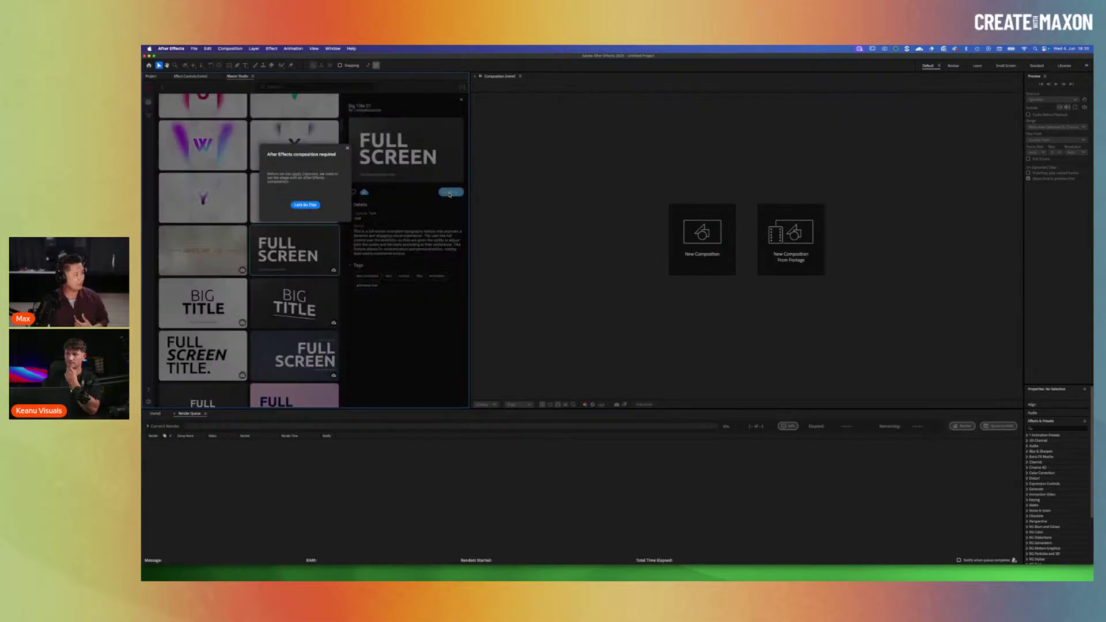
{"action": "left_click", "coordinate": [305, 205]}
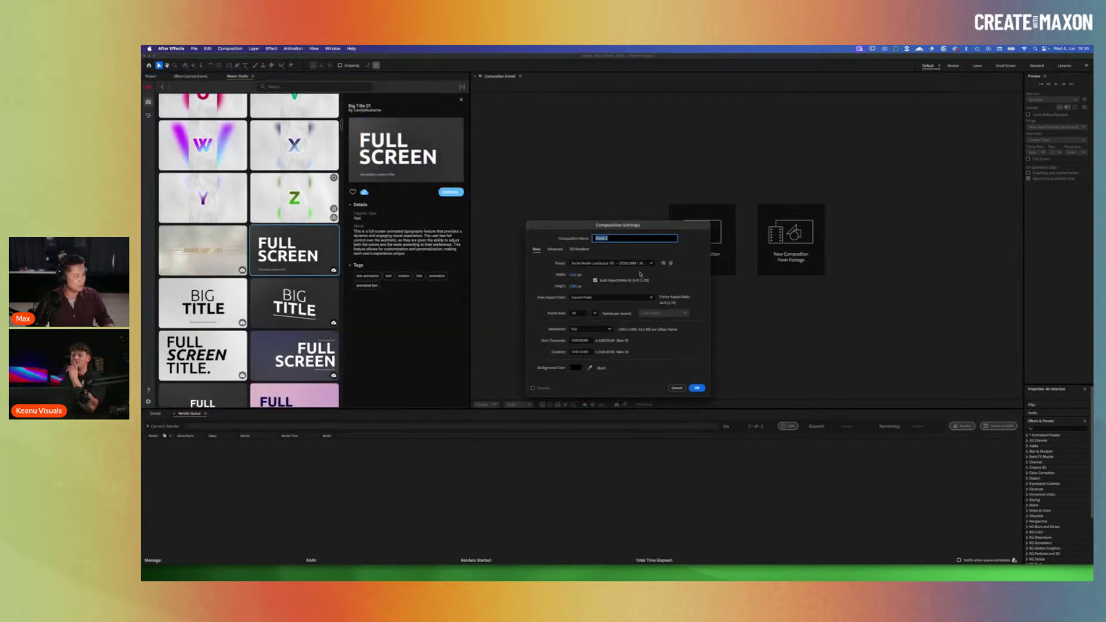
{"action": "left_click", "coordinate": [698, 389]}
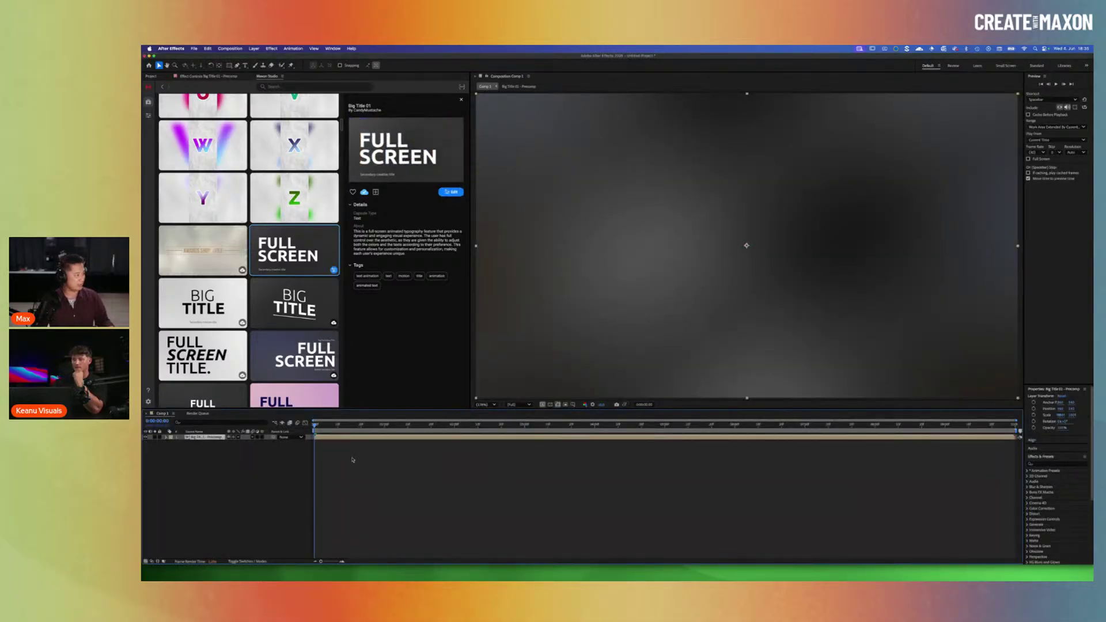
Step: Preview the applied title's animation, inspect the layers inside the Big Title 01 precomp, and return to Comp 1
{"action": "key", "text": "space"}
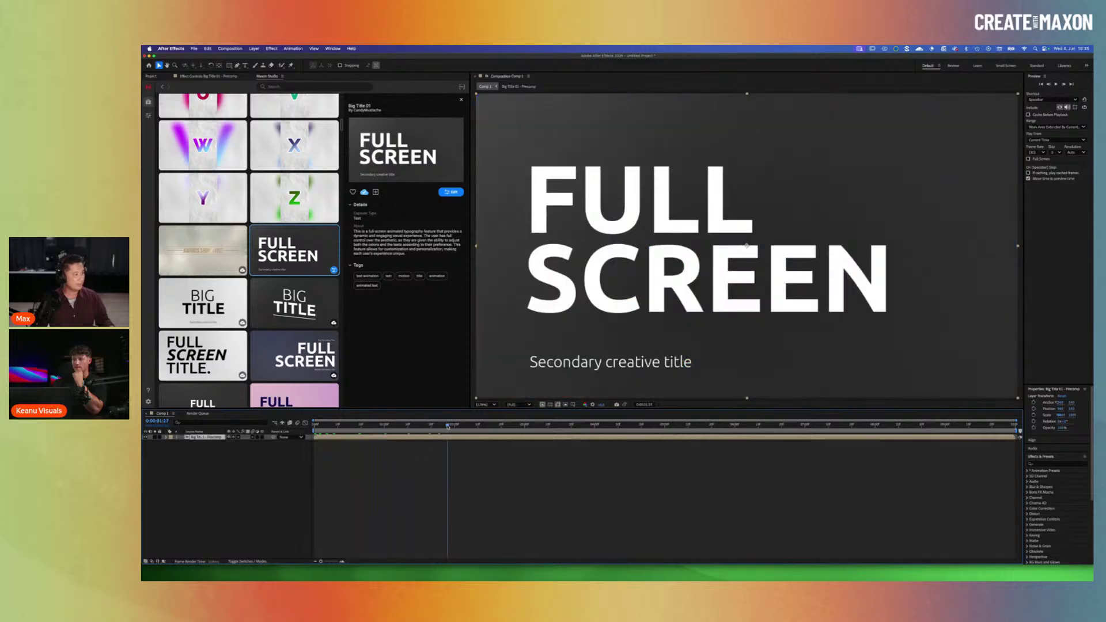
{"action": "key", "text": "space"}
{"action": "left_click_drag", "start_coordinate": [315, 425], "coordinate": [507, 449]}
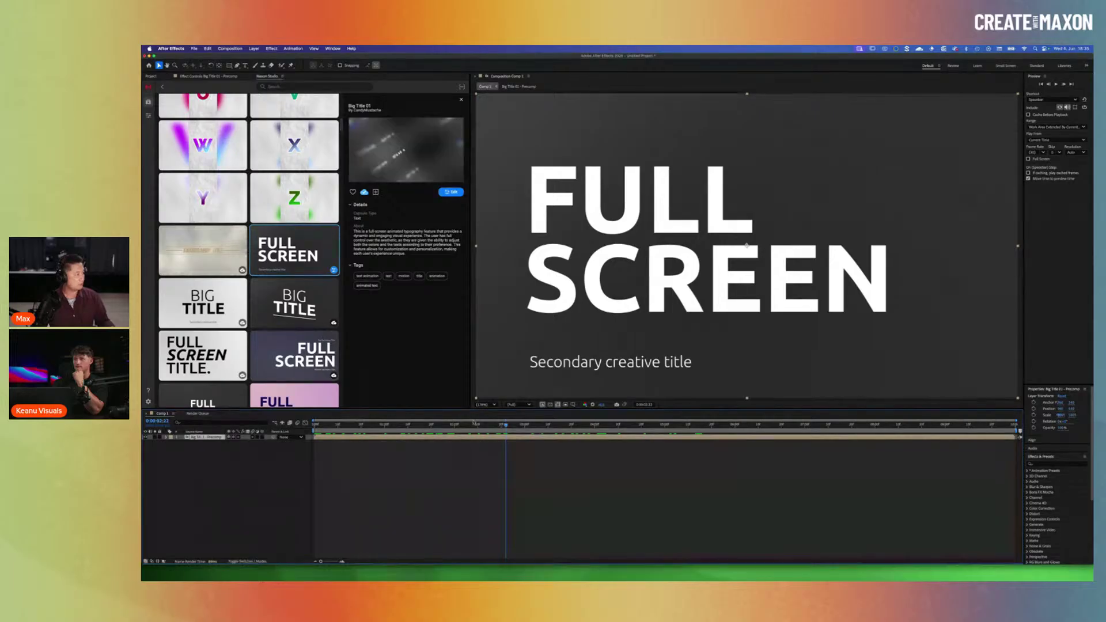
{"action": "double_click", "coordinate": [199, 438]}
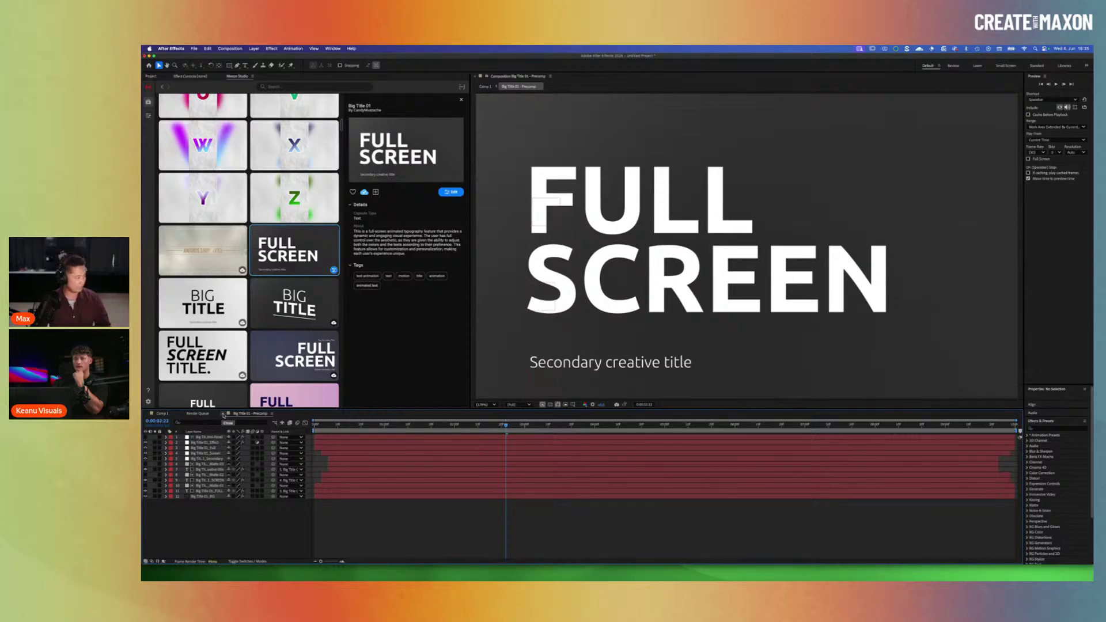
{"action": "left_click", "coordinate": [223, 415]}
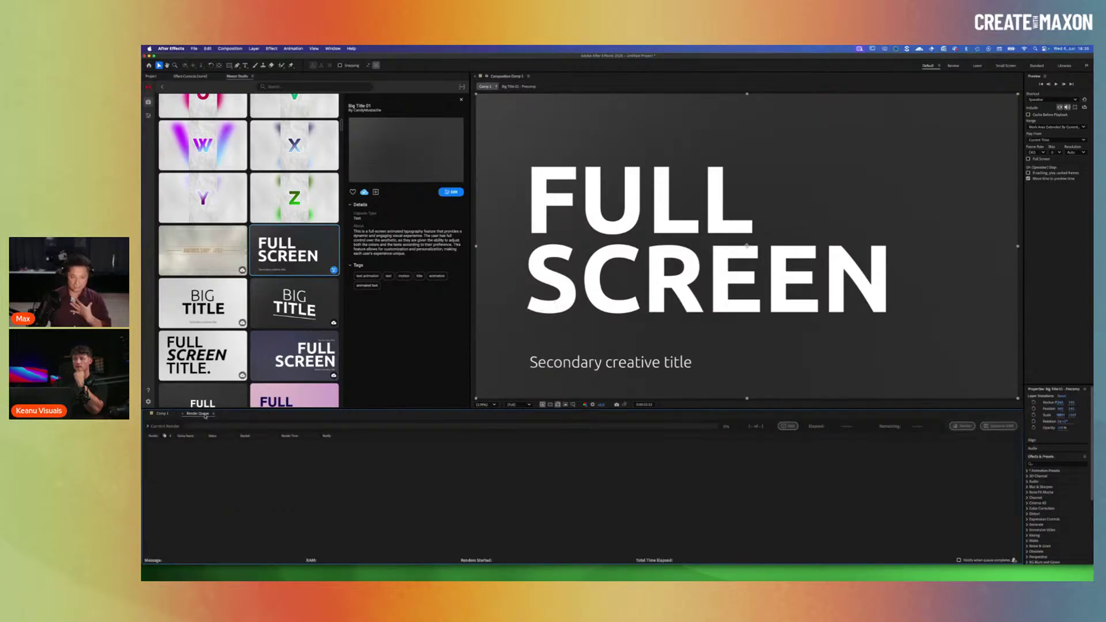
{"action": "left_click", "coordinate": [156, 414]}
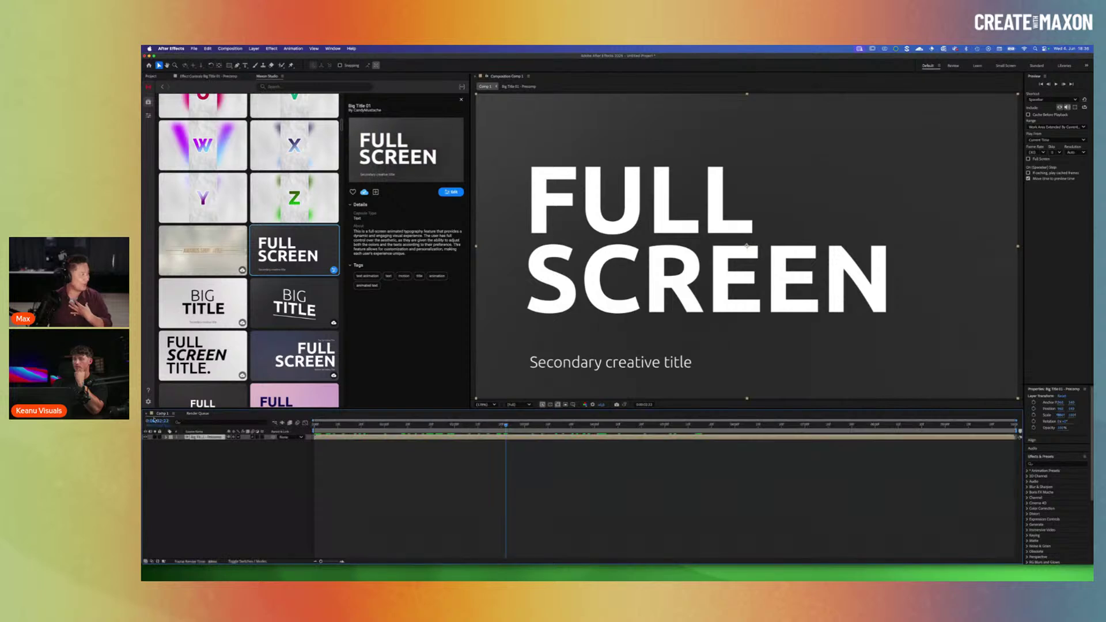
Step: Edit the applied Big Title 01 capsule so Text 01 reads "Capsule" and Text 02 reads "Rocks"
{"action": "left_click", "coordinate": [148, 117]}
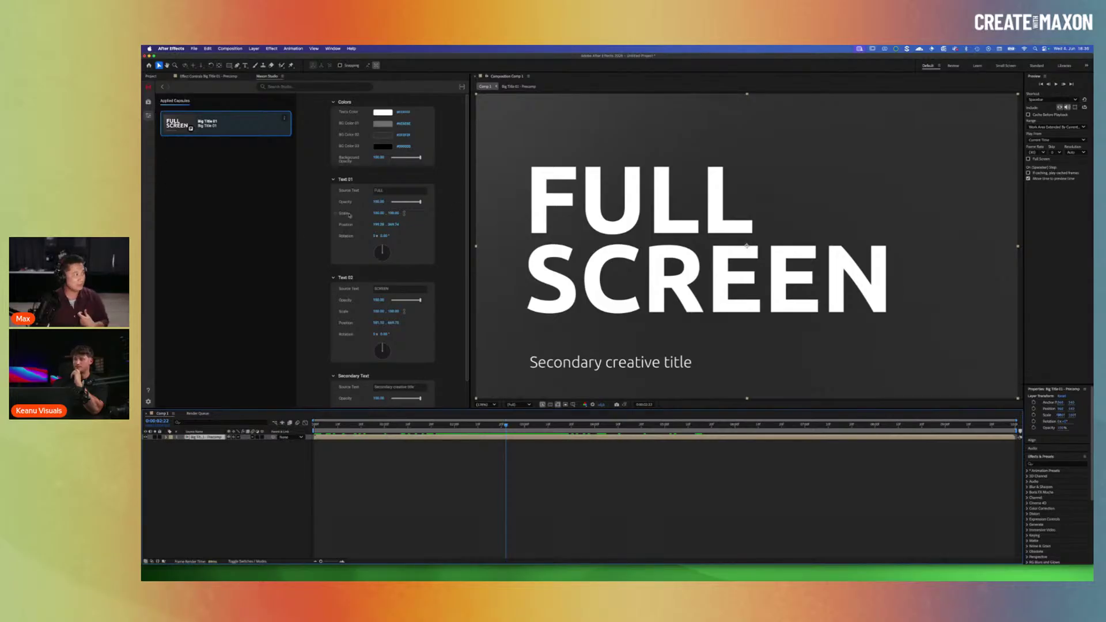
{"action": "left_click", "coordinate": [381, 192]}
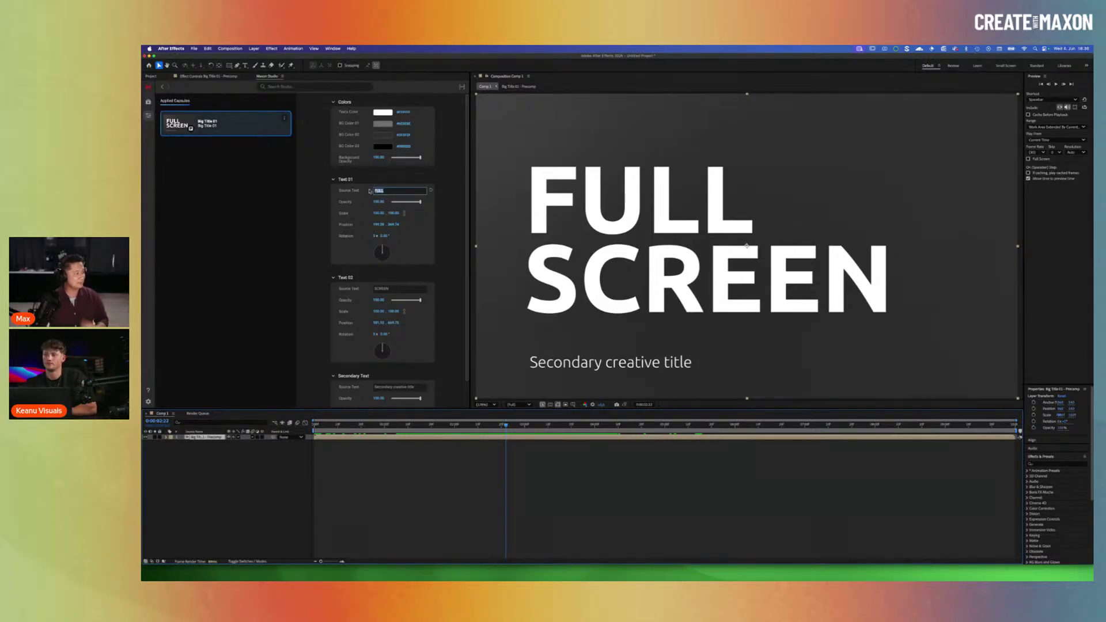
{"action": "type", "text": "Capsu"}
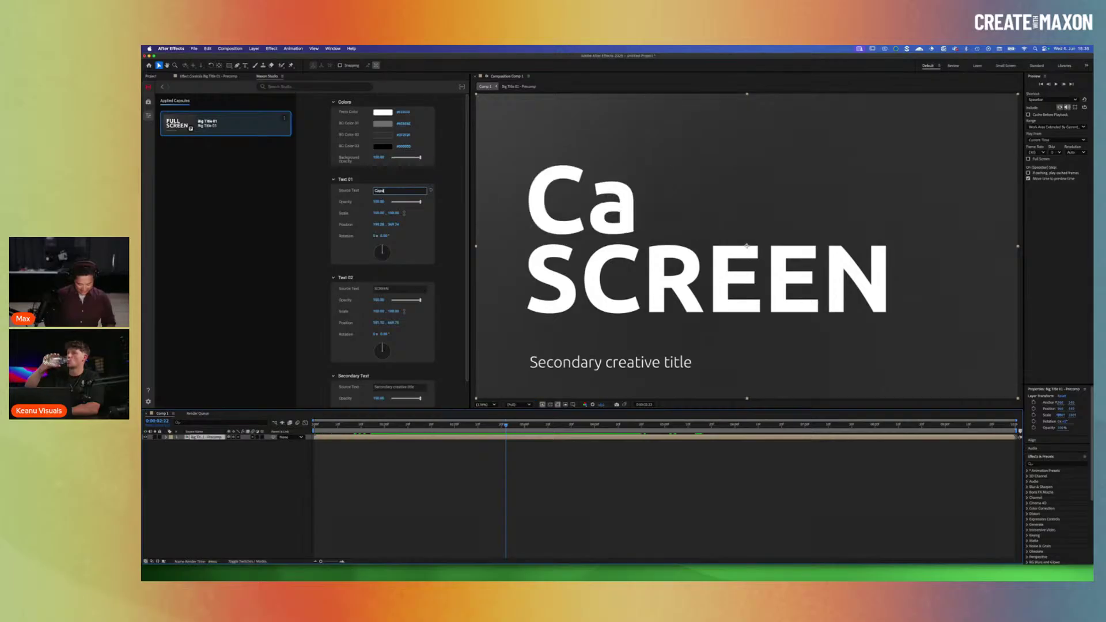
{"action": "type", "text": "le"}
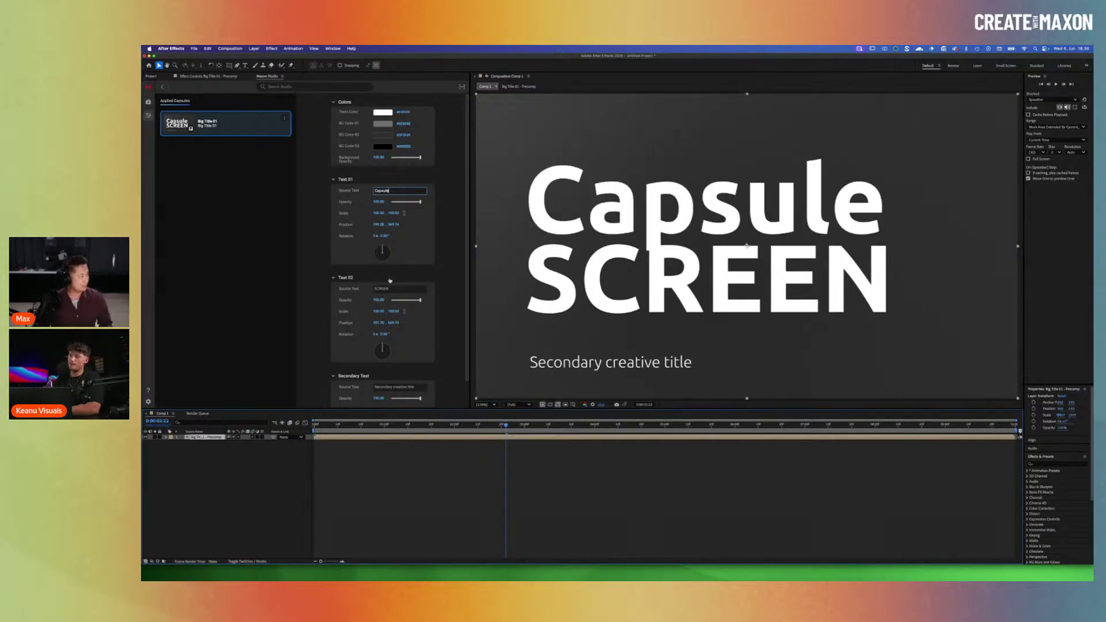
{"action": "left_click", "coordinate": [405, 288]}
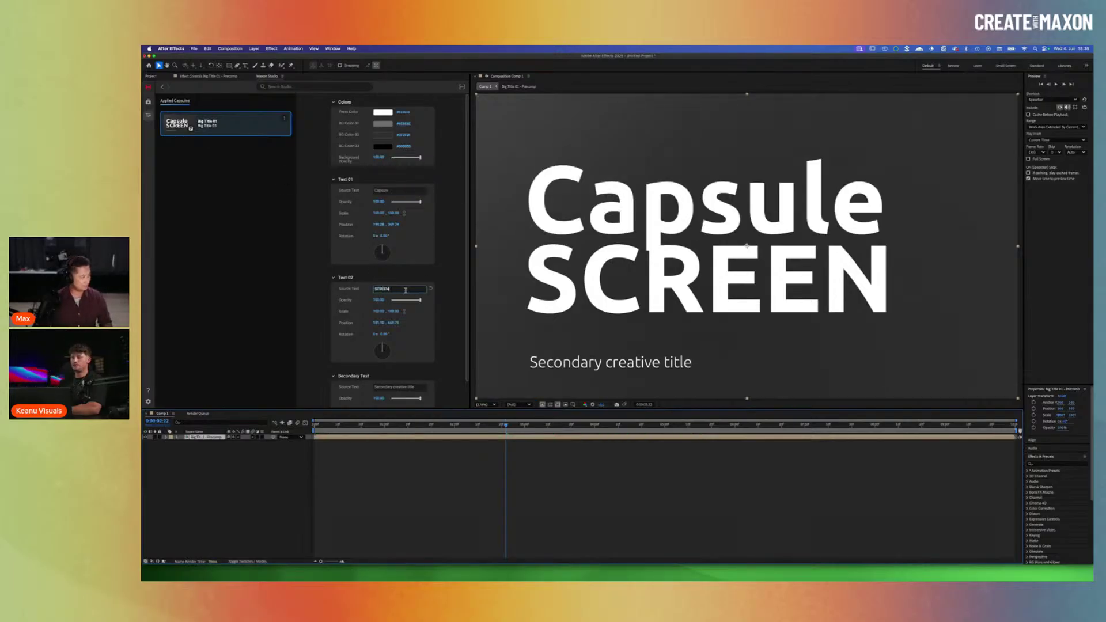
{"action": "double_click", "coordinate": [405, 289]}
{"action": "type", "text": "Rocks"}
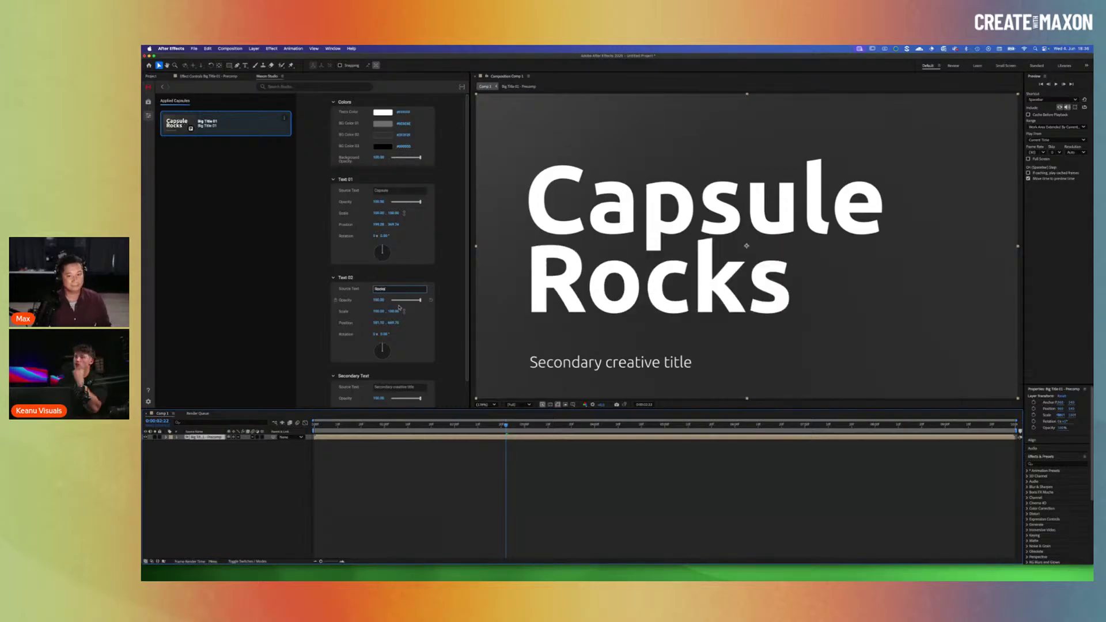
{"action": "scroll", "coordinate": [345, 363], "scroll_direction": "down", "scroll_amount": 2}
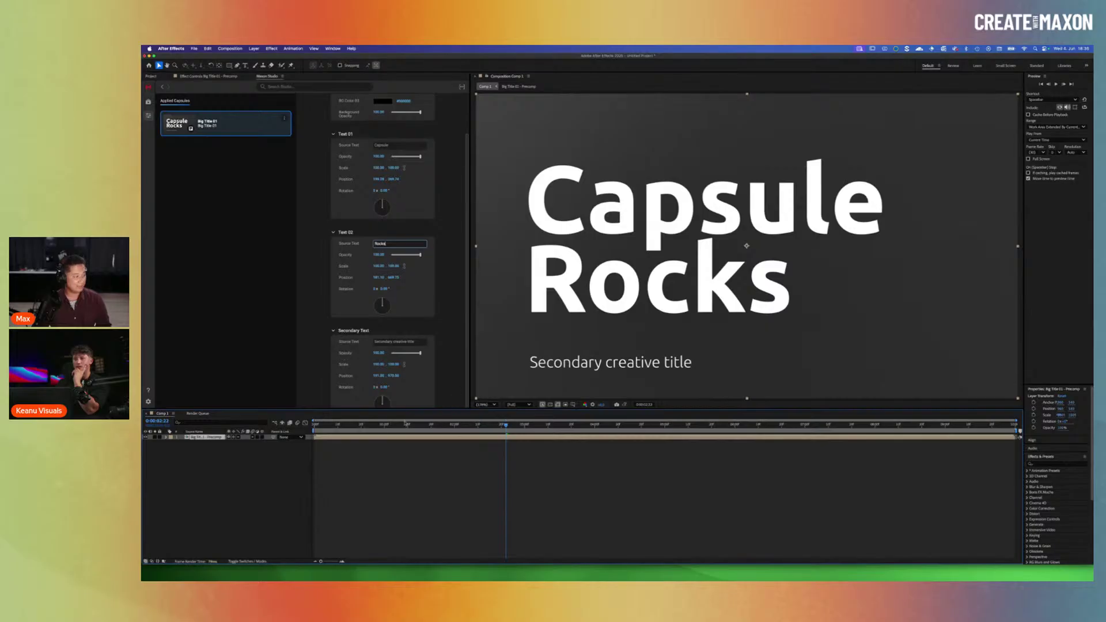
{"action": "key", "text": "Return"}
Step: Preview the edited title animation and review the capsule's Secondary Text, Text 01, Text 02 and color settings
{"action": "key", "text": "space"}
{"action": "left_click_drag", "start_coordinate": [410, 424], "coordinate": [521, 436]}
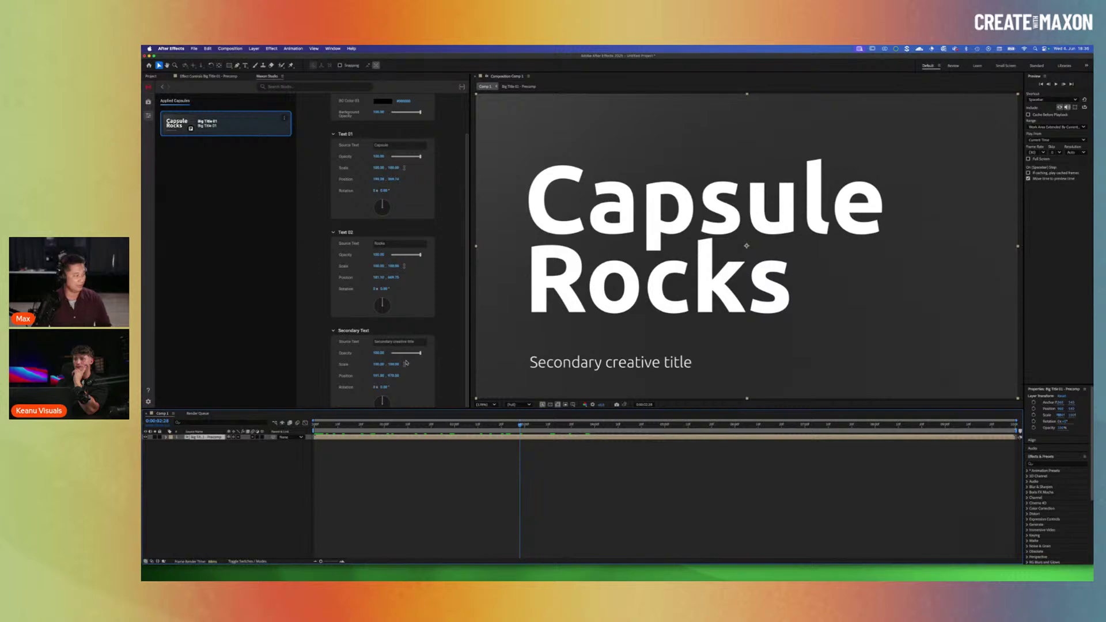
{"action": "mouse_move", "coordinate": [420, 353]}
{"action": "left_mouse_down"}
{"action": "mouse_move", "coordinate": [359, 357]}
{"action": "mouse_move", "coordinate": [427, 355]}
{"action": "left_mouse_up"}
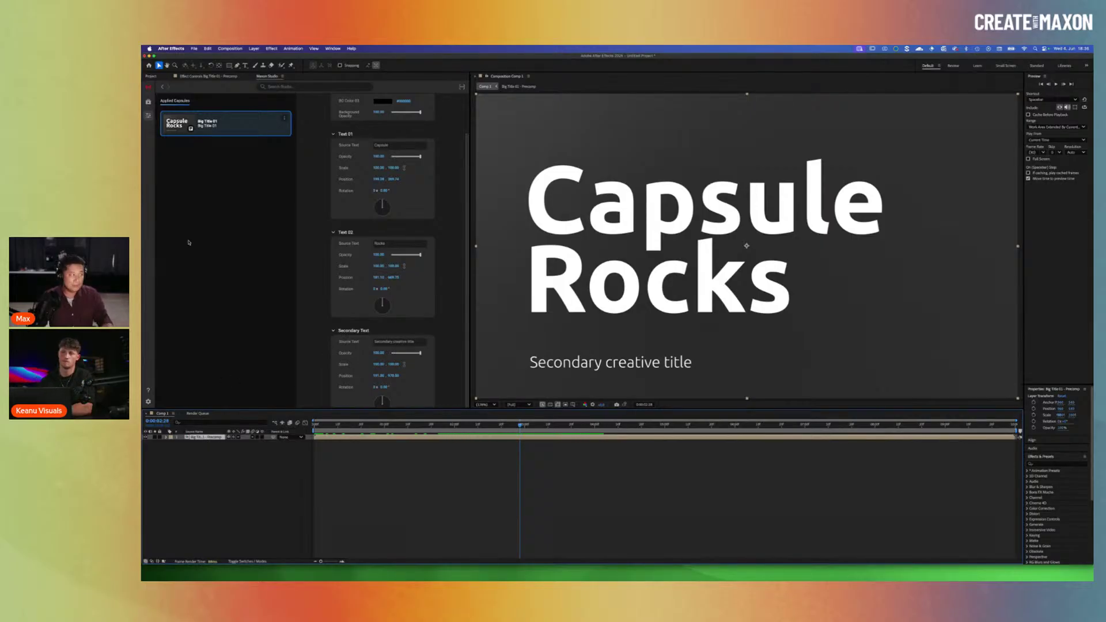
{"action": "scroll", "coordinate": [363, 196], "scroll_direction": "up", "scroll_amount": 4}
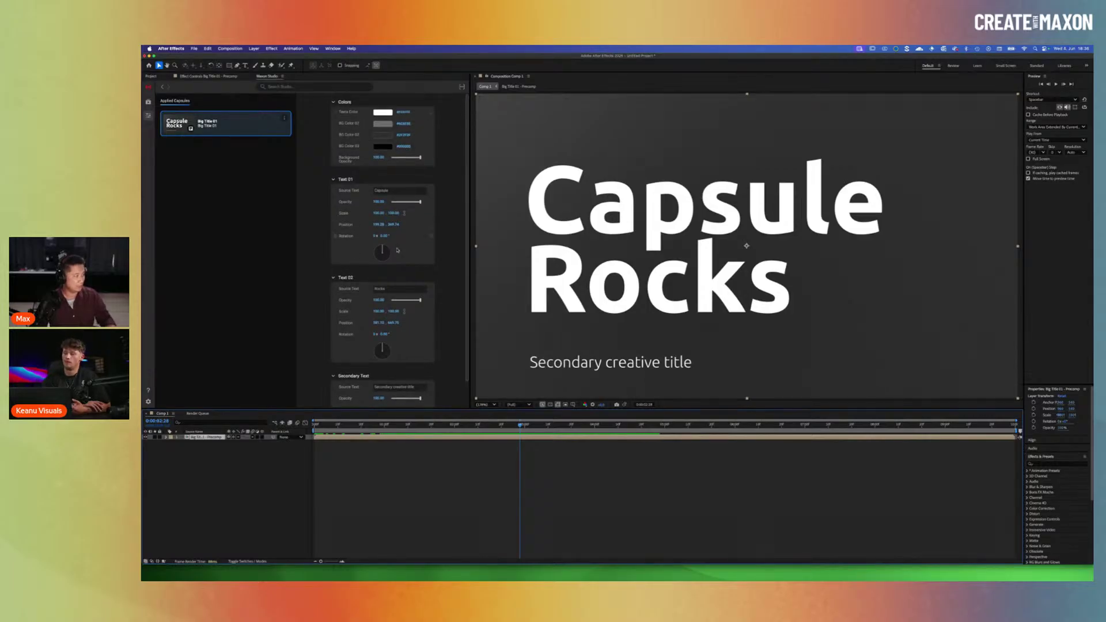
Step: Delete the secondary creative title's text layer inside the Big Title 01 precomp and return to Comp 1
{"action": "double_click", "coordinate": [196, 438]}
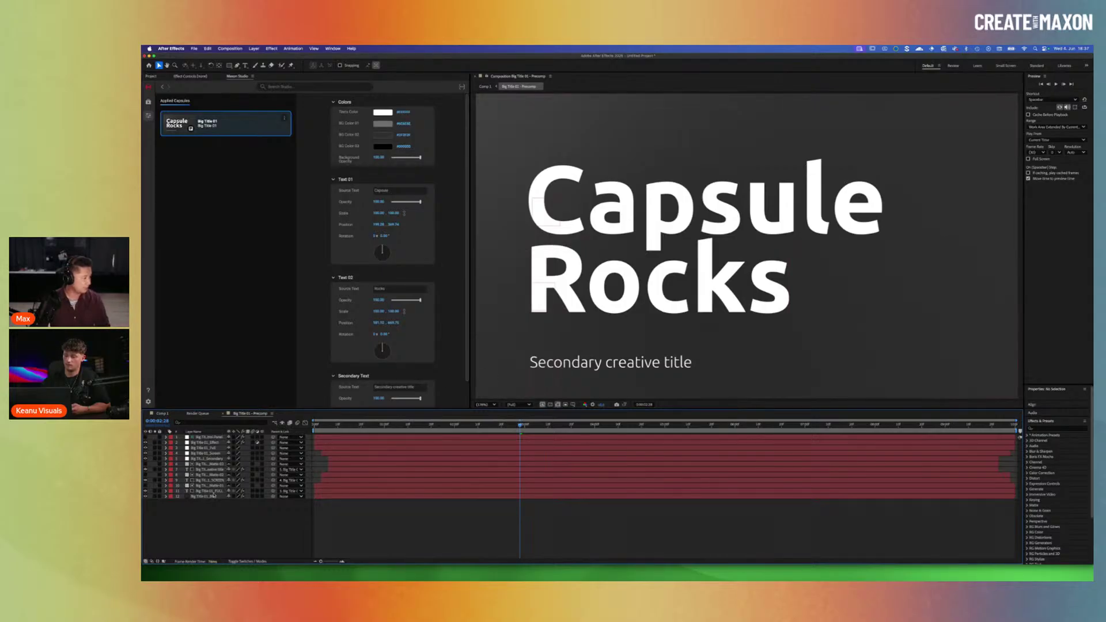
{"action": "left_click", "coordinate": [209, 471]}
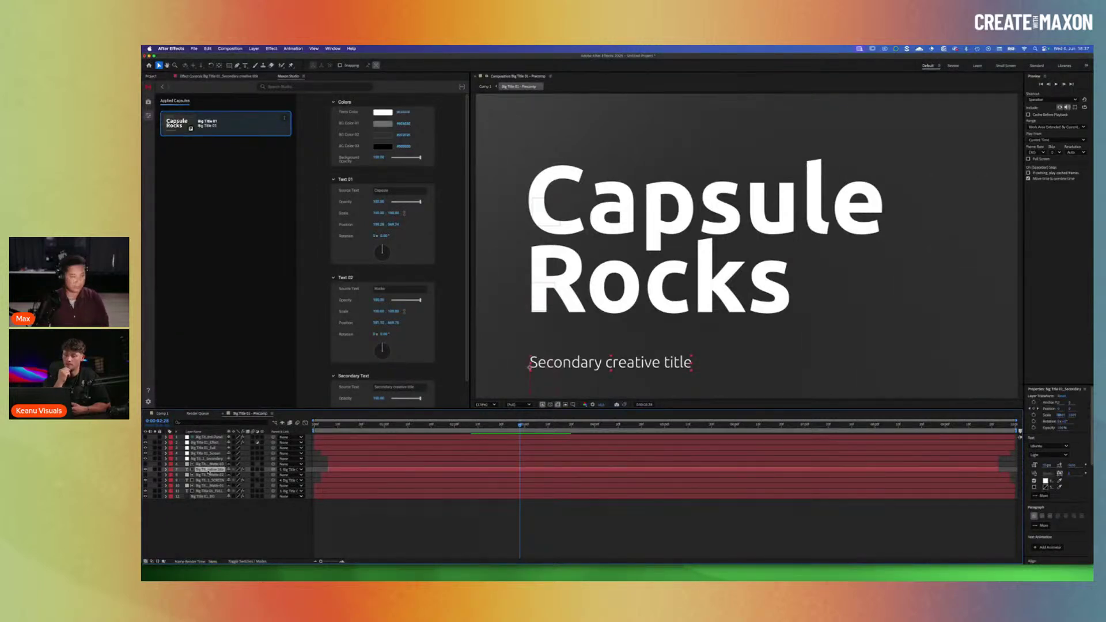
{"action": "key", "text": "Delete"}
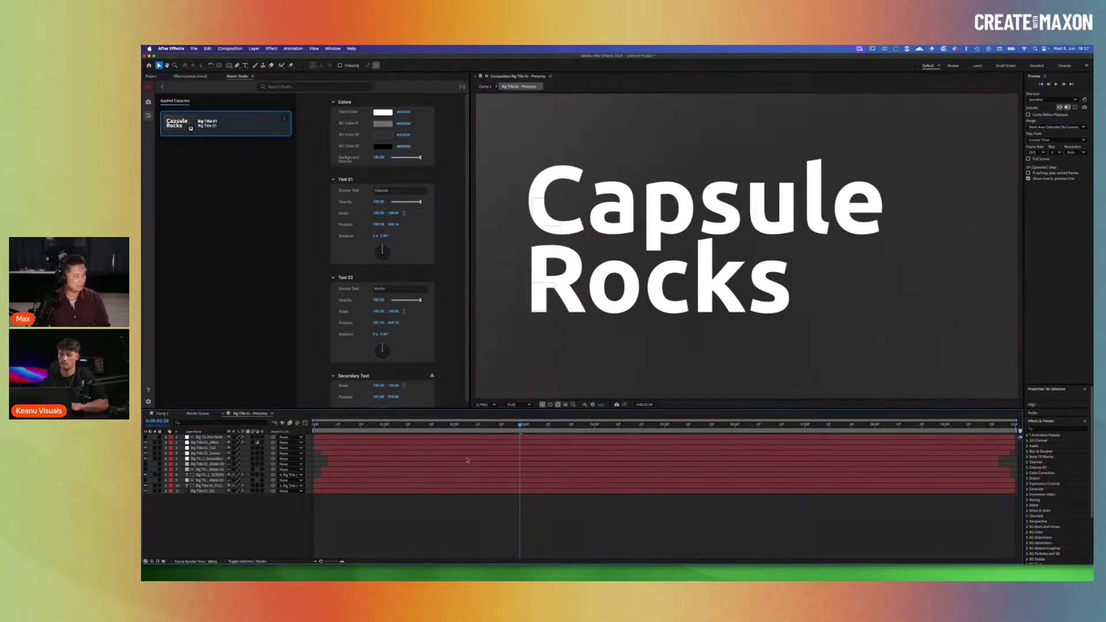
{"action": "left_click", "coordinate": [223, 414]}
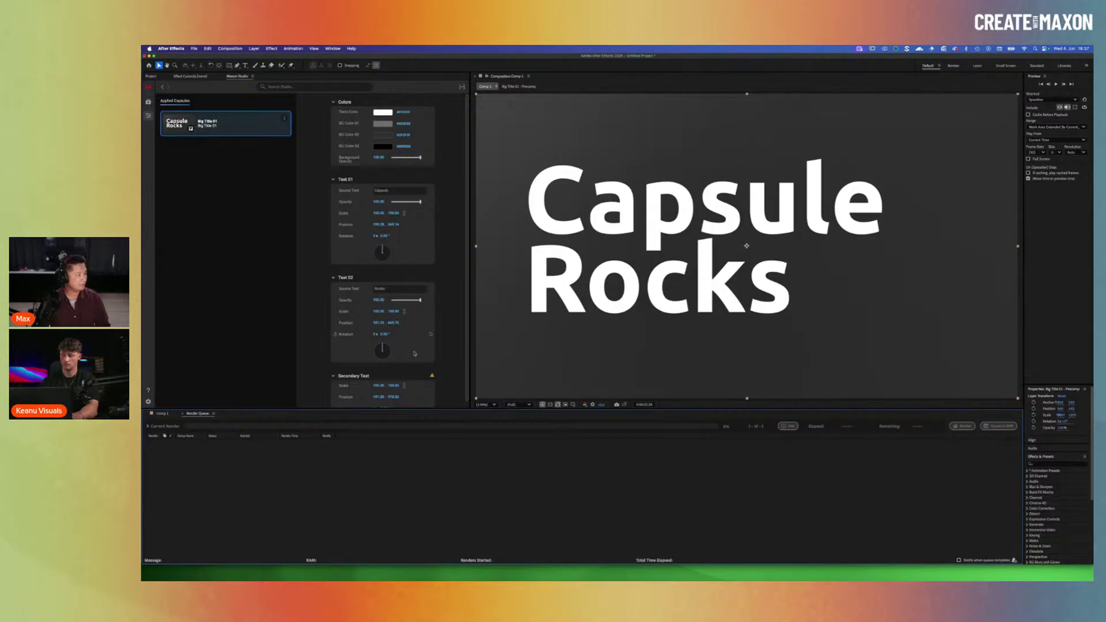
{"action": "left_click", "coordinate": [163, 414]}
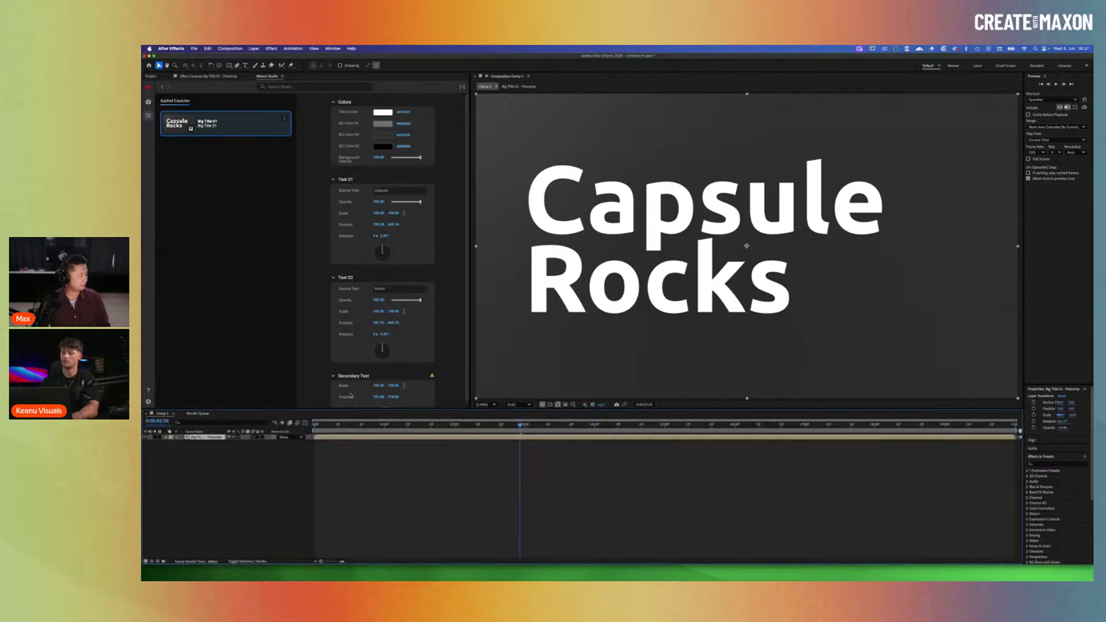
Step: Check the warning on the capsule's Secondary Text group and restore the missing secondary title by reapplying the original capsule
{"action": "scroll", "coordinate": [397, 387], "scroll_direction": "down", "scroll_amount": 2}
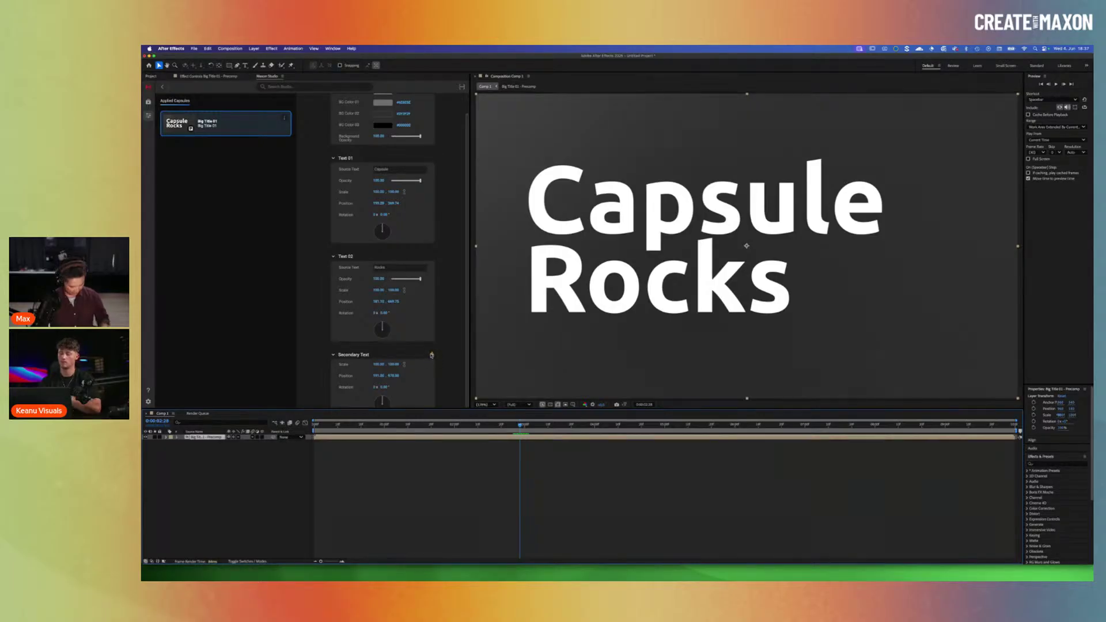
{"action": "mouse_move", "coordinate": [432, 356]}
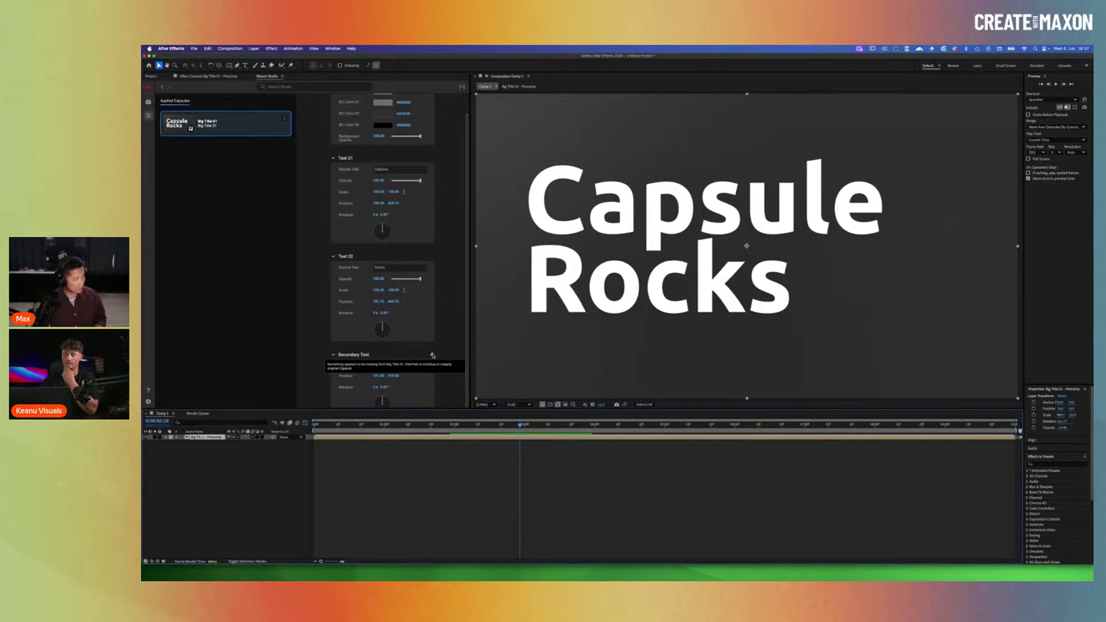
{"action": "left_click", "coordinate": [433, 355]}
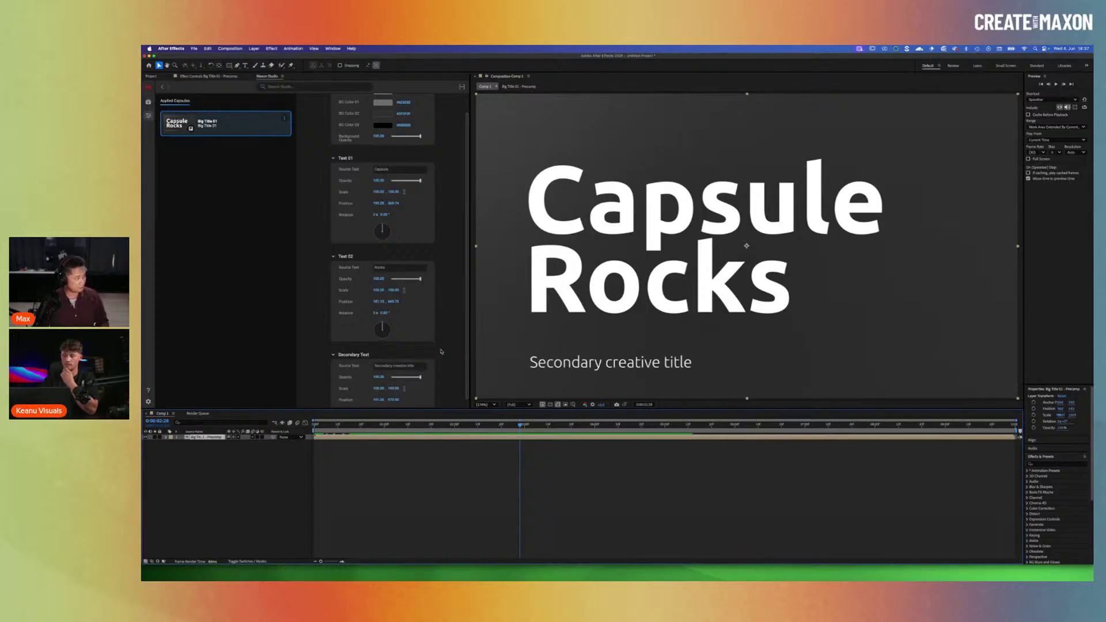
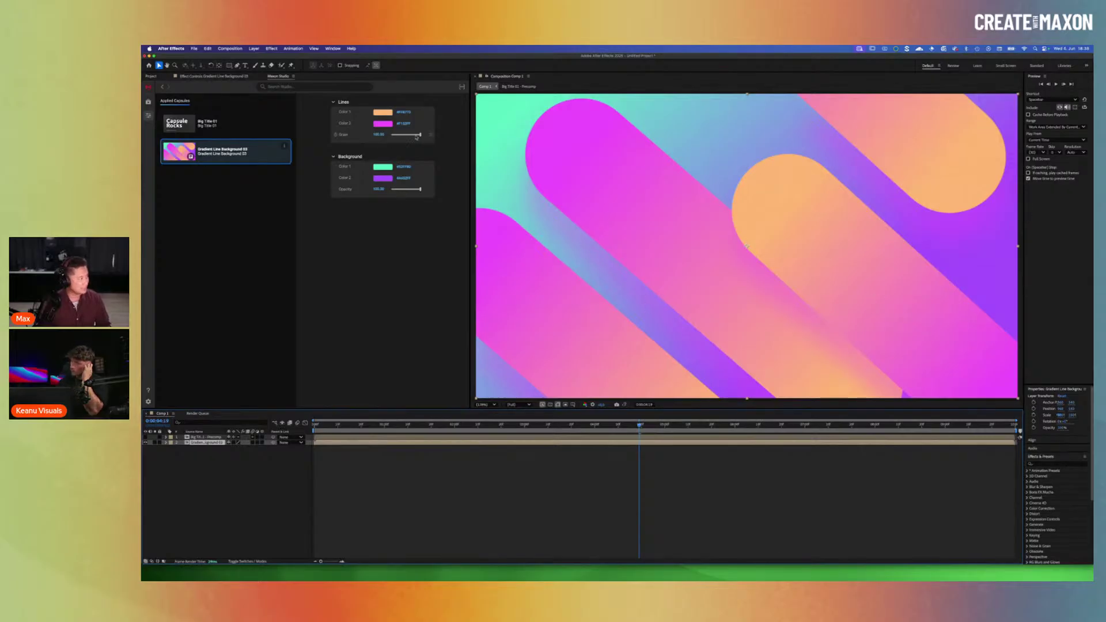
Step: Lower the slider setting beneath the two Lines colors of Gradient Line Background 03 to about a quarter of its range
{"action": "left_click_drag", "start_coordinate": [420, 135], "coordinate": [399, 136]}
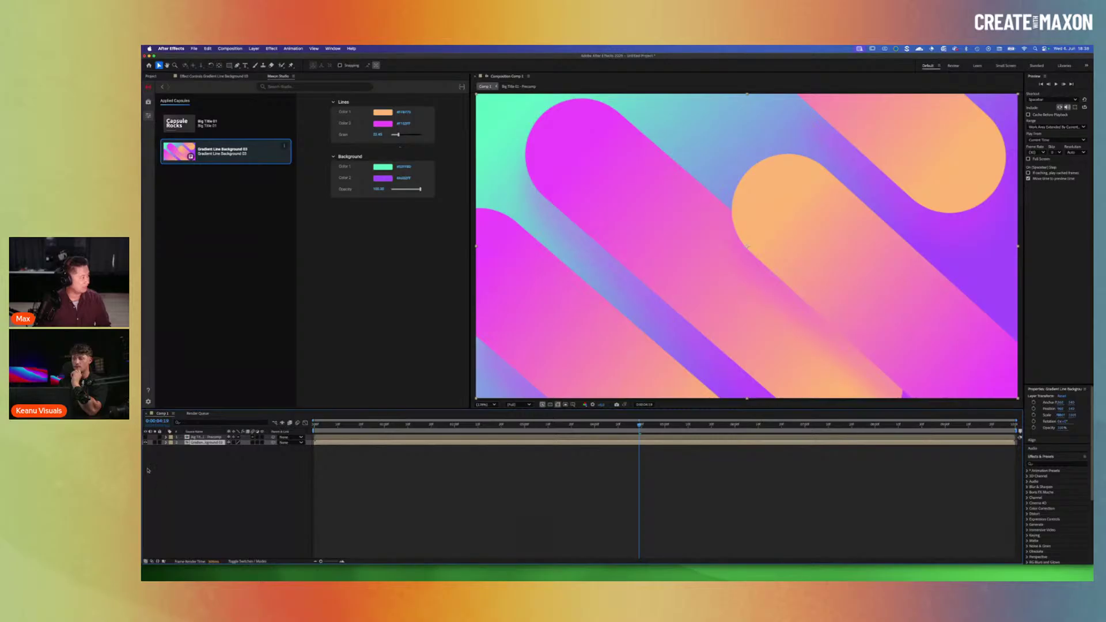
Step: Show the Big Title 01 layer over the gradient background and set the capsule's Background Opacity to 0
{"action": "left_click", "coordinate": [145, 442]}
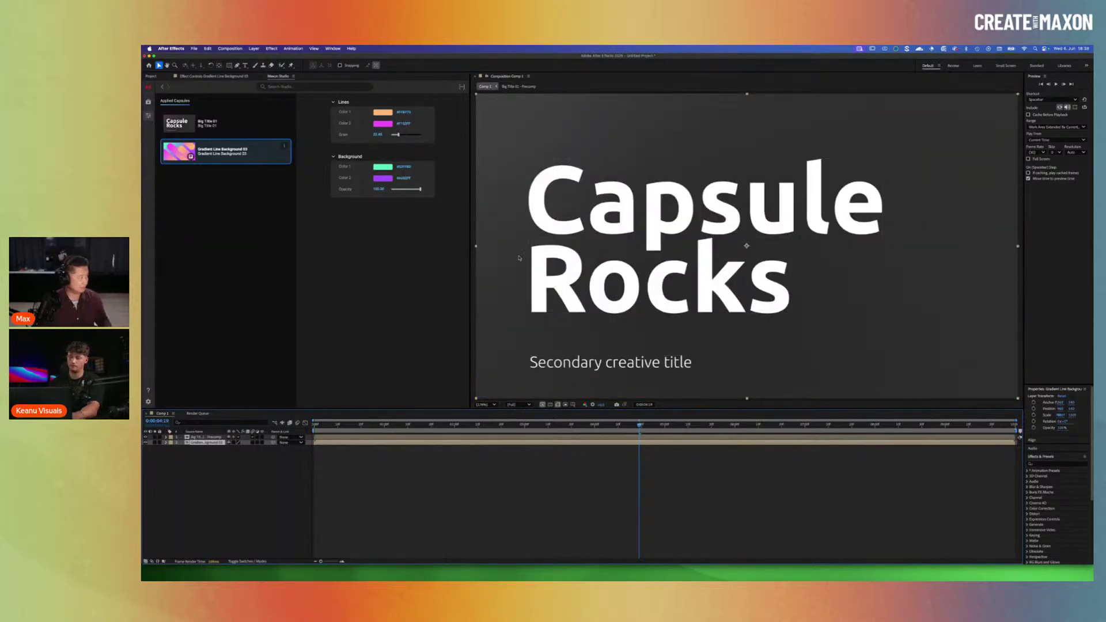
{"action": "left_click", "coordinate": [219, 123]}
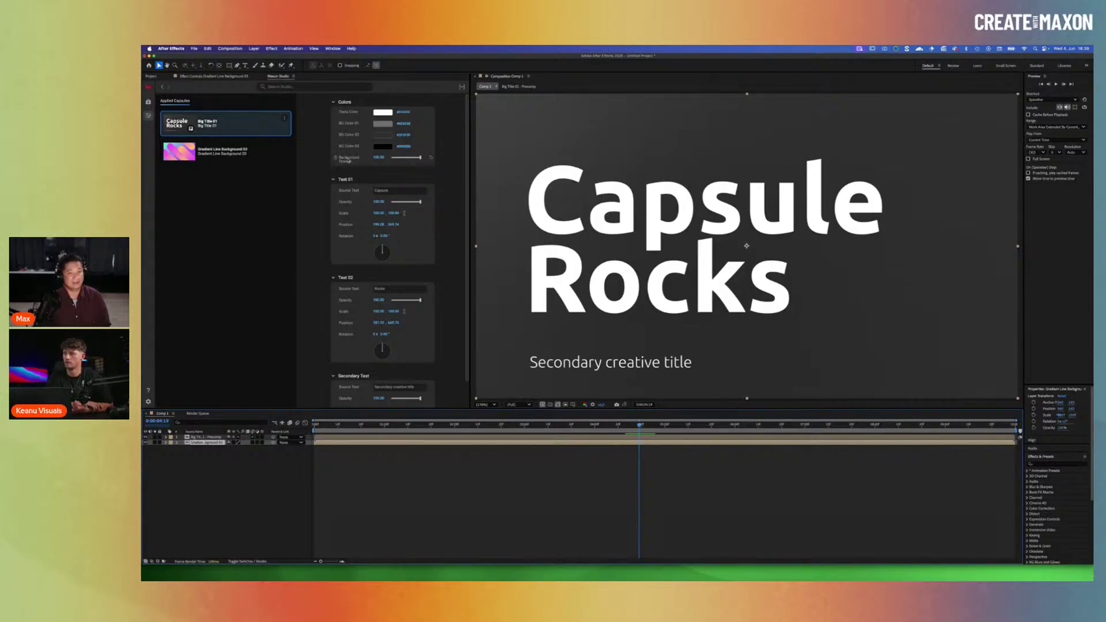
{"action": "left_click_drag", "start_coordinate": [400, 160], "coordinate": [391, 160]}
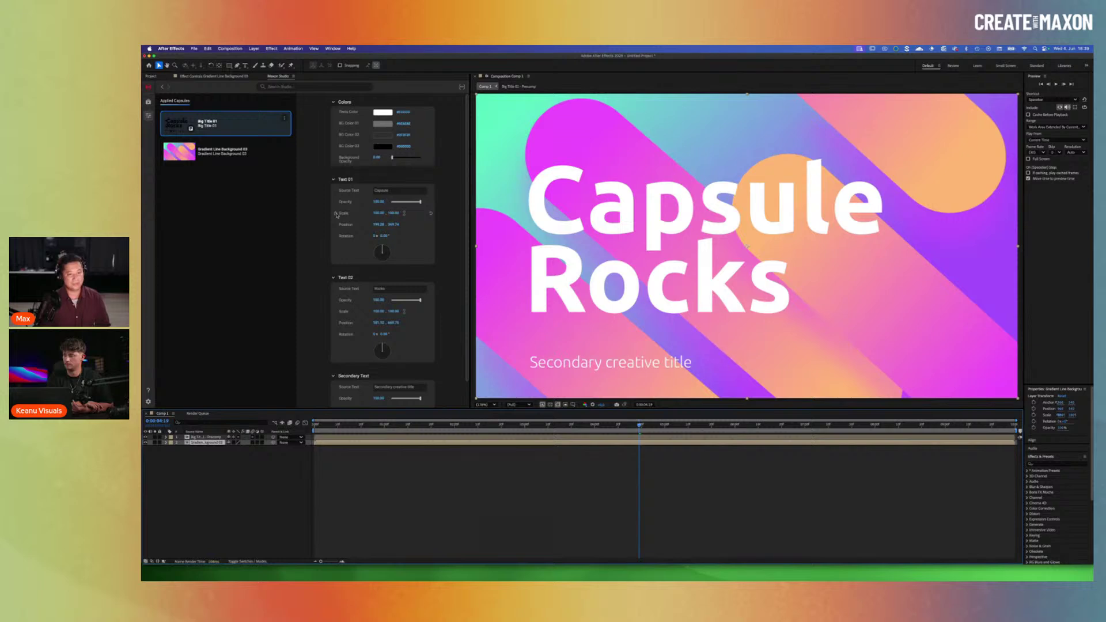
Step: Preview the title over the moving gradient background and bring back the Background Capsules library
{"action": "key", "text": "space"}
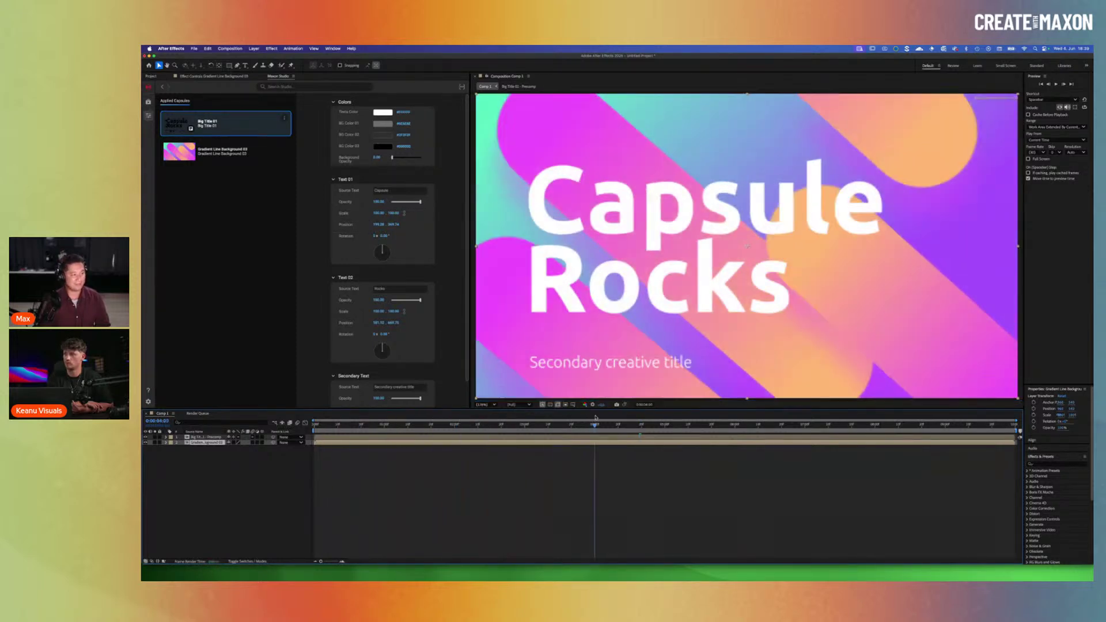
{"action": "left_click_drag", "start_coordinate": [647, 415], "coordinate": [721, 416]}
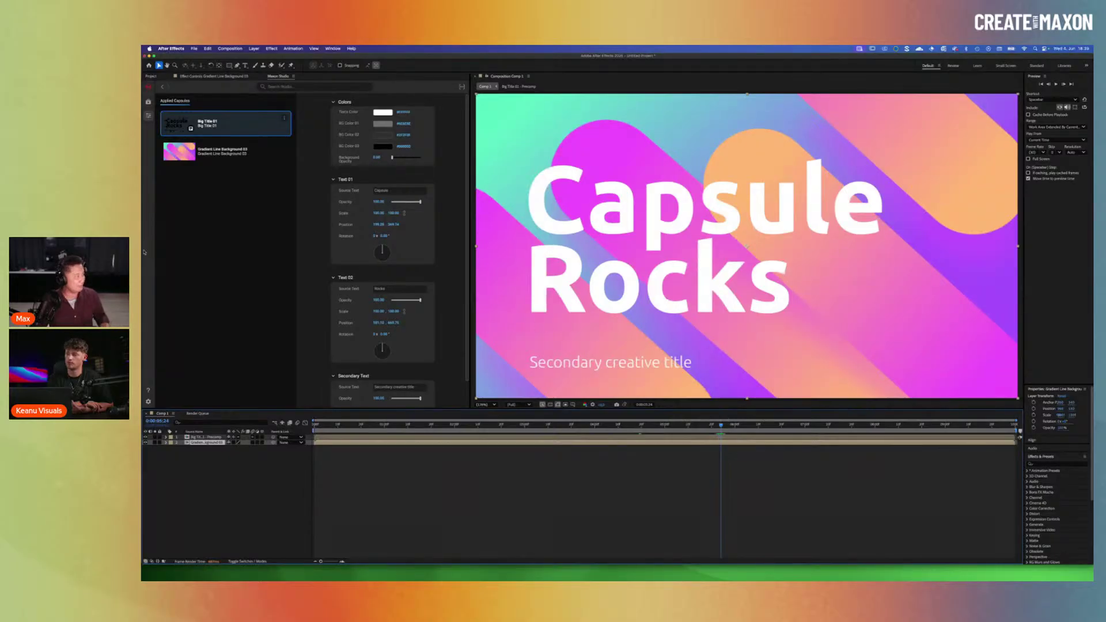
{"action": "left_click", "coordinate": [148, 102]}
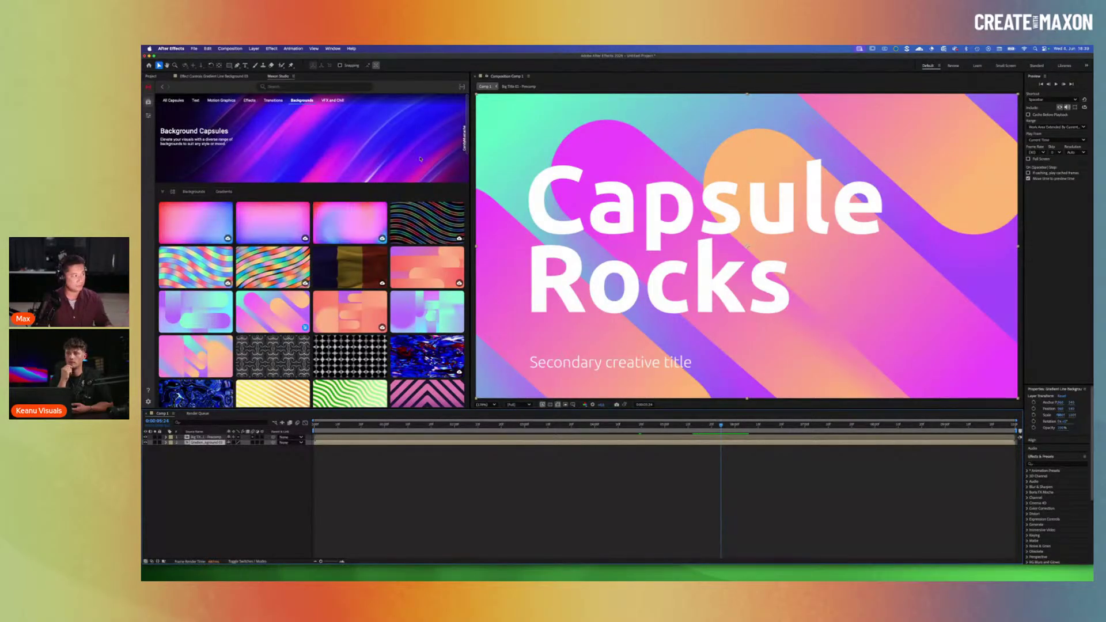
{"action": "mouse_move", "coordinate": [468, 124]}
{"action": "left_mouse_down"}
{"action": "mouse_move", "coordinate": [468, 161]}
{"action": "mouse_move", "coordinate": [472, 117]}
{"action": "left_mouse_up"}
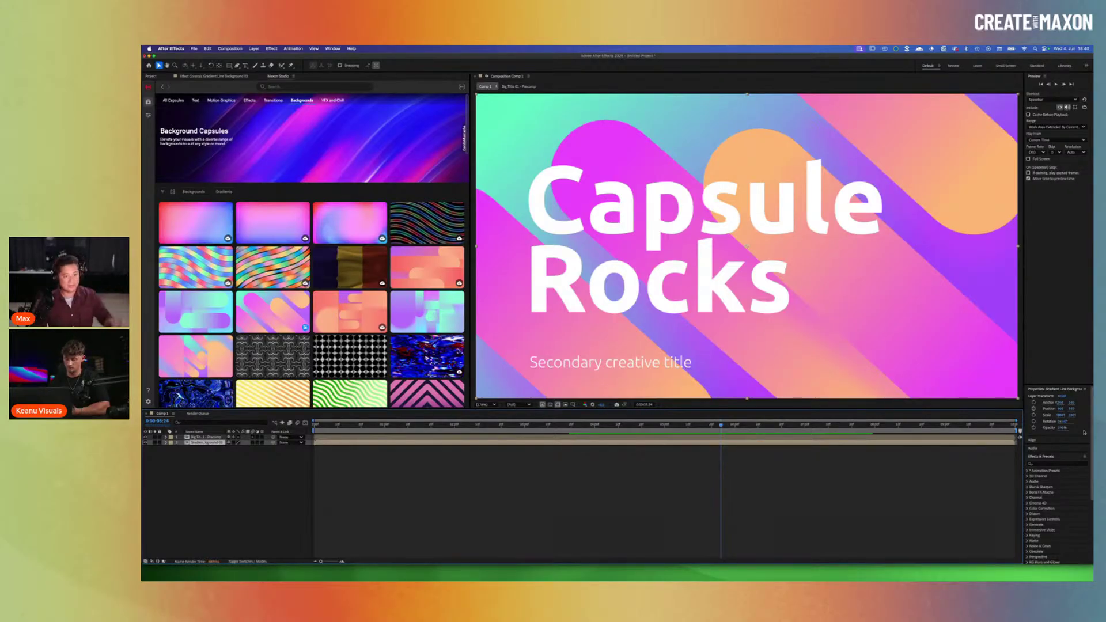
{"action": "mouse_move", "coordinate": [314, 330]}
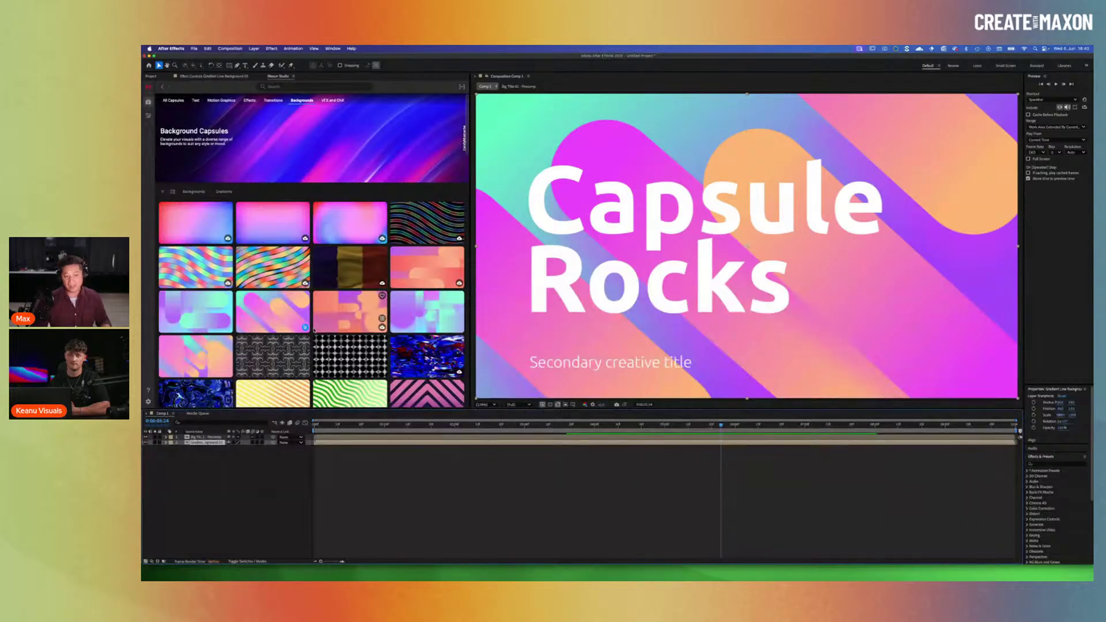
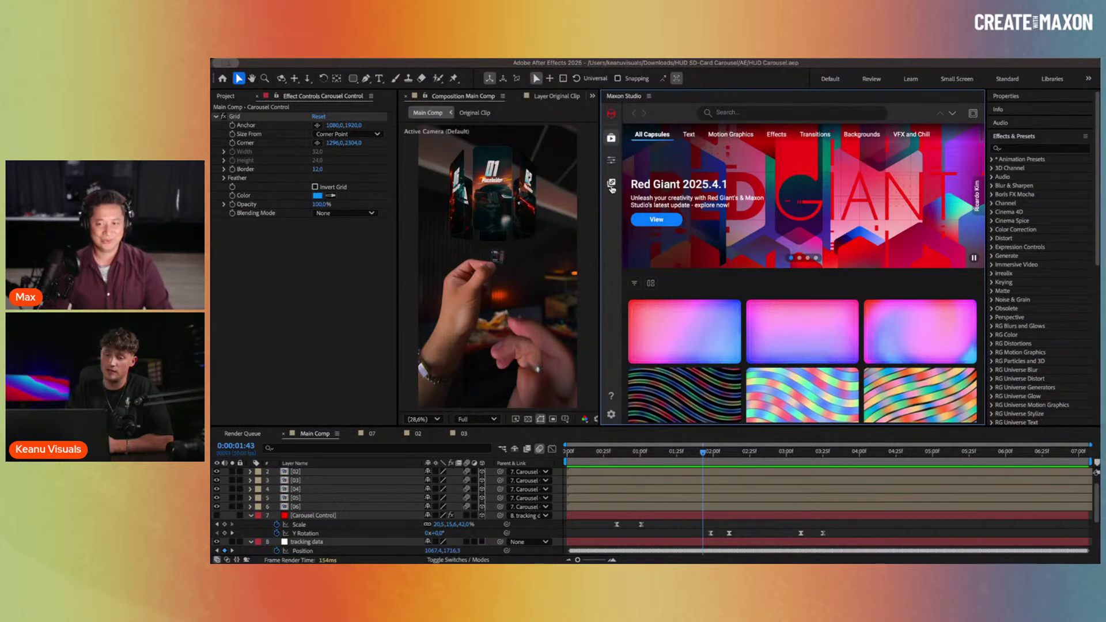
Step: Start a new capsule in Maxon Studio, name it HUD Carousel and fill in the creator's name
{"action": "left_click", "coordinate": [612, 185]}
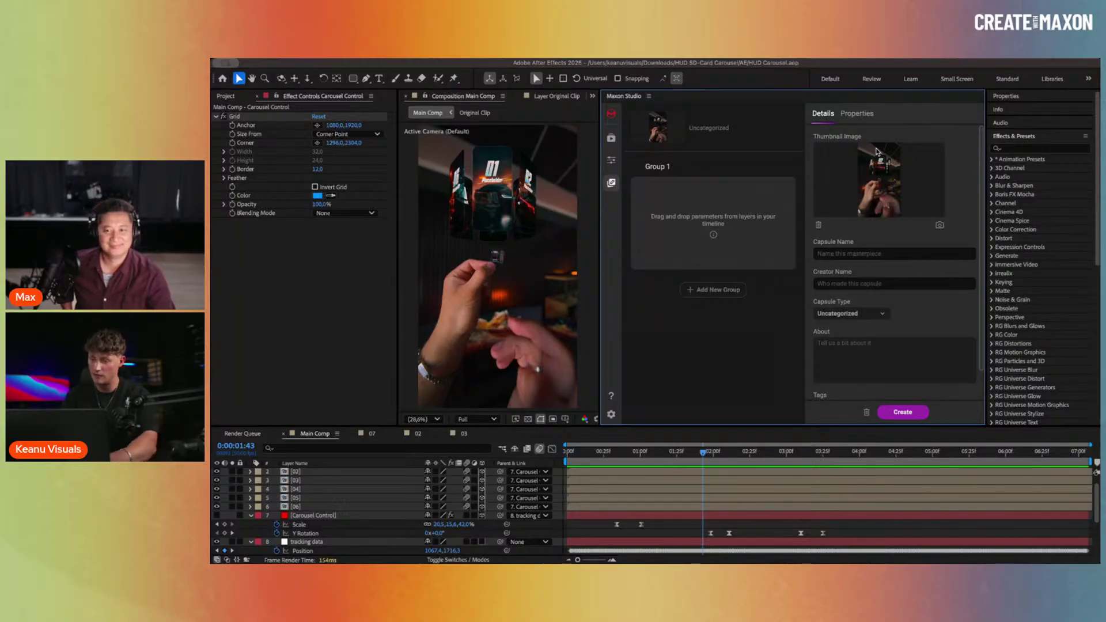
{"action": "left_click", "coordinate": [855, 254]}
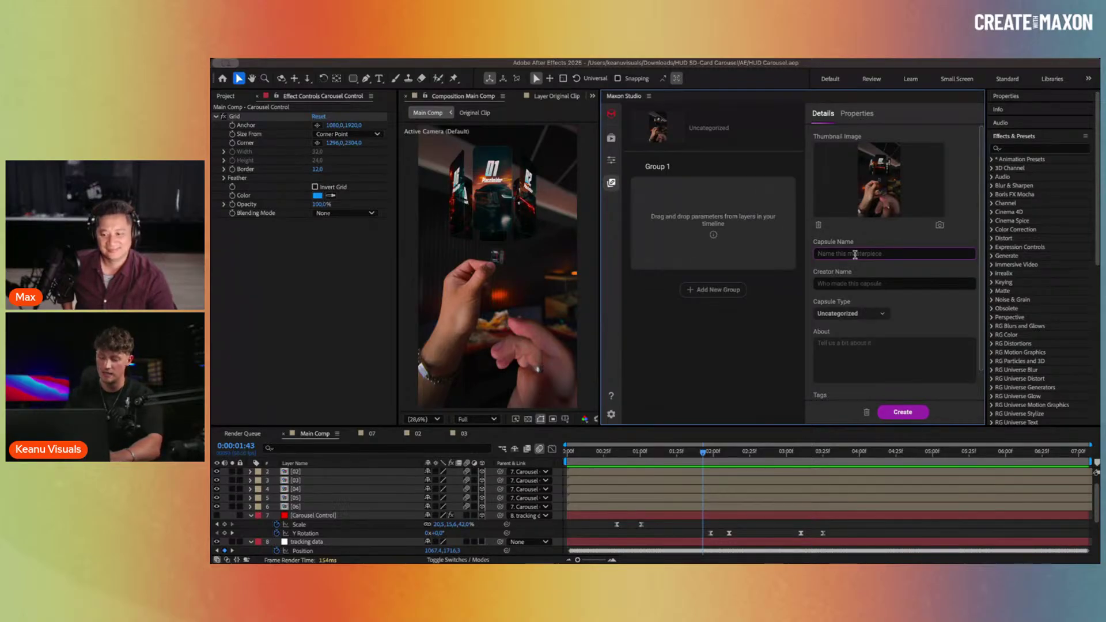
{"action": "type", "text": "HUD Carousel"}
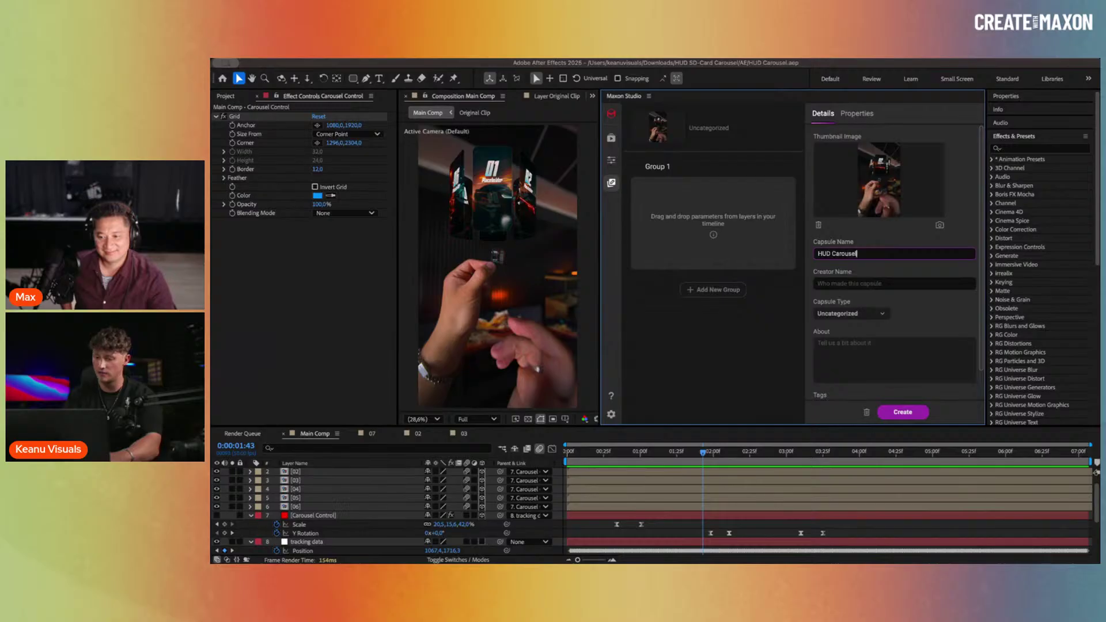
{"action": "left_click", "coordinate": [891, 282]}
{"action": "type", "text": "keanu"}
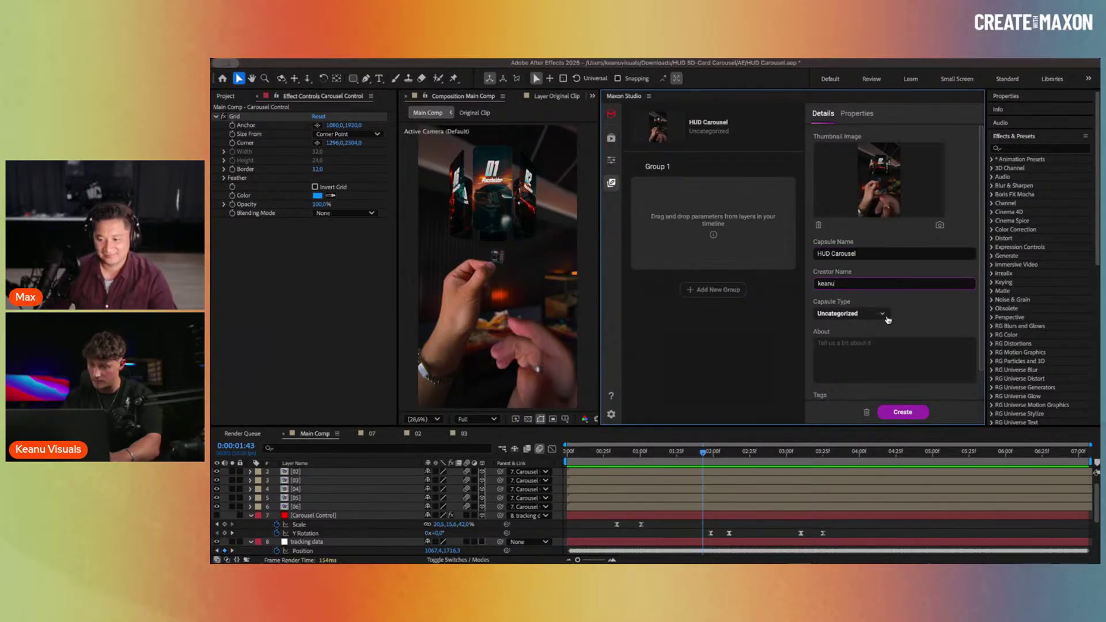
Step: Look over the new capsule's type, About and Tags fields
{"action": "left_click", "coordinate": [925, 320]}
{"action": "scroll", "coordinate": [925, 320], "scroll_direction": "down", "scroll_amount": 2}
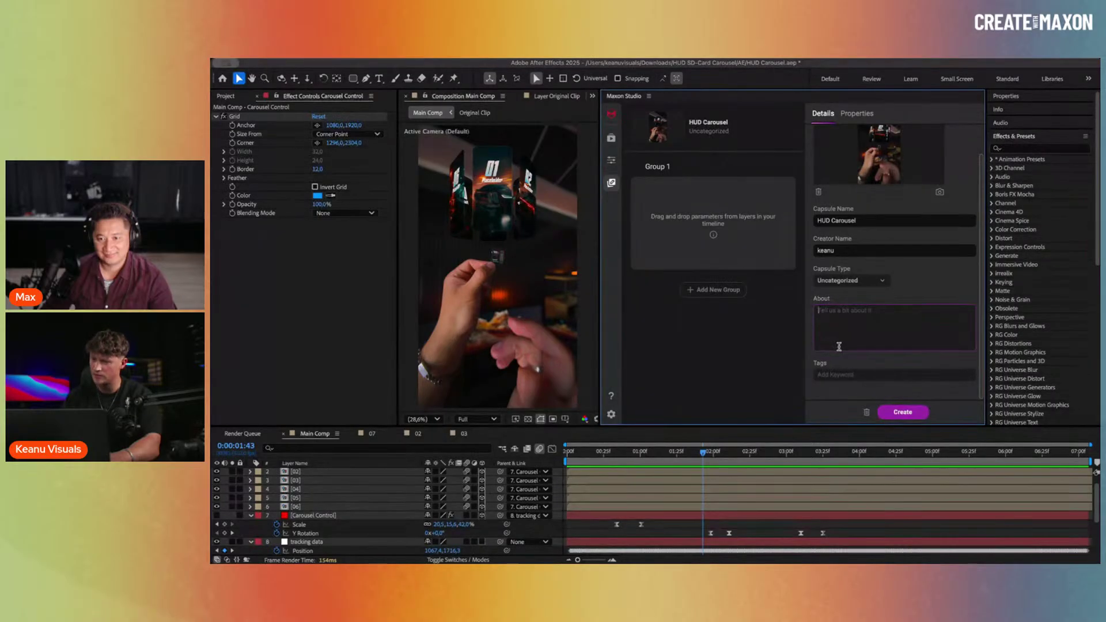
{"action": "left_click", "coordinate": [851, 318]}
{"action": "left_click", "coordinate": [897, 373]}
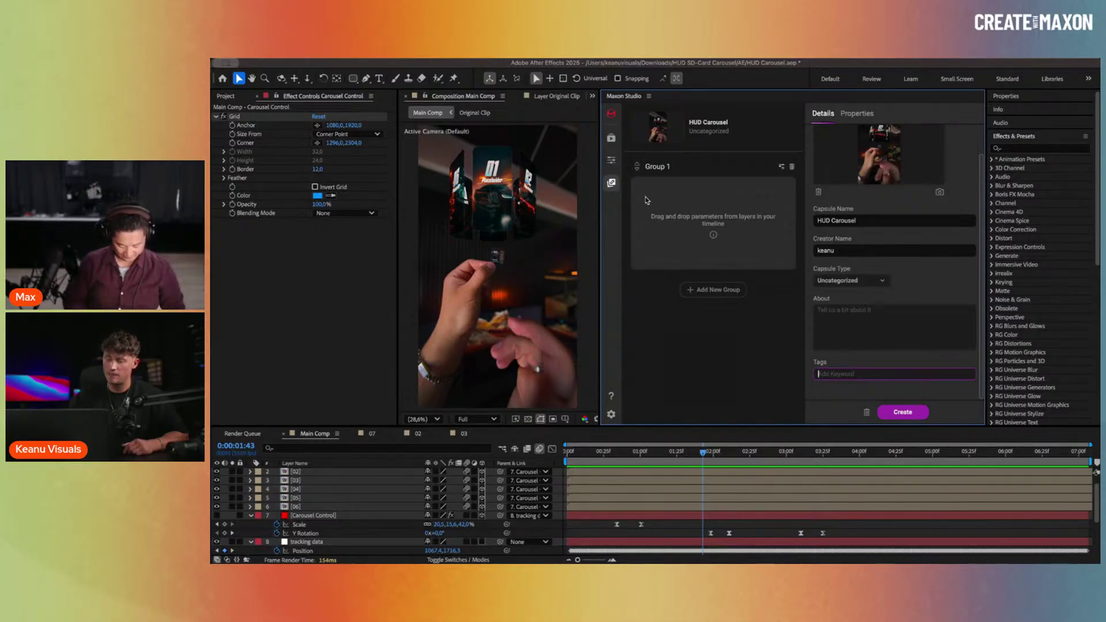
Step: Add Main Comp's Original Clip layer to the capsule's Group 1 as a replaceable layer
{"action": "left_click", "coordinate": [251, 515]}
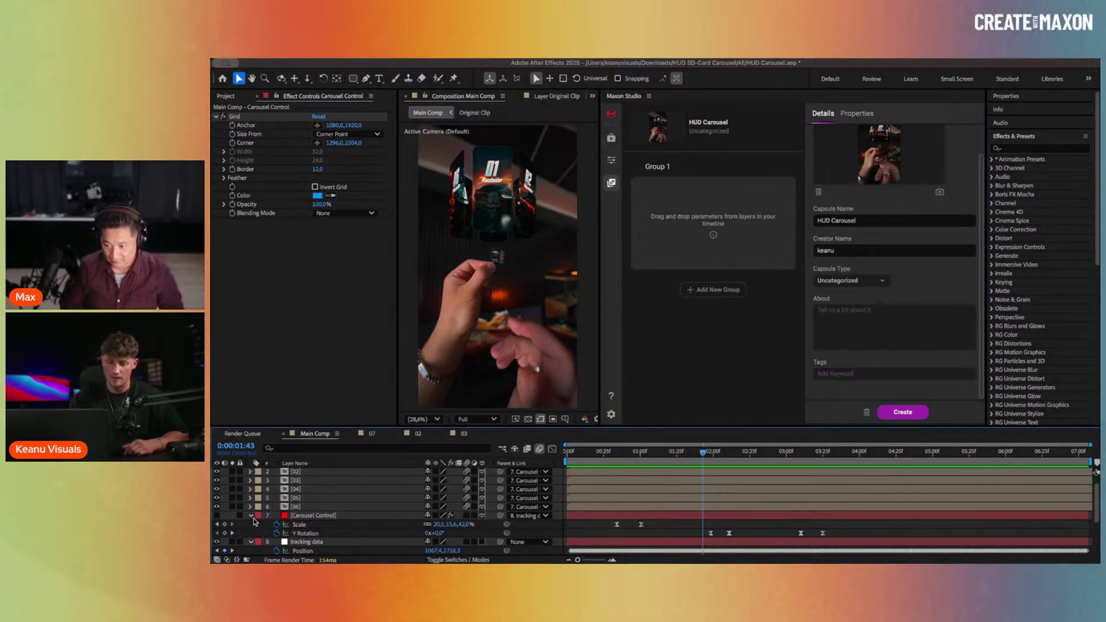
{"action": "left_click", "coordinate": [251, 524]}
{"action": "left_click", "coordinate": [309, 533]}
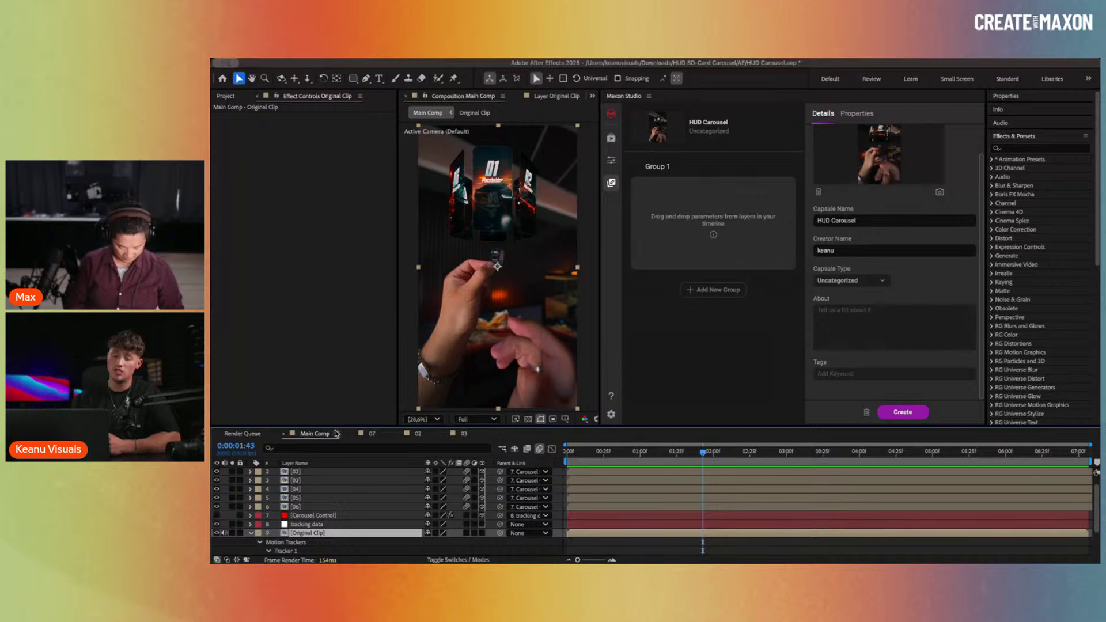
{"action": "left_click", "coordinate": [322, 480]}
{"action": "left_click", "coordinate": [323, 473]}
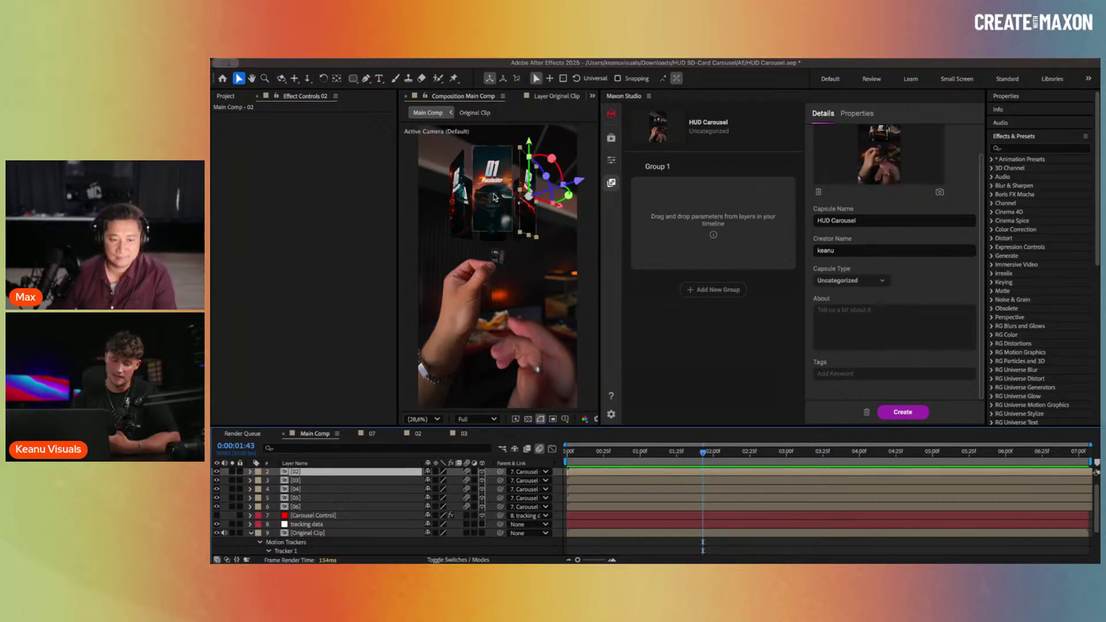
{"action": "left_click", "coordinate": [354, 533]}
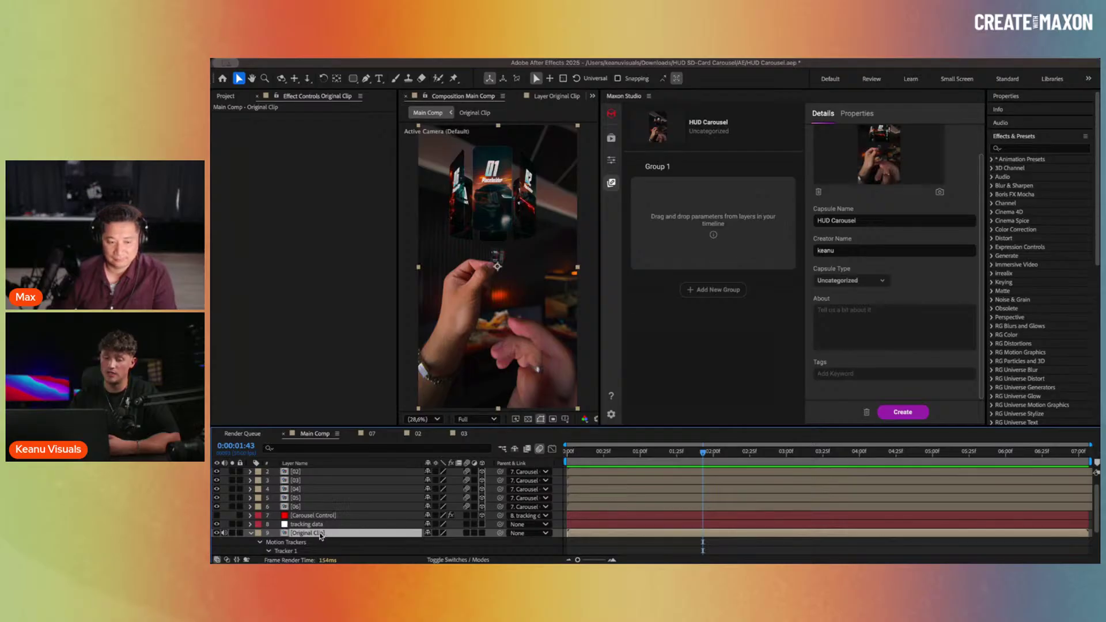
{"action": "left_click_drag", "start_coordinate": [321, 535], "coordinate": [694, 236]}
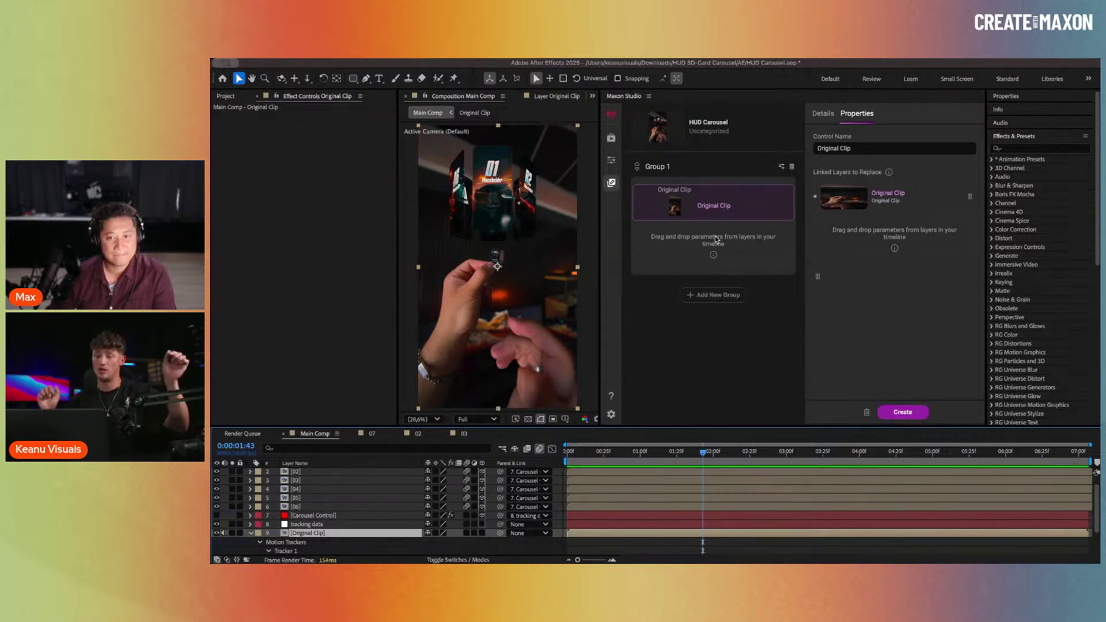
Step: Open the 06 card precomp and create a red solid named Placeholder in it
{"action": "left_click", "coordinate": [314, 507]}
{"action": "double_click", "coordinate": [315, 507]}
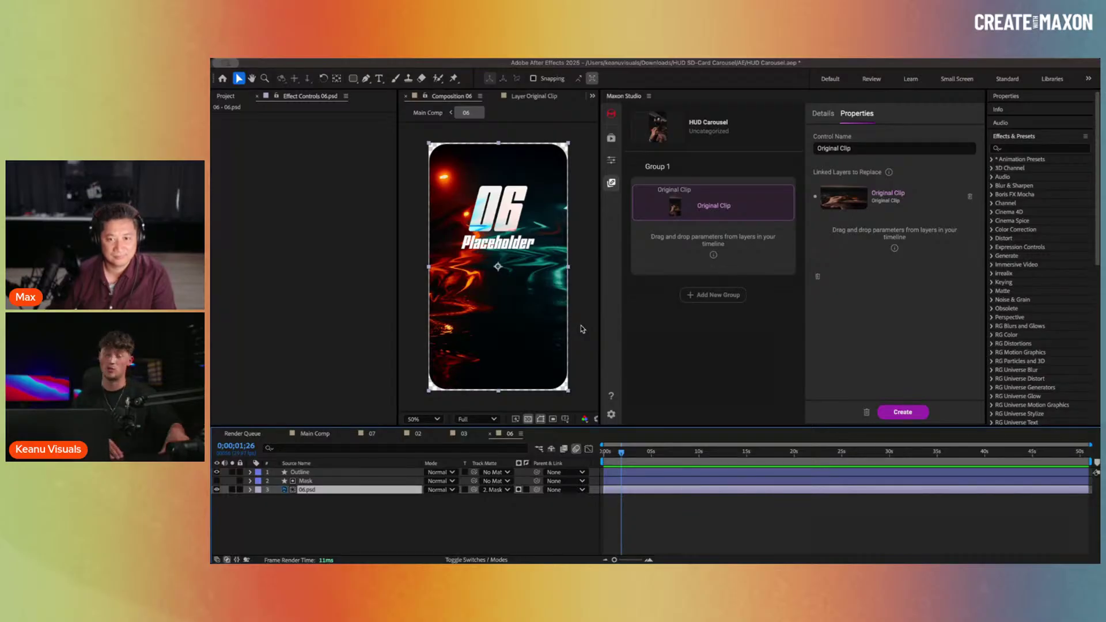
{"action": "left_click", "coordinate": [336, 533]}
{"action": "right_click", "coordinate": [359, 529]}
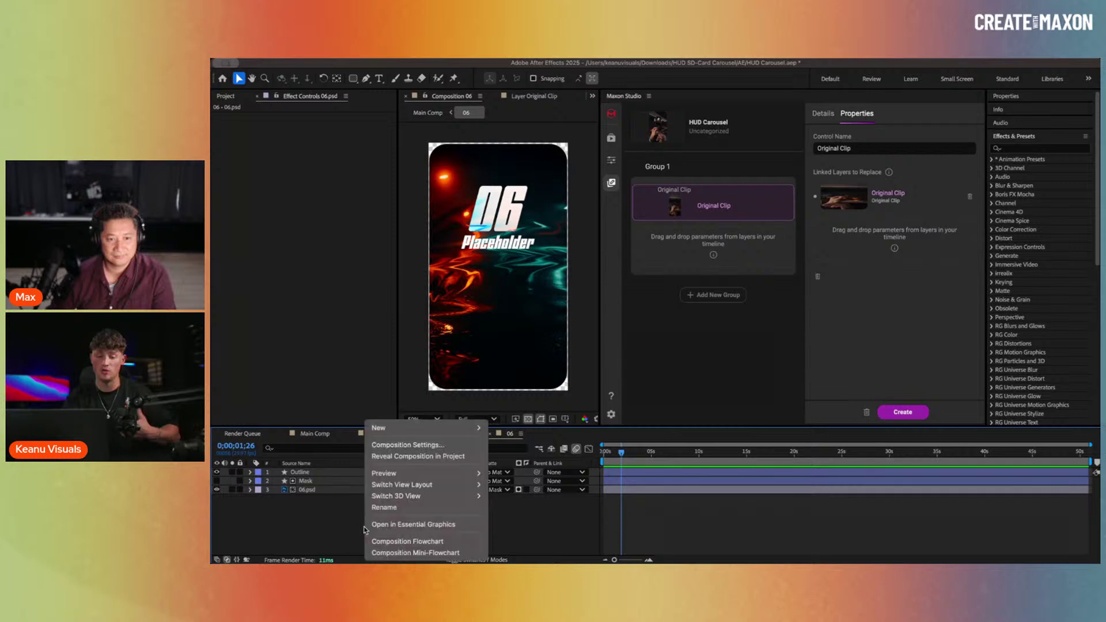
{"action": "left_click", "coordinate": [311, 520]}
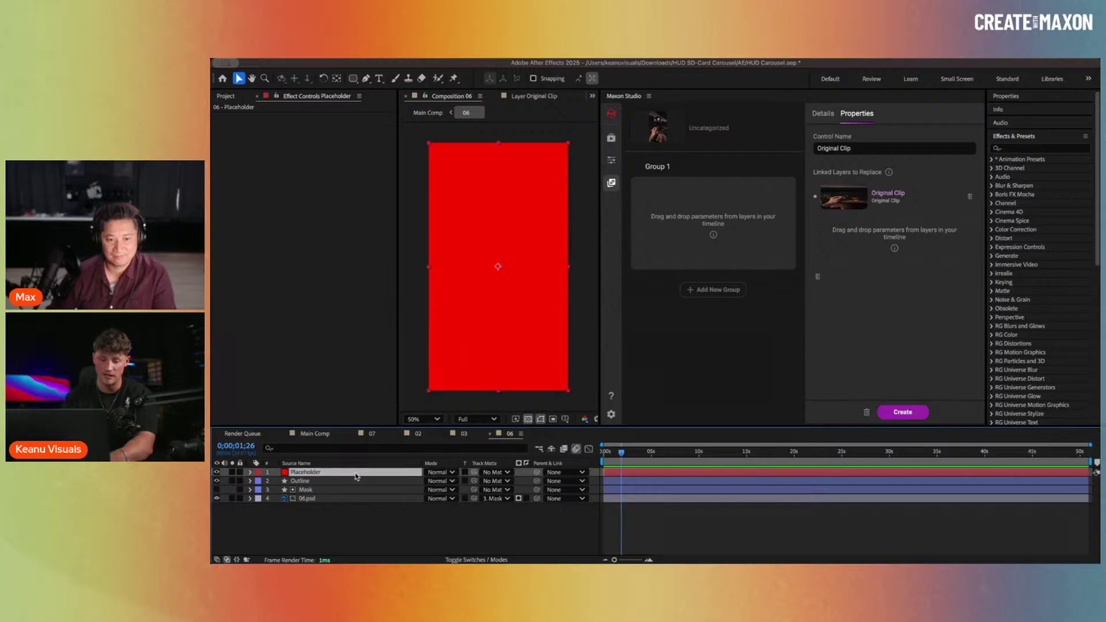
Step: Move the Placeholder solid beneath 06.psd with Mask as its track matte, and delete the 06.psd layer
{"action": "left_click_drag", "start_coordinate": [355, 474], "coordinate": [400, 507]}
{"action": "left_click", "coordinate": [495, 499]}
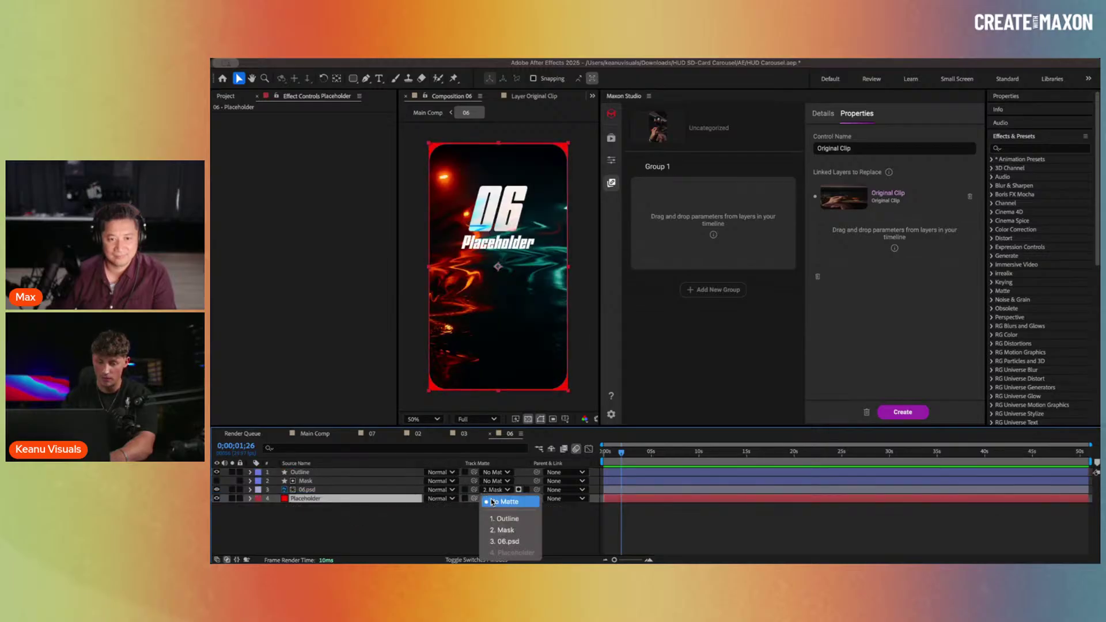
{"action": "left_click", "coordinate": [500, 535]}
{"action": "left_click", "coordinate": [320, 490]}
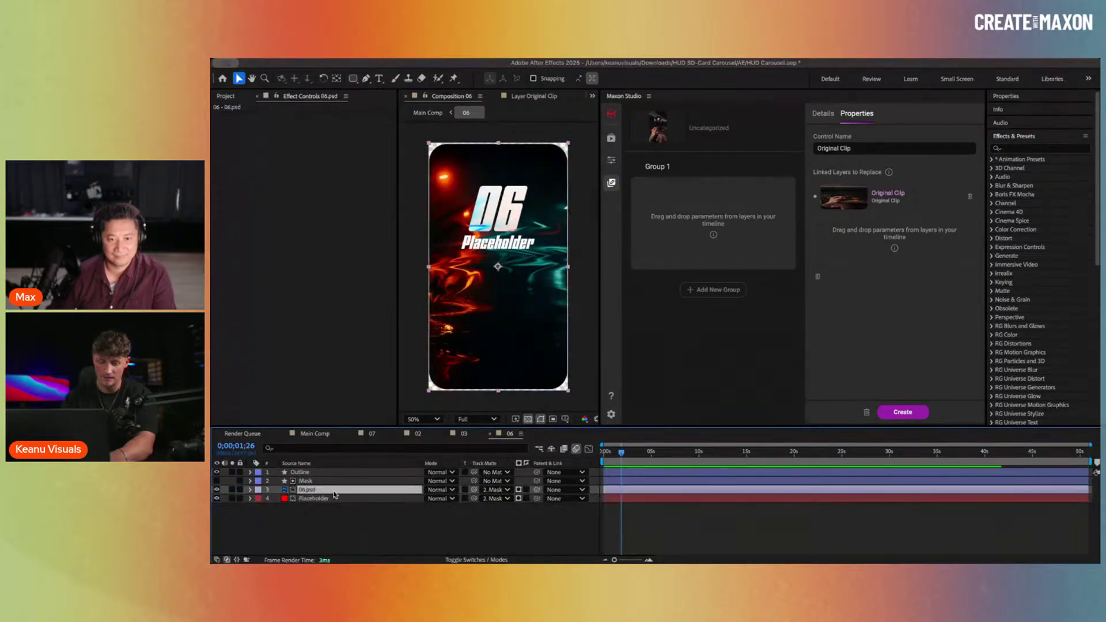
{"action": "left_click", "coordinate": [217, 489]}
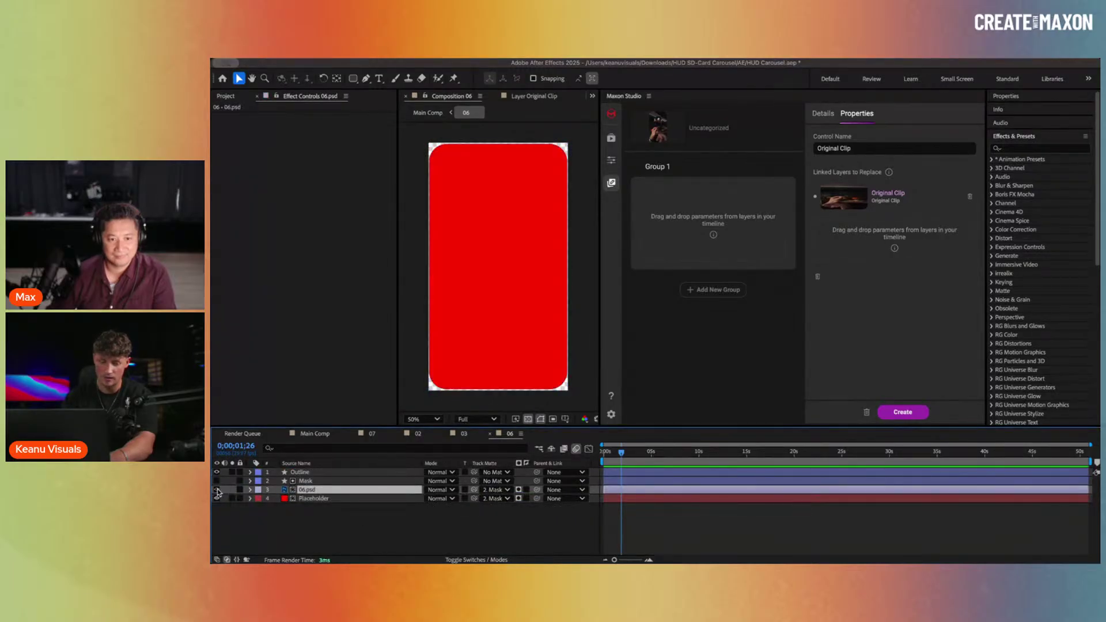
{"action": "key", "text": "Delete"}
Step: Add the Placeholder layer to the capsule's Group 1 and check the capsule's details and the control's properties
{"action": "left_click", "coordinate": [336, 491]}
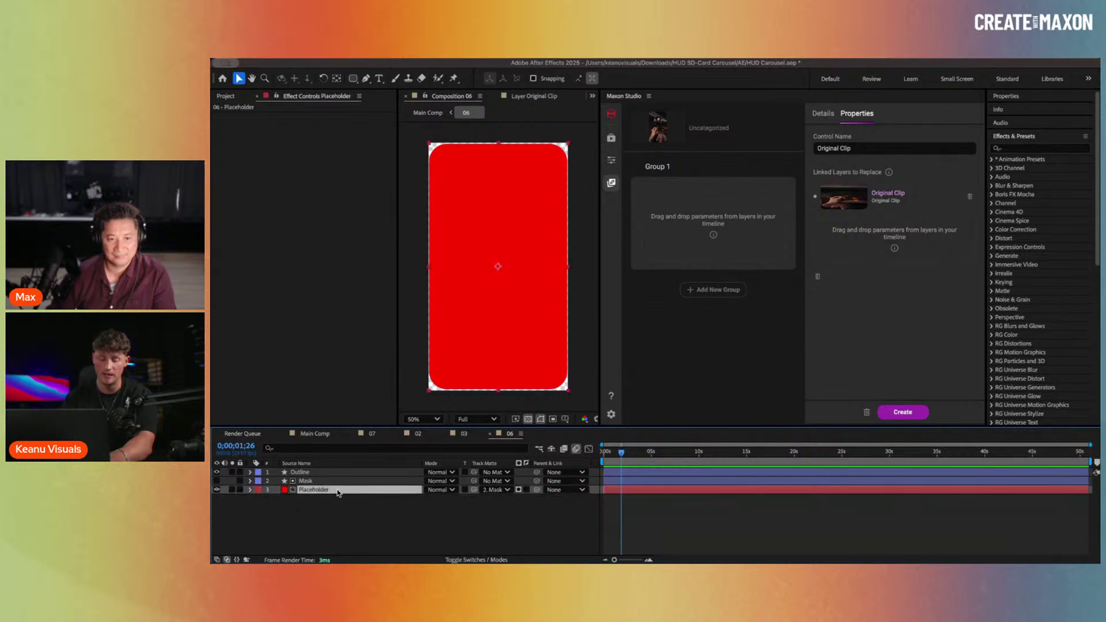
{"action": "left_click_drag", "start_coordinate": [335, 492], "coordinate": [714, 211]}
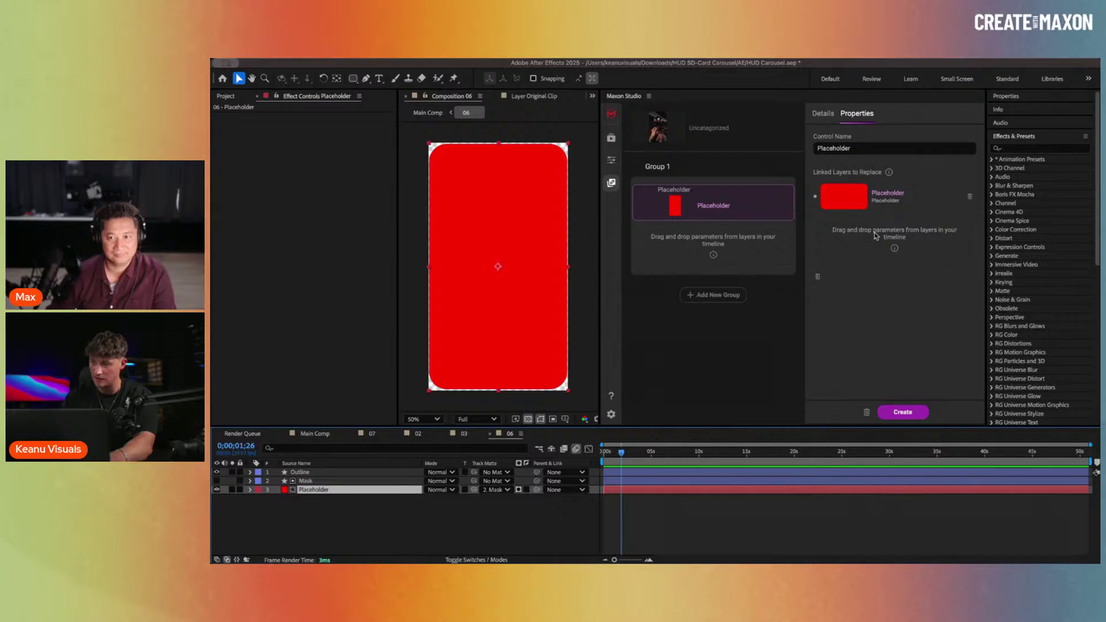
{"action": "left_click", "coordinate": [832, 114]}
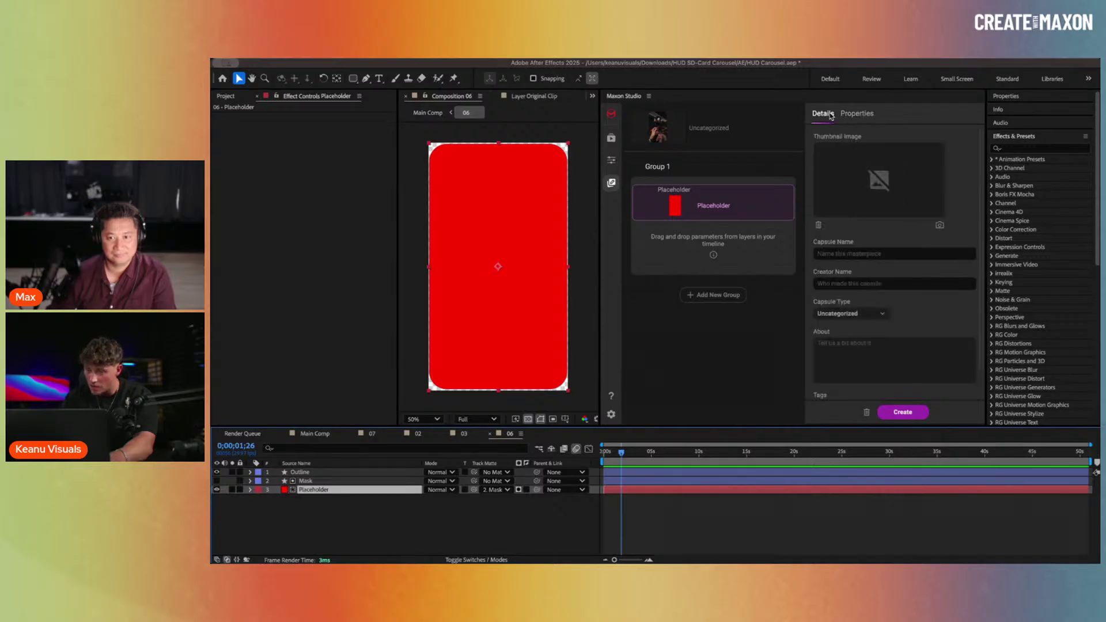
{"action": "left_click", "coordinate": [851, 115]}
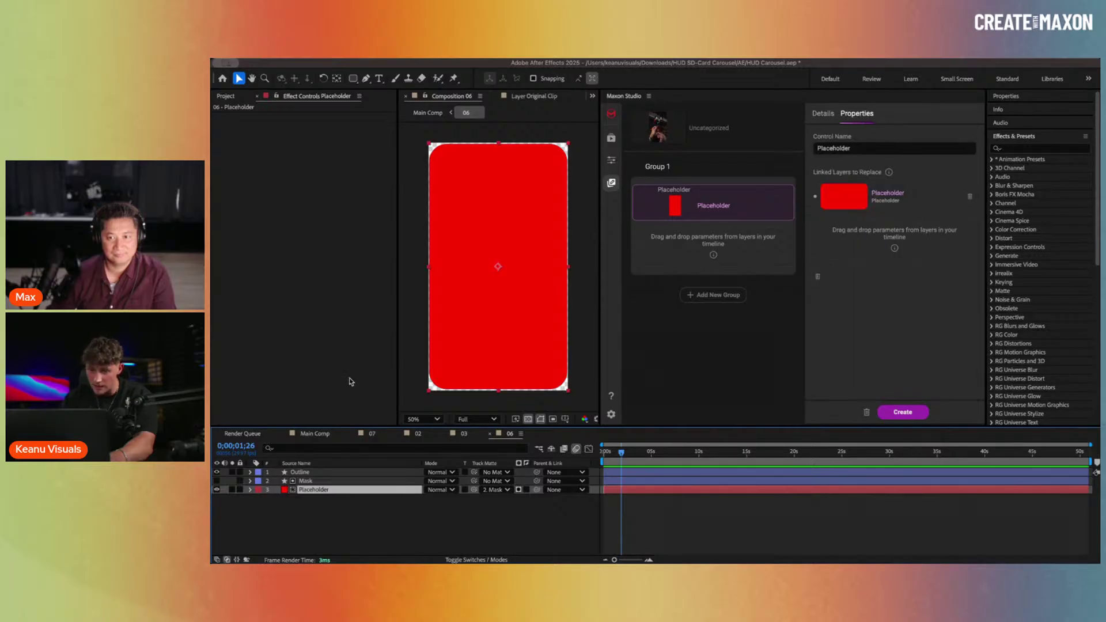
Step: Delete the 02.psd image layer from the 02 card composition
{"action": "left_click", "coordinate": [419, 435]}
{"action": "left_click", "coordinate": [340, 491]}
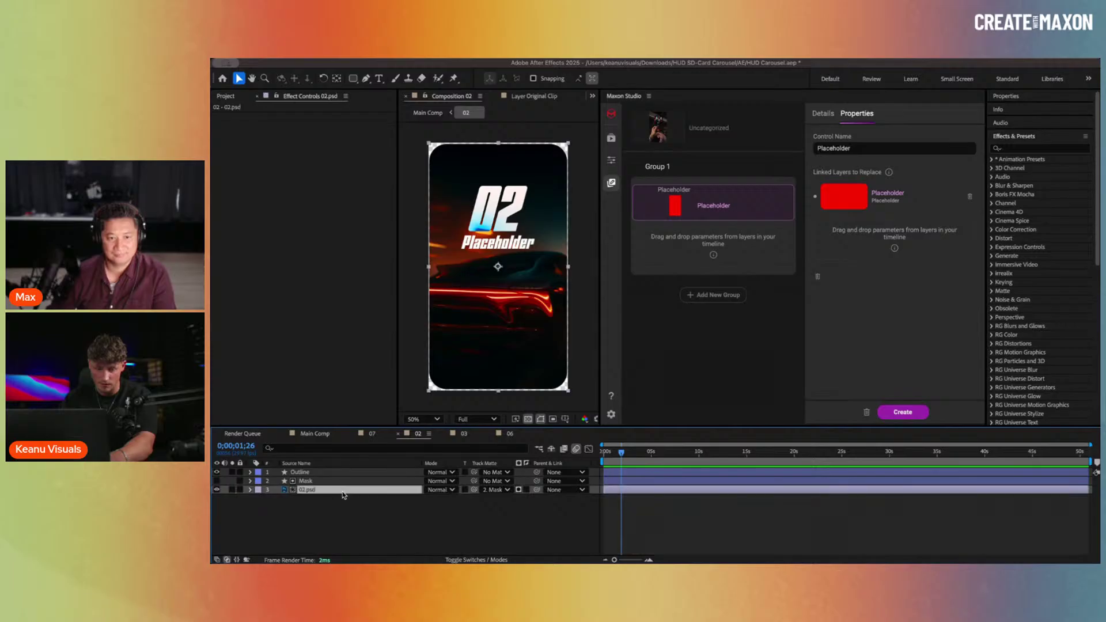
{"action": "key", "text": "Delete"}
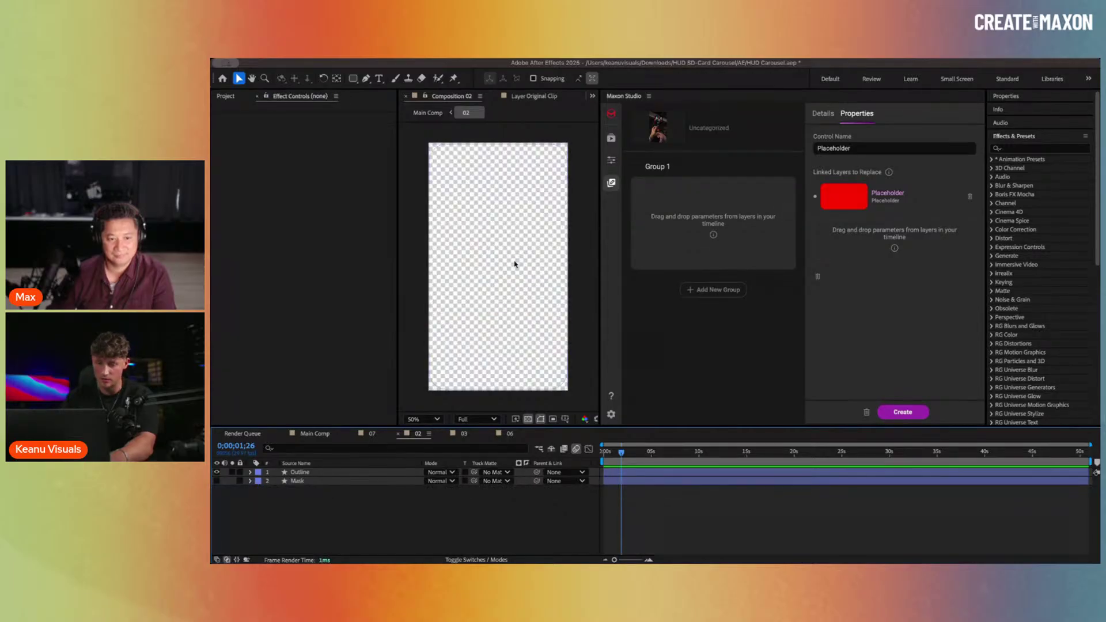
Step: Open the 01 card precomp from Main Comp and delete its 01.psd image layer
{"action": "left_click", "coordinate": [371, 433]}
{"action": "left_click", "coordinate": [315, 433]}
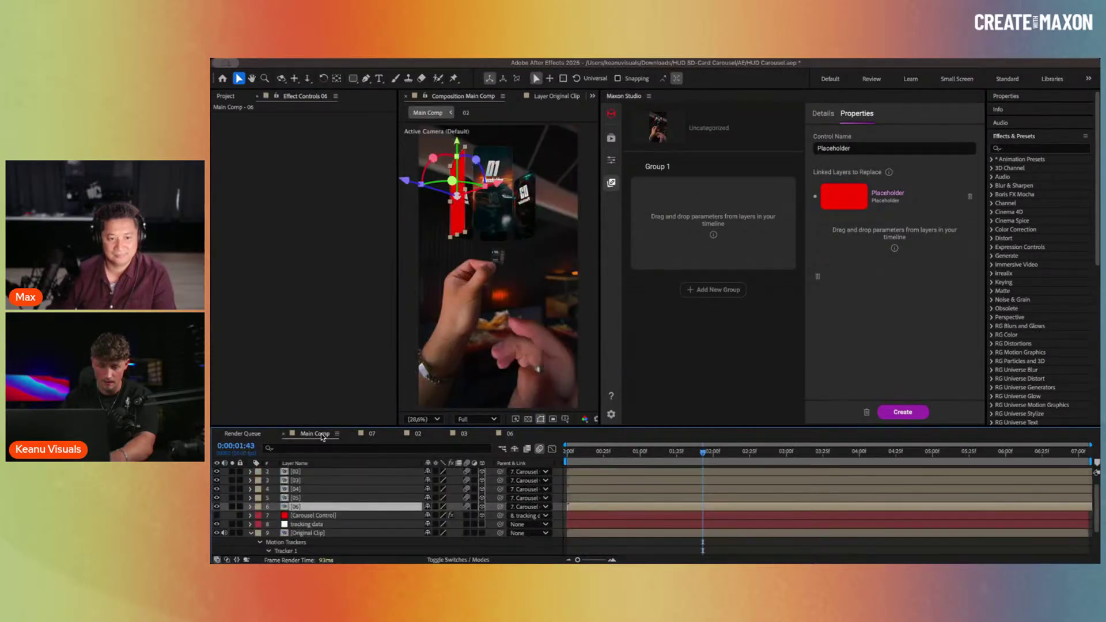
{"action": "left_click", "coordinate": [317, 474]}
{"action": "scroll", "coordinate": [316, 473], "scroll_direction": "up", "scroll_amount": 1}
{"action": "double_click", "coordinate": [317, 472]}
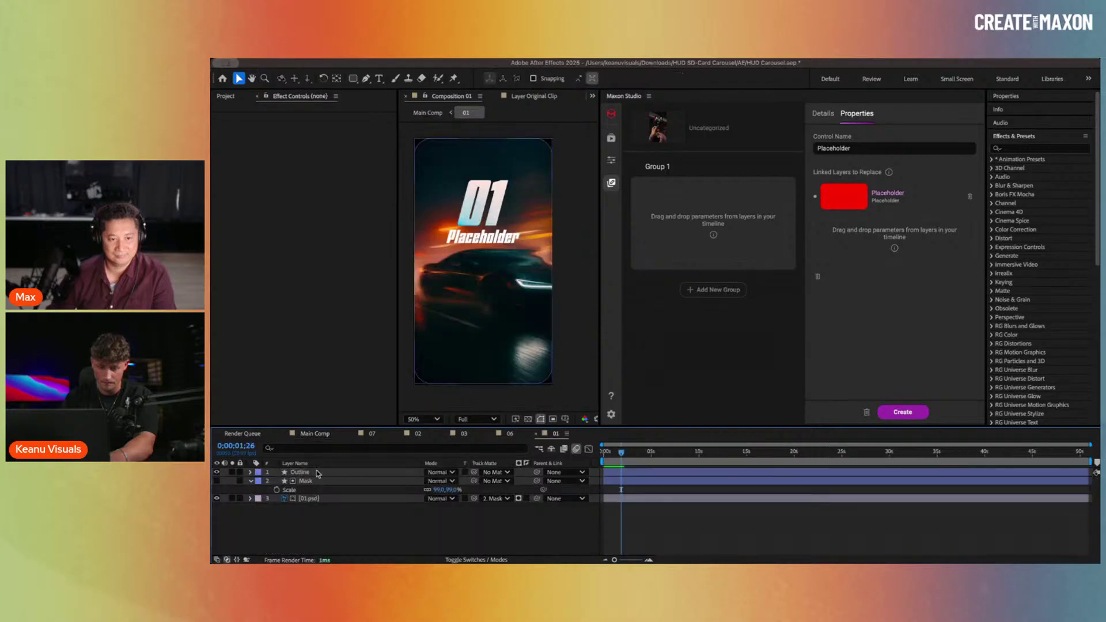
{"action": "left_click", "coordinate": [350, 499]}
{"action": "key", "text": "Delete"}
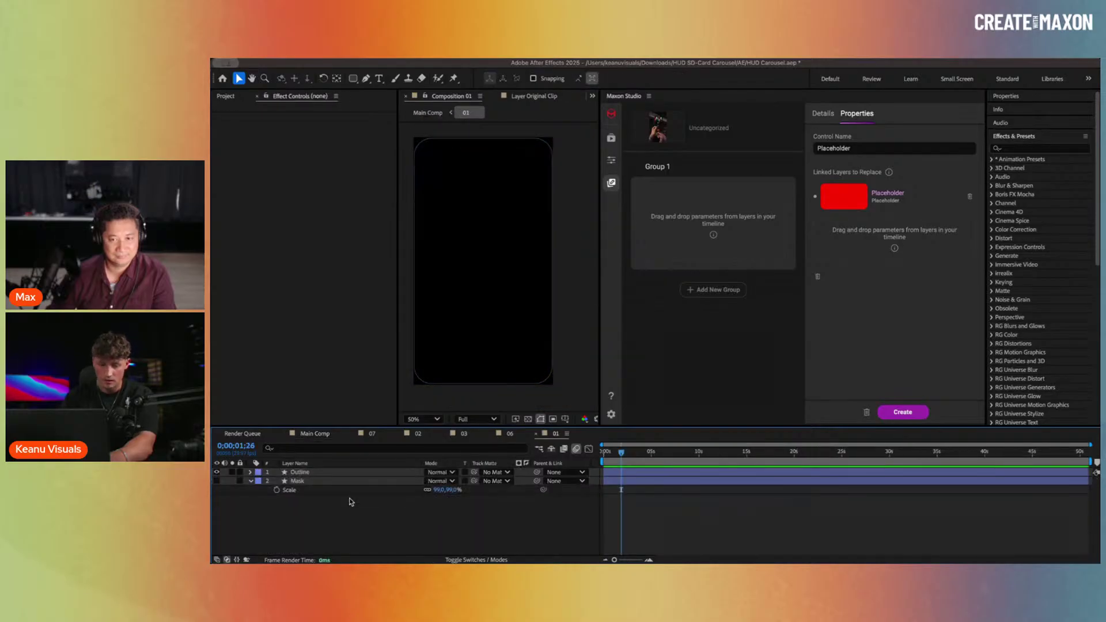
Step: Create a red solid beneath the Mask layer in comp 01, matte it with Mask and add it to the capsule's Group 1
{"action": "key", "text": "super+y"}
{"action": "key", "text": "Return"}
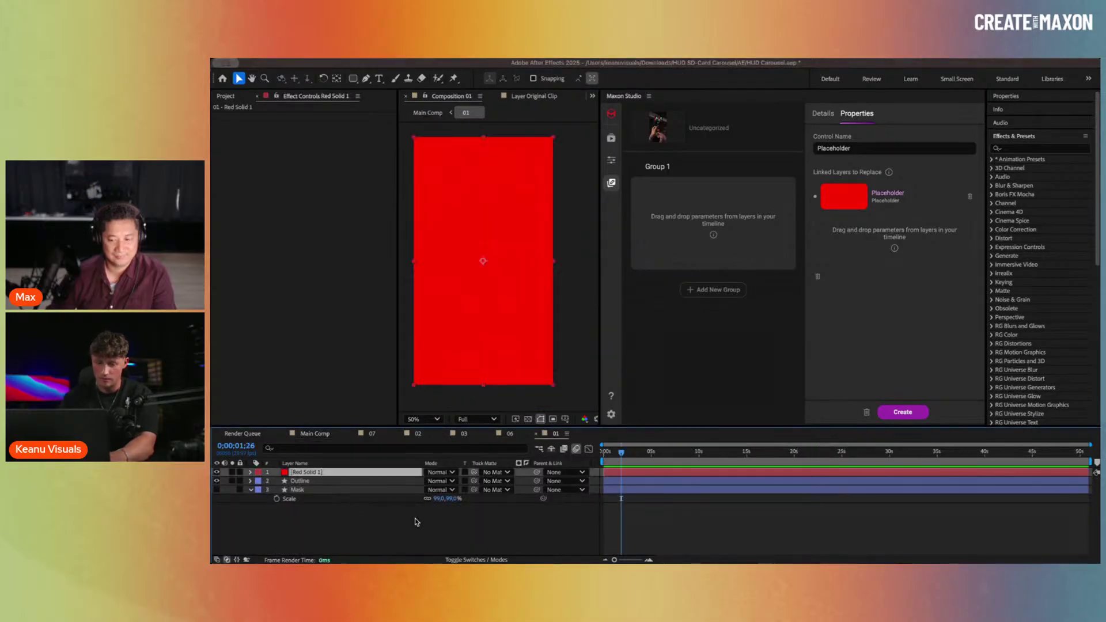
{"action": "left_click_drag", "start_coordinate": [365, 474], "coordinate": [364, 513]}
{"action": "left_click", "coordinate": [484, 497]}
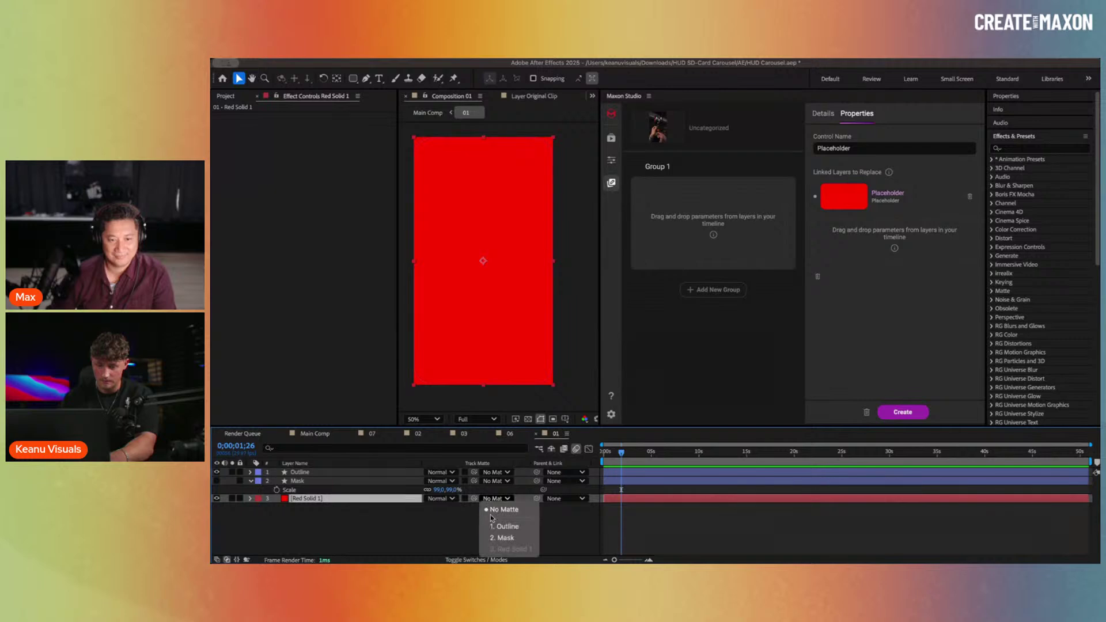
{"action": "left_click", "coordinate": [502, 535]}
{"action": "left_click_drag", "start_coordinate": [340, 499], "coordinate": [712, 241]}
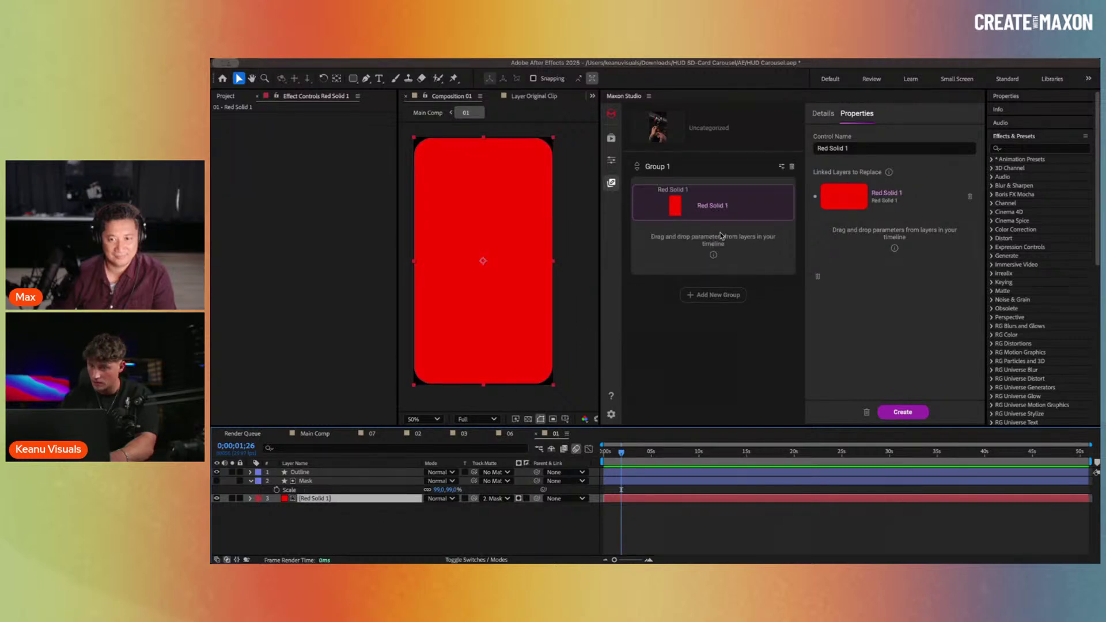
Step: Close the open 07, 02, 03 and 06 compositions, keeping Main Comp and 01 open
{"action": "left_click", "coordinate": [315, 433]}
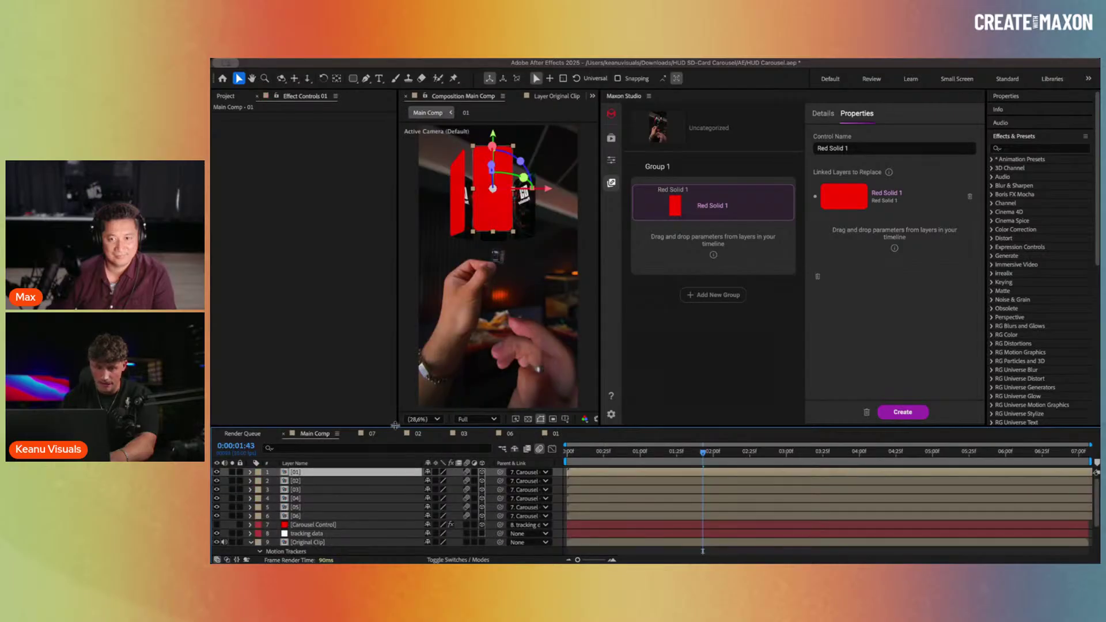
{"action": "double_click", "coordinate": [331, 482]}
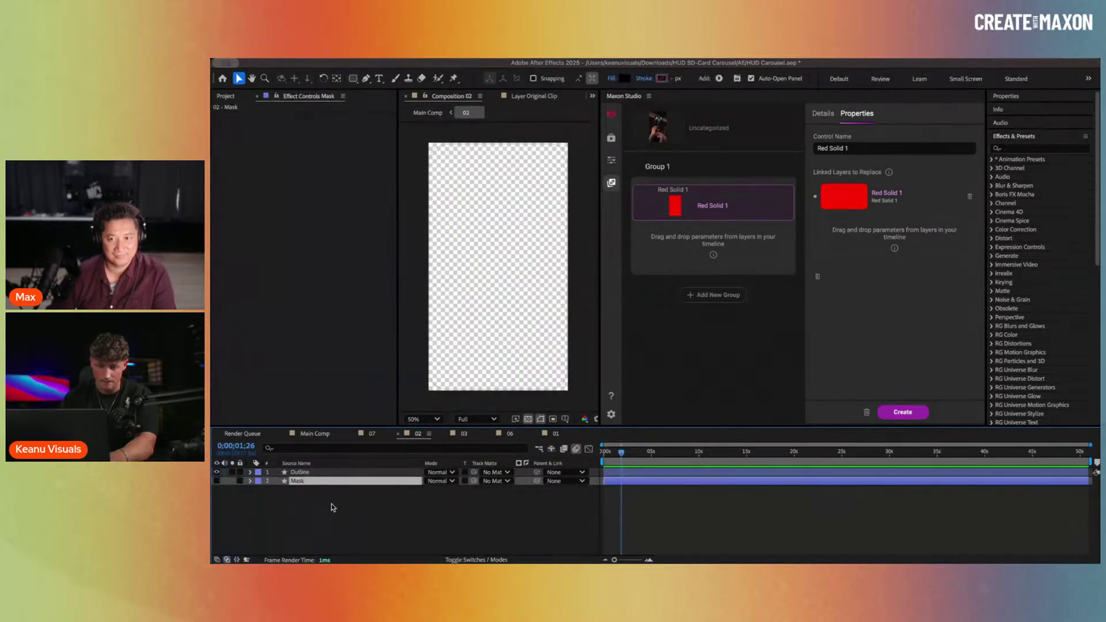
{"action": "left_click", "coordinate": [369, 435]}
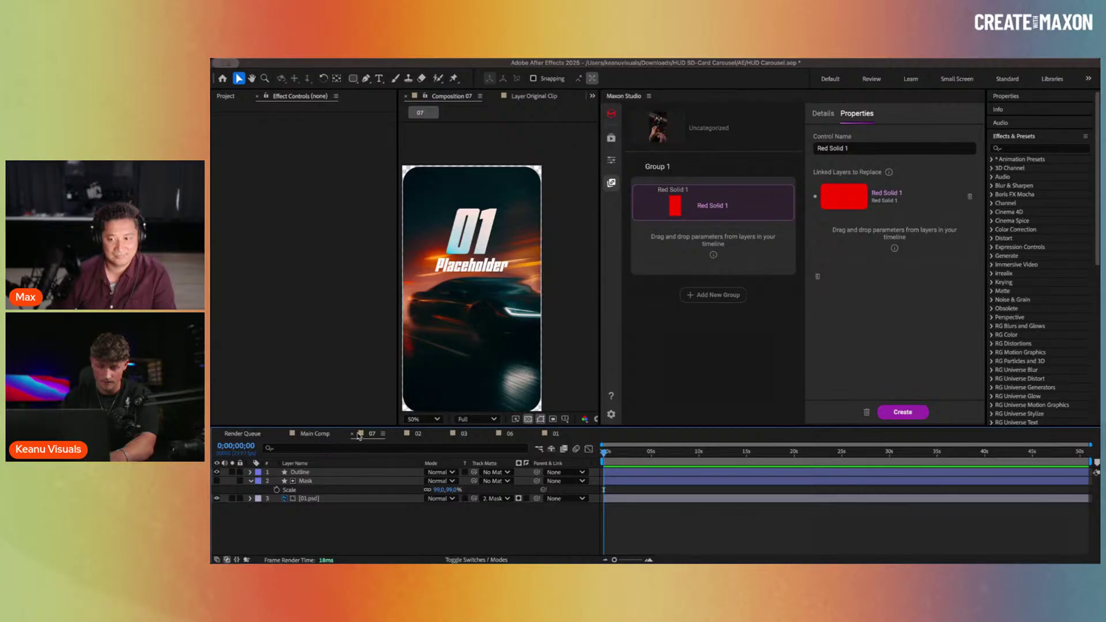
{"action": "left_click", "coordinate": [352, 434]}
{"action": "left_click", "coordinate": [353, 434]}
{"action": "left_click", "coordinate": [353, 434]}
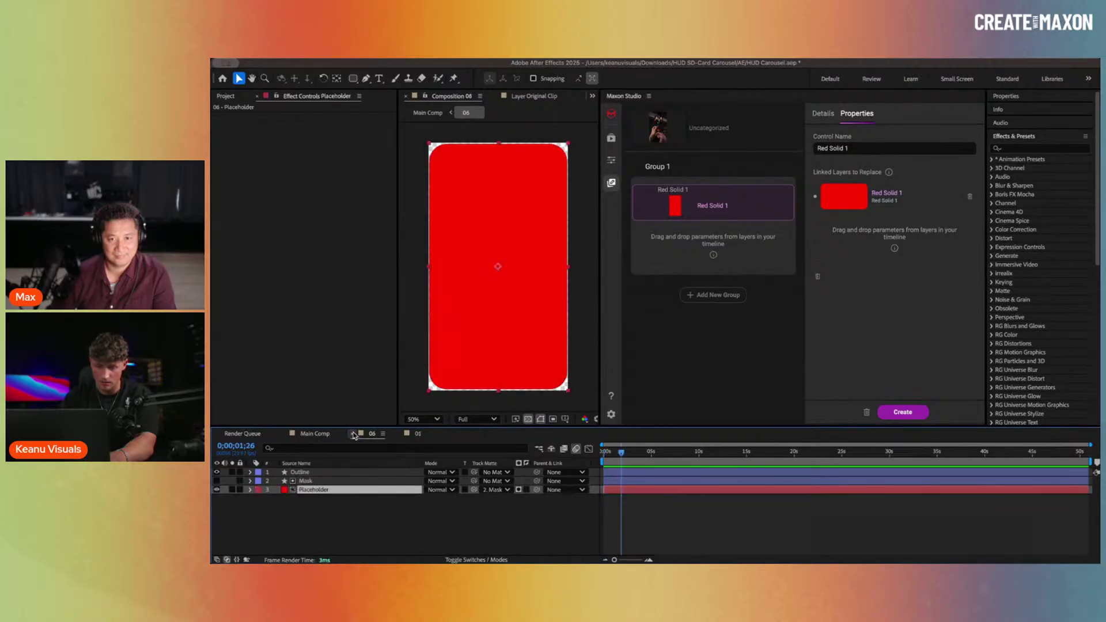
{"action": "left_click", "coordinate": [353, 434]}
Step: Reopen the 02 card precomp, create a red solid beneath its Mask layer and add the solid to the capsule's Group 1
{"action": "double_click", "coordinate": [302, 482]}
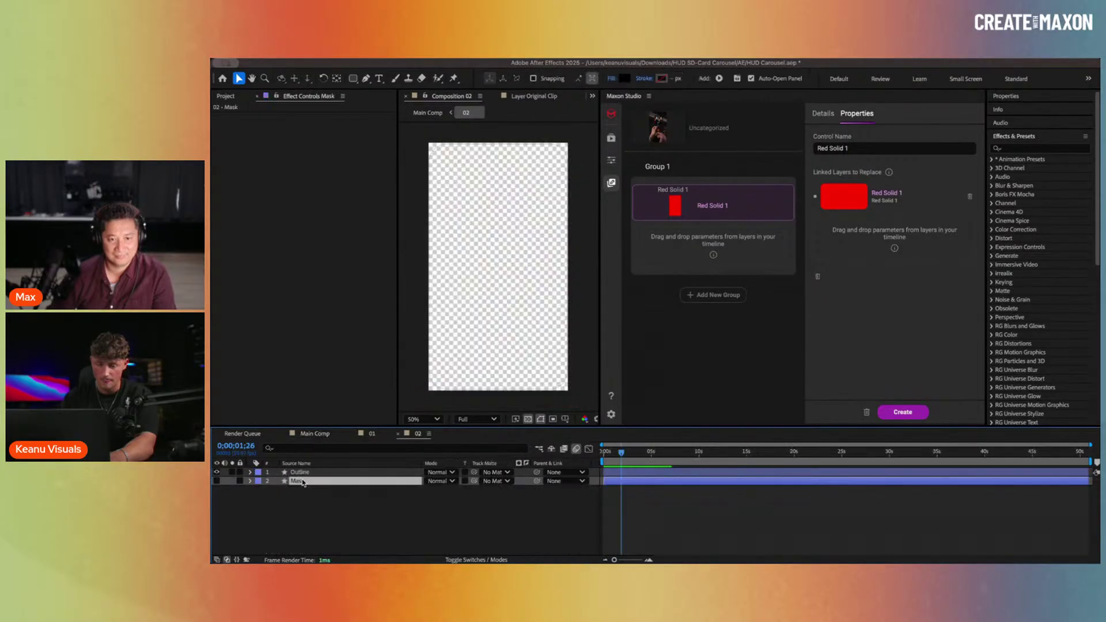
{"action": "left_click", "coordinate": [384, 433]}
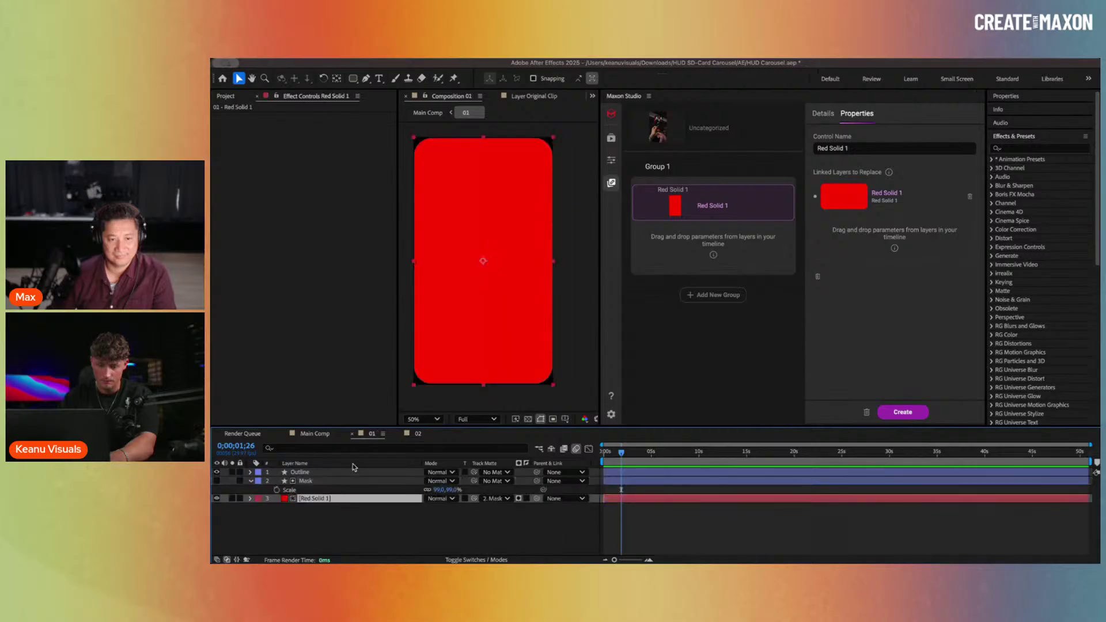
{"action": "left_click_drag", "start_coordinate": [431, 437], "coordinate": [371, 473]}
{"action": "left_click_drag", "start_coordinate": [366, 511], "coordinate": [367, 512]}
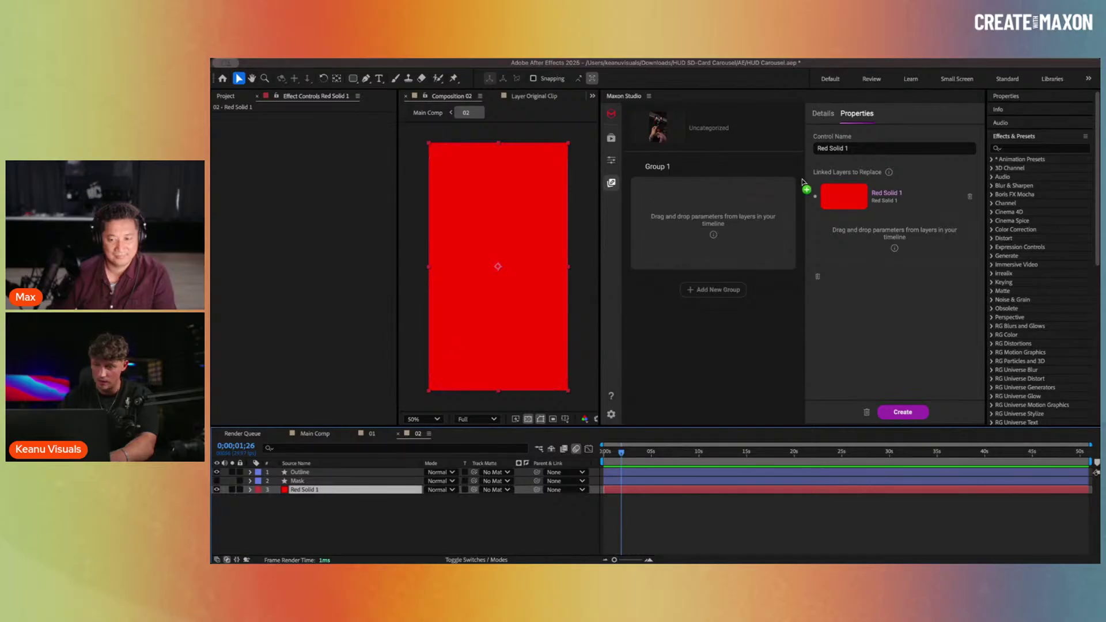
{"action": "left_click_drag", "start_coordinate": [810, 189], "coordinate": [718, 250]}
Step: Add a second capsule group holding comp 01's Red Solid 1 layer, plus an empty third group
{"action": "left_click", "coordinate": [714, 290]}
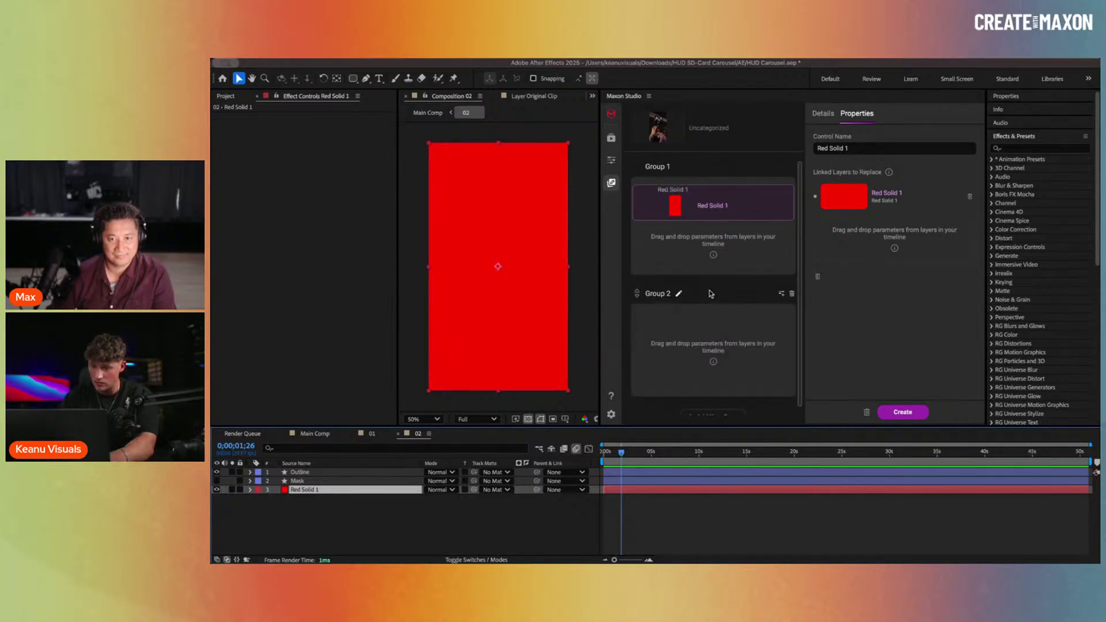
{"action": "key", "text": "shift+comma"}
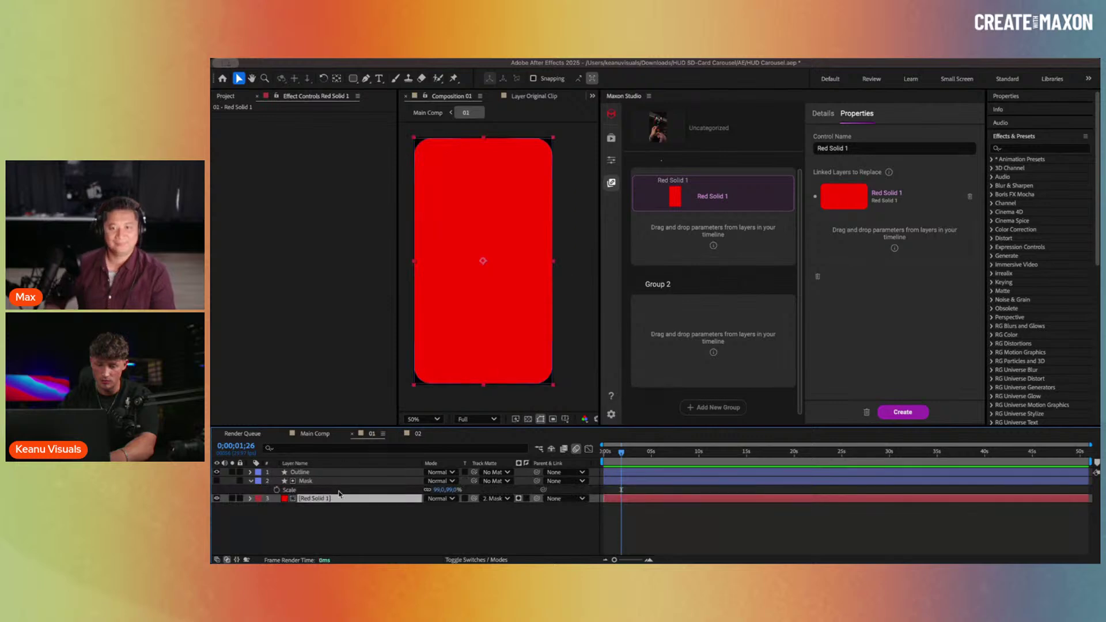
{"action": "left_click_drag", "start_coordinate": [340, 493], "coordinate": [705, 365]}
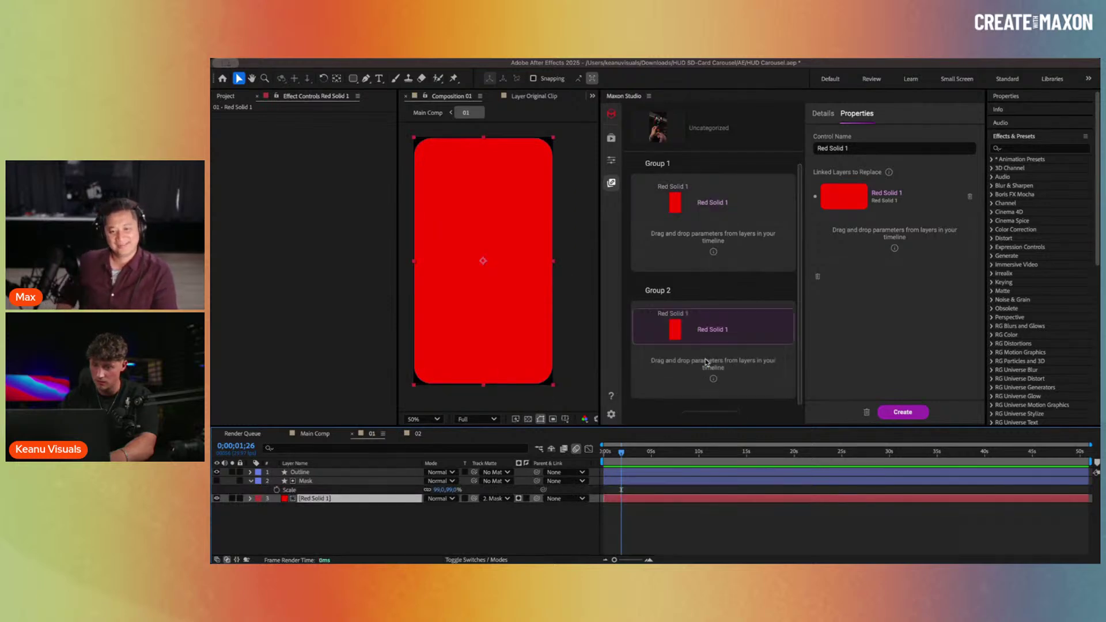
{"action": "scroll", "coordinate": [709, 374], "scroll_direction": "down", "scroll_amount": 2}
{"action": "left_click", "coordinate": [709, 406]}
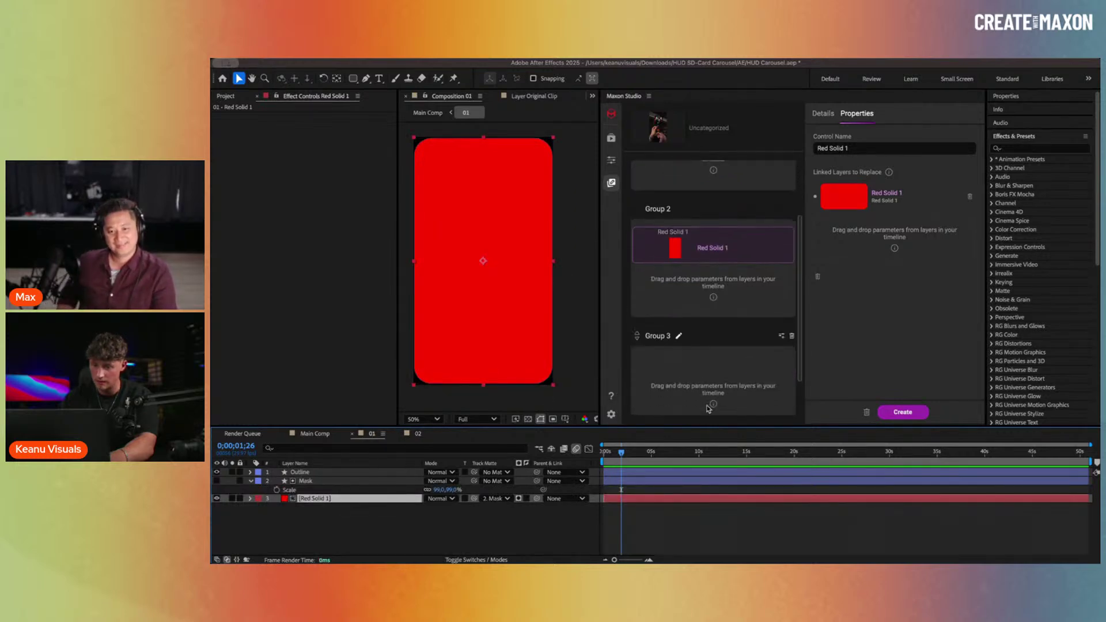
Step: Open the 03 card precomp from Main Comp and delete its 03.psd image layer
{"action": "left_click", "coordinate": [313, 434]}
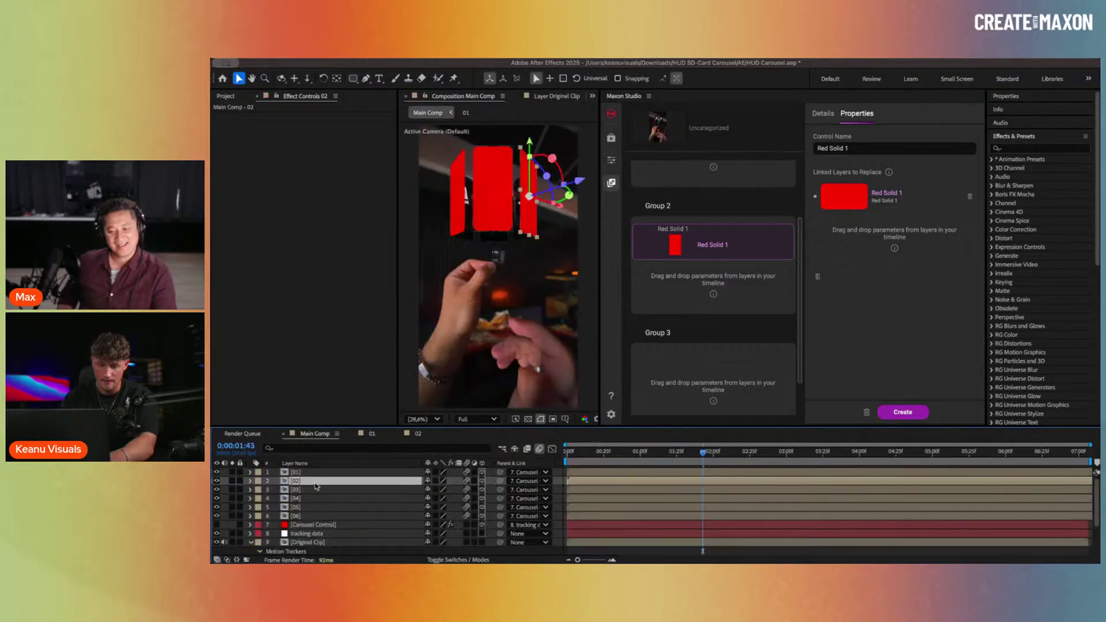
{"action": "double_click", "coordinate": [312, 490]}
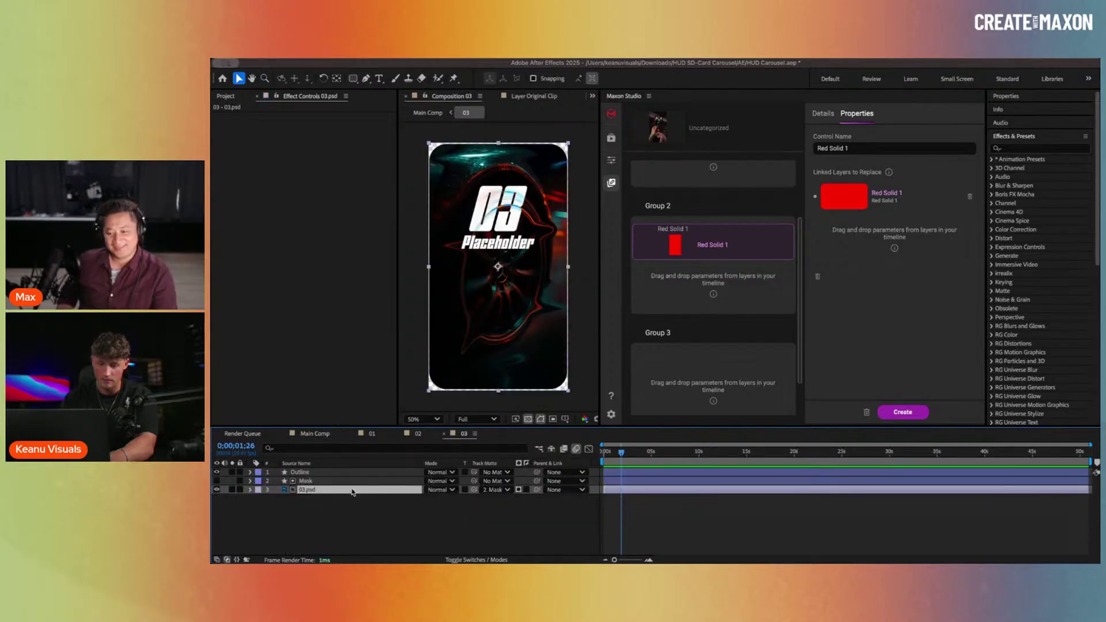
{"action": "left_click", "coordinate": [340, 490]}
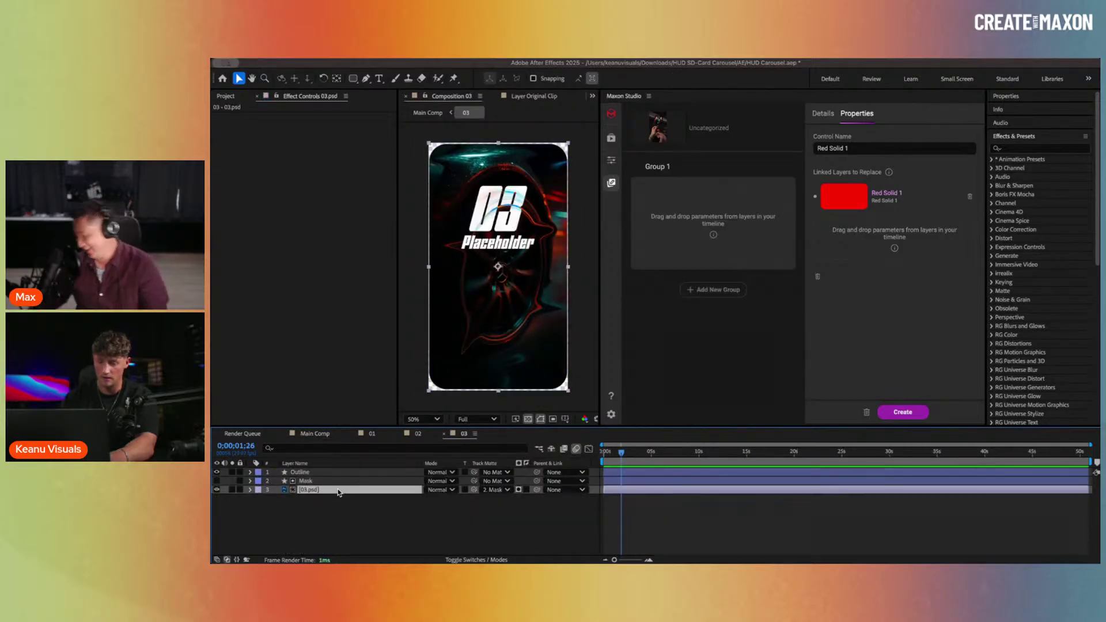
{"action": "key", "text": "Delete"}
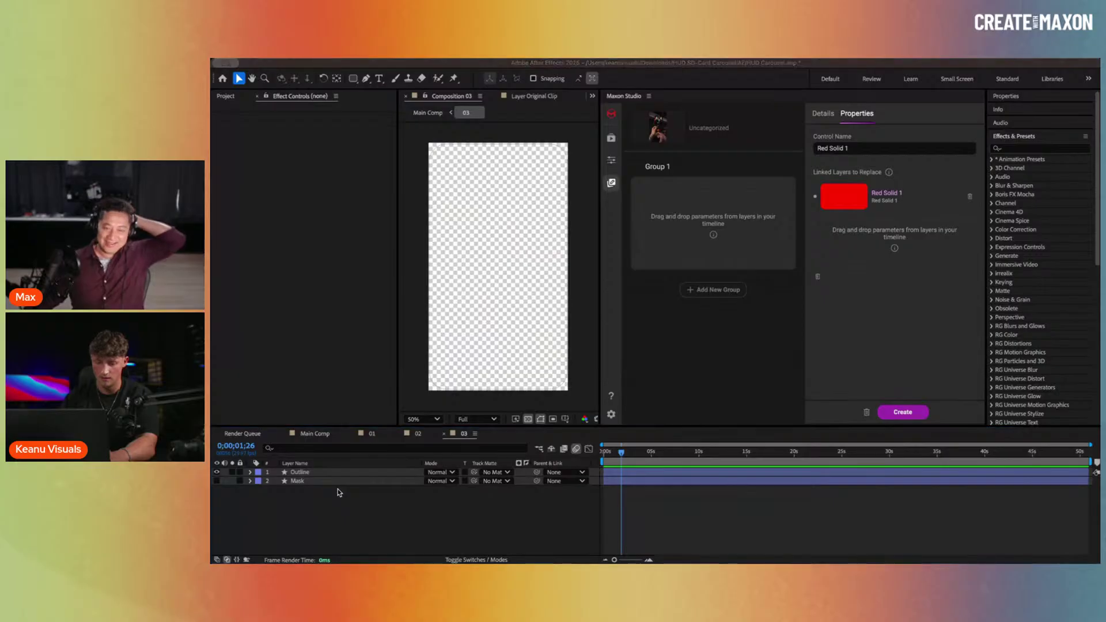
Step: Create a red solid named # in comp 03, matte it with Mask and add it to the capsule's Group 1
{"action": "key", "text": "ctrl+z"}
{"action": "key", "text": "Return"}
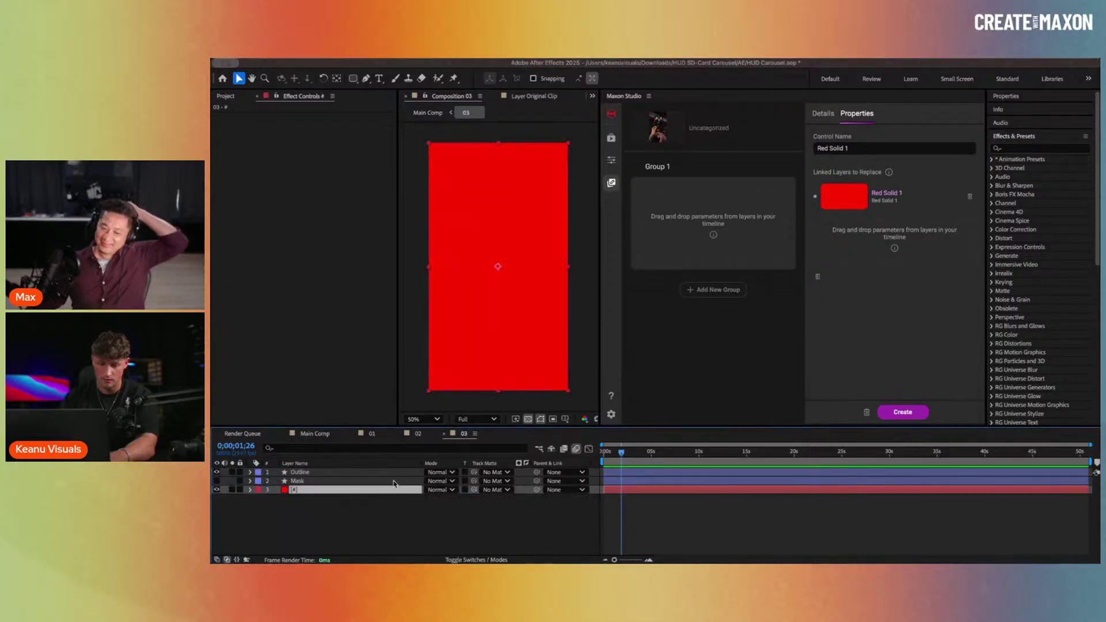
{"action": "left_click", "coordinate": [491, 489]}
{"action": "left_click", "coordinate": [496, 528]}
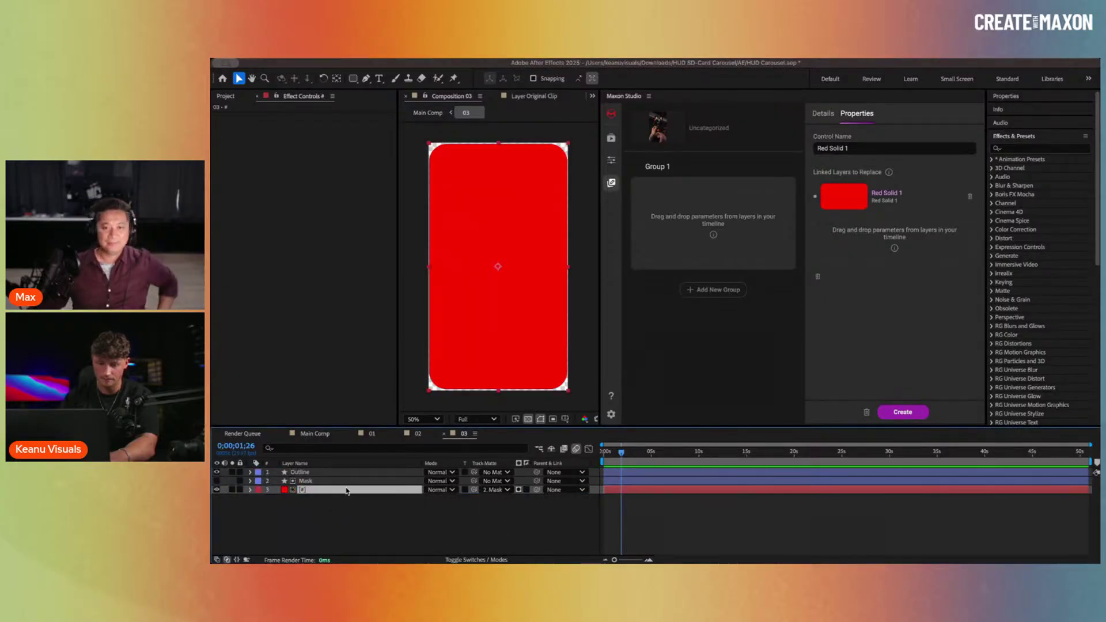
{"action": "left_click_drag", "start_coordinate": [346, 491], "coordinate": [716, 248]}
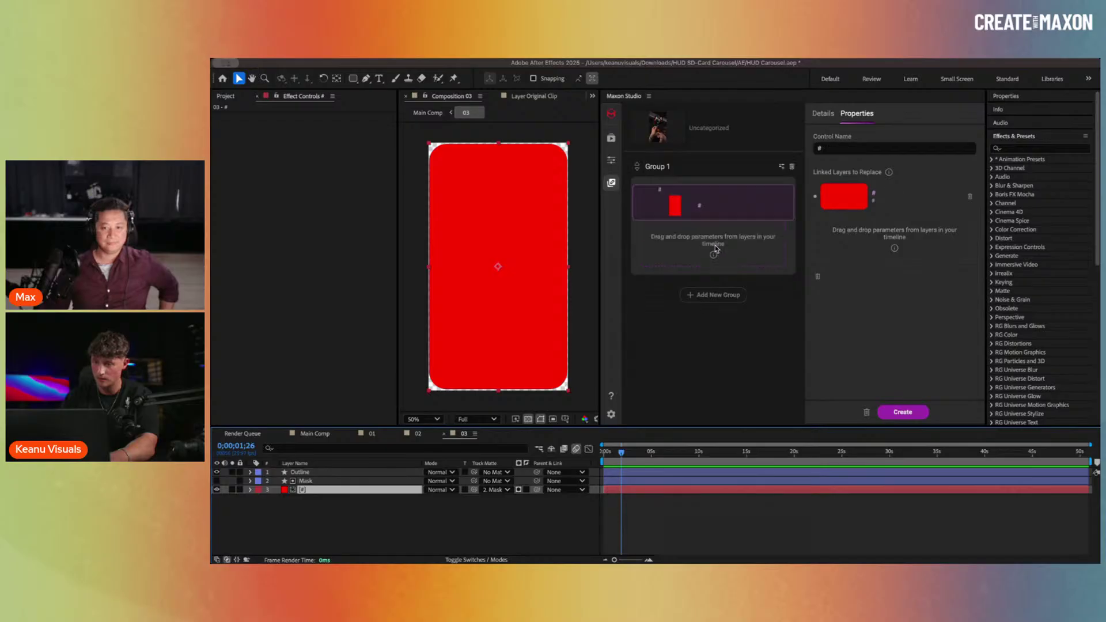
Step: Return to Main Comp, add another empty group to the capsule and save it as New Capsule 4, Uncategorized
{"action": "left_click", "coordinate": [316, 434]}
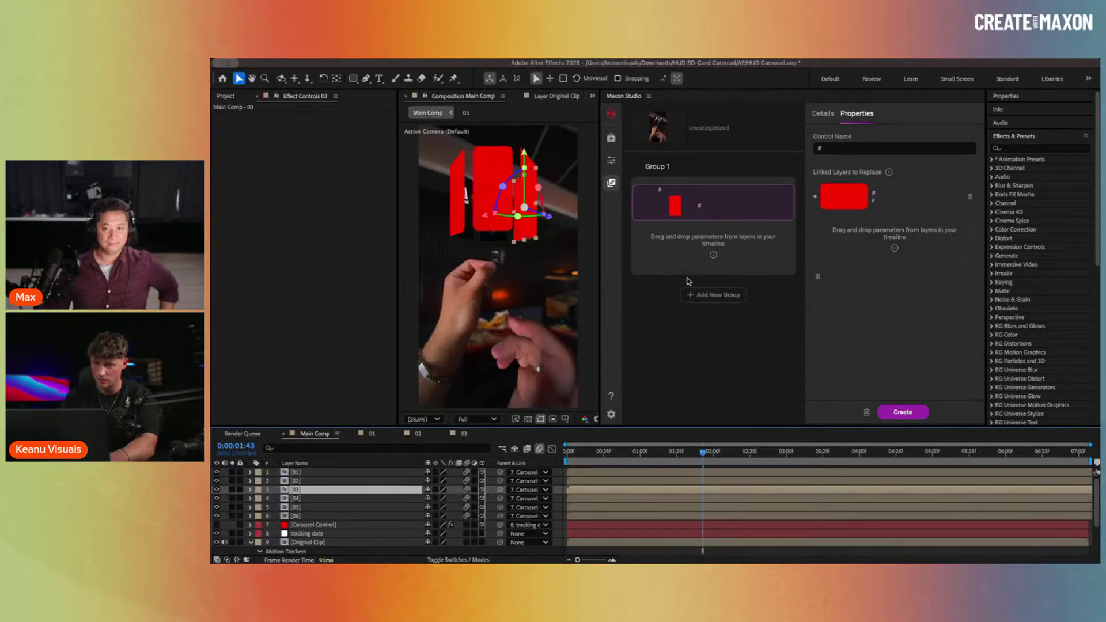
{"action": "left_click", "coordinate": [824, 114]}
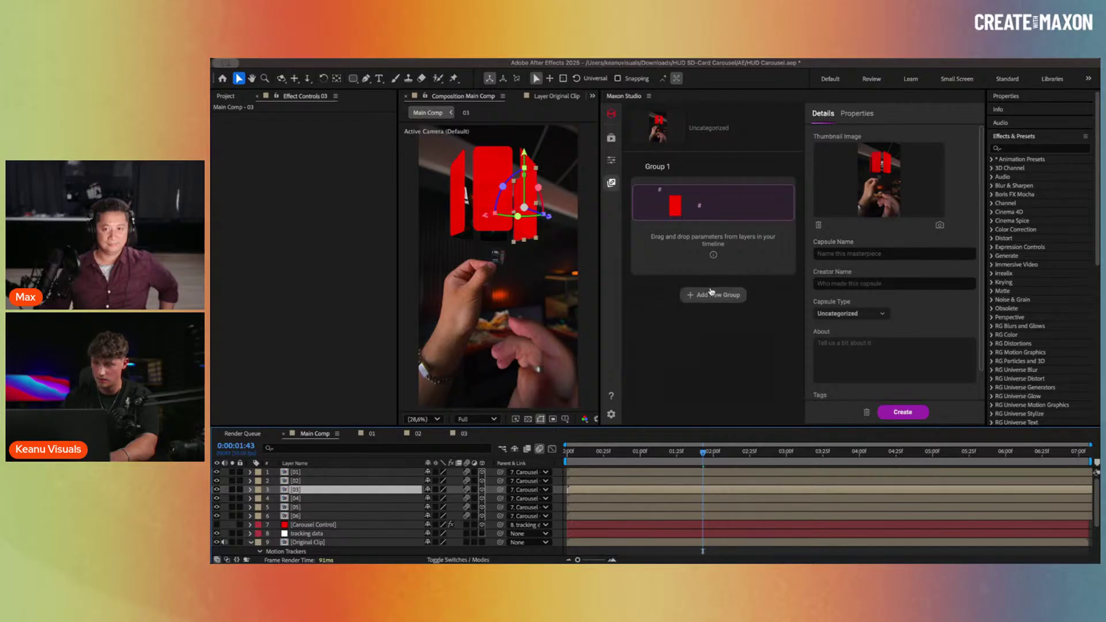
{"action": "left_click", "coordinate": [712, 294]}
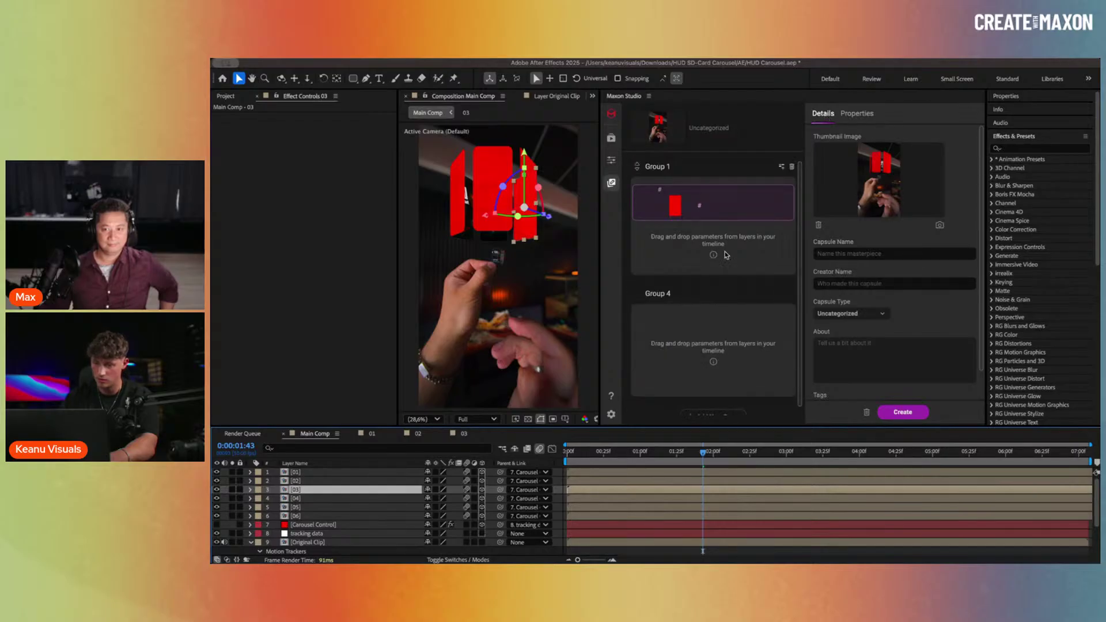
{"action": "scroll", "coordinate": [691, 334], "scroll_direction": "down", "scroll_amount": 1}
{"action": "scroll", "coordinate": [691, 334], "scroll_direction": "up", "scroll_amount": 1}
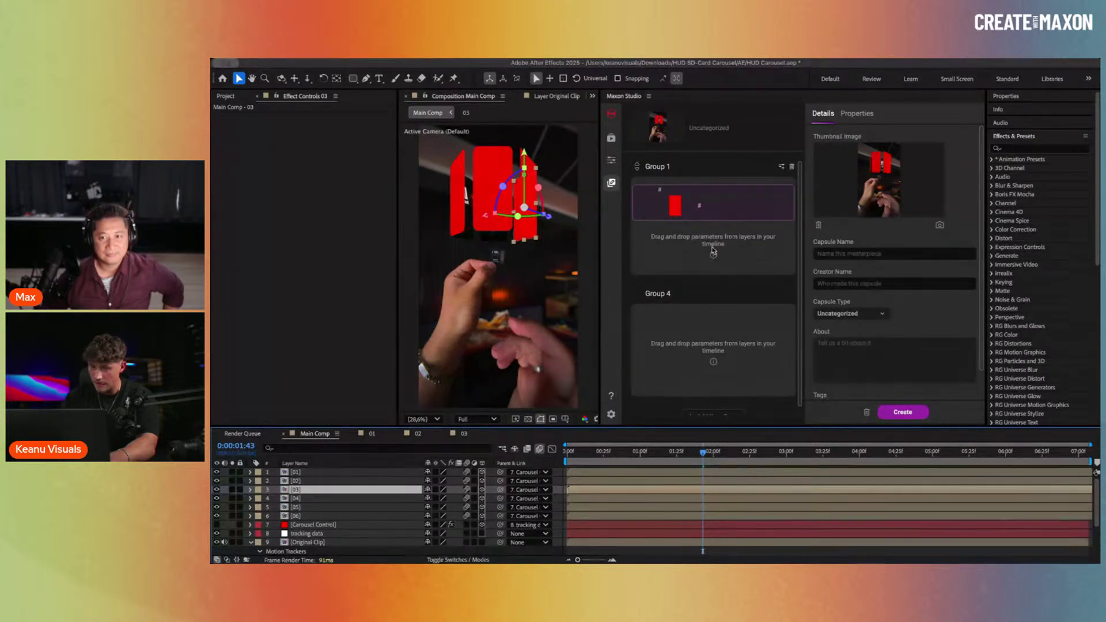
{"action": "scroll", "coordinate": [713, 252], "scroll_direction": "down", "scroll_amount": 1}
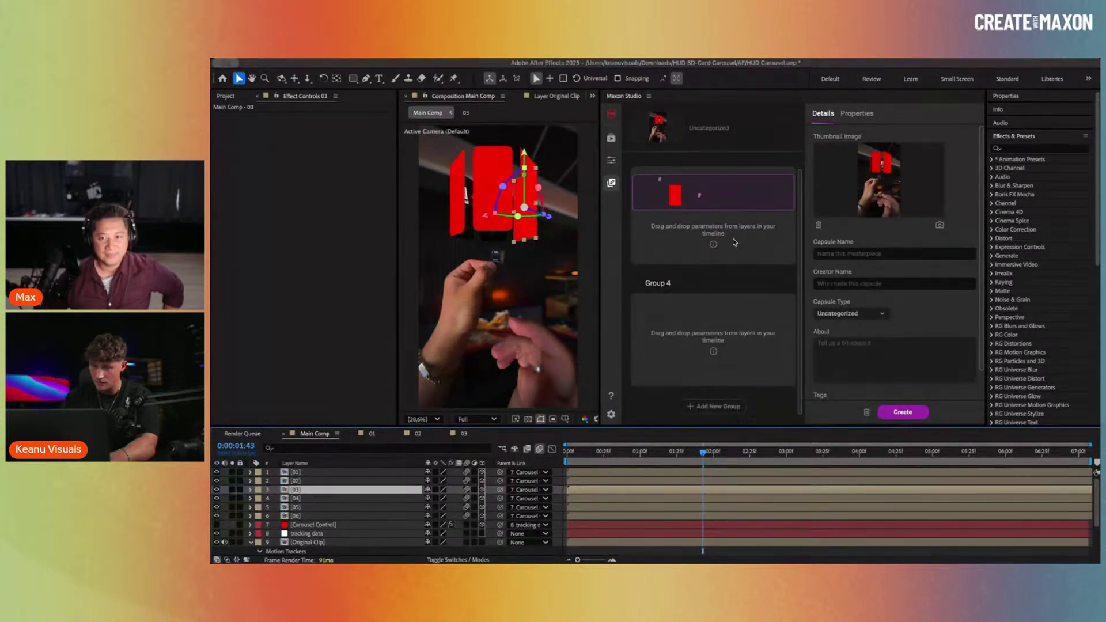
{"action": "left_click", "coordinate": [907, 415]}
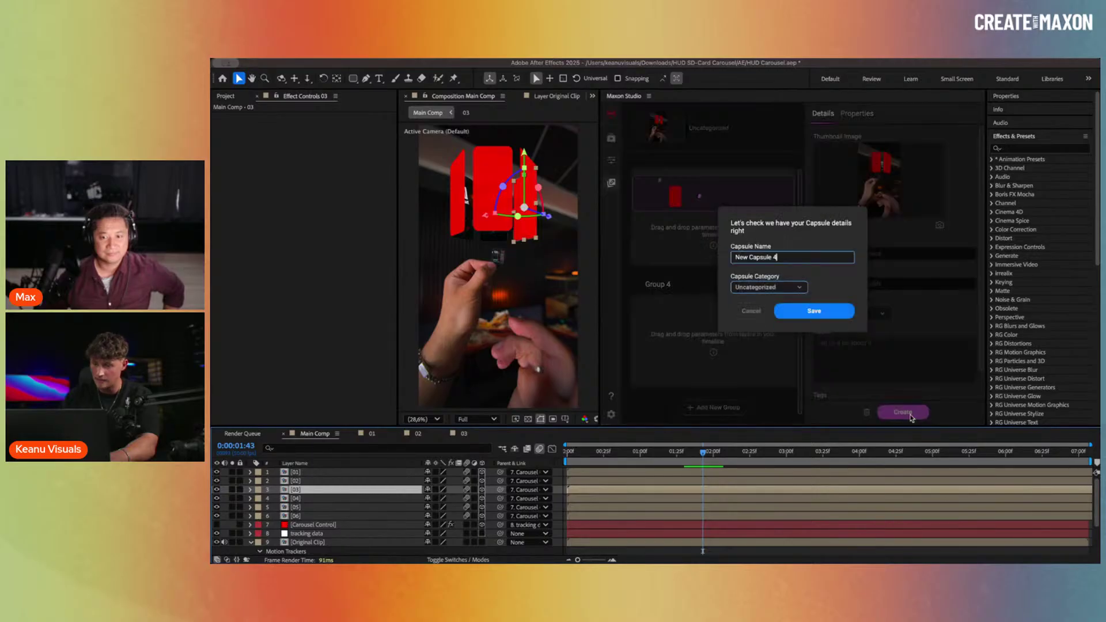
{"action": "left_click", "coordinate": [805, 314]}
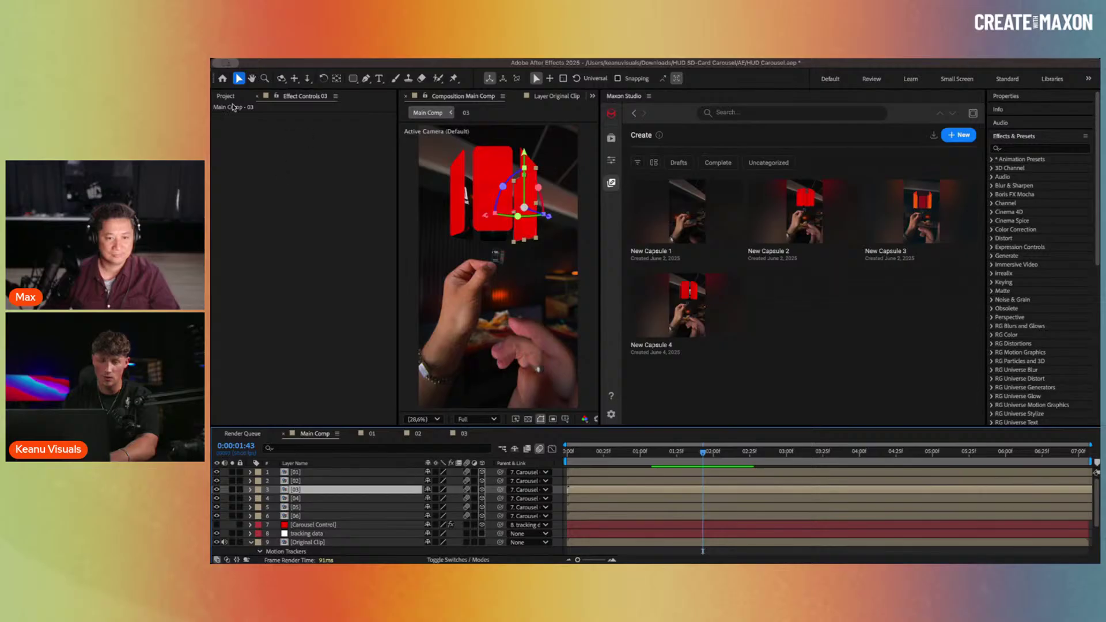
Step: Show the project's items and create a new empty 2160 x 3840 composition, Comp 1
{"action": "left_click", "coordinate": [225, 96]}
{"action": "left_click", "coordinate": [215, 189]}
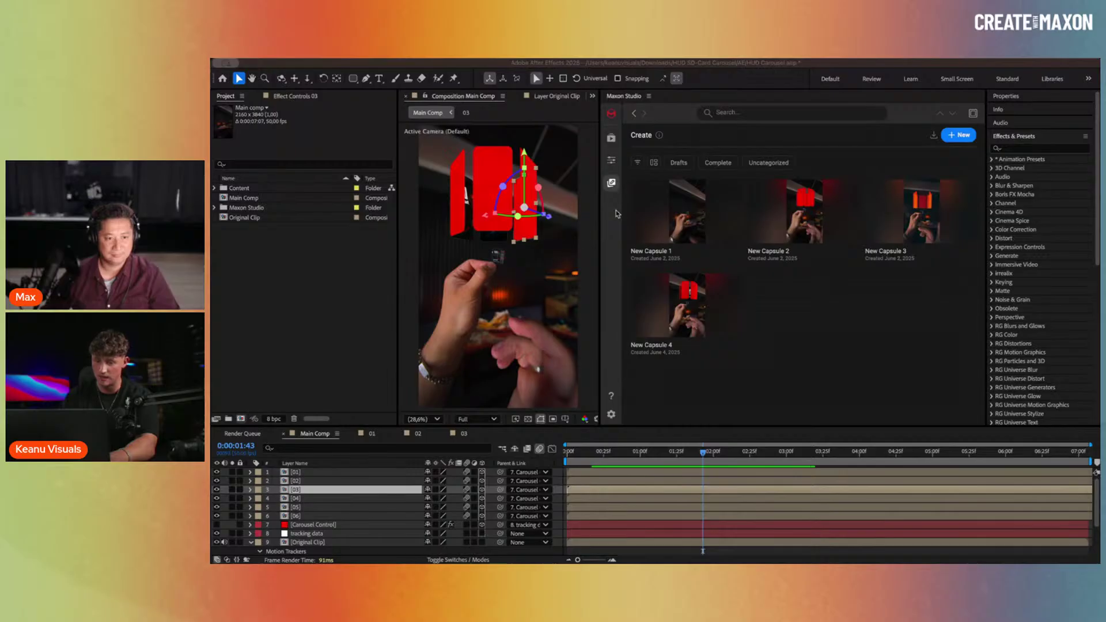
{"action": "left_click", "coordinate": [340, 334]}
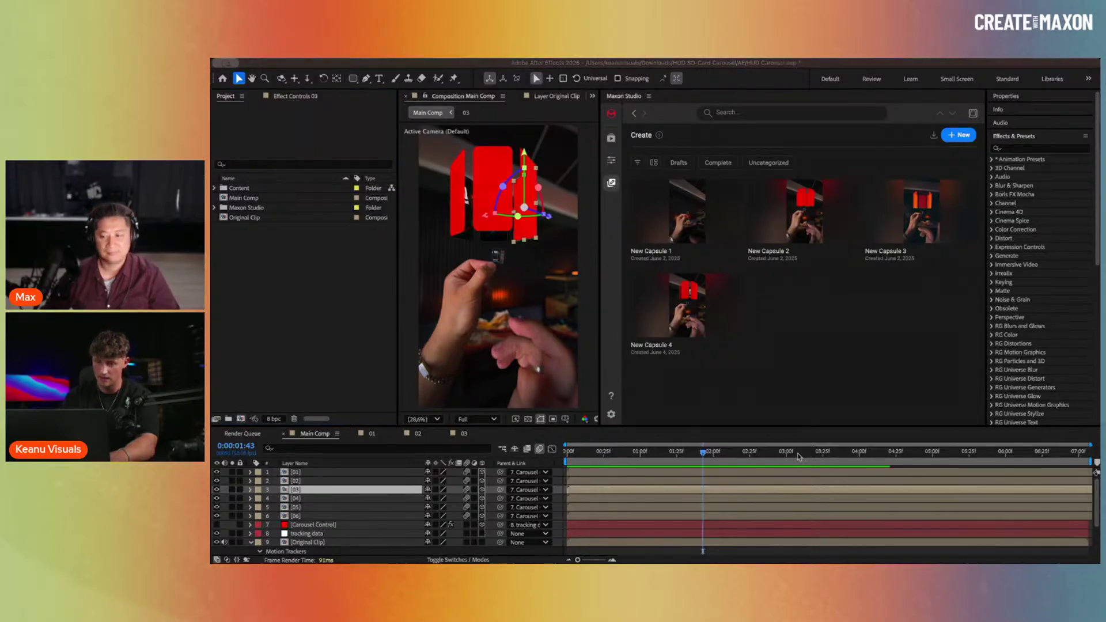
{"action": "key", "text": "super+n"}
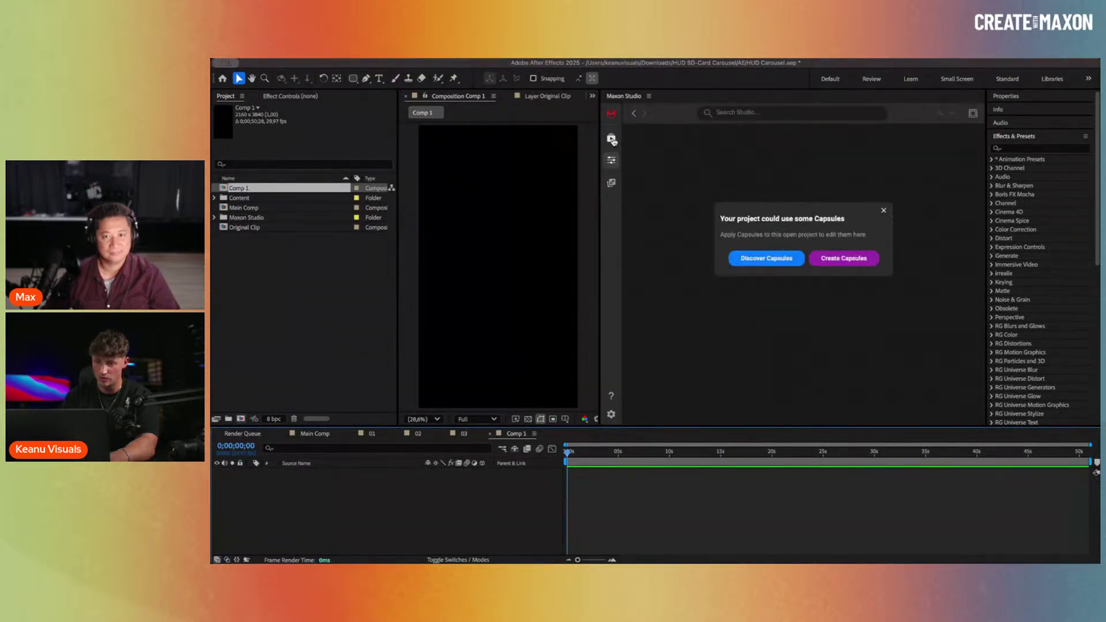
Step: Look through Maxon Studio's capsule library, applied capsules and capsule creation views for the saved custom capsules
{"action": "left_click", "coordinate": [612, 140]}
{"action": "left_click", "coordinate": [611, 183]}
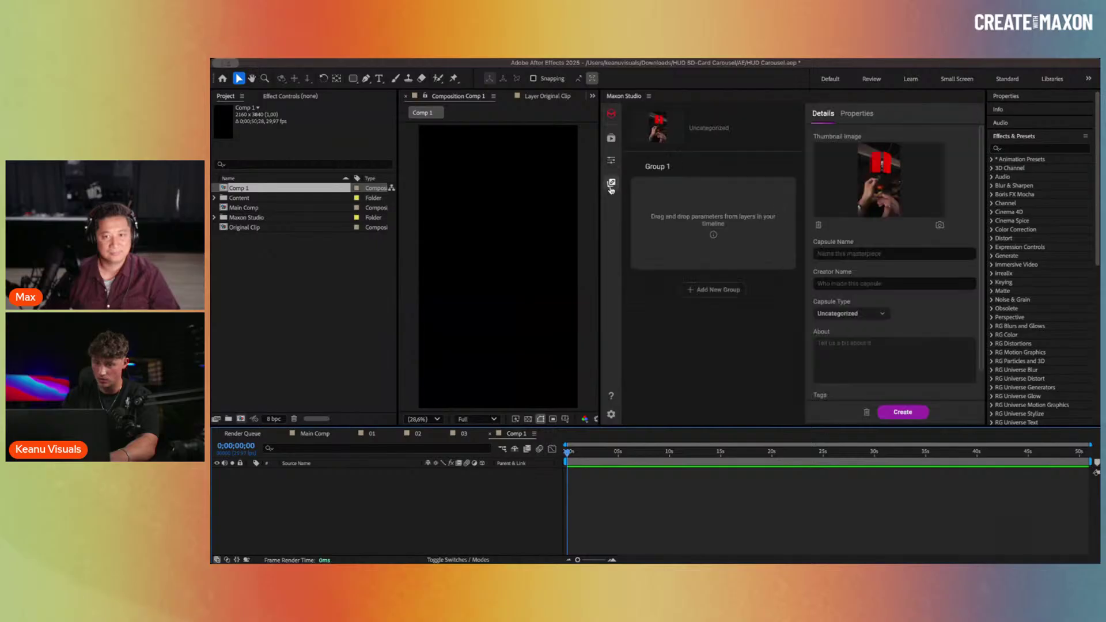
{"action": "left_click", "coordinate": [869, 114]}
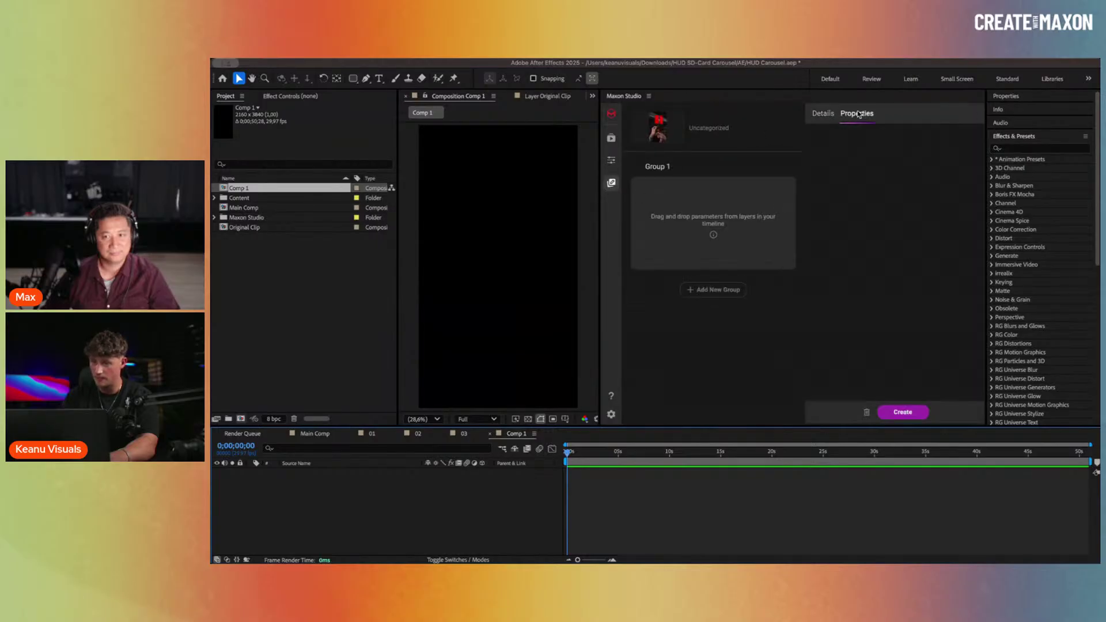
{"action": "left_click", "coordinate": [814, 120]}
{"action": "left_click", "coordinate": [610, 138]}
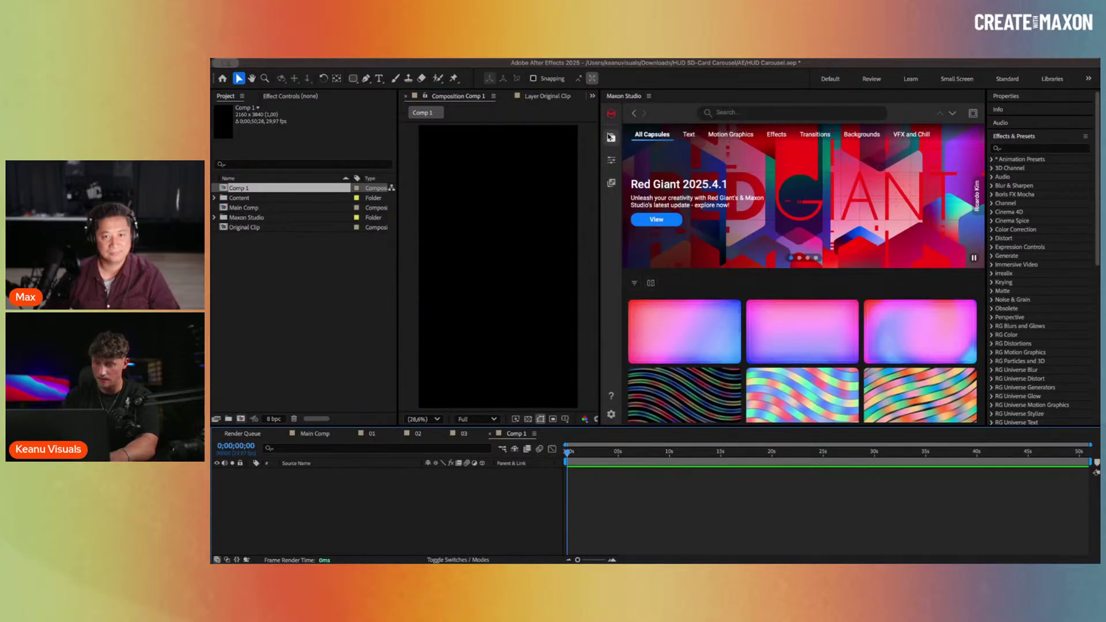
{"action": "left_click", "coordinate": [610, 157]}
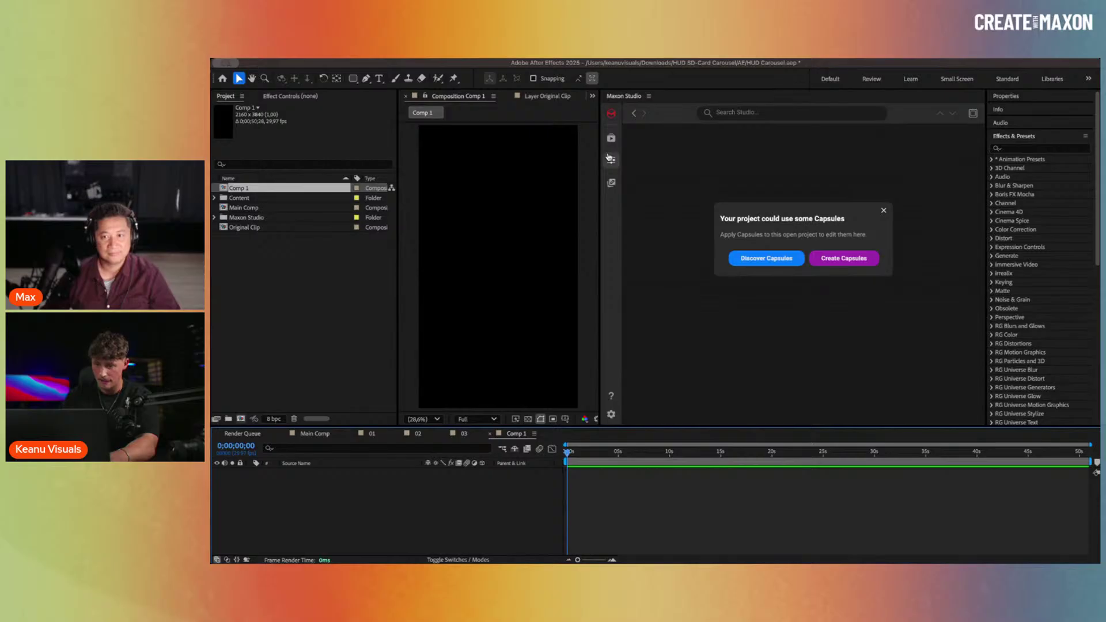
{"action": "left_click", "coordinate": [885, 210]}
{"action": "left_click", "coordinate": [635, 116]}
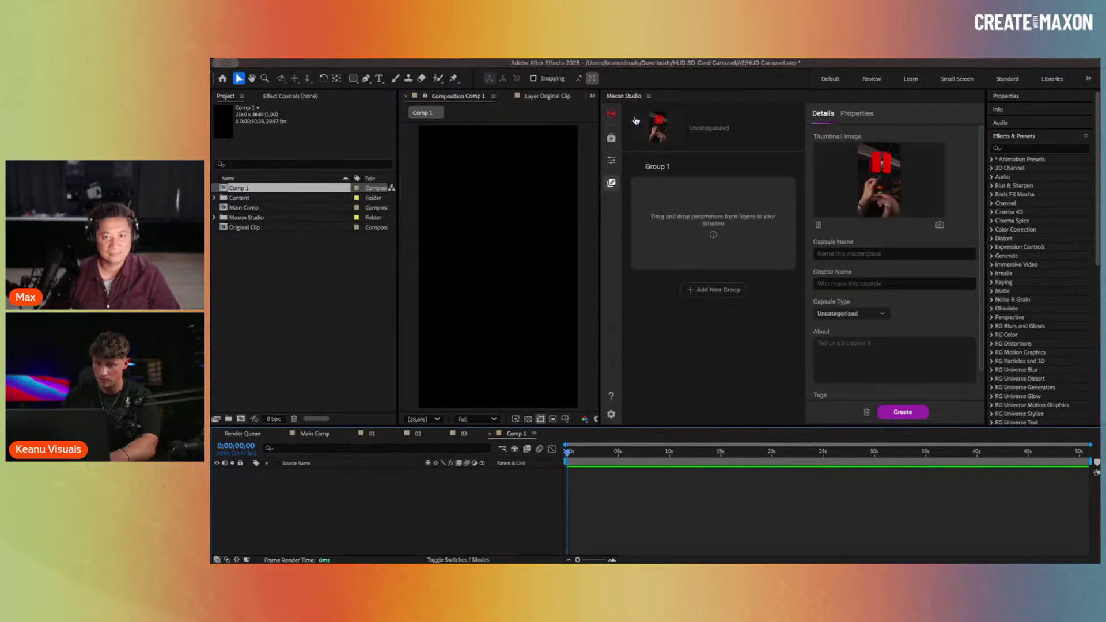
{"action": "left_click", "coordinate": [611, 138]}
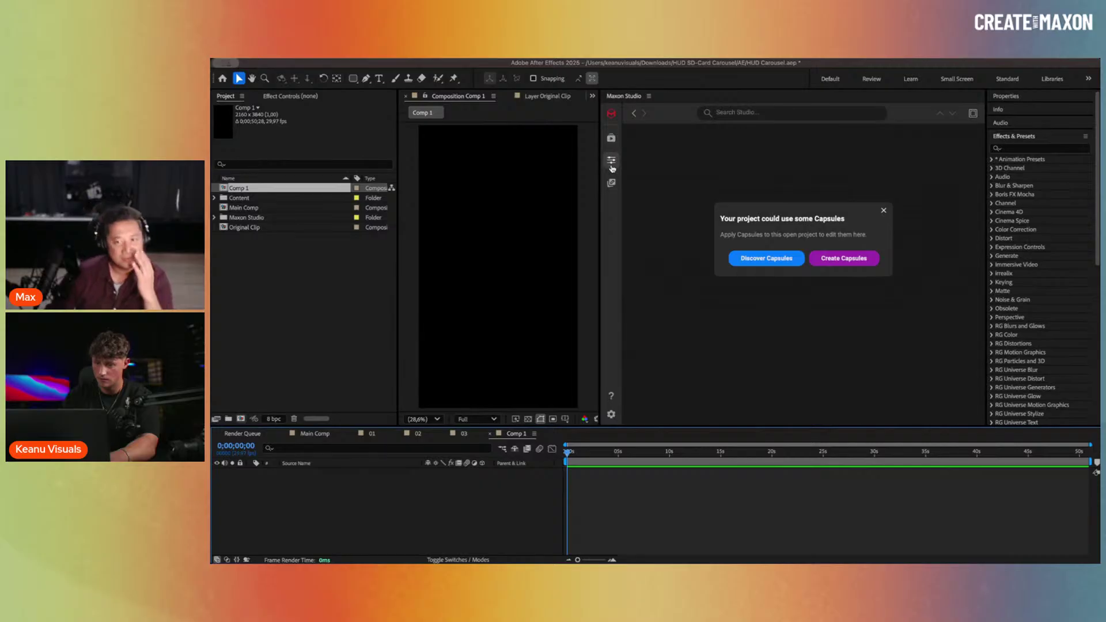
{"action": "left_click", "coordinate": [884, 212]}
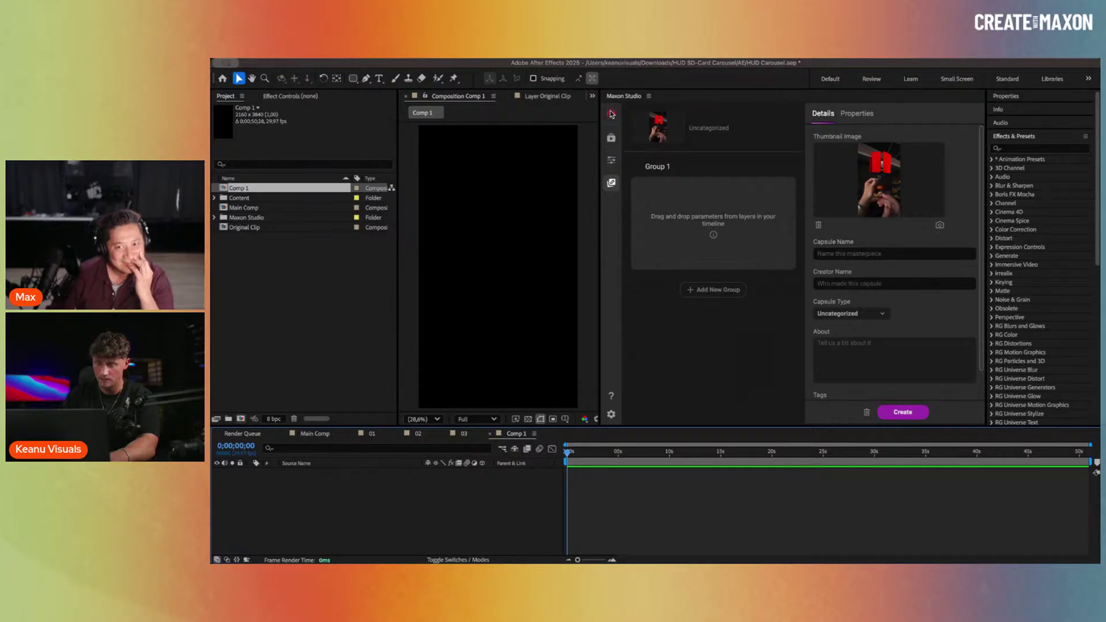
{"action": "left_click", "coordinate": [611, 139]}
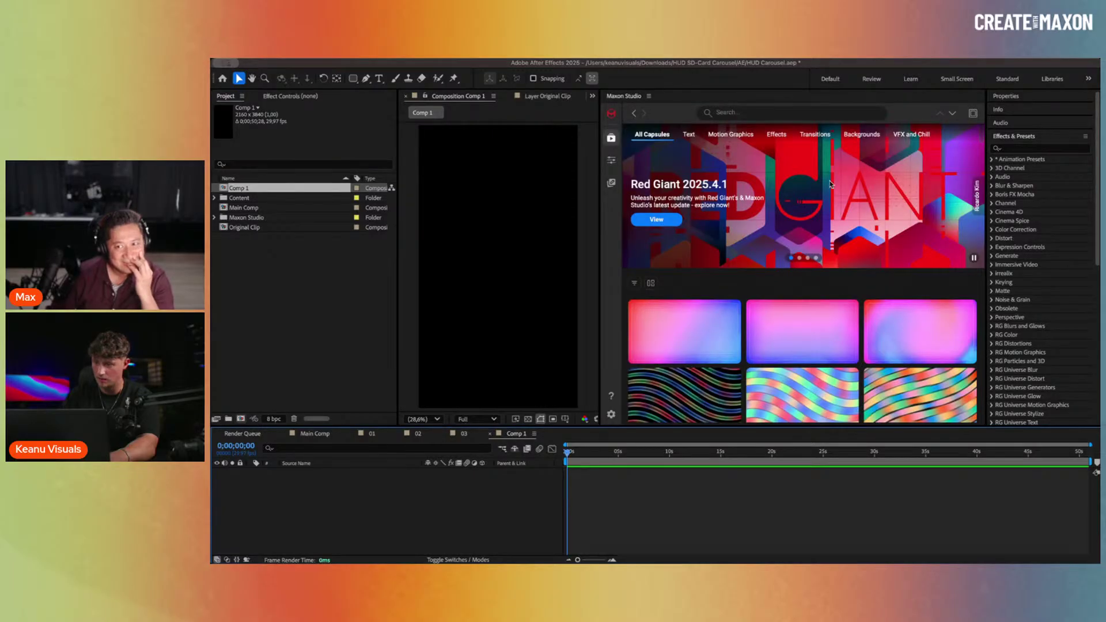
{"action": "scroll", "coordinate": [831, 184], "scroll_direction": "down", "scroll_amount": 10}
{"action": "scroll", "coordinate": [831, 184], "scroll_direction": "up", "scroll_amount": 10}
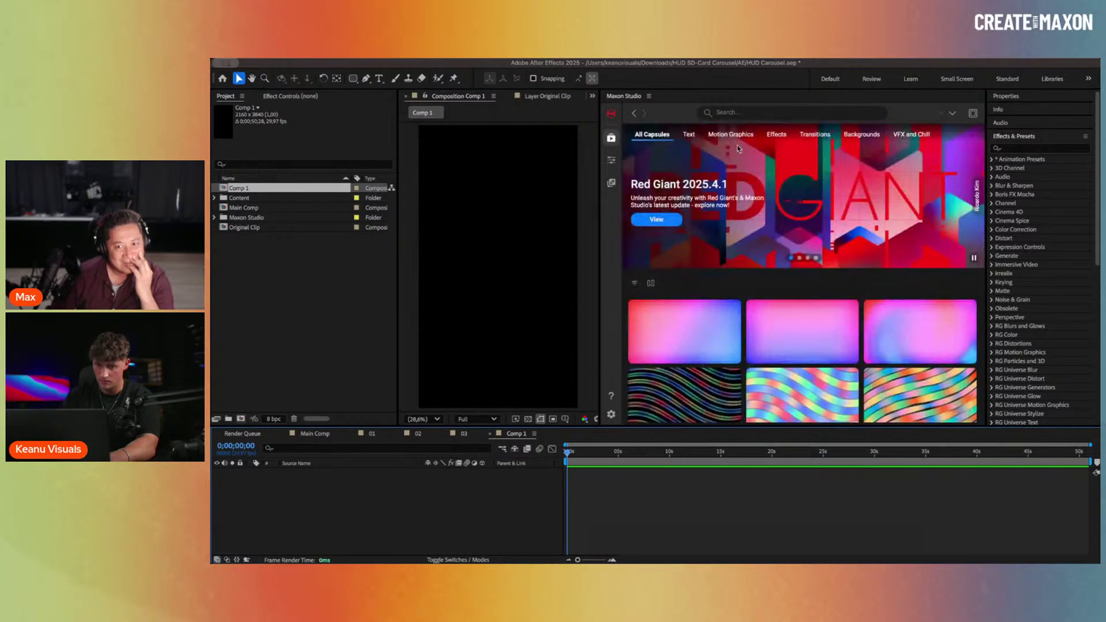
{"action": "left_click", "coordinate": [749, 110]}
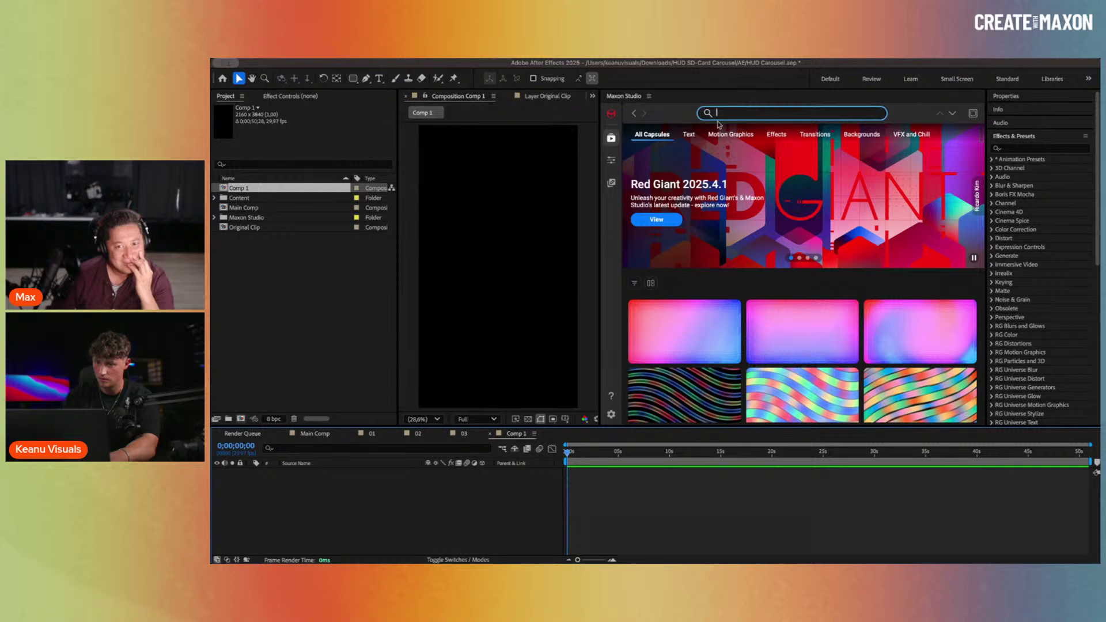
{"action": "left_click", "coordinate": [690, 135]}
{"action": "left_click", "coordinate": [730, 134]}
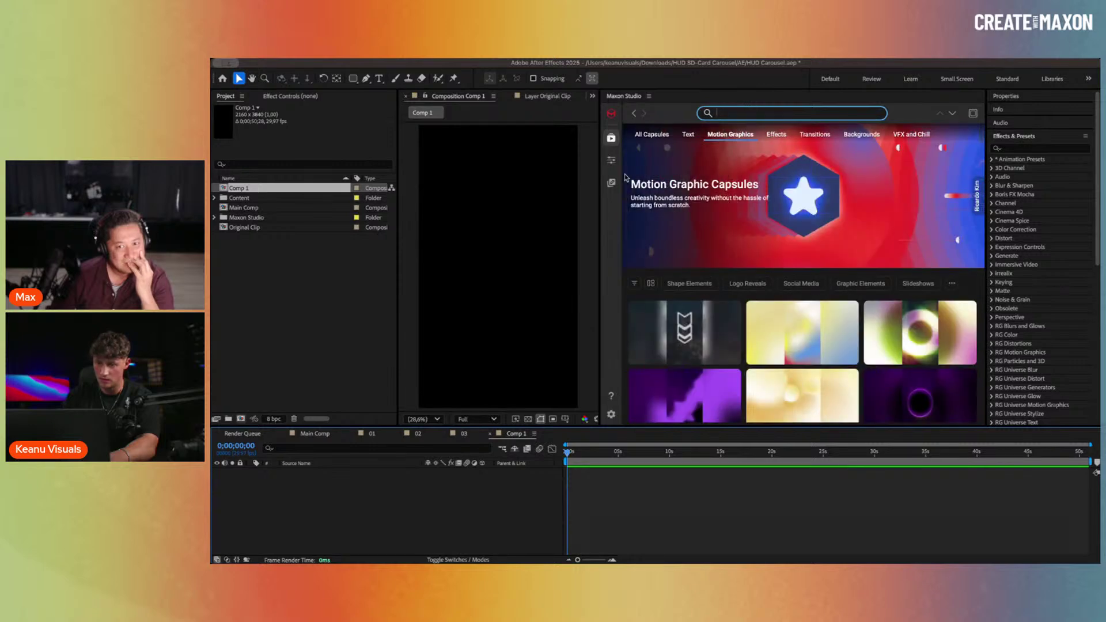
{"action": "left_click", "coordinate": [612, 161]}
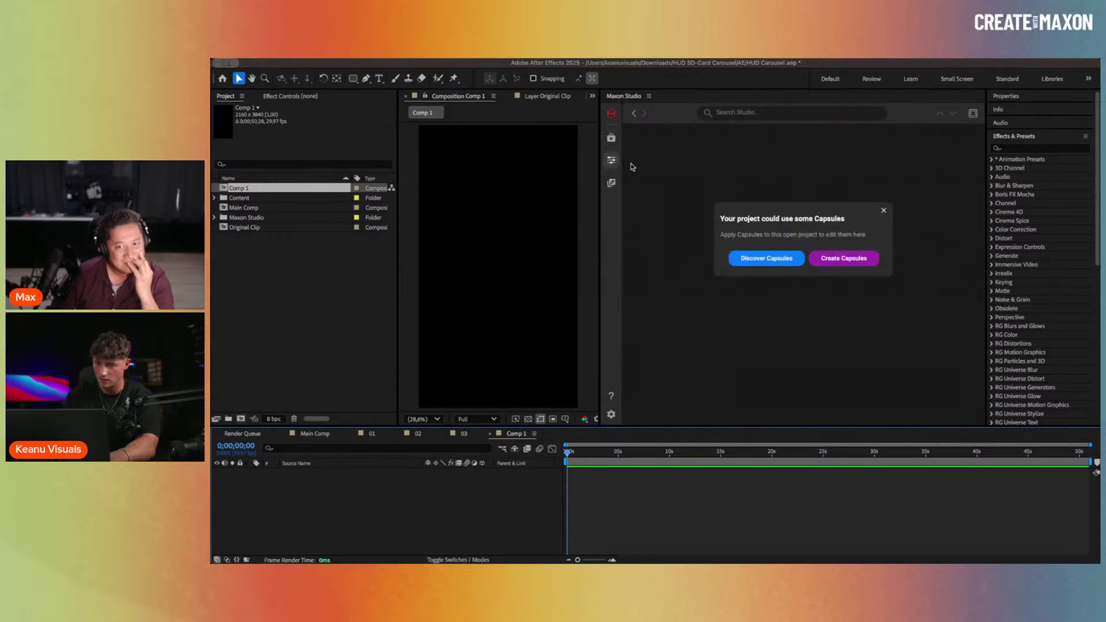
Step: Create another Uncategorized capsule from the open capsule form with its empty Group 1, bringing up the list of custom capsules
{"action": "left_click", "coordinate": [845, 258]}
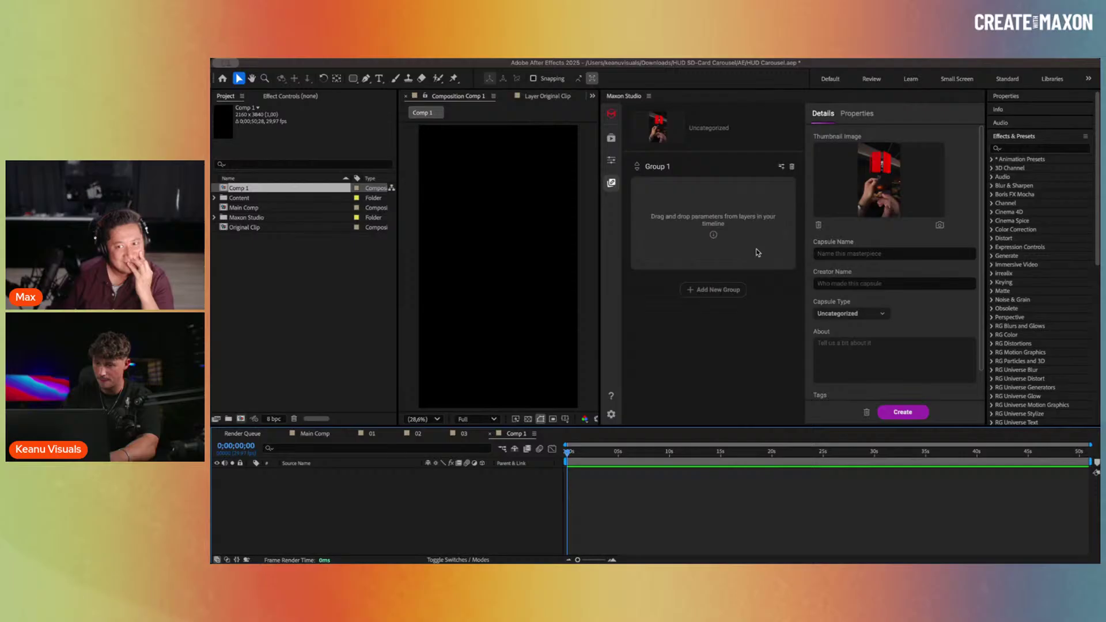
{"action": "left_click", "coordinate": [898, 411]}
{"action": "left_click", "coordinate": [818, 311]}
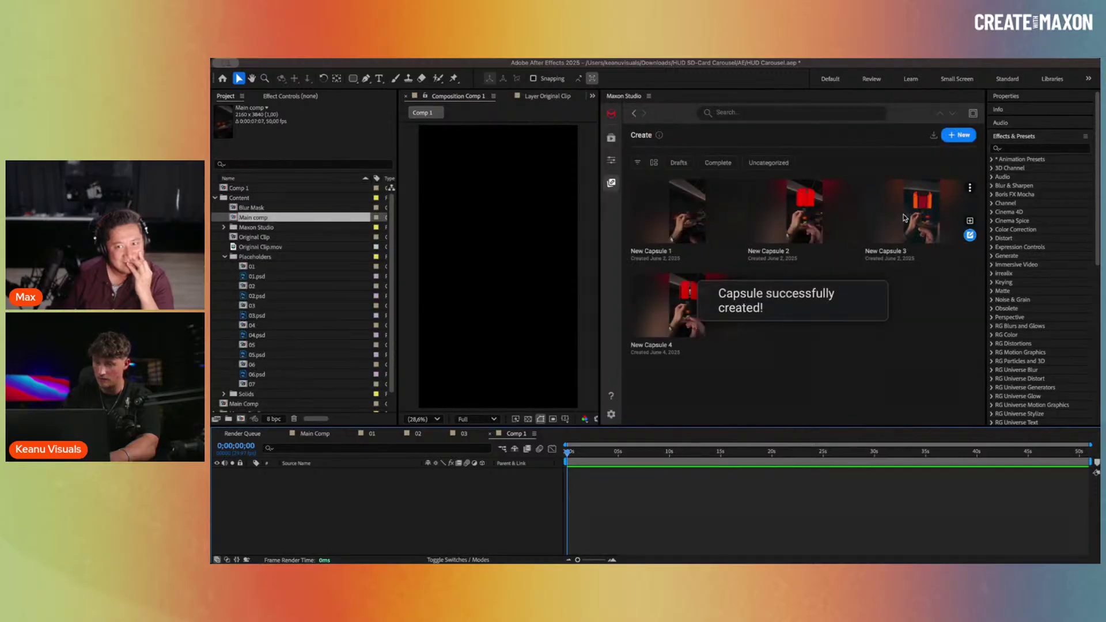
{"action": "mouse_move", "coordinate": [661, 317]}
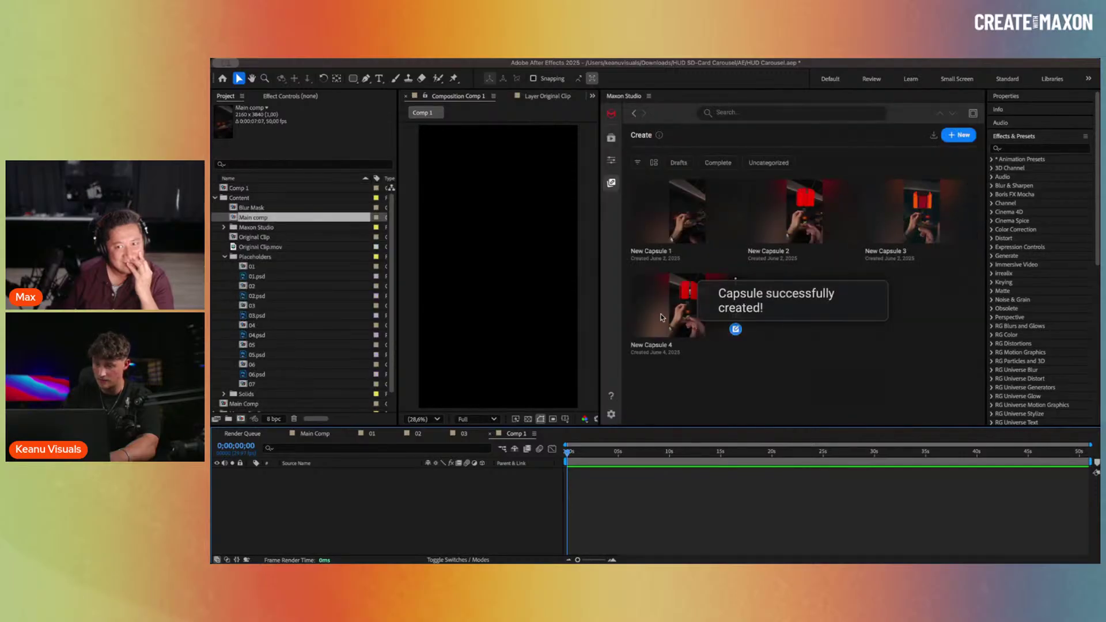
{"action": "left_click", "coordinate": [736, 330]}
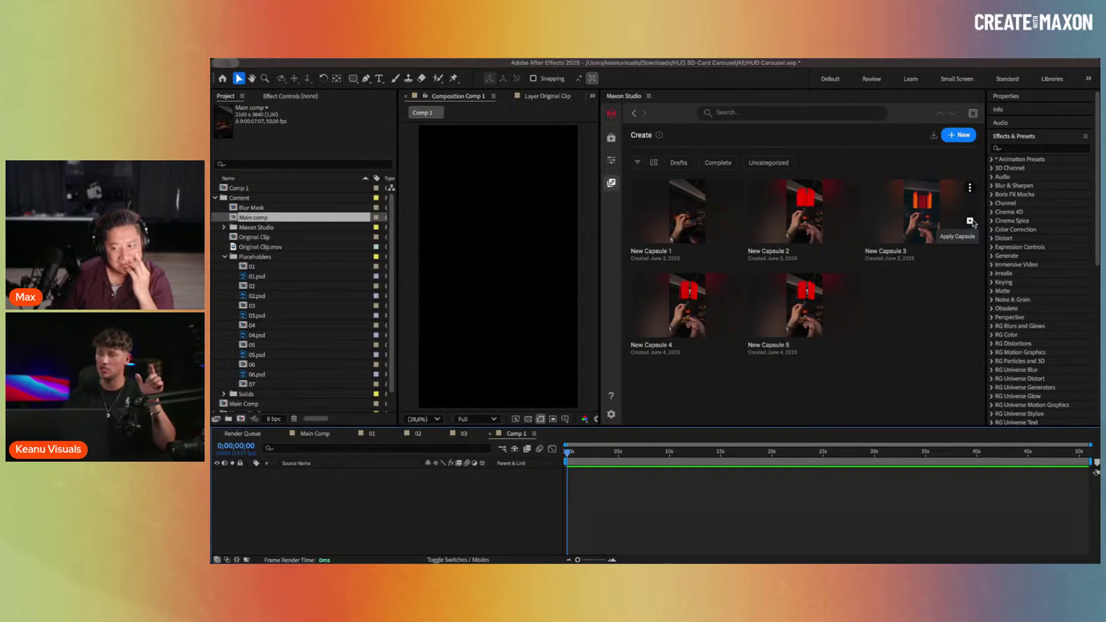
Step: Apply New Capsule 2 to Comp 1, enlarge the composition view and preview the carousel animation from the start
{"action": "mouse_move", "coordinate": [853, 230]}
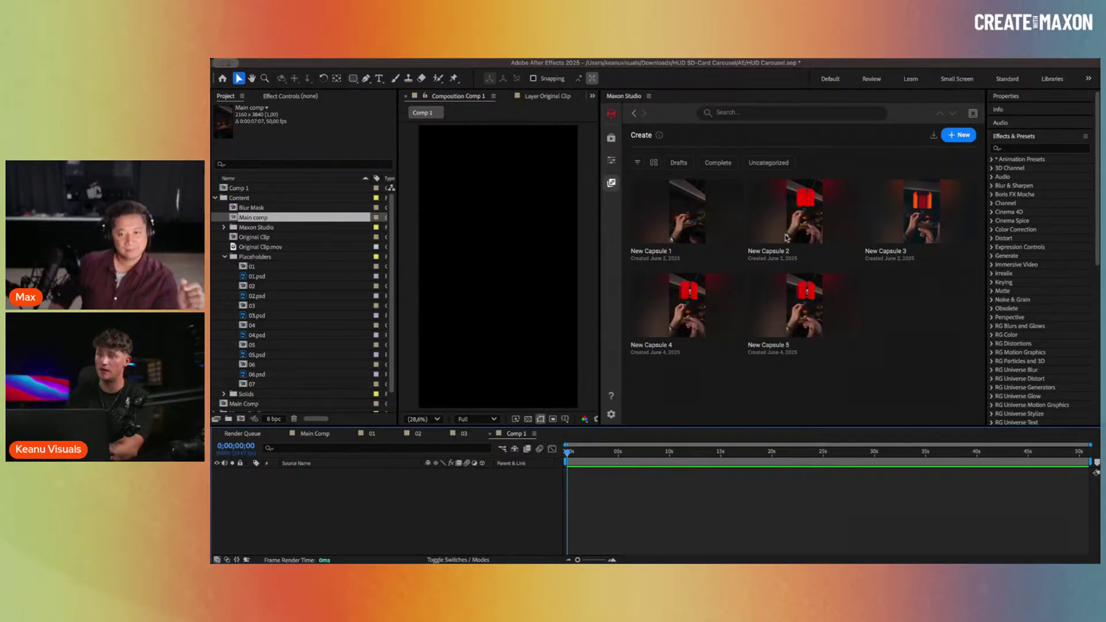
{"action": "left_click", "coordinate": [853, 222]}
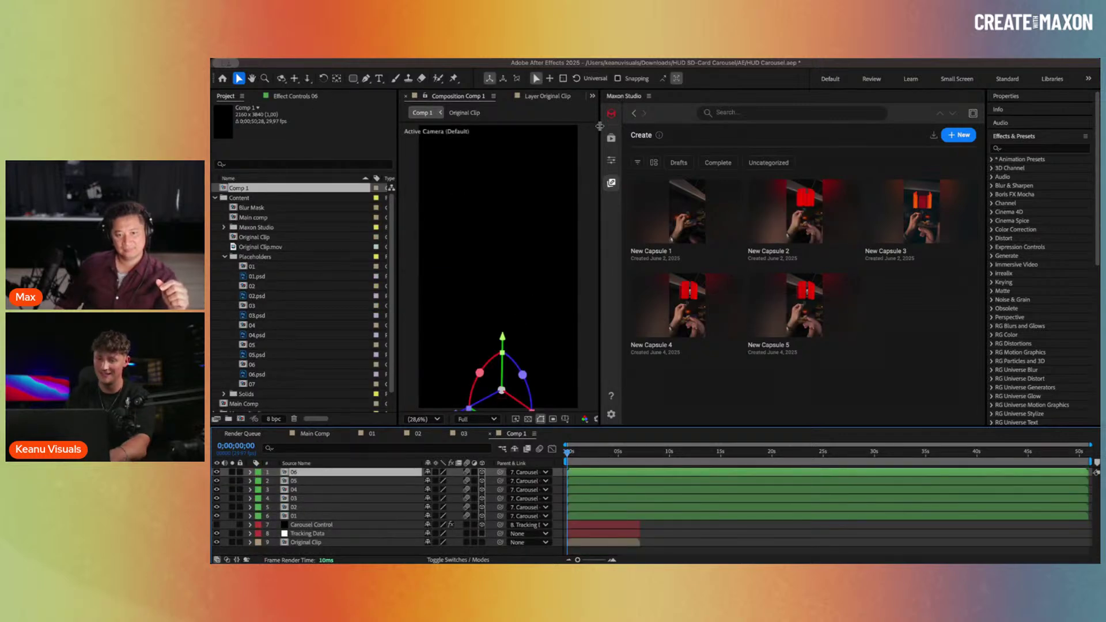
{"action": "left_click_drag", "start_coordinate": [601, 126], "coordinate": [872, 175]}
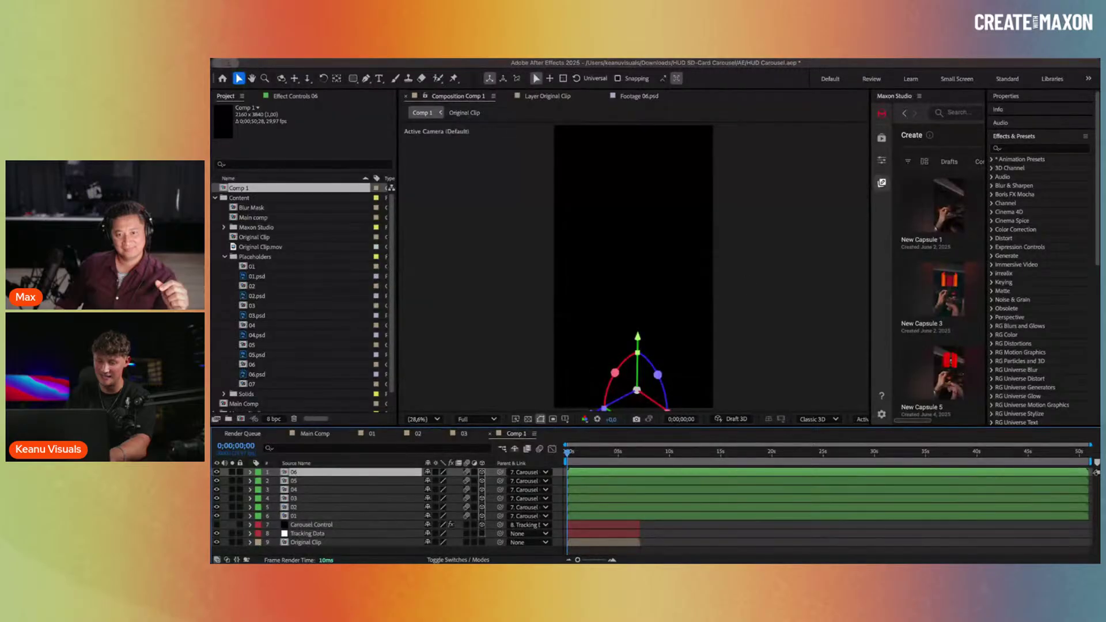
{"action": "left_click_drag", "start_coordinate": [628, 455], "coordinate": [560, 461]}
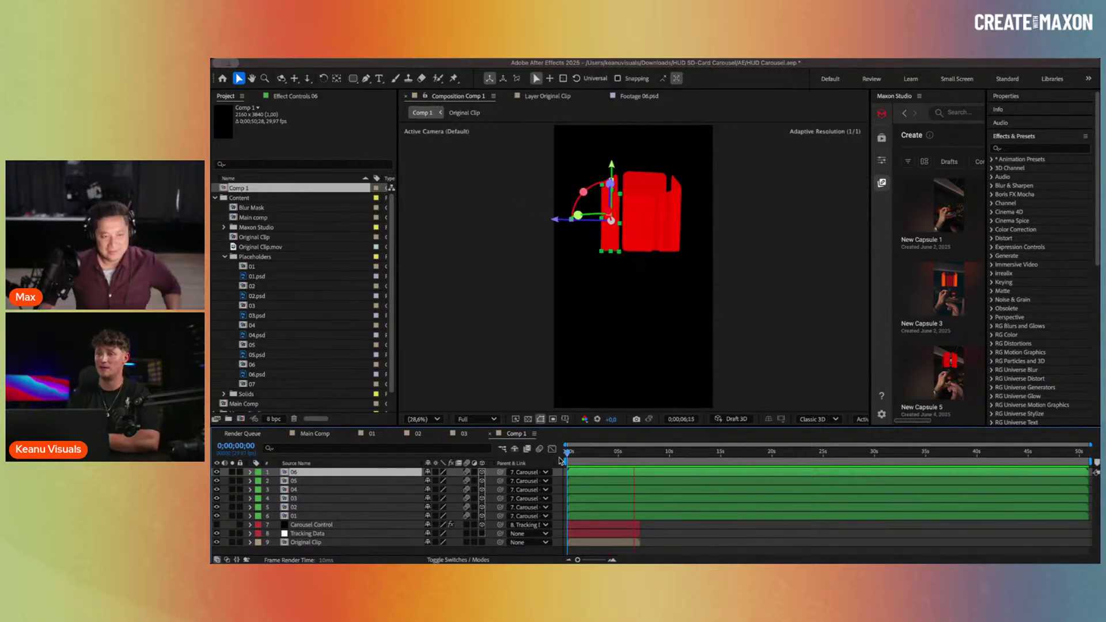
Step: Open the applied New Capsule 2's parameters in a wider panel and move the current time to 0;00;10;07
{"action": "left_click", "coordinate": [305, 96]}
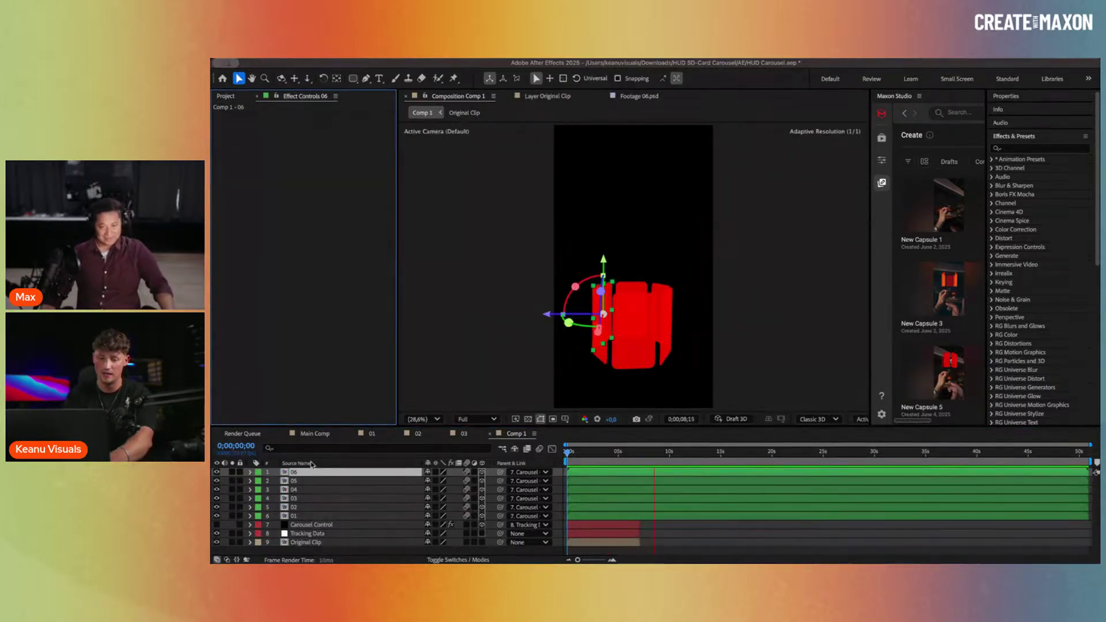
{"action": "left_click", "coordinate": [883, 159]}
{"action": "left_click_drag", "start_coordinate": [869, 205], "coordinate": [754, 206]}
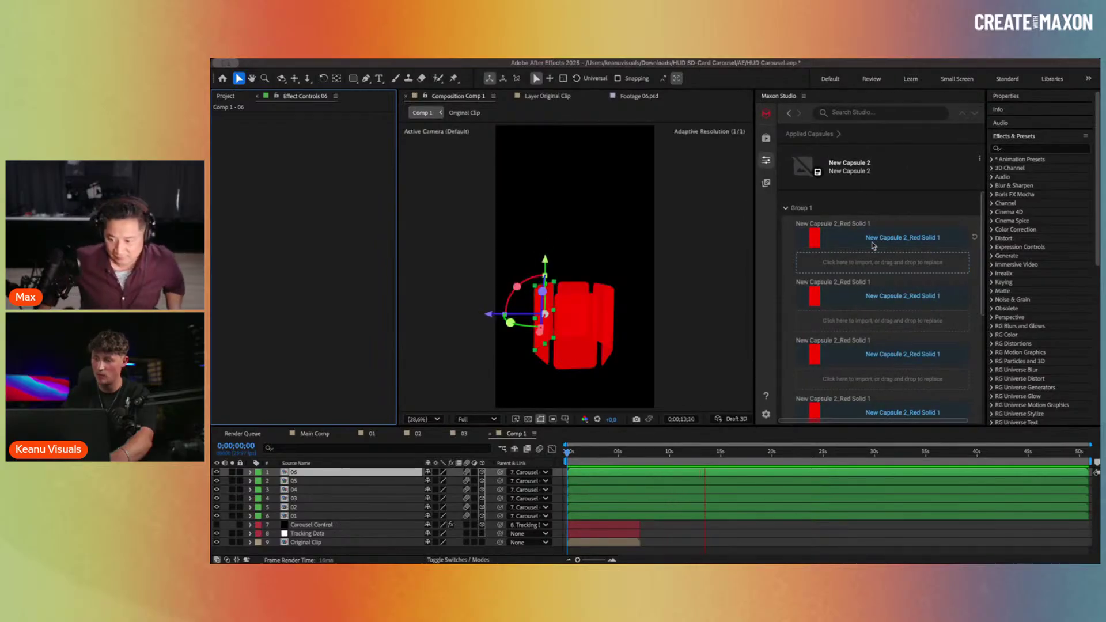
{"action": "left_click_drag", "start_coordinate": [621, 457], "coordinate": [672, 452]}
{"action": "scroll", "coordinate": [800, 295], "scroll_direction": "down", "scroll_amount": 2}
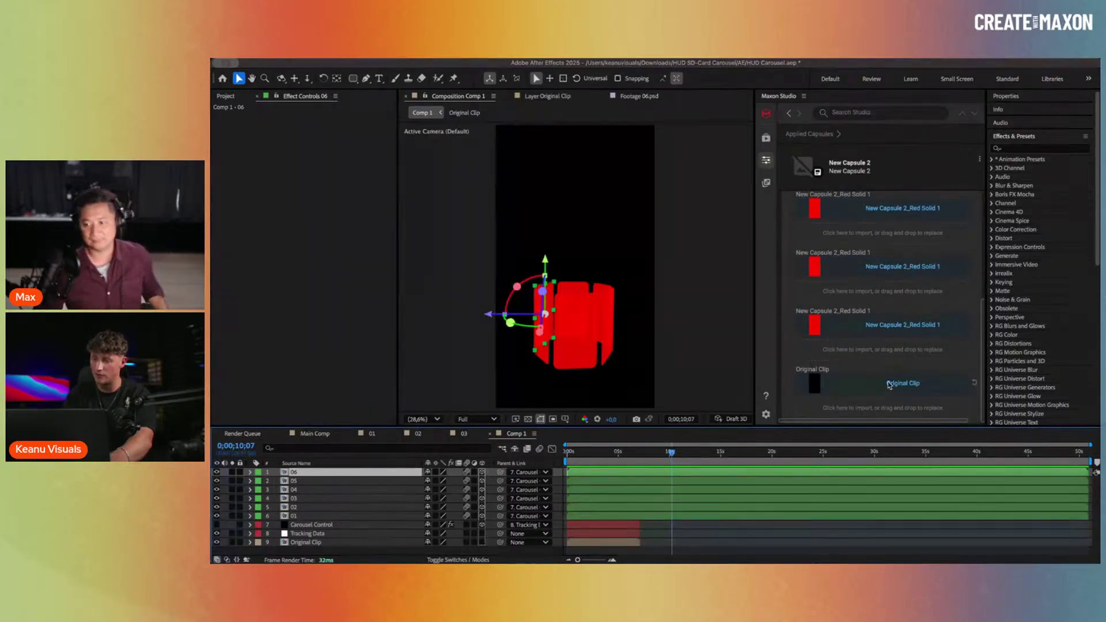
Step: Replace the capsule's Original Clip with Original Clip.mov and preview Comp 1 from the start to 0;00;02;07
{"action": "left_click", "coordinate": [226, 97]}
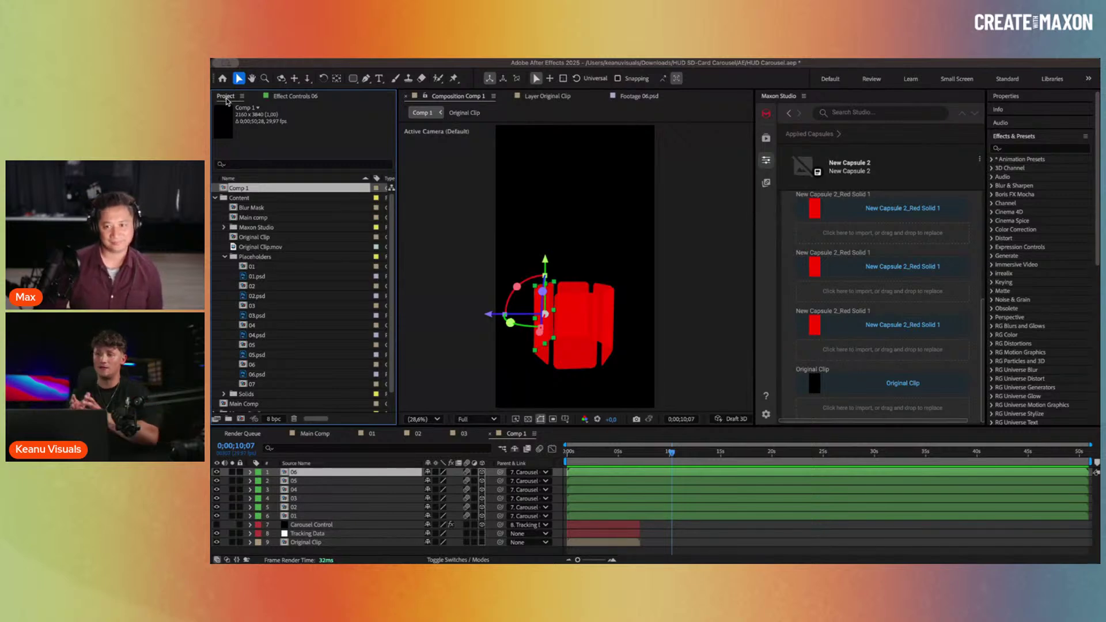
{"action": "left_click", "coordinate": [282, 248]}
{"action": "left_click_drag", "start_coordinate": [260, 251], "coordinate": [870, 410]}
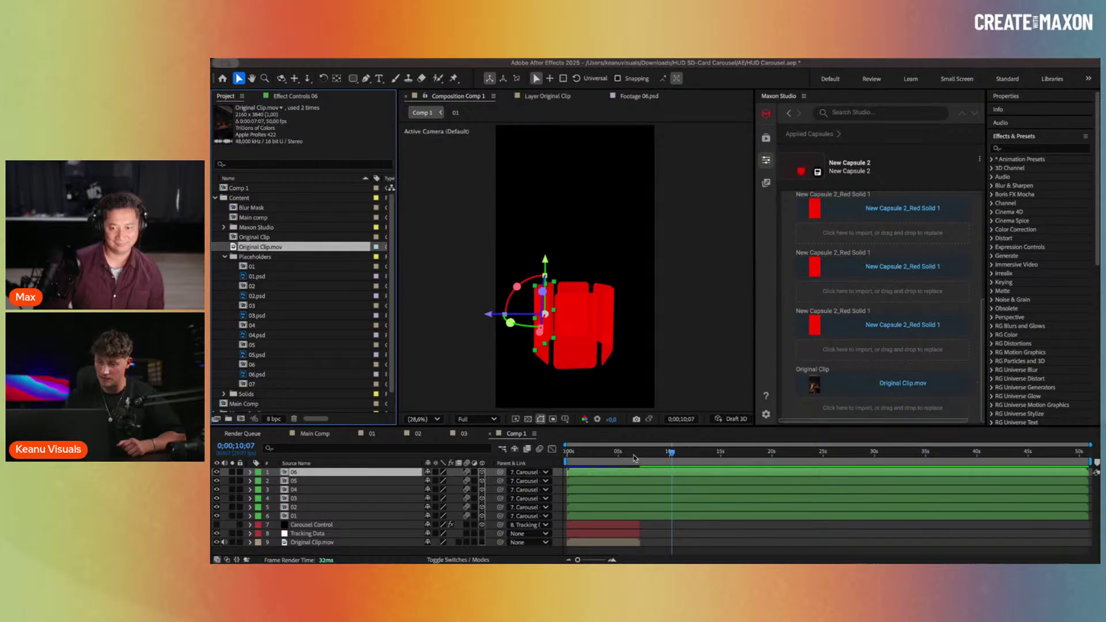
{"action": "left_click_drag", "start_coordinate": [635, 458], "coordinate": [548, 461]}
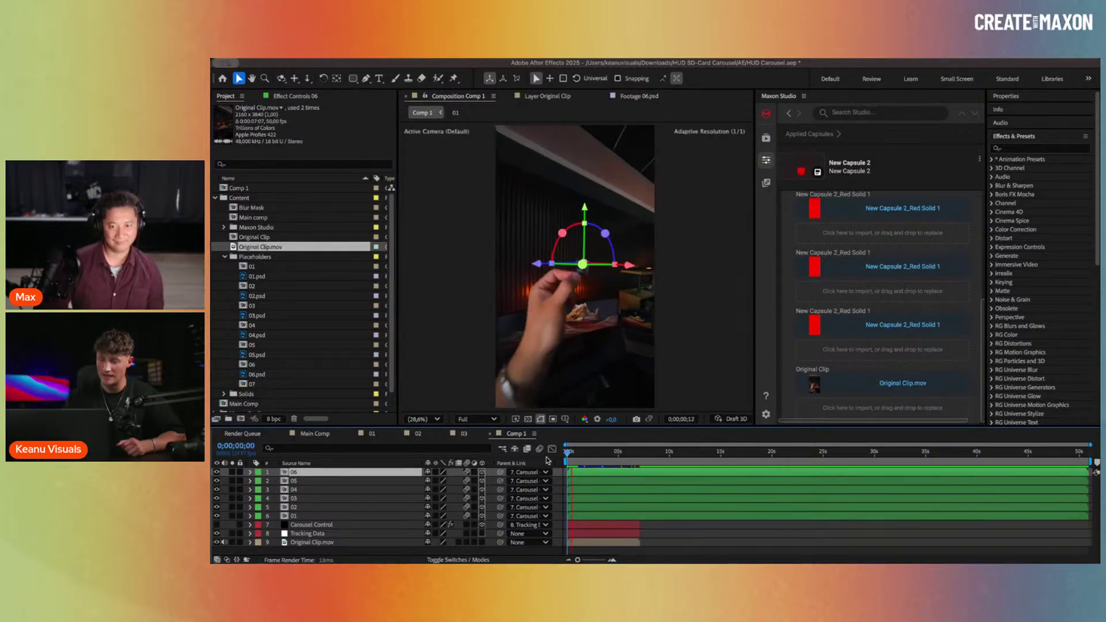
{"action": "key", "text": "space"}
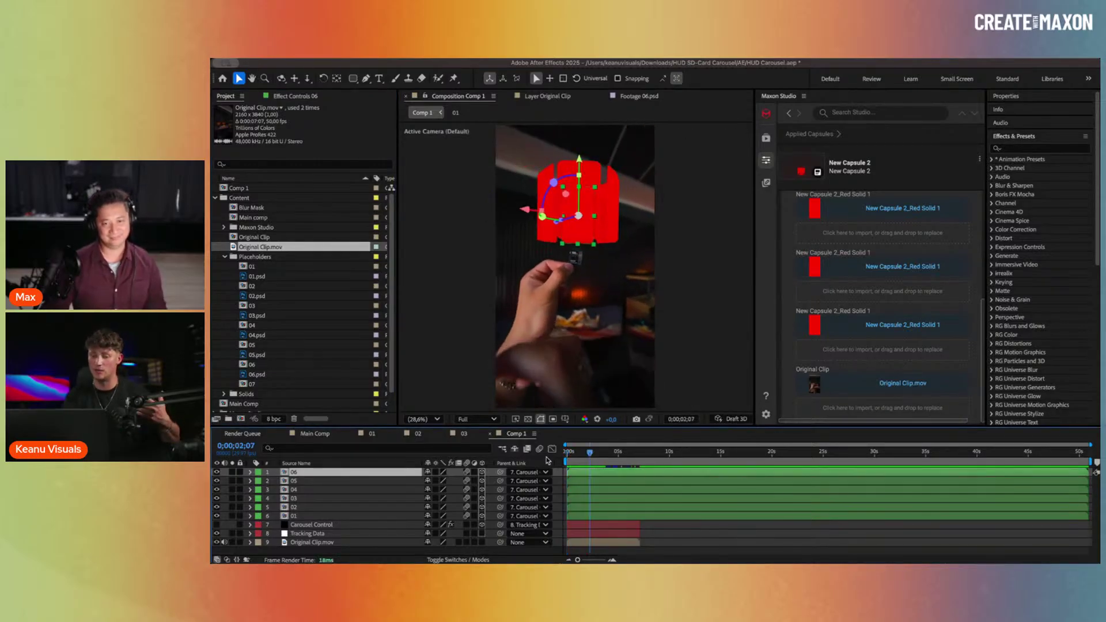
Step: Replace the first red solid in the capsule's Group 1 with 01.psd and view the composition at 50%
{"action": "left_click", "coordinate": [593, 202]}
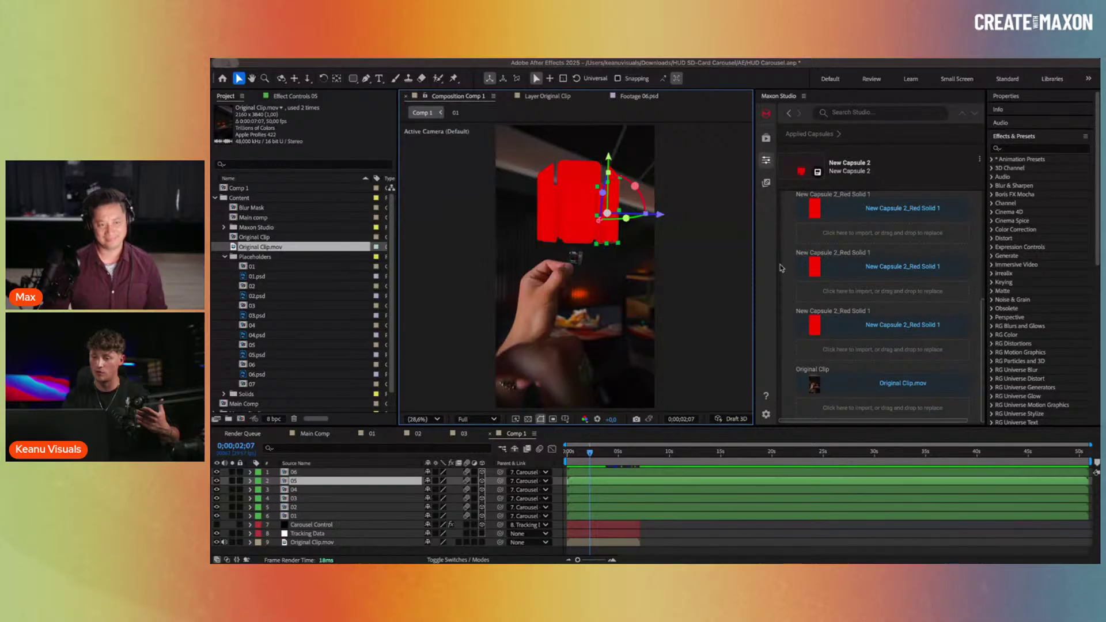
{"action": "scroll", "coordinate": [837, 274], "scroll_direction": "up", "scroll_amount": 2}
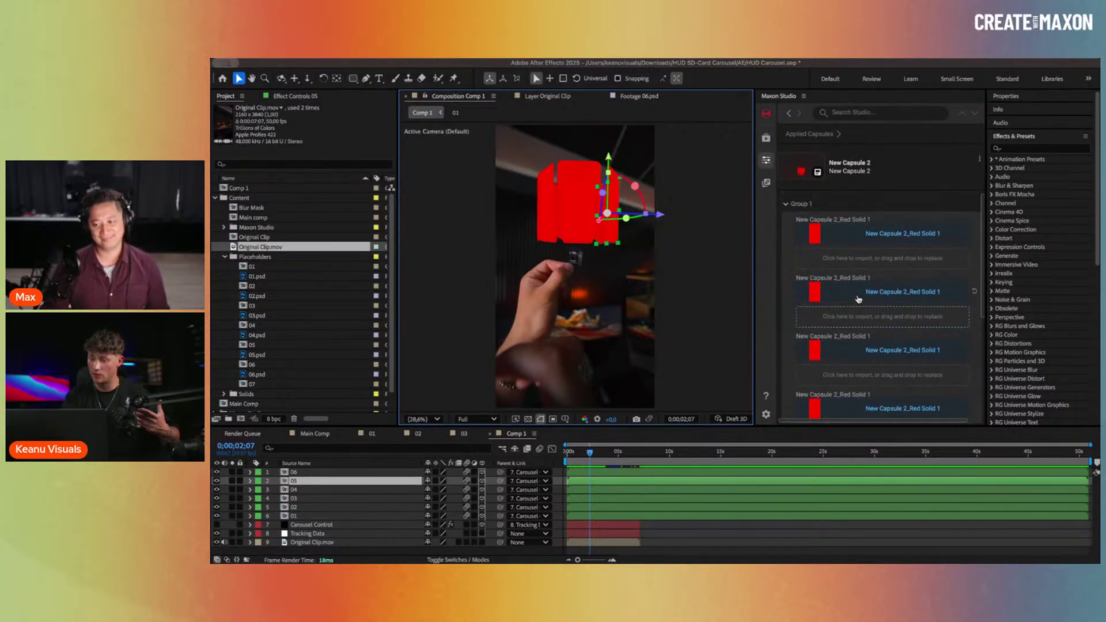
{"action": "left_click", "coordinate": [259, 276]}
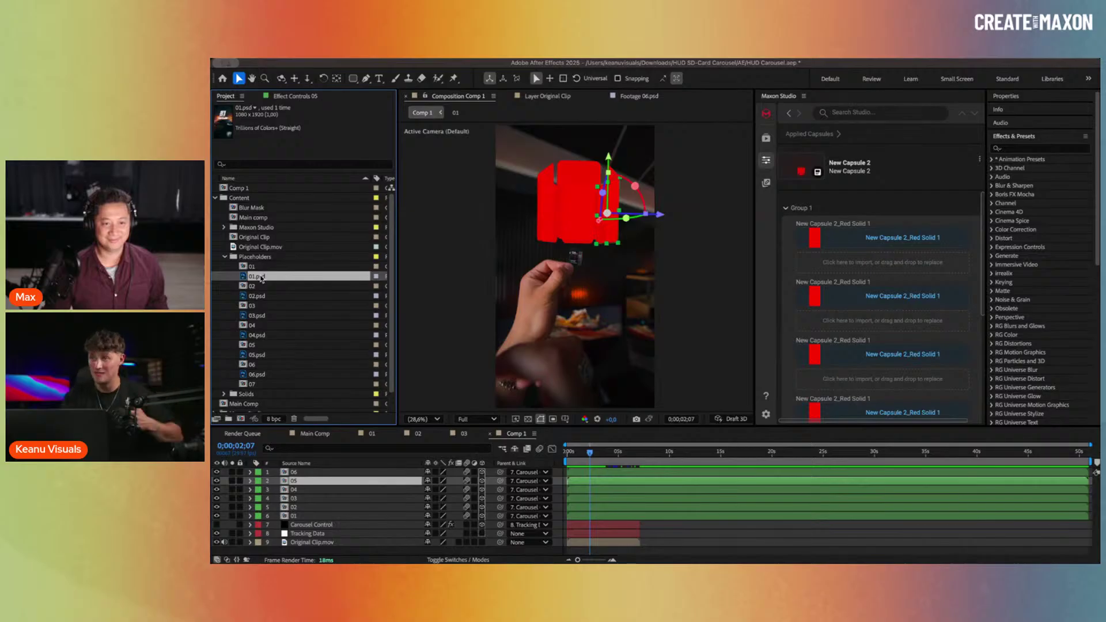
{"action": "left_click_drag", "start_coordinate": [260, 279], "coordinate": [860, 264]}
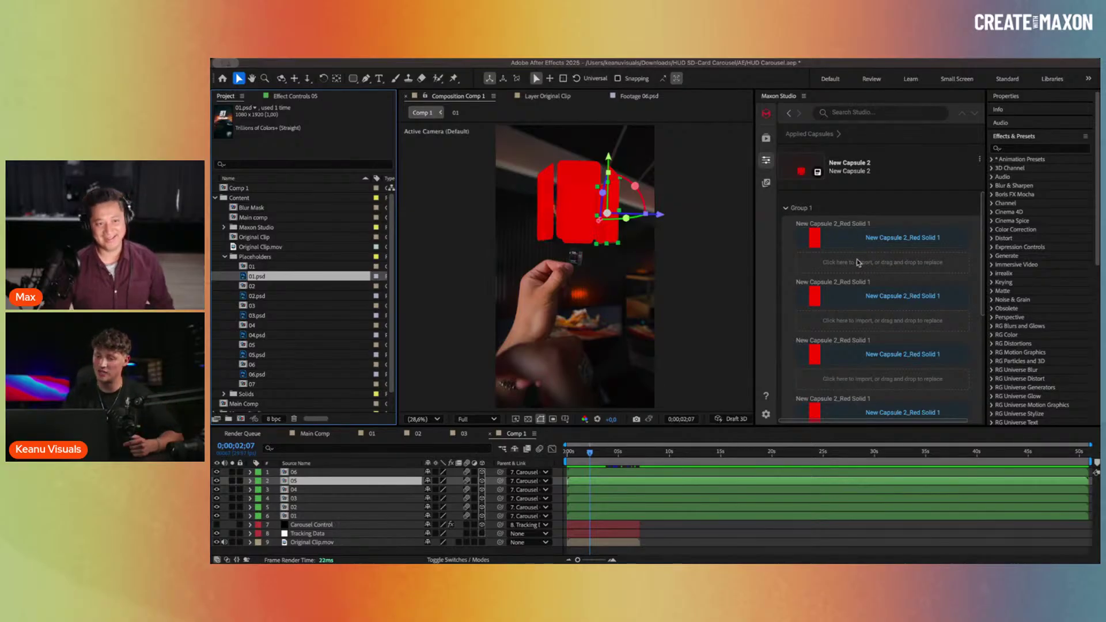
{"action": "key", "text": "period"}
{"action": "key", "text": "period"}
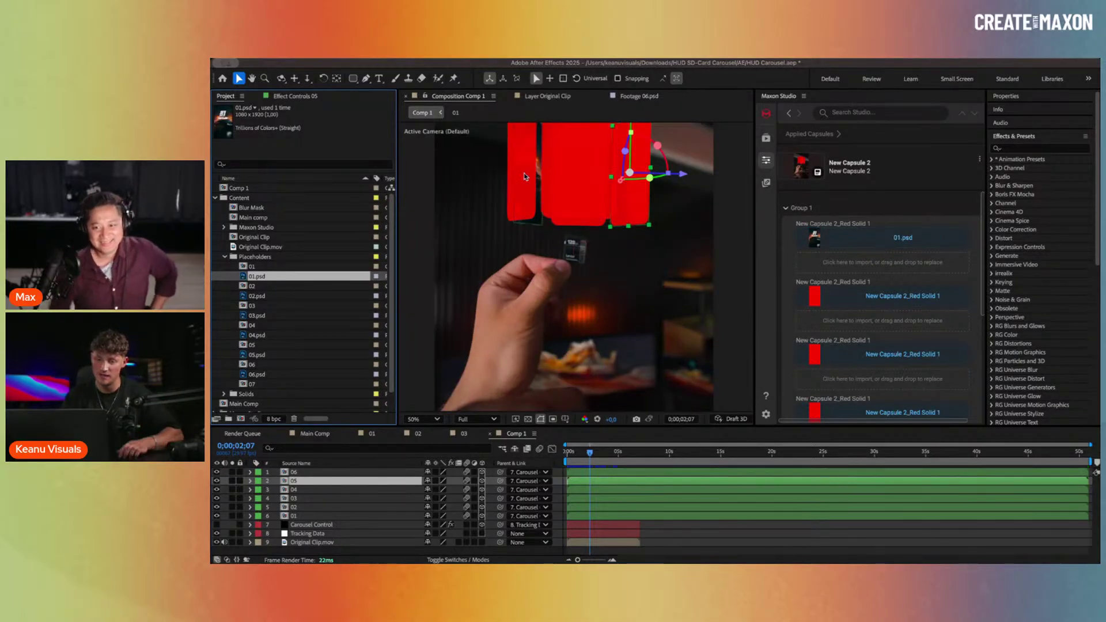
Step: Replace the remaining red solids in the capsule's Group 1 with 02.psd, 03.psd, 04.psd, 05.psd and 06.psd
{"action": "left_click_drag", "start_coordinate": [257, 296], "coordinate": [876, 323]}
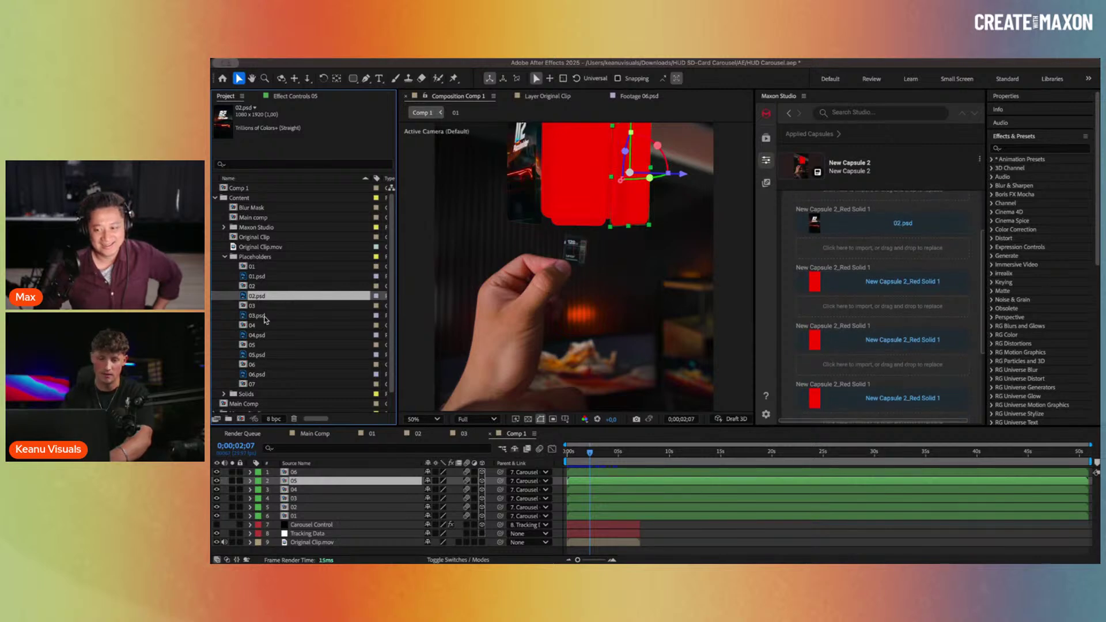
{"action": "left_click", "coordinate": [257, 316]}
{"action": "left_click_drag", "start_coordinate": [846, 312], "coordinate": [846, 311]}
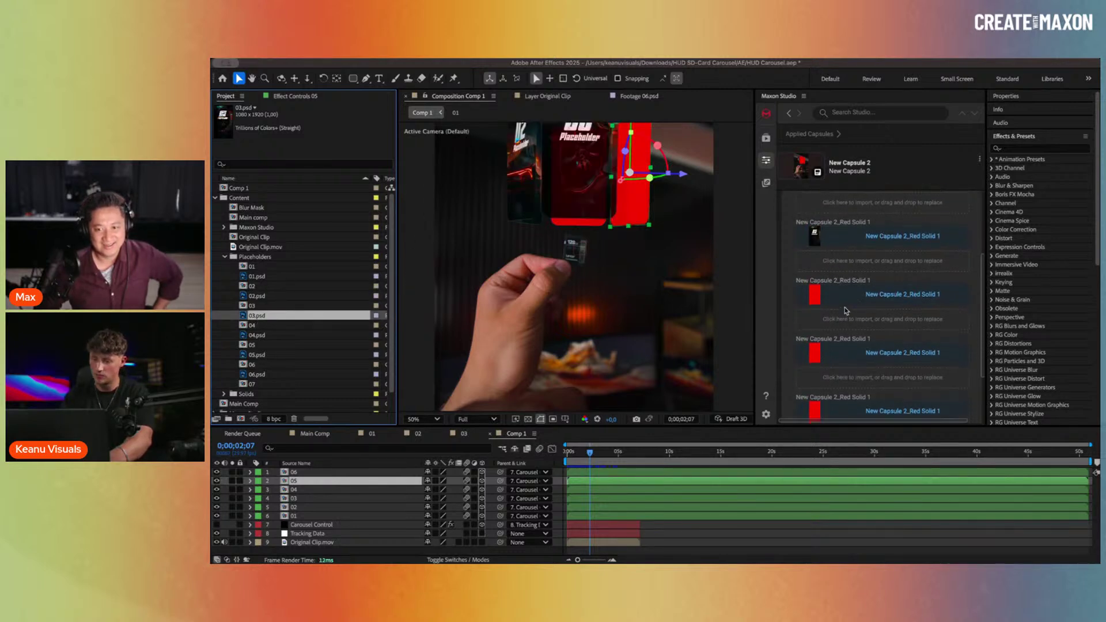
{"action": "left_click", "coordinate": [289, 336]}
{"action": "left_click_drag", "start_coordinate": [354, 337], "coordinate": [872, 376]}
{"action": "left_click", "coordinate": [278, 355]}
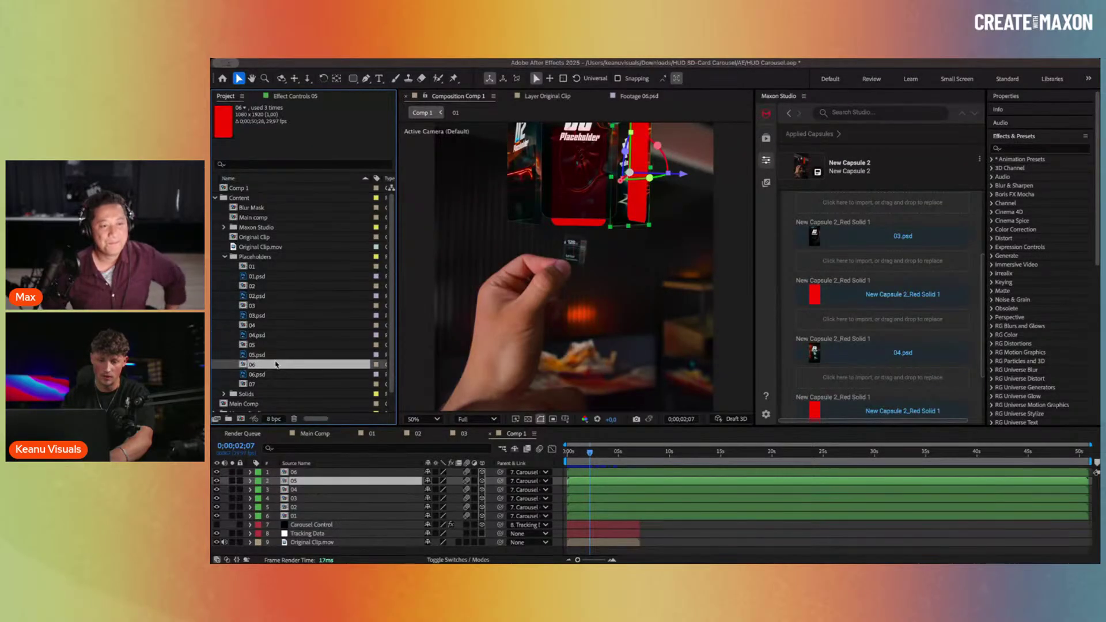
{"action": "left_click_drag", "start_coordinate": [275, 357], "coordinate": [854, 322]}
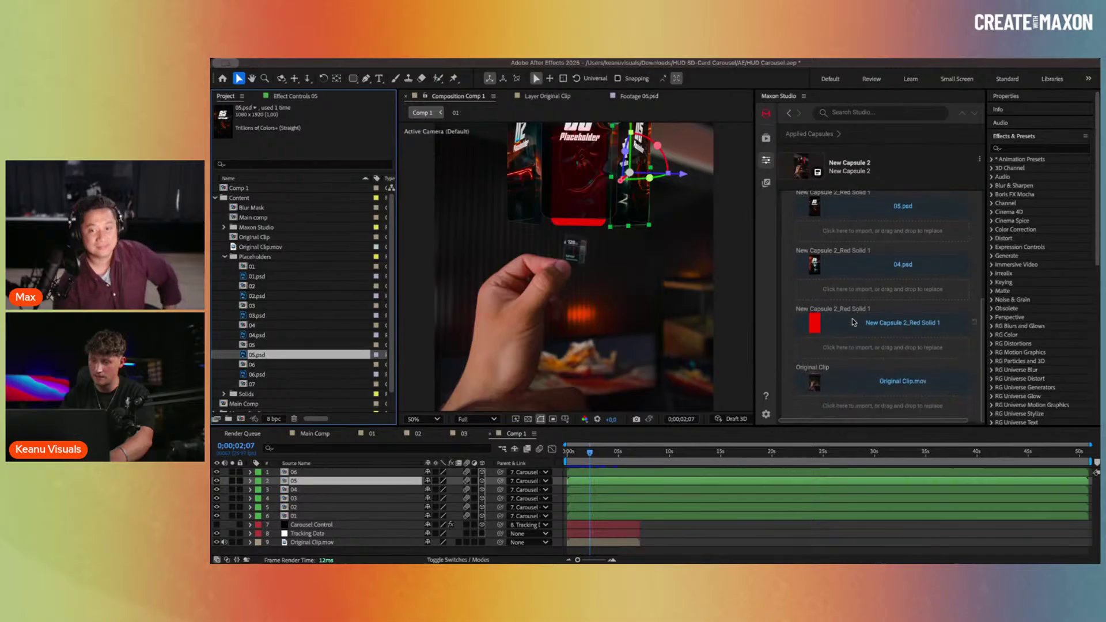
{"action": "left_click", "coordinate": [254, 374]}
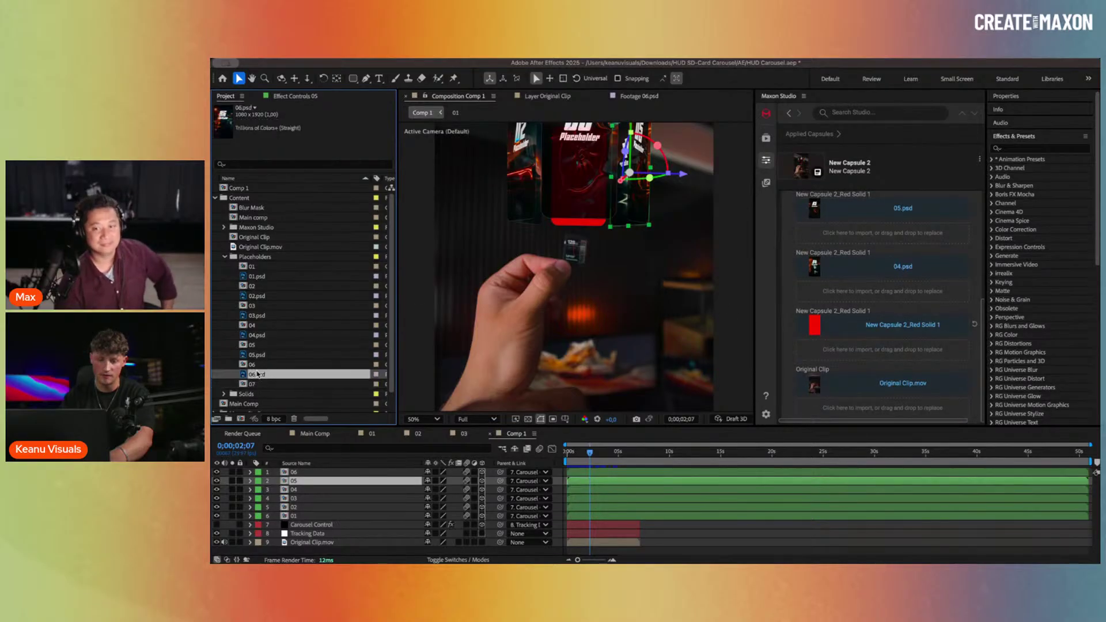
{"action": "left_click_drag", "start_coordinate": [254, 375], "coordinate": [902, 351]}
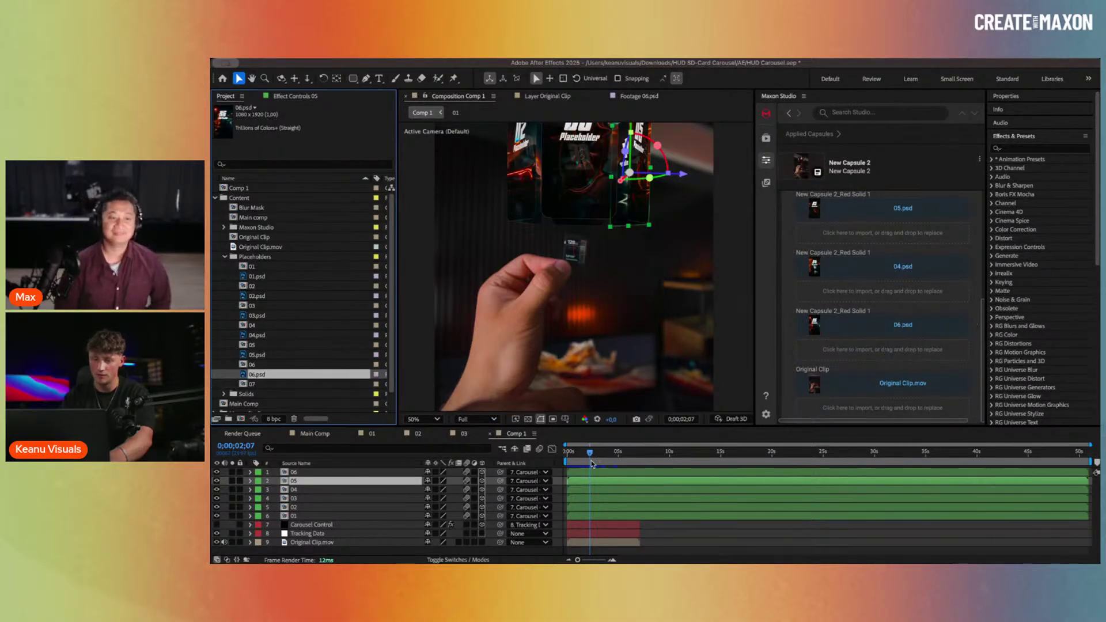
Step: Preview Comp 1 from the start to 0;00;11;10 with the Original Clip.mov layer selected and the composition fitted to the view
{"action": "key", "text": "Home"}
{"action": "key", "text": "space"}
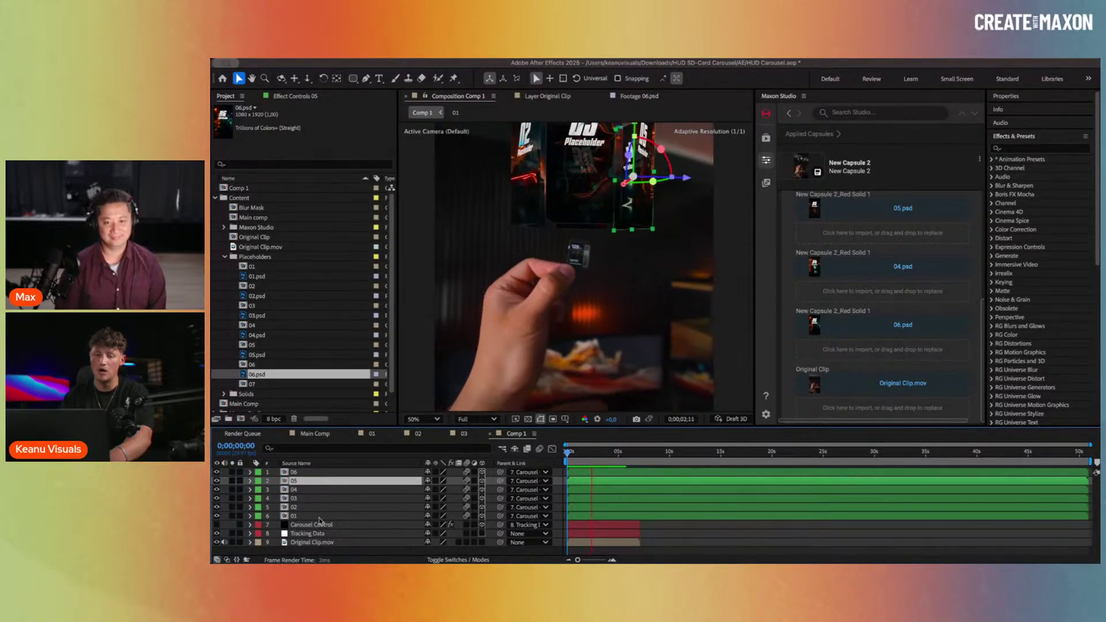
{"action": "left_click", "coordinate": [309, 542]}
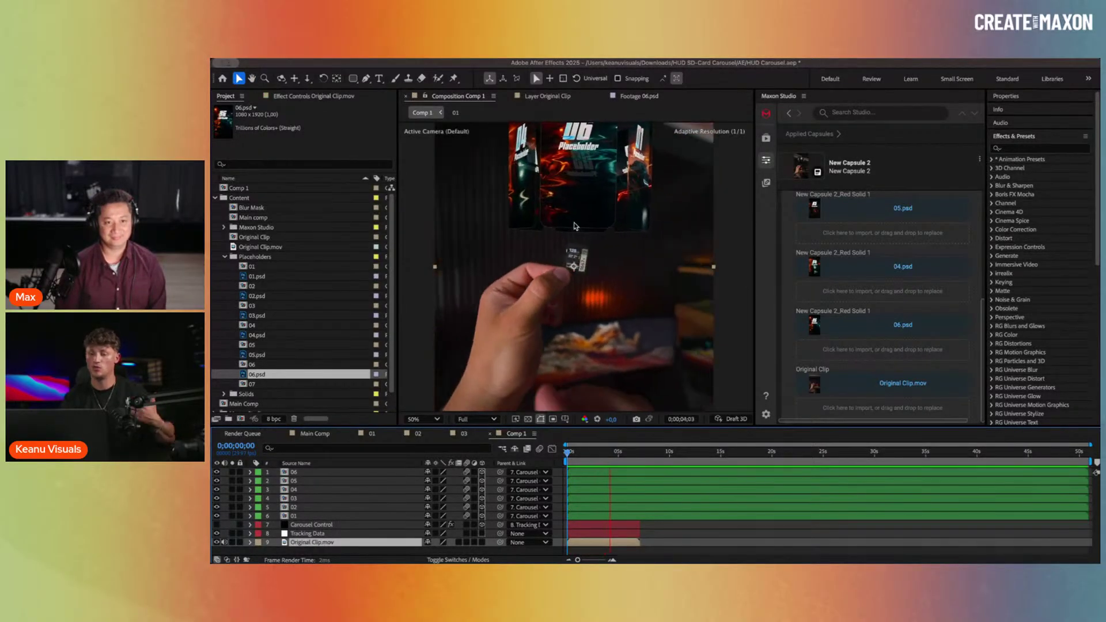
{"action": "left_click", "coordinate": [431, 421]}
{"action": "left_click", "coordinate": [446, 212]}
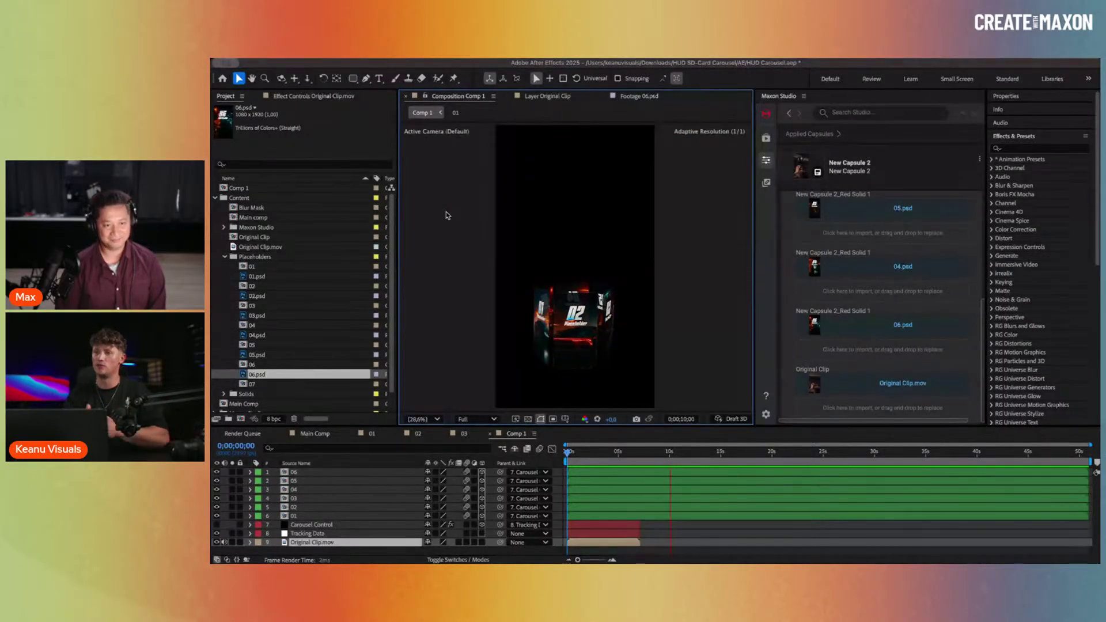
{"action": "key", "text": "space"}
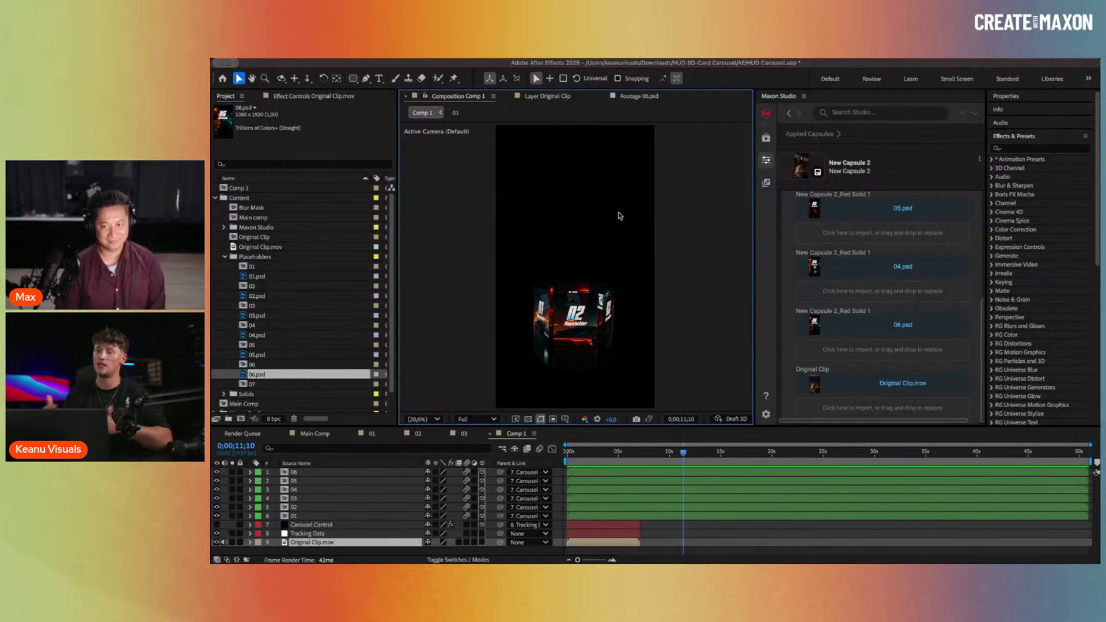
Step: Examine how the Carousel Control layer is parented to the Tracking Data layer, keeping the existing link
{"action": "left_click", "coordinate": [339, 517]}
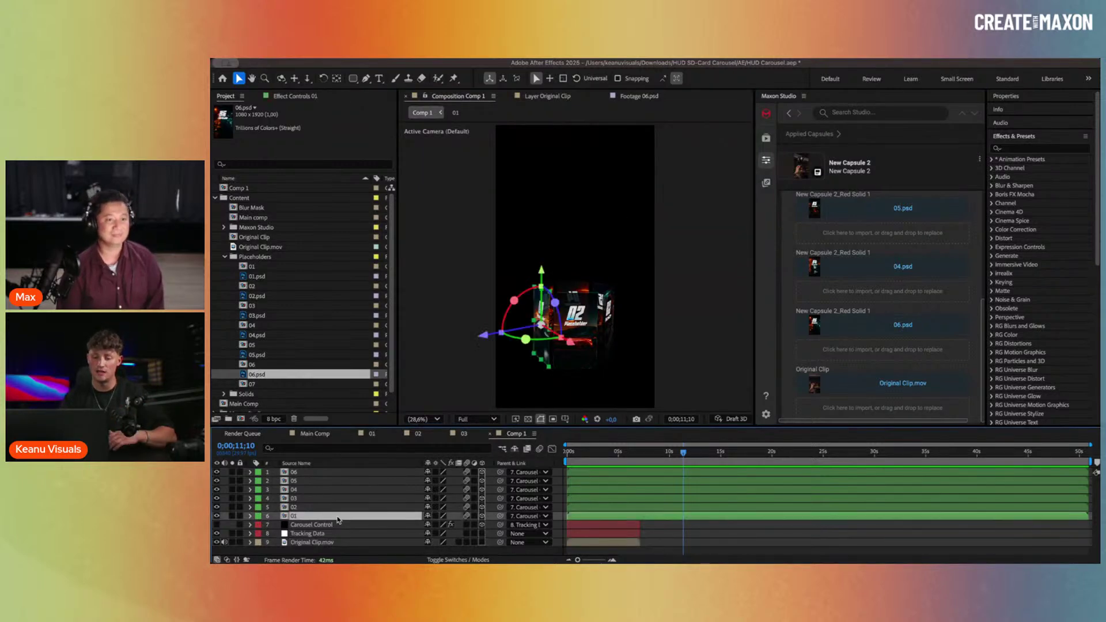
{"action": "left_click", "coordinate": [327, 526]}
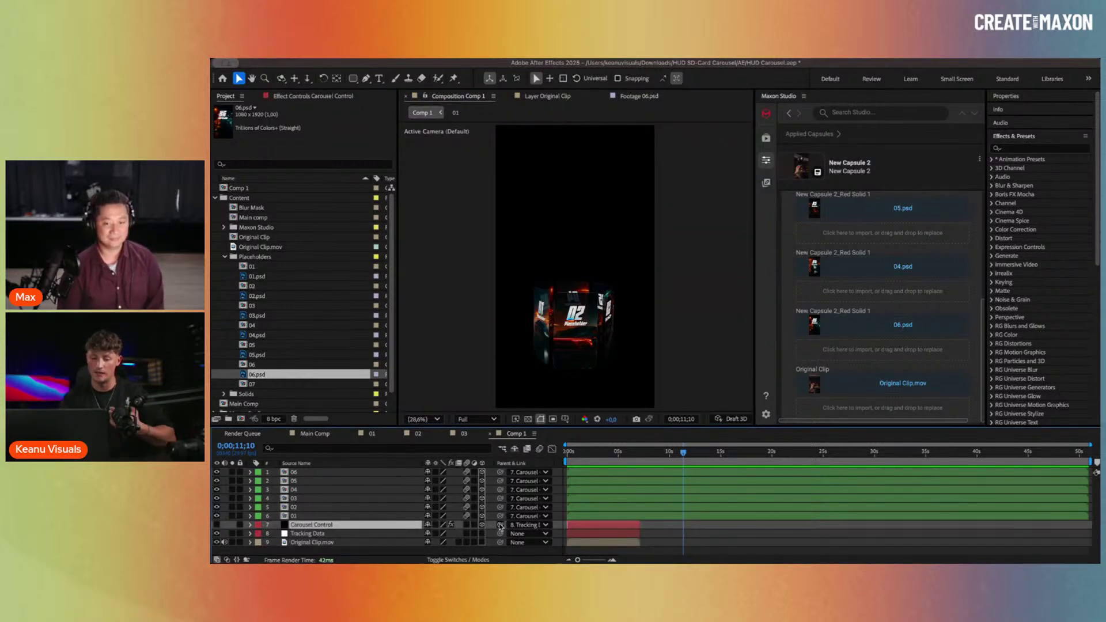
{"action": "left_click_drag", "start_coordinate": [500, 527], "coordinate": [376, 535]}
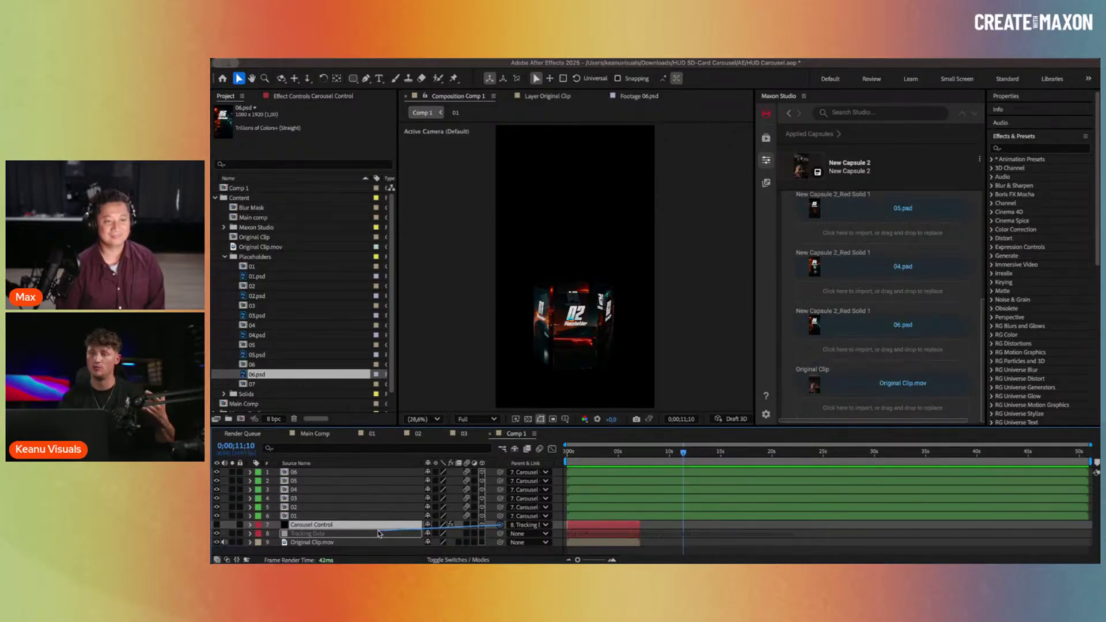
{"action": "left_click_drag", "start_coordinate": [378, 534], "coordinate": [476, 511]}
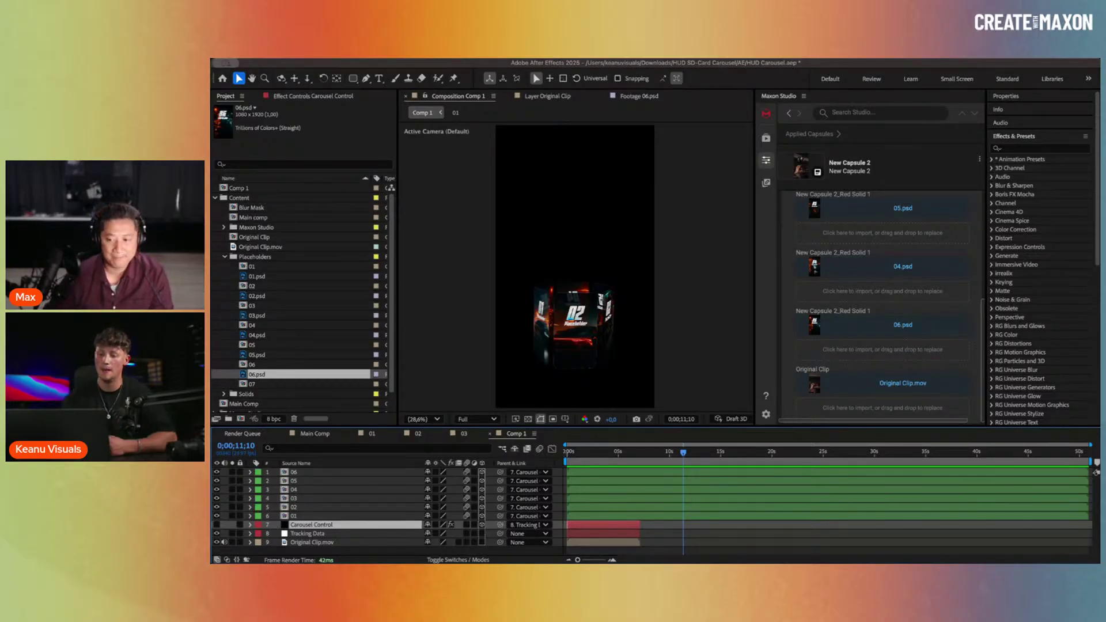
Step: Preview Comp 1 from the start and move the current time to 0;00;02;10
{"action": "key", "text": "space"}
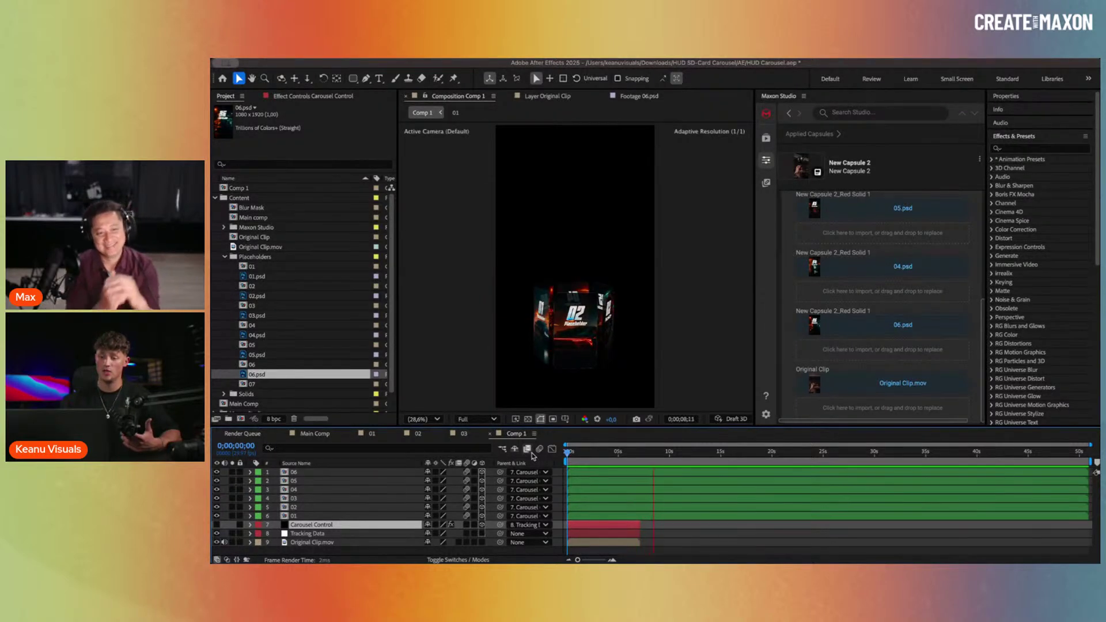
{"action": "left_click", "coordinate": [576, 450]}
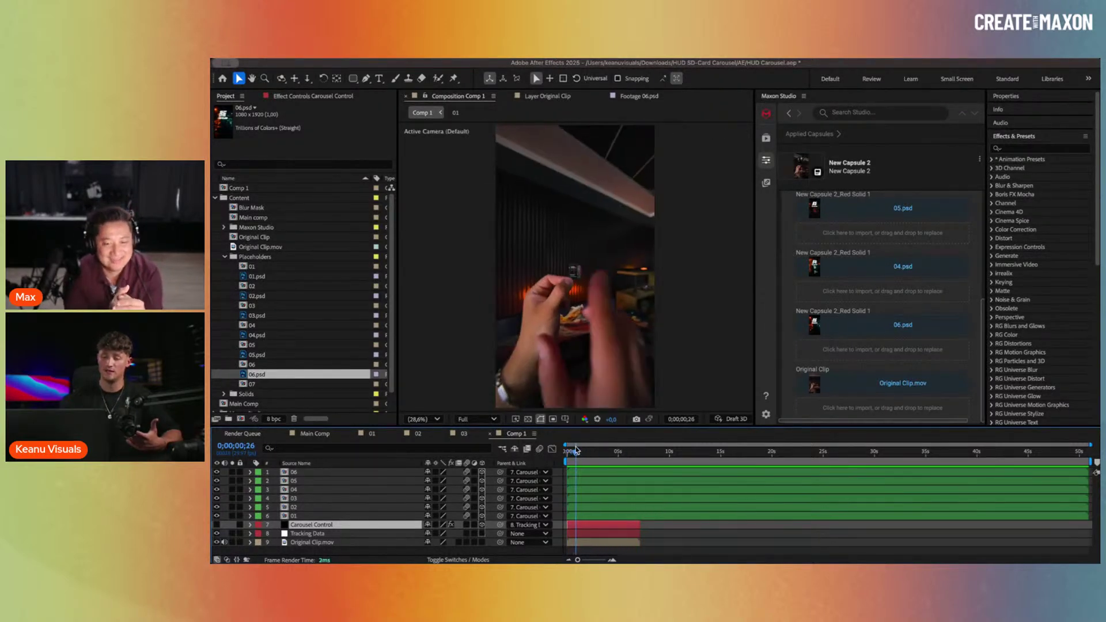
{"action": "left_click_drag", "start_coordinate": [576, 450], "coordinate": [591, 453]}
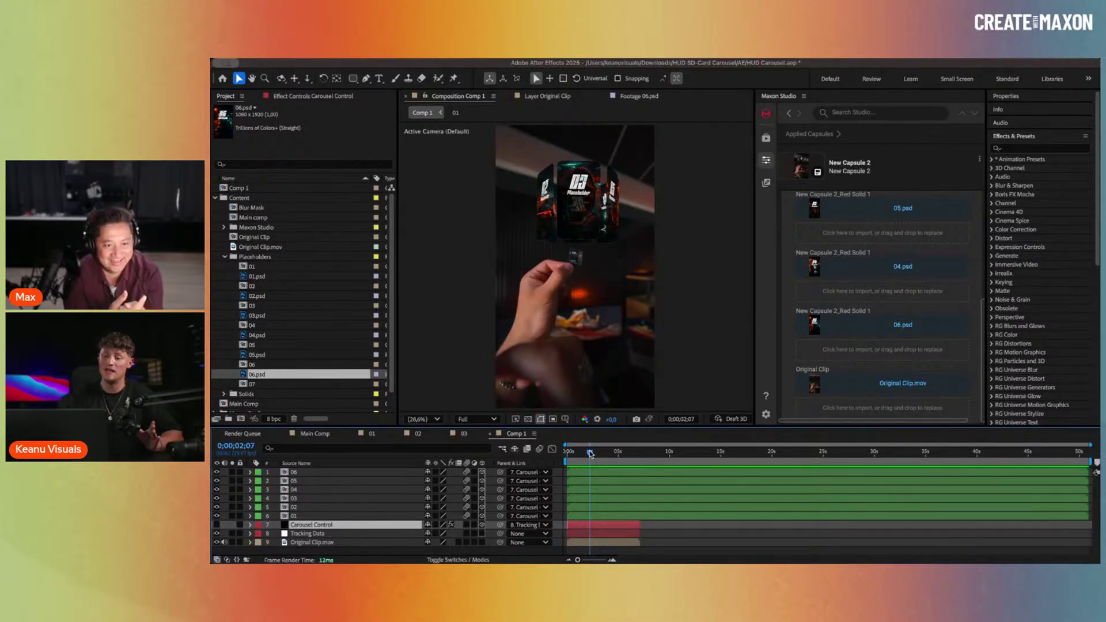
{"action": "mouse_move", "coordinate": [589, 453]}
{"action": "left_mouse_down"}
{"action": "mouse_move", "coordinate": [580, 453]}
{"action": "mouse_move", "coordinate": [592, 456]}
{"action": "left_mouse_up"}
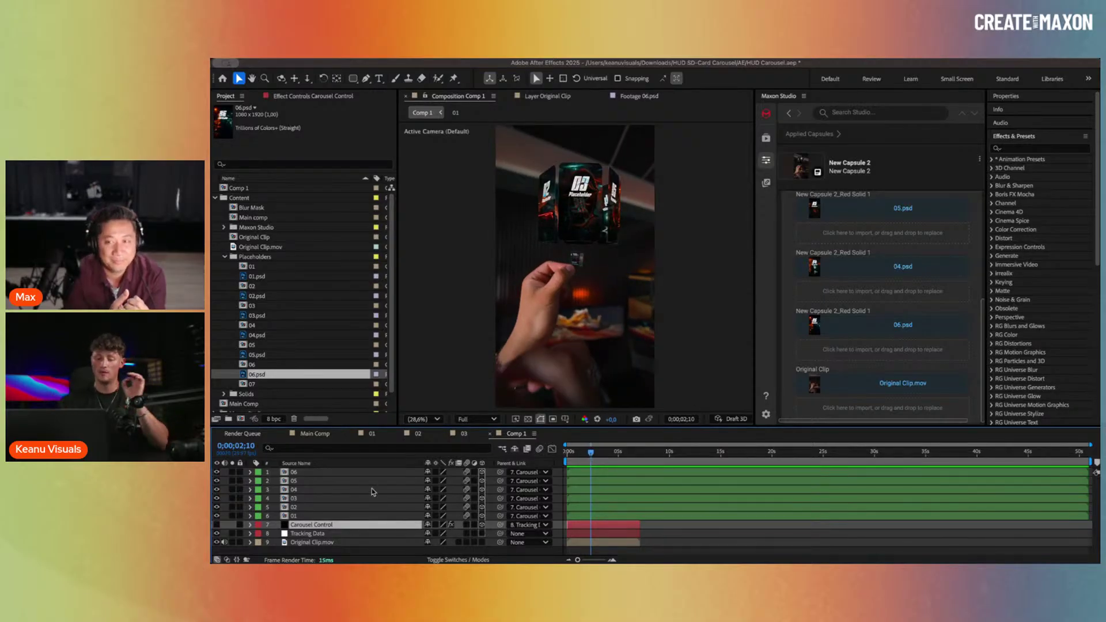
Step: Expand layer 03's Transform and Material Options properties, look through them and select its Y Rotation property
{"action": "left_click", "coordinate": [336, 499]}
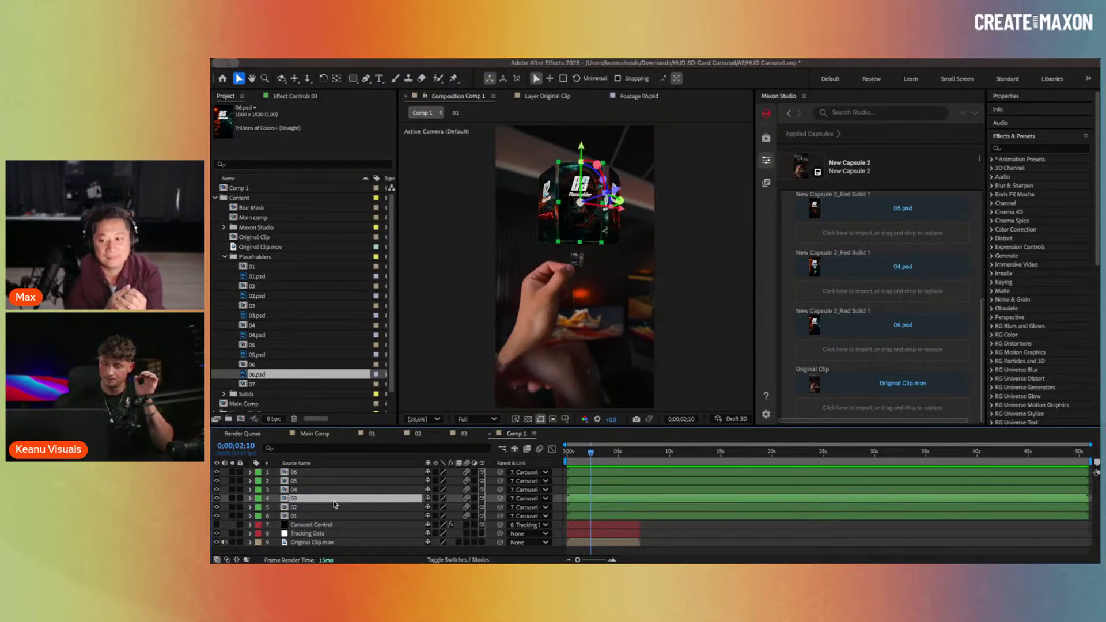
{"action": "left_click", "coordinate": [250, 499]}
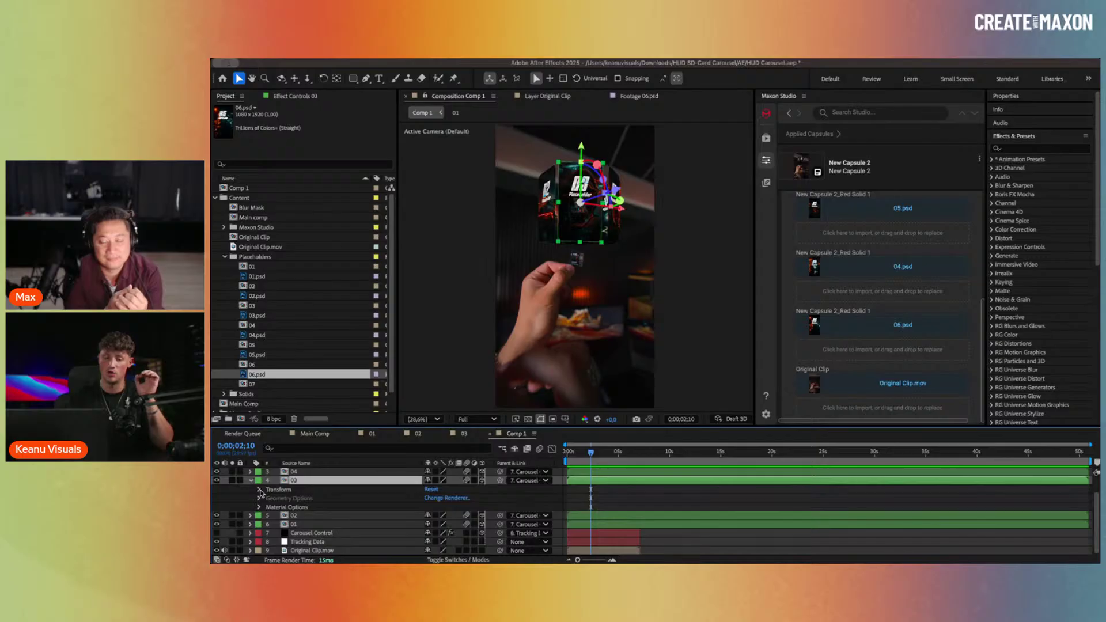
{"action": "left_click", "coordinate": [259, 490]}
{"action": "scroll", "coordinate": [264, 504], "scroll_direction": "down", "scroll_amount": 3}
{"action": "left_click", "coordinate": [260, 528]}
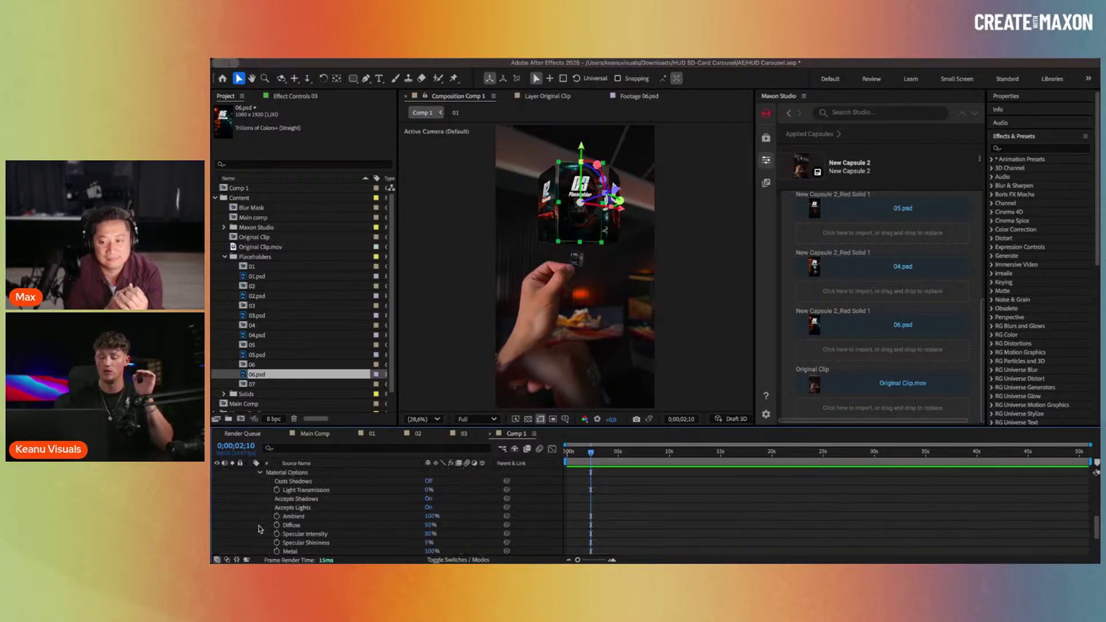
{"action": "scroll", "coordinate": [317, 507], "scroll_direction": "down", "scroll_amount": 2}
{"action": "scroll", "coordinate": [346, 501], "scroll_direction": "up", "scroll_amount": 3}
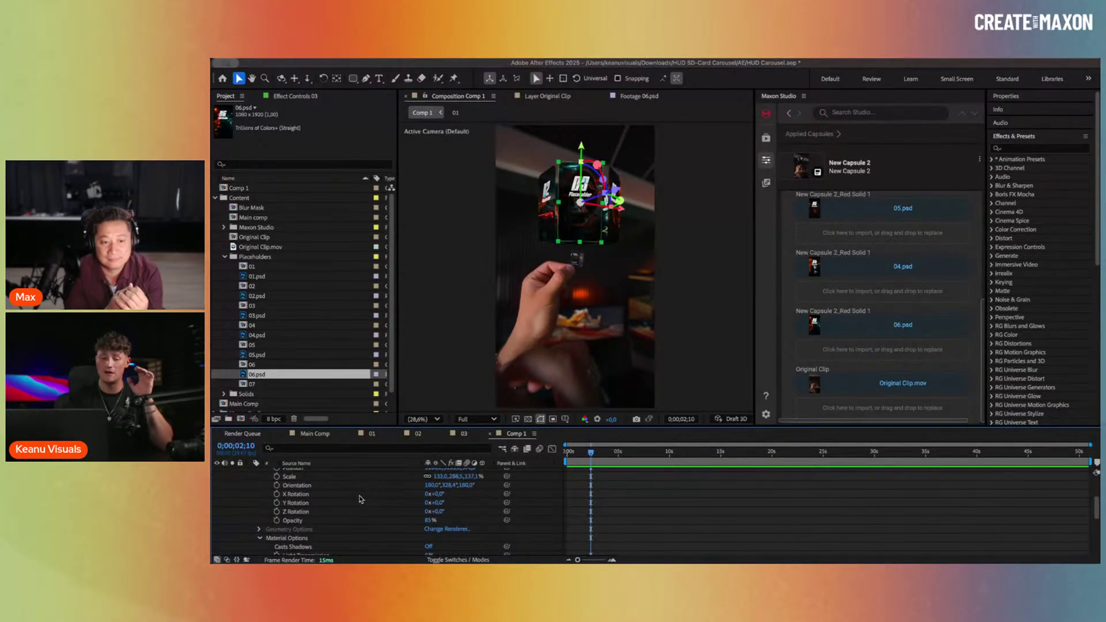
{"action": "left_click_drag", "start_coordinate": [303, 506], "coordinate": [858, 296]}
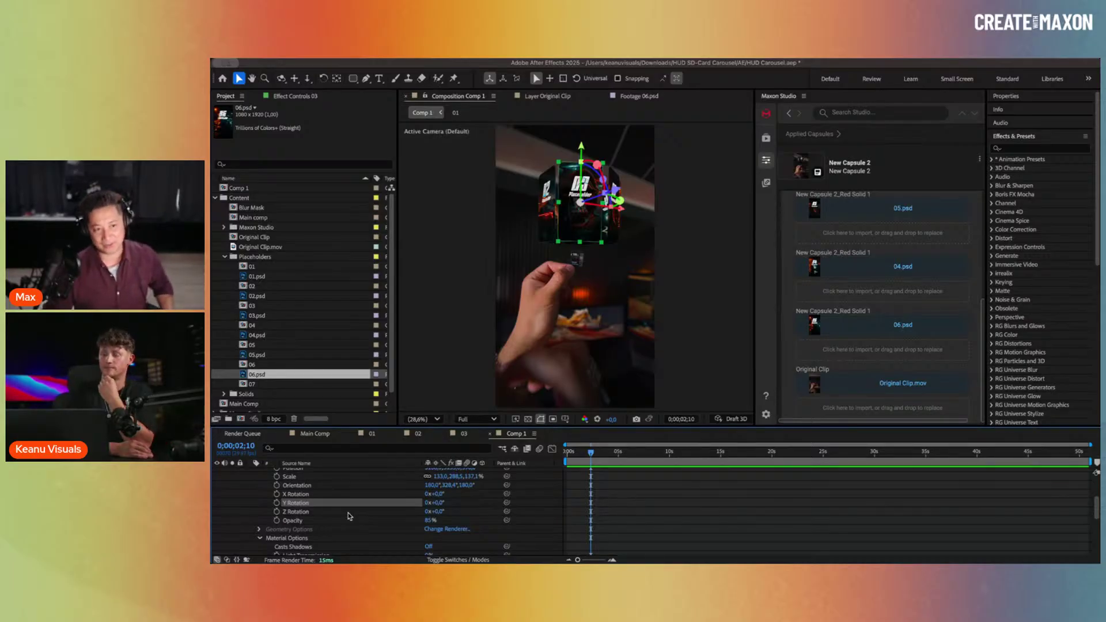
Step: Preview the carousel from the start while collapsing layer 03's properties and selecting layer 06
{"action": "key", "text": "Home"}
{"action": "key", "text": "space"}
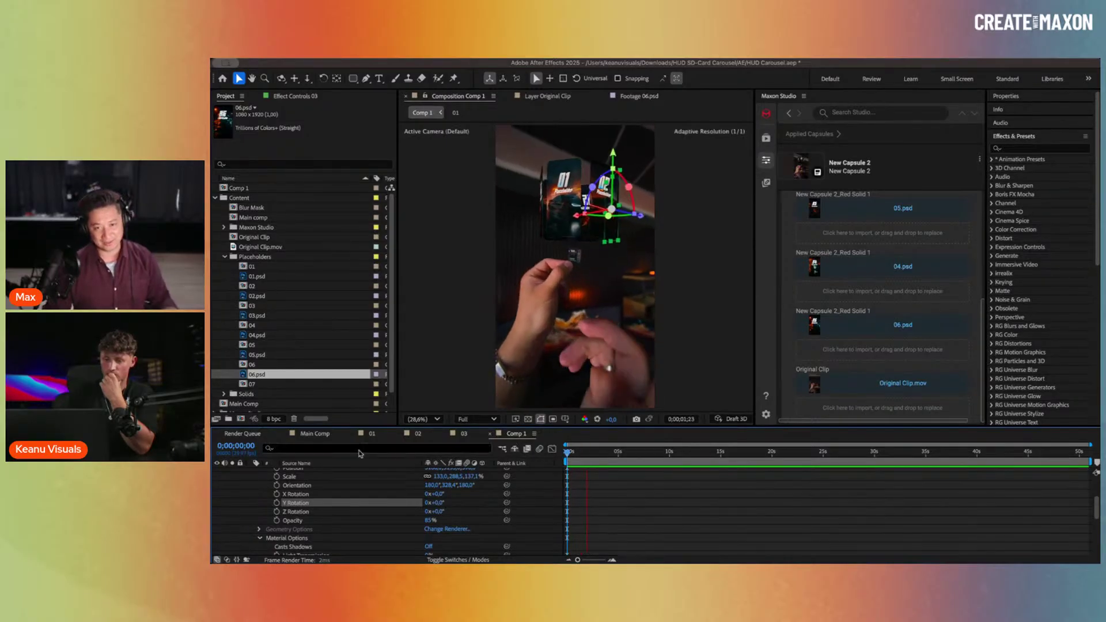
{"action": "scroll", "coordinate": [264, 493], "scroll_direction": "up", "scroll_amount": 3}
{"action": "left_click", "coordinate": [251, 498]}
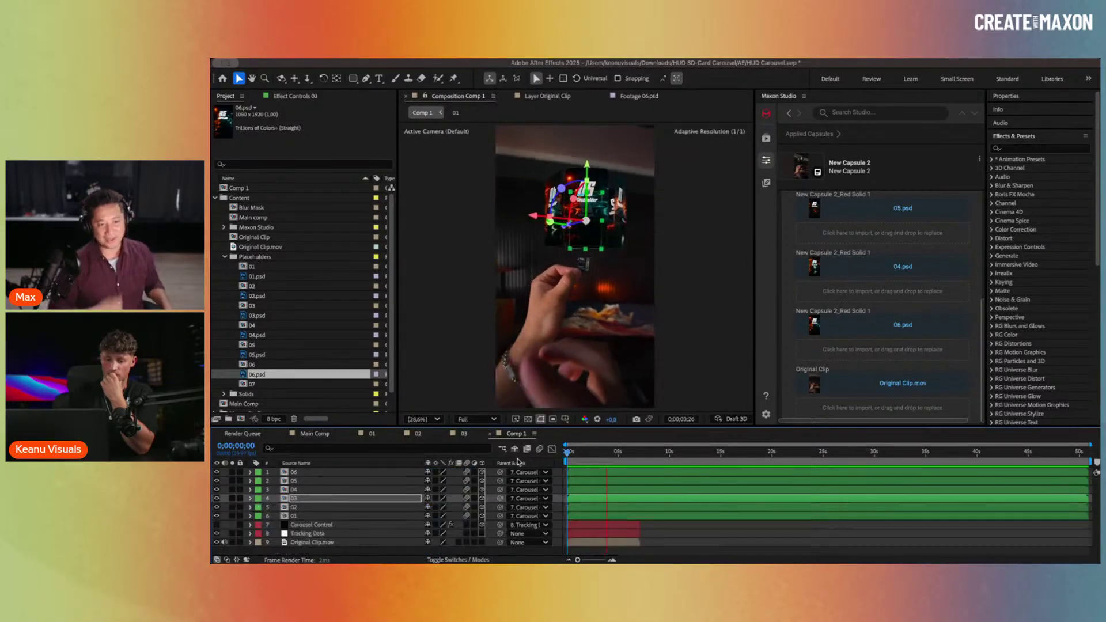
{"action": "left_click", "coordinate": [391, 474]}
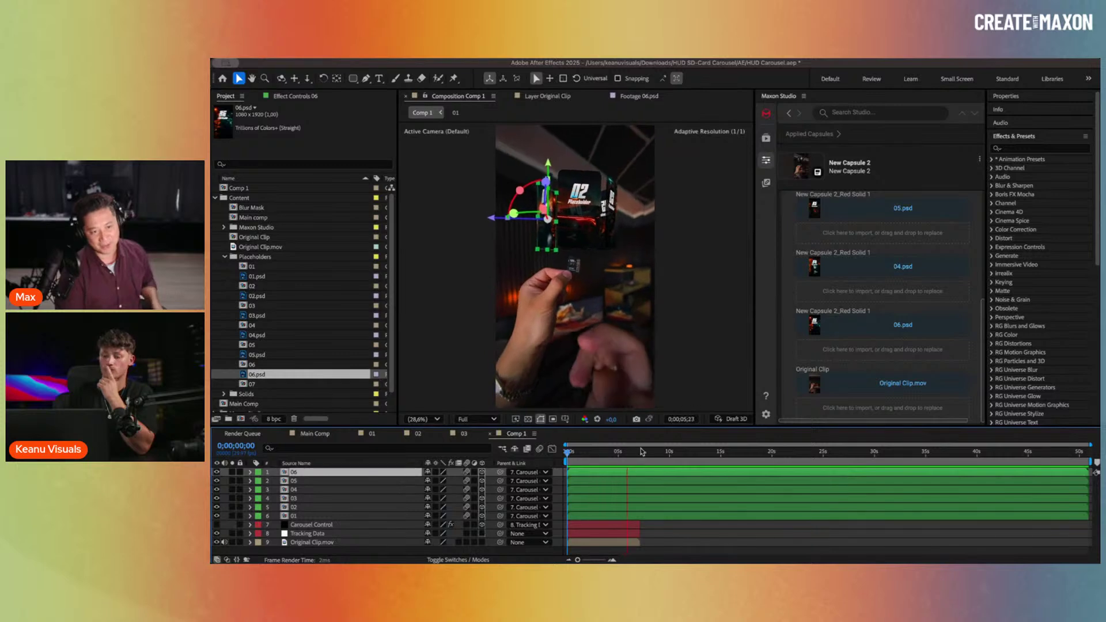
Step: Replay the carousel animation from the start and move the current time to 0;00;01;20
{"action": "key", "text": "space"}
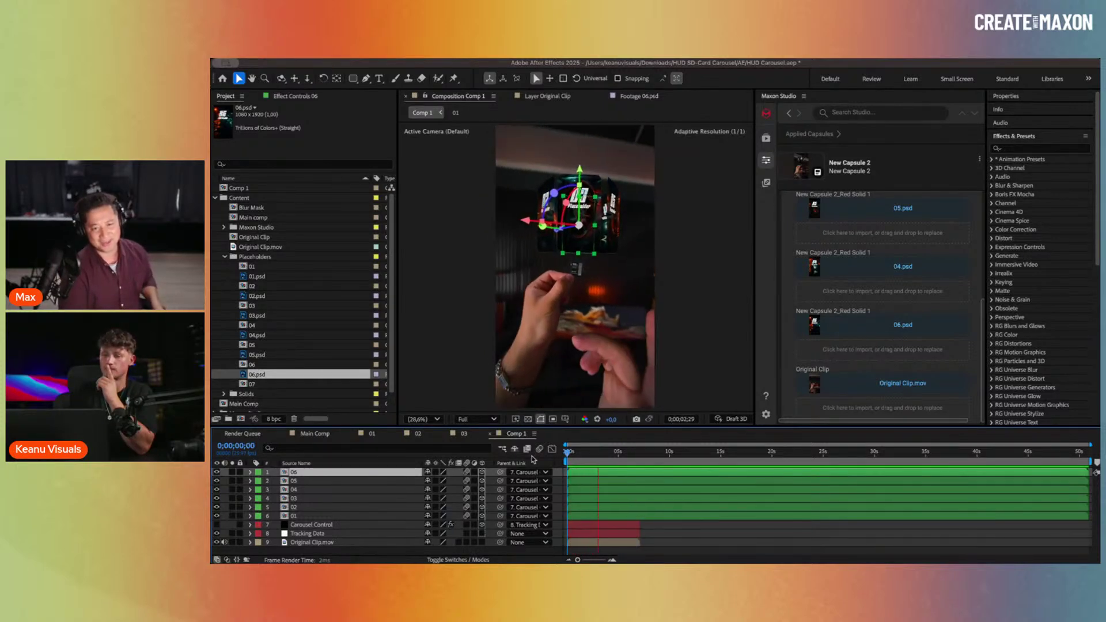
{"action": "left_click", "coordinate": [566, 457]}
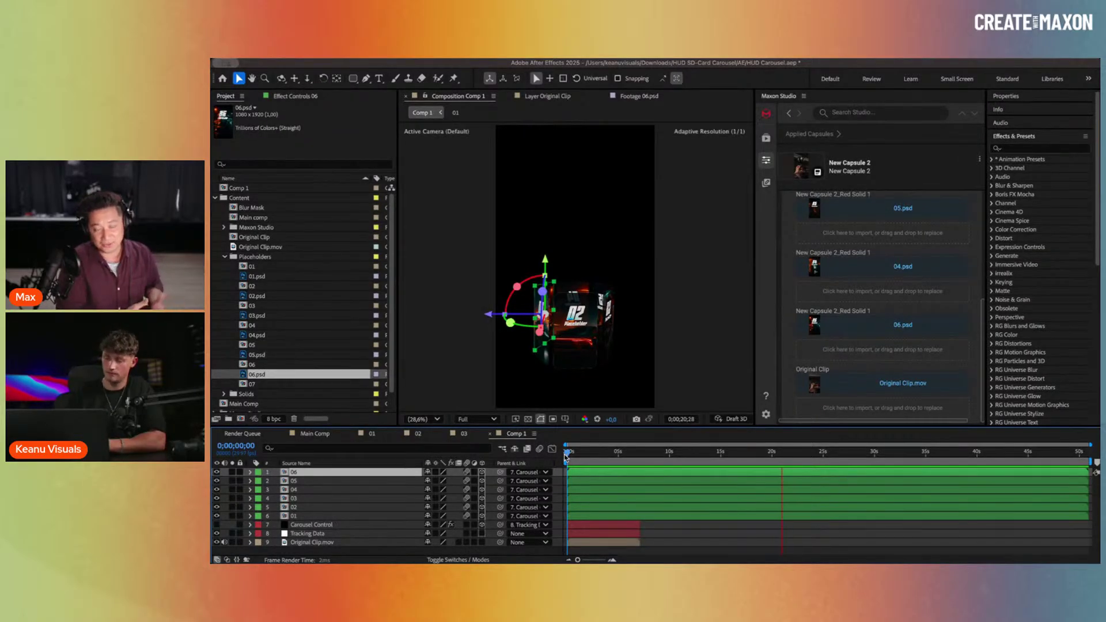
{"action": "left_click_drag", "start_coordinate": [568, 453], "coordinate": [597, 457]}
{"action": "left_click", "coordinate": [584, 454]}
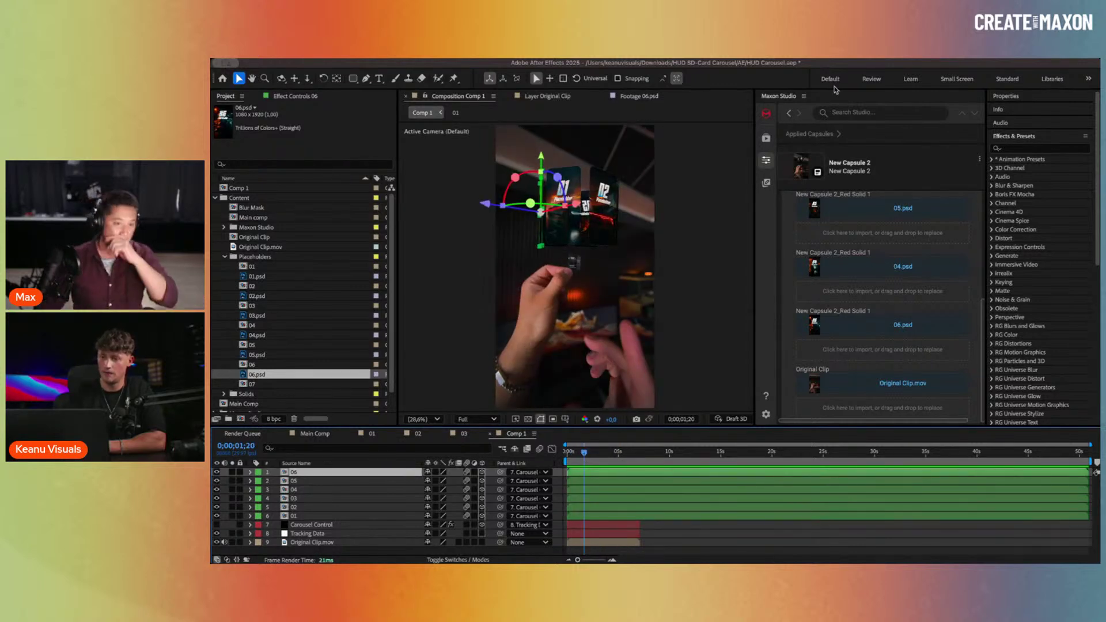
Step: Widen the Maxon Studio panel and browse its Motion Graphics capsules
{"action": "left_click_drag", "start_coordinate": [755, 127], "coordinate": [717, 127]}
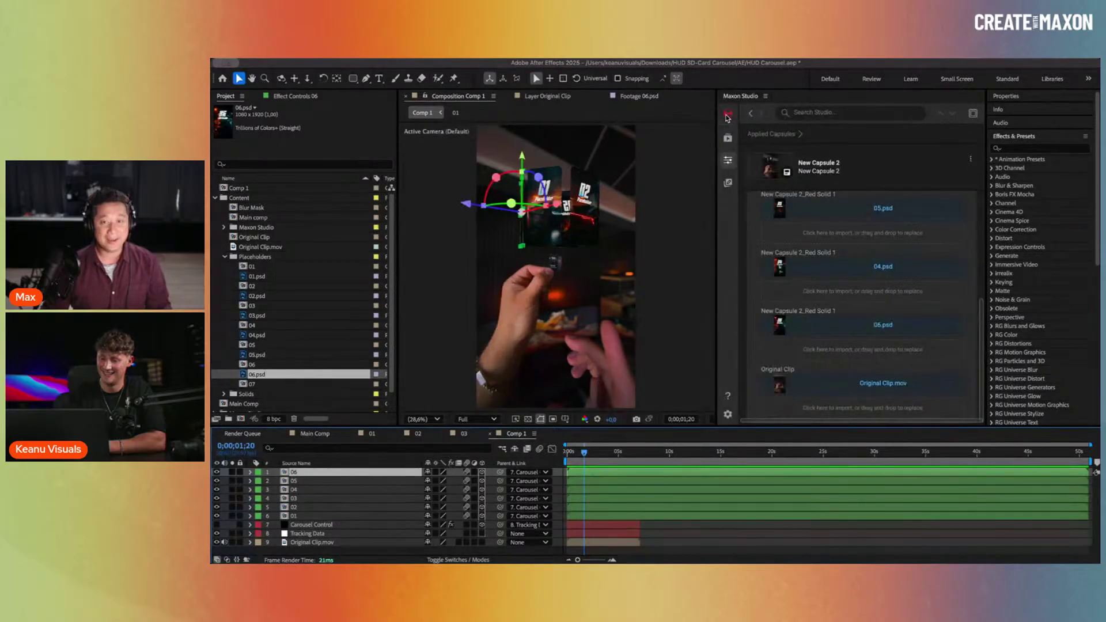
{"action": "left_click", "coordinate": [728, 143]}
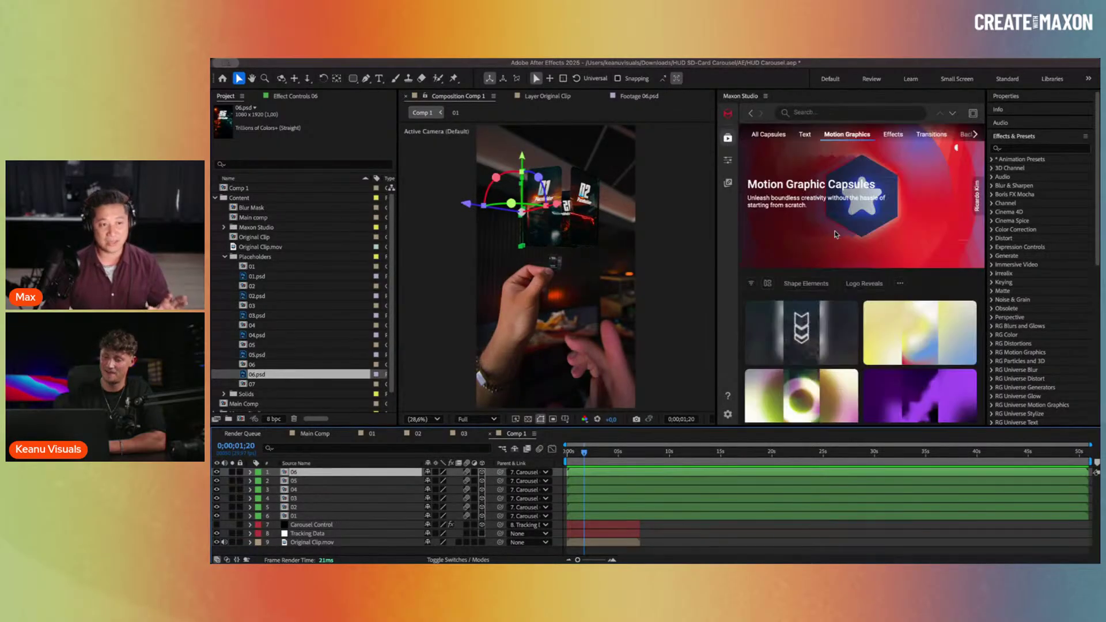
{"action": "scroll", "coordinate": [836, 236], "scroll_direction": "down", "scroll_amount": 10}
{"action": "scroll", "coordinate": [836, 235], "scroll_direction": "down", "scroll_amount": 10}
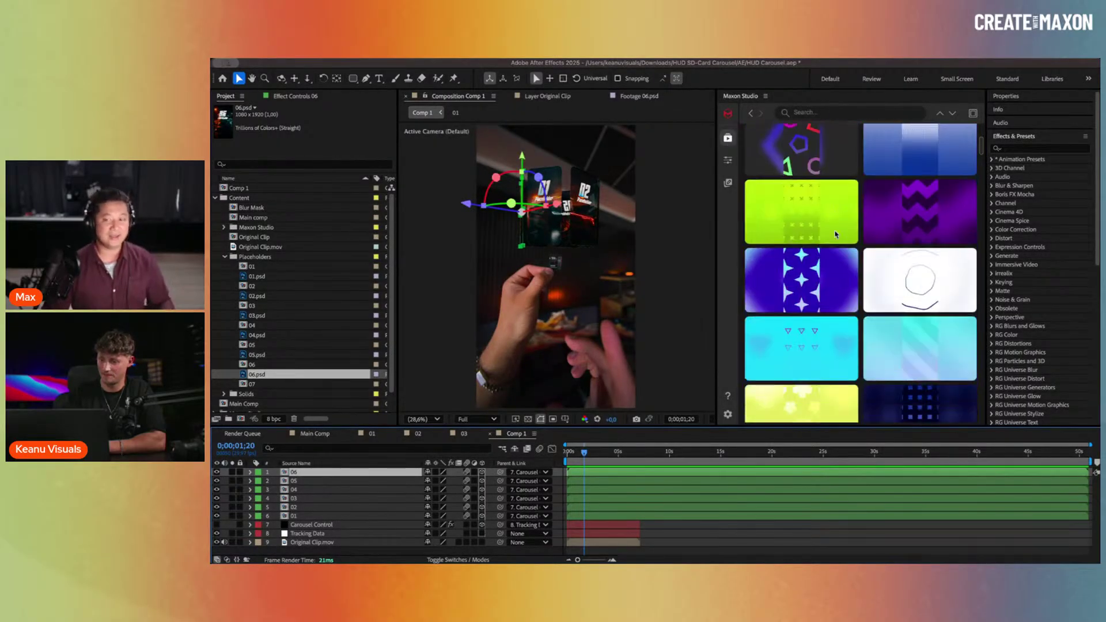
{"action": "scroll", "coordinate": [836, 235], "scroll_direction": "down", "scroll_amount": 6}
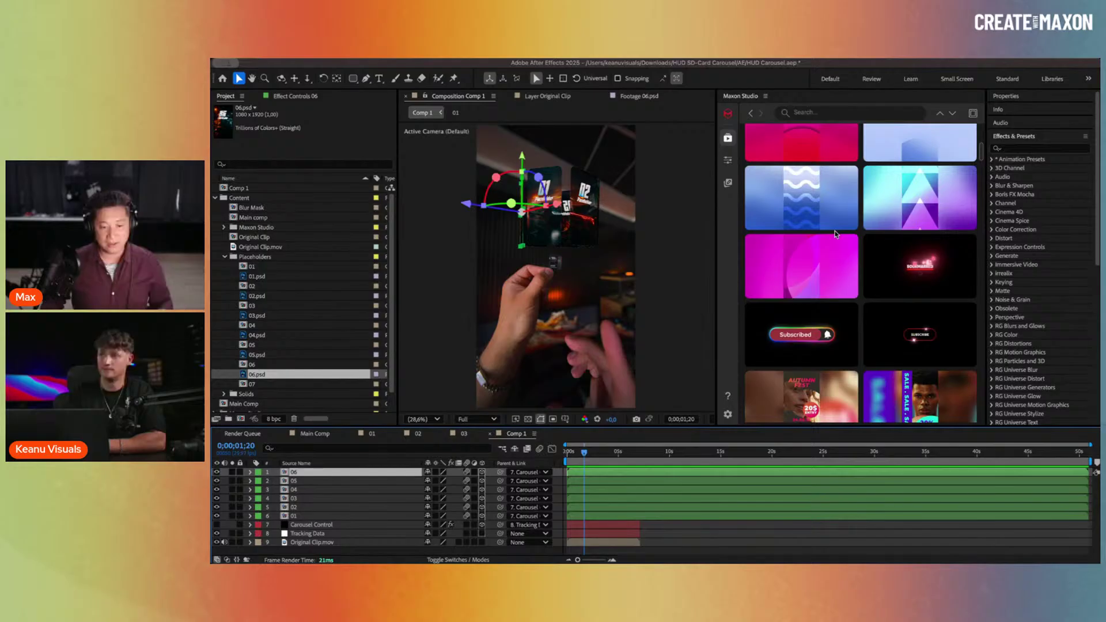
{"action": "scroll", "coordinate": [836, 235], "scroll_direction": "down", "scroll_amount": 1}
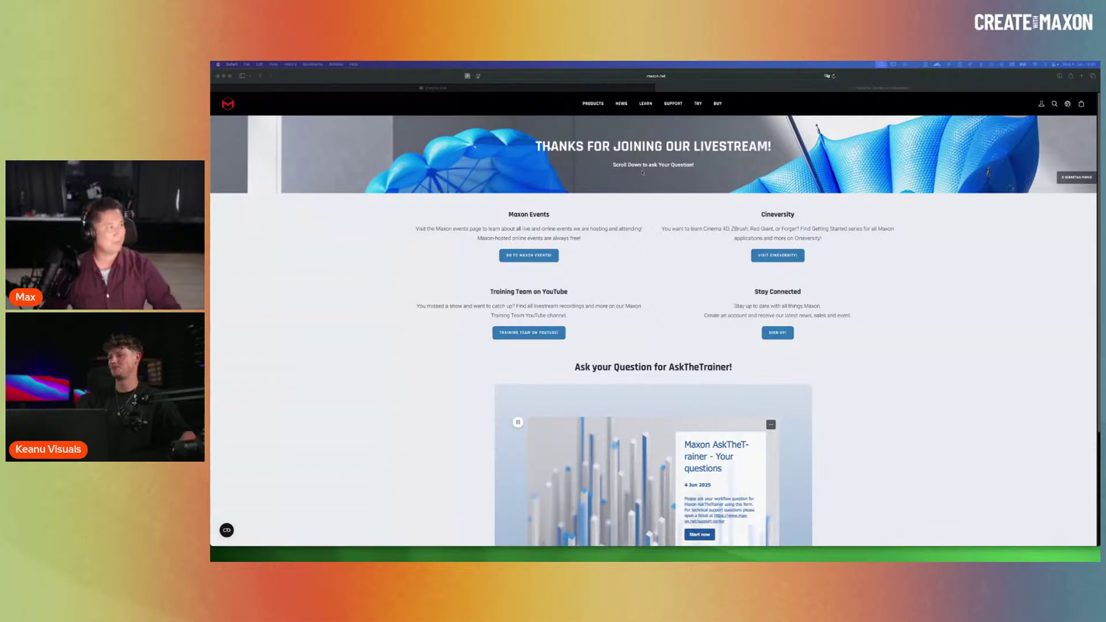
{"action": "left_click", "coordinate": [680, 74]}
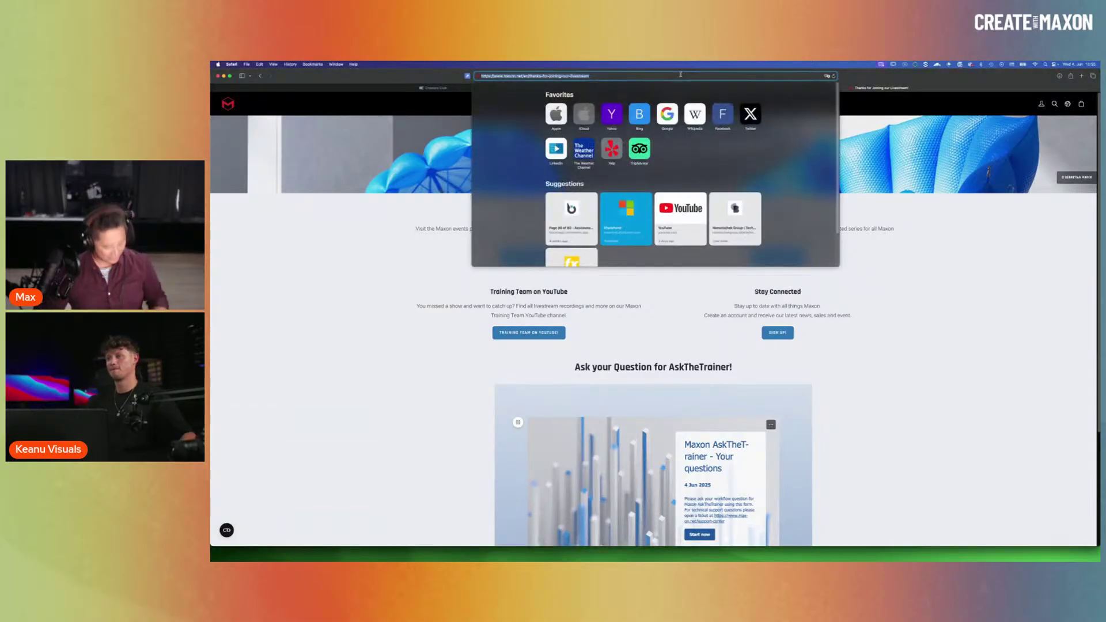
{"action": "left_click", "coordinate": [959, 305]}
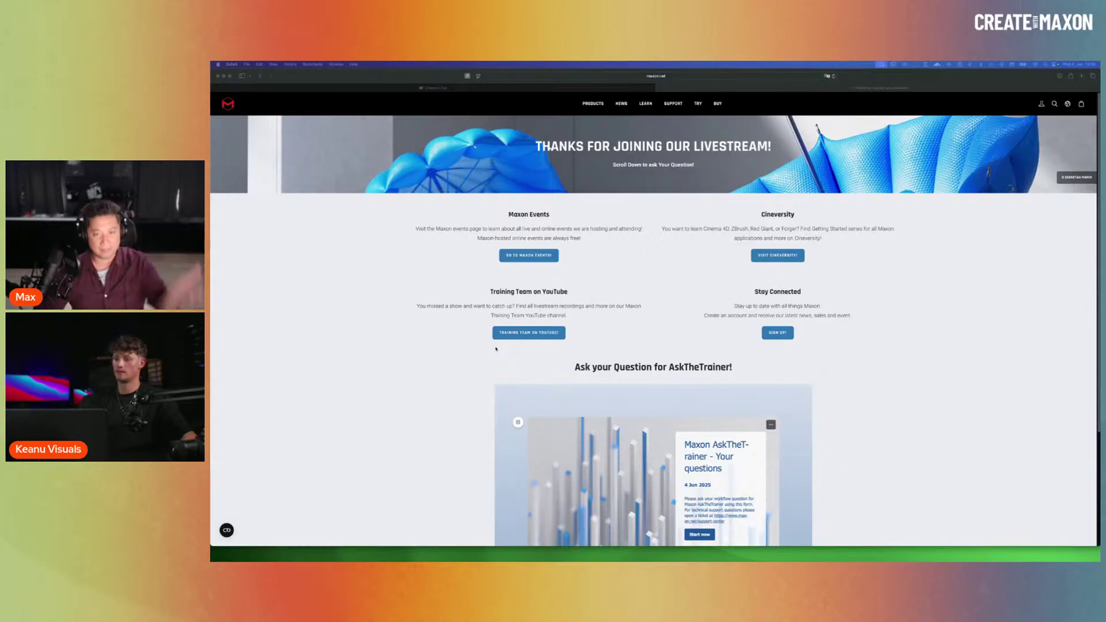
Step: Open the Maxon Events page from the livestream page in Safari, look through the listed events and return to the livestream page
{"action": "left_click", "coordinate": [532, 259]}
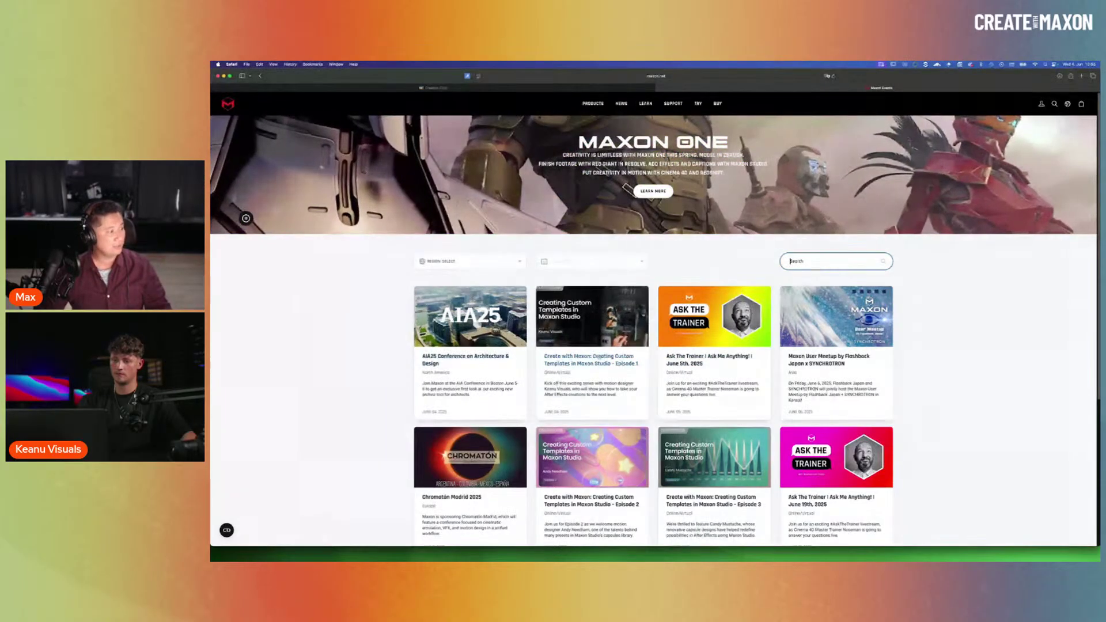
{"action": "scroll", "coordinate": [748, 366], "scroll_direction": "down", "scroll_amount": 3}
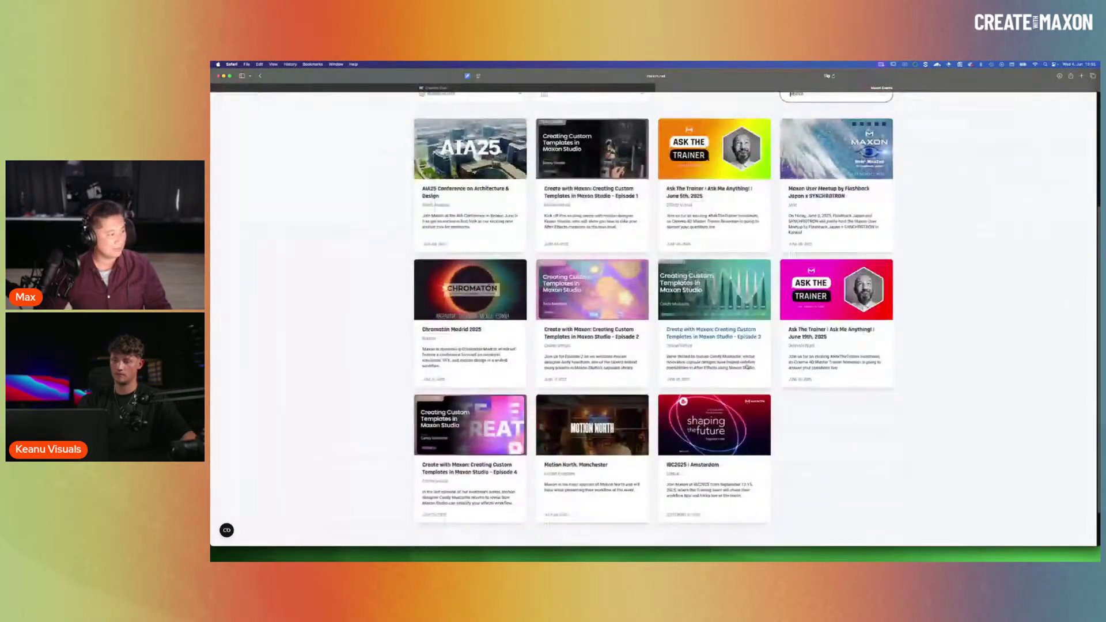
{"action": "scroll", "coordinate": [747, 366], "scroll_direction": "up", "scroll_amount": 3}
{"action": "key", "text": "super+bracketleft"}
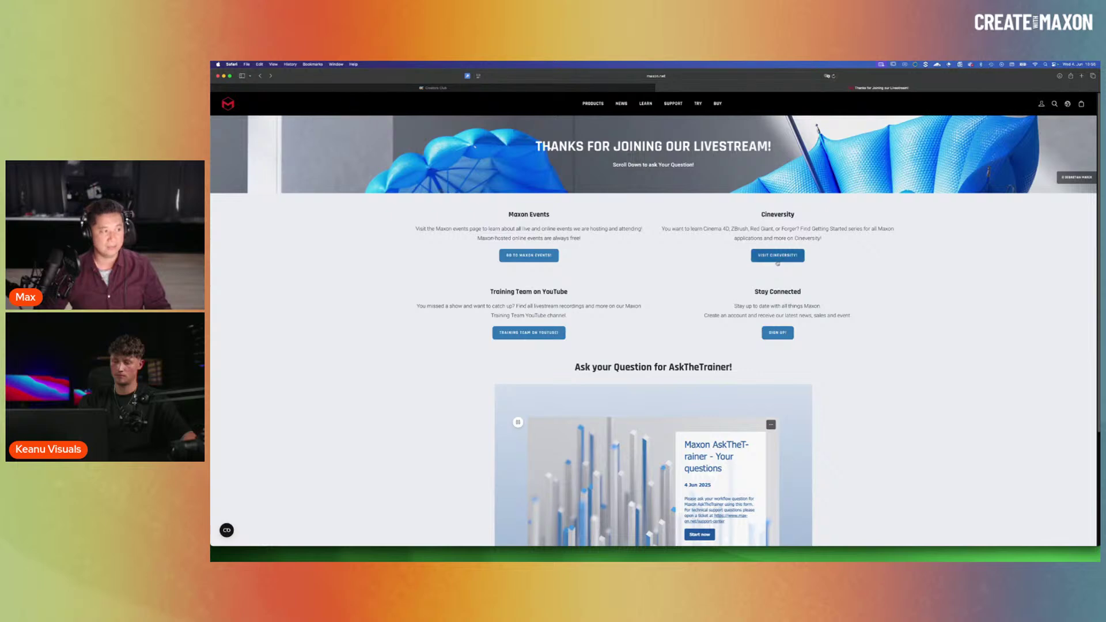
Step: Visit the Cineversity site and the Maxon Training Team YouTube channel, going back to the livestream page after each
{"action": "left_click", "coordinate": [779, 259]}
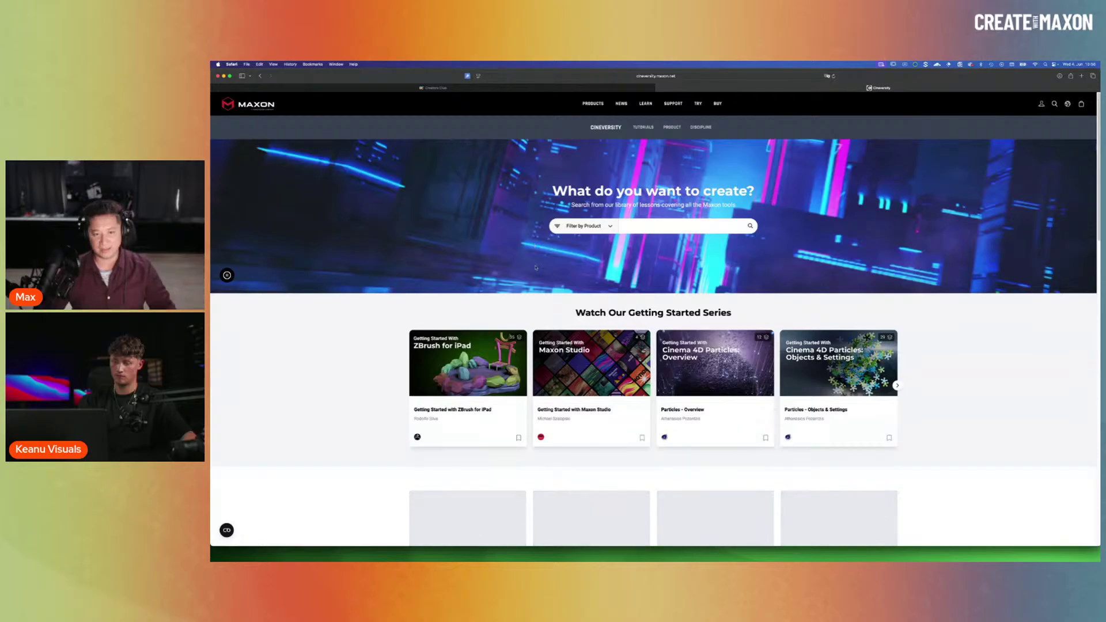
{"action": "left_click", "coordinate": [261, 76]}
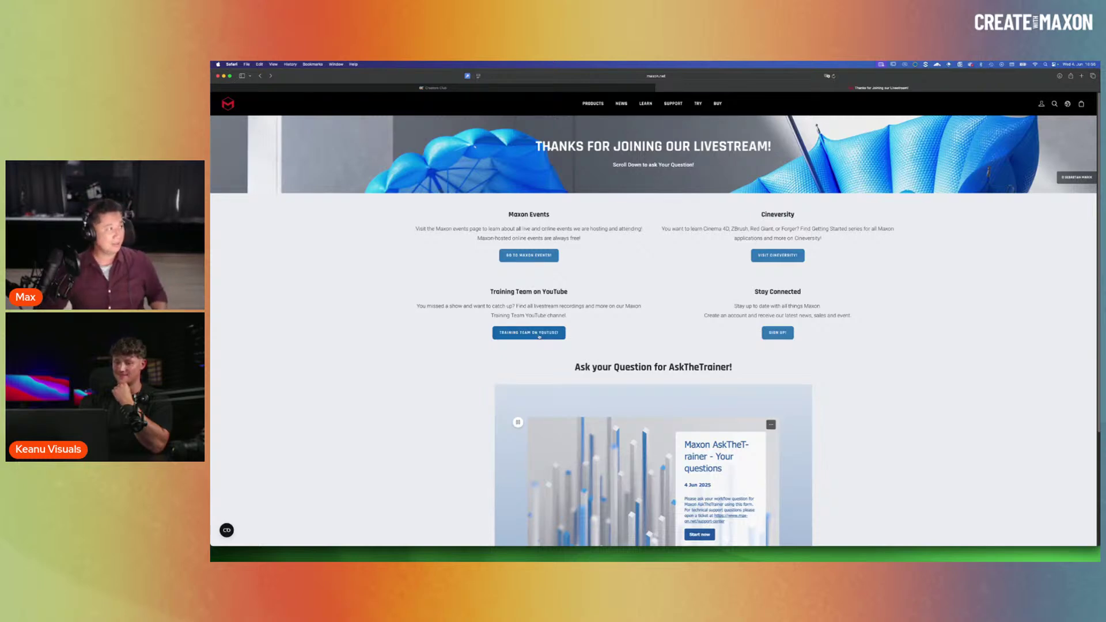
{"action": "left_click", "coordinate": [540, 336]}
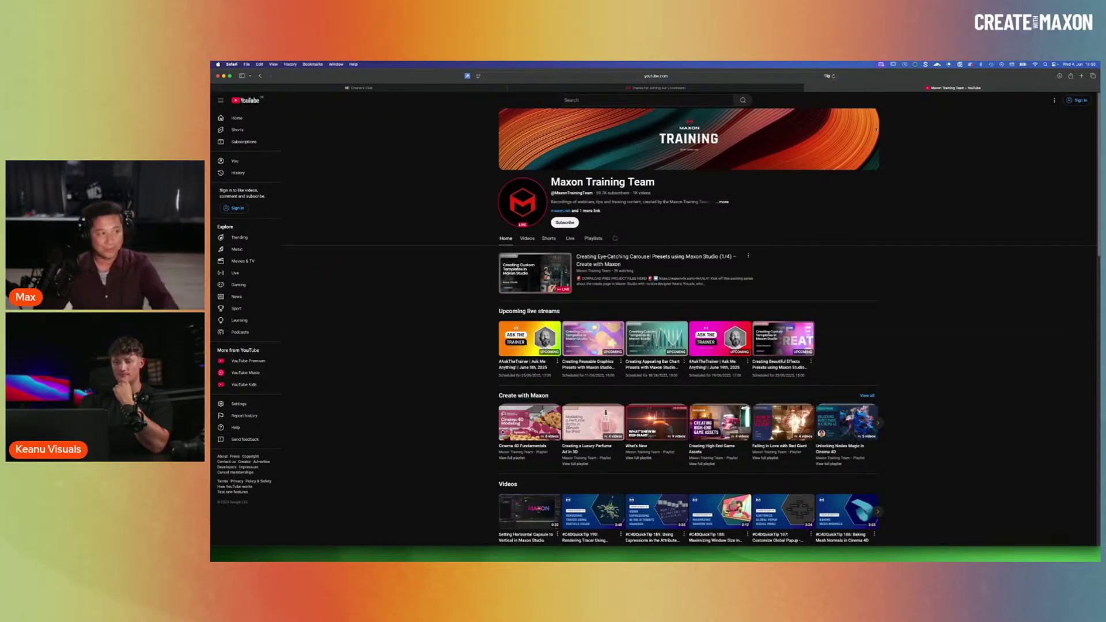
{"action": "left_click", "coordinate": [808, 89]}
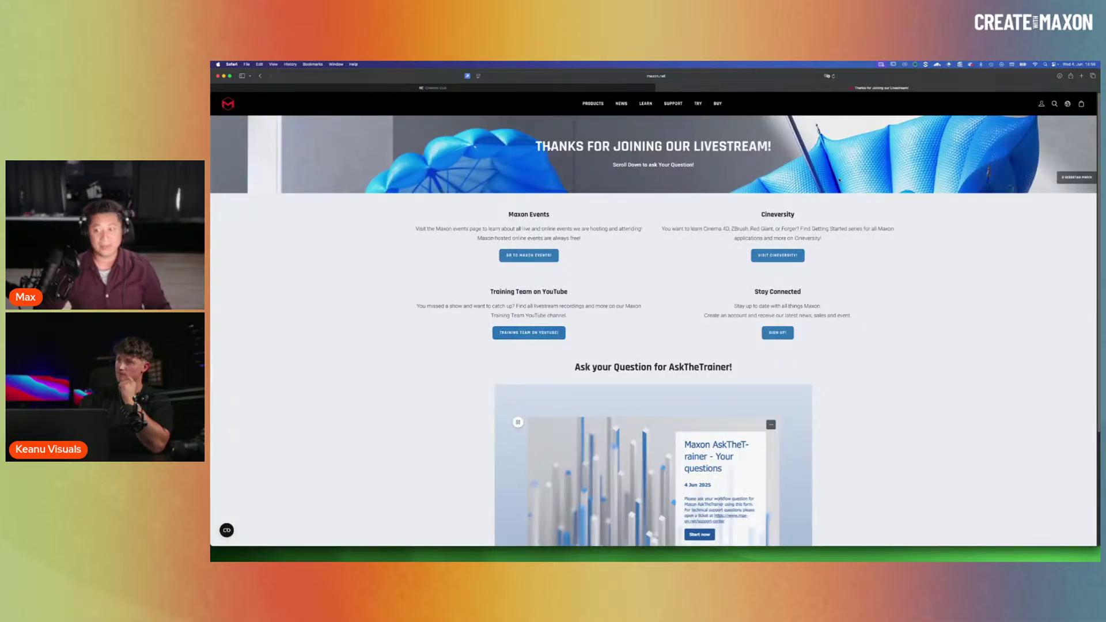